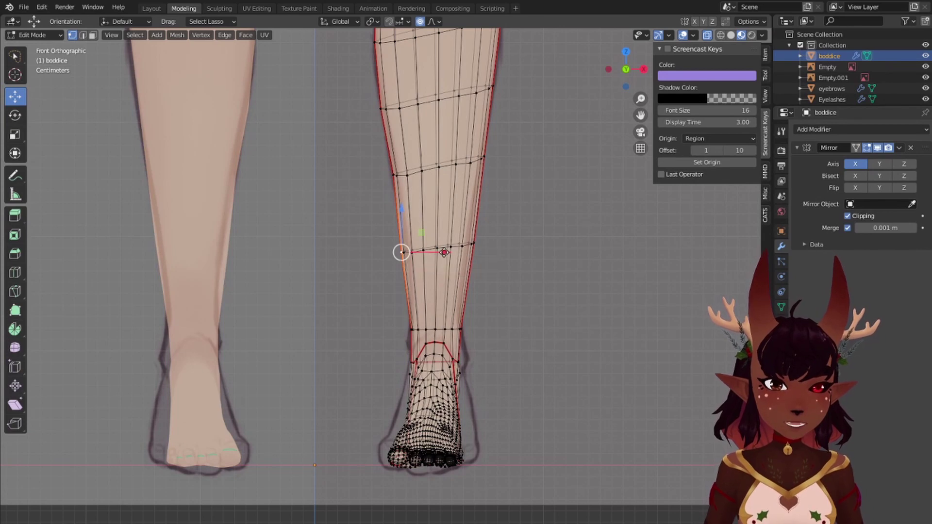
# Step: Turn on the screencast keys display and open the boddice mesh in Edit Mode in the Layout workspace
pyautogui.click(445, 252)
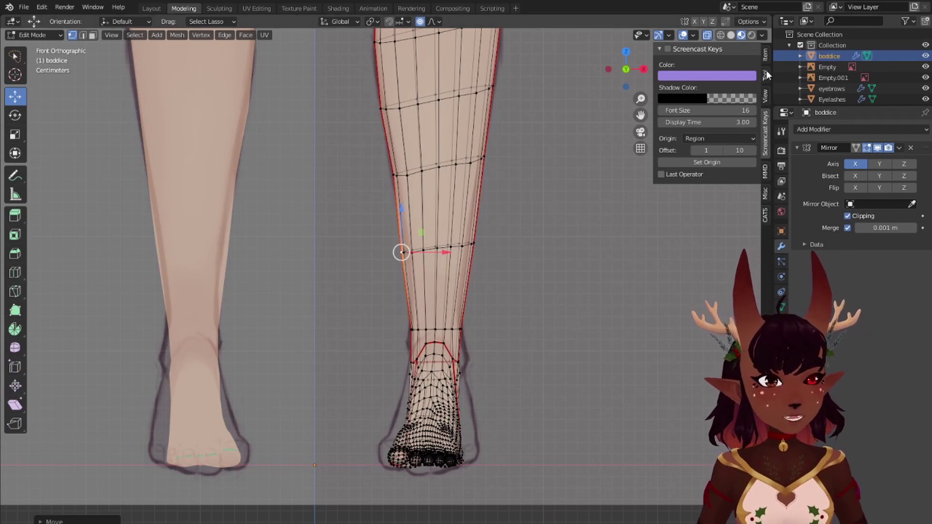
pyautogui.click(668, 49)
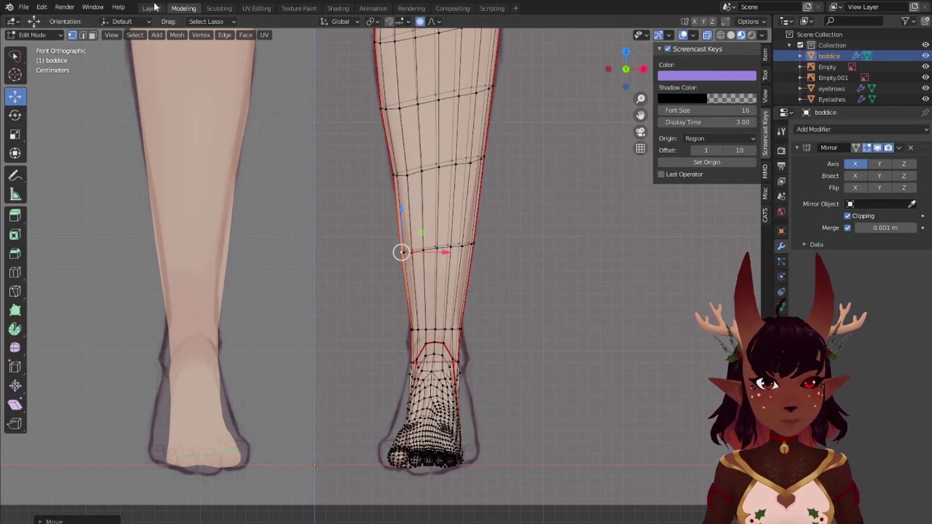
pyautogui.click(153, 8)
pyautogui.click(39, 35)
pyautogui.click(39, 58)
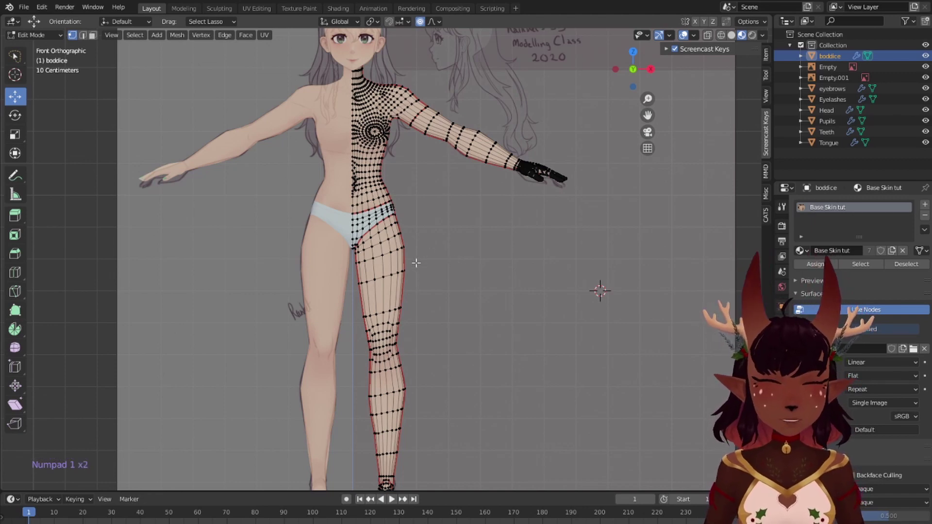
# Step: Nudge the lower shin's edge vertices and the outer ankle vertex along X to match the front reference, the ankle by about -0.0019 m
pyautogui.press('KP_3')
pyautogui.press('KP_1')
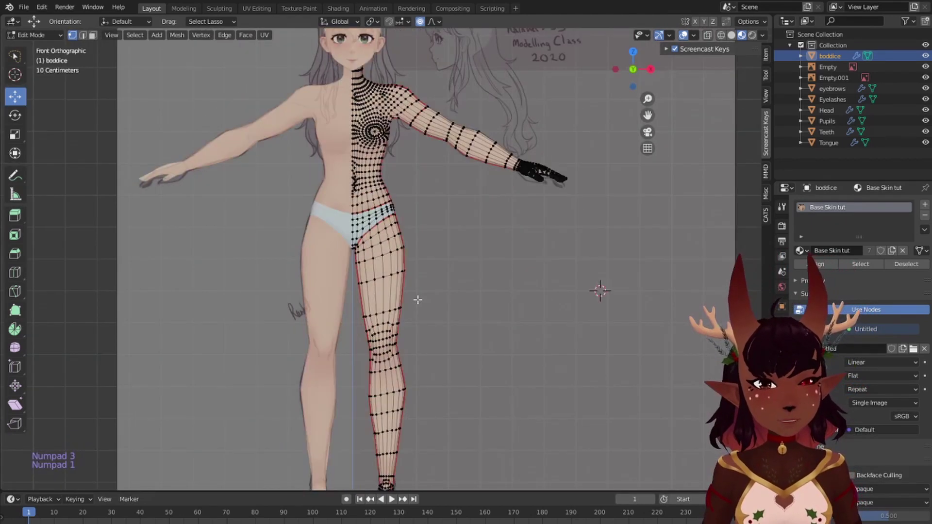
pyautogui.keyDown('shift'); pyautogui.moveTo(413, 350); pyautogui.dragTo(415, 204, button='middle'); pyautogui.keyUp('shift')
pyautogui.scroll(6, 415, 204)
pyautogui.keyDown('shift'); pyautogui.moveTo(417, 286); pyautogui.dragTo(423, 265, button='middle'); pyautogui.keyUp('shift')
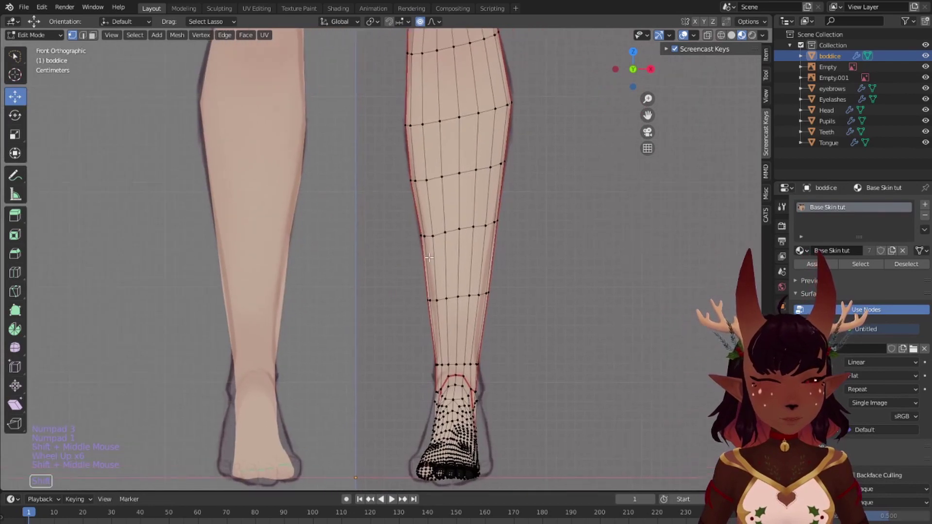
pyautogui.scroll(1, 423, 265)
pyautogui.moveTo(488, 311)
pyautogui.mouseDown()
pyautogui.moveTo(474, 310)
pyautogui.moveTo(483, 311)
pyautogui.mouseUp()
pyautogui.rightClick(531, 294)
pyautogui.moveTo(547, 300); pyautogui.dragTo(546, 302)
pyautogui.rightClick(501, 382)
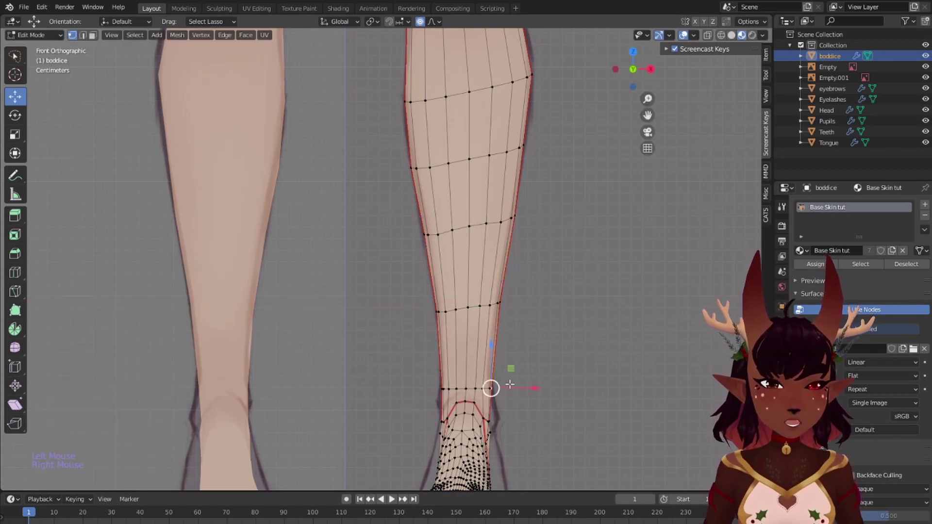
pyautogui.moveTo(536, 387); pyautogui.dragTo(531, 385)
pyautogui.scroll(3, 535, 386)
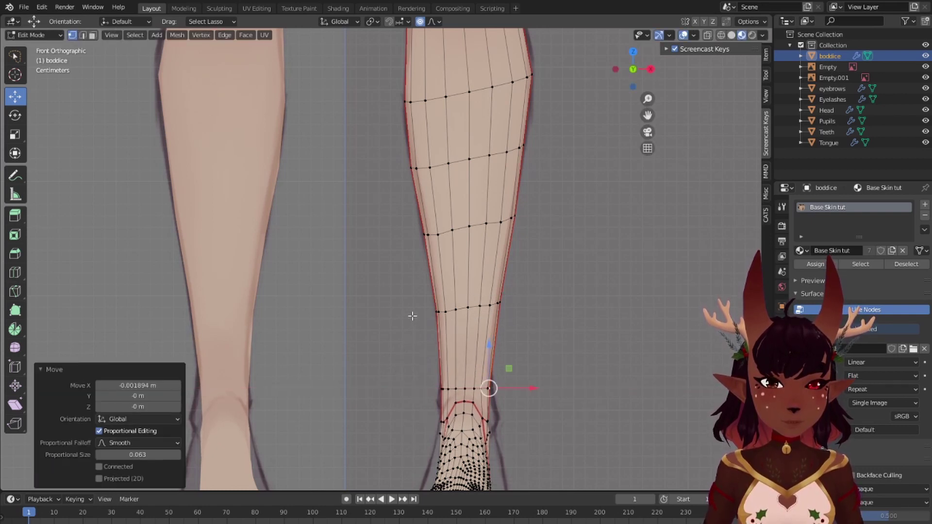
# Step: Nudge the inner calf's edge vertices along X to match the reference outline, the widest one by about -0.0006 m
pyautogui.scroll(-1, 432, 272)
pyautogui.keyDown('shift'); pyautogui.moveTo(427, 232); pyautogui.dragTo(438, 336, button='middle'); pyautogui.keyUp('shift')
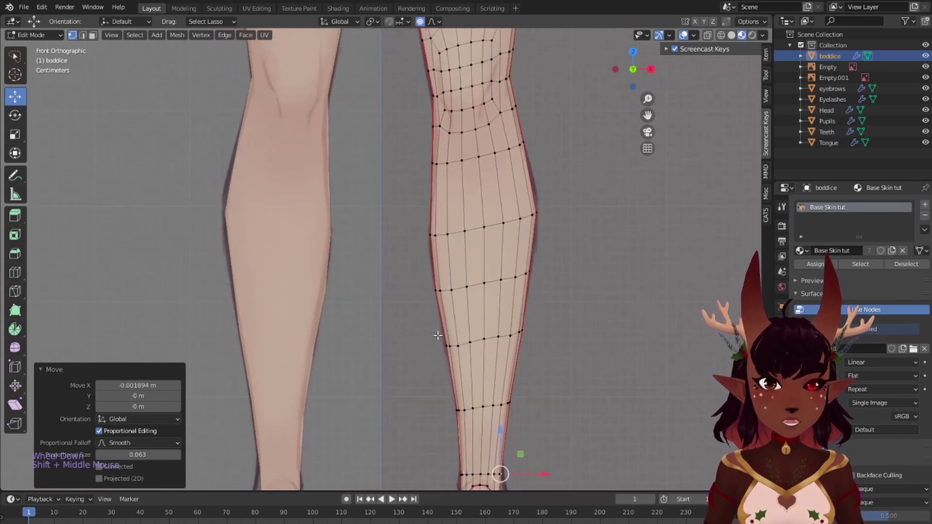
pyautogui.rightClick(444, 344)
pyautogui.moveTo(494, 346); pyautogui.dragTo(491, 345)
pyautogui.rightClick(425, 235)
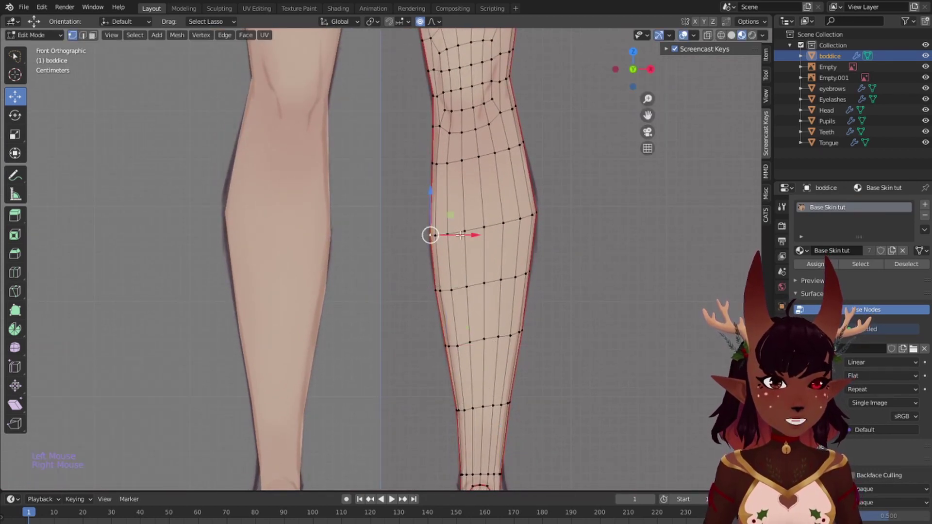
pyautogui.moveTo(460, 234); pyautogui.dragTo(467, 238)
# Step: Shift two inner vertices below the knee about 0.0017 m along X and the inner knee vertex about -0.0017 m
pyautogui.keyDown('shift'); pyautogui.moveTo(426, 241); pyautogui.dragTo(455, 296, button='middle'); pyautogui.keyUp('shift')
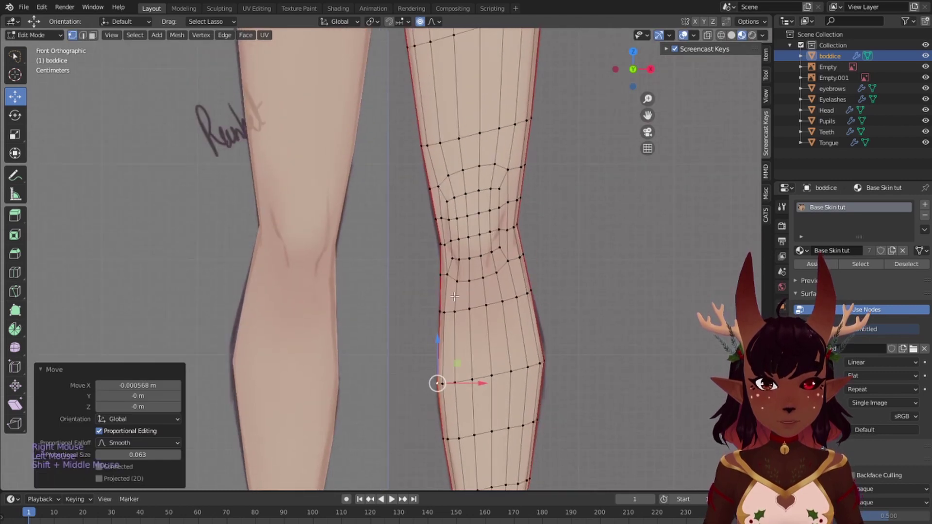
pyautogui.rightClick(440, 309)
pyautogui.keyDown('shift'); pyautogui.rightClick(440, 275); pyautogui.keyUp('shift')
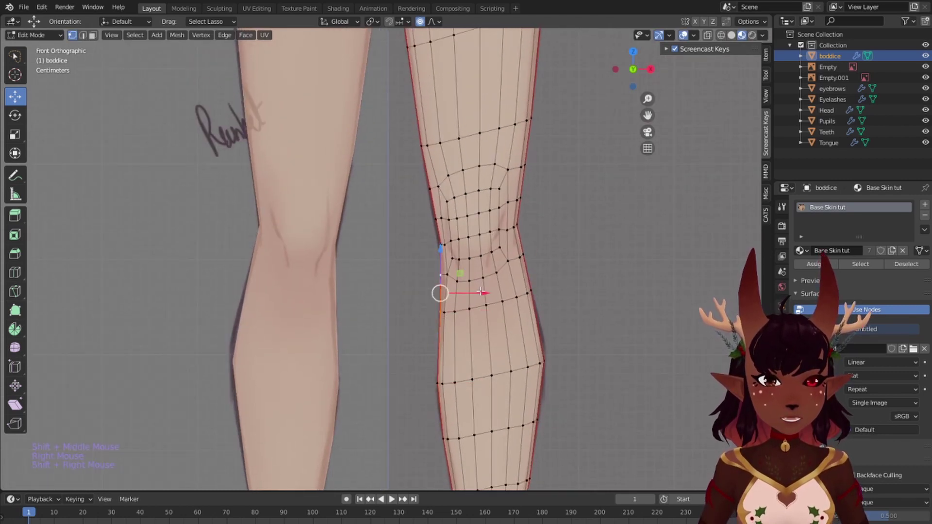
pyautogui.moveTo(481, 292); pyautogui.dragTo(483, 292)
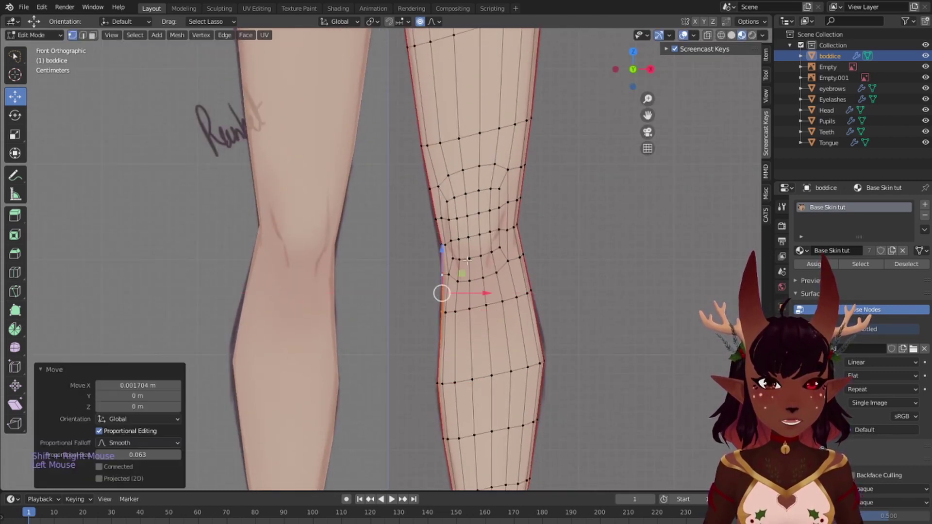
pyautogui.rightClick(440, 243)
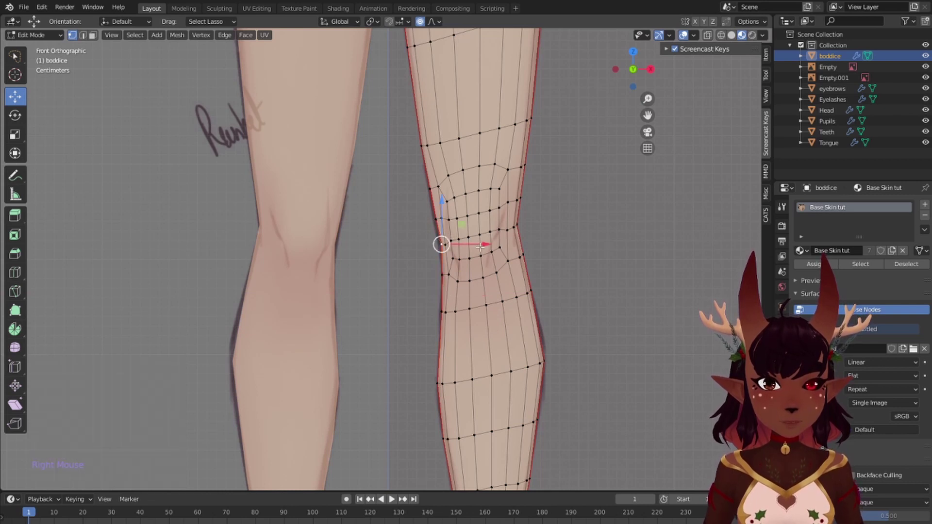
pyautogui.moveTo(479, 246); pyautogui.dragTo(475, 246)
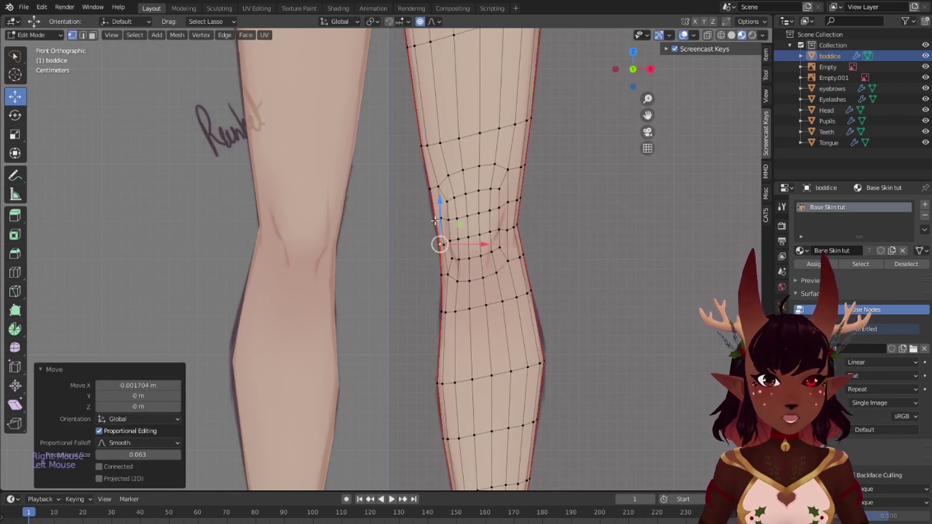
pyautogui.press('shift')
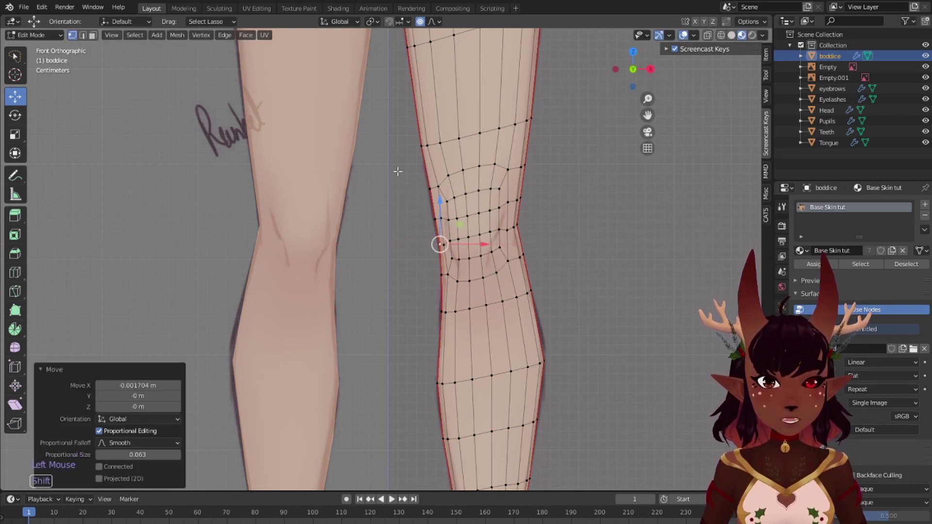
# Step: Move the outer calf vertex and the outer hip vertex outward along X to the reference outline, the hip by about 0.0033 m
pyautogui.rightClick(542, 360)
pyautogui.moveTo(583, 360); pyautogui.dragTo(584, 359)
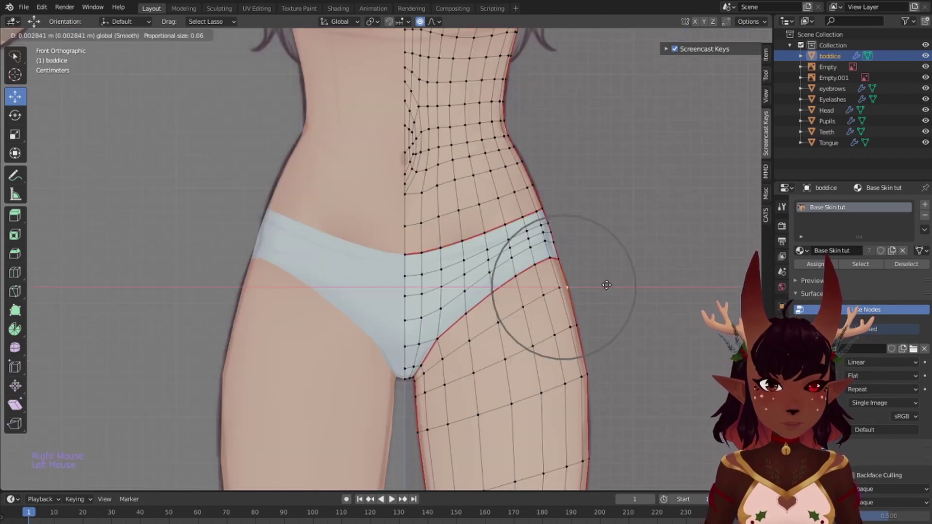
pyautogui.moveTo(606, 285); pyautogui.dragTo(607, 286)
# Step: Adjust the side vertices at the waist along X to follow the reference, moving the one just below the waist about 0.0016 m outward
pyautogui.keyDown('shift'); pyautogui.moveTo(549, 193); pyautogui.dragTo(525, 275, button='middle'); pyautogui.keyUp('shift')
pyautogui.scroll(1, 531, 232)
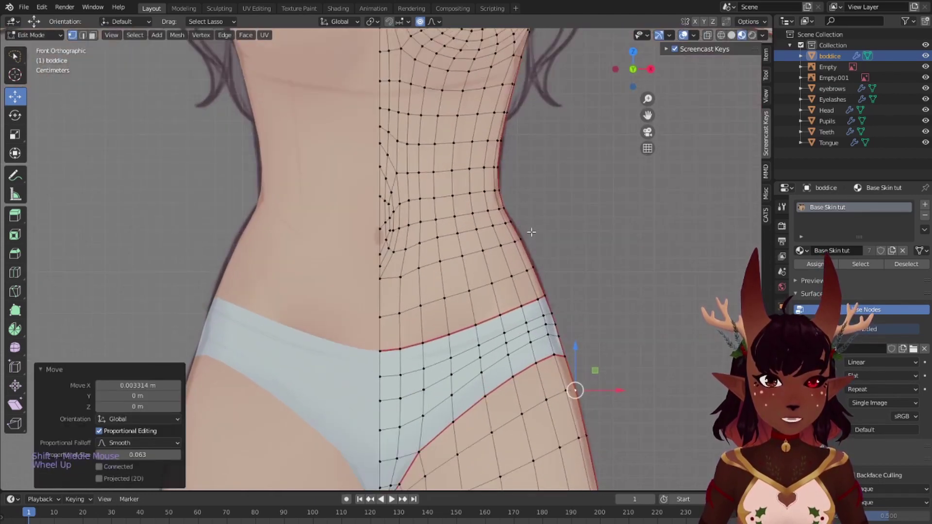
pyautogui.rightClick(518, 223)
pyautogui.moveTo(549, 224); pyautogui.dragTo(551, 223)
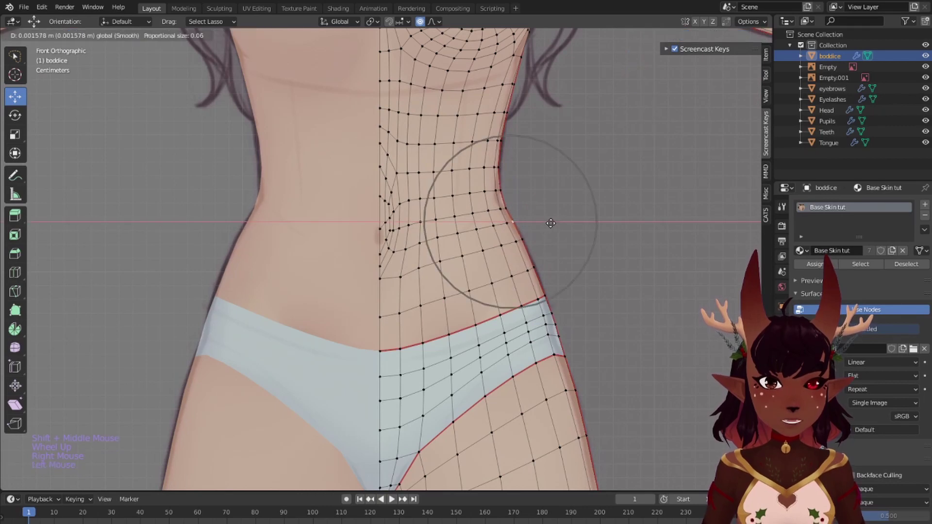
pyautogui.keyDown('shift'); pyautogui.moveTo(529, 192); pyautogui.dragTo(527, 256, button='middle'); pyautogui.keyUp('shift')
pyautogui.scroll(1, 506, 257)
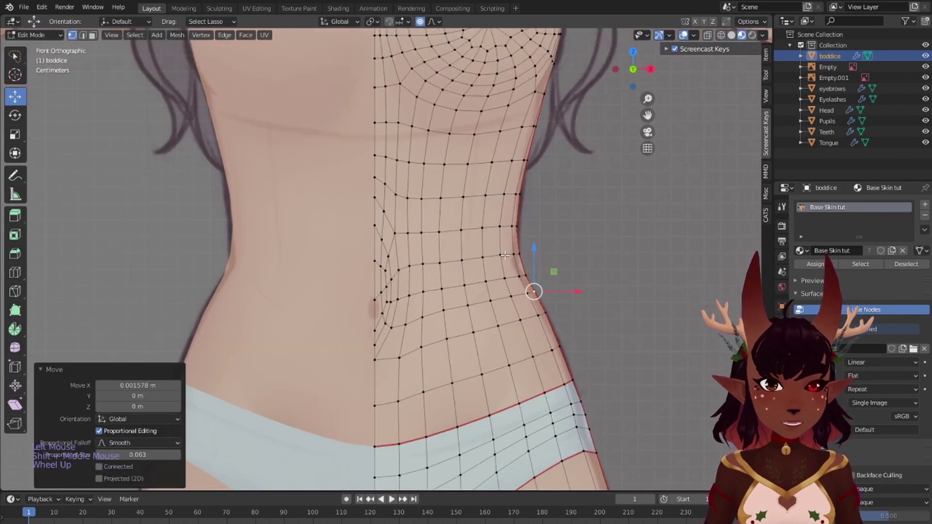
pyautogui.rightClick(518, 253)
pyautogui.moveTo(552, 253); pyautogui.dragTo(552, 253)
# Step: Examine how the chest, shoulders, neck and head fit the reference drawing, first from the front and at an angle
pyautogui.scroll(-9, 485, 301)
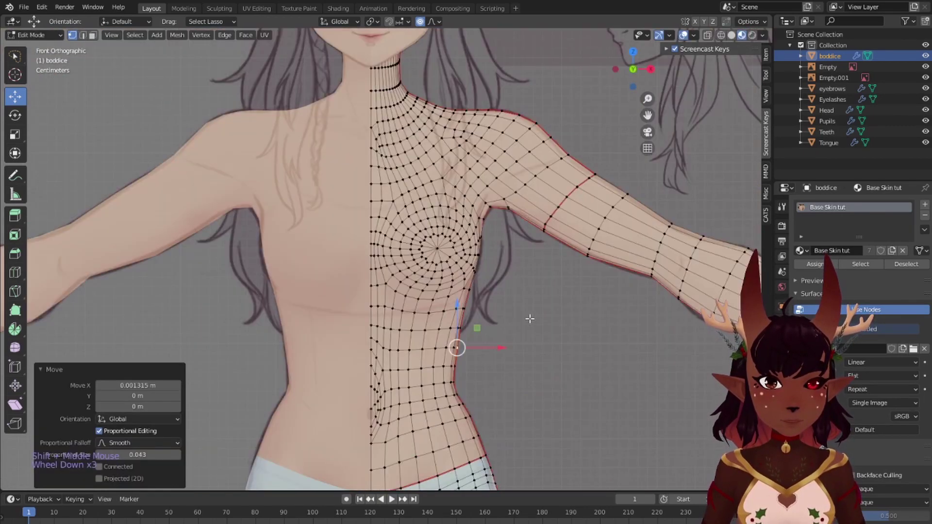
pyautogui.scroll(3, 486, 315)
pyautogui.keyDown('shift'); pyautogui.moveTo(439, 179); pyautogui.dragTo(461, 313, button='middle'); pyautogui.keyUp('shift')
pyautogui.scroll(5, 461, 314)
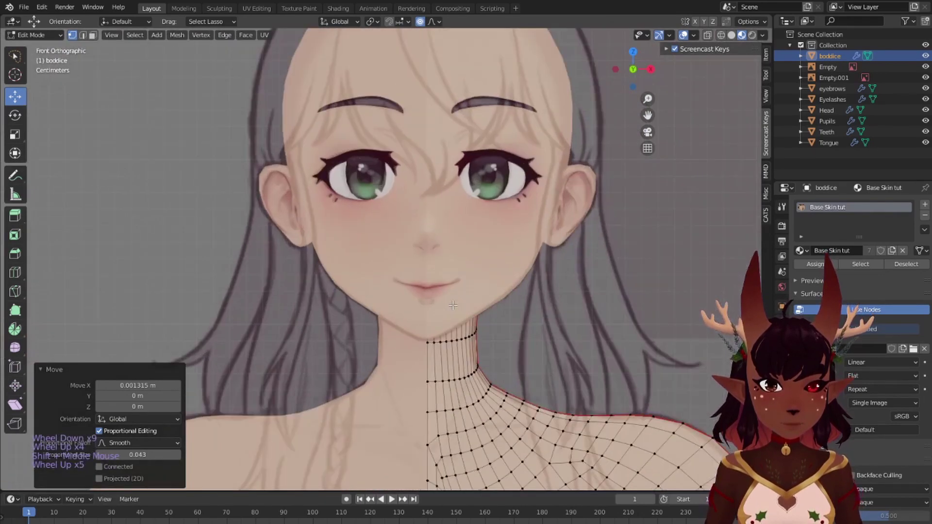
pyautogui.keyDown('shift'); pyautogui.moveTo(470, 269); pyautogui.dragTo(449, 346, button='middle'); pyautogui.keyUp('shift')
pyautogui.scroll(2, 449, 345)
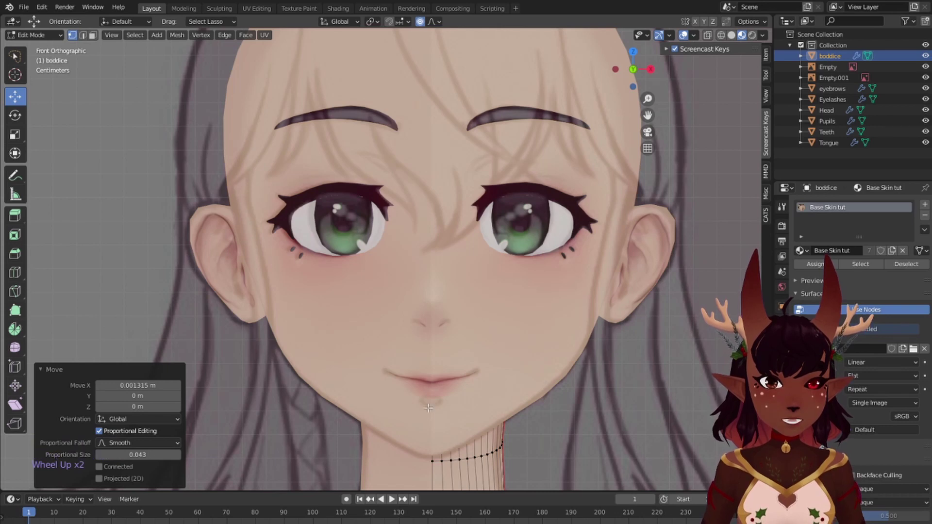
pyautogui.scroll(-10, 427, 418)
pyautogui.moveTo(427, 418); pyautogui.dragTo(520, 277, button='middle')
pyautogui.moveTo(426, 217); pyautogui.dragTo(381, 148, button='middle')
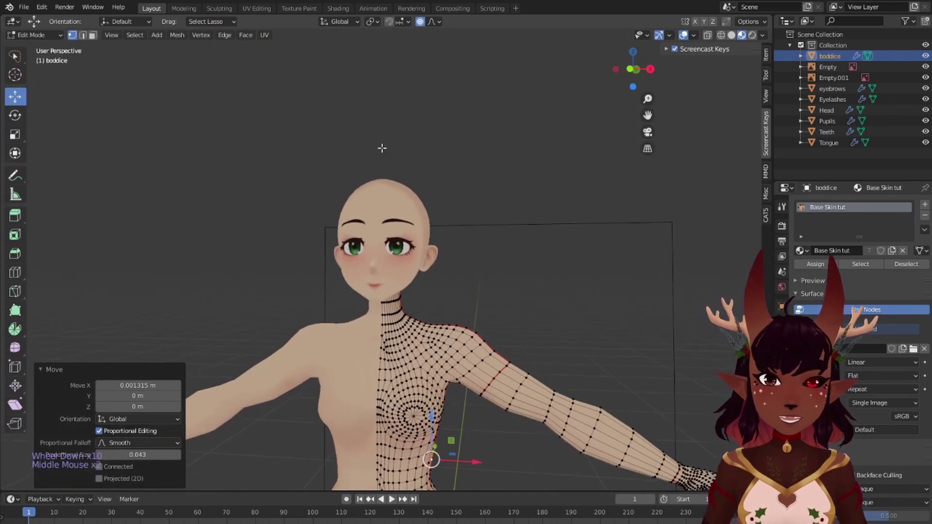
# Step: Return the body mesh to Object Mode and save the file
pyautogui.click(54, 33)
pyautogui.click(52, 48)
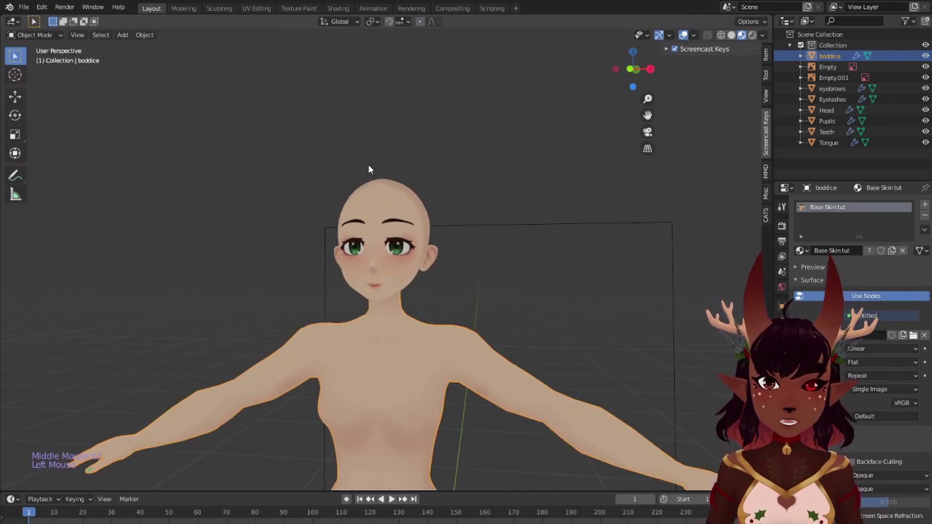
pyautogui.hotkey('ctrl', 's')
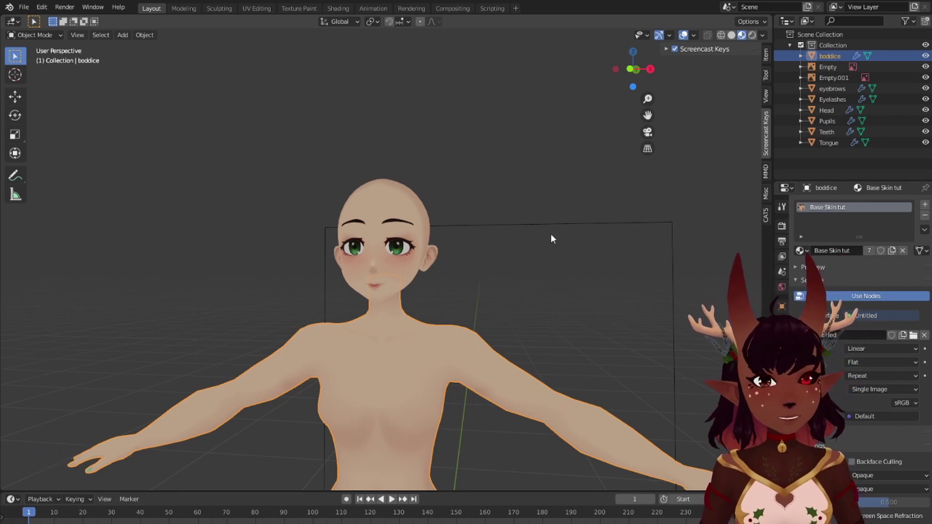
# Step: Apply the Mirror modifier on the boddice object
pyautogui.scroll(-5, 537, 251)
pyautogui.moveTo(522, 256); pyautogui.dragTo(428, 276, button='middle')
pyautogui.scroll(6, 503, 360)
pyautogui.scroll(-5, 412, 277)
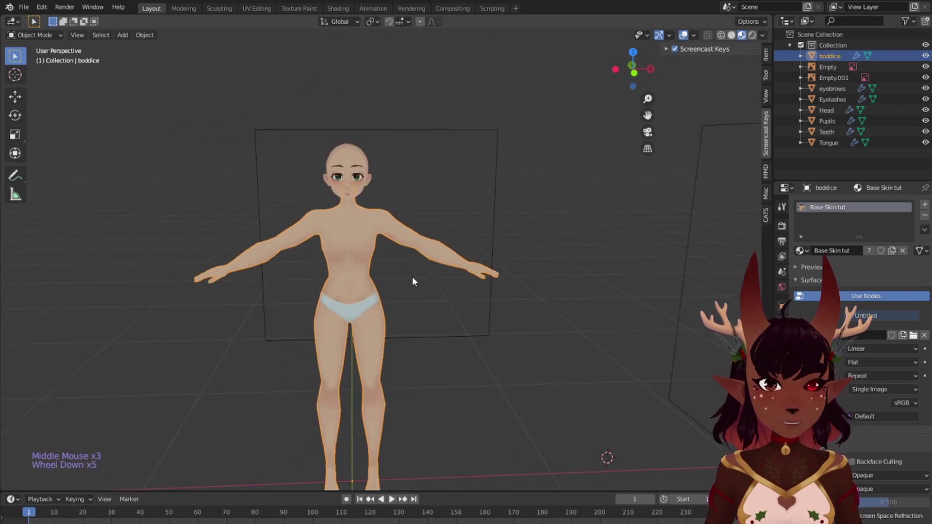
pyautogui.scroll(1, 386, 301)
pyautogui.keyDown('shift'); pyautogui.moveTo(385, 301); pyautogui.dragTo(429, 243, button='middle'); pyautogui.keyUp('shift')
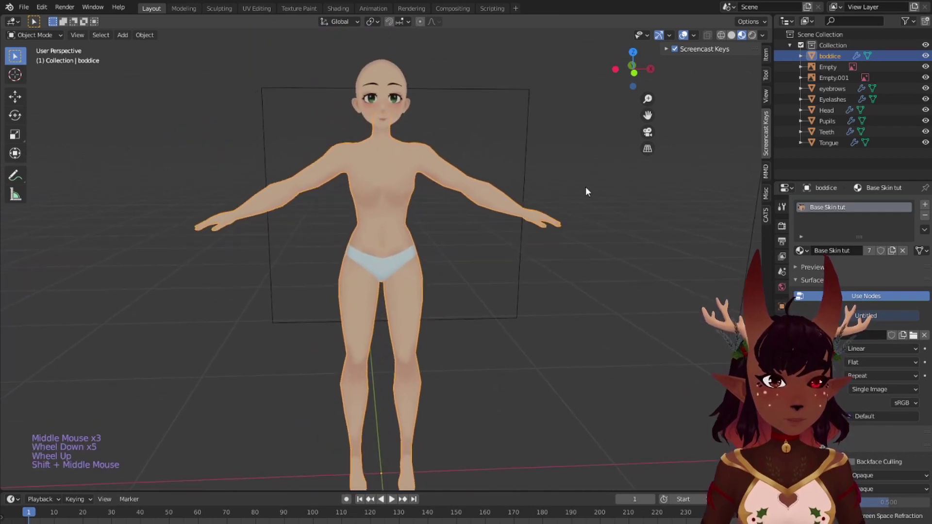
pyautogui.click(826, 55)
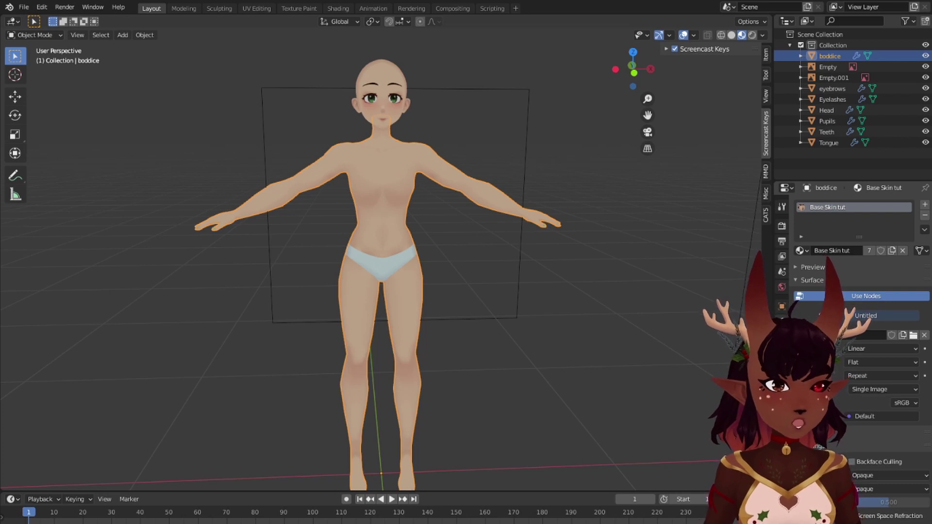
pyautogui.click(781, 321)
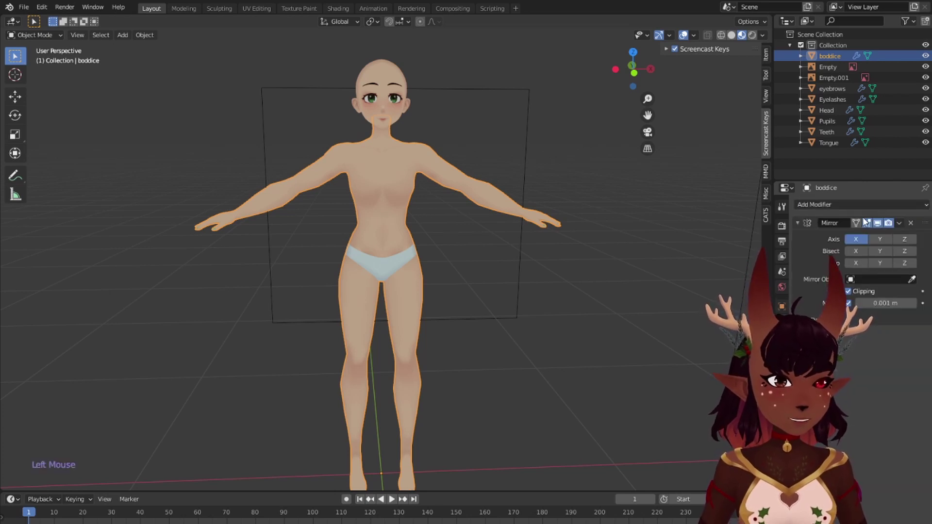
pyautogui.click(899, 224)
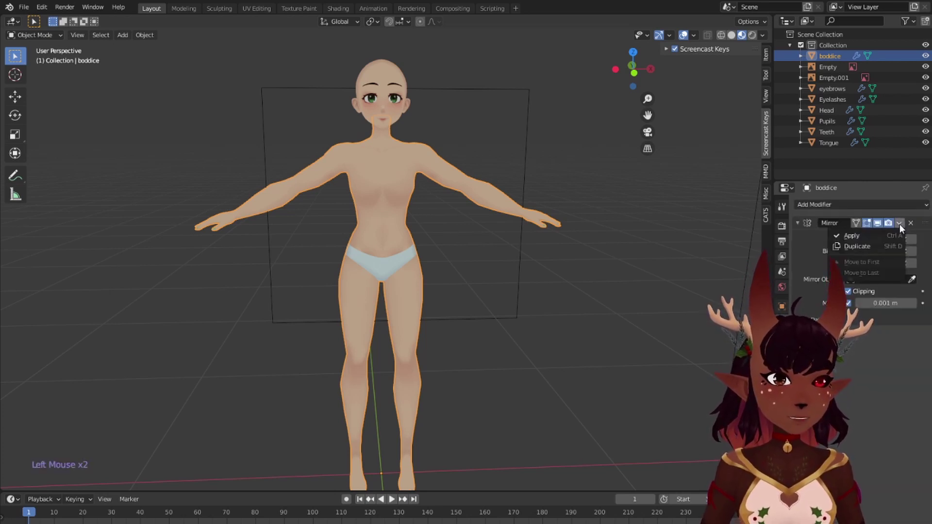
pyautogui.click(861, 235)
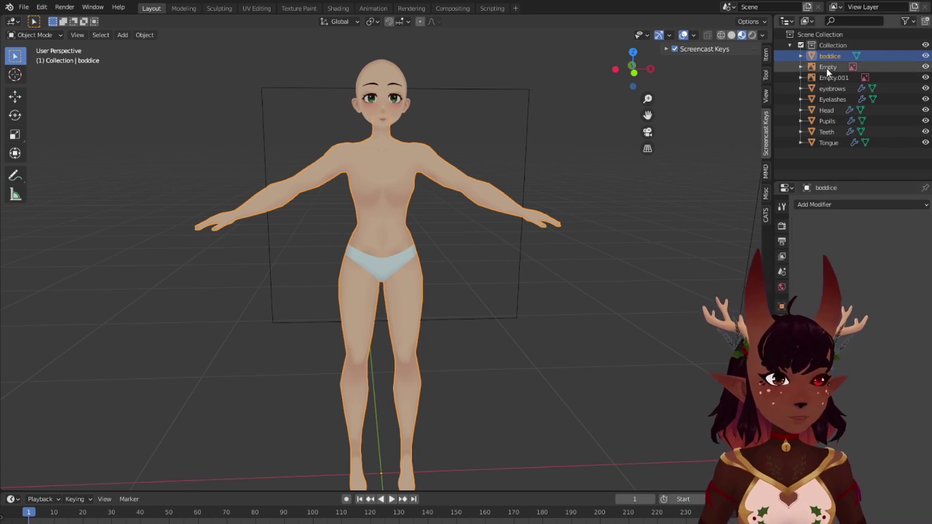
# Step: Apply the Mirror modifier on the eyebrows object
pyautogui.click(832, 89)
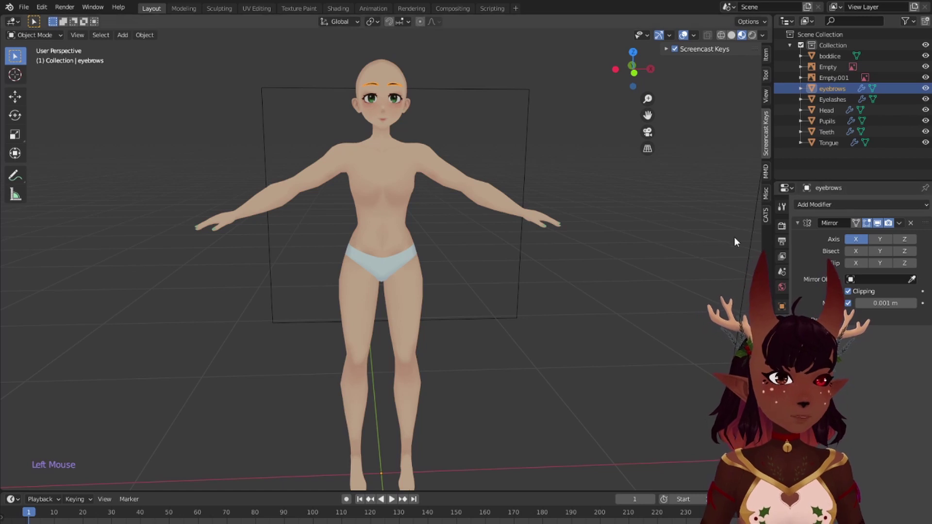
pyautogui.scroll(4, 481, 250)
pyautogui.keyDown('shift'); pyautogui.moveTo(486, 242); pyautogui.dragTo(525, 379, button='middle'); pyautogui.keyUp('shift')
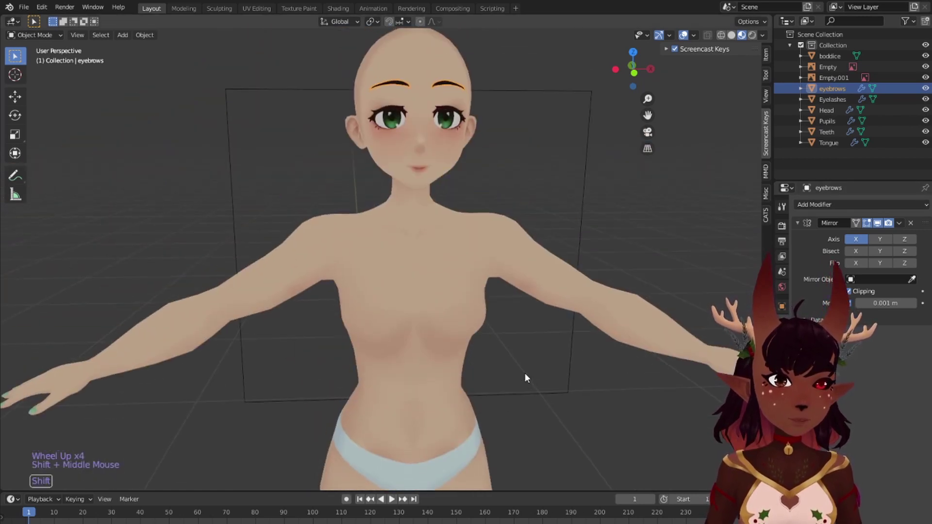
pyautogui.keyDown('shift'); pyautogui.moveTo(546, 284); pyautogui.dragTo(540, 335, button='middle'); pyautogui.keyUp('shift')
pyautogui.scroll(1, 482, 299)
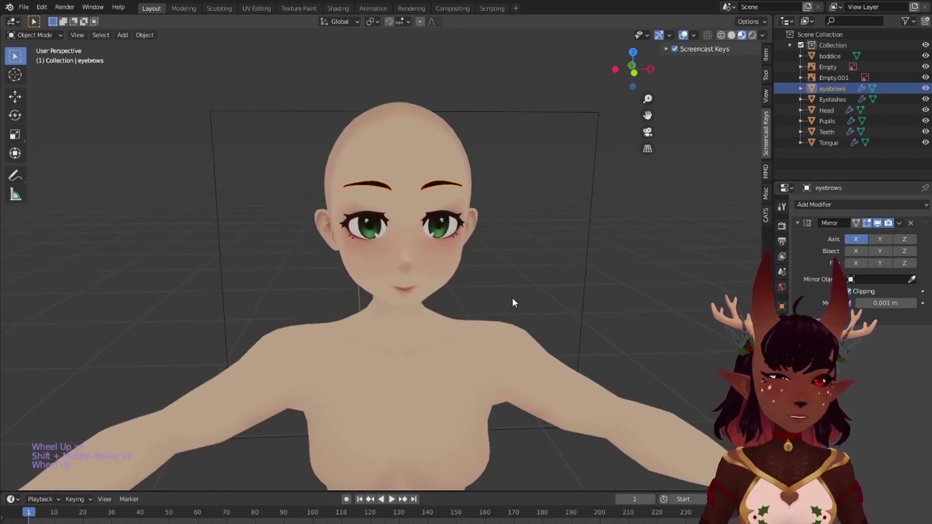
pyautogui.moveTo(511, 298)
pyautogui.mouseDown(button='middle')
pyautogui.moveTo(500, 298)
pyautogui.moveTo(503, 291)
pyautogui.mouseUp(button='middle')
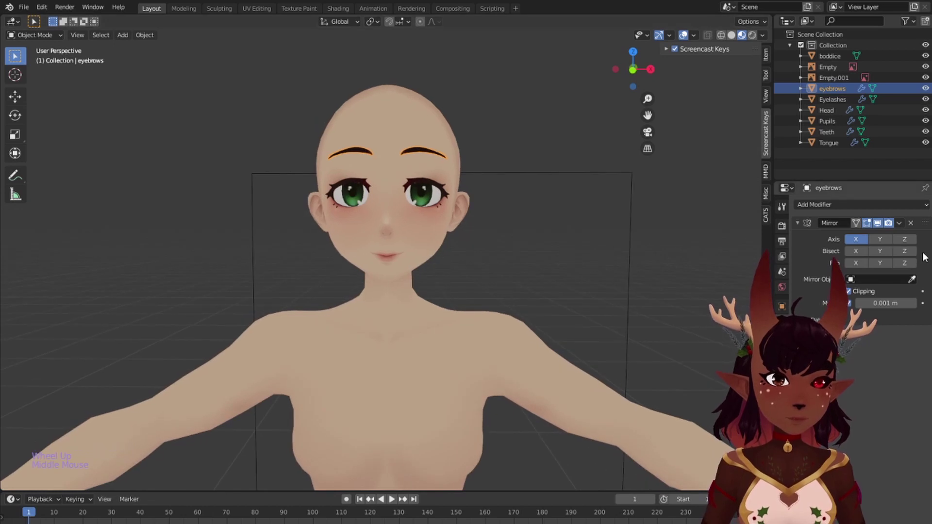
pyautogui.click(900, 223)
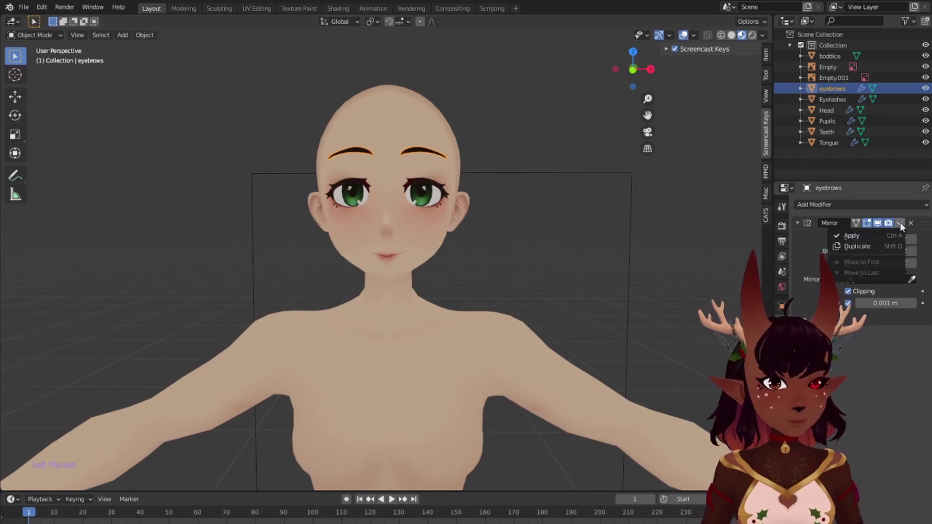
pyautogui.click(869, 235)
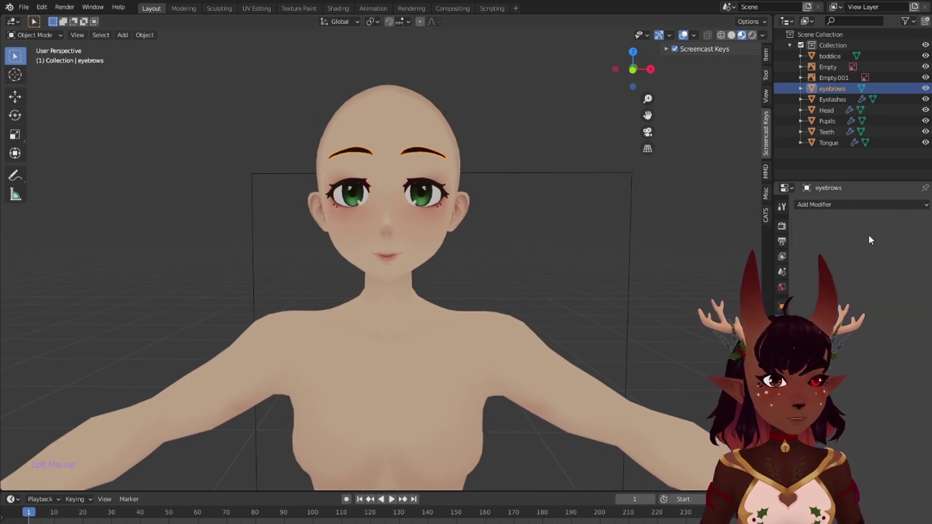
# Step: Apply the Mirror modifiers on the Eyelashes and Head objects
pyautogui.click(833, 99)
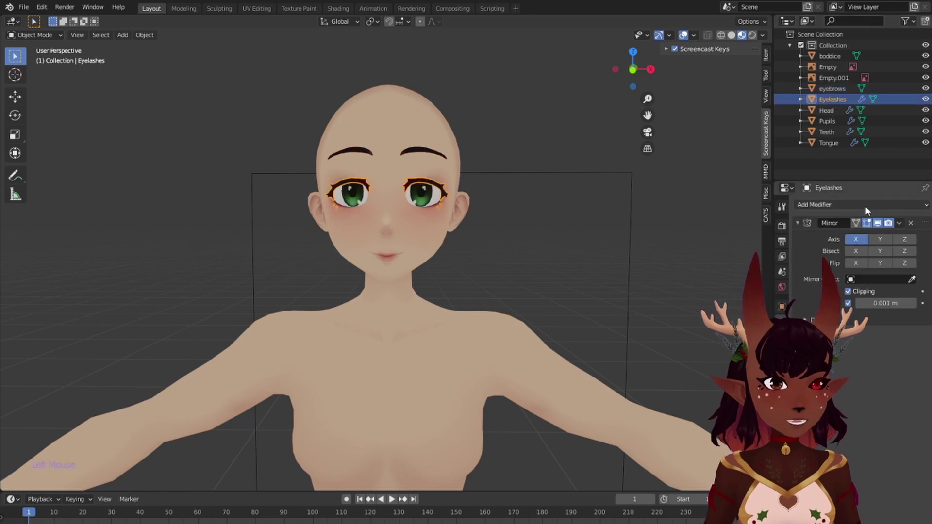
pyautogui.click(899, 223)
pyautogui.click(866, 239)
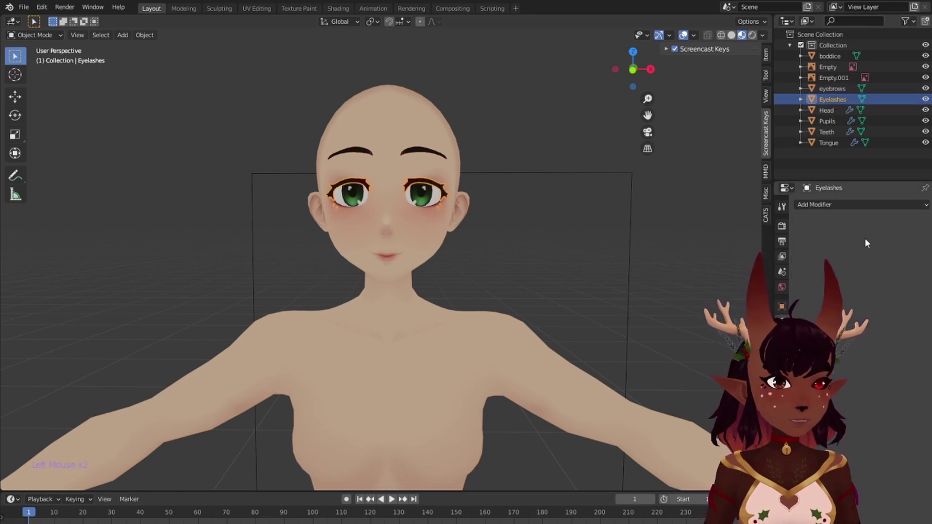
pyautogui.click(826, 111)
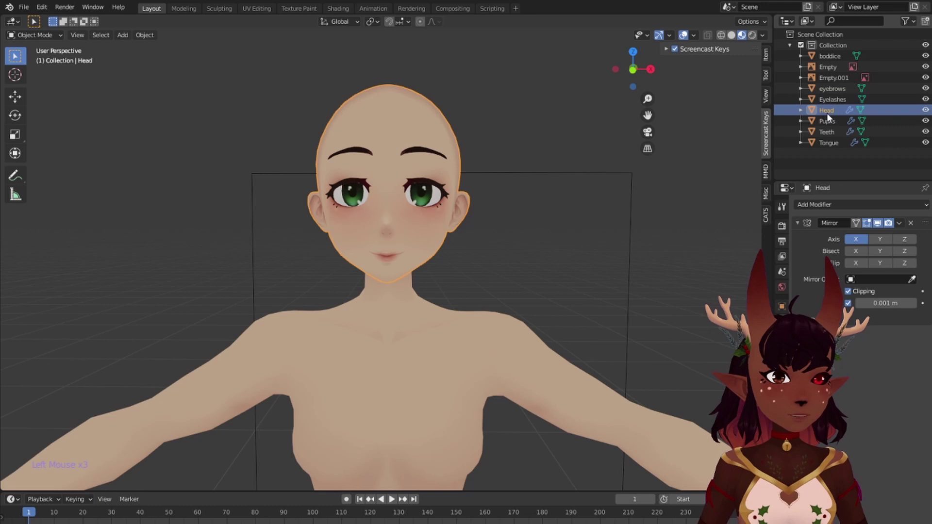
pyautogui.click(899, 222)
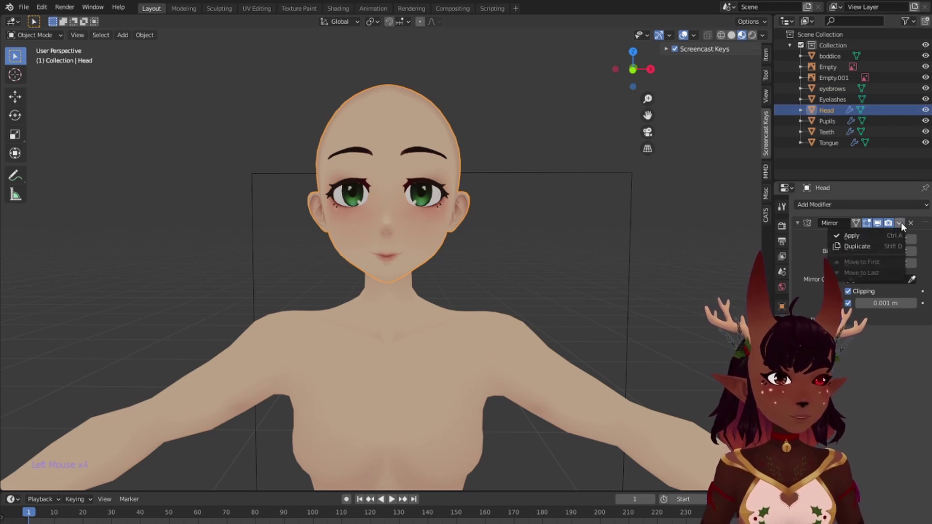
pyautogui.click(856, 237)
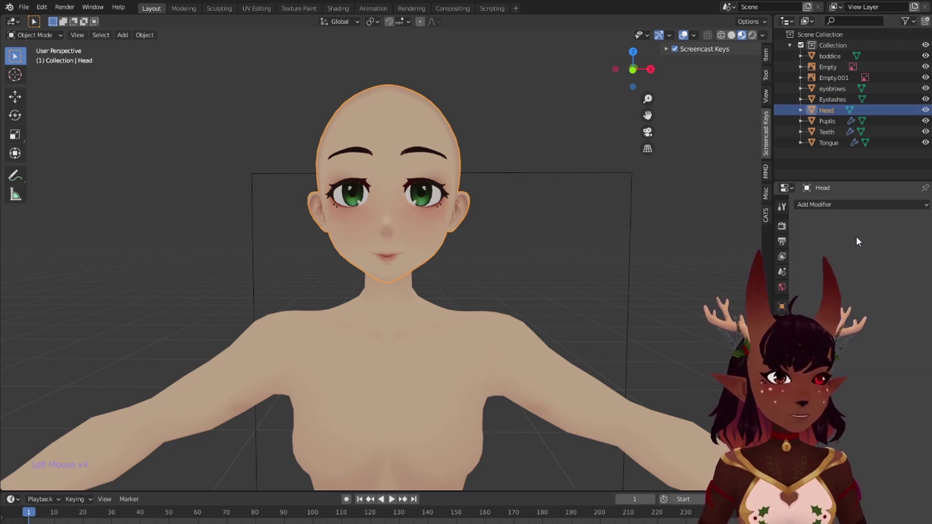
# Step: Apply the Mirror modifier on the Pupils object
pyautogui.click(833, 123)
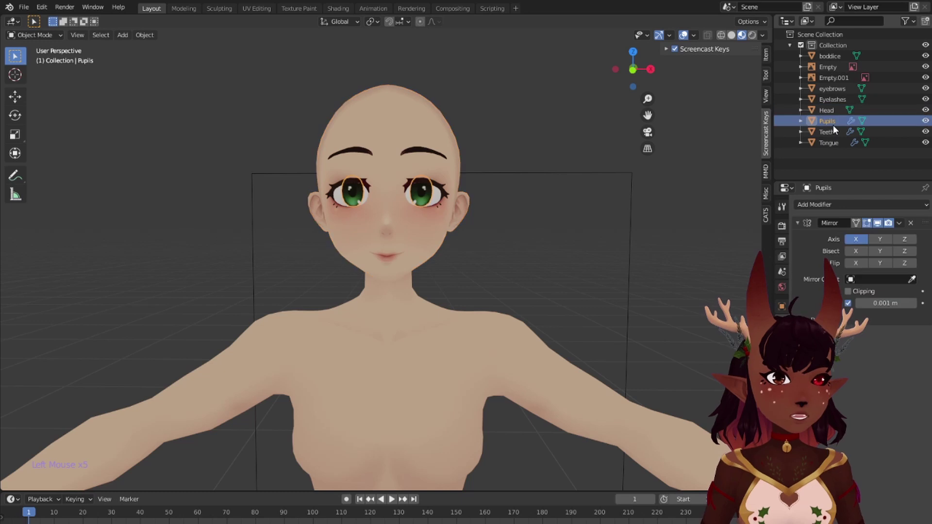
pyautogui.click(899, 222)
pyautogui.click(865, 237)
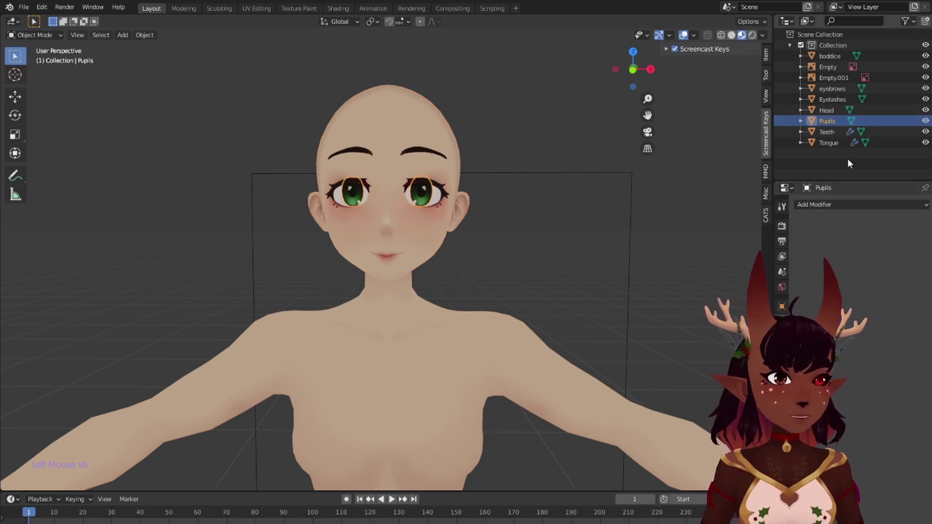
# Step: Select the Teeth object and hide the Head to inspect the centre seam of the teeth
pyautogui.click(828, 132)
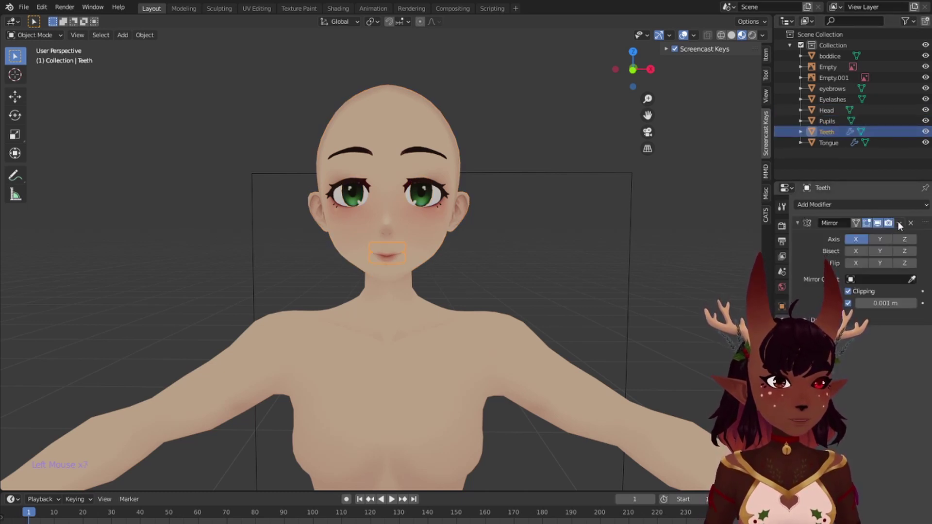
pyautogui.scroll(7, 374, 229)
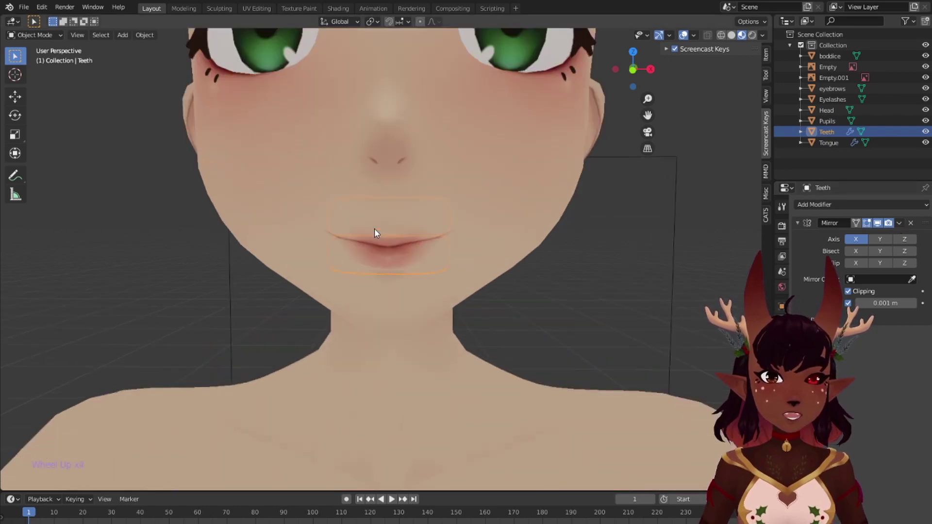
pyautogui.scroll(-1, 376, 220)
pyautogui.scroll(1, 378, 215)
pyautogui.moveTo(379, 213); pyautogui.dragTo(383, 209, button='middle')
pyautogui.scroll(-3, 384, 212)
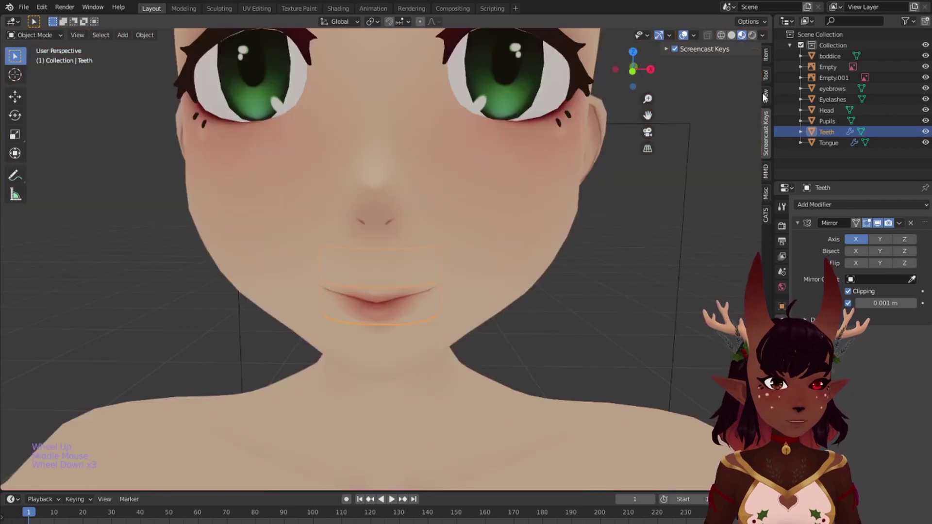
pyautogui.click(925, 111)
pyautogui.moveTo(478, 231); pyautogui.dragTo(477, 238, button='middle')
pyautogui.scroll(3, 477, 246)
pyautogui.keyDown('shift'); pyautogui.moveTo(478, 237); pyautogui.dragTo(486, 260, button='middle'); pyautogui.keyUp('shift')
pyautogui.keyDown('shift'); pyautogui.moveTo(485, 260); pyautogui.dragTo(189, 16, button='middle'); pyautogui.keyUp('shift')
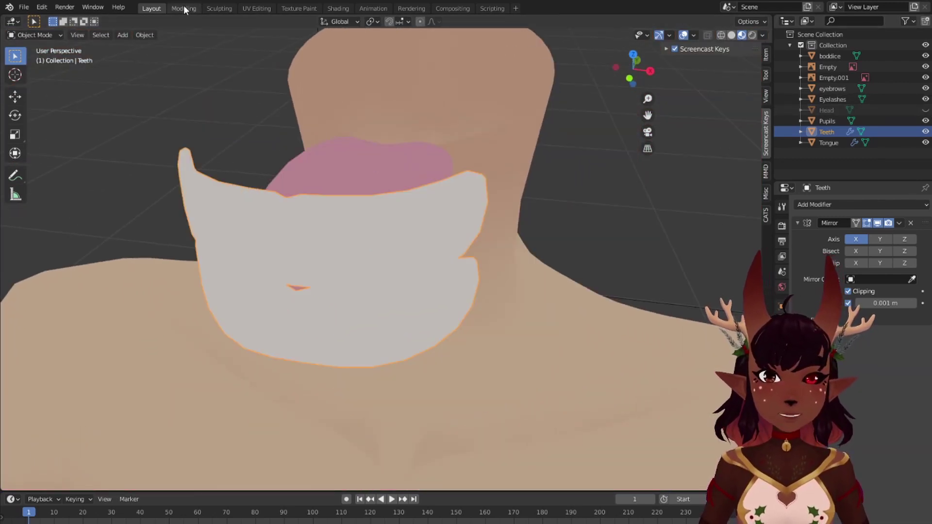
pyautogui.scroll(-3, 360, 192)
pyautogui.moveTo(360, 193); pyautogui.dragTo(369, 193, button='middle')
pyautogui.scroll(3, 369, 192)
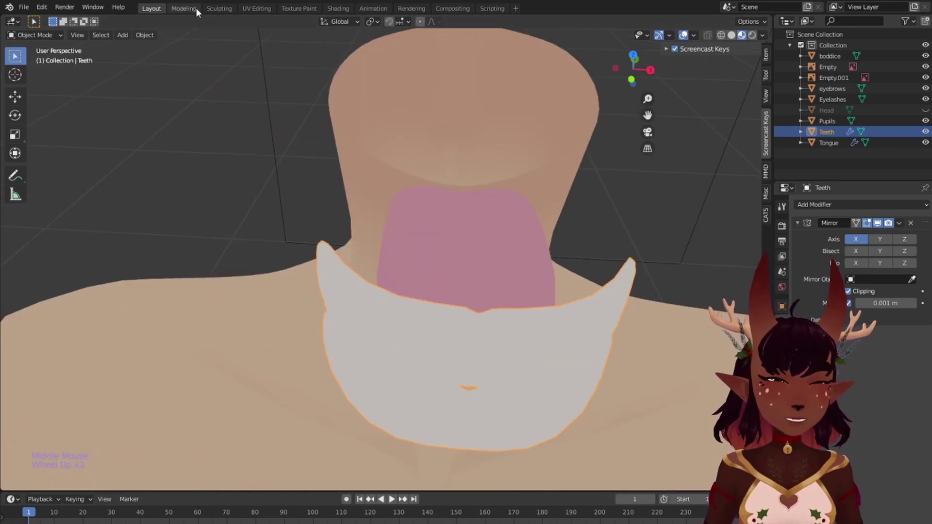
# Step: Put the Teeth mesh in Edit Mode and move the stray top centre vertex about 0.0097 m along negative X onto the mirror line
pyautogui.click(49, 32)
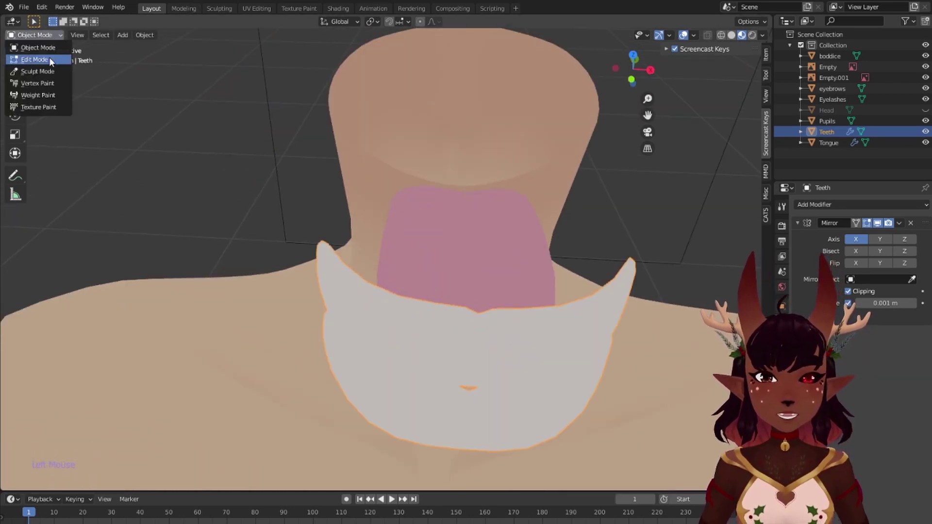
pyautogui.click(48, 58)
pyautogui.keyDown('shift'); pyautogui.moveTo(457, 289); pyautogui.dragTo(426, 258, button='middle'); pyautogui.keyUp('shift')
pyautogui.rightClick(462, 377)
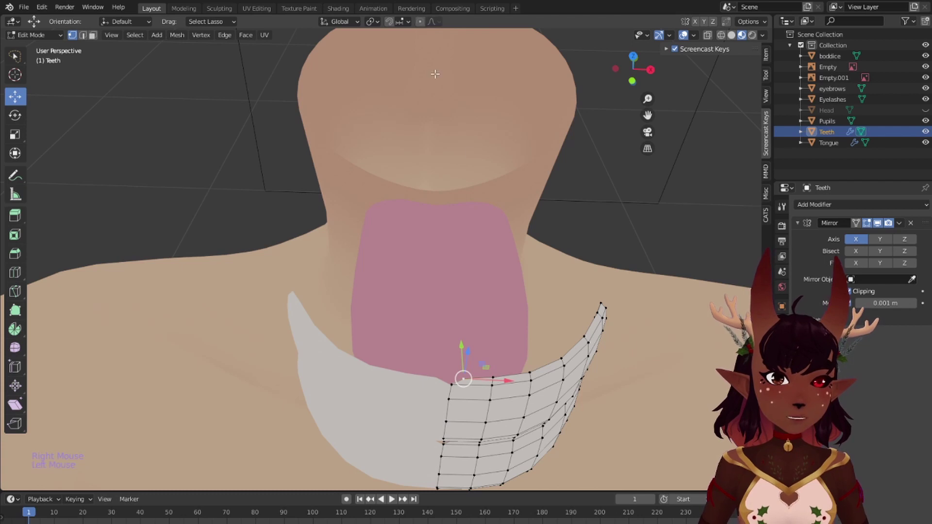
pyautogui.moveTo(511, 377); pyautogui.dragTo(506, 378)
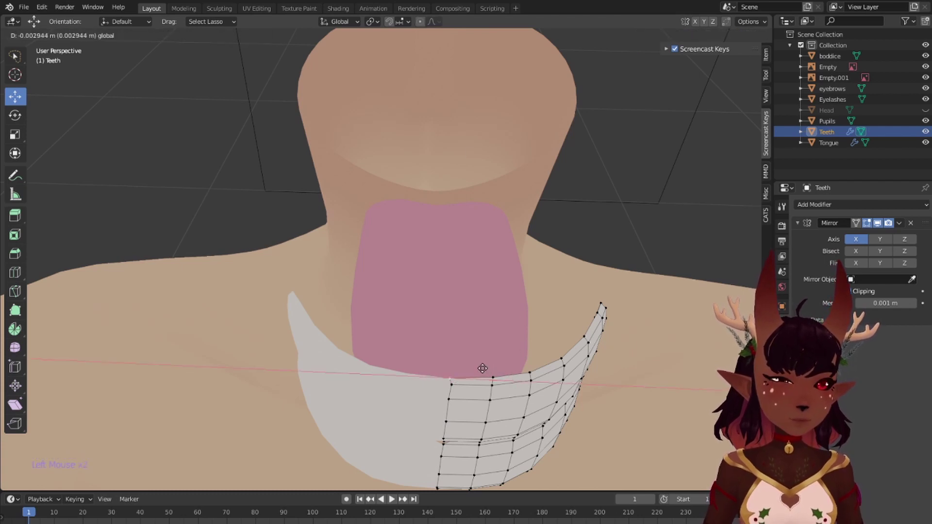
pyautogui.moveTo(456, 360); pyautogui.dragTo(449, 373)
# Step: Move the stray centre vertices at the gap between the upper and lower teeth along negative X against the mirror line
pyautogui.moveTo(449, 374); pyautogui.dragTo(469, 347, button='middle')
pyautogui.moveTo(427, 187); pyautogui.dragTo(419, 199, button='middle')
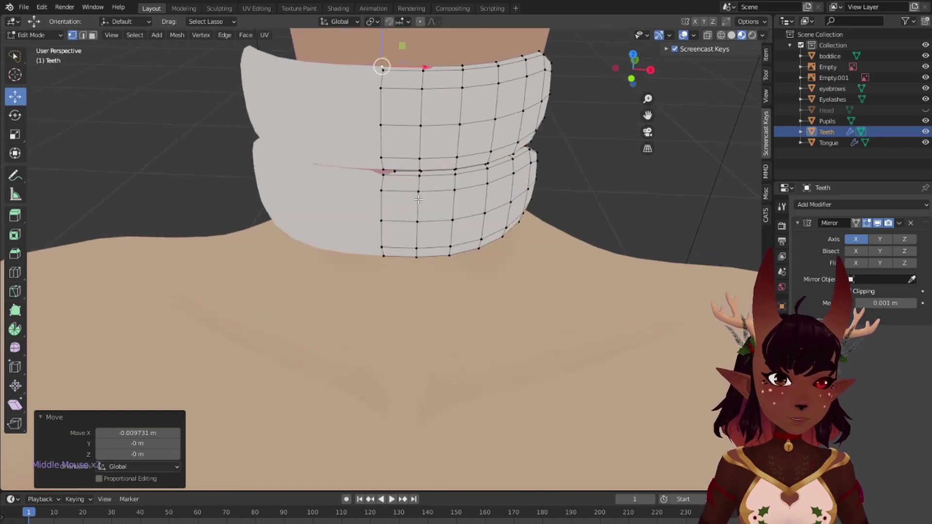
pyautogui.rightClick(392, 171)
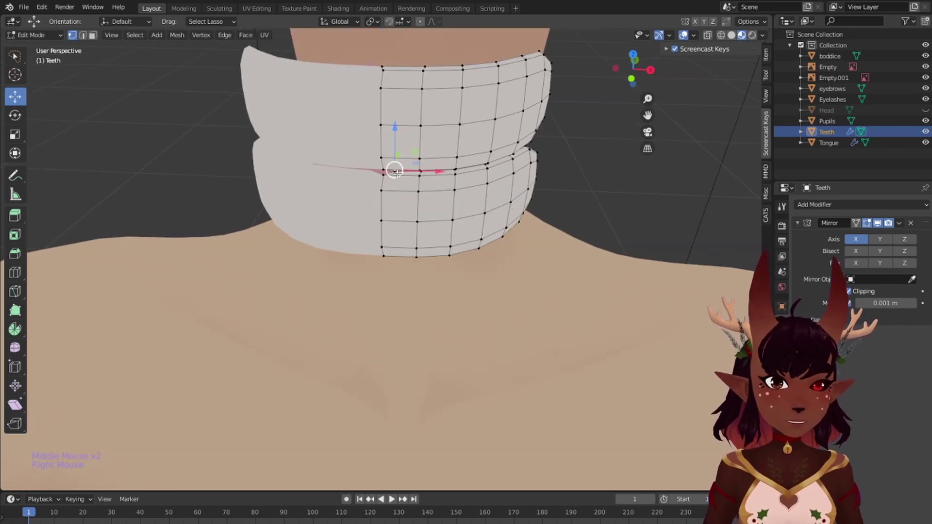
pyautogui.scroll(2, 429, 178)
pyautogui.scroll(-1, 407, 187)
pyautogui.keyDown('shift'); pyautogui.moveTo(408, 188); pyautogui.dragTo(412, 220, button='middle'); pyautogui.keyUp('shift')
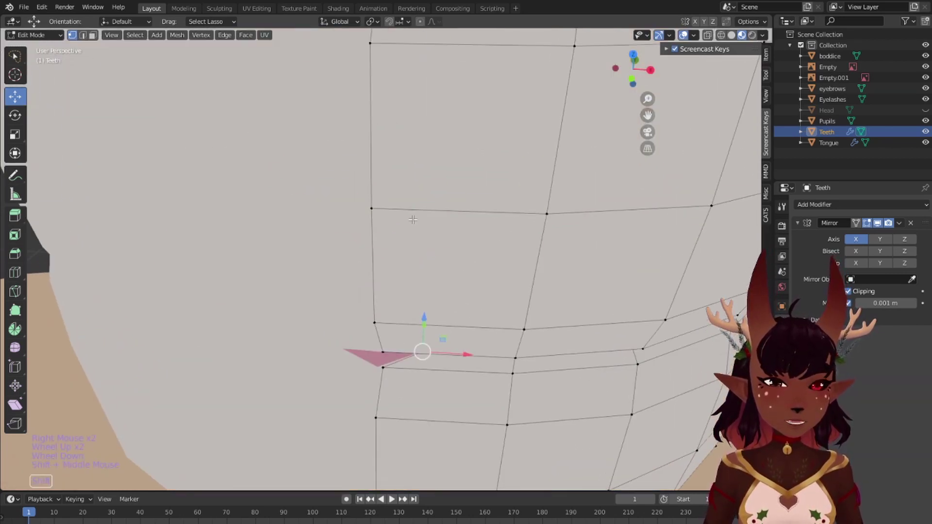
pyautogui.moveTo(468, 354); pyautogui.dragTo(402, 338)
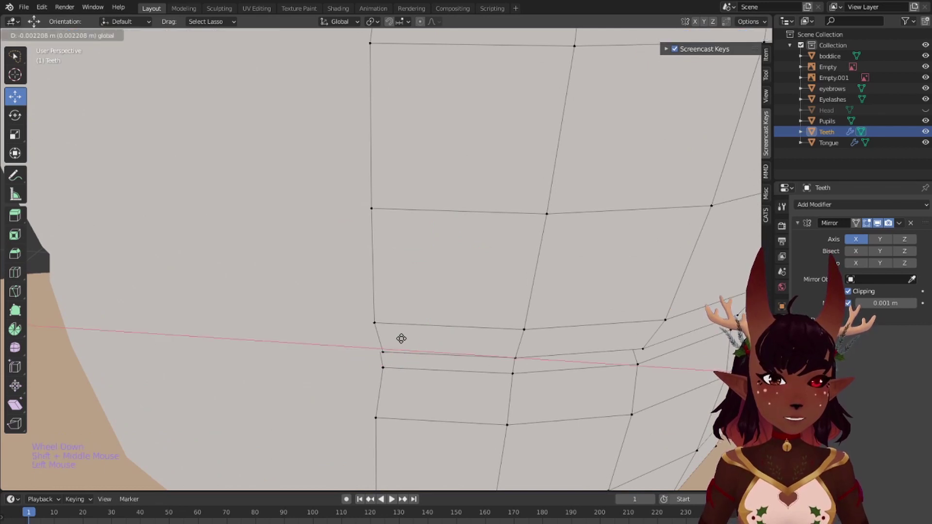
pyautogui.moveTo(344, 323); pyautogui.dragTo(340, 322)
pyautogui.rightClick(384, 352)
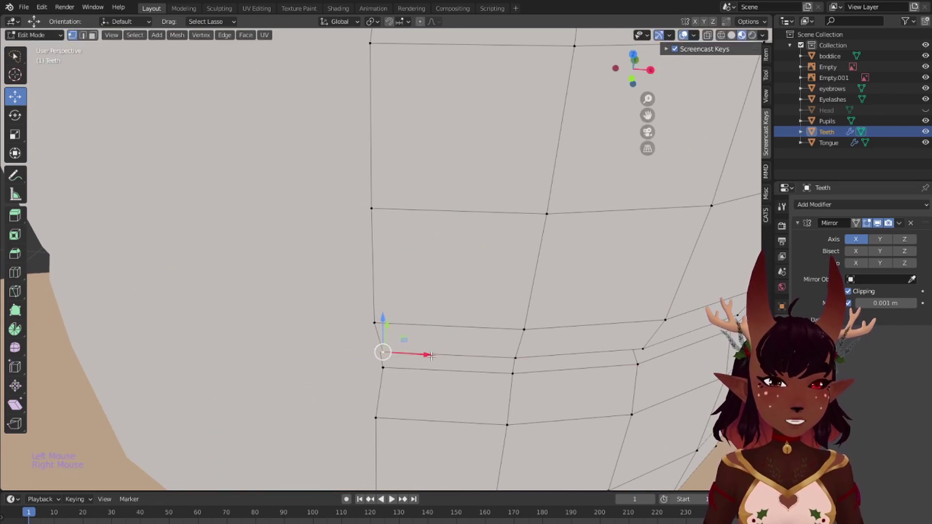
pyautogui.moveTo(428, 356); pyautogui.dragTo(386, 369)
pyautogui.rightClick(383, 367)
# Step: Move the centre vertex at the upper teeth's top edge about 0.0037 m along negative X to align with the seam
pyautogui.scroll(-5, 372, 322)
pyautogui.rightClick(383, 199)
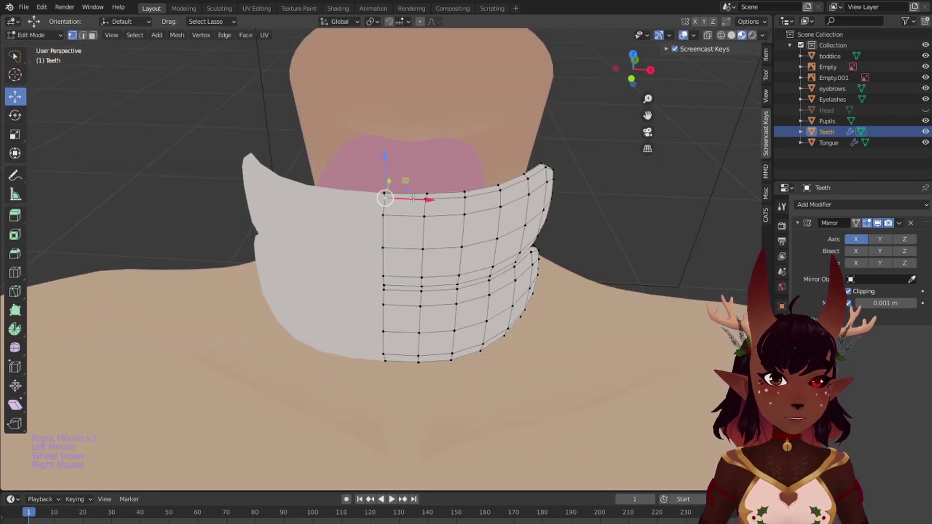
pyautogui.moveTo(426, 199); pyautogui.dragTo(396, 199)
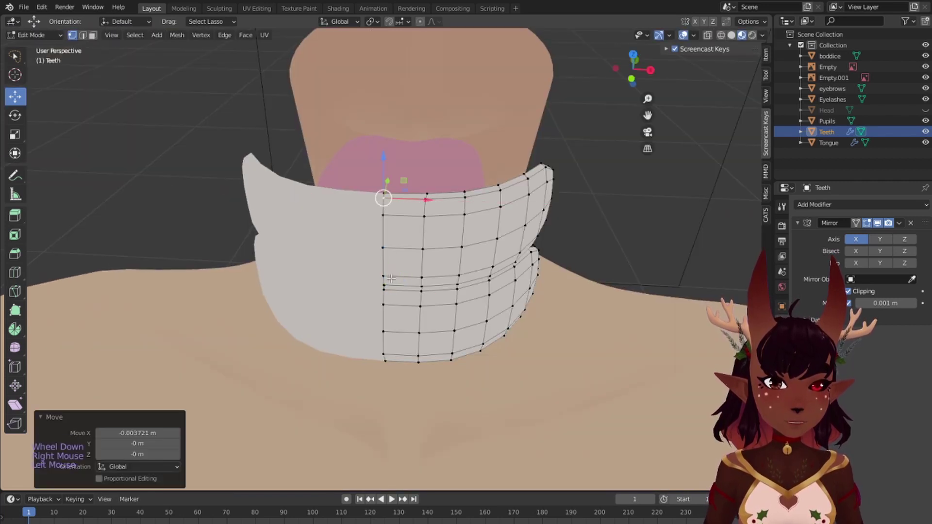
# Step: Push the centre vertex columns of the upper and lower teeth along negative X against the mirror line, the upper one by about 0.0166 m
pyautogui.keyDown('alt'); pyautogui.rightClick(382, 233); pyautogui.keyUp('alt')
pyautogui.moveTo(433, 249); pyautogui.dragTo(384, 248)
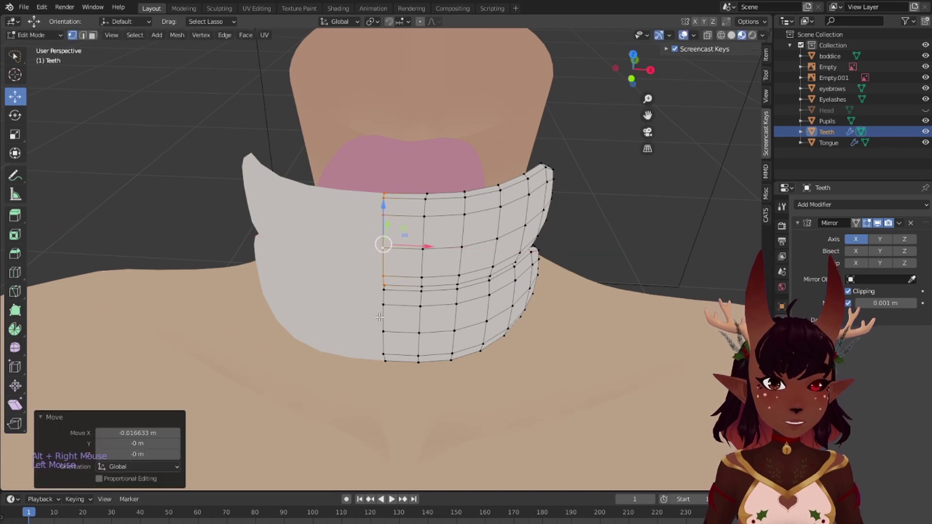
pyautogui.keyDown('alt'); pyautogui.rightClick(380, 314); pyautogui.keyUp('alt')
pyautogui.moveTo(434, 321); pyautogui.dragTo(229, 300)
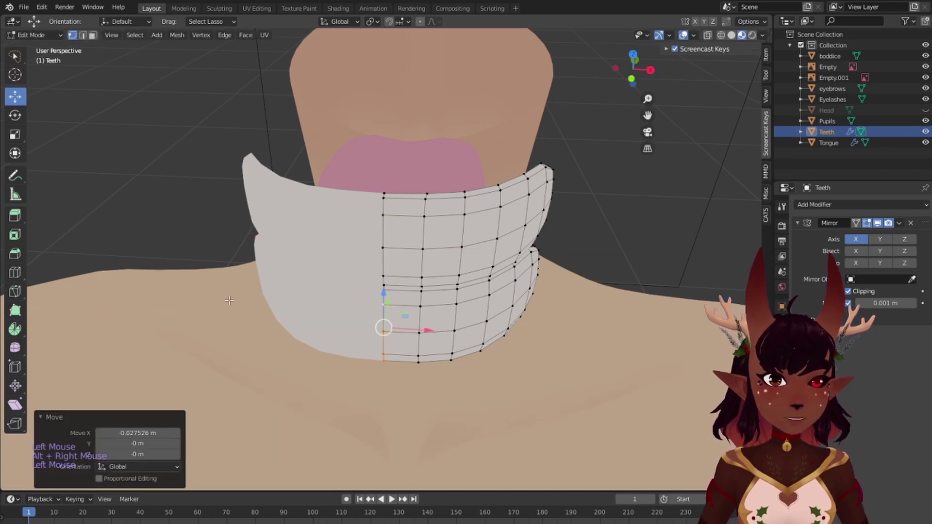
pyautogui.keyDown('alt'); pyautogui.moveTo(429, 332); pyautogui.dragTo(384, 328); pyautogui.keyUp('alt')
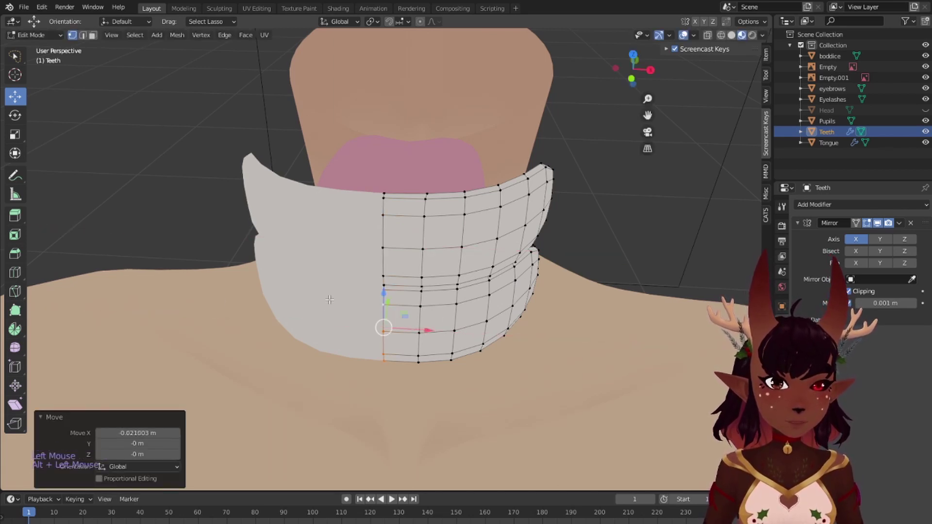
# Step: Examine the teeth mesh and its centre seam from behind, up close and from the front beside the tongue
pyautogui.scroll(-4, 384, 328)
pyautogui.moveTo(474, 260); pyautogui.dragTo(476, 377, button='middle')
pyautogui.scroll(4, 333, 293)
pyautogui.scroll(5, 311, 253)
pyautogui.scroll(5, 351, 270)
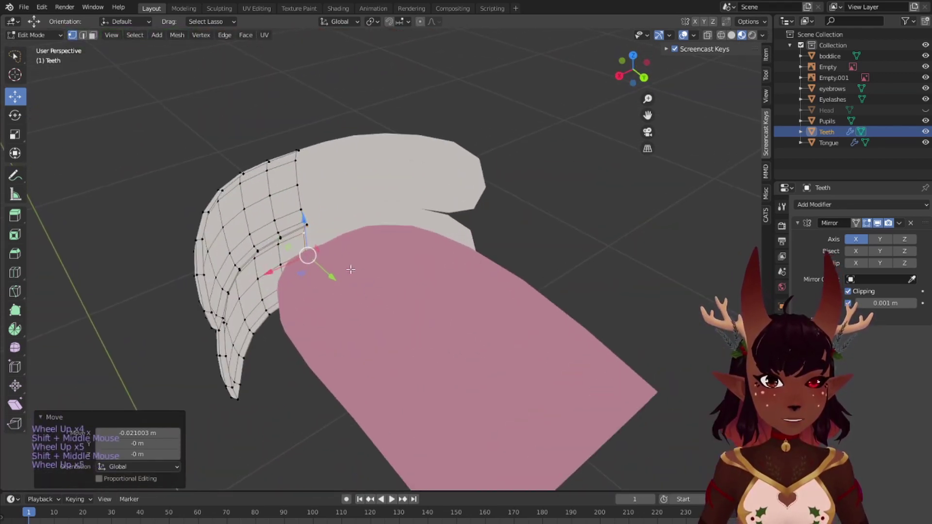
pyautogui.keyDown('shift'); pyautogui.moveTo(351, 270); pyautogui.dragTo(517, 363, button='middle'); pyautogui.keyUp('shift')
pyautogui.scroll(7, 418, 299)
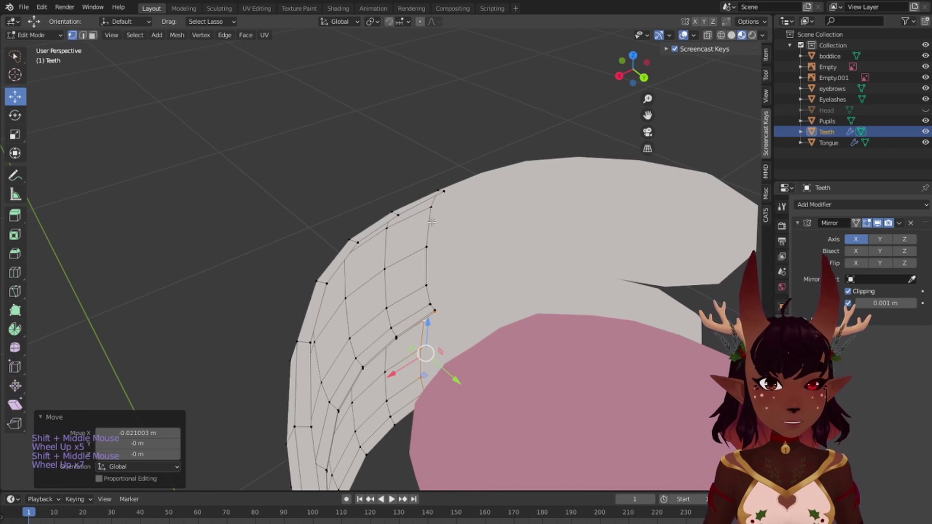
pyautogui.scroll(-11, 410, 335)
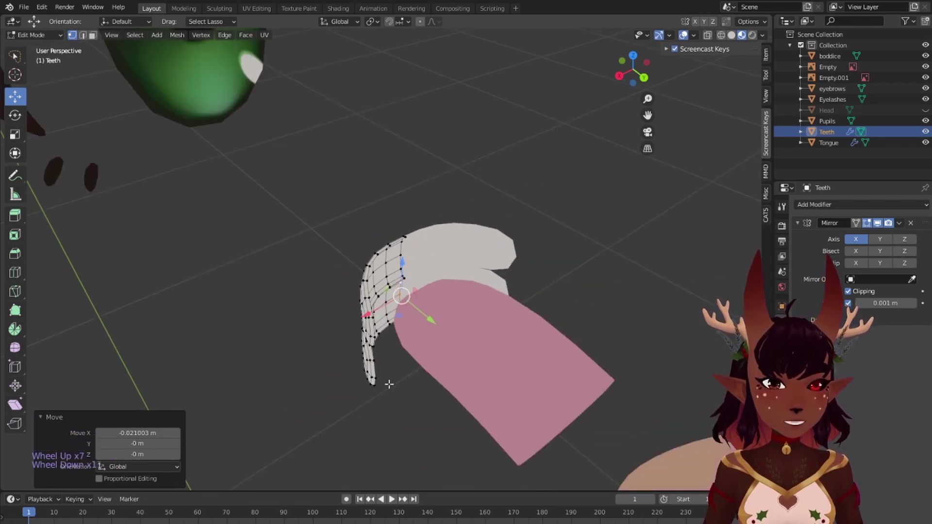
pyautogui.rightClick(425, 381)
pyautogui.middleClick(424, 383)
pyautogui.moveTo(424, 382); pyautogui.dragTo(511, 304, button='middle')
pyautogui.moveTo(362, 345); pyautogui.dragTo(514, 369, button='middle')
pyautogui.scroll(-3, 485, 330)
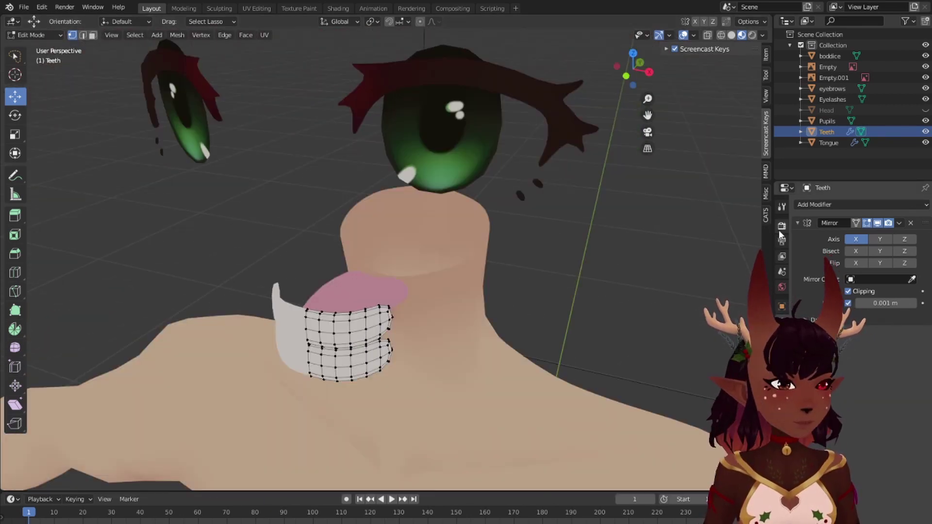
# Step: Return the teeth to Object Mode and apply their Mirror modifier
pyautogui.click(900, 223)
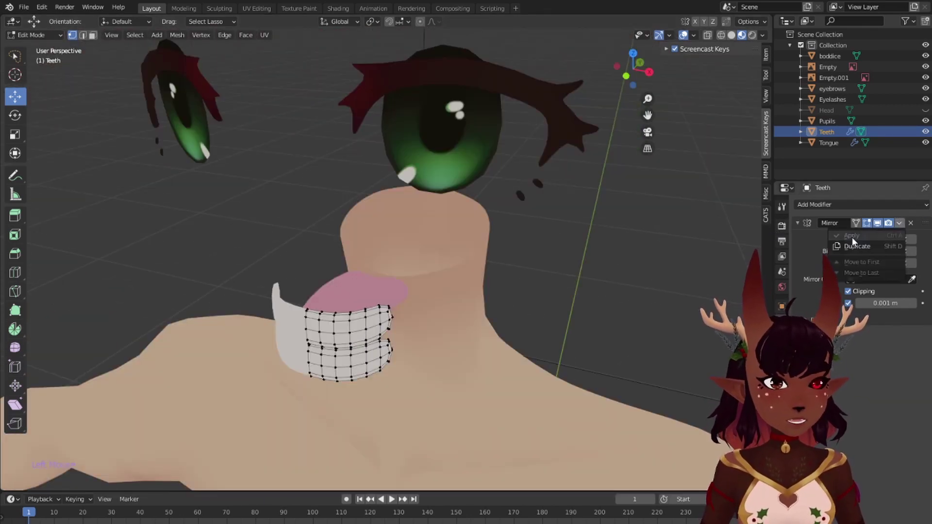
pyautogui.click(48, 33)
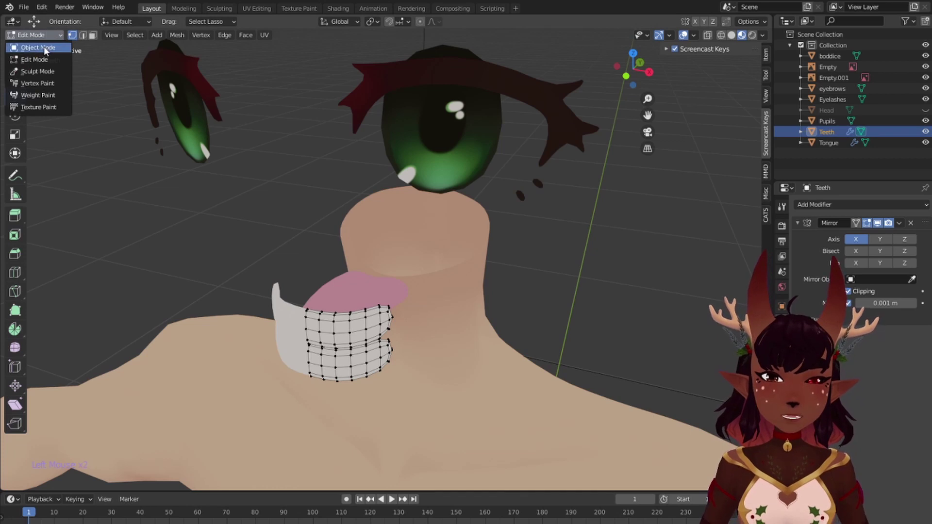
pyautogui.click(44, 47)
pyautogui.click(896, 223)
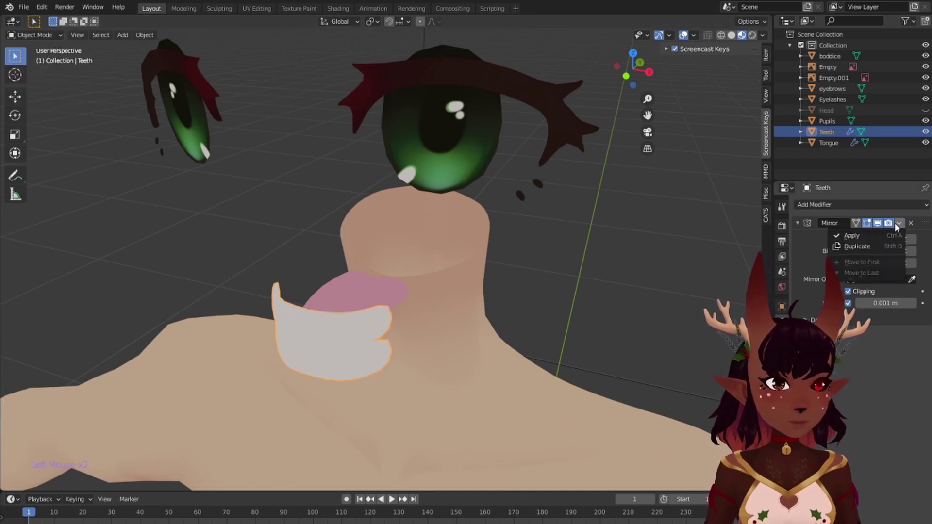
pyautogui.click(851, 236)
# Step: Apply the Mirror modifier on the Tongue object
pyautogui.click(829, 142)
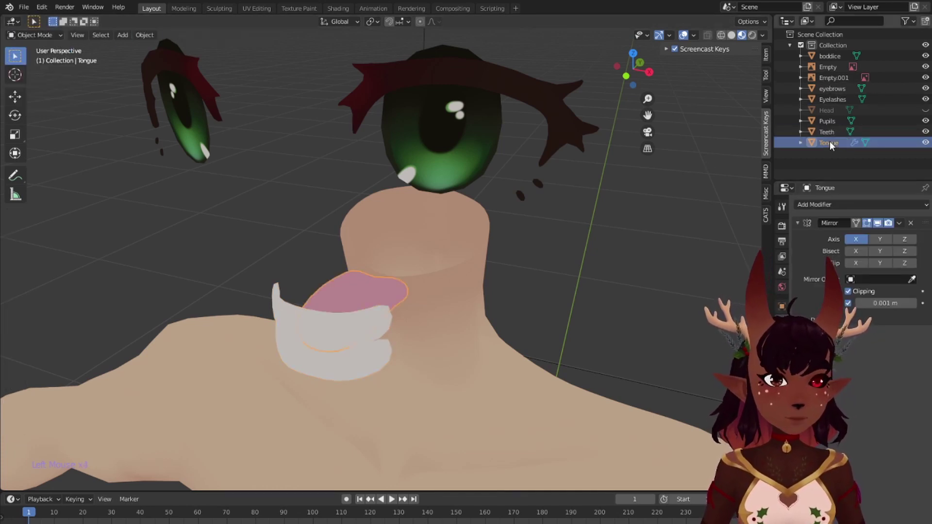
pyautogui.click(899, 222)
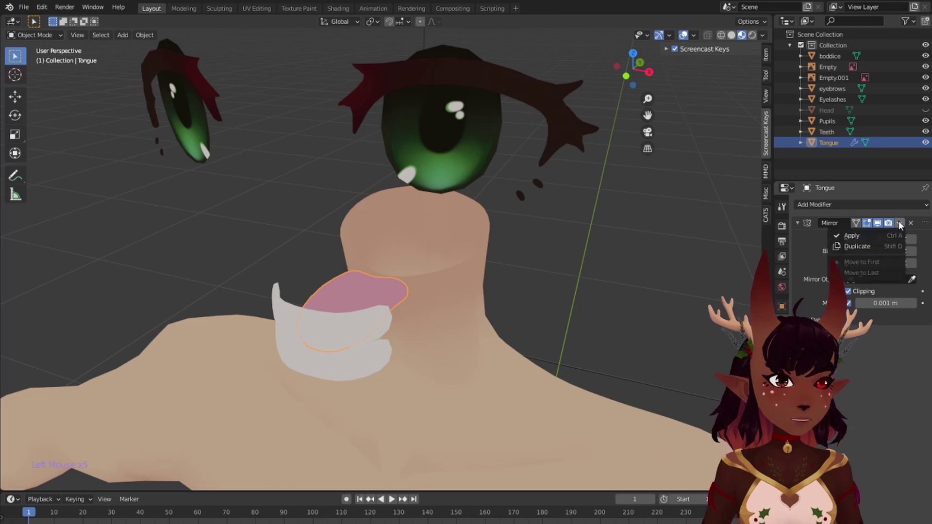
pyautogui.click(865, 237)
# Step: Select the tongue, put its mesh into Edit Mode and open the Texture Paint workspace for it
pyautogui.rightClick(375, 275)
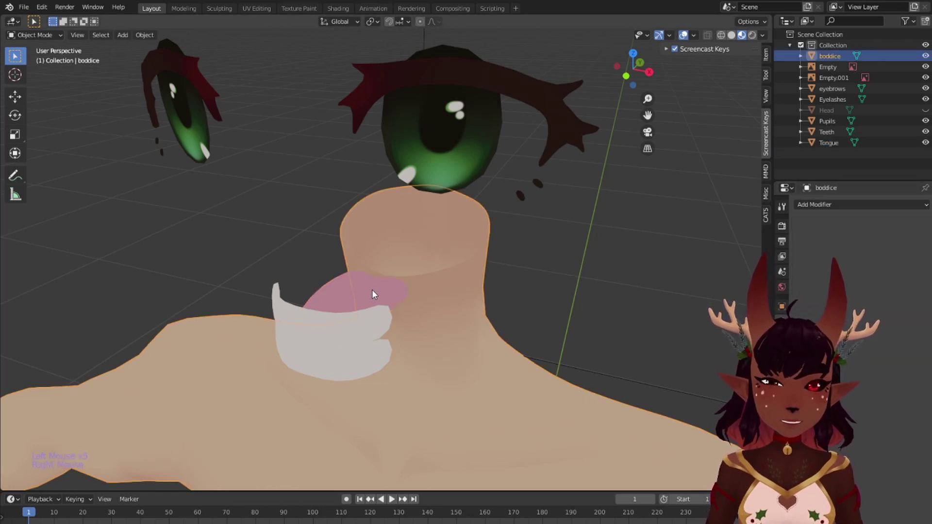
pyautogui.rightClick(375, 281)
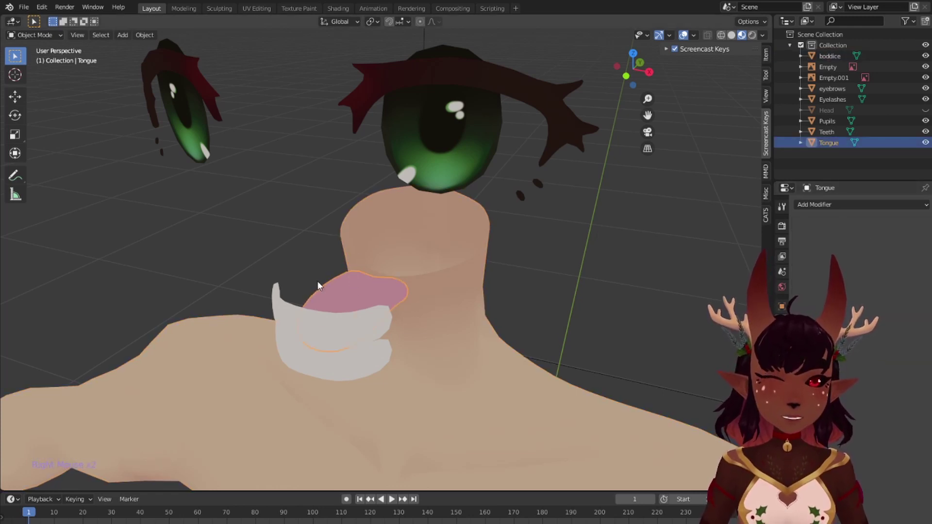
pyautogui.click(34, 35)
pyautogui.click(30, 58)
pyautogui.moveTo(330, 248); pyautogui.dragTo(451, 257, button='middle')
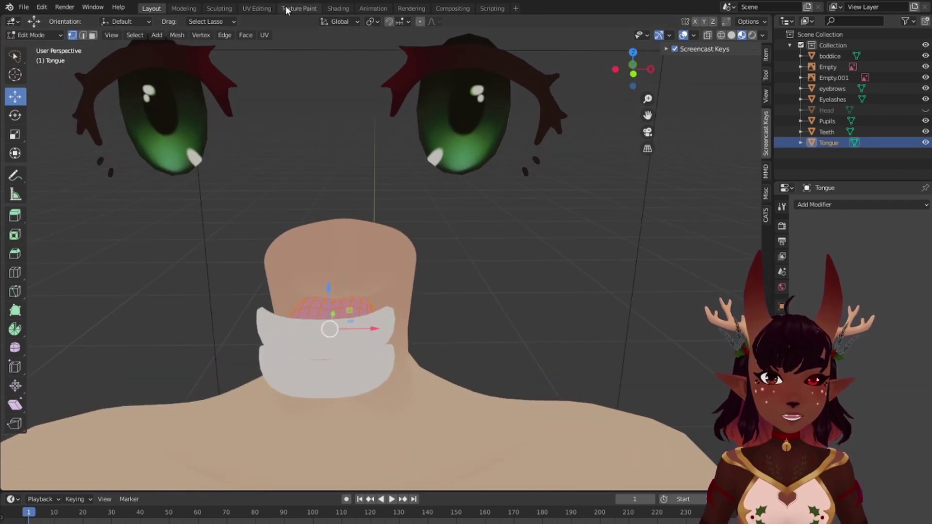
pyautogui.click(310, 9)
# Step: Sample the tongue's pink as the brush colour and darken it to hue 0.968, saturation 0.463 and value 0.660
pyautogui.scroll(-5, 101, 271)
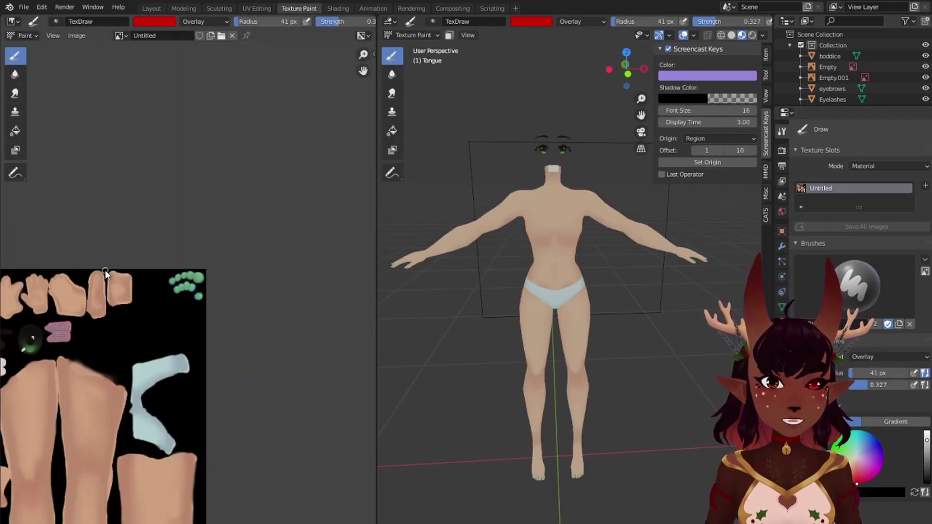
pyautogui.scroll(-2, 105, 270)
pyautogui.moveTo(105, 271); pyautogui.dragTo(165, 284, button='middle')
pyautogui.scroll(6, 271, 205)
pyautogui.scroll(7, 168, 283)
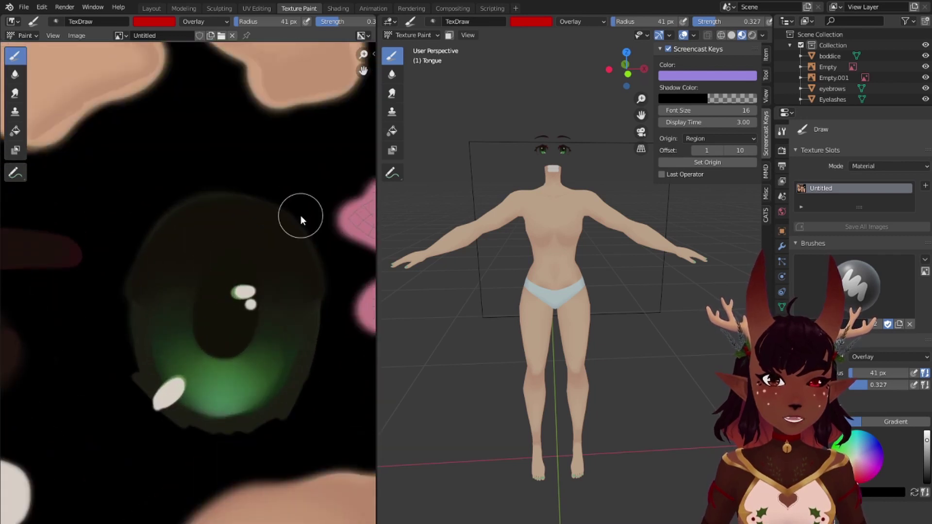
pyautogui.moveTo(337, 214); pyautogui.dragTo(153, 272, button='middle')
pyautogui.moveTo(233, 285); pyautogui.dragTo(178, 270, button='middle')
pyautogui.scroll(1, 179, 270)
pyautogui.moveTo(248, 218); pyautogui.dragTo(226, 222, button='middle')
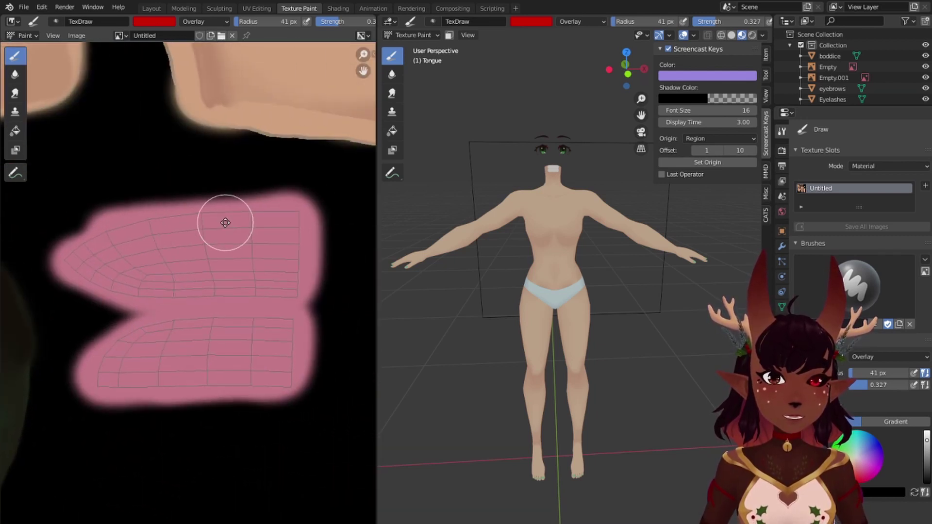
pyautogui.click(161, 20)
pyautogui.click(227, 139)
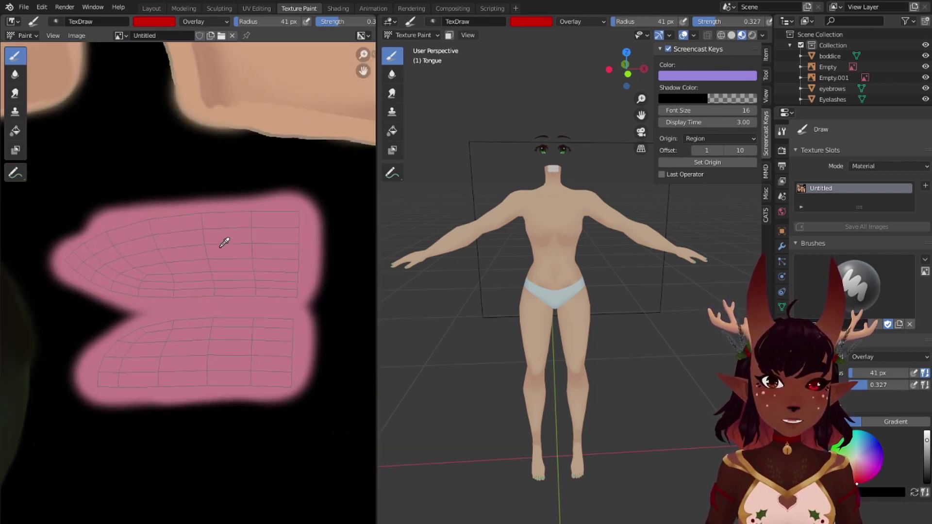
pyautogui.click(223, 243)
pyautogui.click(169, 22)
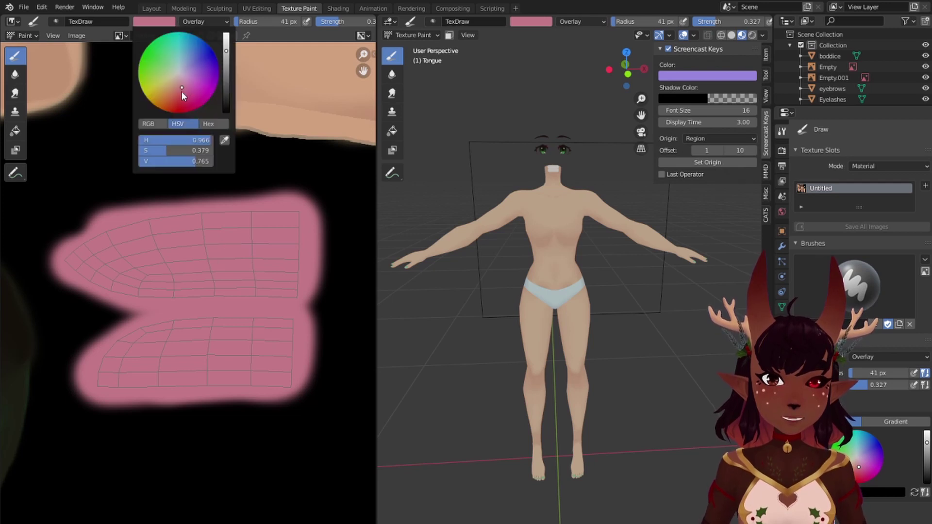
pyautogui.click(183, 91)
pyautogui.moveTo(226, 51); pyautogui.dragTo(226, 59)
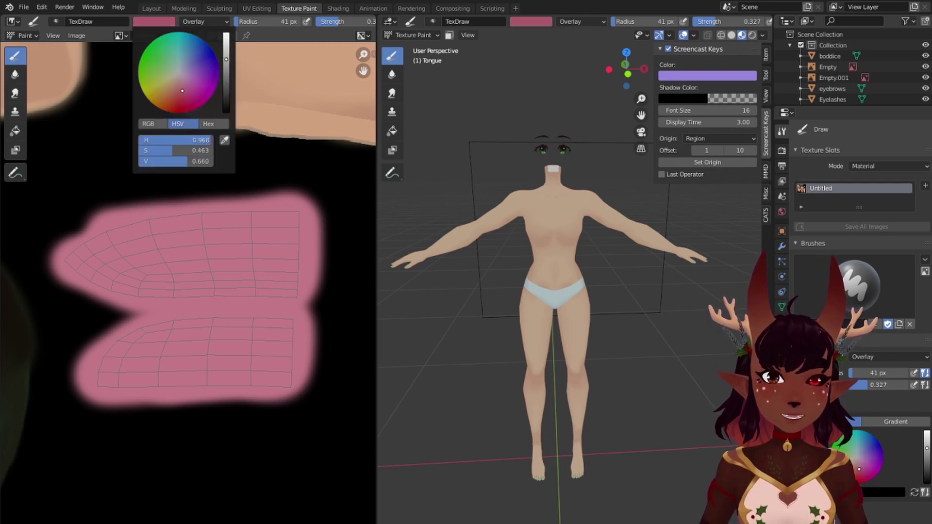
# Step: Try Overlay strokes on the lower tongue island, raising the brush strength to 1.000, and undo the strokes
pyautogui.moveTo(176, 353)
pyautogui.mouseDown()
pyautogui.moveTo(240, 348)
pyautogui.moveTo(133, 345)
pyautogui.moveTo(286, 335)
pyautogui.moveTo(166, 333)
pyautogui.moveTo(100, 374)
pyautogui.moveTo(260, 383)
pyautogui.moveTo(287, 320)
pyautogui.moveTo(139, 348)
pyautogui.moveTo(277, 349)
pyautogui.moveTo(266, 319)
pyautogui.moveTo(129, 345)
pyautogui.moveTo(131, 387)
pyautogui.moveTo(277, 391)
pyautogui.moveTo(284, 325)
pyautogui.mouseUp()
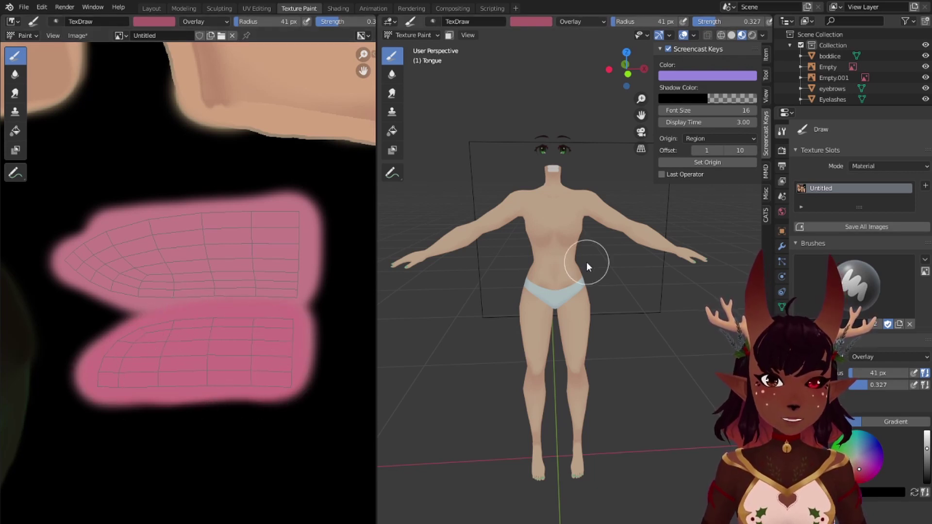
pyautogui.moveTo(868, 385); pyautogui.dragTo(912, 385)
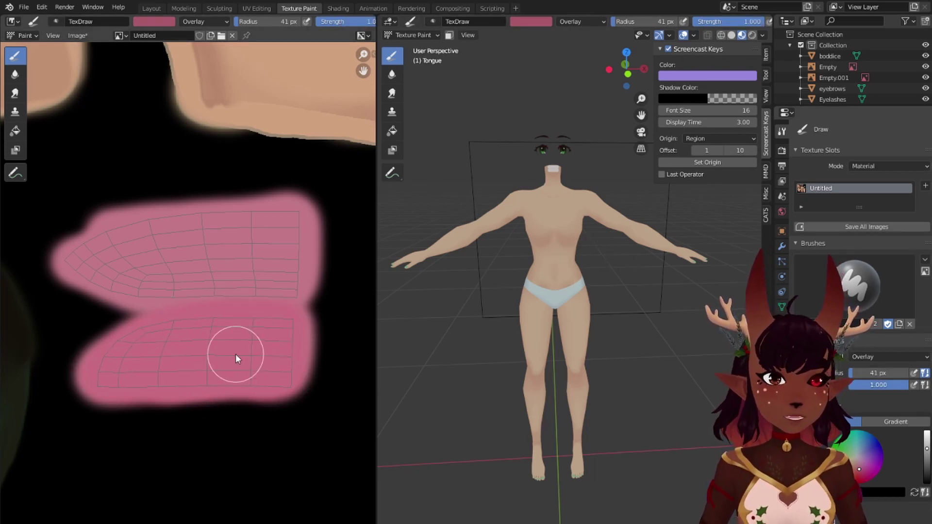
pyautogui.moveTo(160, 368); pyautogui.dragTo(293, 339)
pyautogui.hotkey('ctrl', 'z')
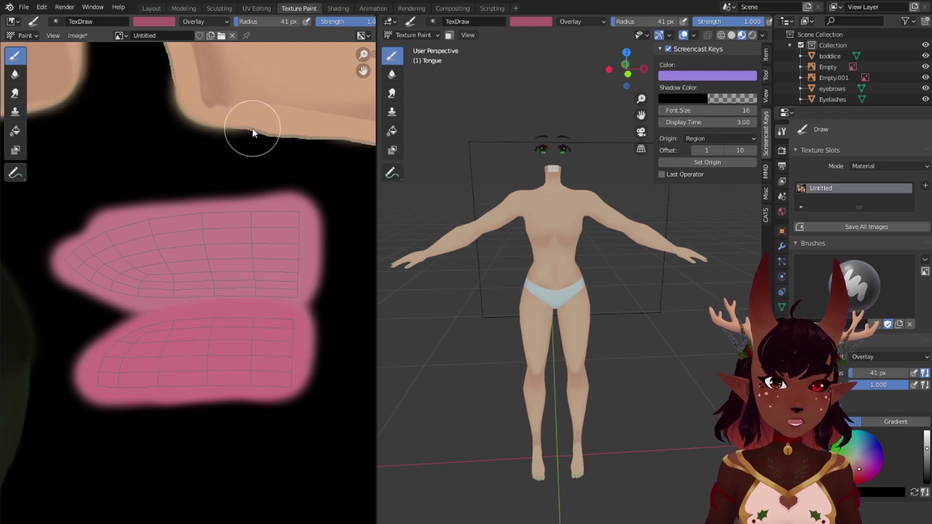
# Step: Change the brush blending mode to Mix and fill the lower tongue island with the darker pink
pyautogui.click(205, 22)
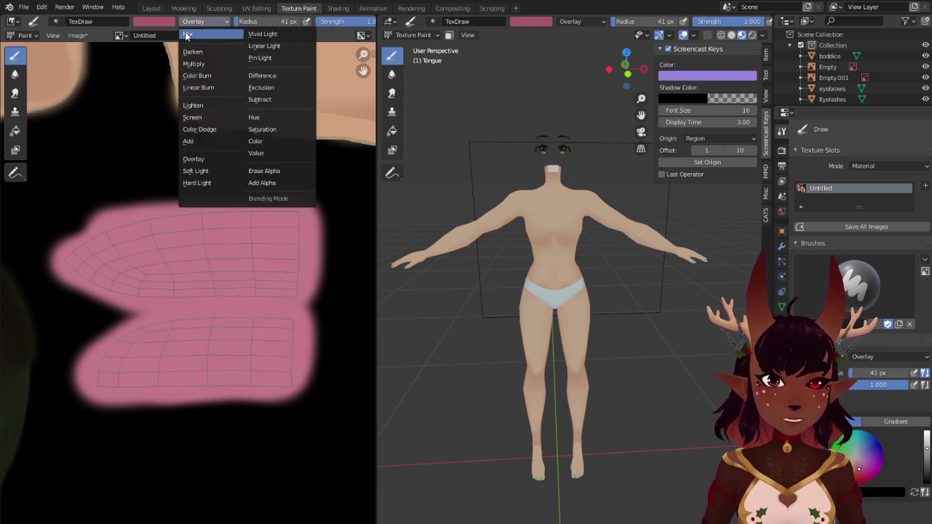
pyautogui.click(184, 32)
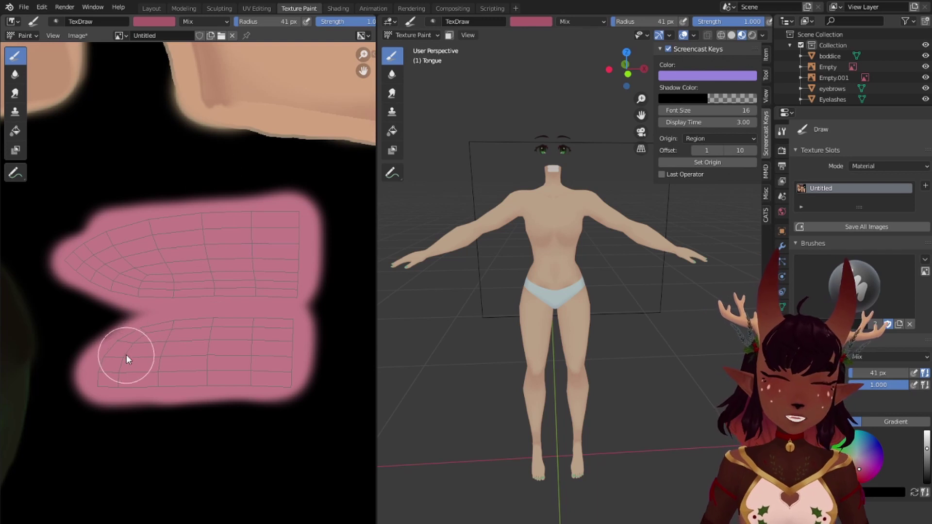
pyautogui.moveTo(124, 358)
pyautogui.mouseDown()
pyautogui.moveTo(98, 386)
pyautogui.moveTo(165, 326)
pyautogui.moveTo(287, 322)
pyautogui.moveTo(297, 362)
pyautogui.moveTo(265, 390)
pyautogui.moveTo(127, 394)
pyautogui.moveTo(191, 339)
pyautogui.moveTo(177, 342)
pyautogui.moveTo(226, 378)
pyautogui.moveTo(282, 346)
pyautogui.mouseUp()
# Step: Reduce the brush radius to 19 px and paint a darker pink band along the lower edge of the upper tongue island
pyautogui.scroll(4, 609, 184)
pyautogui.moveTo(578, 156); pyautogui.dragTo(626, 206, button='middle')
pyautogui.scroll(3, 601, 187)
pyautogui.scroll(-1, 556, 200)
pyautogui.scroll(5, 626, 210)
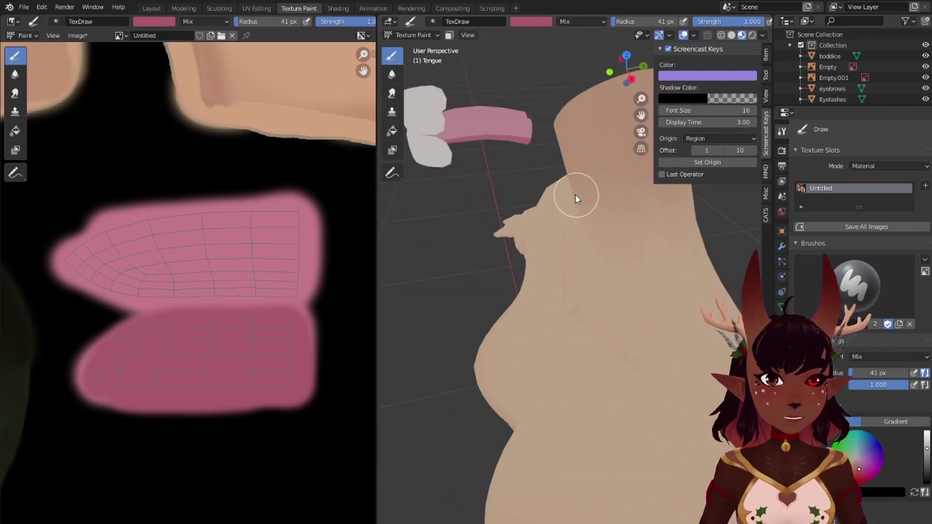
pyautogui.scroll(2, 173, 277)
pyautogui.moveTo(173, 277); pyautogui.dragTo(146, 316, button='middle')
pyautogui.press('[')
pyautogui.press('[')
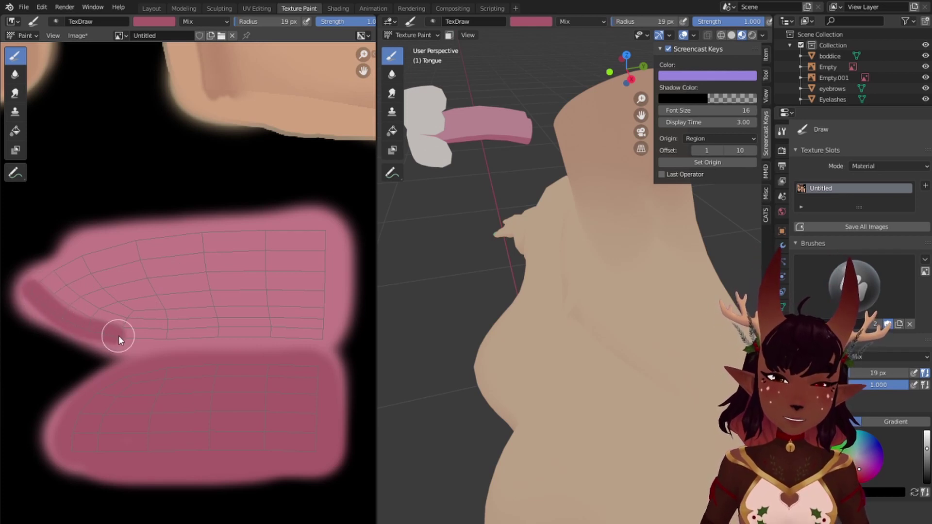
pyautogui.moveTo(301, 337); pyautogui.dragTo(329, 336)
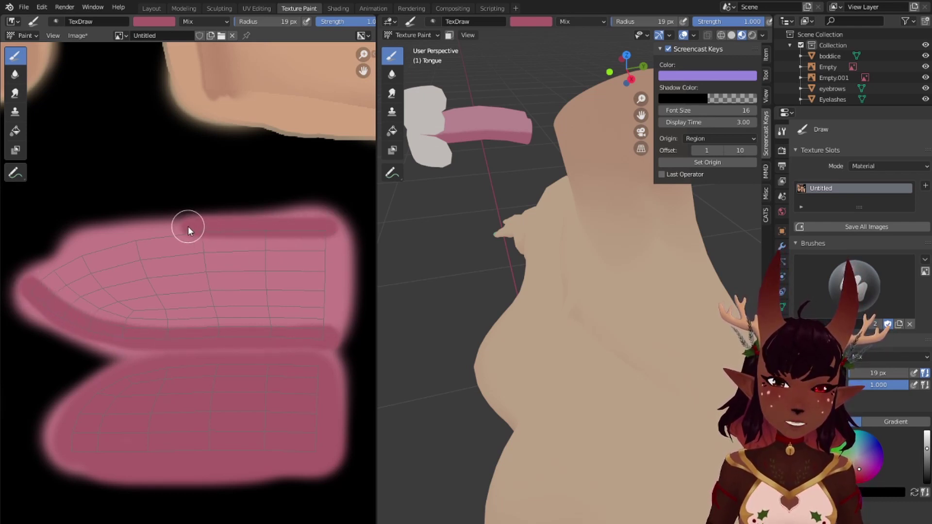
# Step: Paint the tongue's centre groove in darker pink along the top edge of the upper tongue island
pyautogui.scroll(5, 552, 188)
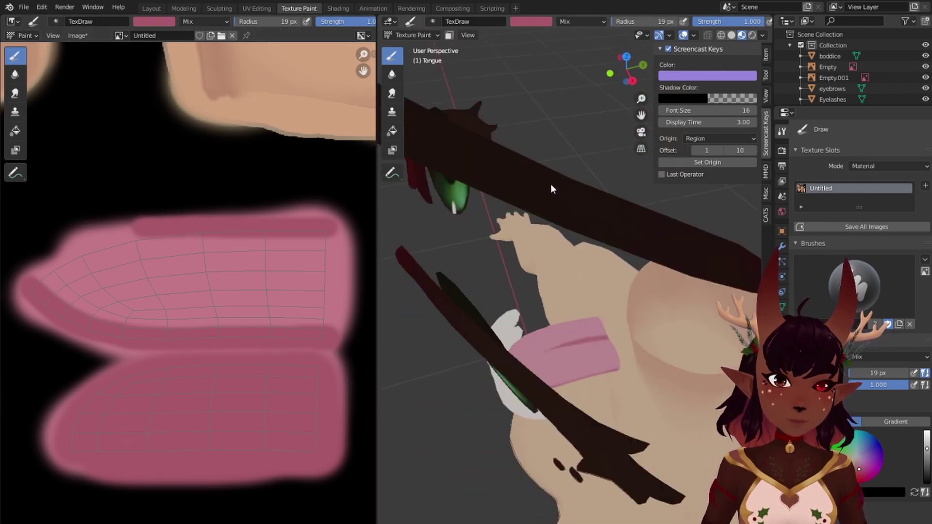
pyautogui.scroll(-1, 550, 180)
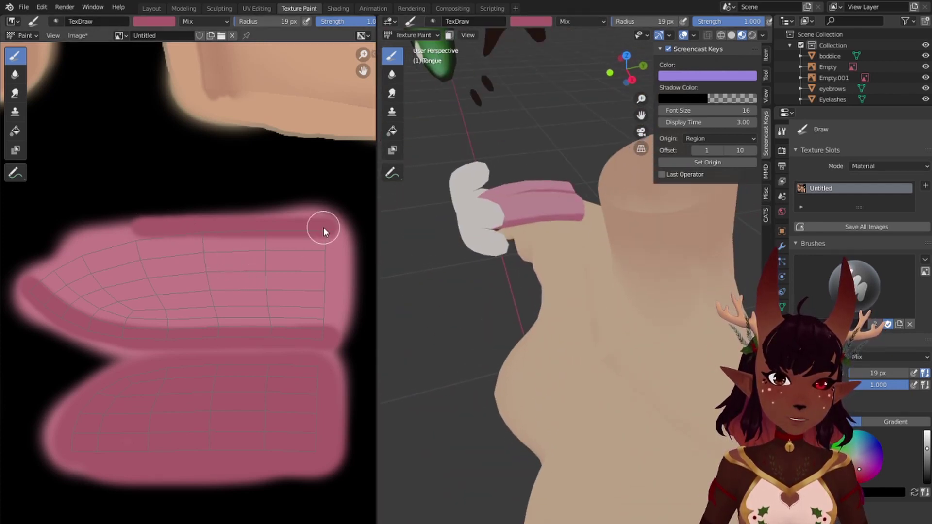
pyautogui.moveTo(324, 227); pyautogui.dragTo(100, 229)
# Step: Sample the tongue's base pink, lighten it to saturation 0.301 with a higher value, and paint highlights on the upper tongue island
pyautogui.scroll(-2, 100, 229)
pyautogui.click(154, 21)
pyautogui.click(226, 138)
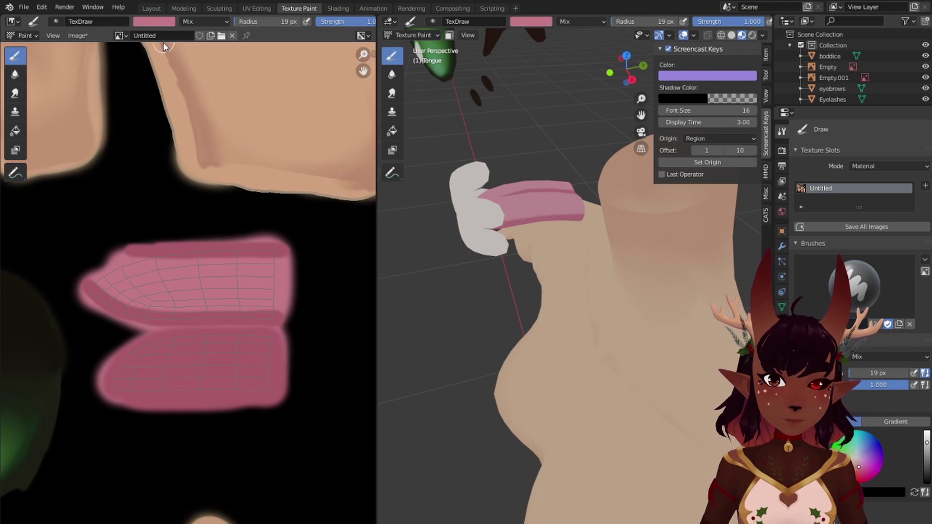
pyautogui.click(154, 21)
pyautogui.click(181, 84)
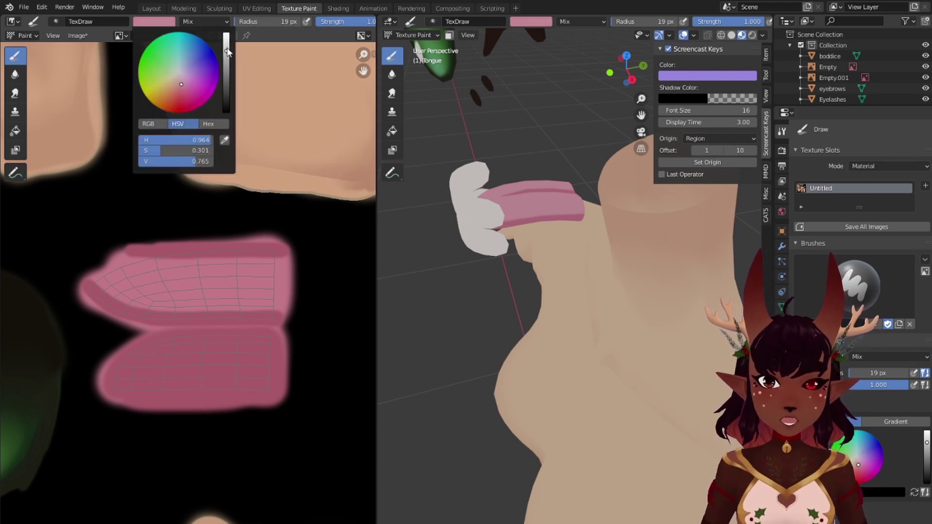
pyautogui.moveTo(226, 51); pyautogui.dragTo(227, 49)
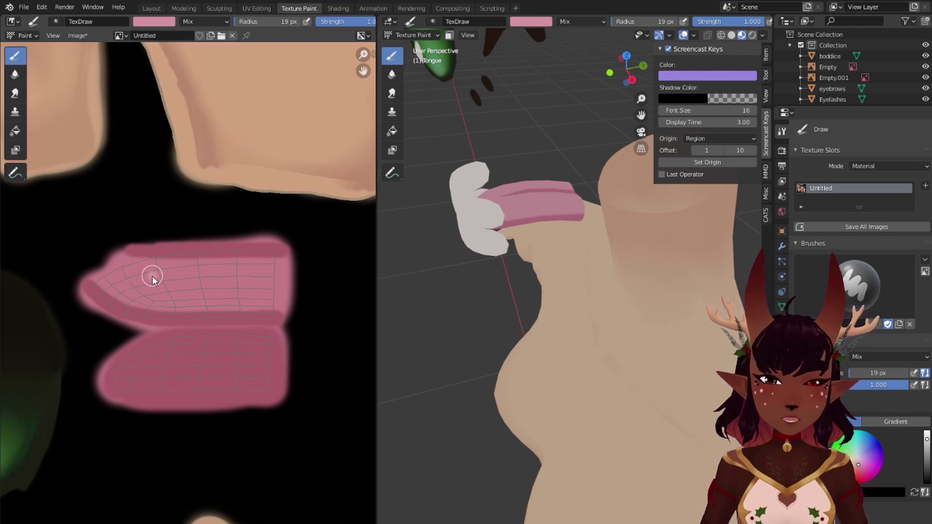
# Step: Save the painted texture image
pyautogui.scroll(-5, 194, 277)
pyautogui.moveTo(160, 267); pyautogui.dragTo(301, 209, button='middle')
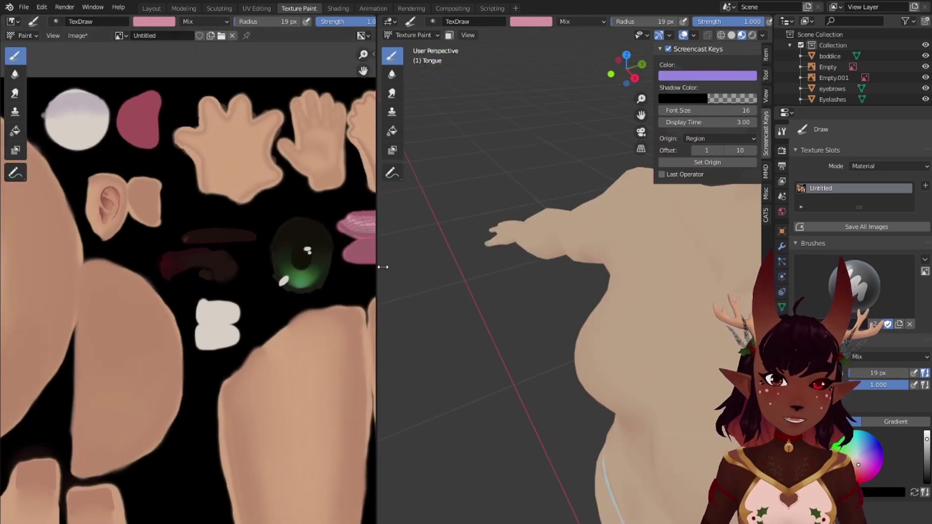
pyautogui.moveTo(596, 238); pyautogui.dragTo(591, 260, button='middle')
pyautogui.scroll(6, 551, 275)
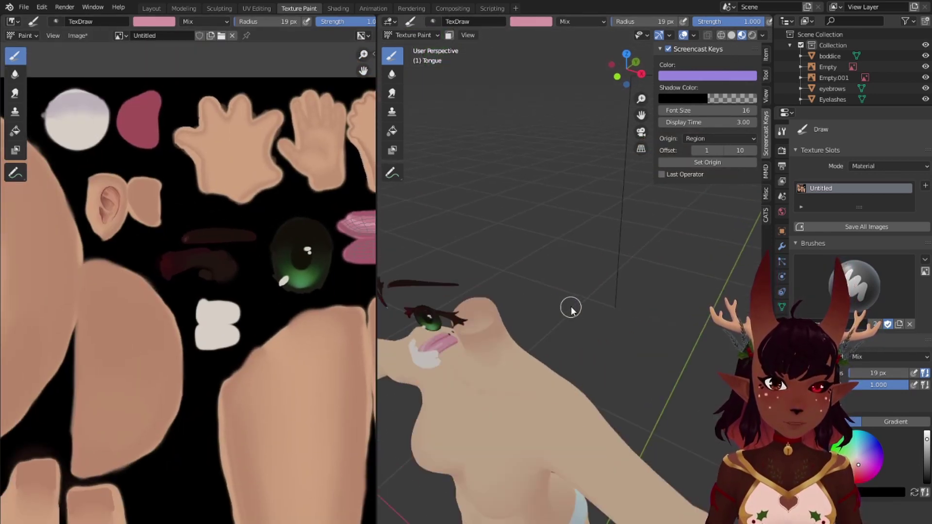
pyautogui.moveTo(525, 301); pyautogui.dragTo(500, 294, button='middle')
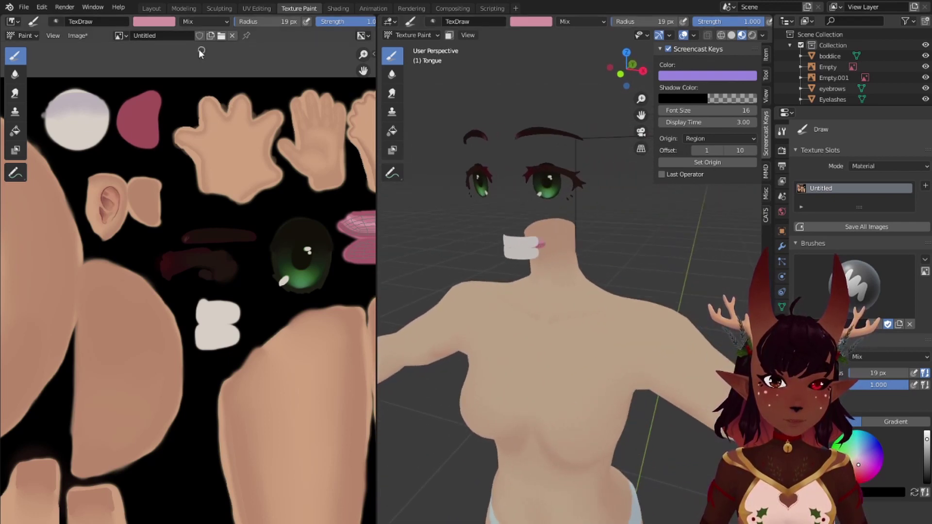
pyautogui.click(80, 35)
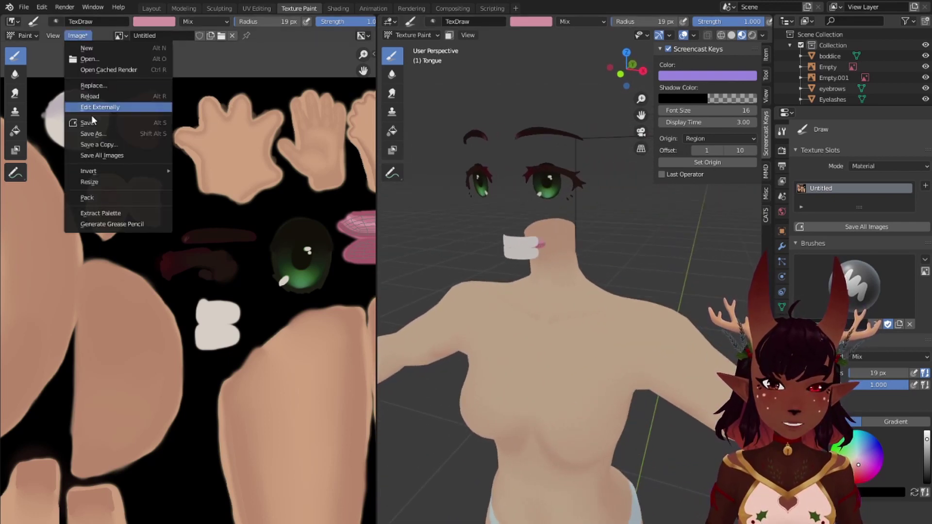
# Step: Make the teeth the active mesh in Edit Mode and bring up their UV islands in the Texture Paint workspace
pyautogui.click(158, 10)
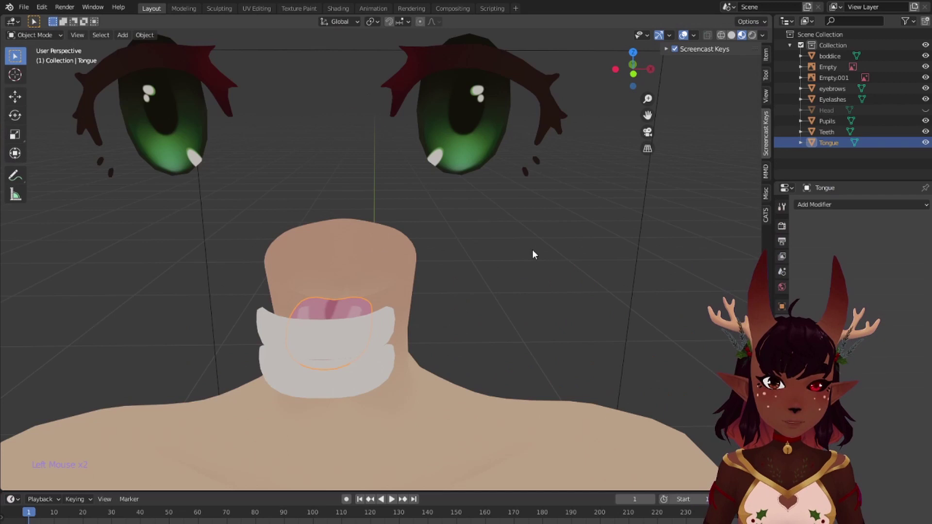
pyautogui.rightClick(391, 327)
pyautogui.rightClick(382, 329)
pyautogui.click(188, 10)
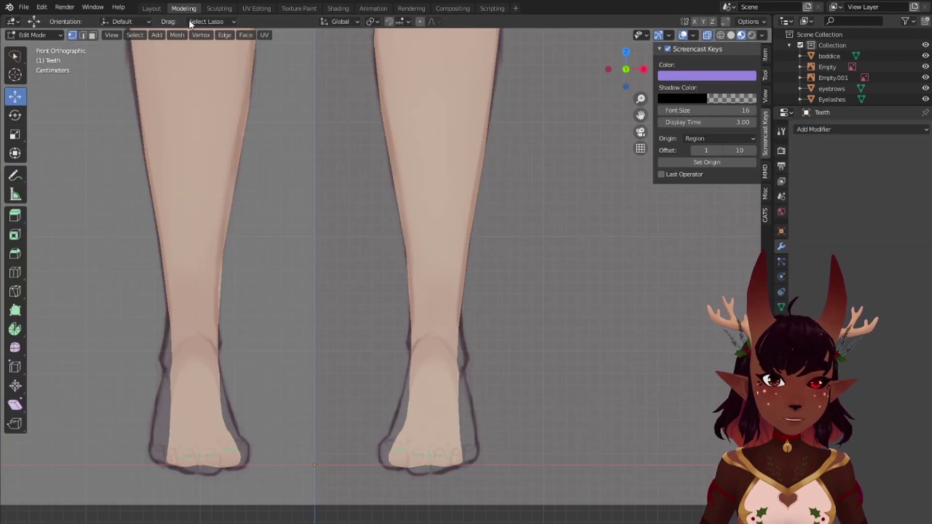
pyautogui.click(256, 8)
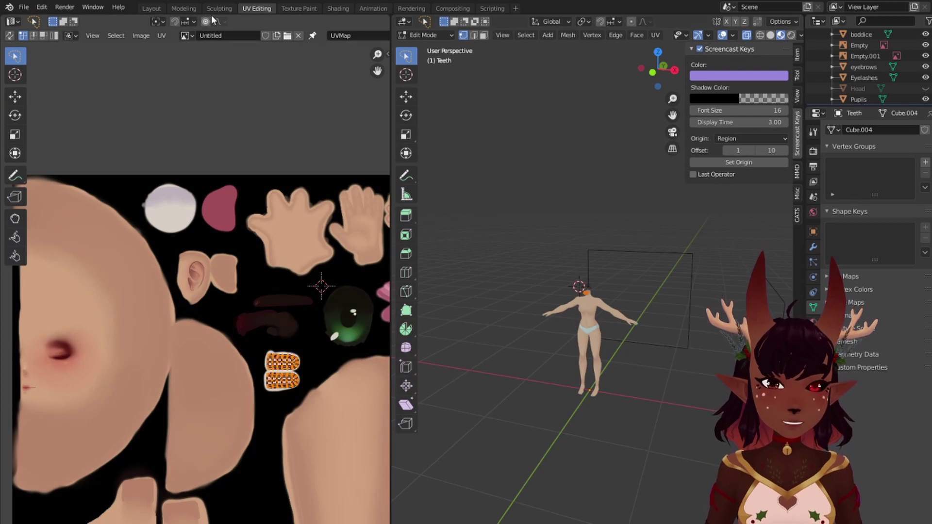
pyautogui.click(297, 9)
pyautogui.scroll(5, 252, 305)
pyautogui.moveTo(297, 318); pyautogui.dragTo(212, 217, button='middle')
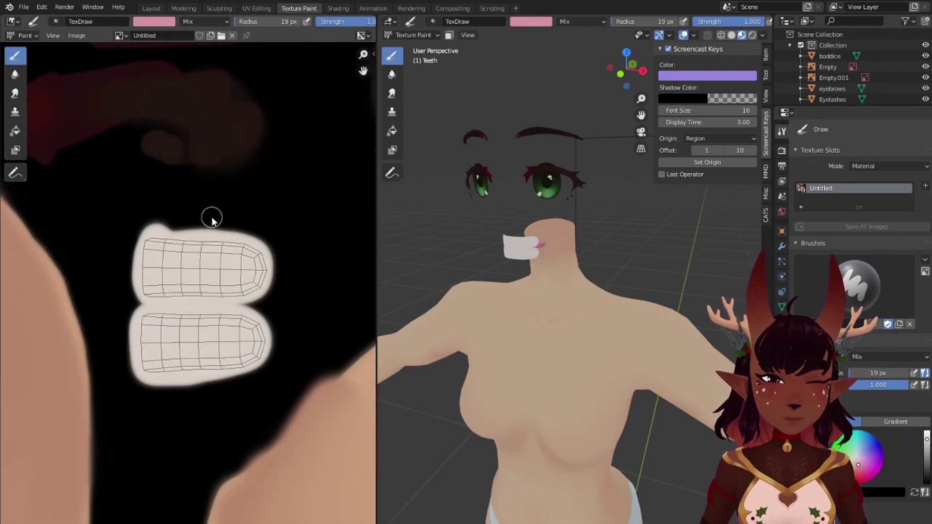
# Step: Sample the teeth's off-white base and set the brush to a darker greyish purple with hue 0.875, saturation 0.038 and value 0.700
pyautogui.scroll(4, 218, 243)
pyautogui.moveTo(248, 247); pyautogui.dragTo(211, 211, button='middle')
pyautogui.scroll(8, 503, 219)
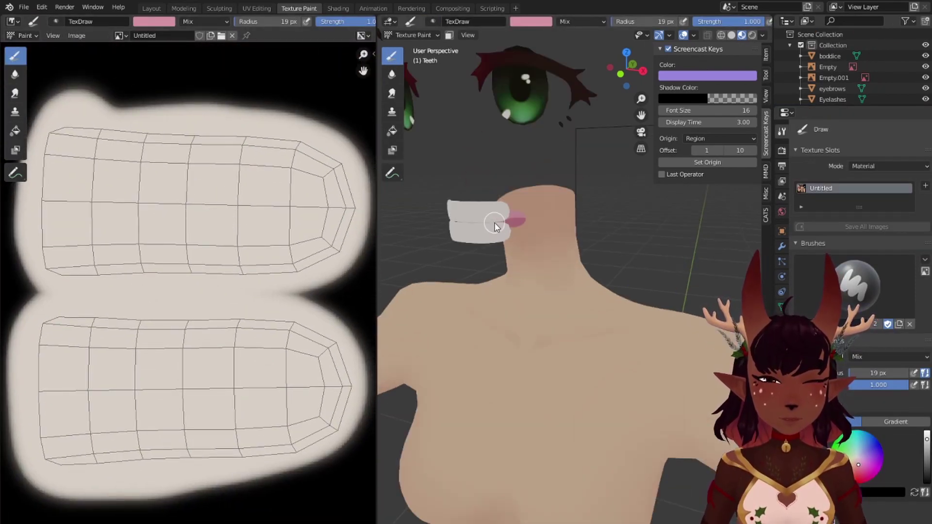
pyautogui.scroll(2, 519, 232)
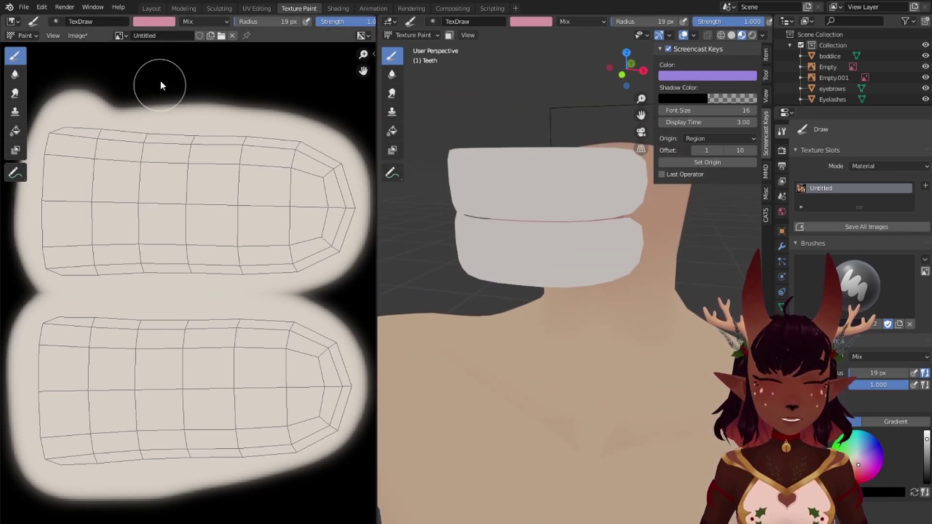
pyautogui.click(159, 22)
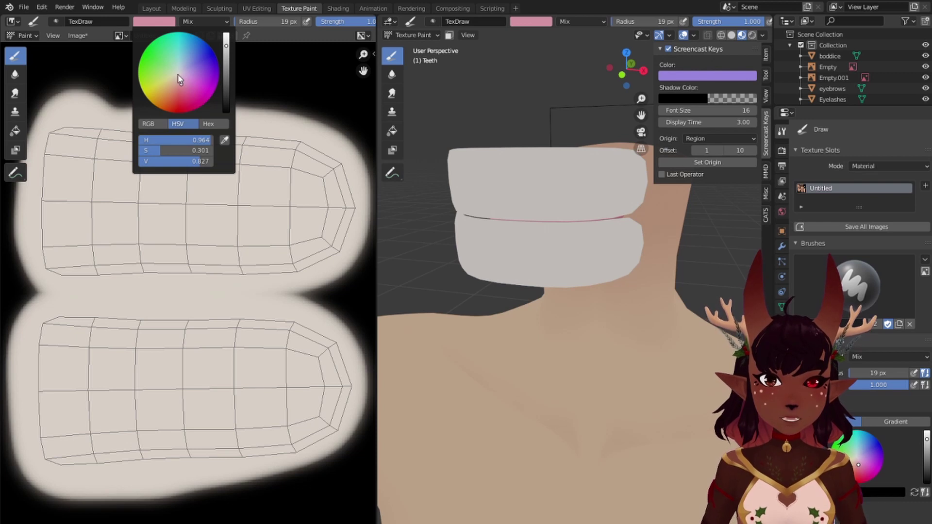
pyautogui.click(179, 74)
pyautogui.click(224, 140)
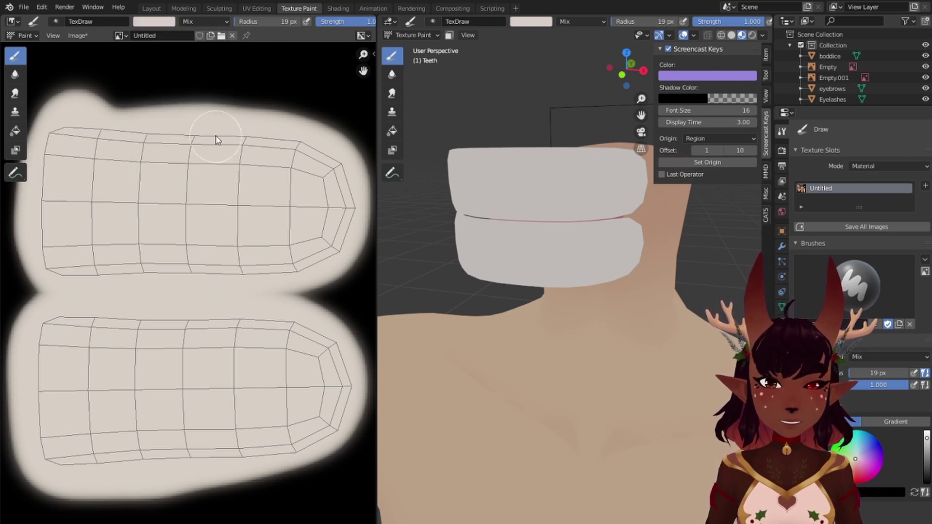
pyautogui.click(217, 142)
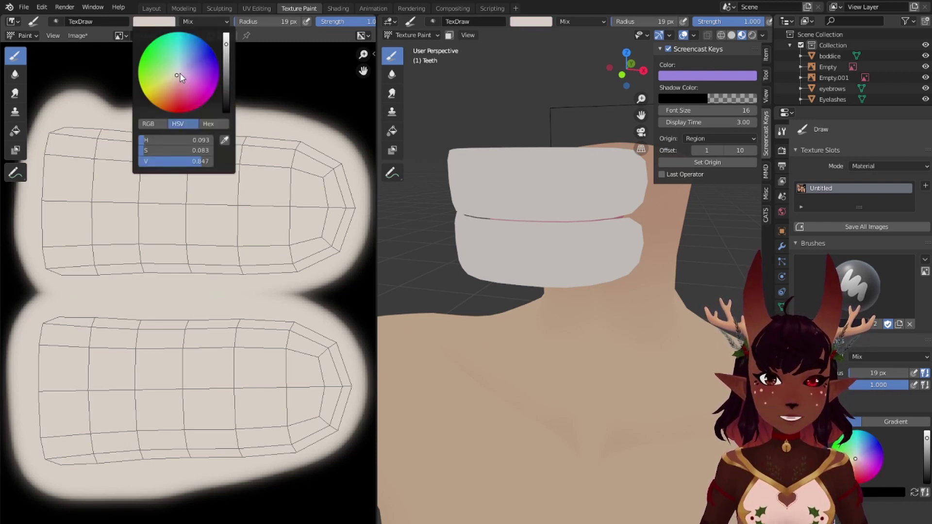
pyautogui.click(180, 74)
pyautogui.moveTo(226, 48); pyautogui.dragTo(226, 51)
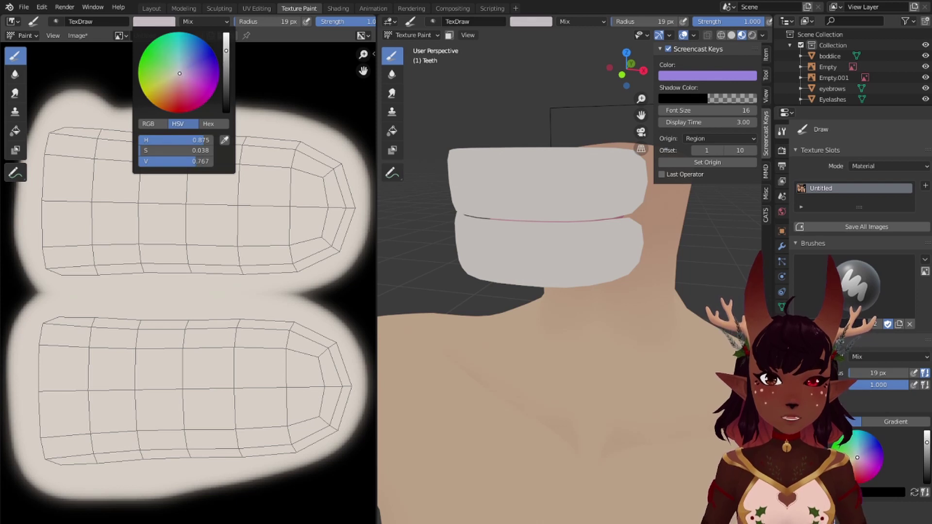
pyautogui.moveTo(228, 174)
pyautogui.mouseDown()
pyautogui.moveTo(191, 202)
pyautogui.moveTo(217, 192)
pyautogui.mouseUp()
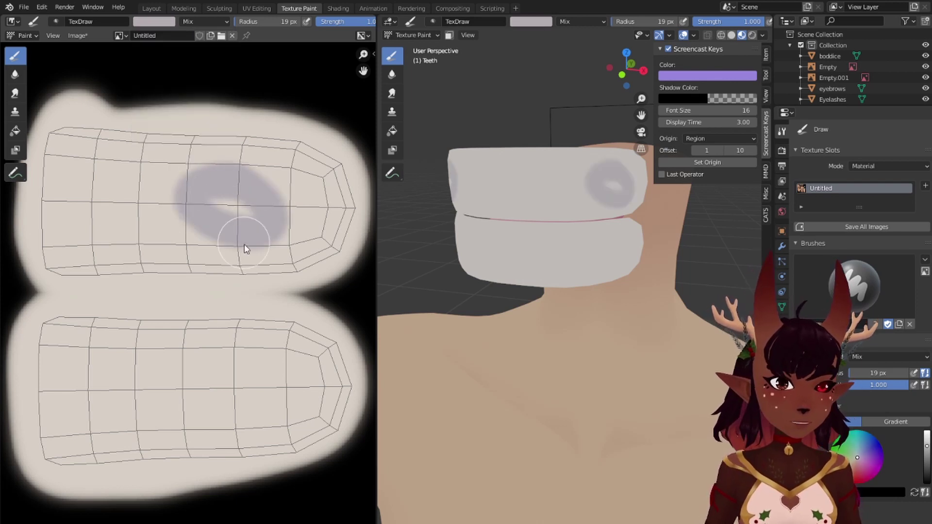
pyautogui.hotkey('ctrl', 'z')
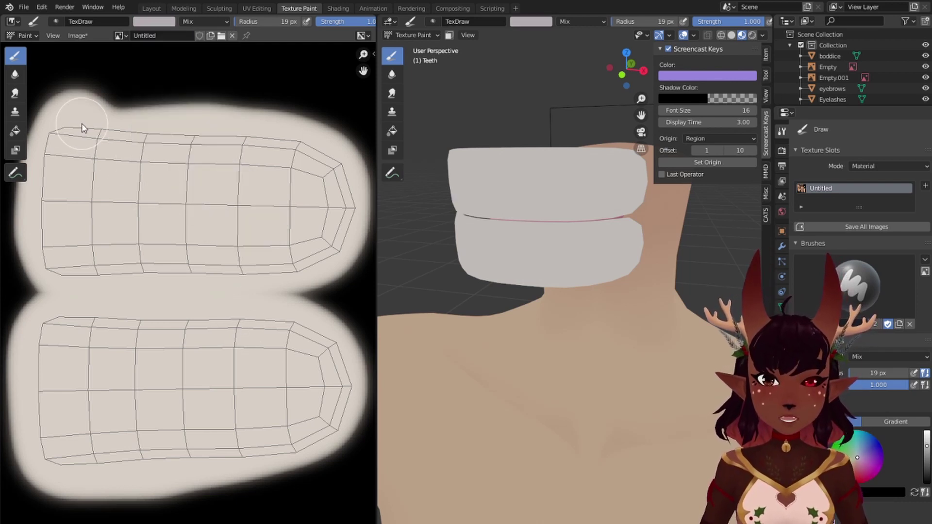
# Step: Reduce the brush radius to 7 px and paint greyish-purple shading along the borders of both teeth islands
pyautogui.press('[')
pyautogui.press('[')
pyautogui.press('[')
pyautogui.press('[')
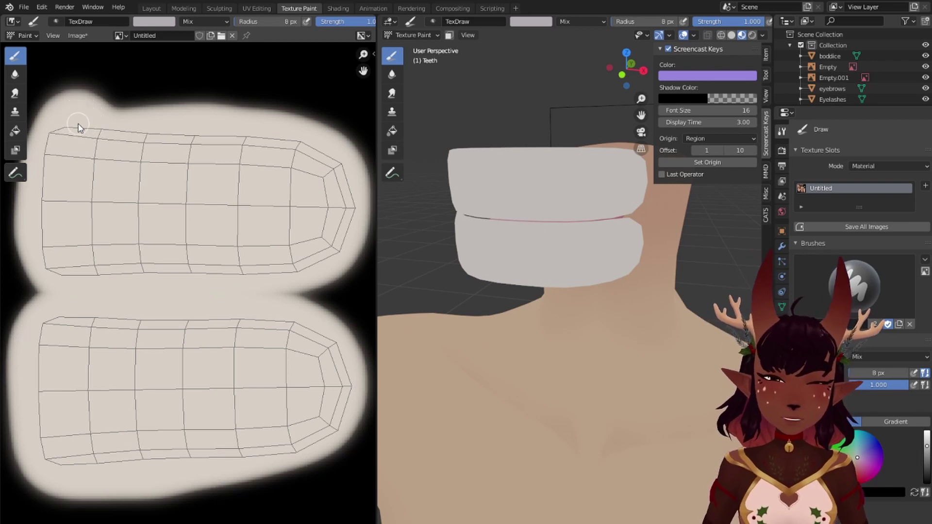
pyautogui.press('[')
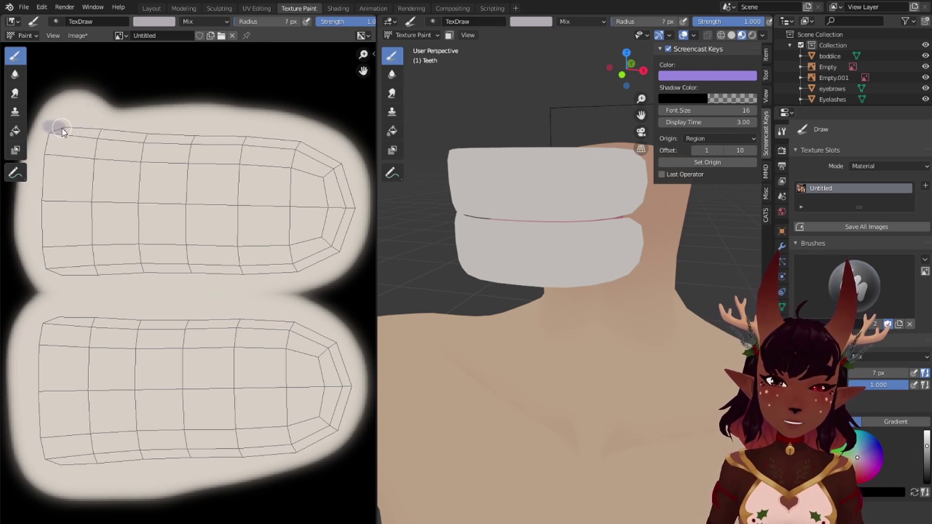
pyautogui.moveTo(62, 130); pyautogui.dragTo(213, 141)
pyautogui.moveTo(49, 136)
pyautogui.mouseDown()
pyautogui.moveTo(300, 146)
pyautogui.moveTo(330, 165)
pyautogui.mouseUp()
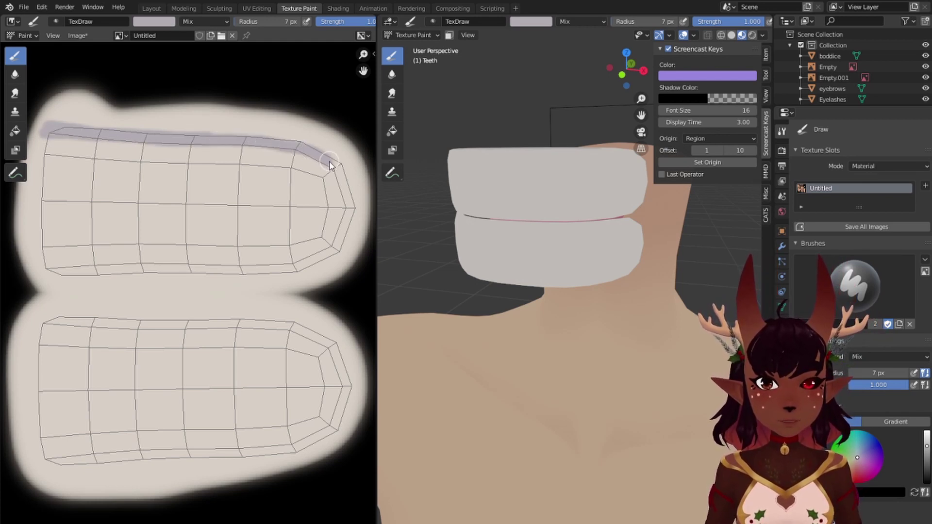
pyautogui.moveTo(348, 223); pyautogui.dragTo(348, 225)
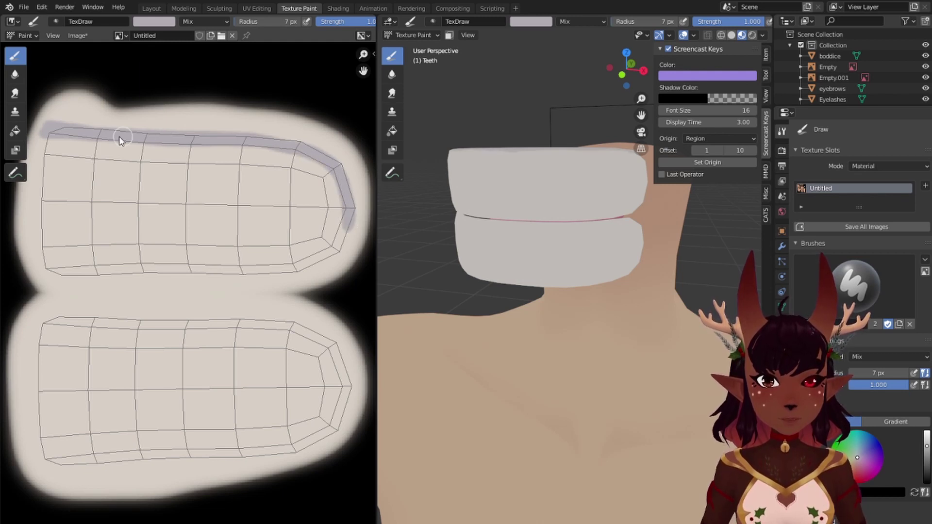
pyautogui.moveTo(57, 134); pyautogui.dragTo(249, 141)
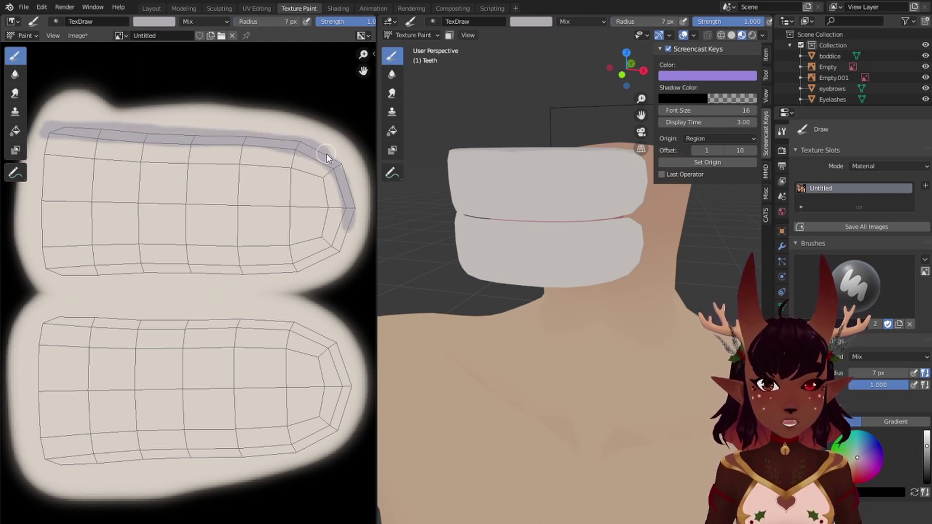
pyautogui.moveTo(350, 210)
pyautogui.mouseDown()
pyautogui.moveTo(334, 242)
pyautogui.moveTo(306, 261)
pyautogui.moveTo(201, 274)
pyautogui.moveTo(29, 267)
pyautogui.moveTo(249, 270)
pyautogui.moveTo(327, 258)
pyautogui.moveTo(353, 217)
pyautogui.mouseUp()
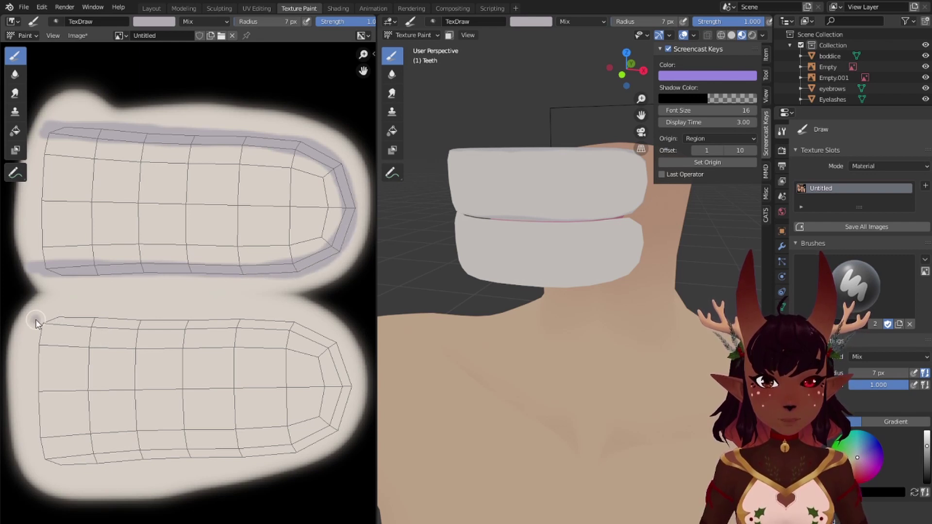
pyautogui.moveTo(37, 322)
pyautogui.mouseDown()
pyautogui.moveTo(293, 327)
pyautogui.moveTo(327, 350)
pyautogui.mouseUp()
# Step: Save the texture image with the teeth shading
pyautogui.click(79, 36)
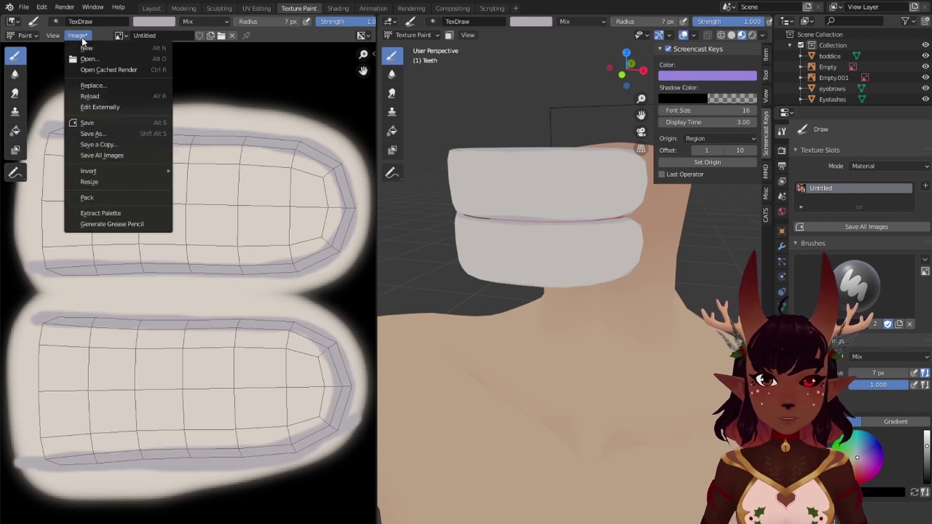
pyautogui.click(102, 124)
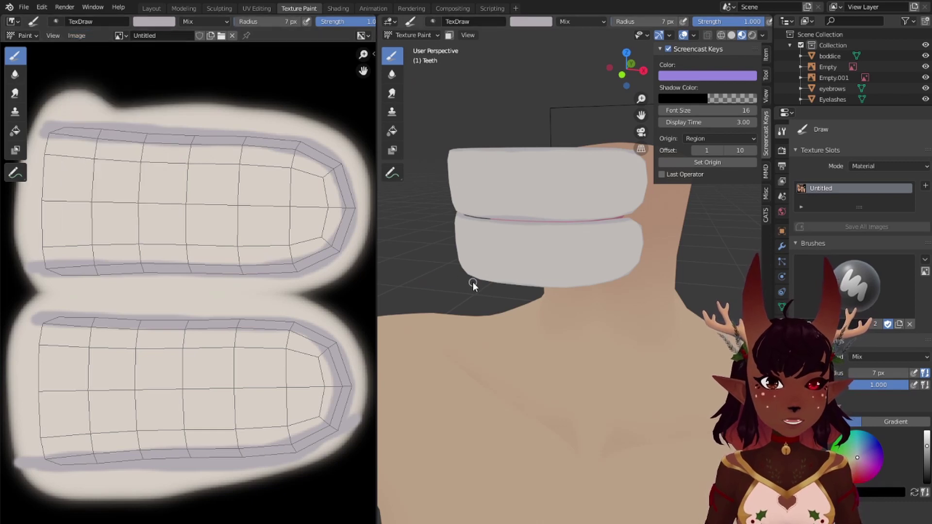
pyautogui.scroll(-8, 473, 281)
pyautogui.scroll(6, 488, 259)
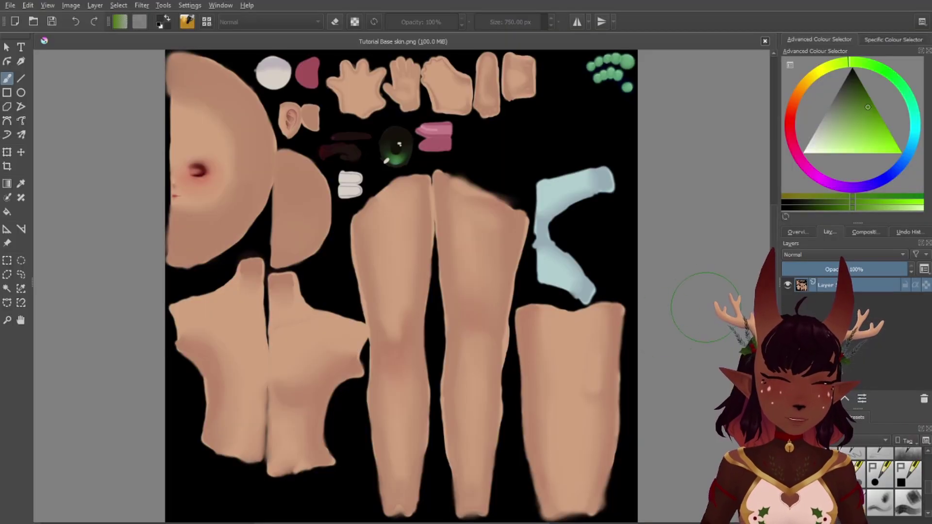
# Step: Switch to Krita and blend the groove, highlight and edge shading on the upper tongue island with a 41 to 59 px brush
pyautogui.scroll(4, 489, 139)
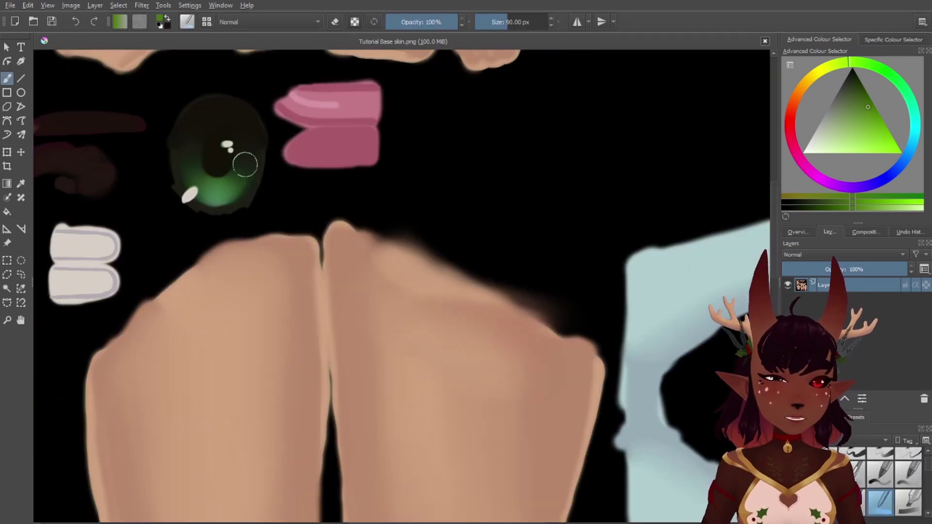
pyautogui.moveTo(246, 165); pyautogui.dragTo(328, 294, button='middle')
pyautogui.scroll(4, 387, 234)
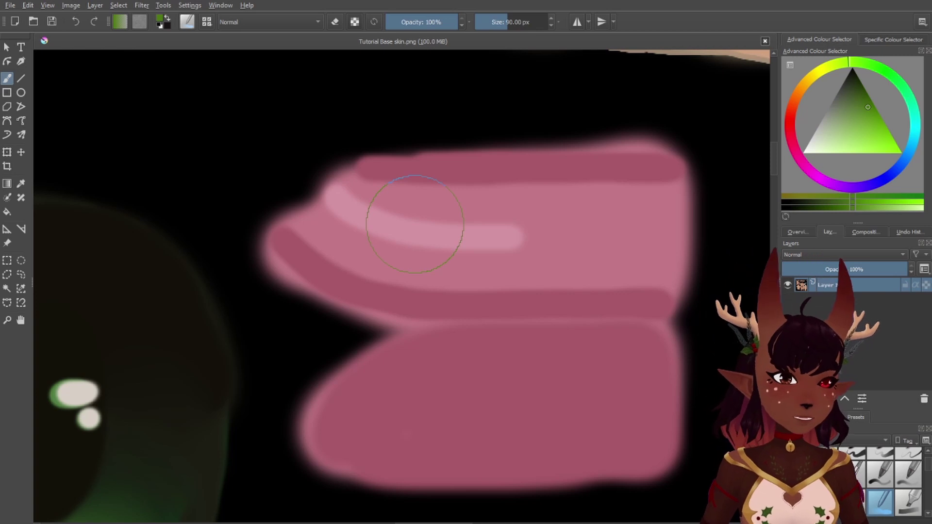
pyautogui.moveTo(415, 223)
pyautogui.keyDown('shift'); pyautogui.mouseDown()
pyautogui.moveTo(375, 191)
pyautogui.moveTo(549, 180)
pyautogui.mouseUp(); pyautogui.keyUp('shift')
pyautogui.moveTo(431, 183); pyautogui.dragTo(696, 183)
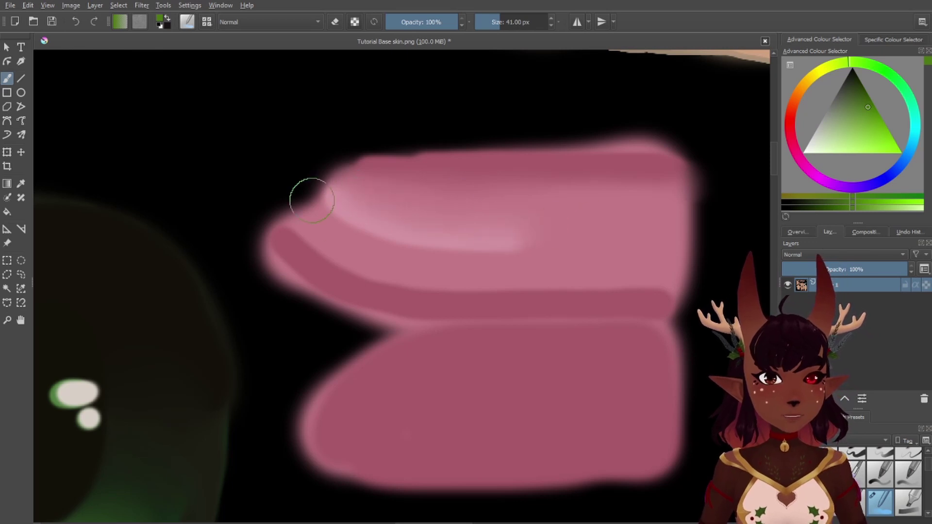
pyautogui.moveTo(312, 200); pyautogui.dragTo(516, 247)
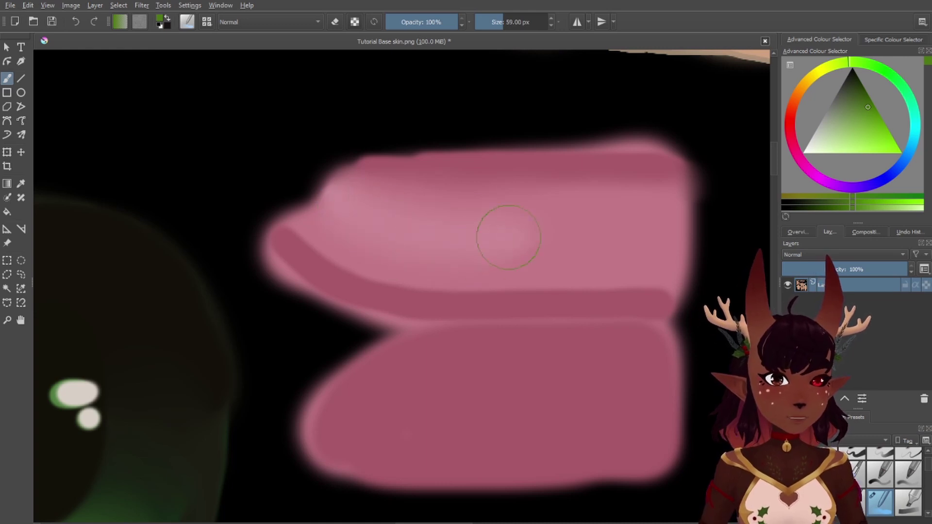
pyautogui.moveTo(343, 222); pyautogui.dragTo(465, 235)
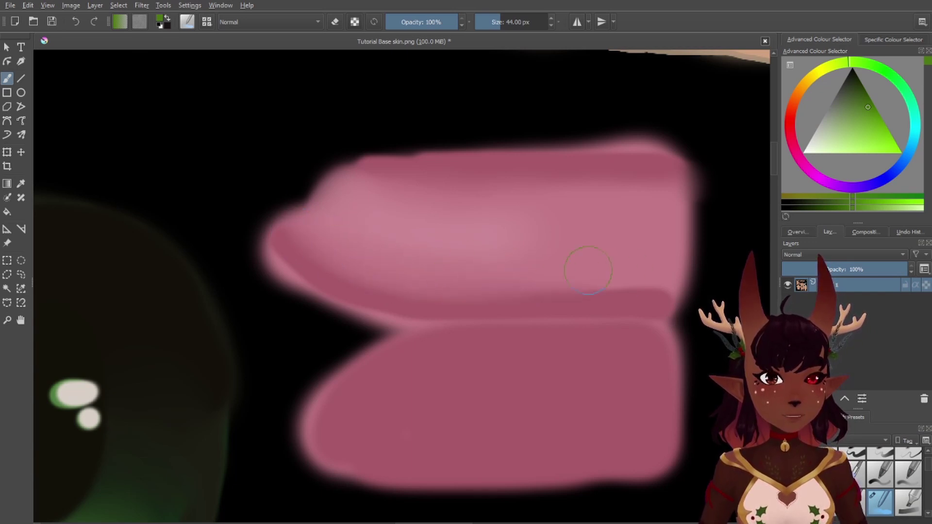
pyautogui.moveTo(588, 270); pyautogui.dragTo(687, 281)
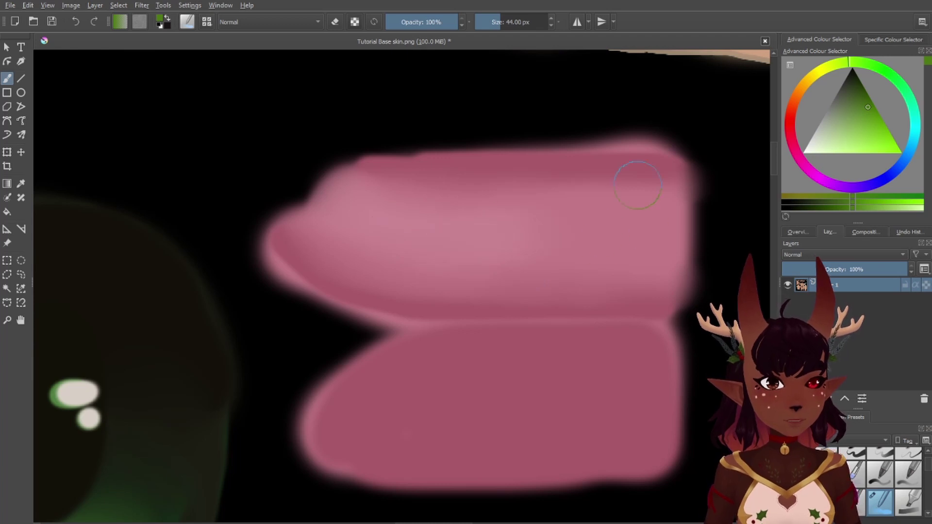
# Step: Blend the purple border shading on both teeth islands with the 44 px brush and save Tutorial Base skin.png
pyautogui.keyDown('ctrl'); pyautogui.scroll(-5, 508, 233); pyautogui.keyUp('ctrl')
pyautogui.moveTo(288, 292); pyautogui.dragTo(372, 216, button='middle')
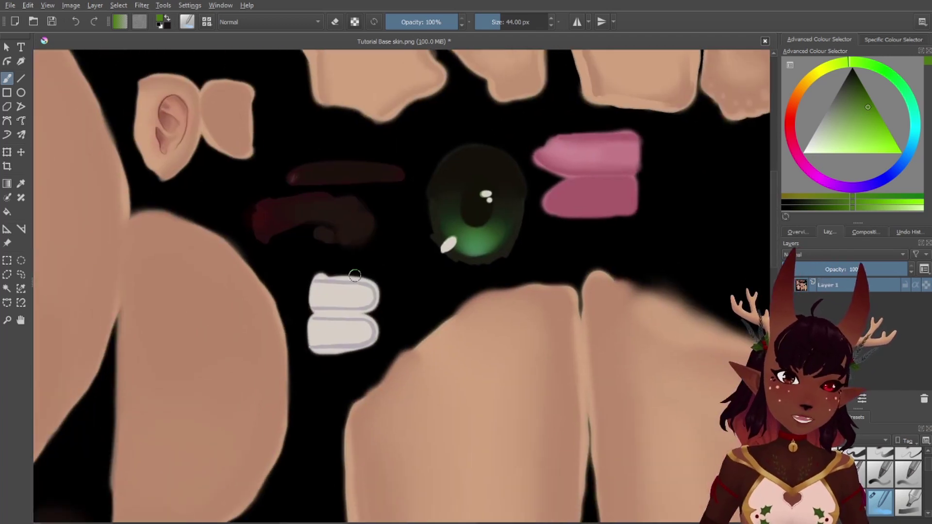
pyautogui.scroll(6, 356, 305)
pyautogui.moveTo(320, 305); pyautogui.dragTo(417, 225, button='middle')
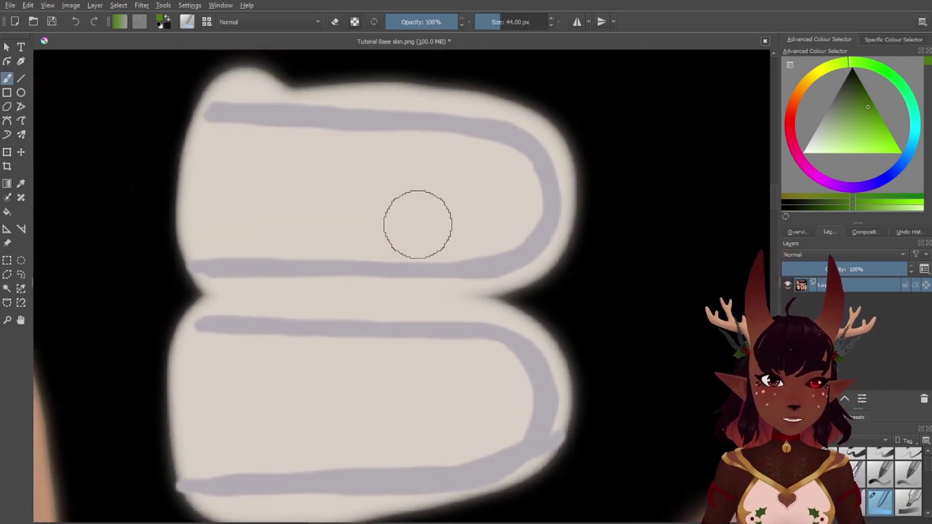
pyautogui.moveTo(253, 144)
pyautogui.mouseDown()
pyautogui.moveTo(218, 140)
pyautogui.moveTo(510, 162)
pyautogui.moveTo(462, 141)
pyautogui.mouseUp()
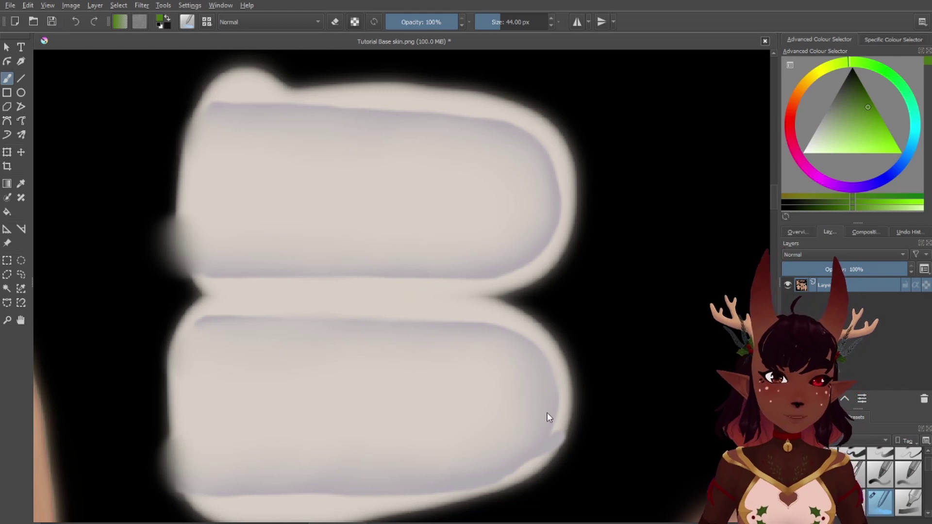
pyautogui.hotkey('ctrl', 's')
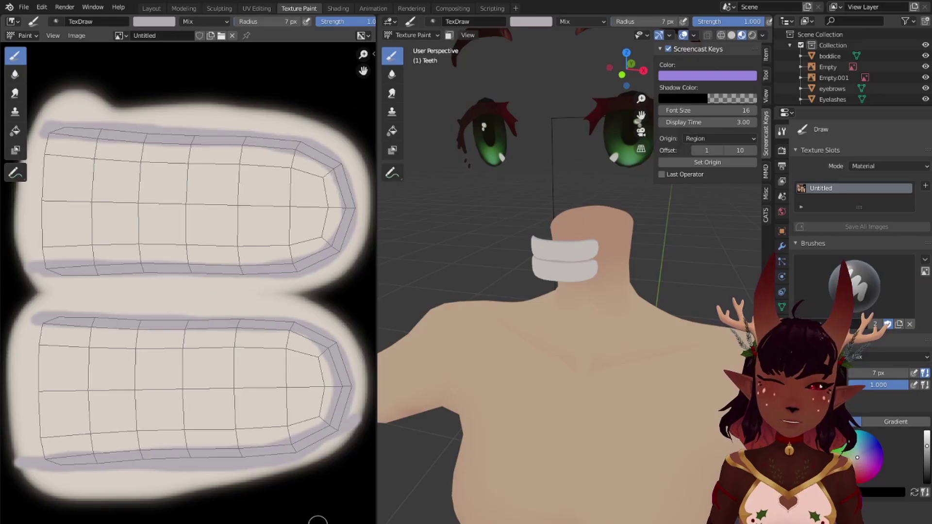
# Step: Switch back to Blender, reload the texture image from disk and check the blended shading on the model
pyautogui.click(78, 36)
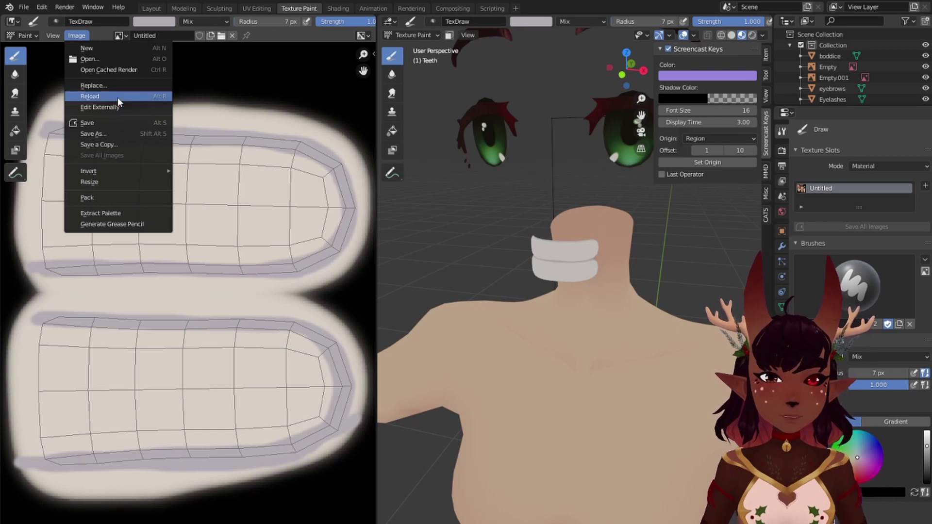
pyautogui.click(117, 98)
pyautogui.scroll(3, 590, 200)
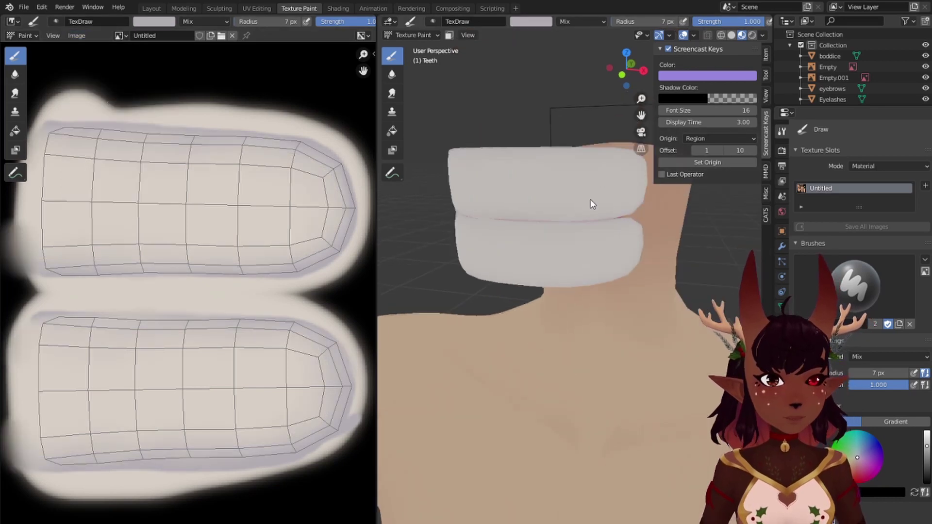
pyautogui.keyDown('shift'); pyautogui.moveTo(589, 200); pyautogui.dragTo(590, 458, button='middle'); pyautogui.keyUp('shift')
pyautogui.scroll(-5, 579, 192)
pyautogui.scroll(-2, 325, 248)
# Step: Sample the pink just below the dark groove on the upper tongue island as the brush colour
pyautogui.moveTo(287, 178); pyautogui.dragTo(151, 248, button='middle')
pyautogui.scroll(-7, 206, 236)
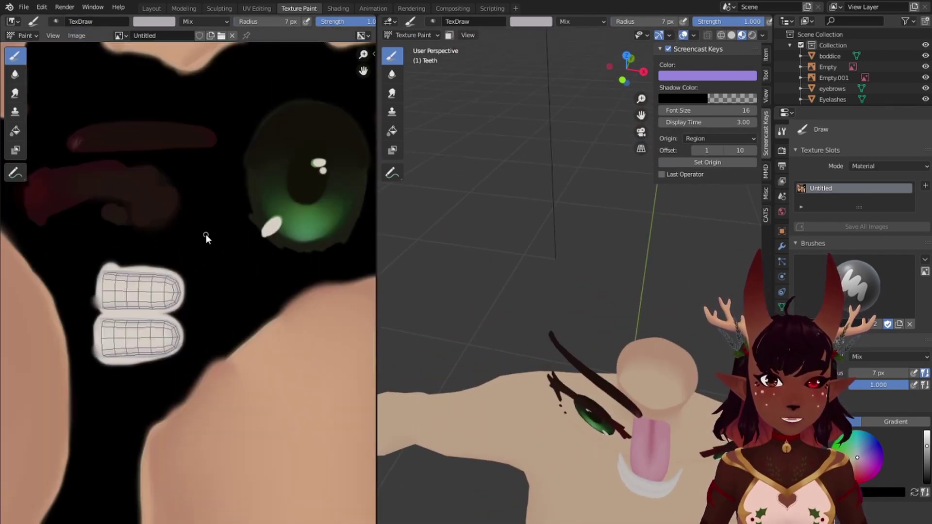
pyautogui.moveTo(248, 226); pyautogui.dragTo(137, 313, button='middle')
pyautogui.scroll(3, 228, 283)
pyautogui.scroll(2, 243, 276)
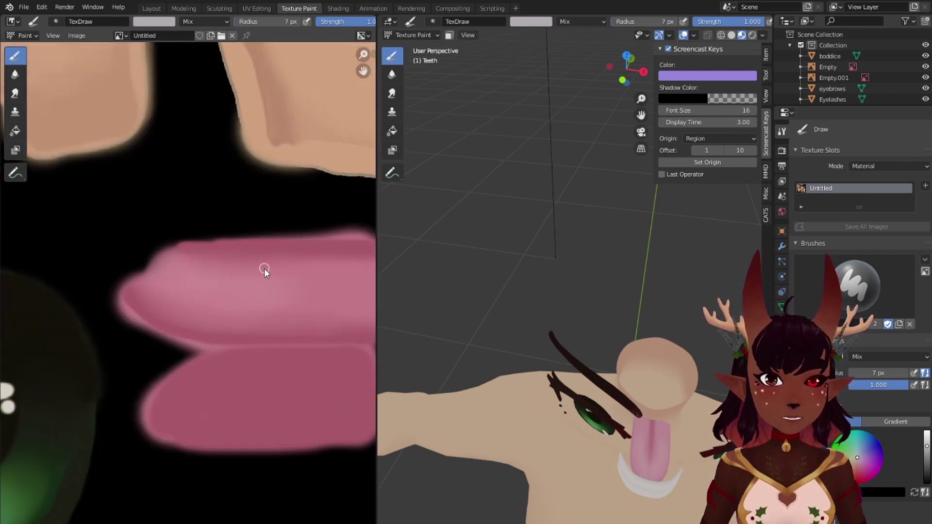
pyautogui.moveTo(264, 268); pyautogui.dragTo(180, 297, button='middle')
pyautogui.click(145, 22)
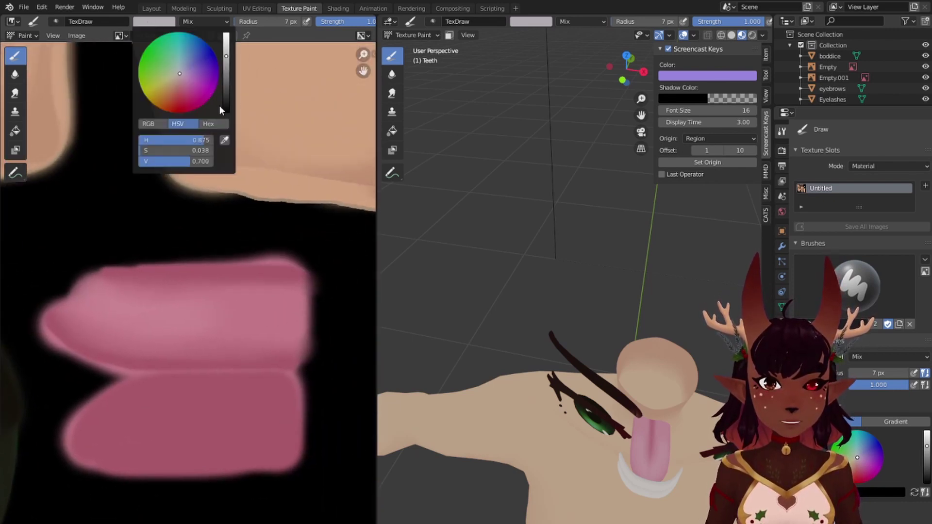
pyautogui.click(225, 140)
pyautogui.click(183, 287)
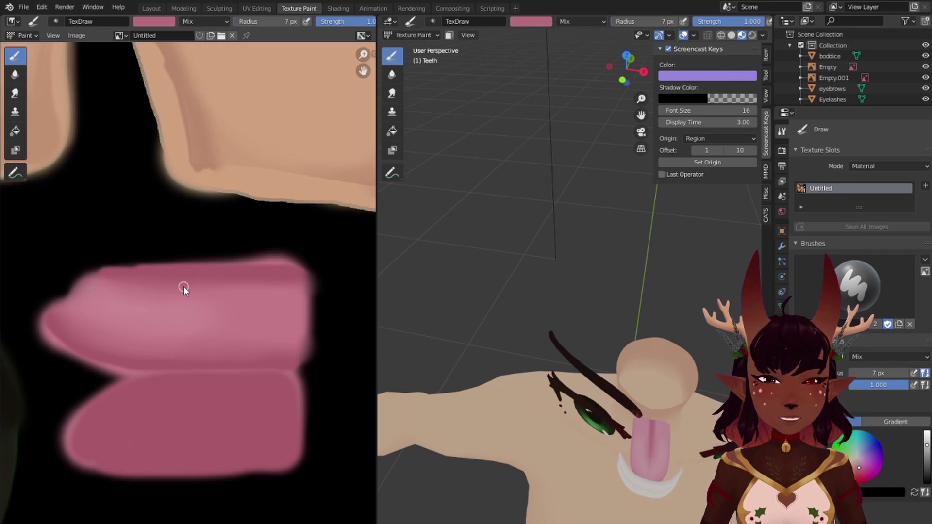
# Step: Paint the sampled pink over the dark groove along the upper tongue island's upper edge with a 34 px brush
pyautogui.press('f')
pyautogui.click(324, 242)
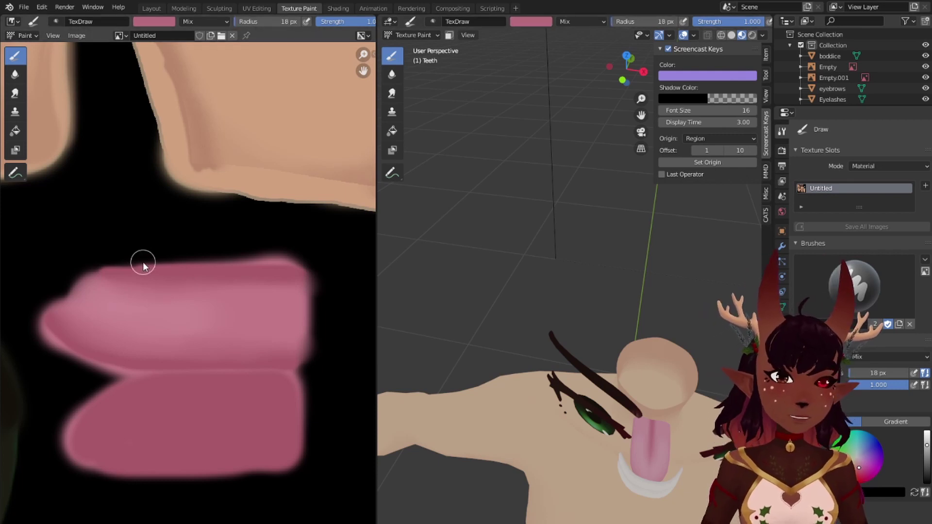
pyautogui.press('f')
pyautogui.click(146, 266)
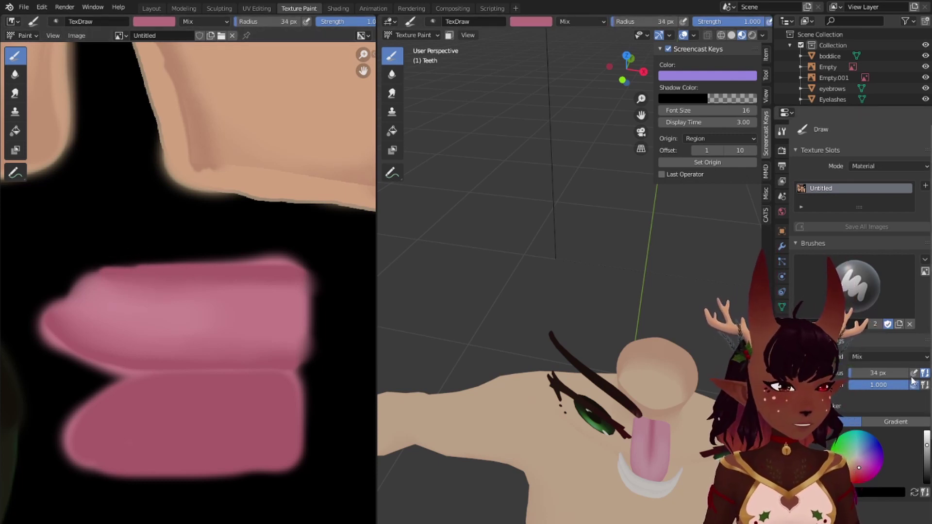
pyautogui.moveTo(228, 263); pyautogui.dragTo(229, 271)
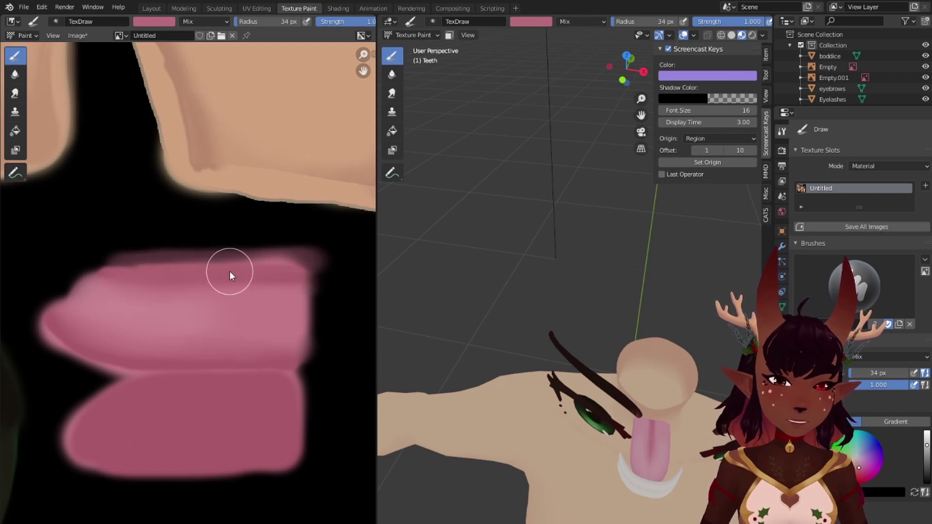
pyautogui.hotkey('ctrl', 'z')
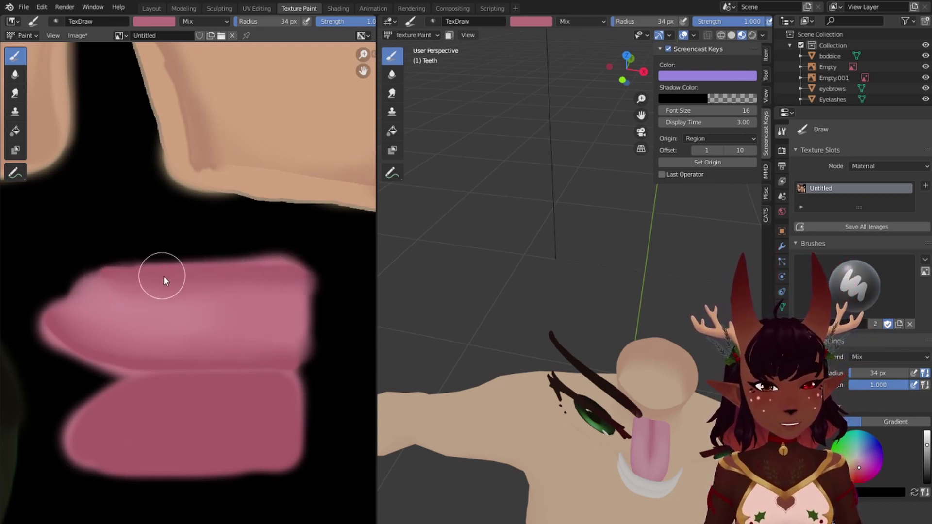
pyautogui.moveTo(289, 269); pyautogui.dragTo(178, 278)
pyautogui.moveTo(112, 275); pyautogui.dragTo(225, 275)
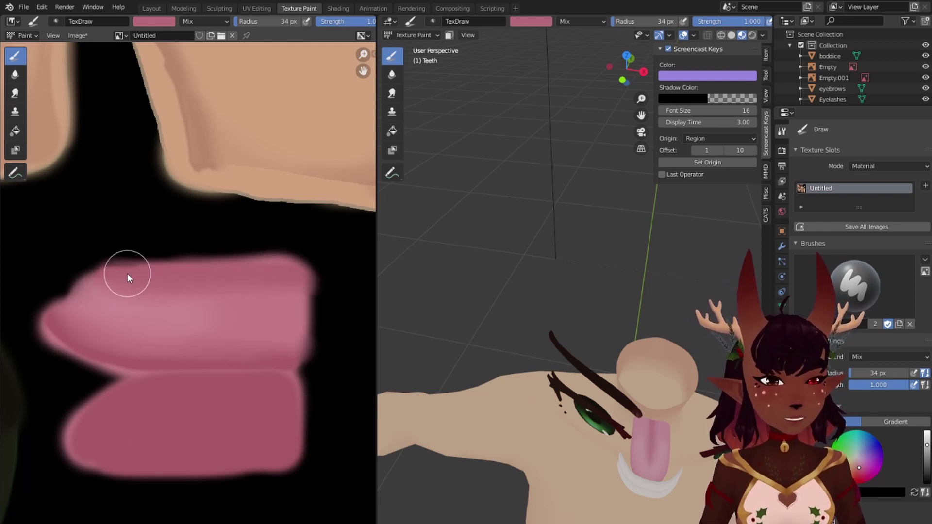
pyautogui.moveTo(127, 273)
pyautogui.mouseDown()
pyautogui.moveTo(284, 268)
pyautogui.moveTo(293, 281)
pyautogui.mouseUp()
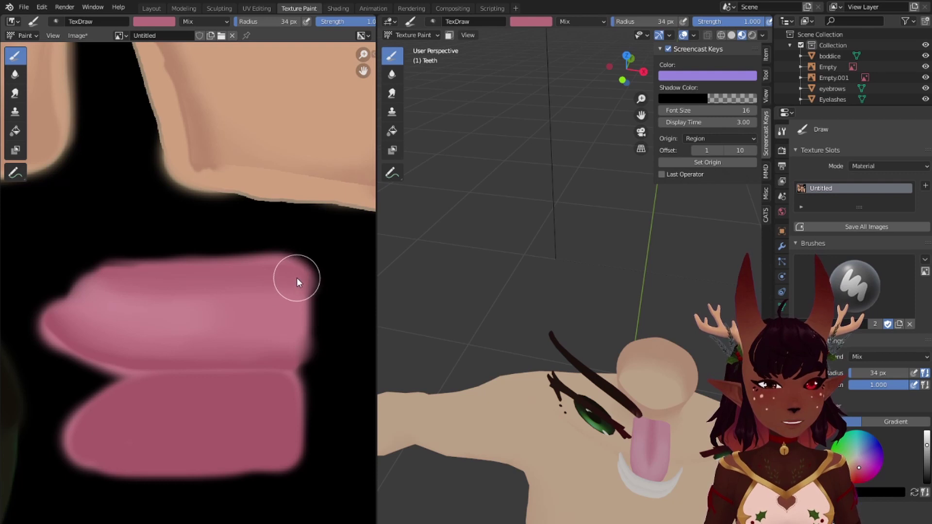
# Step: Sample the lighter pink near the tip of the upper tongue island as the brush colour and save the texture image
pyautogui.click(168, 21)
pyautogui.click(226, 136)
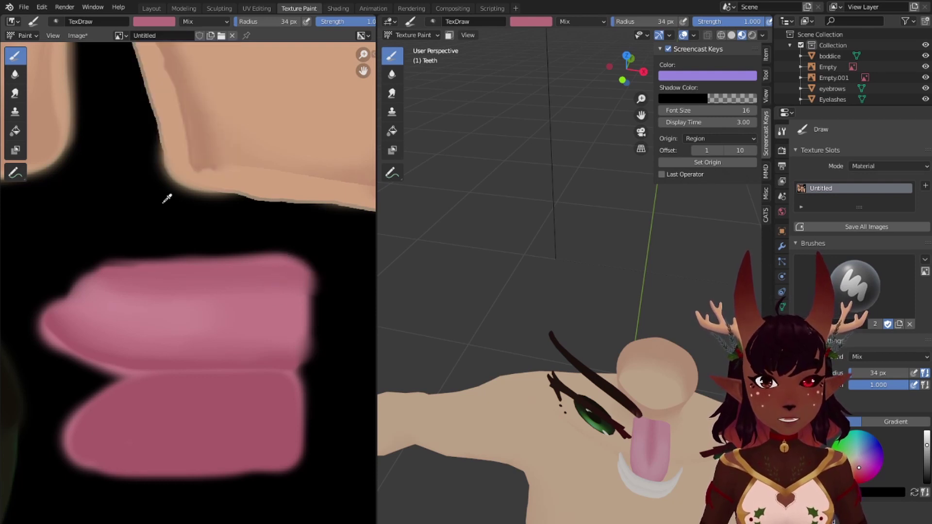
pyautogui.click(125, 296)
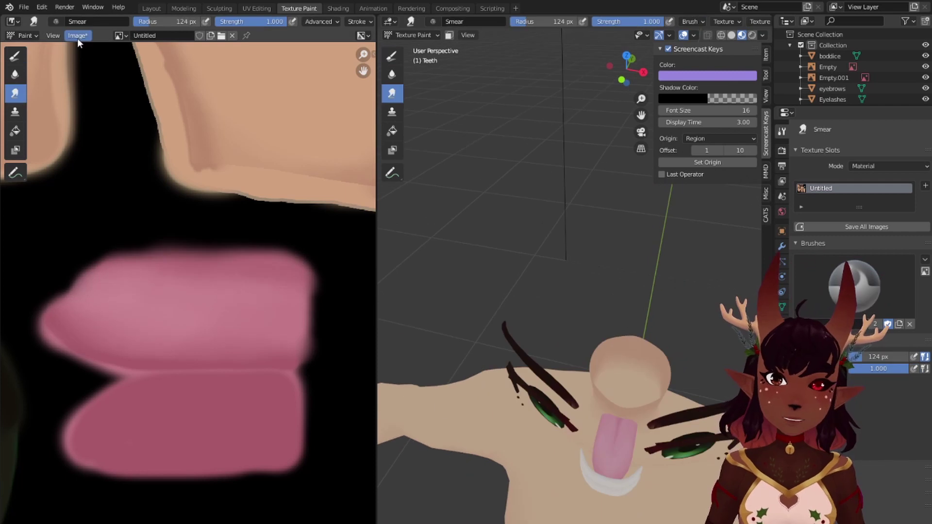
pyautogui.click(77, 38)
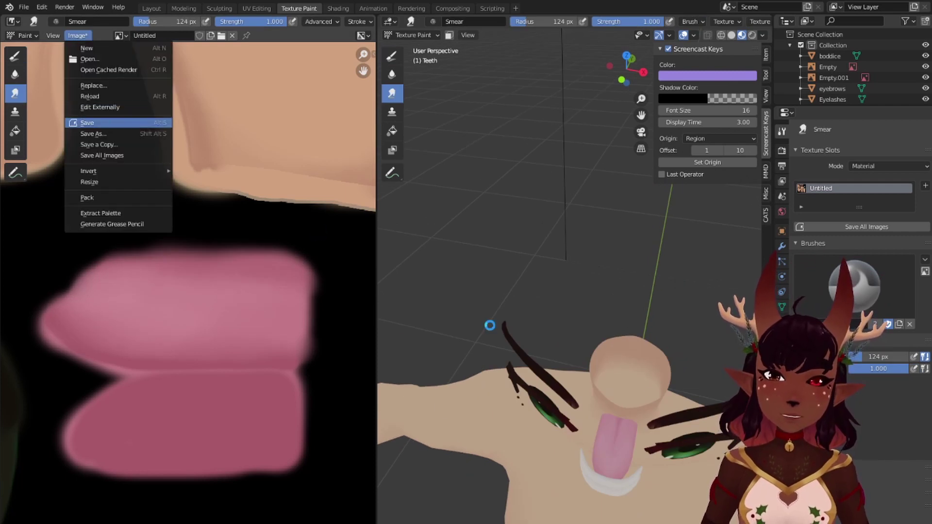
pyautogui.click(88, 123)
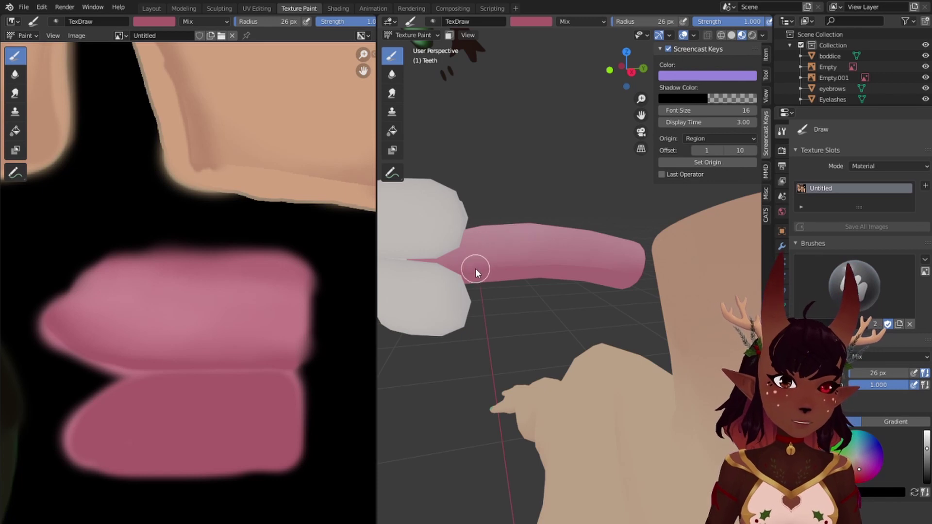
# Step: Paint along the tongue's side on the model with the brush enlarged to 34 px and save the texture image
pyautogui.press(']')
pyautogui.press(']')
pyautogui.moveTo(508, 269)
pyautogui.mouseDown()
pyautogui.moveTo(493, 264)
pyautogui.moveTo(628, 264)
pyautogui.moveTo(558, 257)
pyautogui.mouseUp()
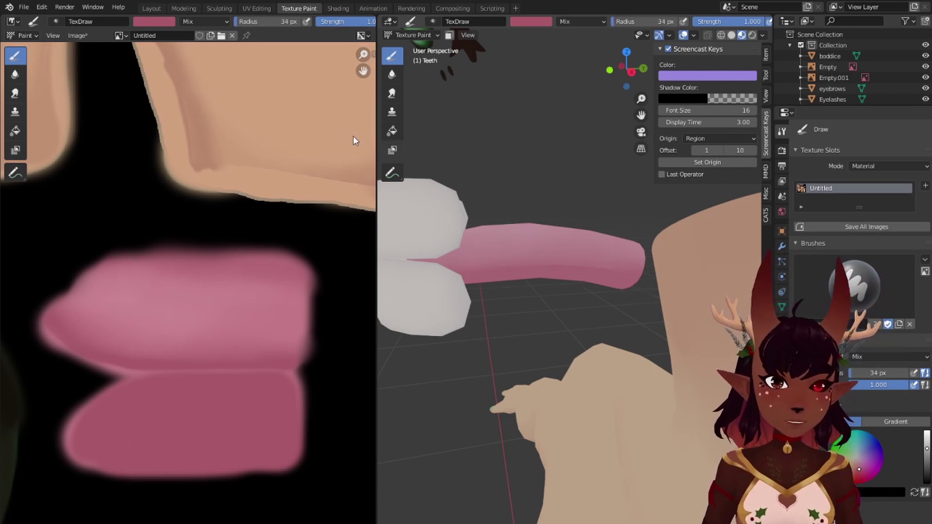
pyautogui.click(77, 36)
# Step: Make the Tongue the active object in the Layout workspace and paint along its side in Texture Paint
pyautogui.click(152, 9)
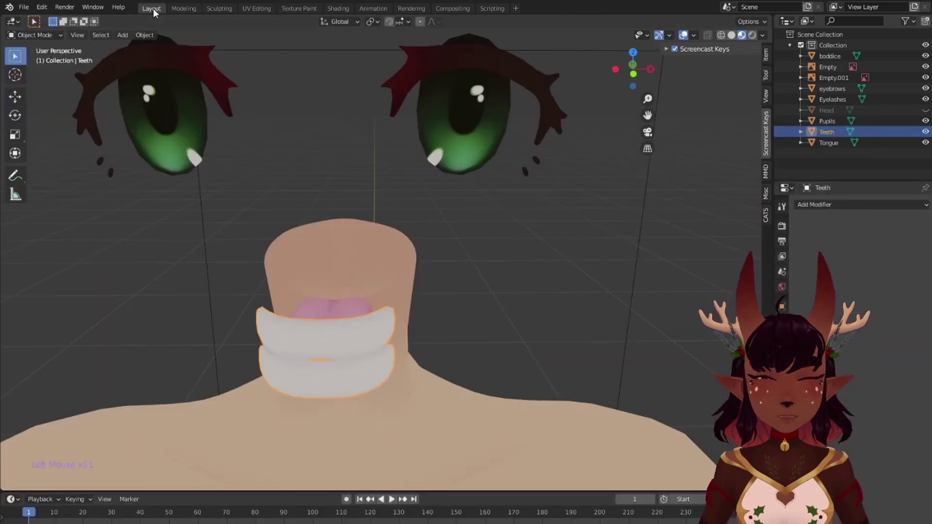
pyautogui.rightClick(334, 314)
pyautogui.click(292, 8)
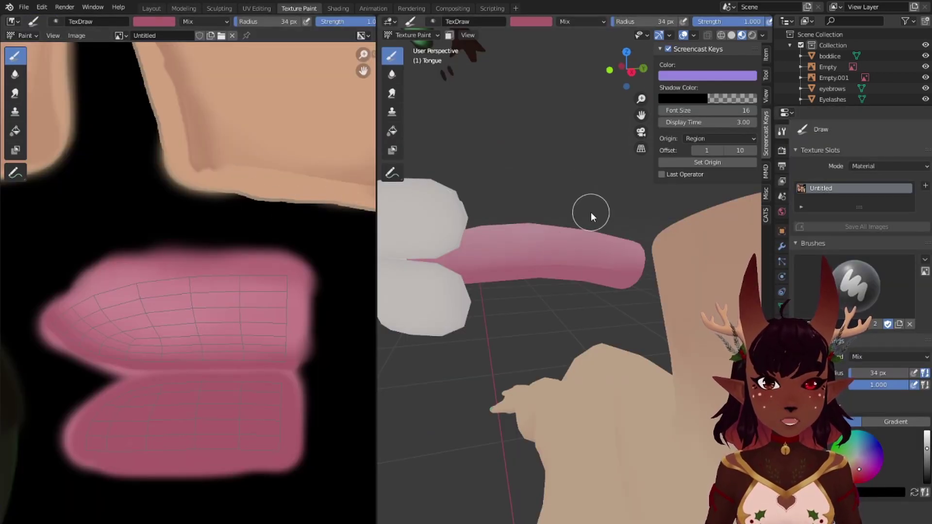
pyautogui.moveTo(531, 267); pyautogui.dragTo(538, 269)
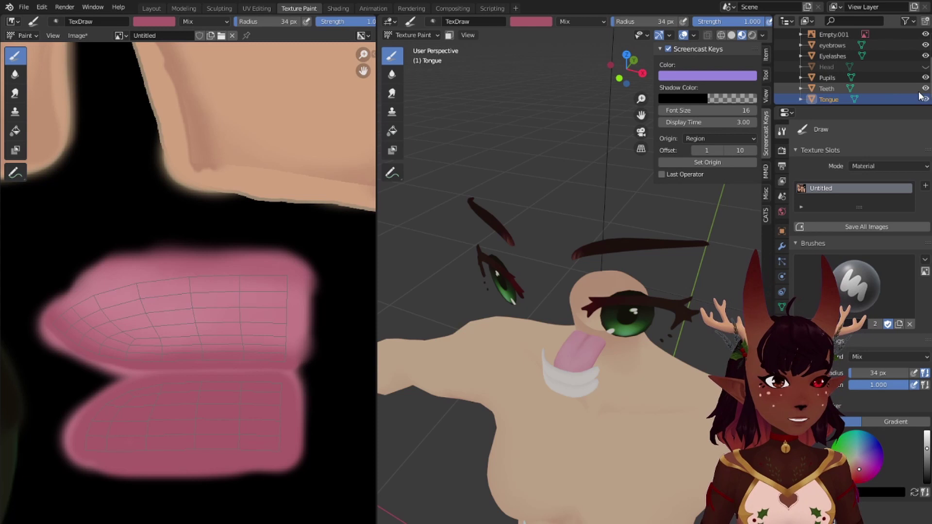
# Step: Hide the Teeth object and inspect the tongue's shading up close
pyautogui.click(924, 90)
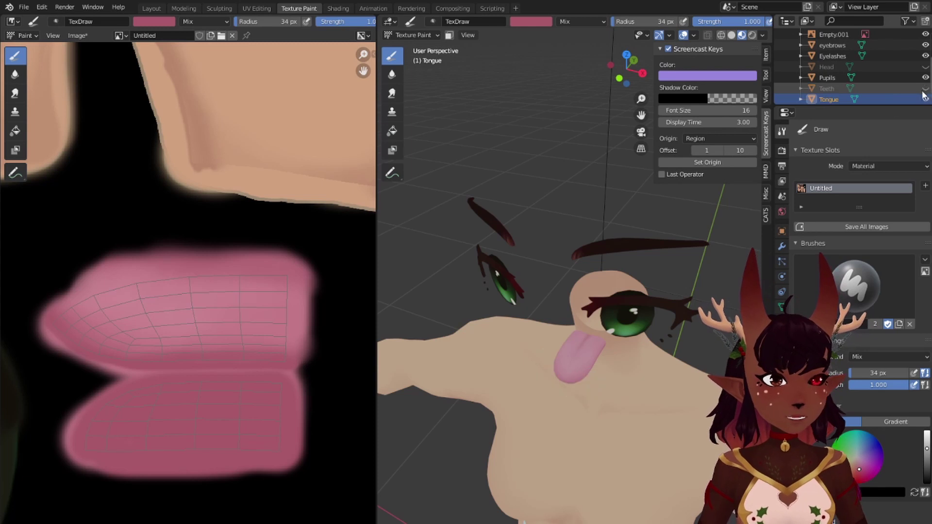
pyautogui.scroll(2, 642, 303)
pyautogui.moveTo(642, 303); pyautogui.dragTo(657, 266, button='middle')
pyautogui.scroll(3, 653, 259)
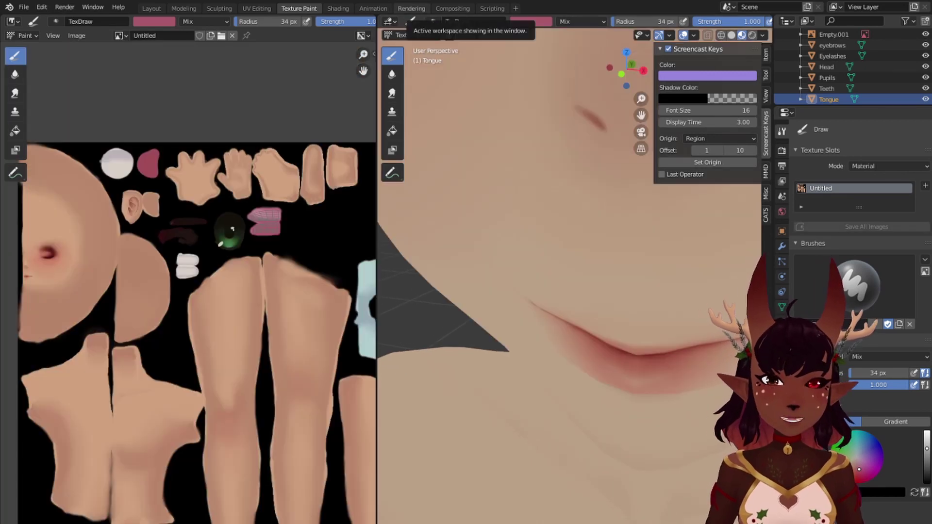
# Step: Return to the Layout workspace and save the Blender file
pyautogui.click(147, 10)
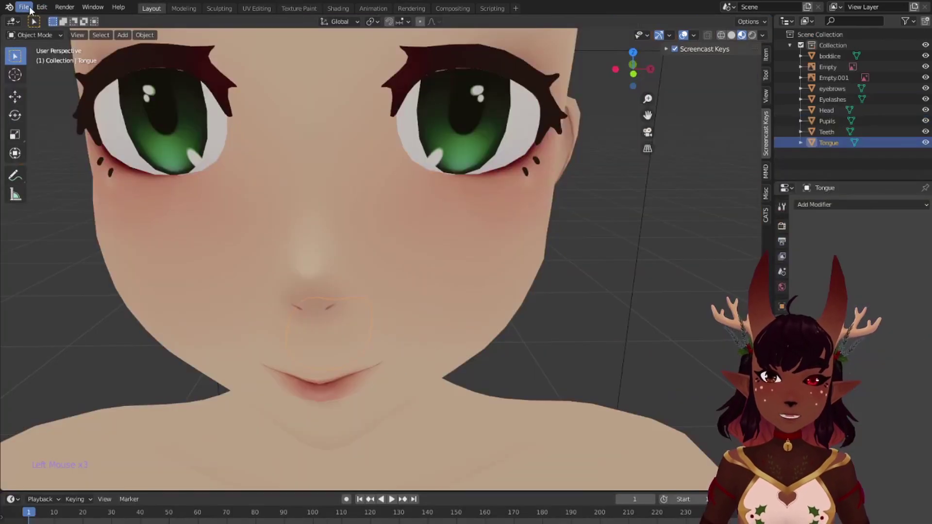
pyautogui.click(23, 6)
pyautogui.click(53, 79)
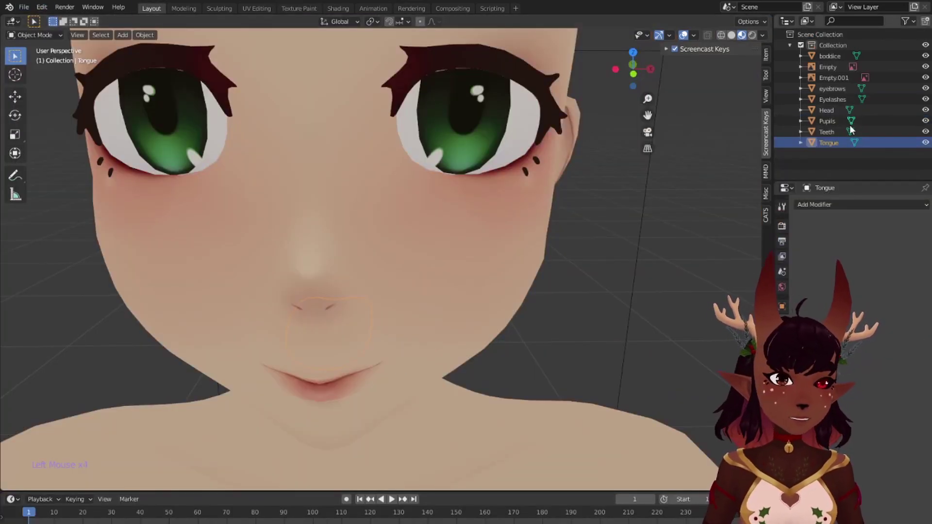
# Step: Go through the separate Teeth, Pupils, Head and eyebrows objects and check which part of the character each one is
pyautogui.click(829, 132)
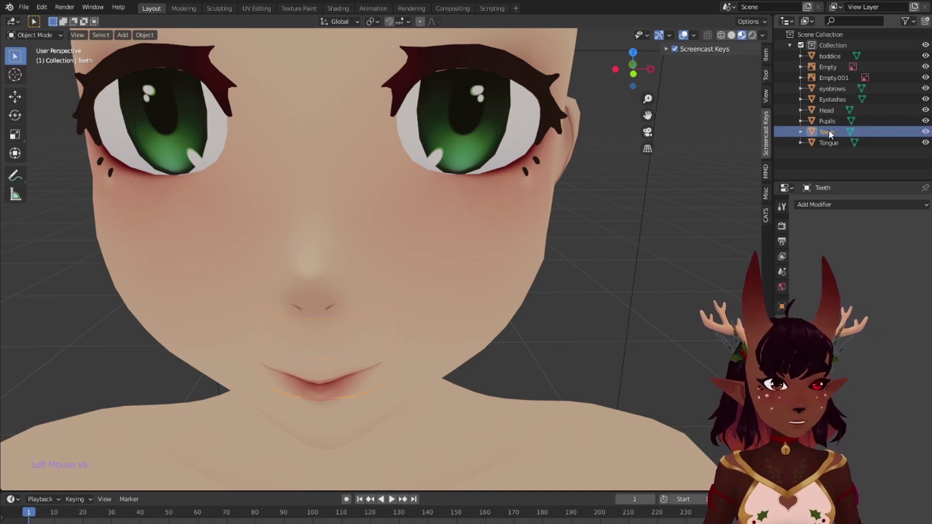
pyautogui.click(829, 121)
pyautogui.click(833, 111)
pyautogui.click(837, 100)
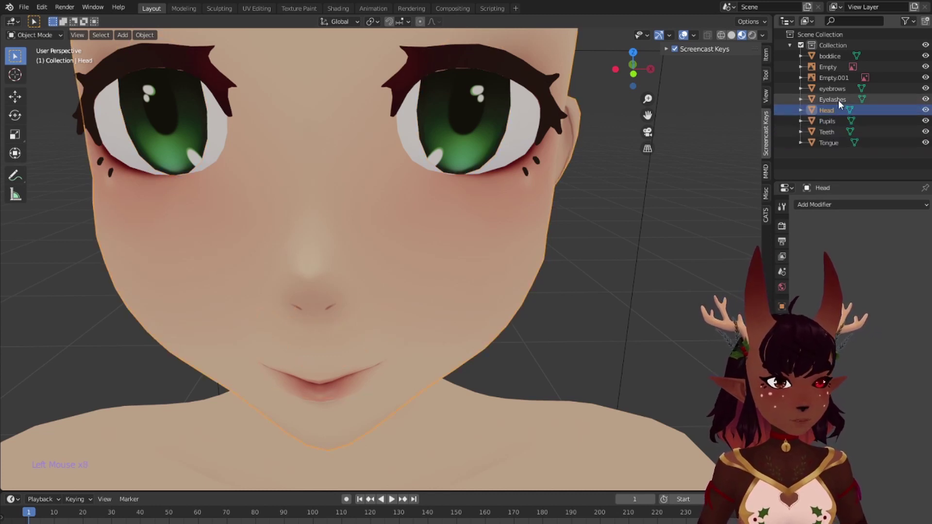
pyautogui.click(832, 87)
pyautogui.scroll(-5, 152, 143)
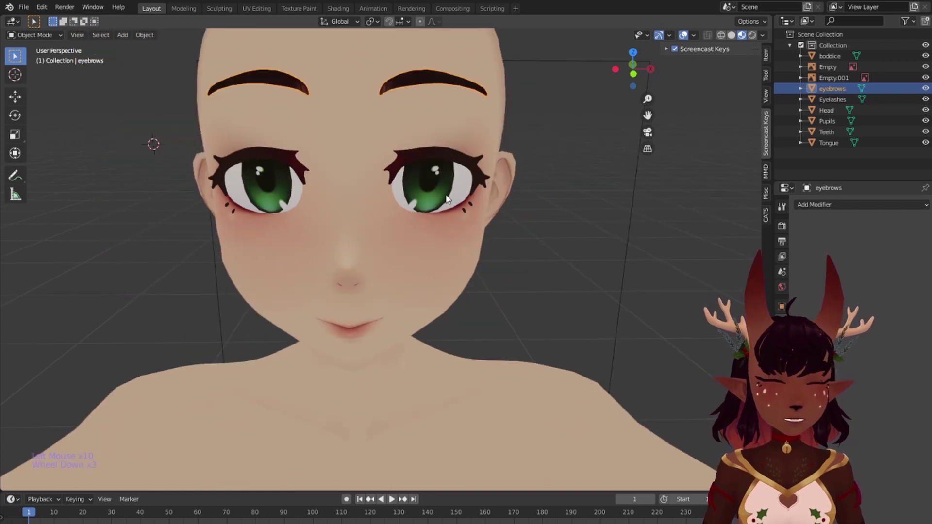
pyautogui.click(826, 121)
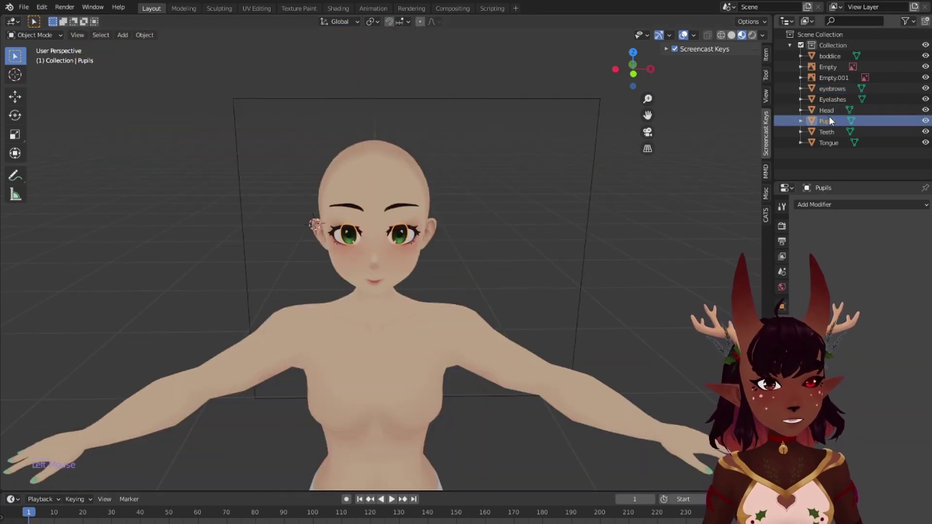
pyautogui.click(830, 110)
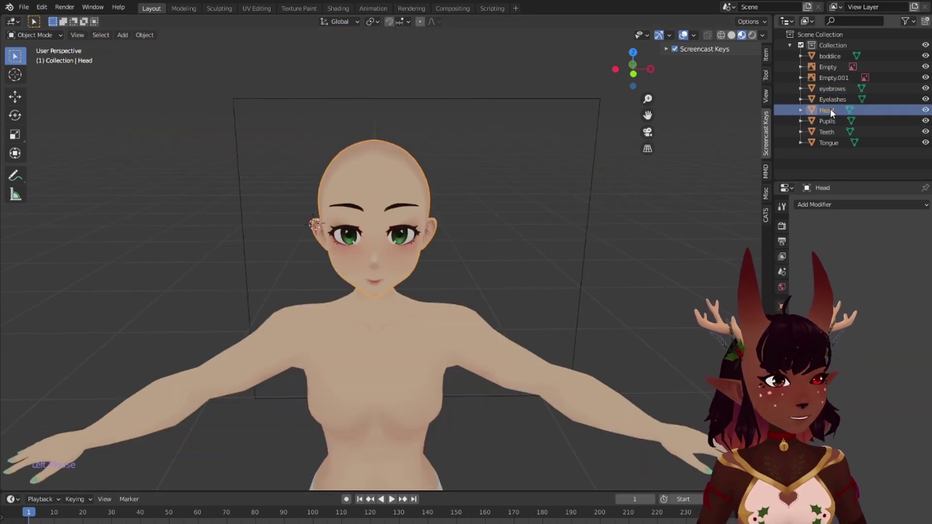
# Step: Join the Tongue, Teeth, Eyelashes and eyebrows objects into the Head object, leaving the Pupils separate
pyautogui.click(829, 143)
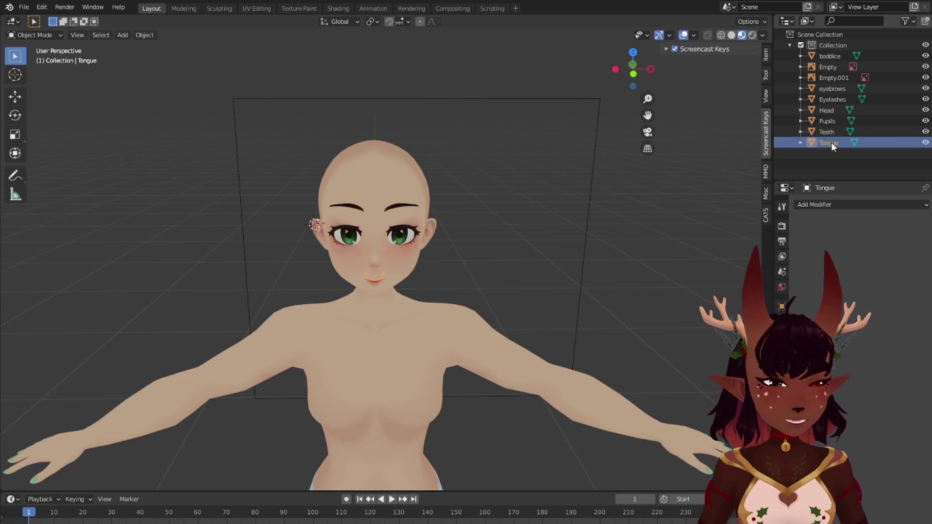
pyautogui.keyDown('ctrl'); pyautogui.click(829, 133); pyautogui.keyUp('ctrl')
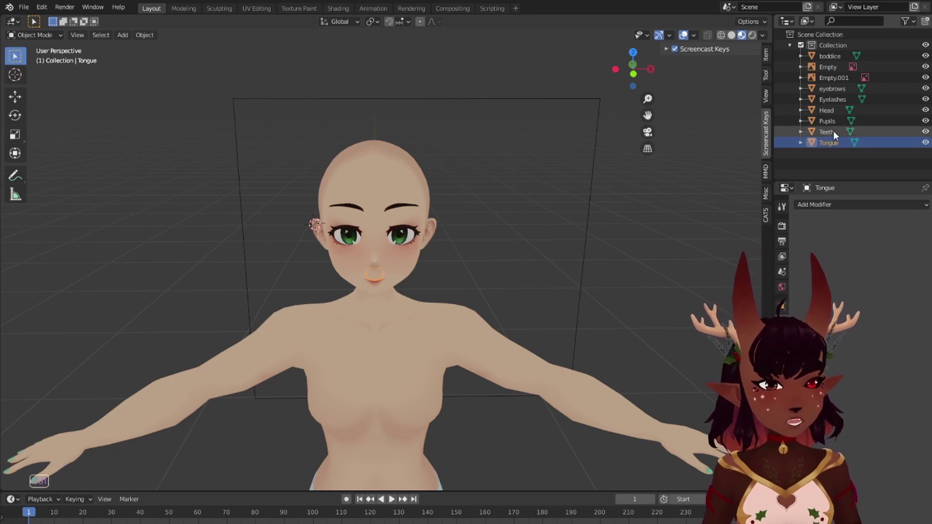
pyautogui.keyDown('ctrl'); pyautogui.click(838, 99); pyautogui.keyUp('ctrl')
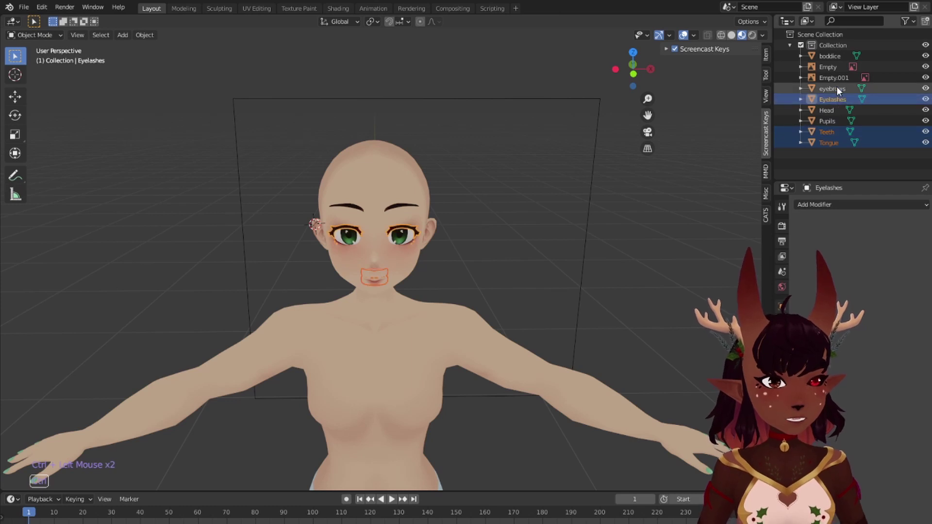
pyautogui.keyDown('ctrl'); pyautogui.click(837, 89); pyautogui.keyUp('ctrl')
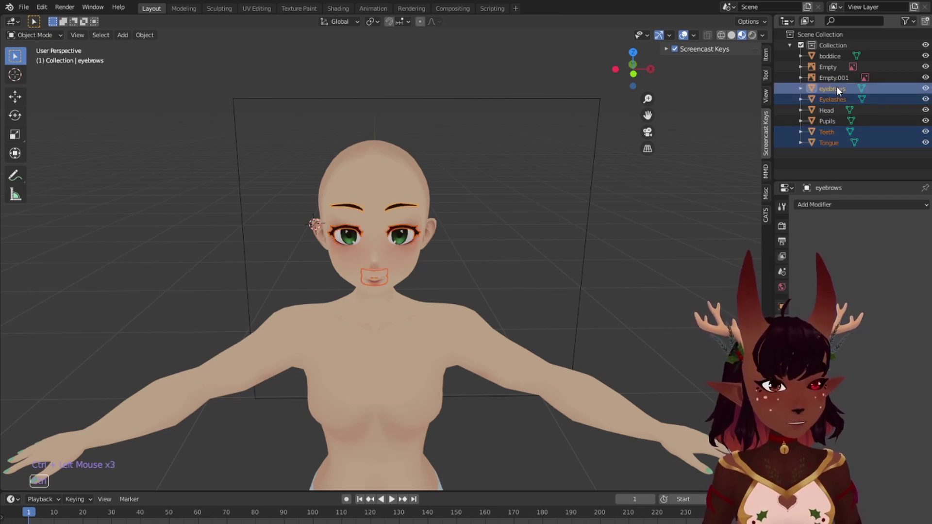
pyautogui.keyDown('ctrl'); pyautogui.click(830, 111); pyautogui.keyUp('ctrl')
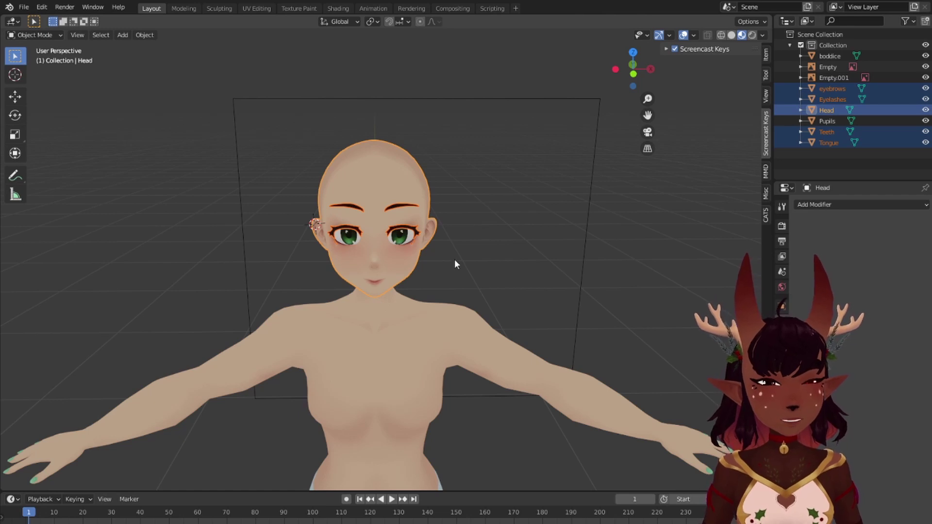
pyautogui.hotkey('ctrl', 'j')
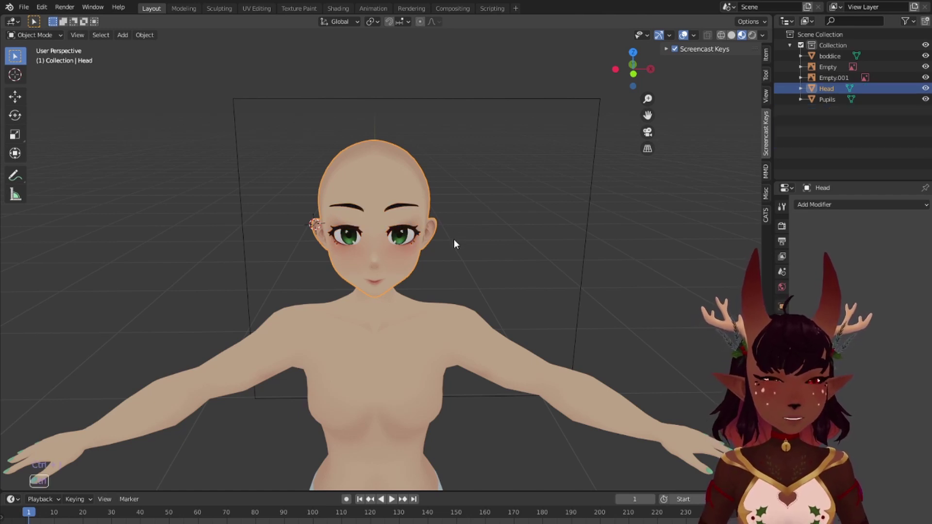
# Step: Hide and show the Head object again to check that all the joined face parts belong to it
pyautogui.click(926, 89)
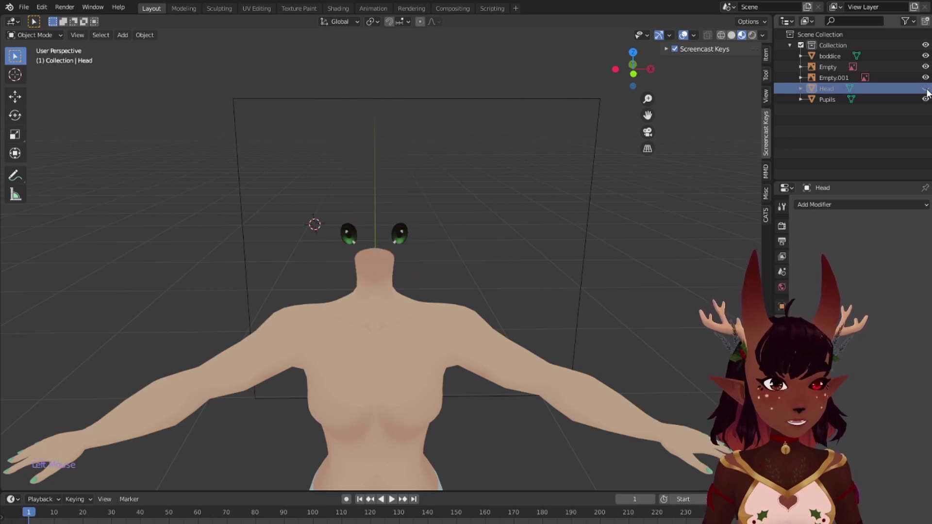
pyautogui.click(926, 90)
pyautogui.moveTo(551, 213); pyautogui.dragTo(532, 203, button='middle')
pyautogui.click(383, 194)
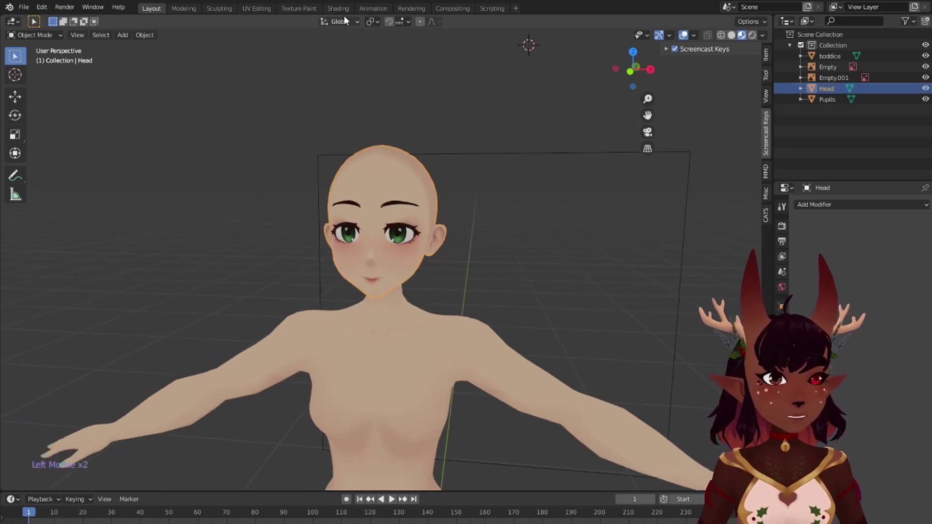
# Step: Put the joined Head object into Edit Mode in the Layout workspace and examine its mesh from below the chin
pyautogui.click(185, 8)
pyautogui.click(151, 8)
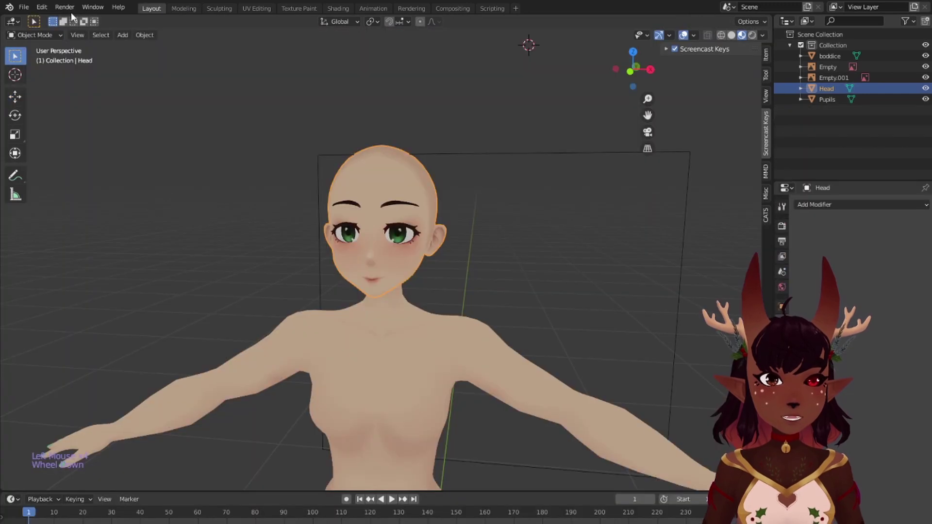
pyautogui.click(35, 35)
pyautogui.click(41, 63)
pyautogui.scroll(2, 389, 139)
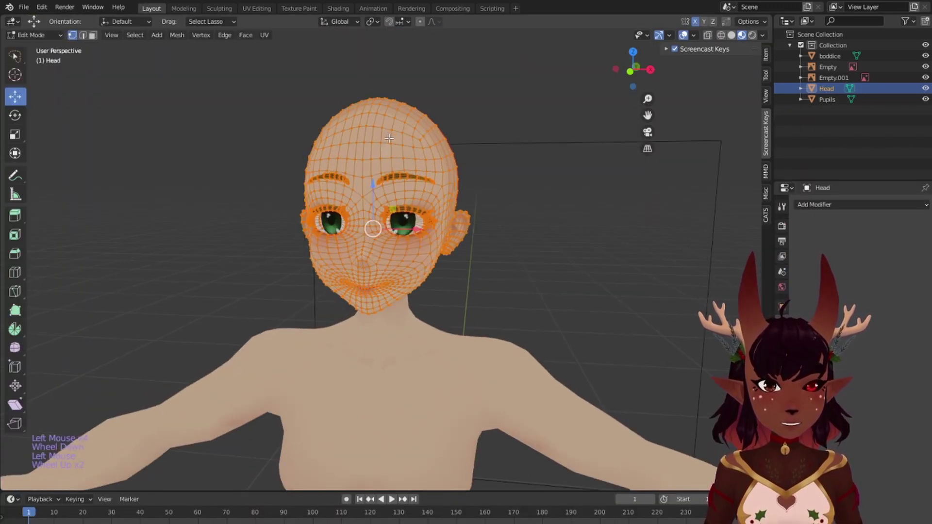
pyautogui.moveTo(417, 146); pyautogui.dragTo(444, 137, button='middle')
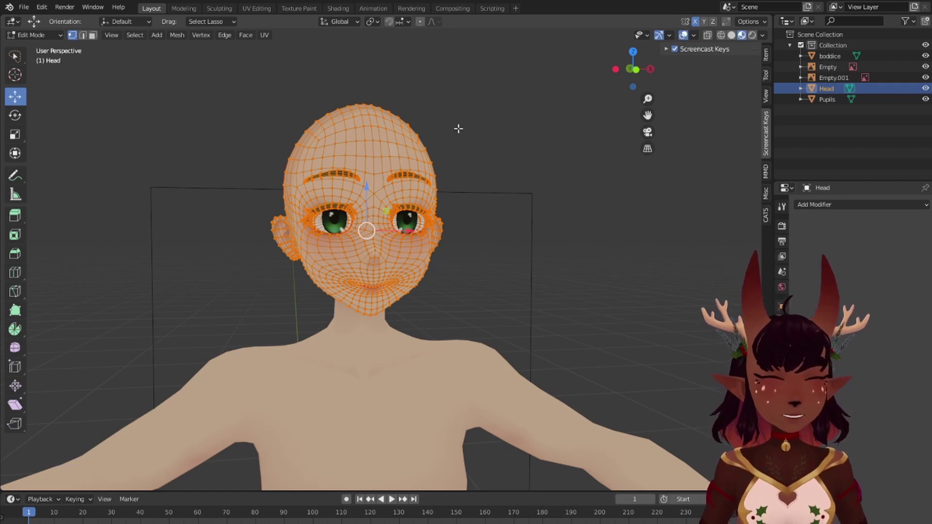
pyautogui.moveTo(458, 128); pyautogui.dragTo(383, 128, button='middle')
pyautogui.scroll(6, 383, 128)
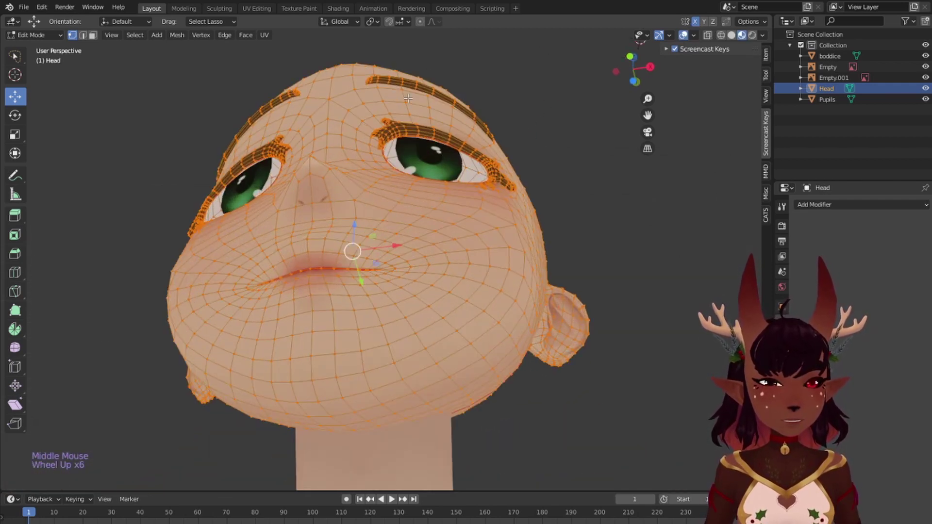
# Step: Select two vertices on the left eye's upper eyelid edge and move them 0.000879 m along Y with proportional editing, size 0.020
pyautogui.press('KP_1')
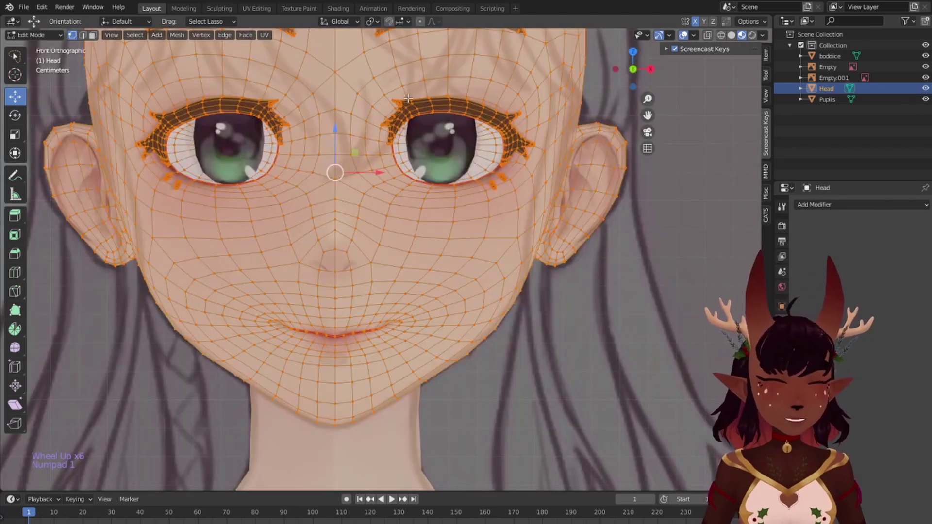
pyautogui.press('KP_8')
pyautogui.press('KP_2')
pyautogui.press('KP_2')
pyautogui.press('KP_2')
pyautogui.press('KP_2')
pyautogui.press('KP_2')
pyautogui.press('KP_2')
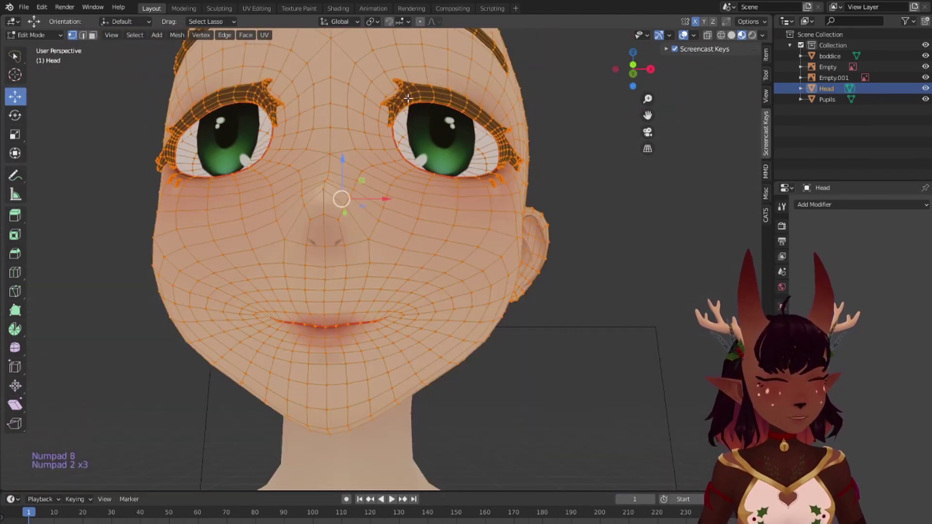
pyautogui.scroll(3, 407, 98)
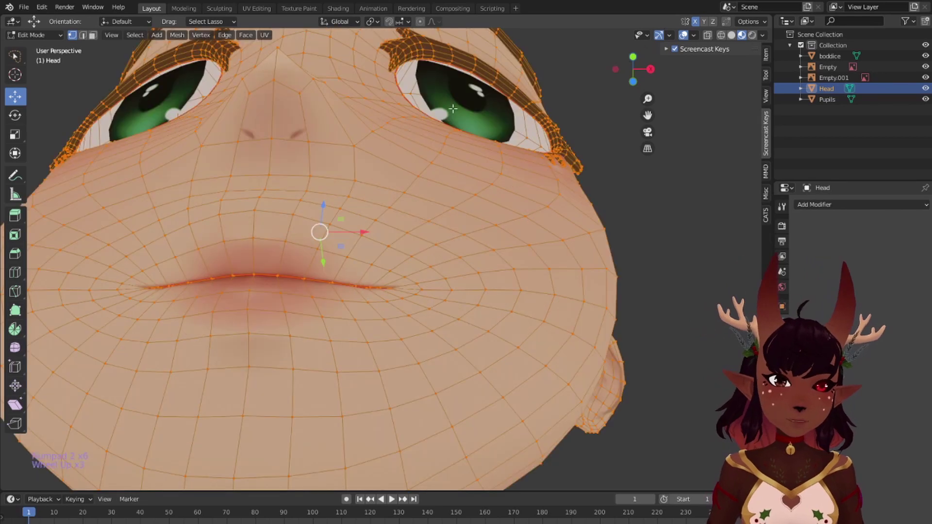
pyautogui.keyDown('shift'); pyautogui.moveTo(459, 96); pyautogui.dragTo(443, 145, button='middle'); pyautogui.keyUp('shift')
pyautogui.scroll(5, 495, 128)
pyautogui.rightClick(433, 118)
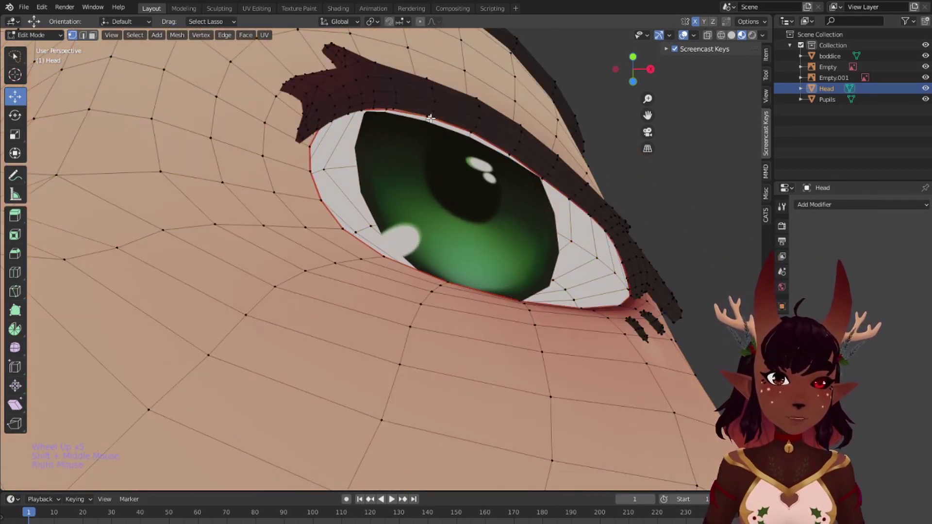
pyautogui.keyDown('shift'); pyautogui.rightClick(472, 133); pyautogui.keyUp('shift')
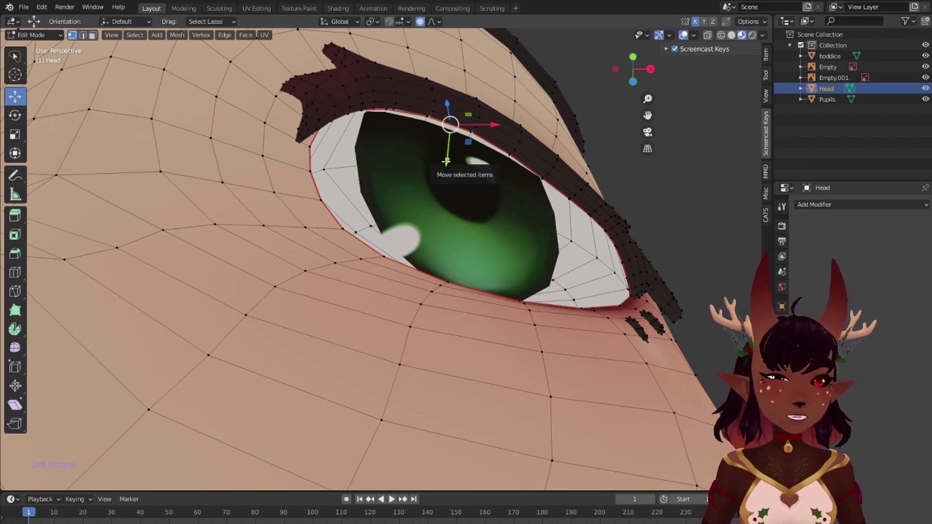
pyautogui.moveTo(446, 161); pyautogui.dragTo(442, 165)
pyautogui.scroll(5, 446, 161)
pyautogui.scroll(-6, 499, 149)
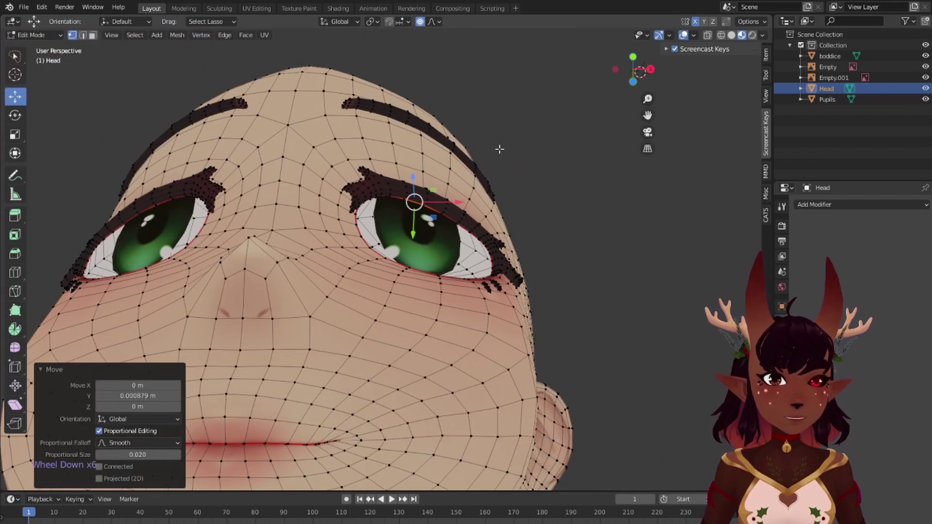
# Step: Select the entire Head mesh and assign it to a new vertex group named Head
pyautogui.moveTo(500, 149); pyautogui.dragTo(521, 256, button='middle')
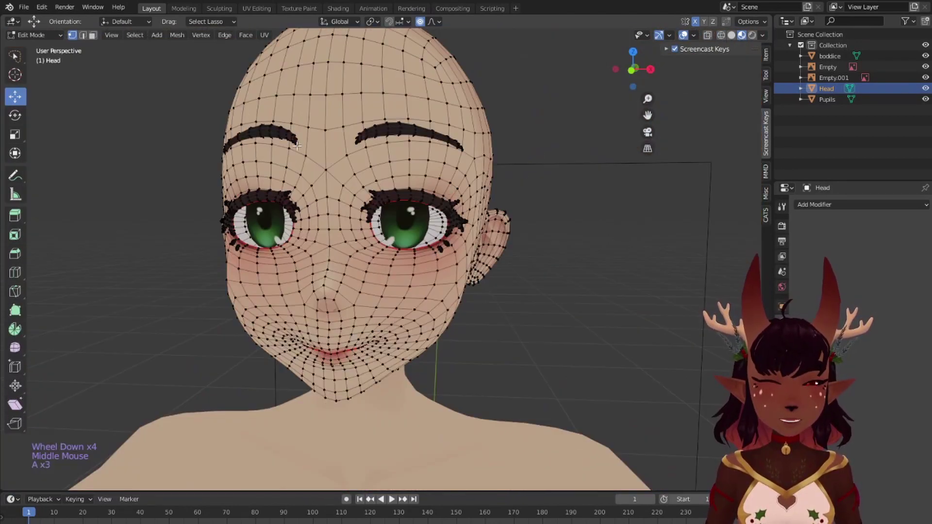
pyautogui.scroll(-3, 297, 146)
pyautogui.moveTo(497, 149); pyautogui.dragTo(518, 156, button='middle')
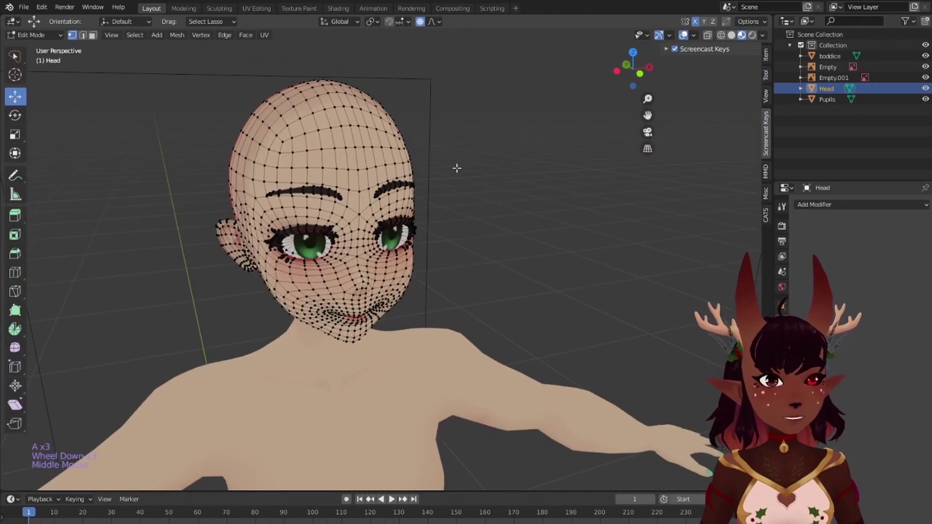
pyautogui.press('a')
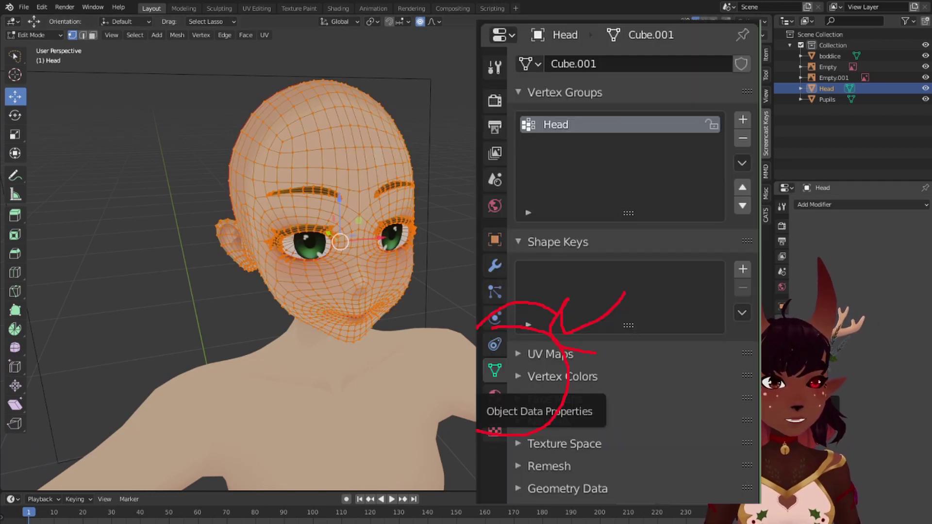
pyautogui.click(782, 380)
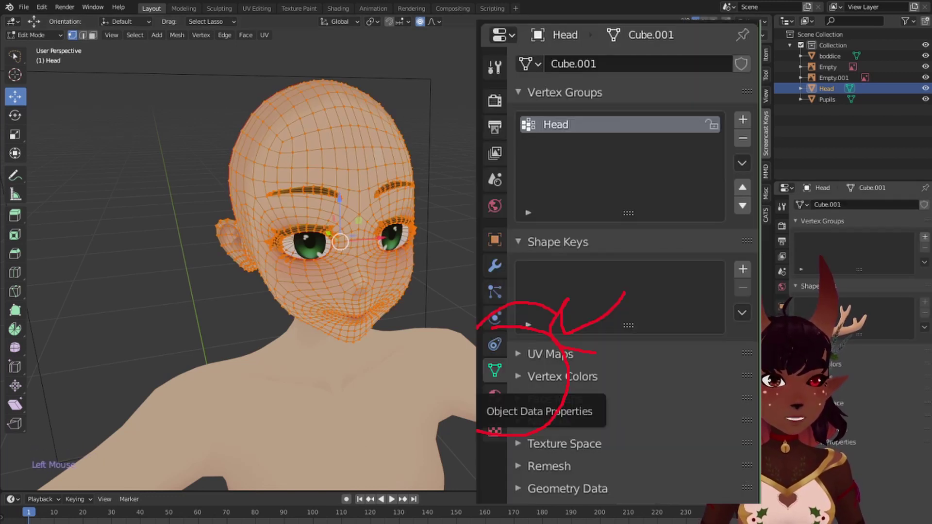
pyautogui.click(925, 238)
pyautogui.doubleClick(819, 240)
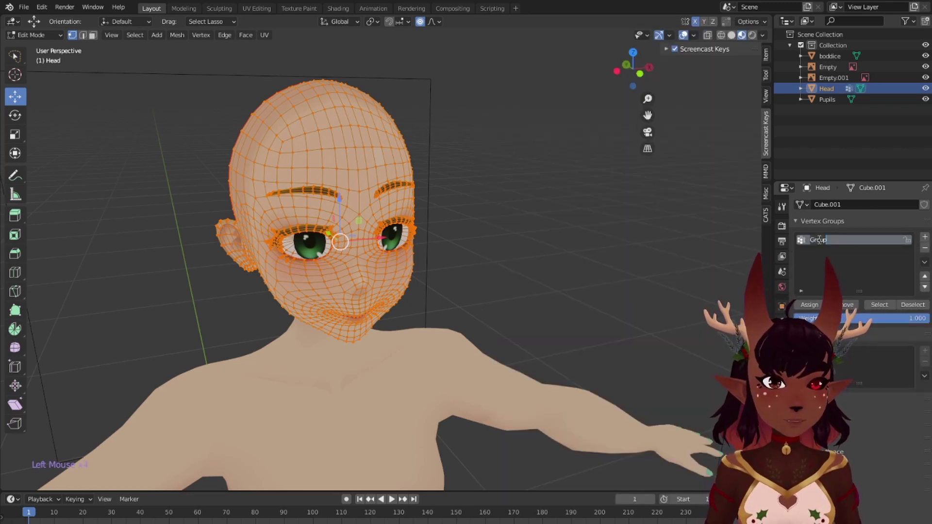
pyautogui.write('H')
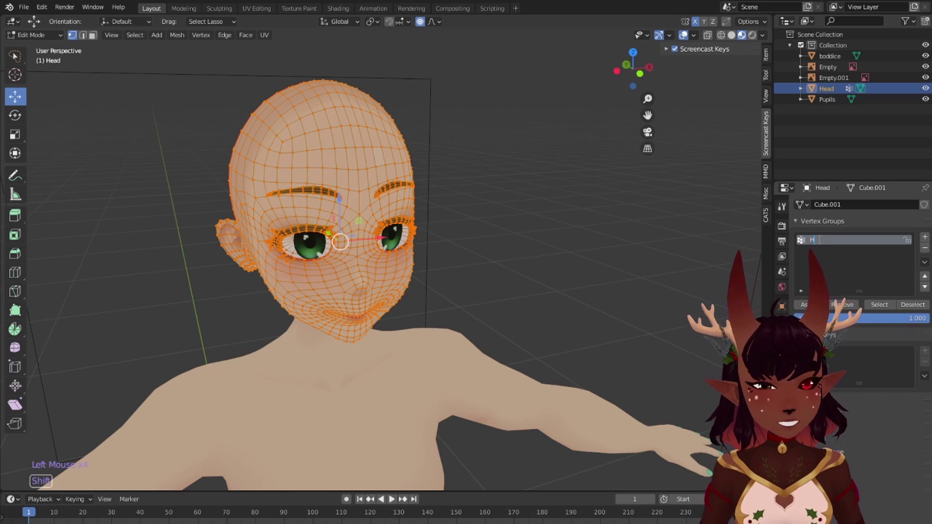
pyautogui.write('ead')
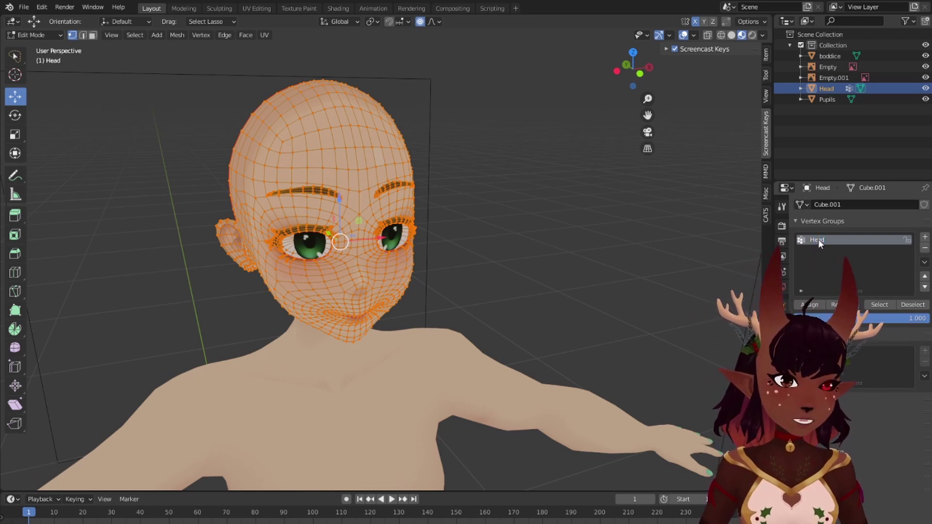
pyautogui.press('Return')
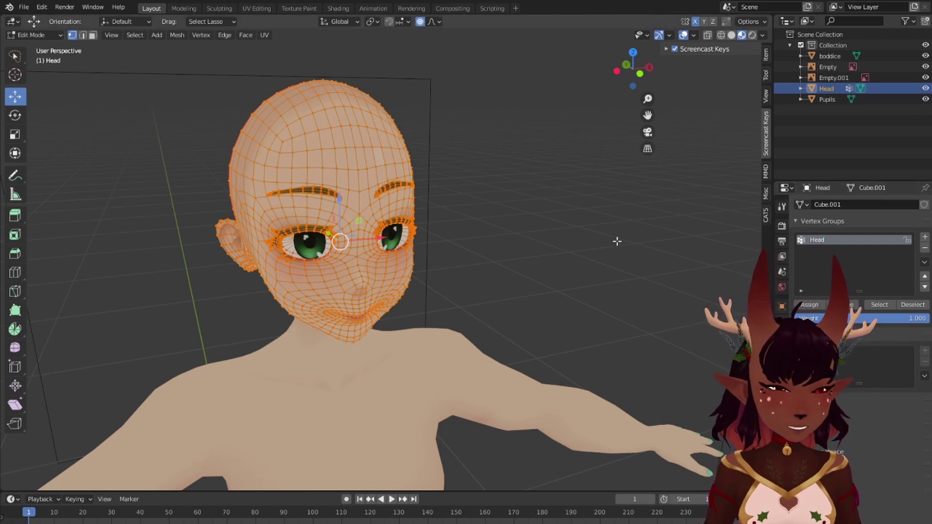
pyautogui.click(810, 305)
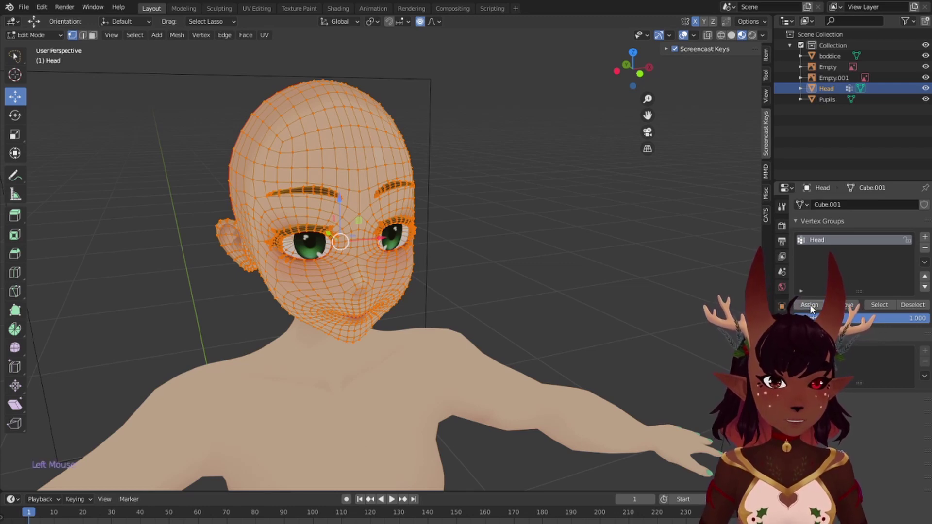
# Step: Check the Head vertex group by deselecting and reselecting its vertices
pyautogui.moveTo(534, 240); pyautogui.dragTo(526, 246, button='middle')
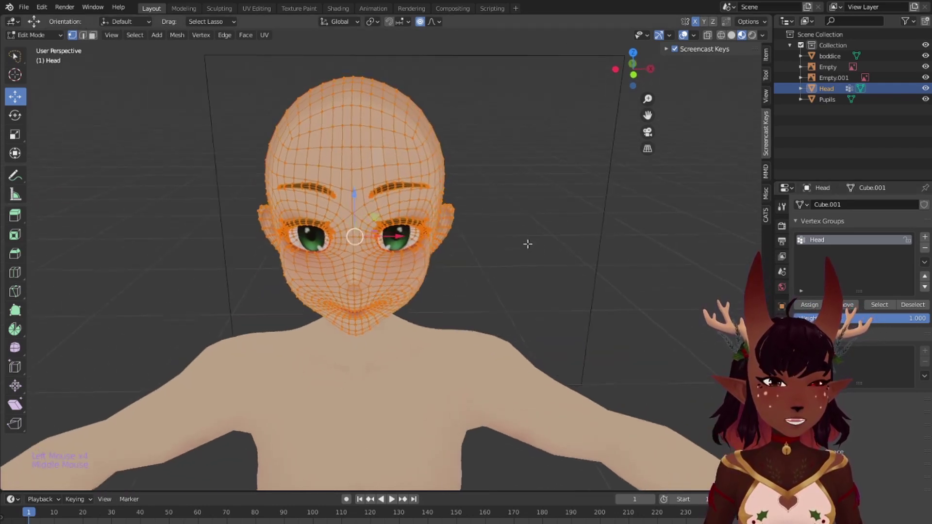
pyautogui.click(911, 303)
pyautogui.click(886, 302)
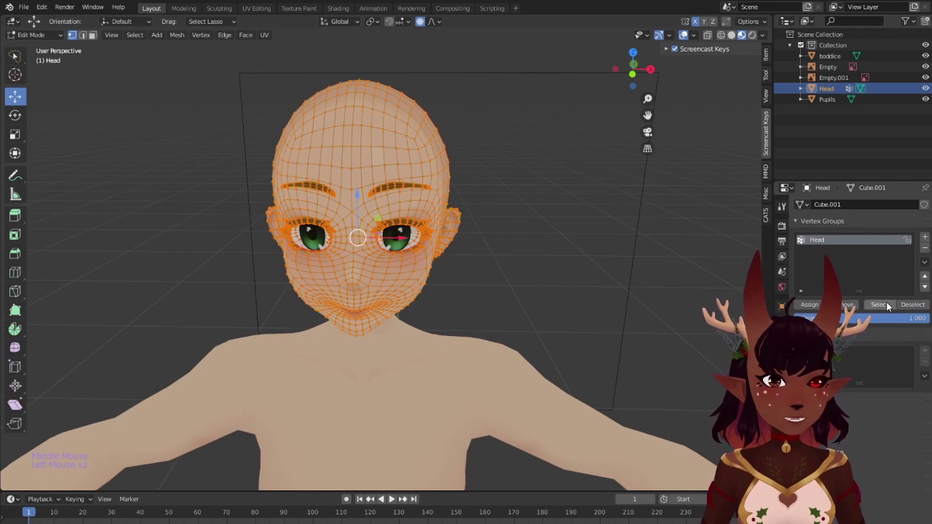
# Step: Turn on X-ray and recheck the Head vertex group from the back and side, leaving its vertices deselected
pyautogui.moveTo(420, 200); pyautogui.dragTo(678, 59, button='middle')
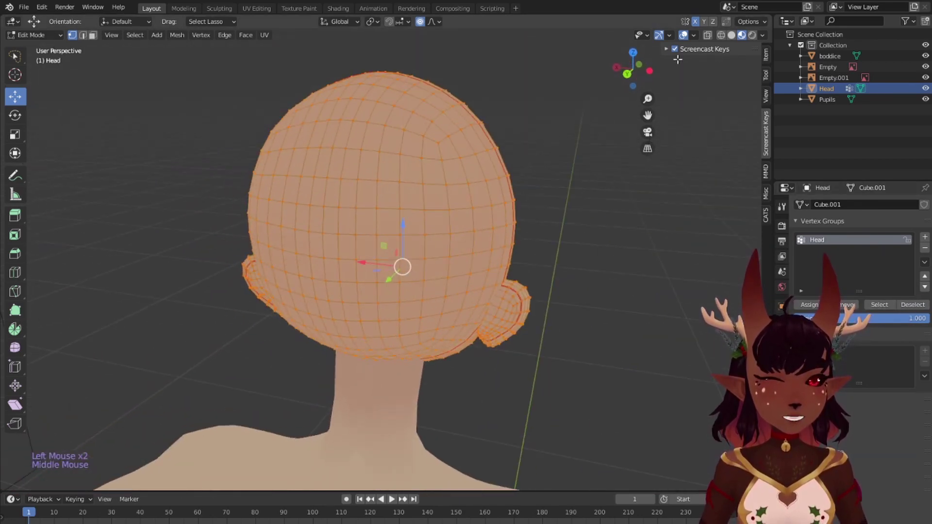
pyautogui.click(706, 37)
pyautogui.moveTo(573, 223); pyautogui.dragTo(369, 228, button='middle')
pyautogui.click(901, 305)
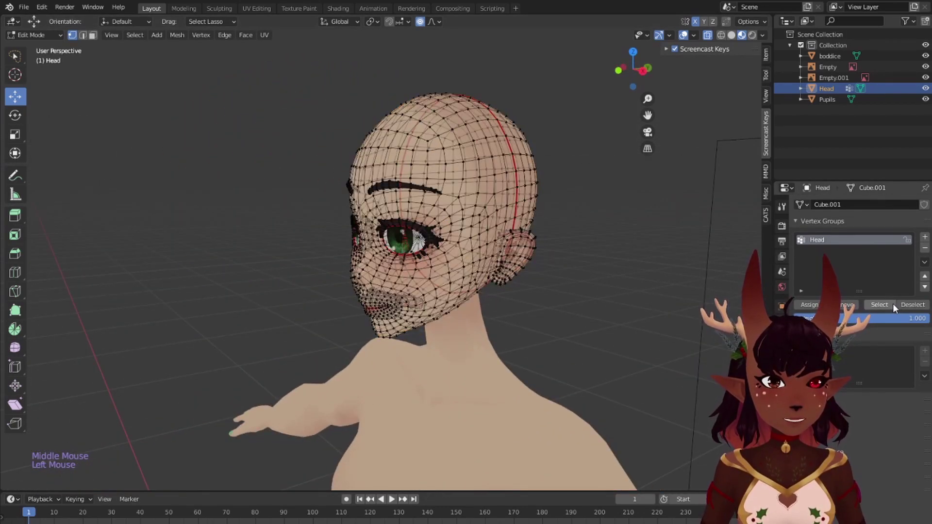
pyautogui.click(882, 305)
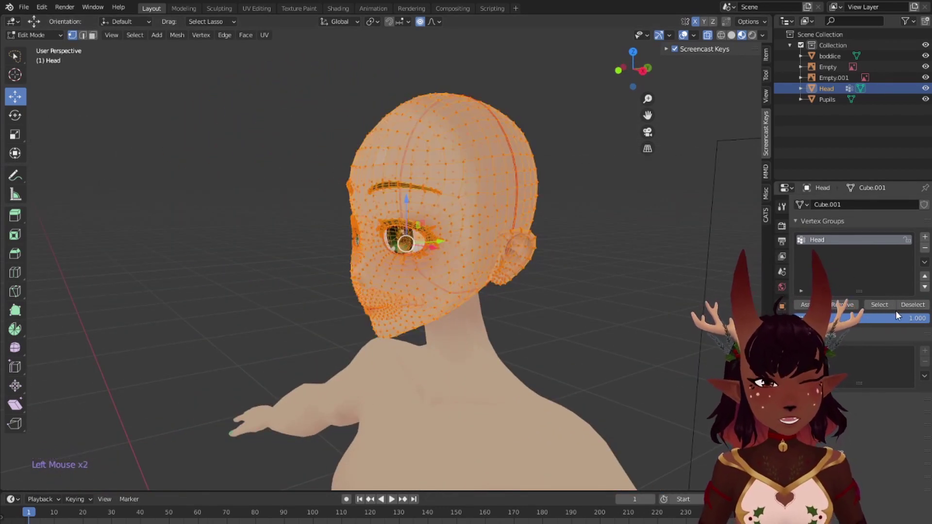
pyautogui.click(907, 305)
# Step: Return to Object Mode in front view and make Pupils the selected object
pyautogui.scroll(1, 461, 295)
pyautogui.moveTo(460, 296); pyautogui.dragTo(562, 308, button='middle')
pyautogui.scroll(-4, 460, 287)
pyautogui.press('KP_1')
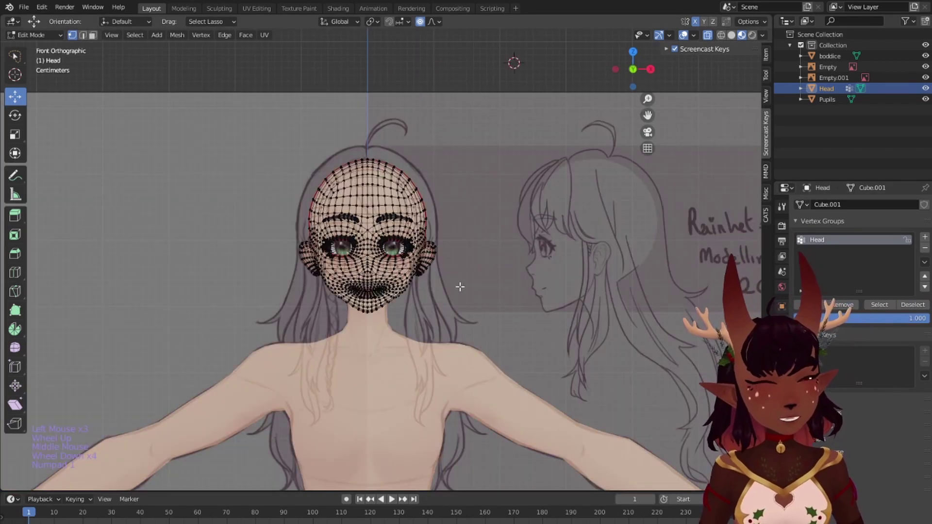
pyautogui.click(34, 35)
pyautogui.click(39, 48)
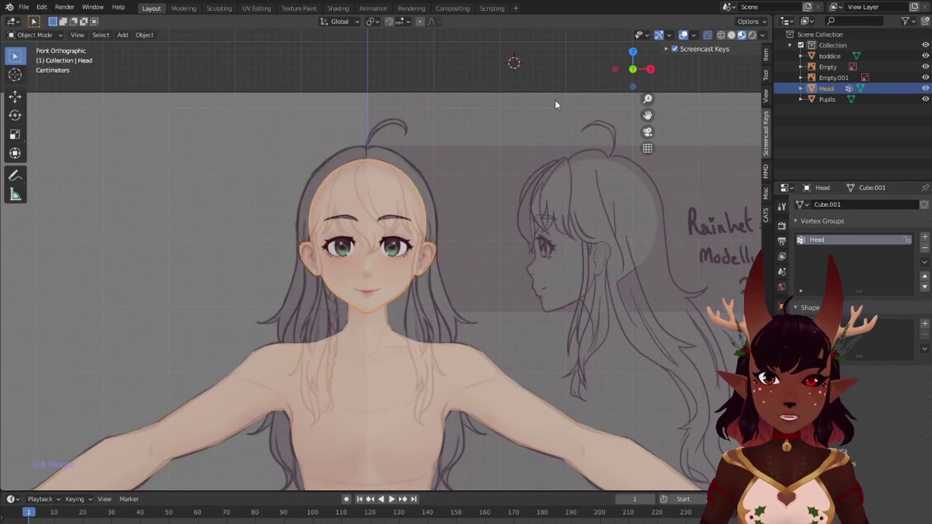
pyautogui.click(828, 99)
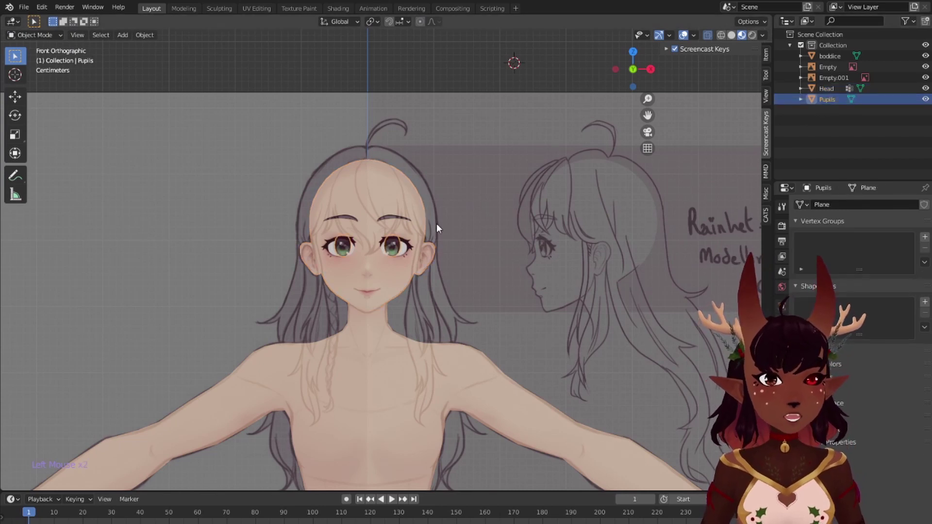
pyautogui.click(184, 9)
pyautogui.scroll(-5, 340, 217)
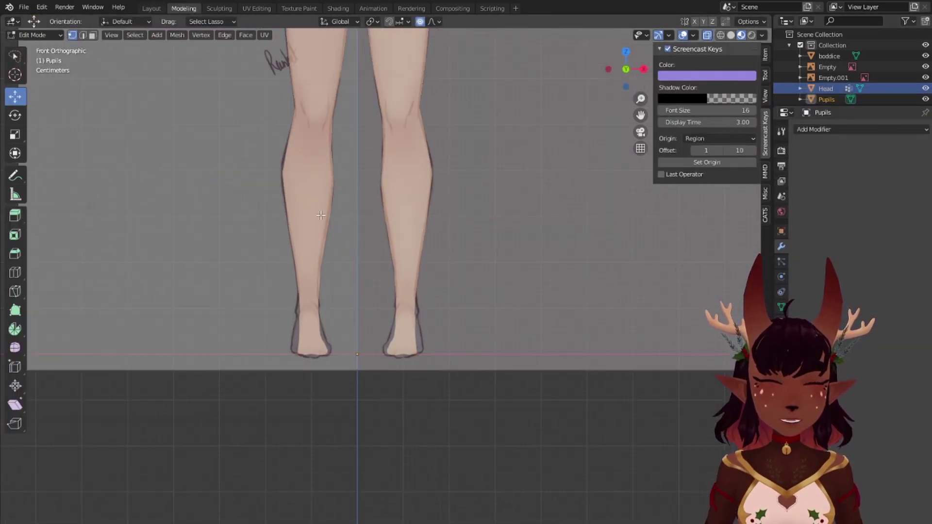
pyautogui.click(151, 8)
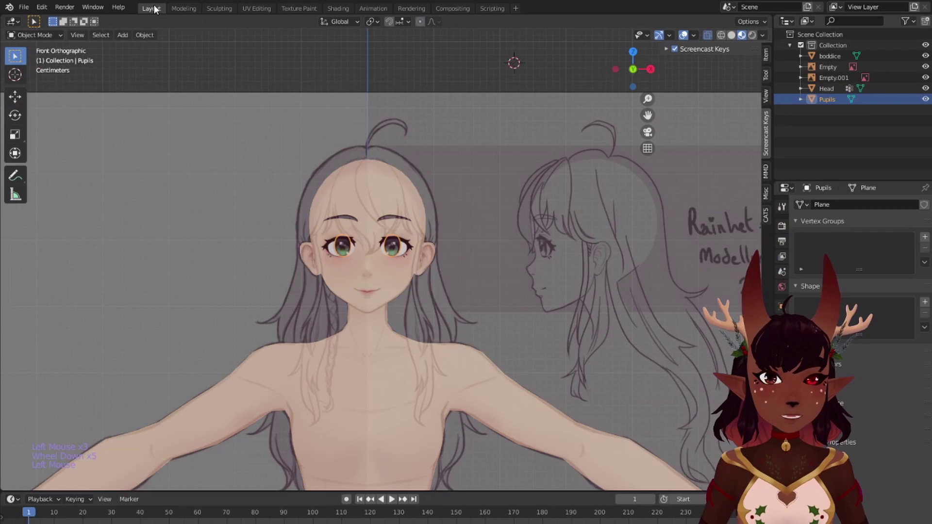
# Step: Put the Pupils object into Edit Mode
pyautogui.click(36, 35)
pyautogui.click(39, 35)
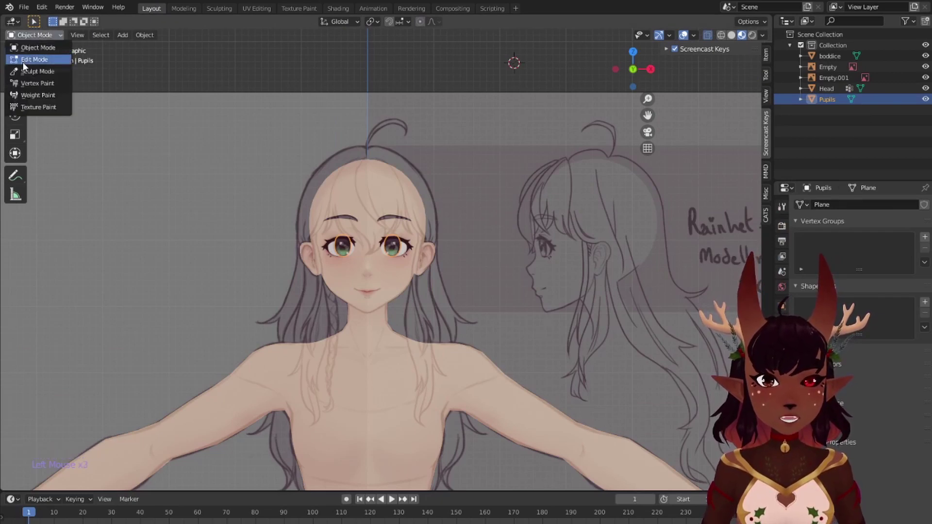
pyautogui.click(34, 59)
pyautogui.scroll(3, 366, 301)
pyautogui.scroll(1, 387, 294)
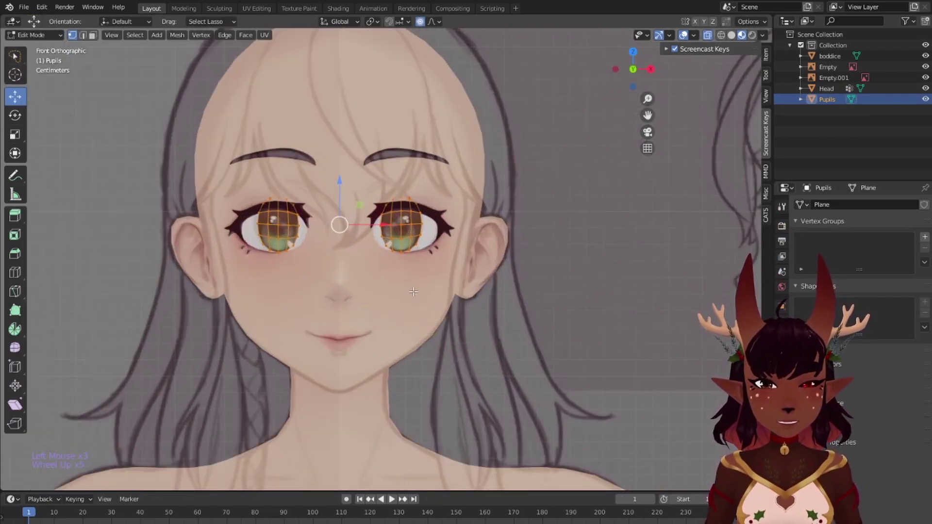
# Step: Clear the selection and select all linked vertices of the character's left pupil
pyautogui.click(617, 287)
pyautogui.rightClick(618, 288)
pyautogui.click(617, 288)
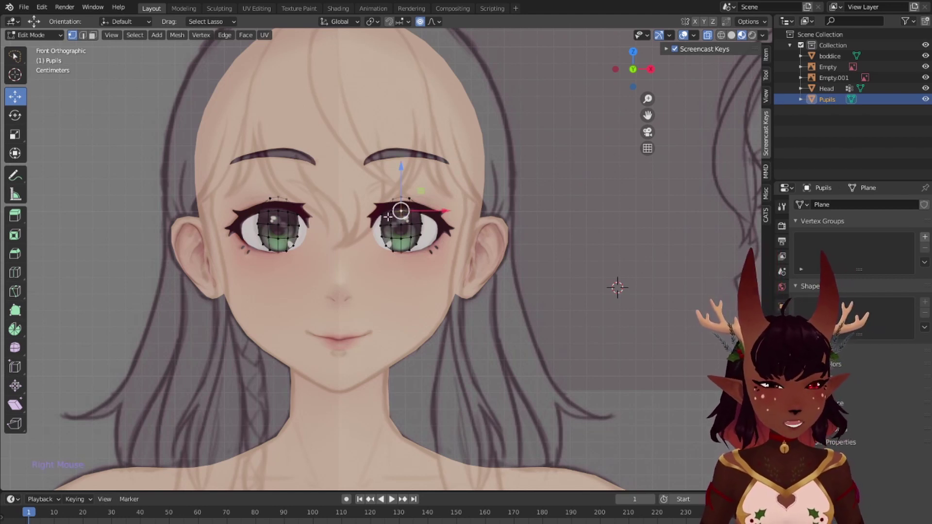
pyautogui.press('l')
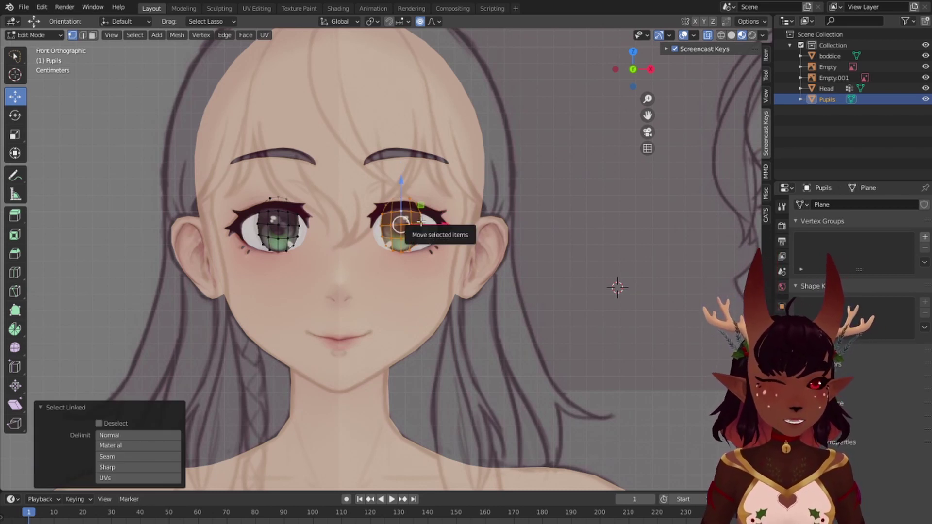
# Step: Add two vertex groups to the Pupils object and name the first one Left eye
pyautogui.scroll(-5, 370, 226)
pyautogui.moveTo(479, 268); pyautogui.dragTo(368, 253, button='middle')
pyautogui.scroll(9, 443, 248)
pyautogui.scroll(6, 442, 238)
pyautogui.scroll(-10, 454, 241)
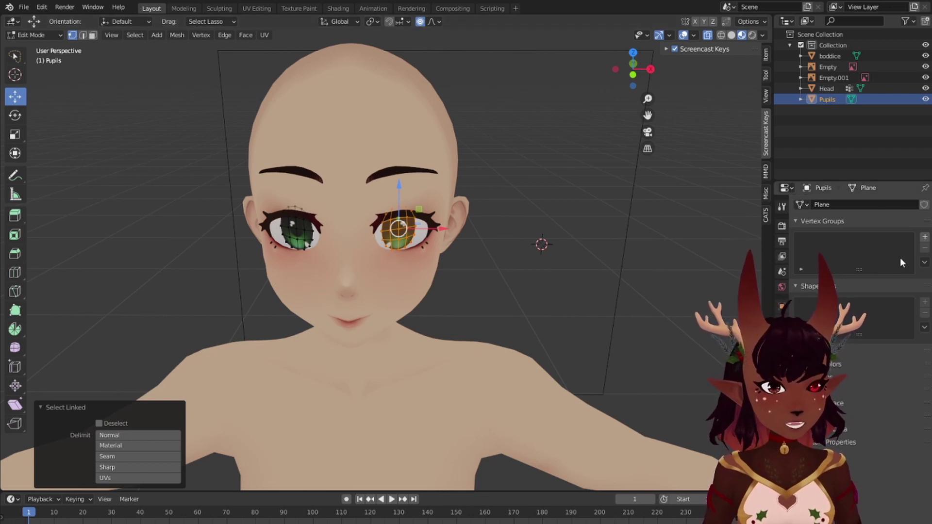
pyautogui.click(924, 238)
pyautogui.click(925, 237)
pyautogui.click(825, 240)
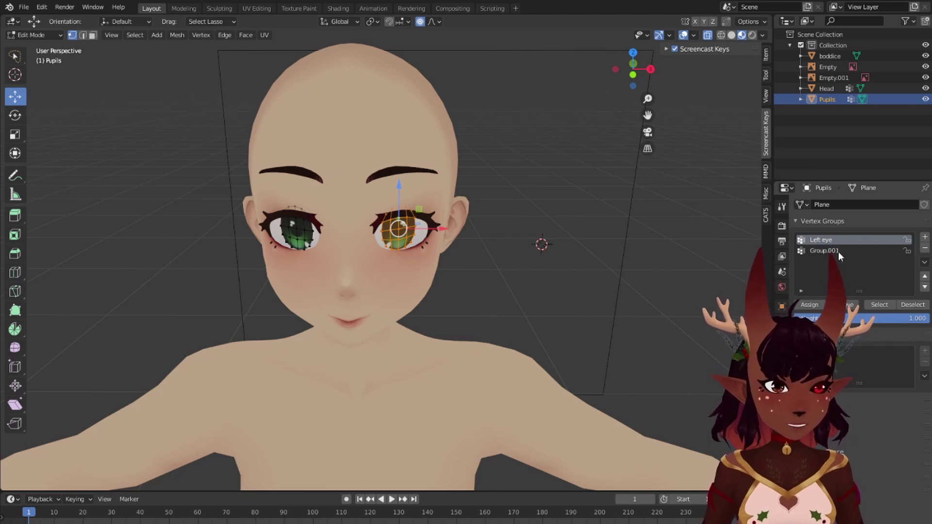
# Step: Rename the second vertex group of the Pupils object as LeftEye
pyautogui.click(834, 250)
pyautogui.doubleClick(834, 250)
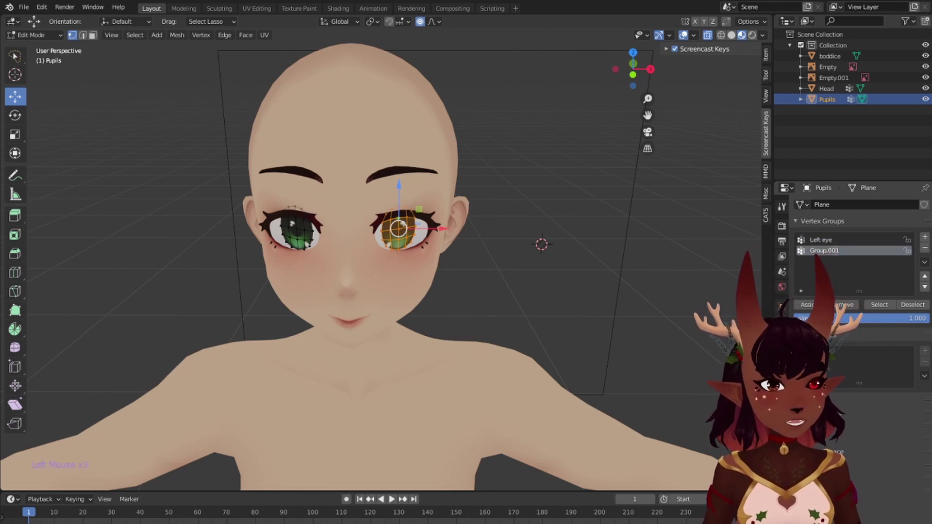
pyautogui.click(825, 252)
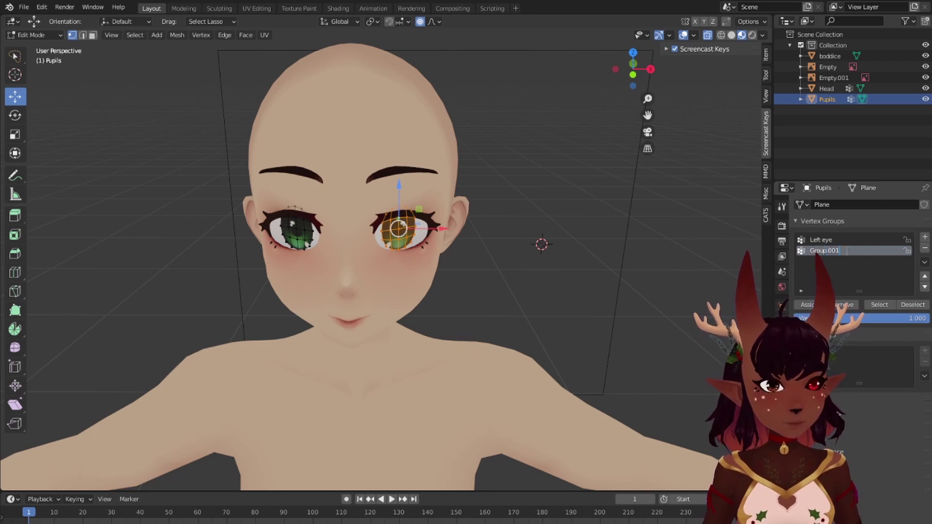
pyautogui.moveTo(847, 251); pyautogui.dragTo(800, 252)
pyautogui.write('L')
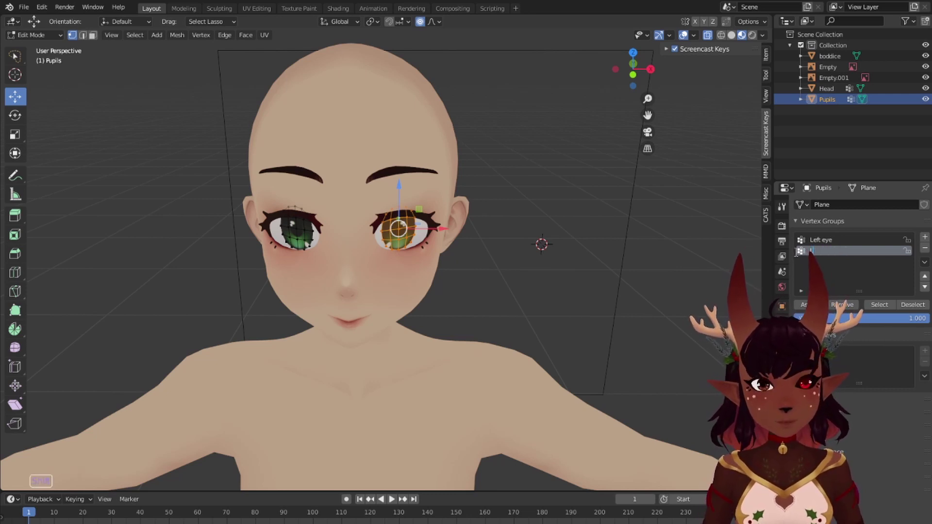
pyautogui.write('eftEye')
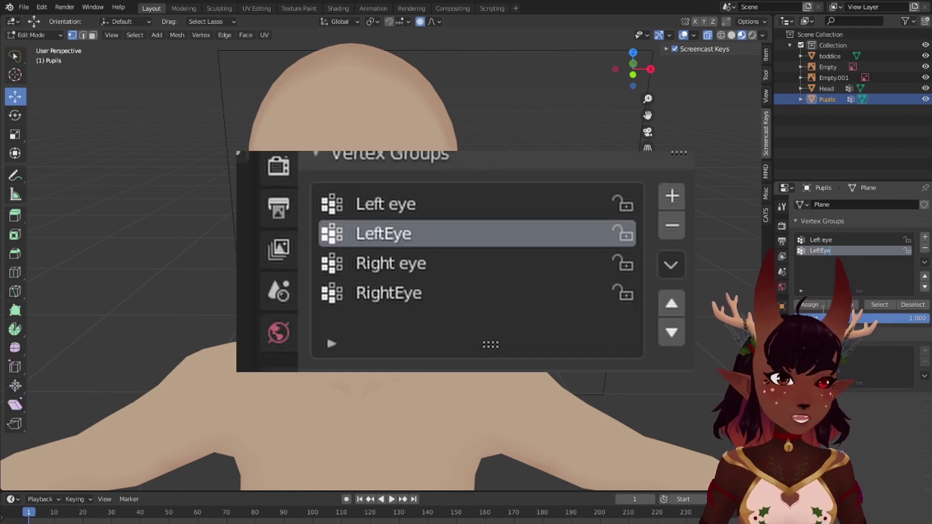
# Step: Assign the selected left pupil vertices to the Left eye and LeftEye vertex groups
pyautogui.click(835, 241)
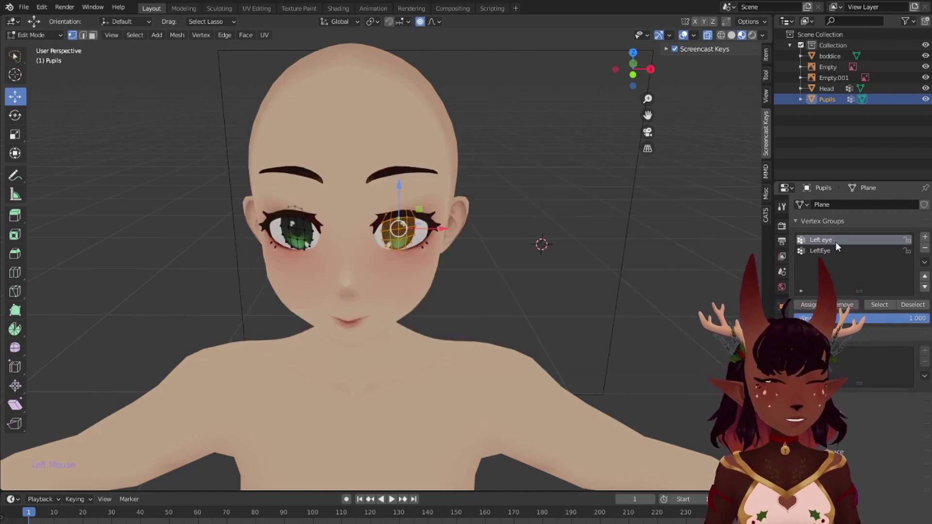
pyautogui.click(832, 251)
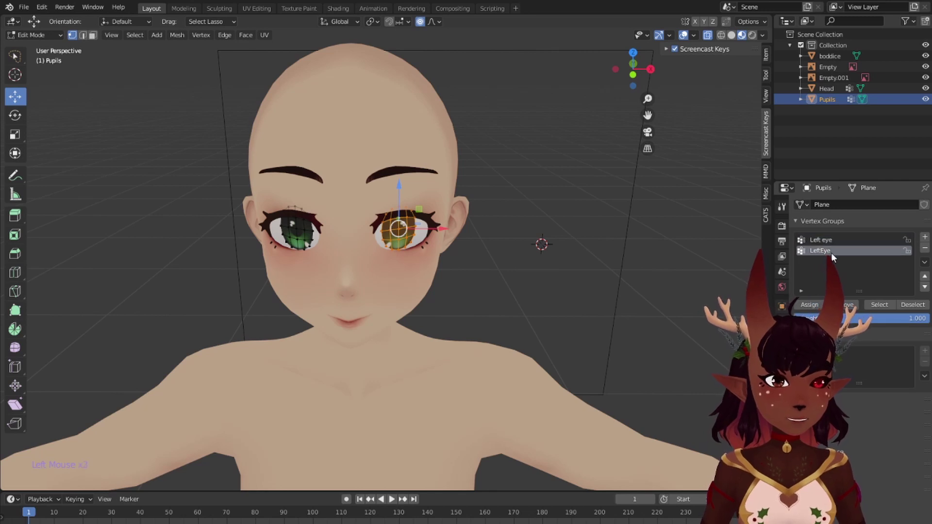
pyautogui.click(805, 305)
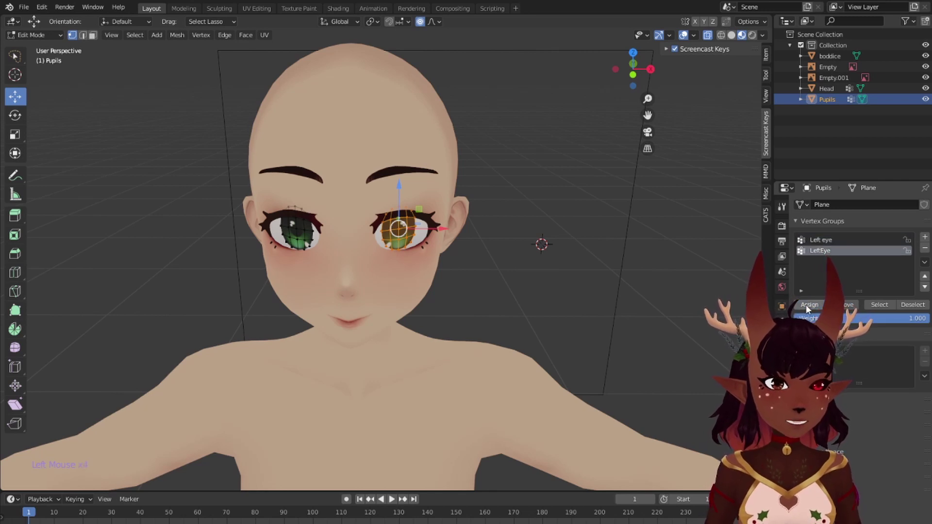
# Step: Check the LeftEye and Left eye groups by selecting and deselecting their vertices, finishing with the pupil deselected
pyautogui.click(910, 304)
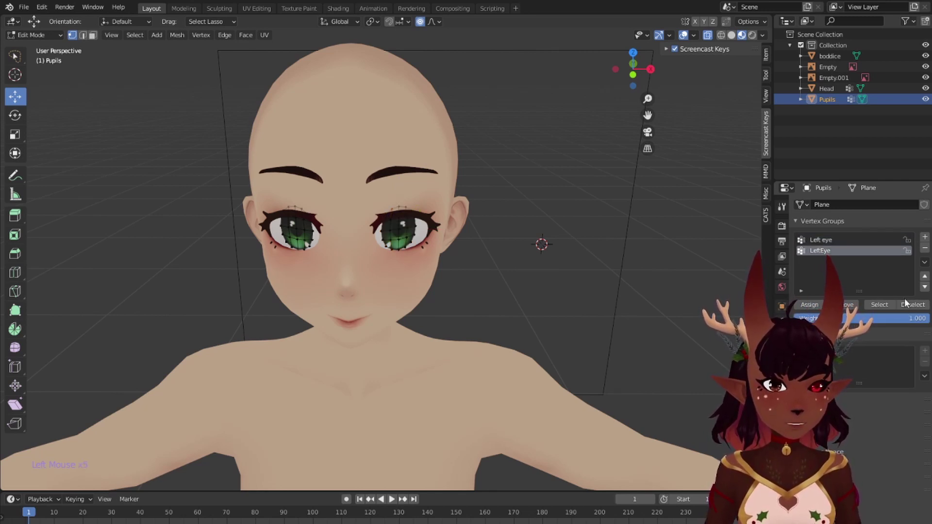
pyautogui.click(879, 305)
pyautogui.click(904, 305)
pyautogui.click(850, 240)
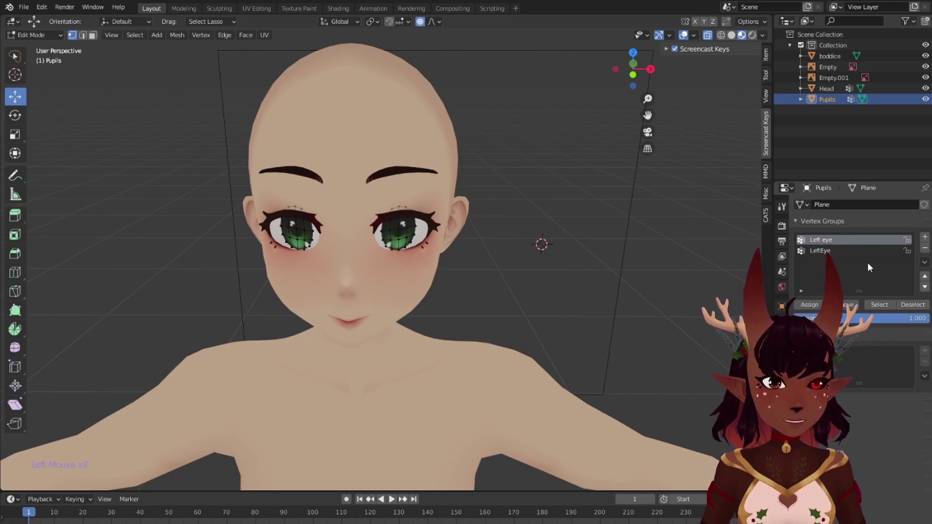
pyautogui.click(882, 304)
pyautogui.click(904, 303)
pyautogui.click(890, 304)
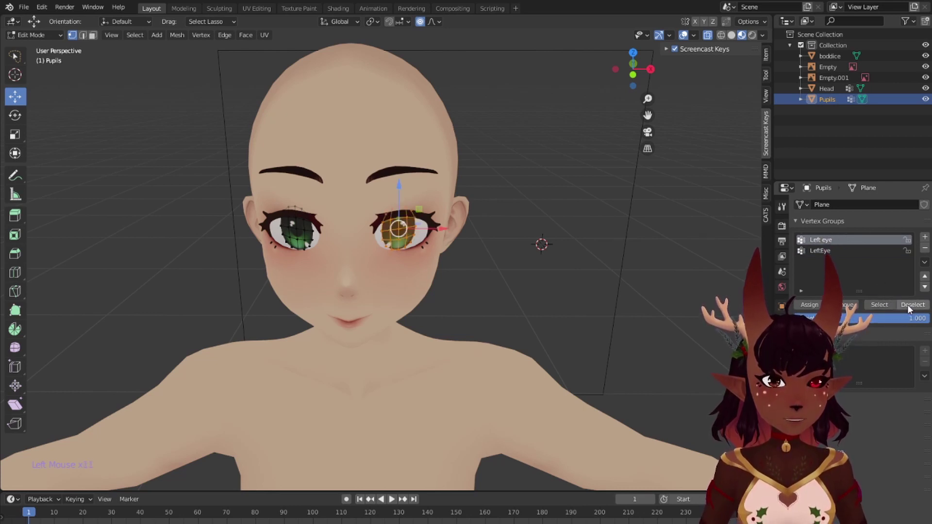
pyautogui.click(906, 304)
# Step: Select all linked vertices of the character's right pupil and add two more vertex groups to the Pupils object
pyautogui.rightClick(292, 220)
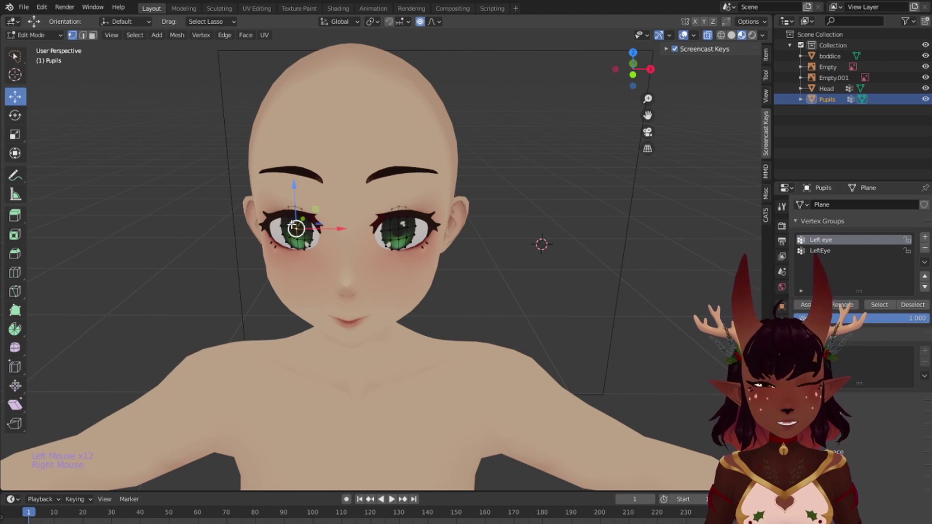
pyautogui.press('l')
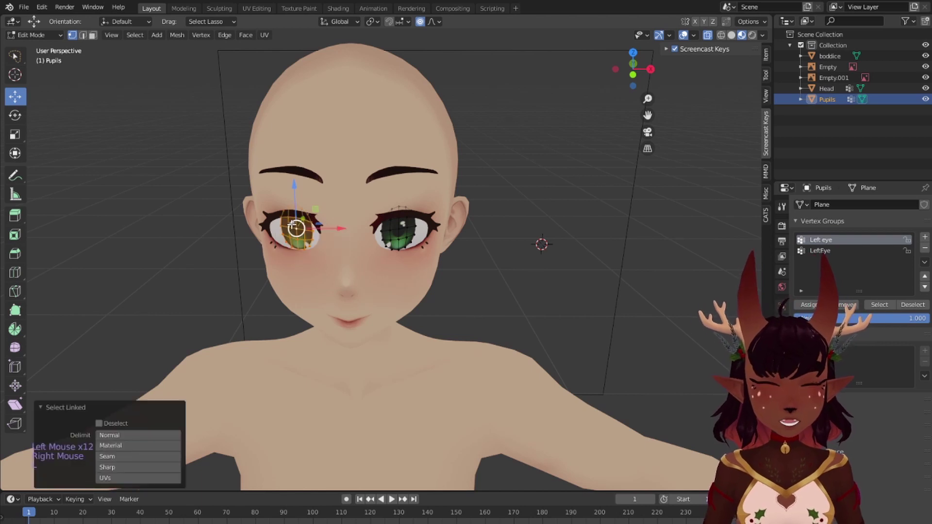
pyautogui.click(924, 237)
pyautogui.click(927, 238)
# Step: Name the two new vertex groups Right eye and RightEye
pyautogui.doubleClick(827, 262)
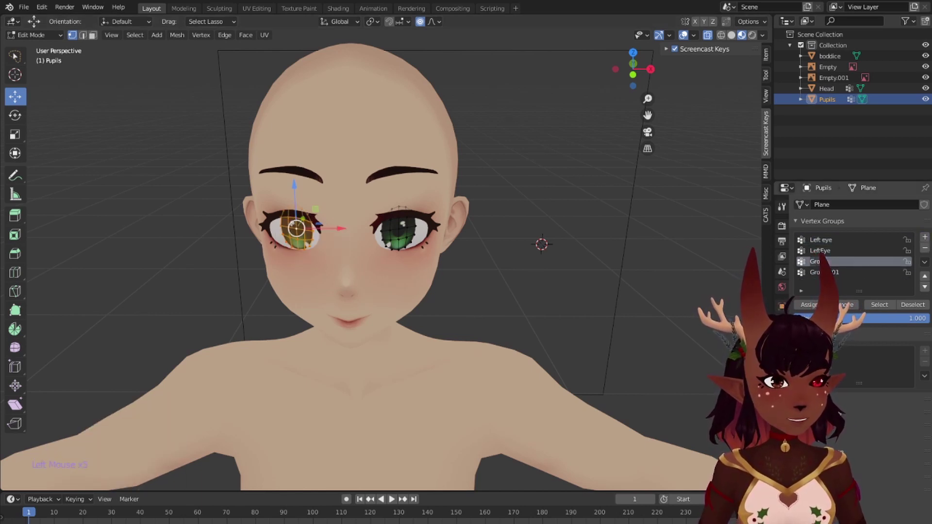
pyautogui.write('Right')
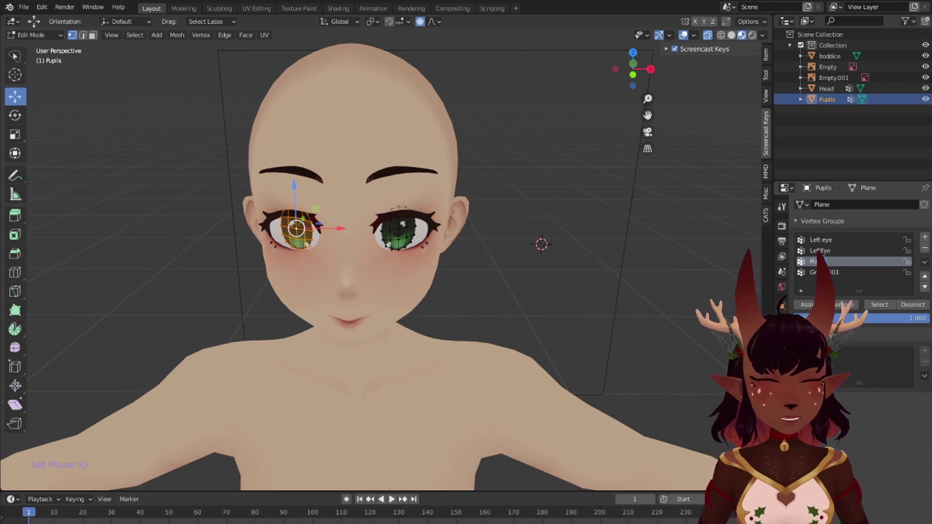
pyautogui.write(' eye')
pyautogui.press('Return')
pyautogui.doubleClick(824, 272)
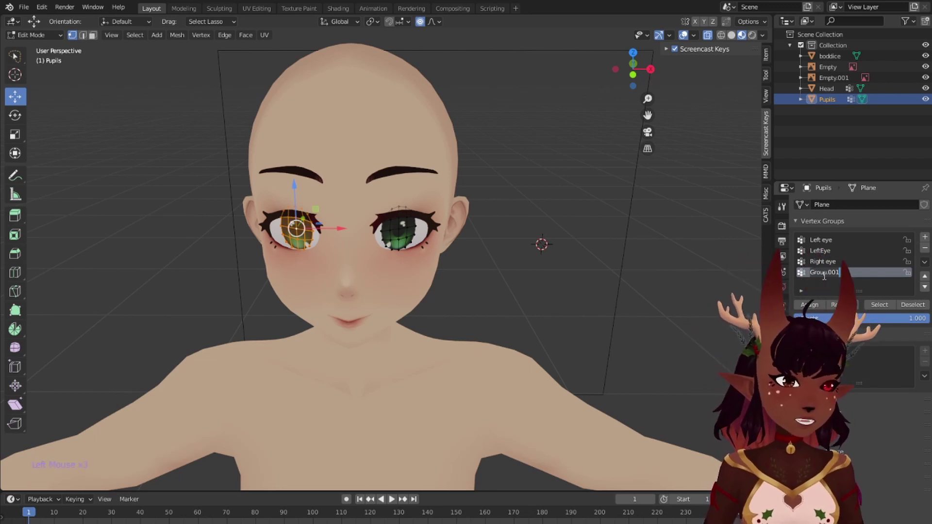
pyautogui.write('Right')
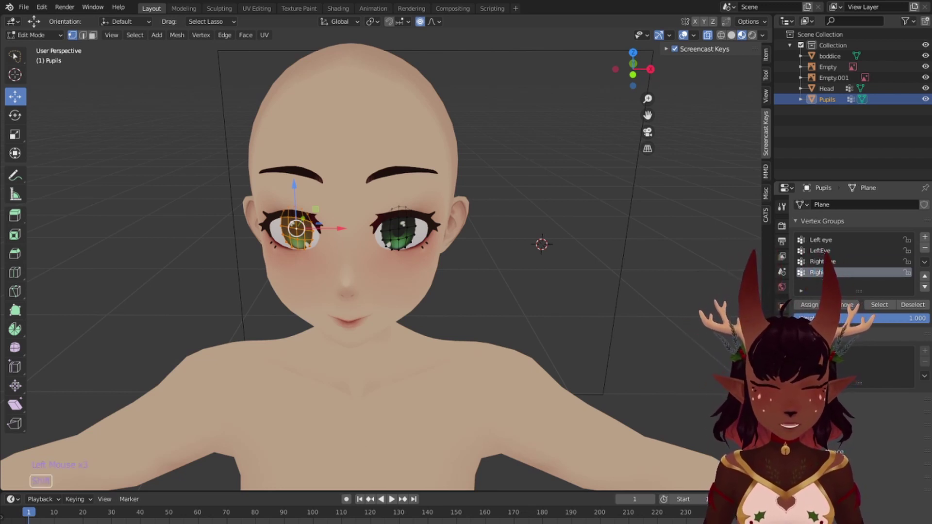
pyautogui.write('Eye')
pyautogui.press('Return')
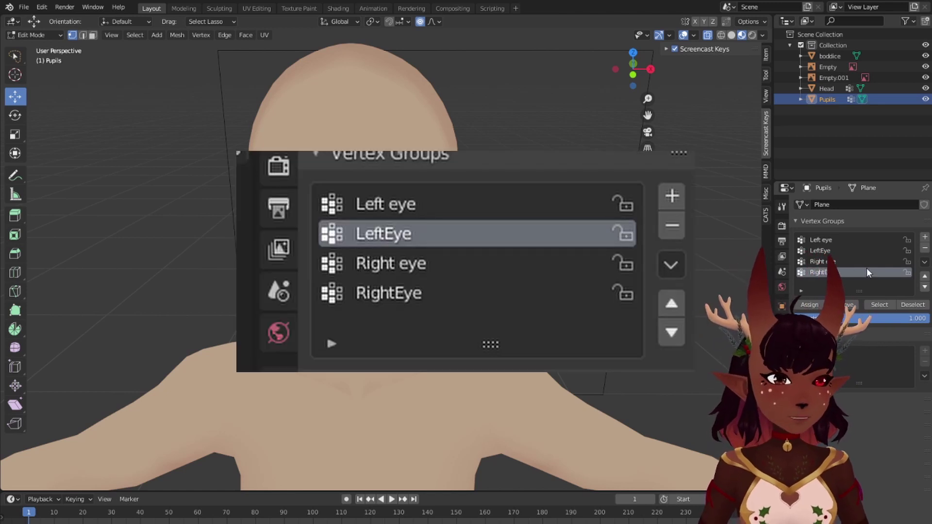
# Step: Assign the selected right pupil vertices to the Right eye and RightEye vertex groups
pyautogui.click(820, 261)
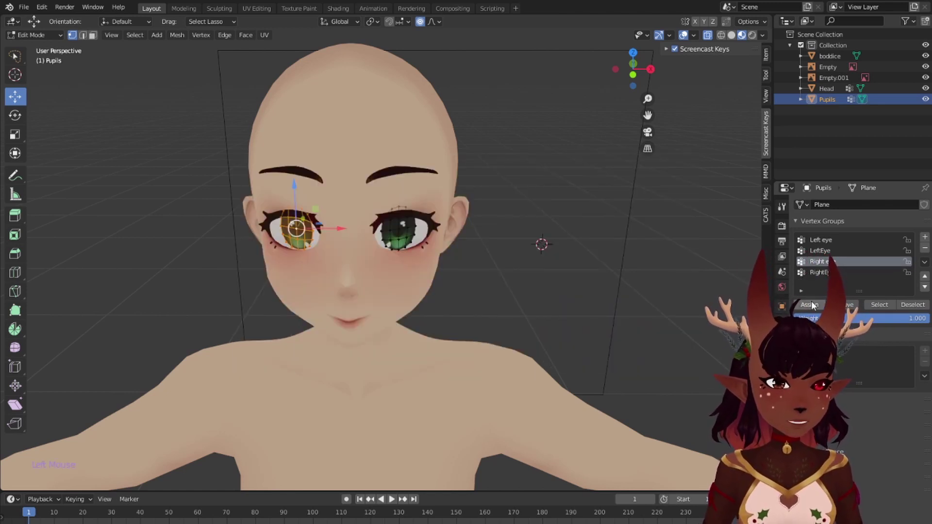
pyautogui.click(811, 304)
pyautogui.click(869, 272)
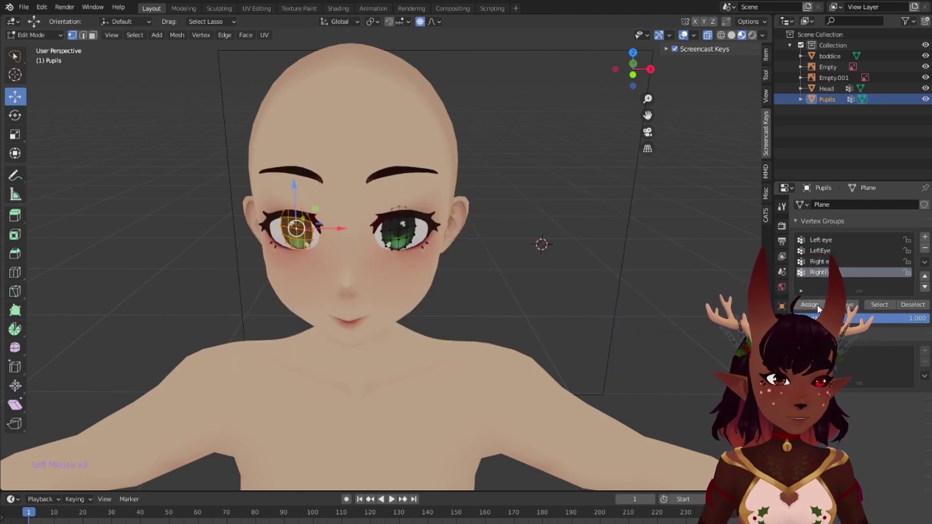
# Step: Check the RightEye and Right eye groups by deselecting and reselecting their vertices, and finish with nothing selected
pyautogui.click(905, 303)
pyautogui.click(881, 305)
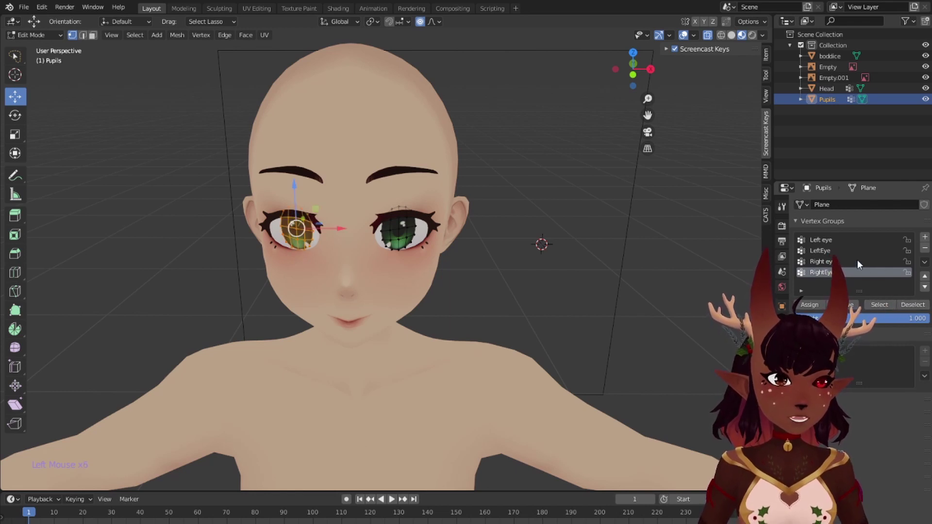
pyautogui.click(826, 262)
pyautogui.click(899, 304)
pyautogui.click(879, 305)
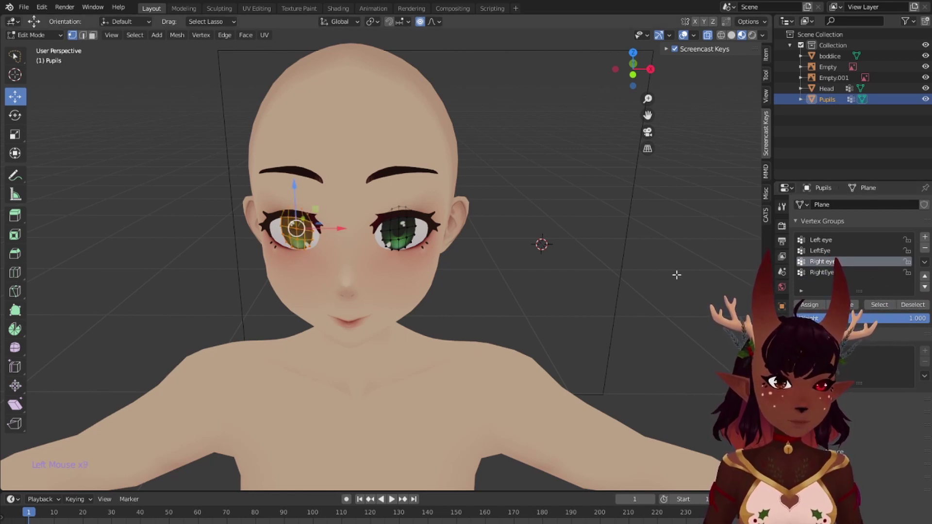
pyautogui.press('a')
pyautogui.press('a')
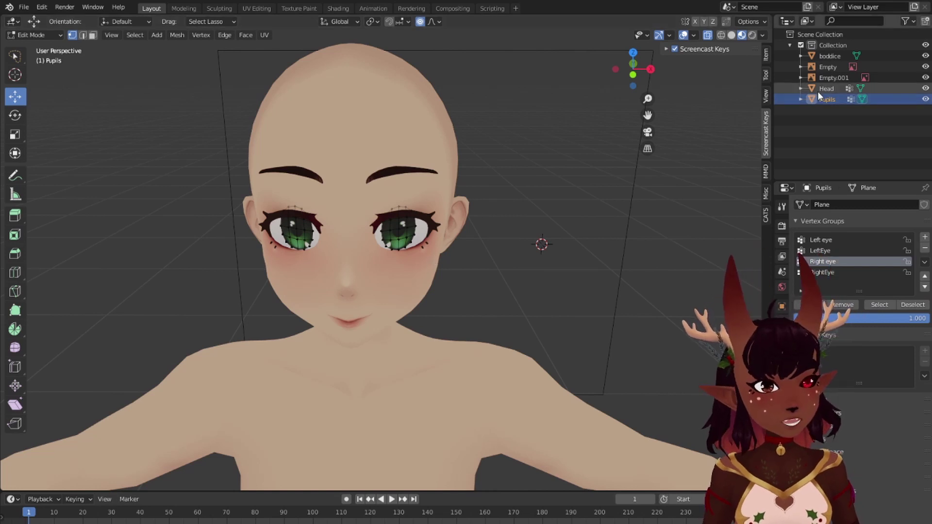
# Step: Select the Head object and return the viewport to Object Mode
pyautogui.click(825, 90)
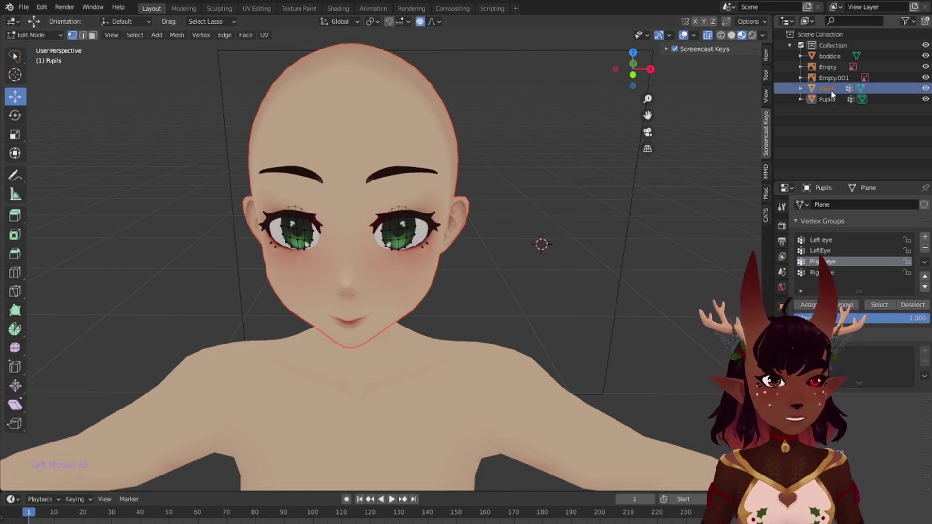
pyautogui.click(187, 35)
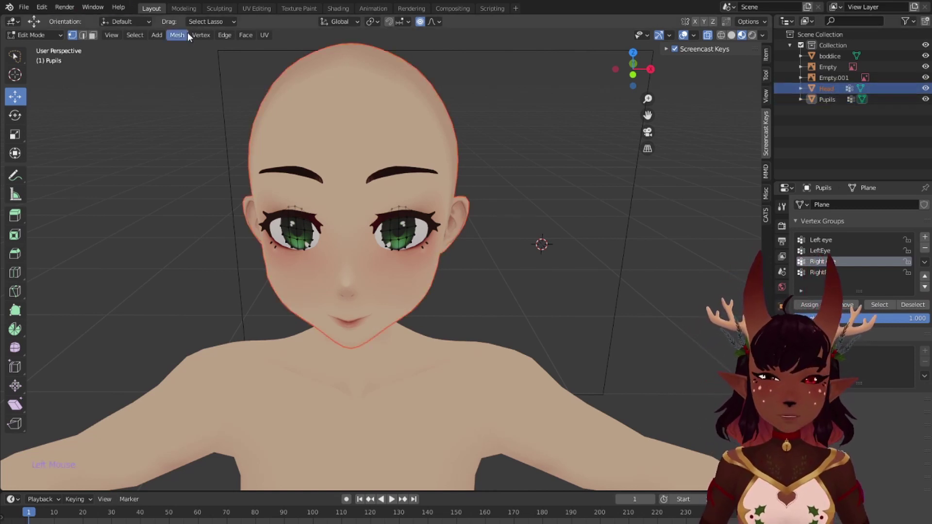
pyautogui.click(48, 34)
pyautogui.click(52, 49)
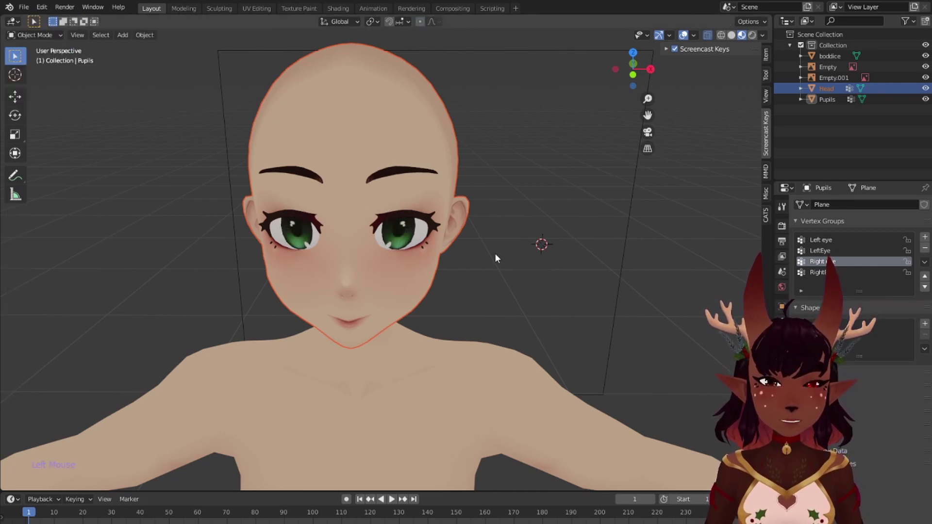
# Step: Switch to the front orthographic view and hide the reference images Empty and Empty.001
pyautogui.scroll(-6, 566, 266)
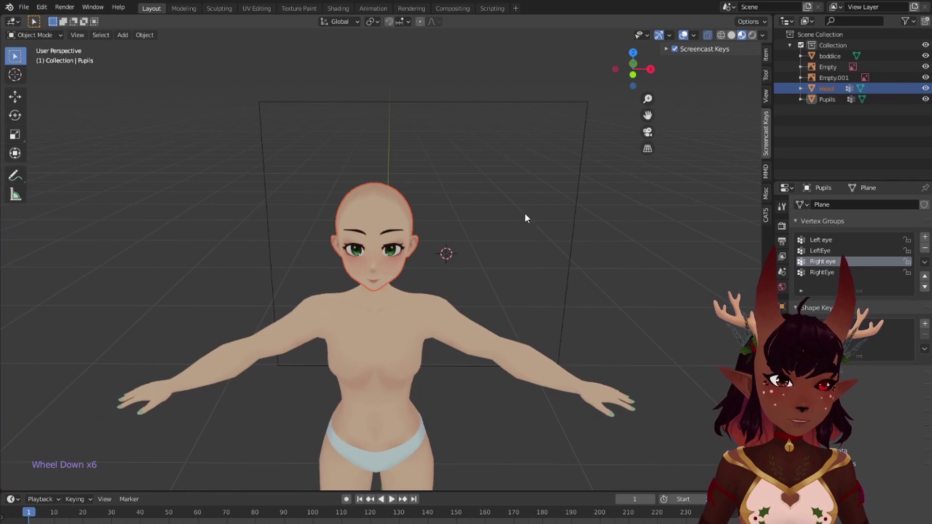
pyautogui.press('KP_1')
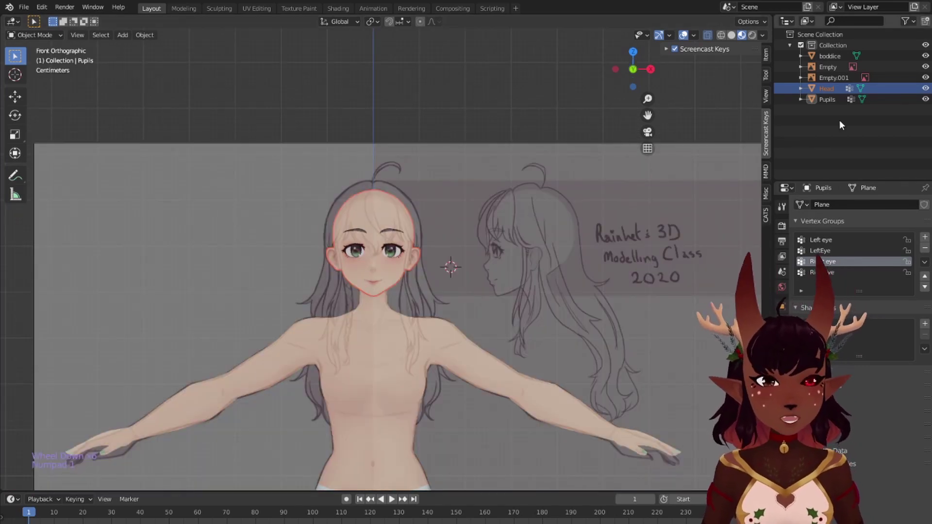
pyautogui.click(925, 66)
pyautogui.click(925, 78)
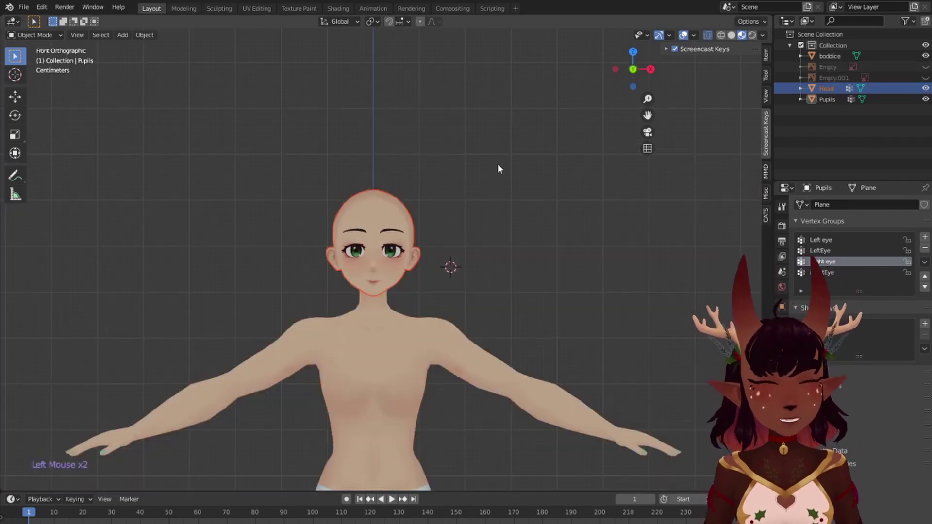
# Step: Clear the object selection and save the Blender file
pyautogui.click(497, 165)
pyautogui.scroll(-1, 479, 217)
pyautogui.scroll(1, 479, 217)
pyautogui.keyDown('shift'); pyautogui.moveTo(478, 216); pyautogui.dragTo(519, 207, button='middle'); pyautogui.keyUp('shift')
pyautogui.hotkey('ctrl', 's')
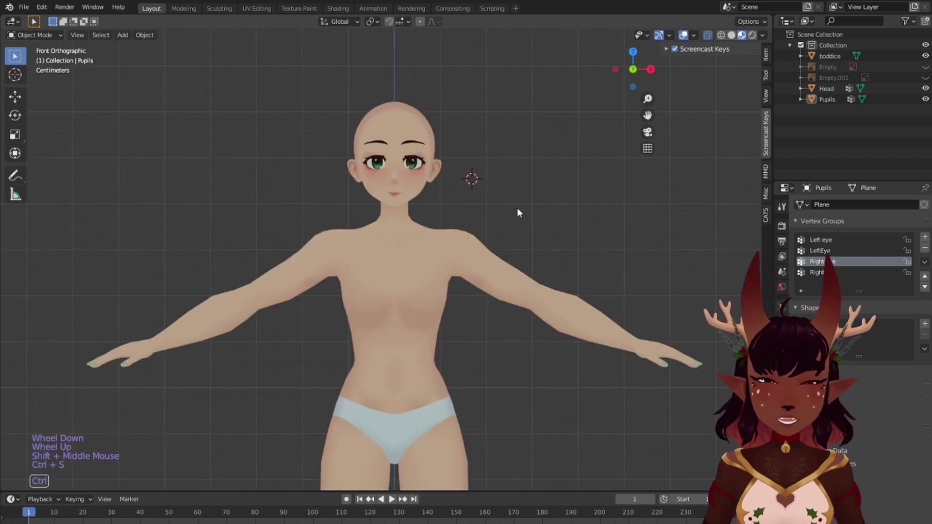
# Step: Add a single-bone armature and set its X location to 0 to centre it on the character
pyautogui.click(123, 35)
pyautogui.moveTo(163, 130)
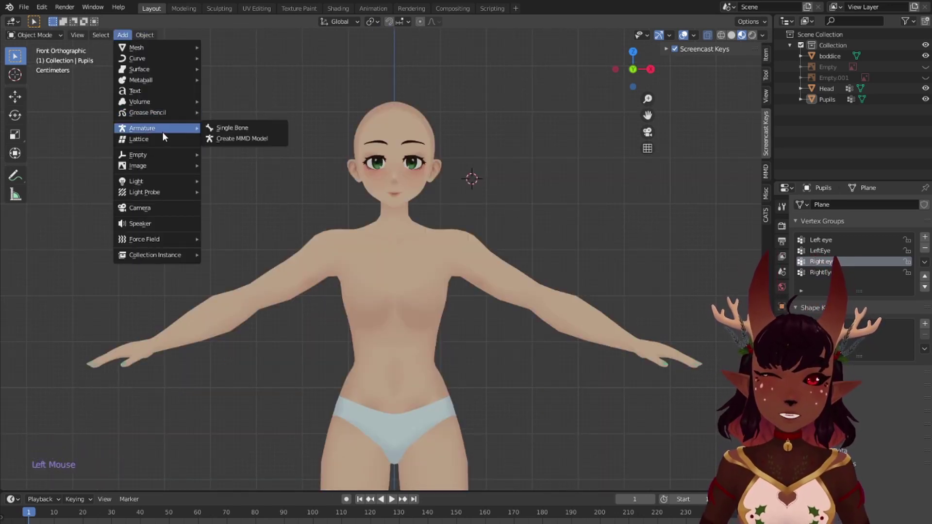
pyautogui.click(214, 127)
pyautogui.scroll(-9, 182, 334)
pyautogui.scroll(3, 182, 334)
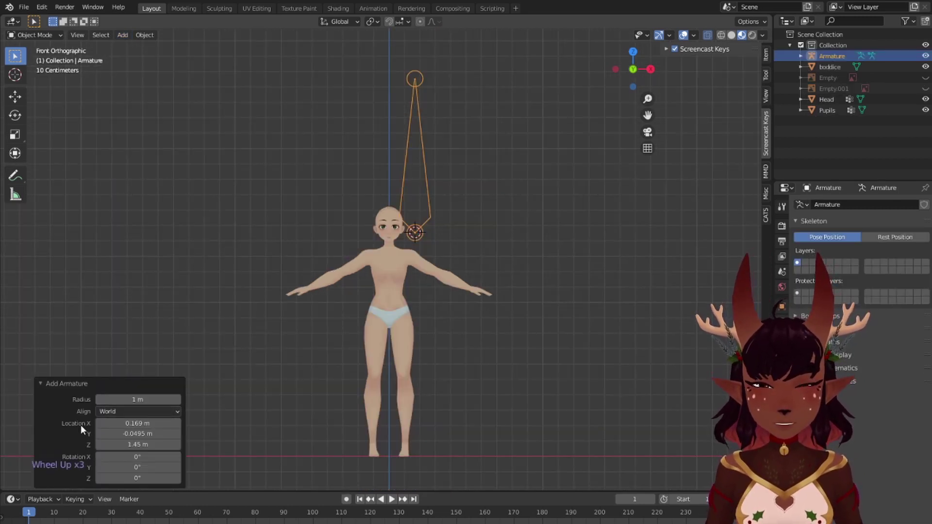
pyautogui.click(140, 425)
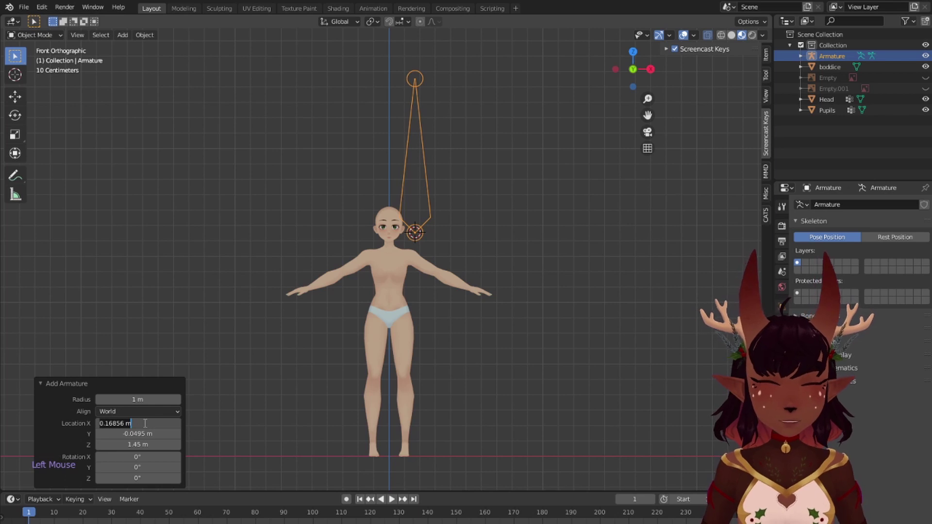
pyautogui.write('0')
pyautogui.press('Return')
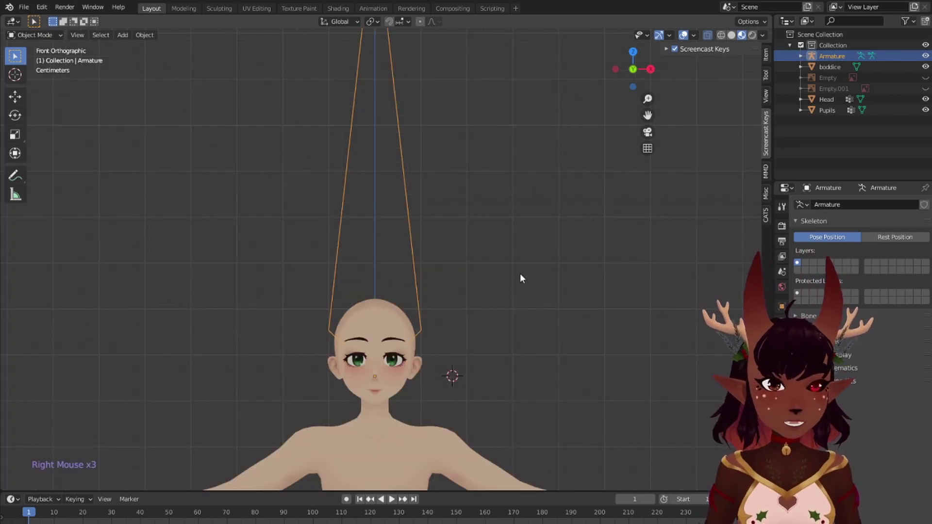
# Step: Put the new armature into Edit Mode
pyautogui.click(59, 34)
pyautogui.click(33, 63)
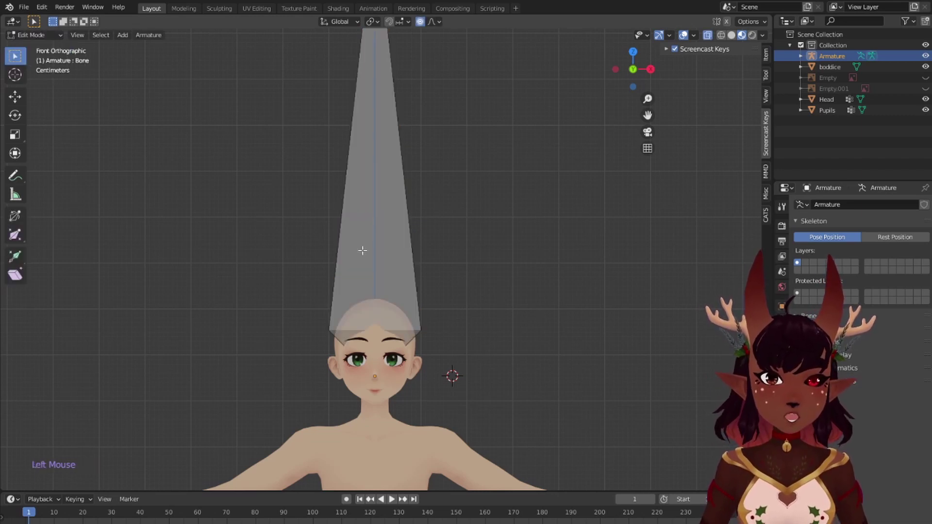
pyautogui.scroll(-5, 404, 301)
pyautogui.scroll(-1, 406, 296)
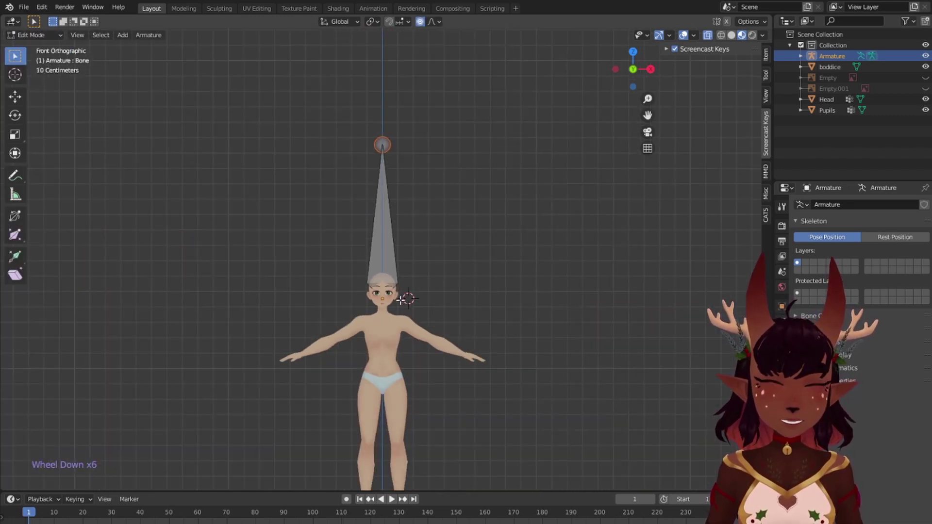
pyautogui.keyDown('shift'); pyautogui.moveTo(410, 340); pyautogui.dragTo(415, 320, button='middle'); pyautogui.keyUp('shift')
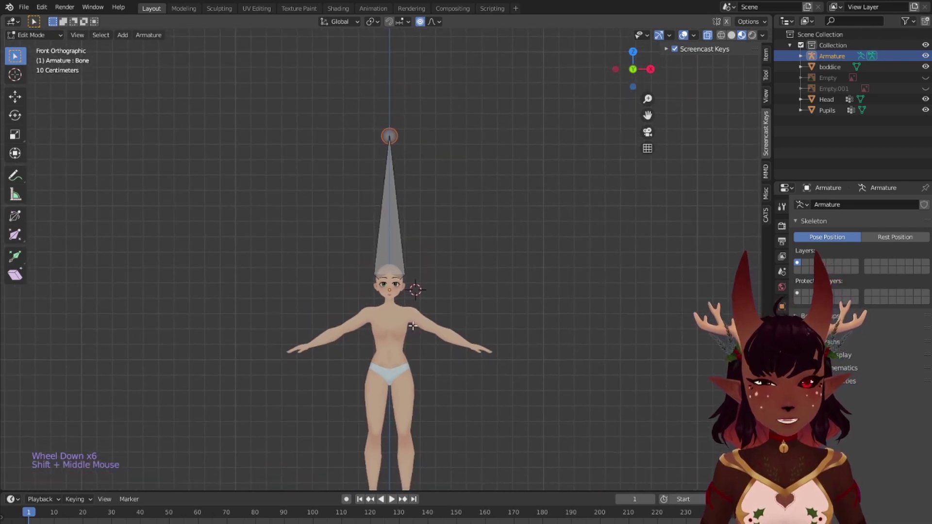
pyautogui.scroll(5, 415, 320)
# Step: Set the armature's viewport display to In Front and its Display As type to Wire
pyautogui.click(782, 306)
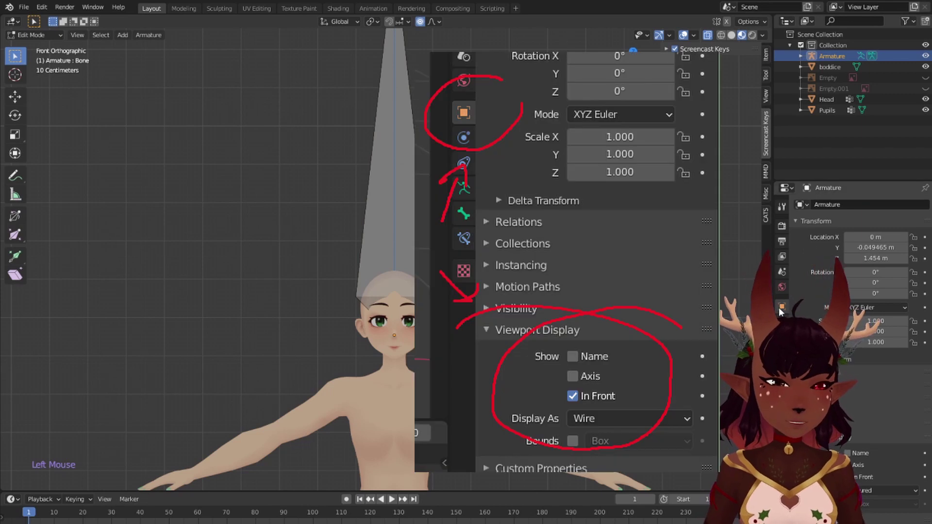
pyautogui.doubleClick(844, 443)
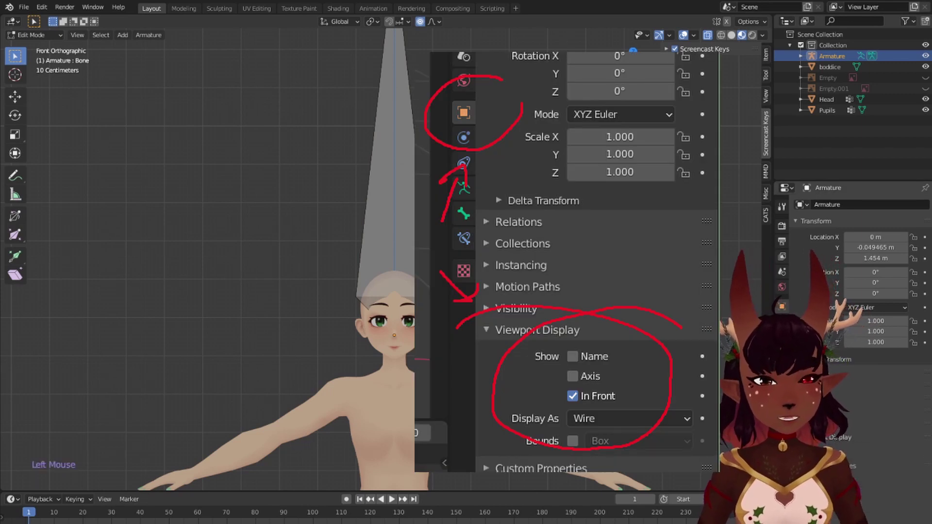
pyautogui.scroll(-2, 852, 443)
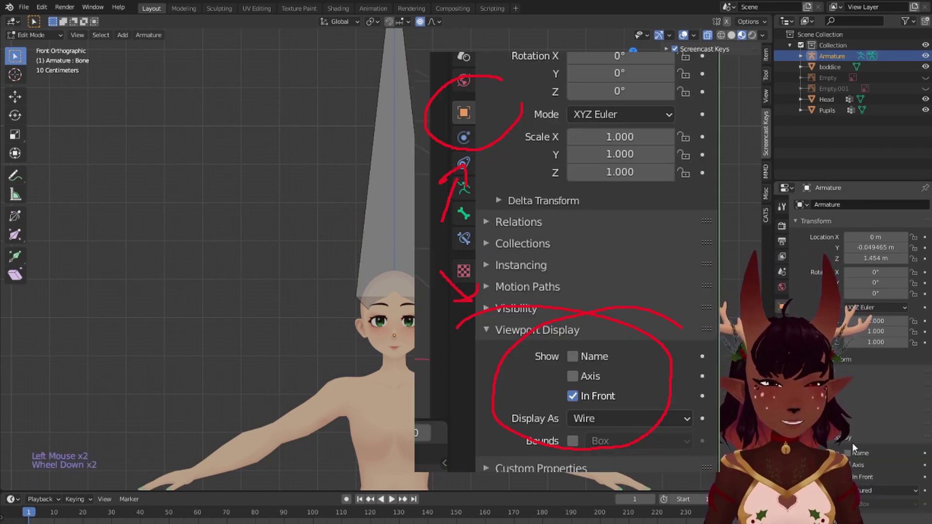
pyautogui.click(846, 477)
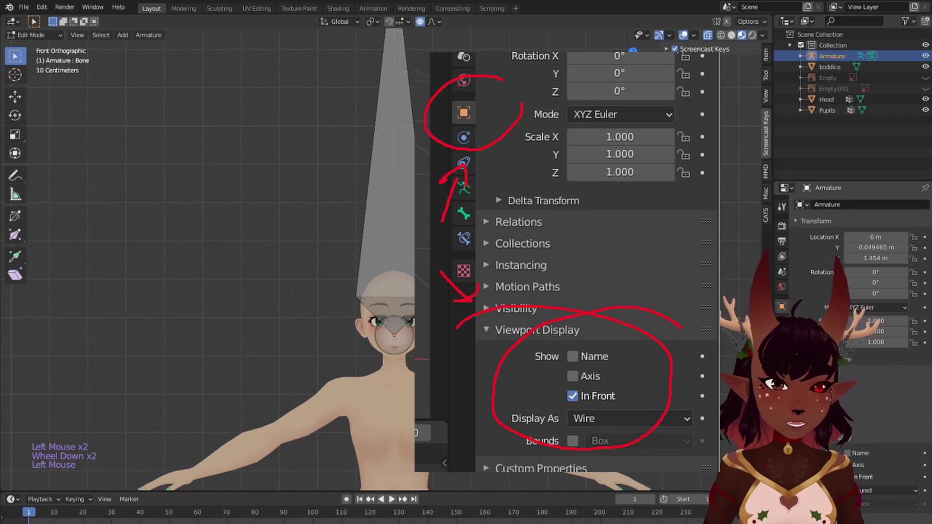
pyautogui.scroll(-1, 846, 478)
pyautogui.click(863, 490)
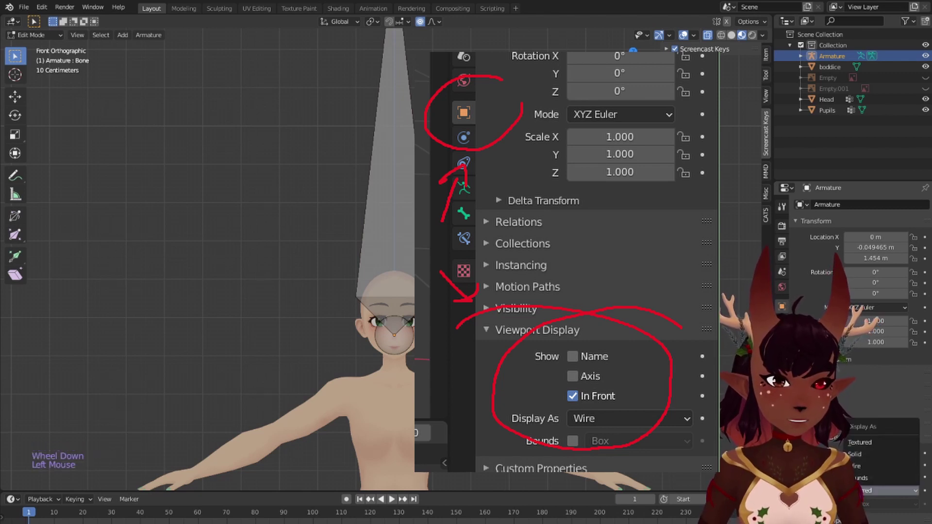
pyautogui.click(859, 469)
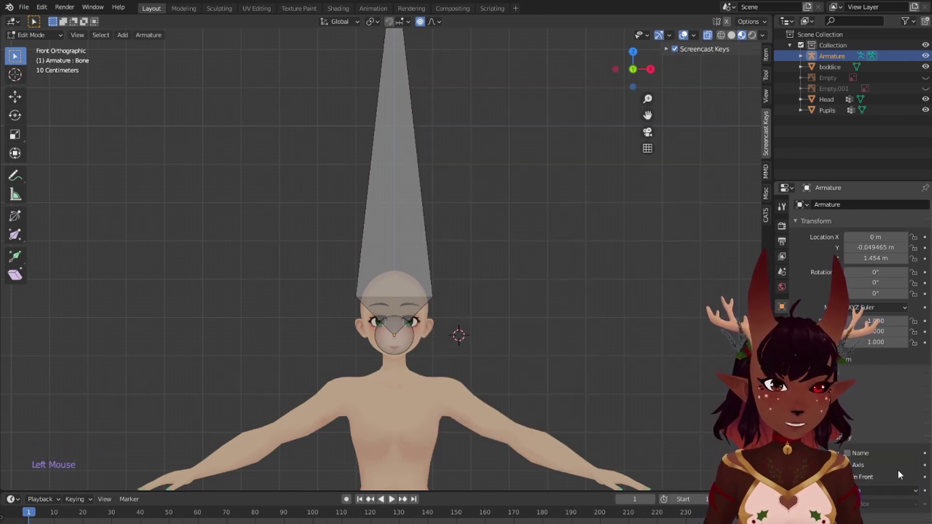
# Step: Try the Bounds display type on the armature in Object Mode, then restore Wire and return to Edit Mode
pyautogui.click(50, 35)
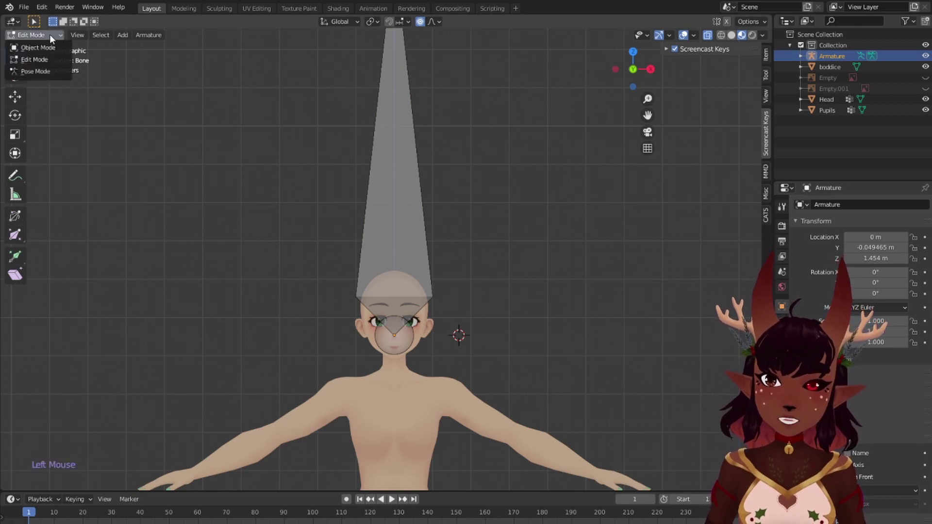
pyautogui.click(45, 44)
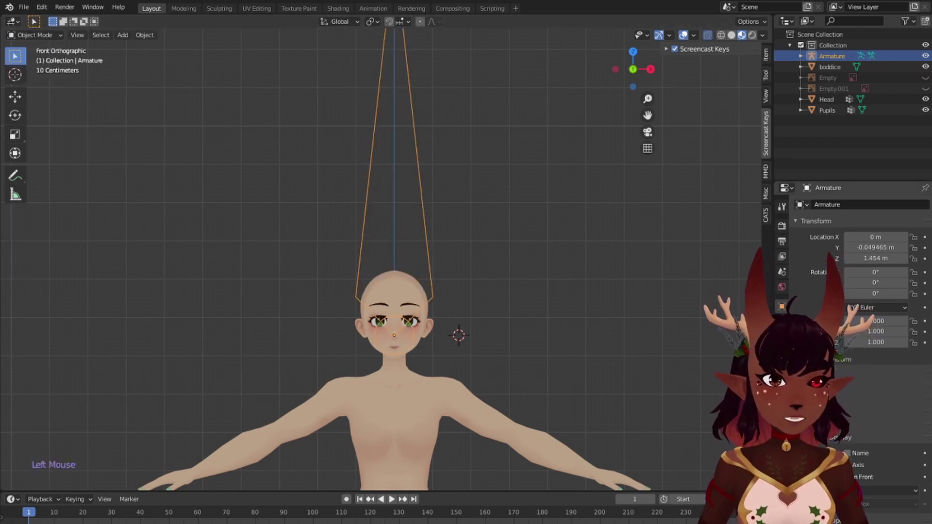
pyautogui.click(863, 490)
pyautogui.click(857, 482)
pyautogui.click(863, 492)
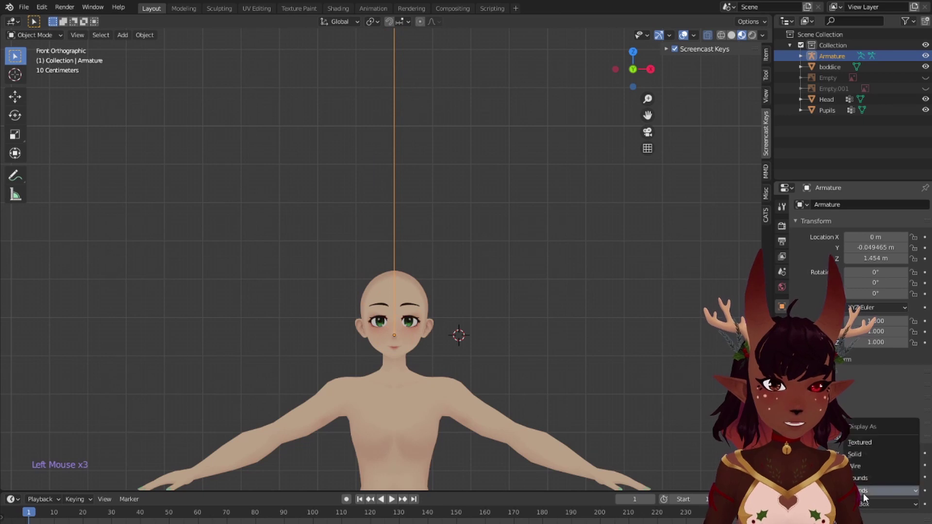
pyautogui.click(862, 467)
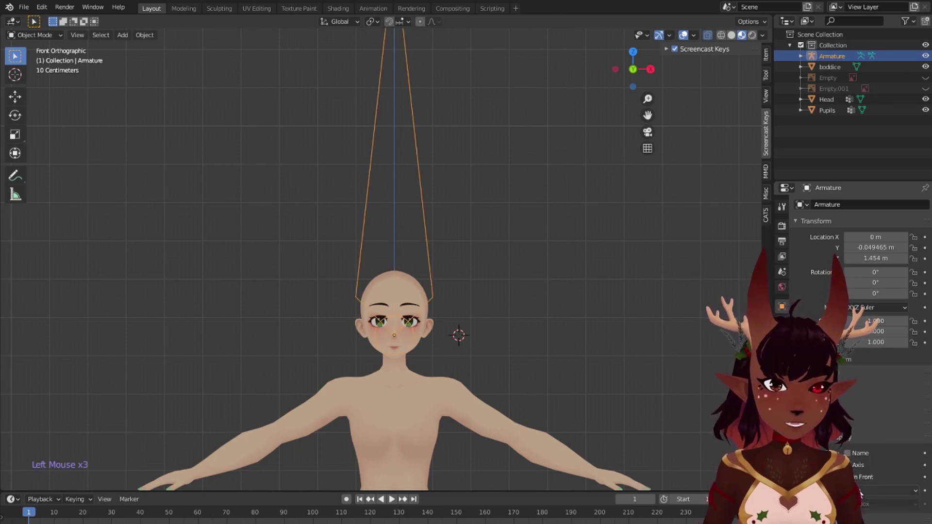
pyautogui.click(49, 35)
pyautogui.click(55, 60)
# Step: Move the whole bone down along Z by about 0.055 m so its base sits at the chin
pyautogui.scroll(3, 433, 299)
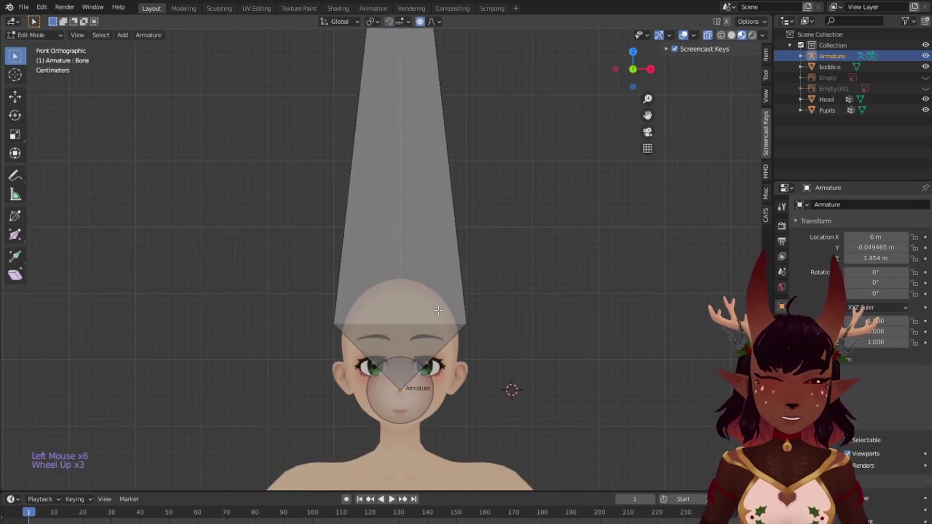
pyautogui.scroll(-1, 420, 262)
pyautogui.rightClick(418, 244)
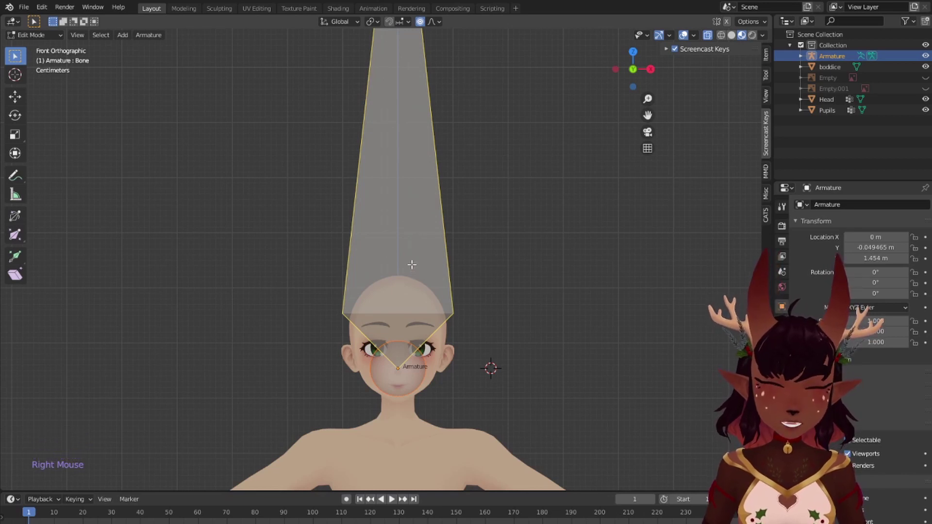
pyautogui.press('g')
pyautogui.press('z')
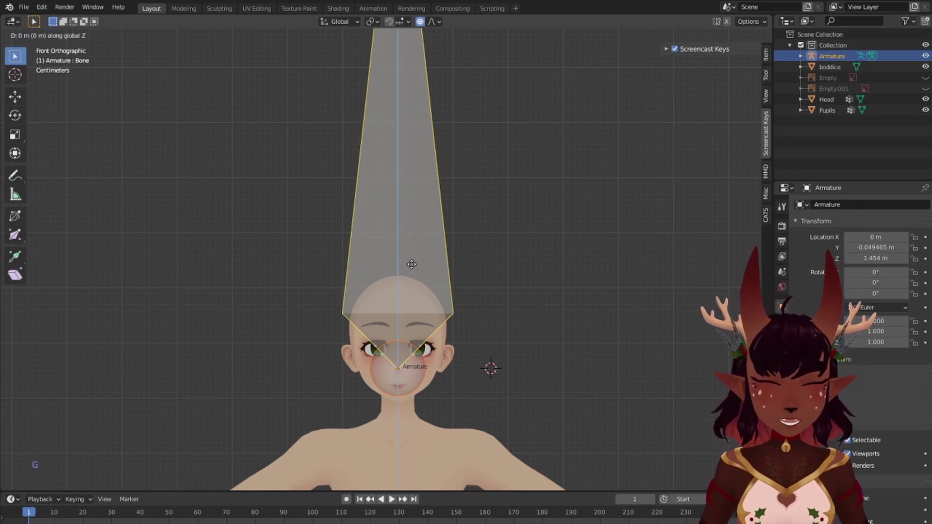
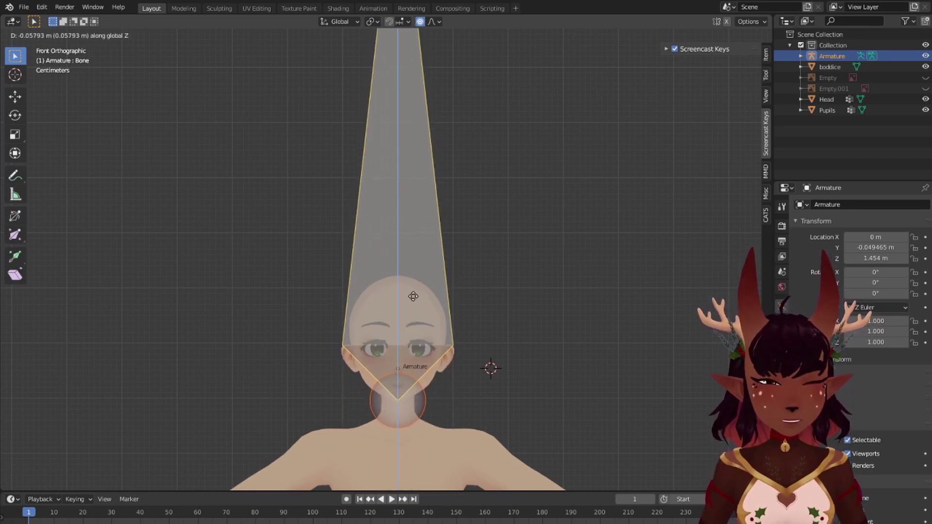
pyautogui.click(413, 294)
# Step: Lower the bone's tip along Z to between the eyes, leaving the bone about 0.12 m long
pyautogui.scroll(-4, 416, 231)
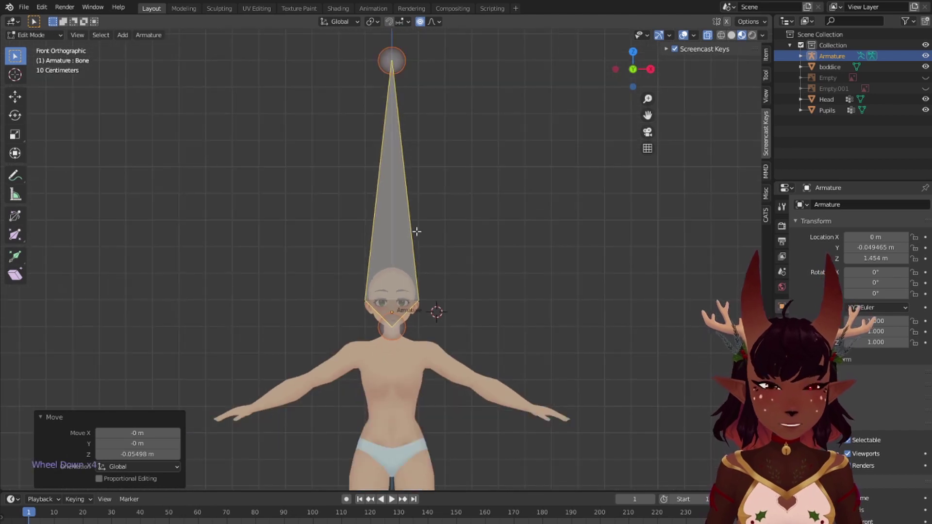
pyautogui.rightClick(390, 64)
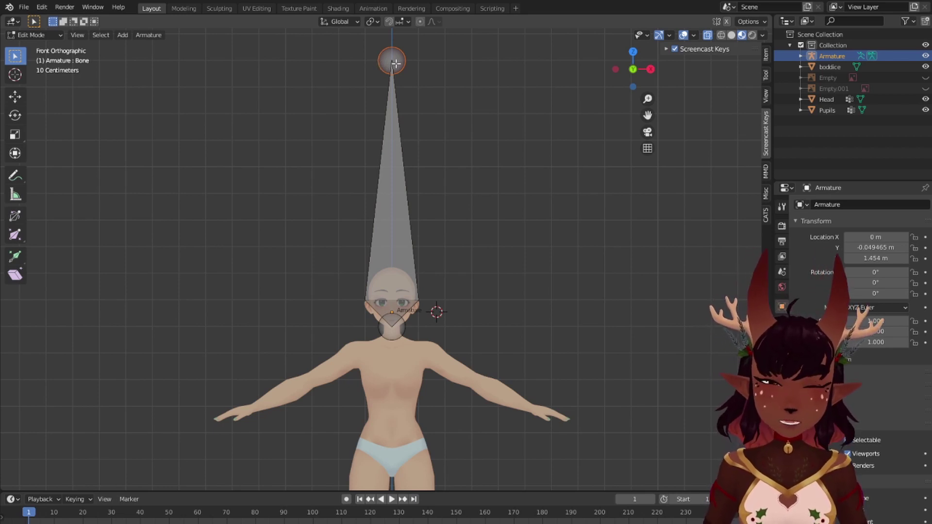
pyautogui.press('g')
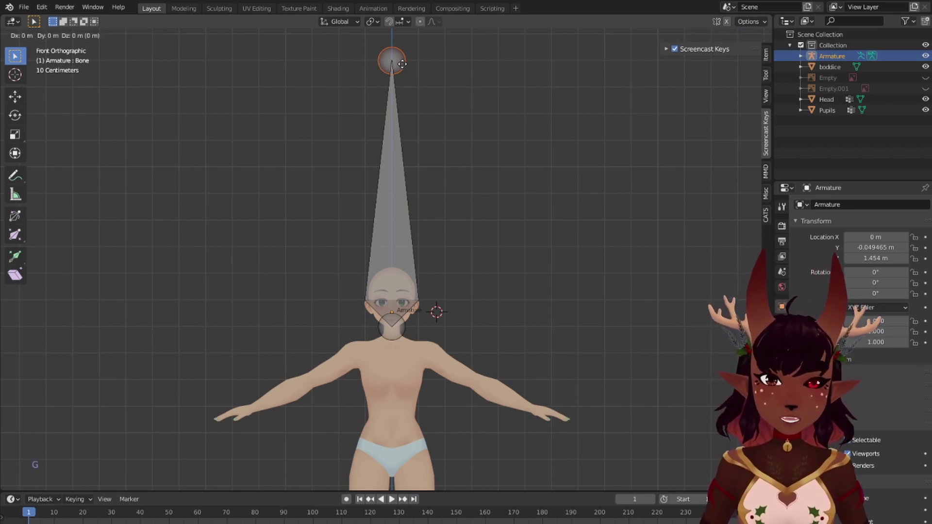
pyautogui.press('z')
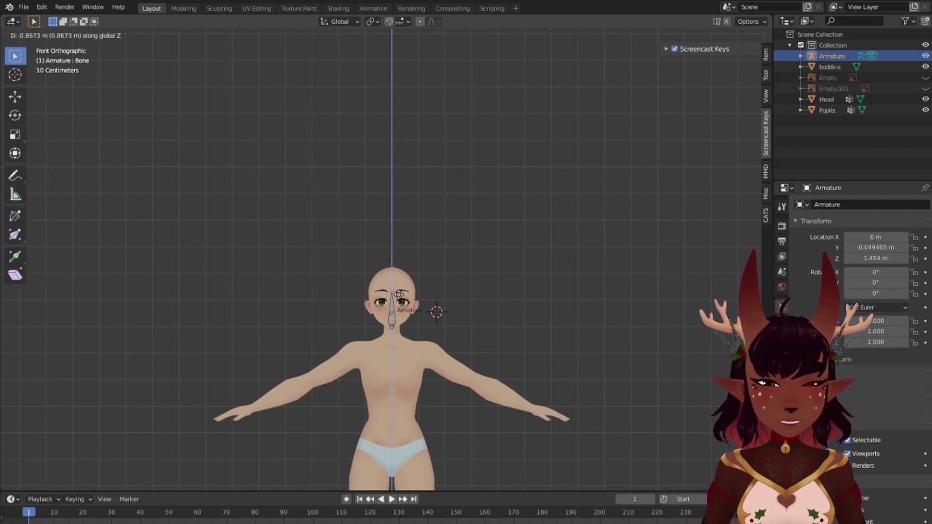
pyautogui.rightClick(399, 295)
# Step: Rename the face bone to Head
pyautogui.scroll(4, 399, 295)
pyautogui.keyDown('shift'); pyautogui.moveTo(399, 295); pyautogui.dragTo(373, 190, button='middle'); pyautogui.keyUp('shift')
pyautogui.scroll(5, 373, 190)
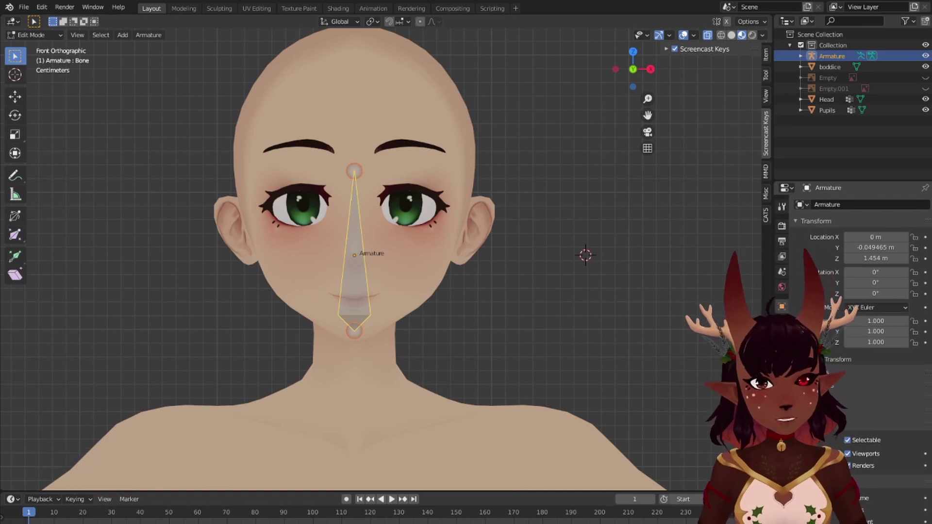
pyautogui.click(781, 353)
pyautogui.click(824, 206)
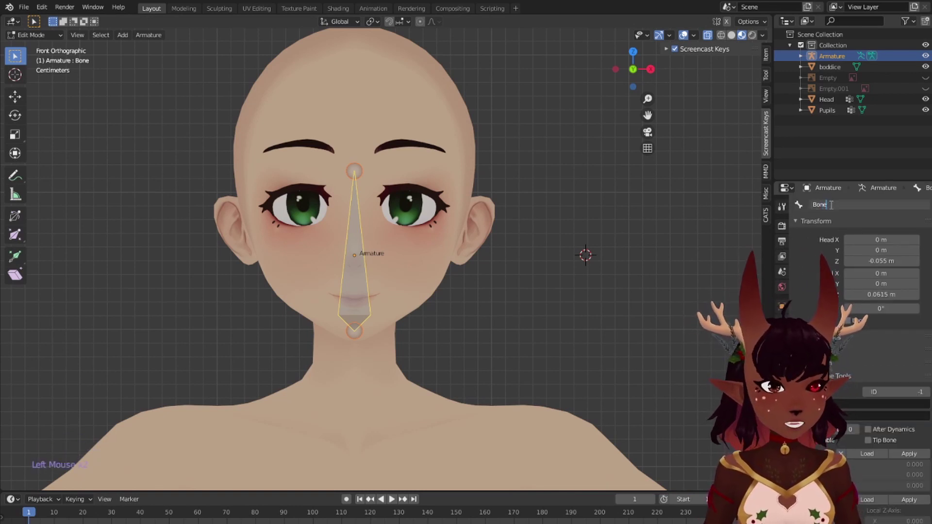
pyautogui.write('Hea')
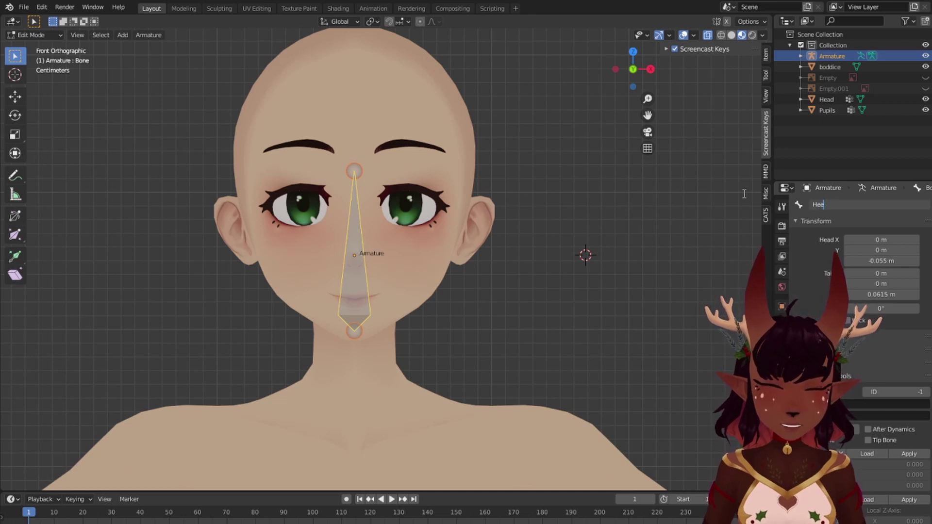
pyautogui.write('d')
pyautogui.press('Return')
# Step: Switch the armature to Object Mode and apply All Transforms, followed by Rotation & Scale
pyautogui.scroll(-5, 743, 193)
pyautogui.click(57, 36)
pyautogui.click(44, 44)
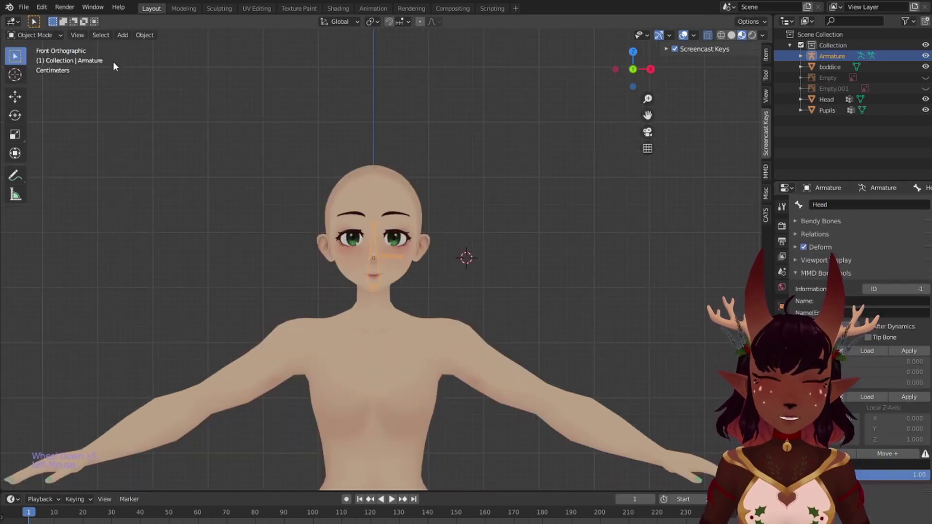
pyautogui.scroll(-5, 393, 373)
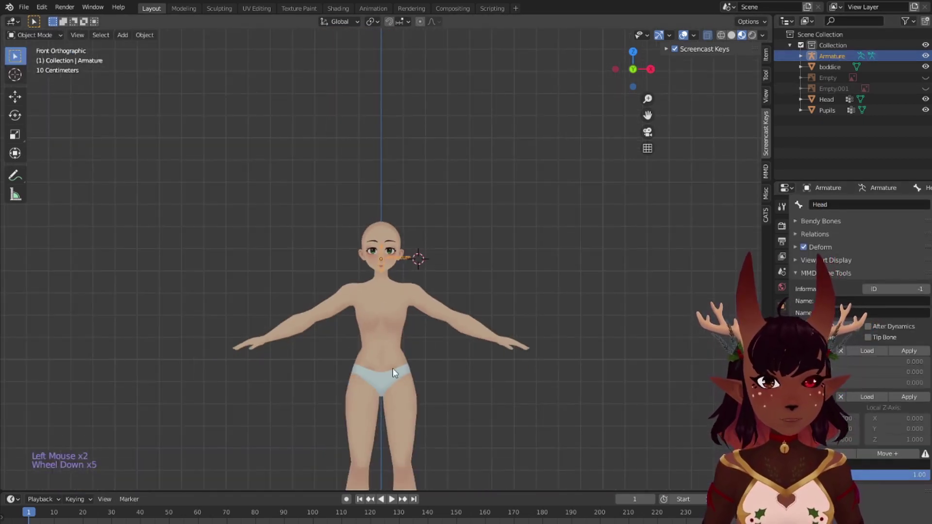
pyautogui.keyDown('shift'); pyautogui.moveTo(393, 373); pyautogui.dragTo(407, 264, button='middle'); pyautogui.keyUp('shift')
pyautogui.hotkey('ctrl', 'a')
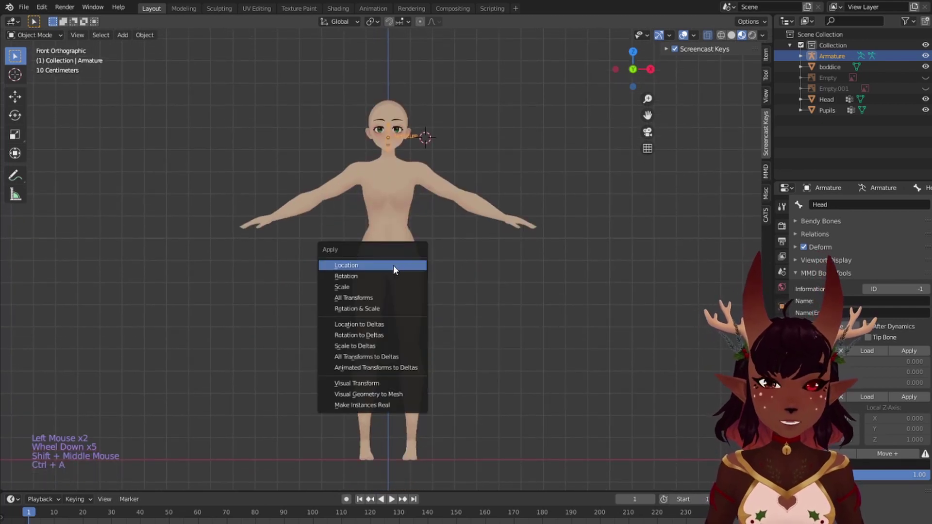
pyautogui.click(357, 297)
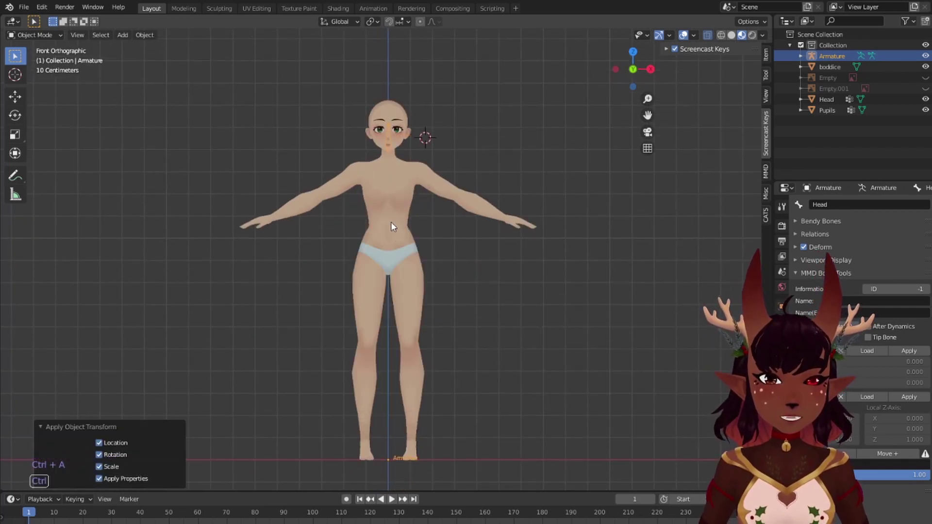
pyautogui.hotkey('ctrl', 'a')
pyautogui.scroll(2, 361, 224)
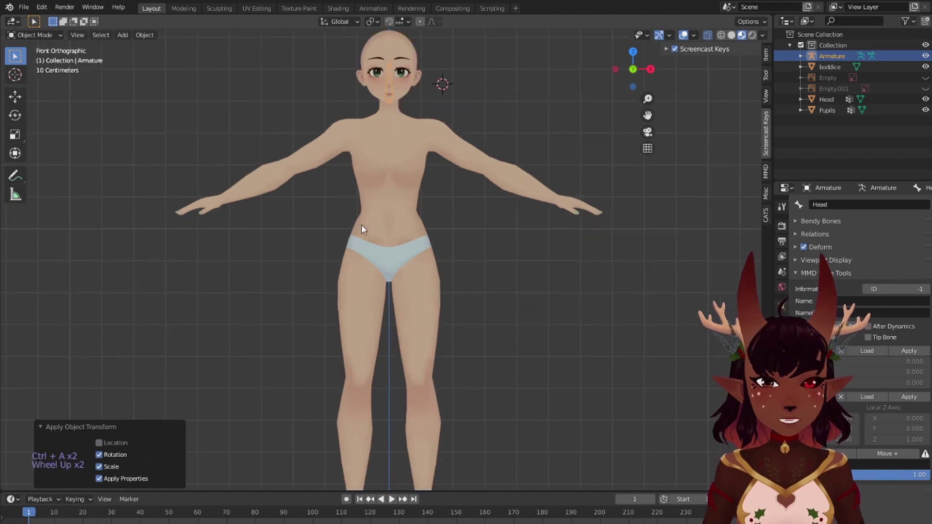
# Step: Return the armature to Edit Mode in front view, add a second bone, and select it
pyautogui.scroll(-3, 362, 228)
pyautogui.press('Tab')
pyautogui.press('KP_1')
pyautogui.hotkey('shift', 'a')
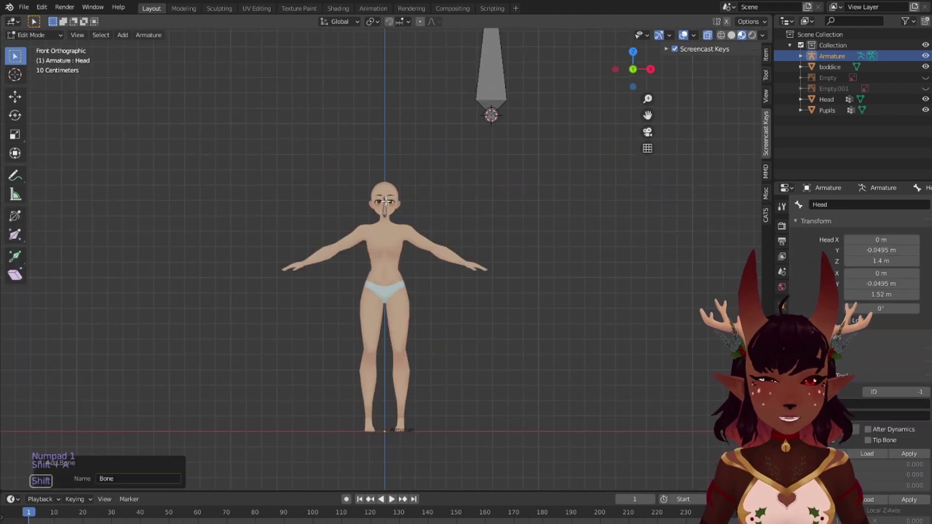
pyautogui.rightClick(496, 76)
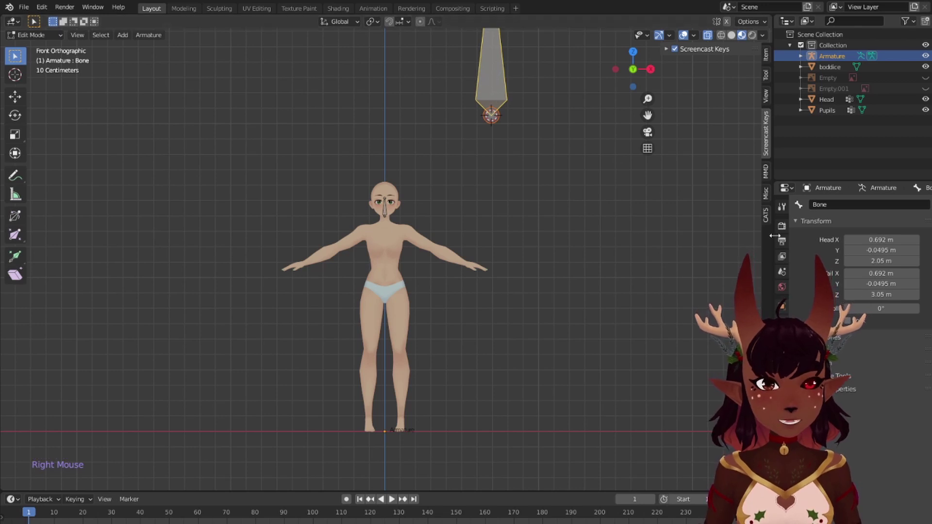
# Step: Centre the new bone by setting both its Head X and Tail X to 0 m
pyautogui.click(873, 240)
pyautogui.write('0')
pyautogui.press('Return')
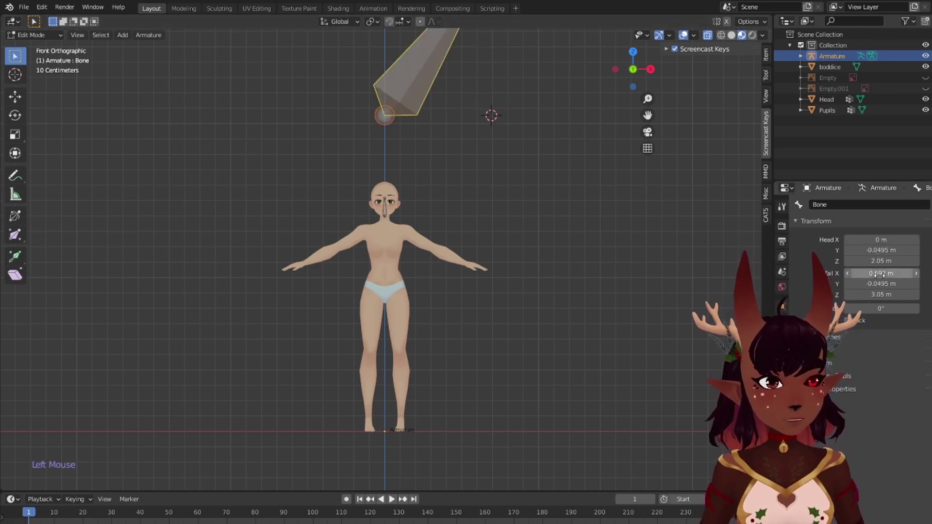
pyautogui.doubleClick(879, 273)
pyautogui.write('0')
pyautogui.press('Return')
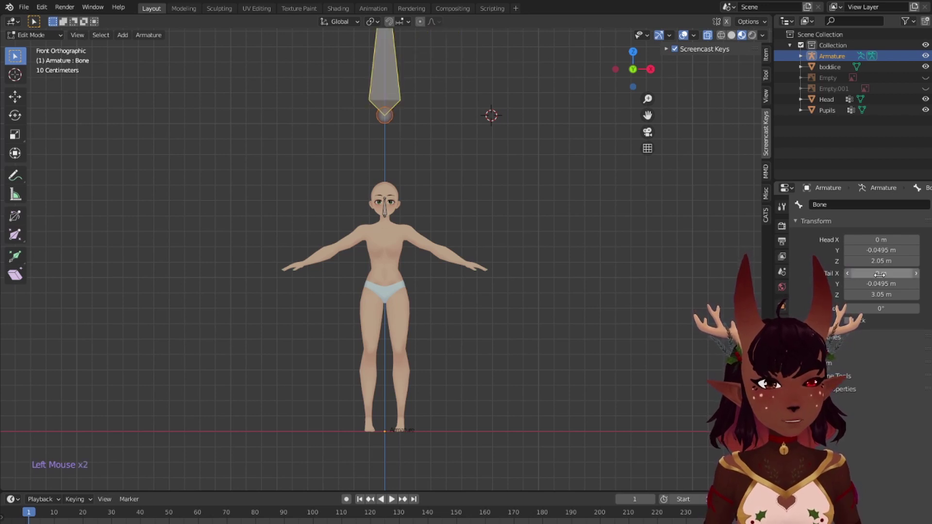
# Step: Move the new bone down along Z by about 1.14 m so its base sits at the pelvis
pyautogui.rightClick(388, 78)
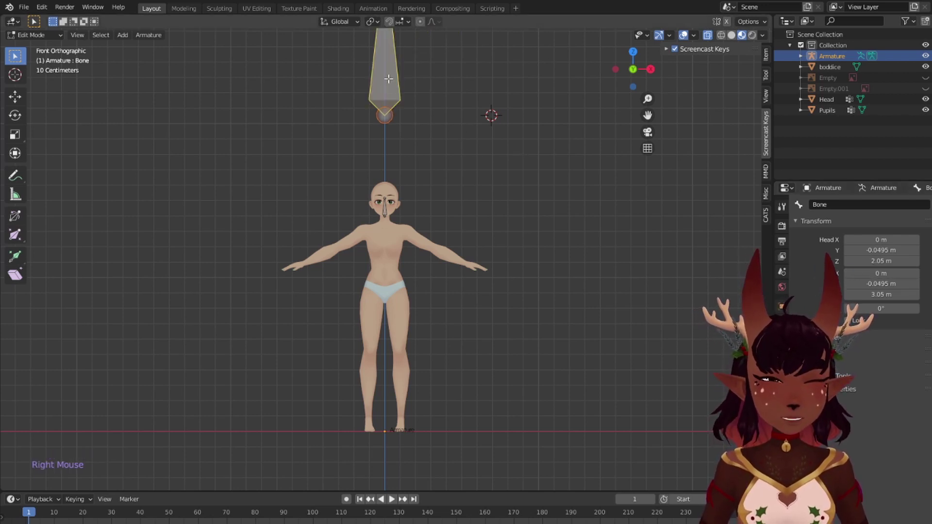
pyautogui.press('g')
pyautogui.press('z')
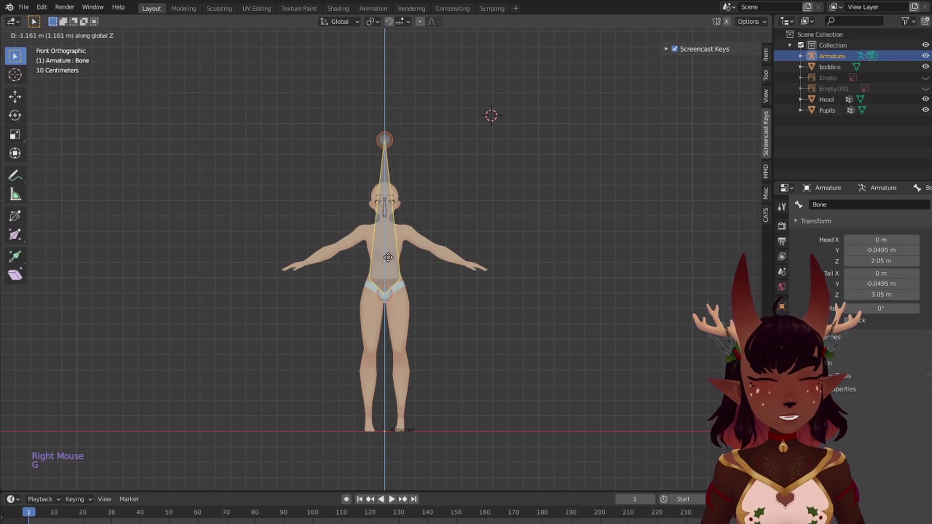
pyautogui.click(387, 258)
pyautogui.scroll(6, 384, 255)
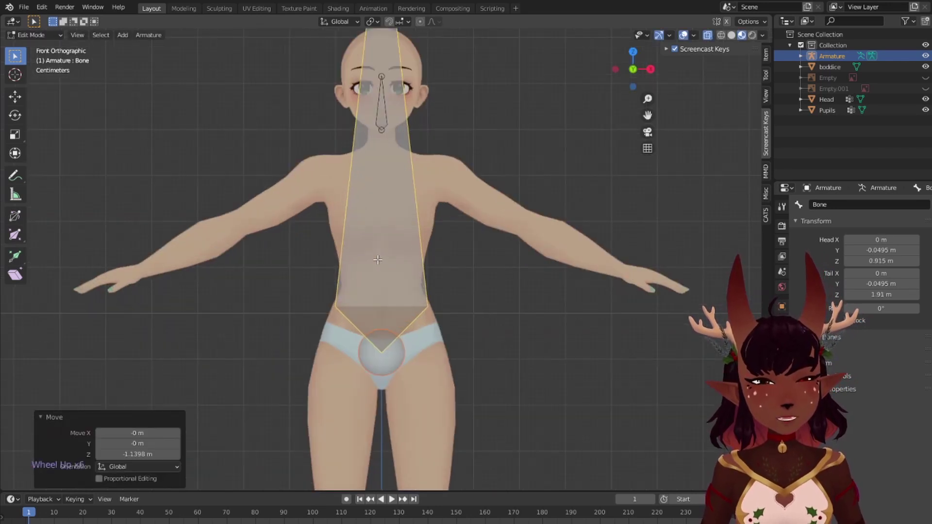
# Step: Shorten the pelvis bone by lowering its tail along Z by about 0.85 m and a further 0.013 m
pyautogui.scroll(-4, 381, 247)
pyautogui.rightClick(384, 80)
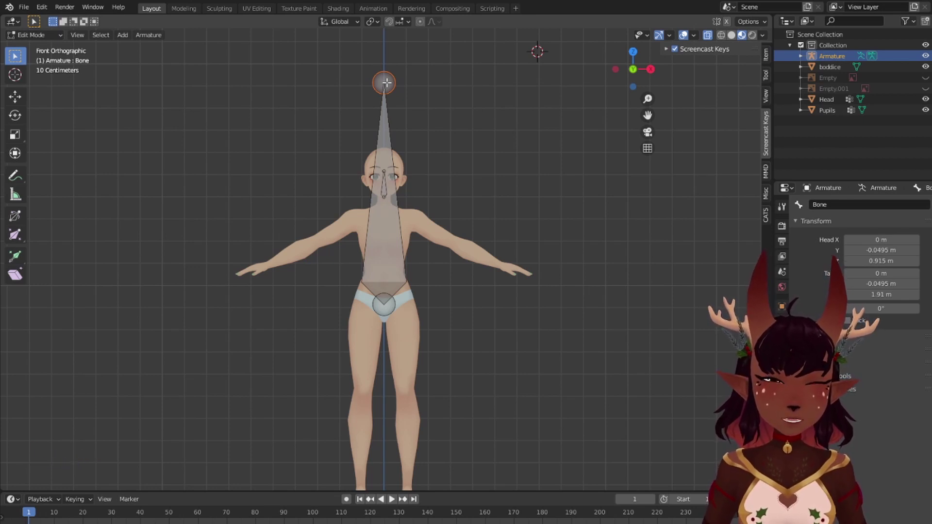
pyautogui.press('g')
pyautogui.press('z')
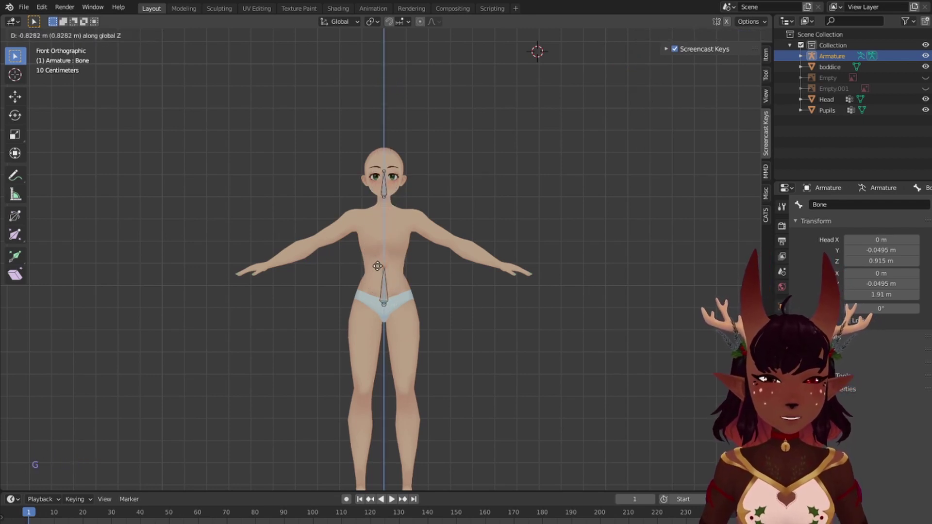
pyautogui.click(378, 273)
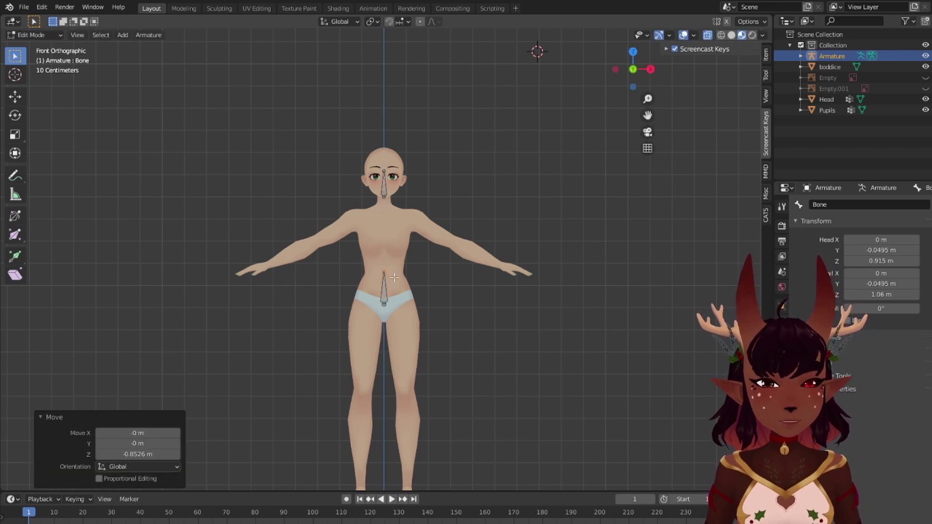
pyautogui.scroll(6, 394, 277)
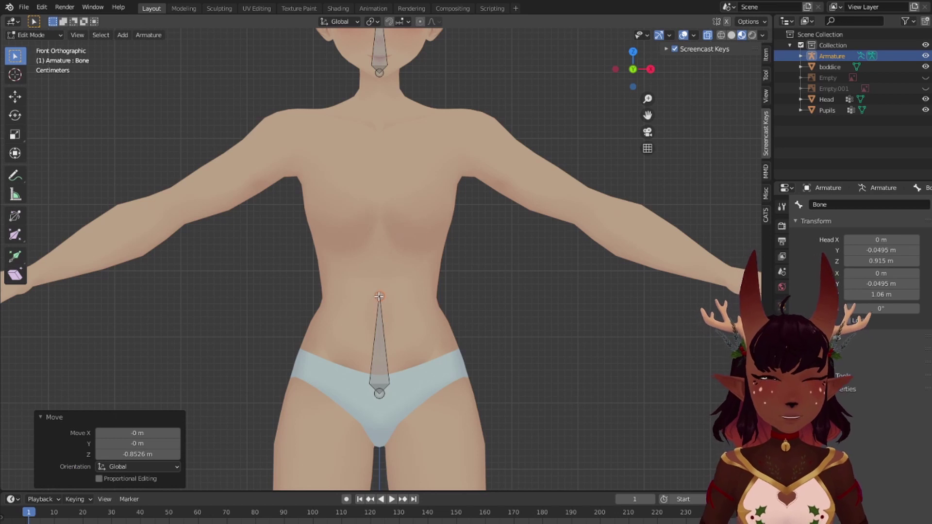
pyautogui.press('g')
pyautogui.click(378, 304)
# Step: Extrude three bones straight up from the pelvis bone's tail, about 0.137 m, 0.136 m and 0.076 m long, reaching the Head bone's base
pyautogui.press('e')
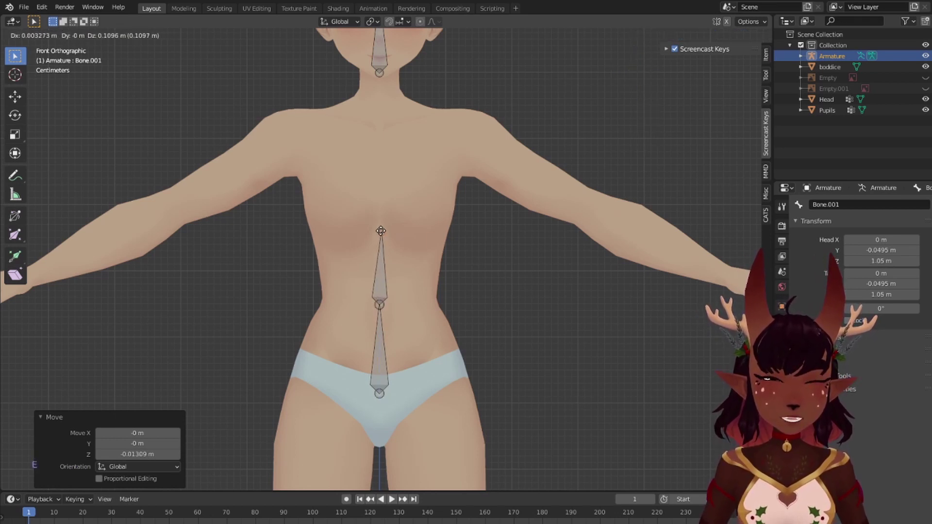
pyautogui.press('z')
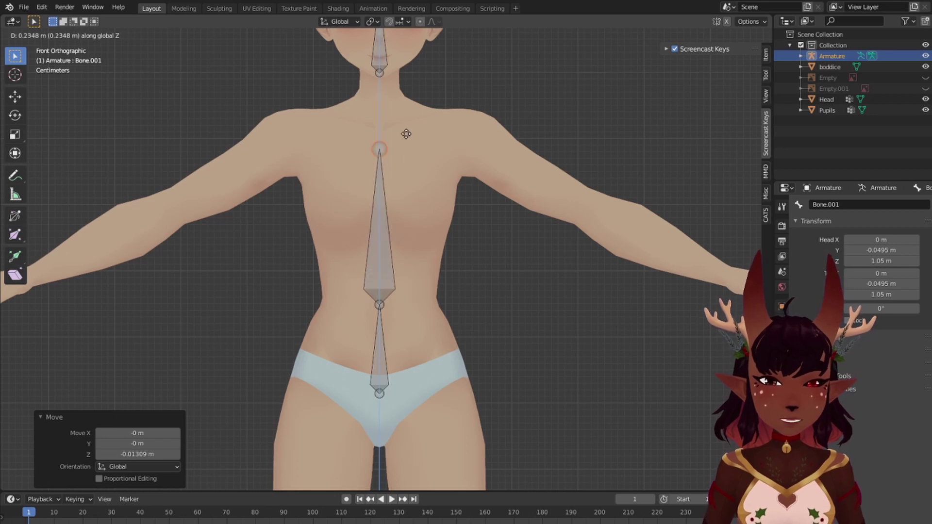
pyautogui.click(403, 213)
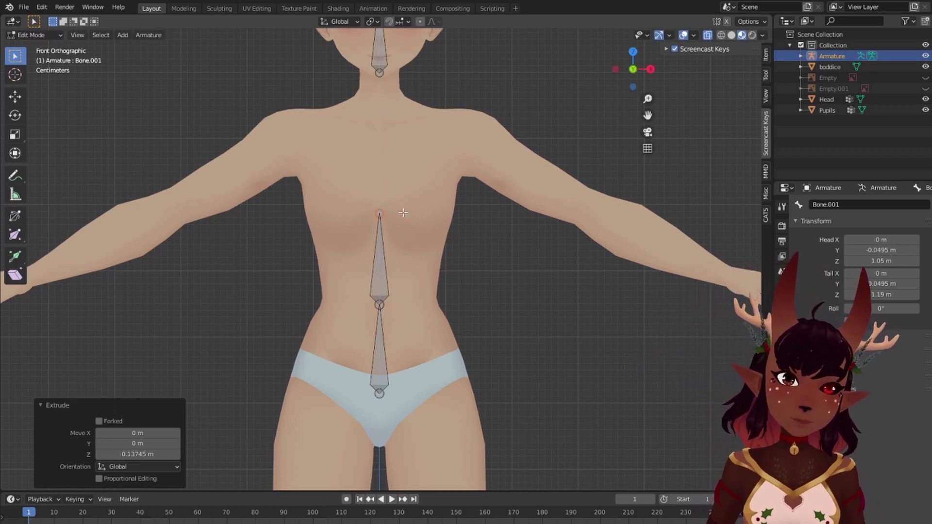
pyautogui.press('e')
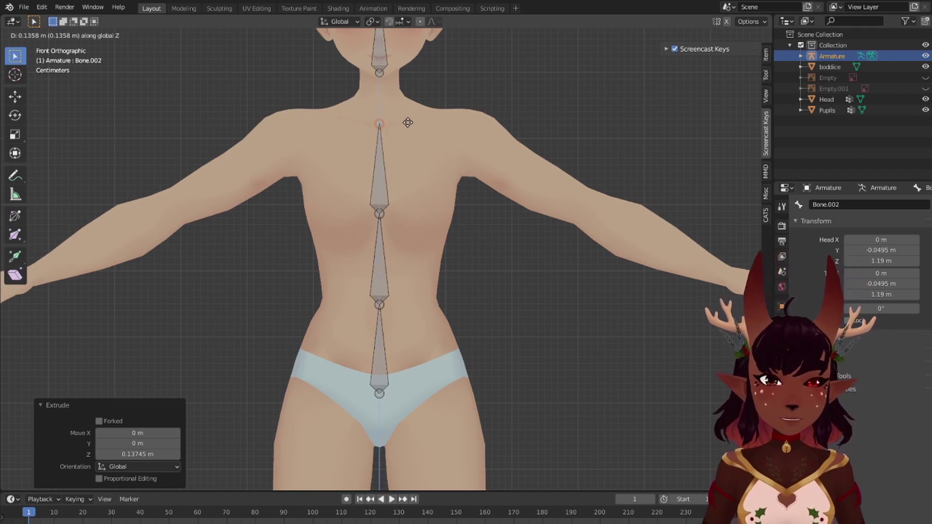
pyautogui.click(408, 123)
pyautogui.press('e')
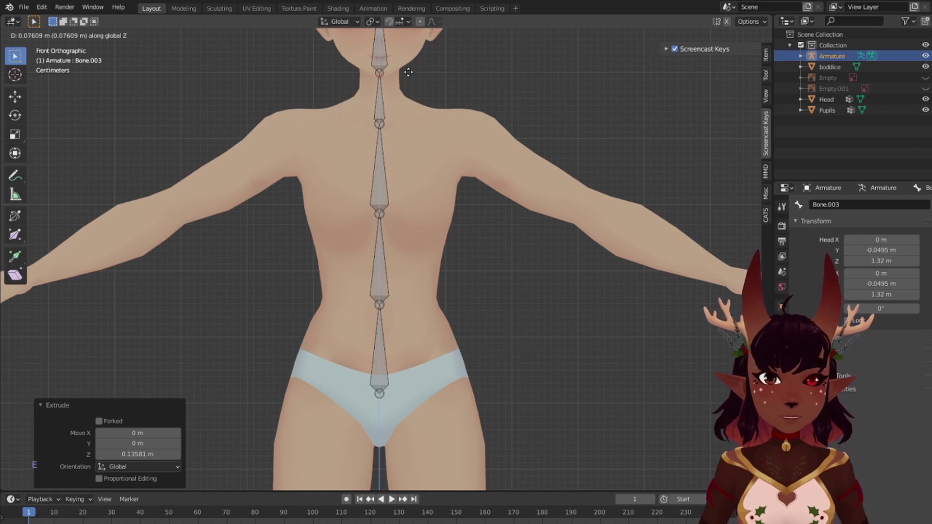
pyautogui.rightClick(408, 72)
# Step: Select the pelvis bone and rename it Hips
pyautogui.scroll(2, 408, 73)
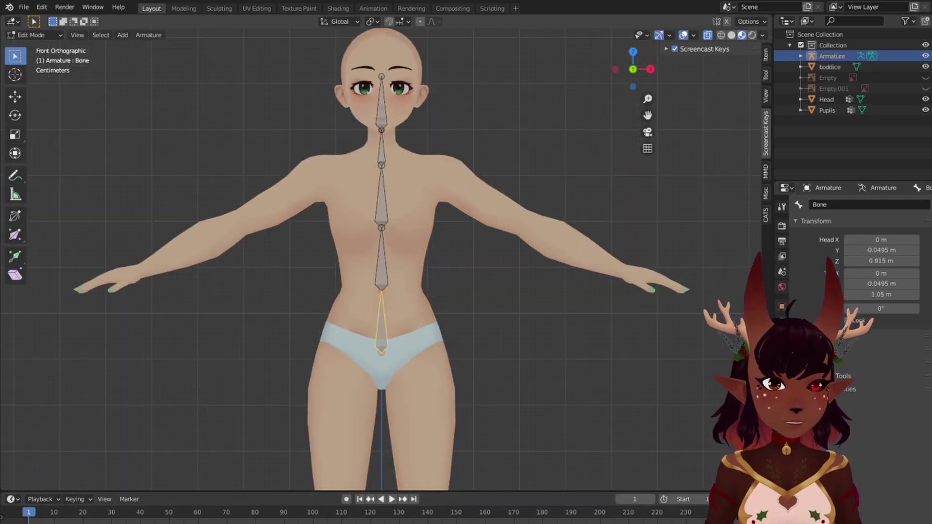
pyautogui.click(819, 204)
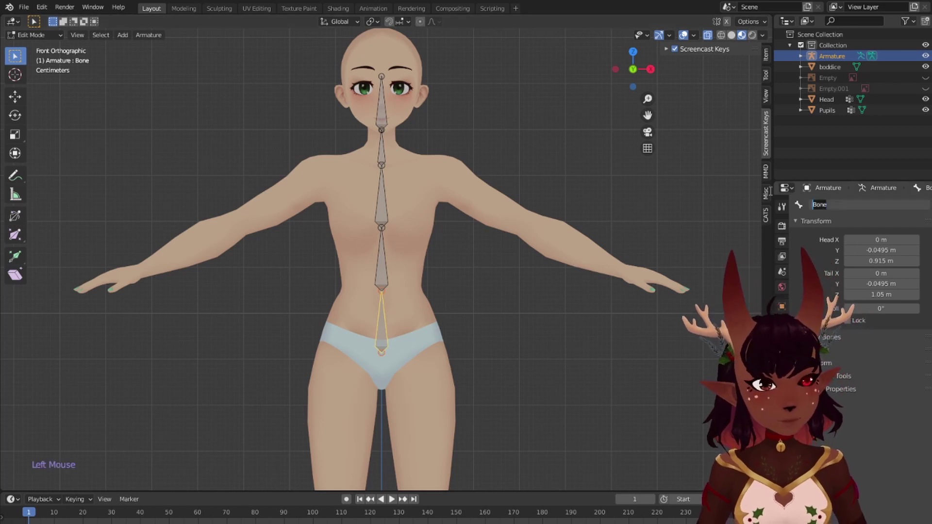
pyautogui.write('H')
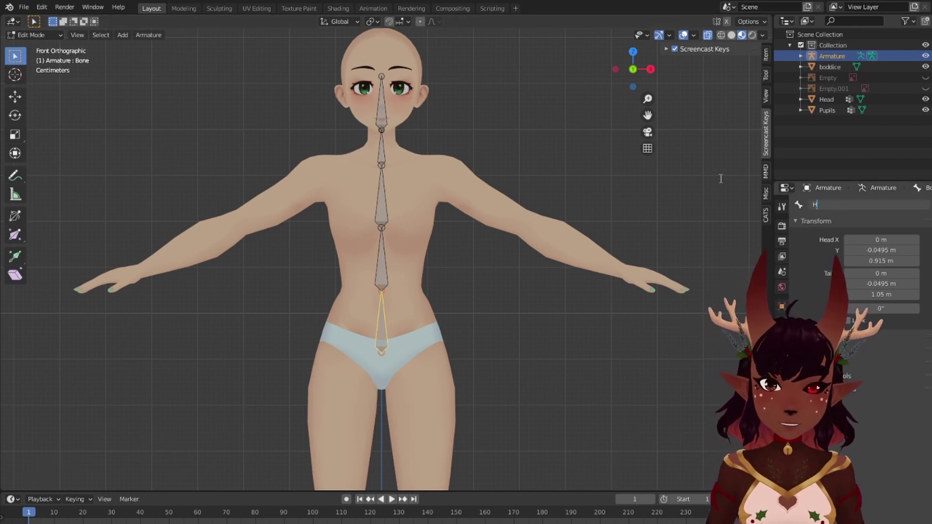
pyautogui.write('ips')
pyautogui.press('Return')
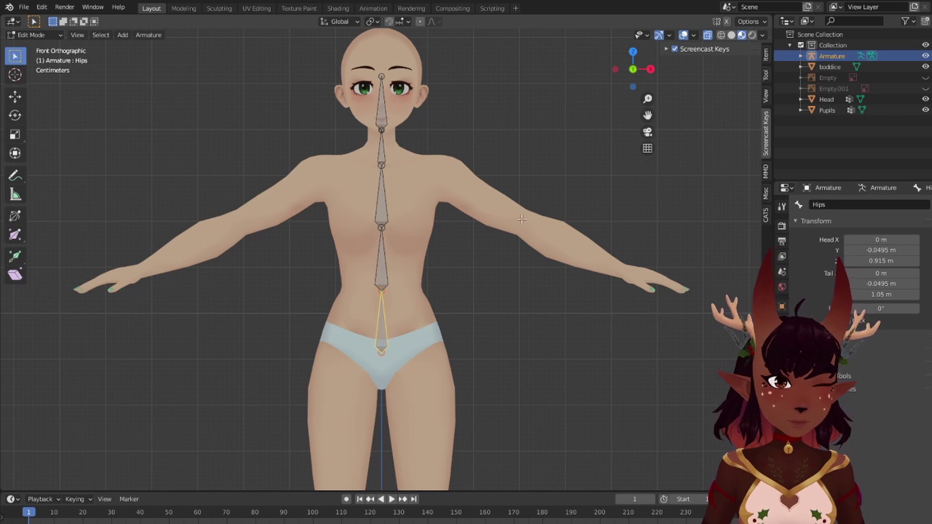
# Step: Rename the bone directly above the hips as Spine
pyautogui.rightClick(387, 264)
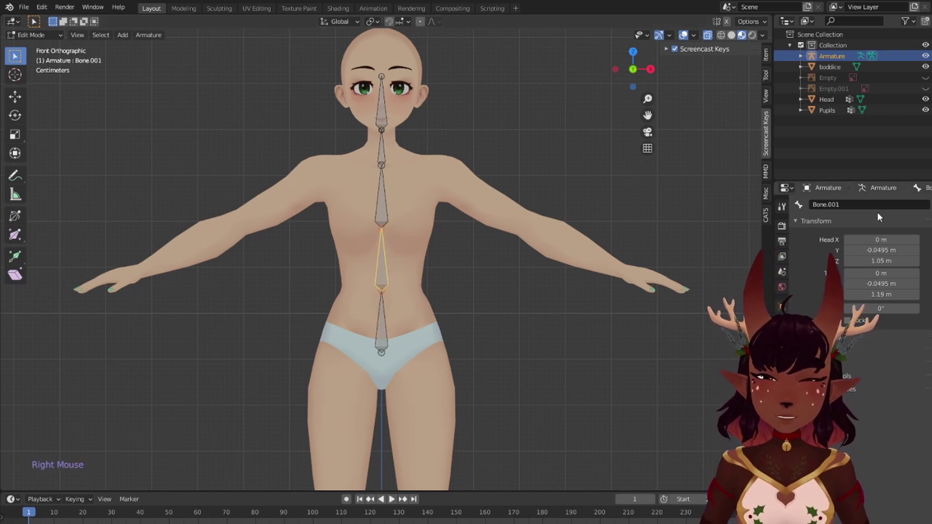
pyautogui.click(848, 201)
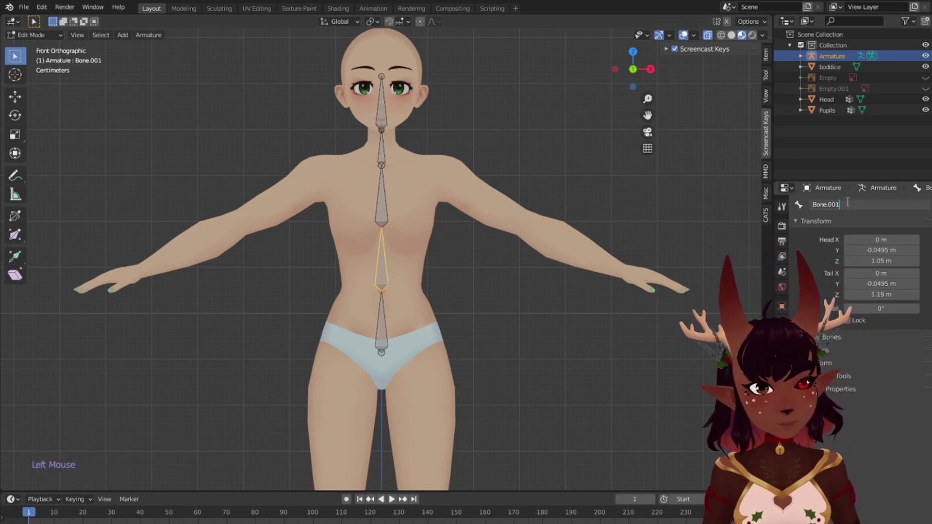
pyautogui.moveTo(847, 201); pyautogui.dragTo(780, 201)
pyautogui.write('Spine')
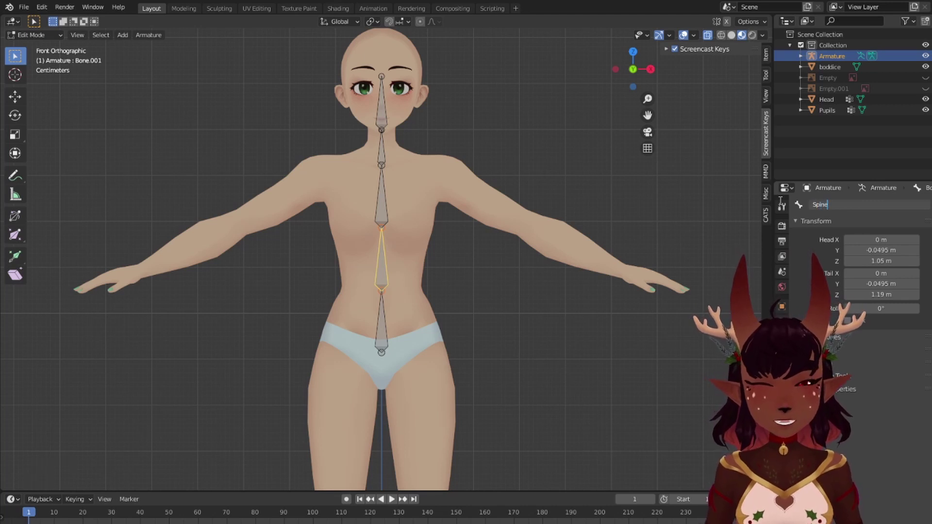
pyautogui.press('Return')
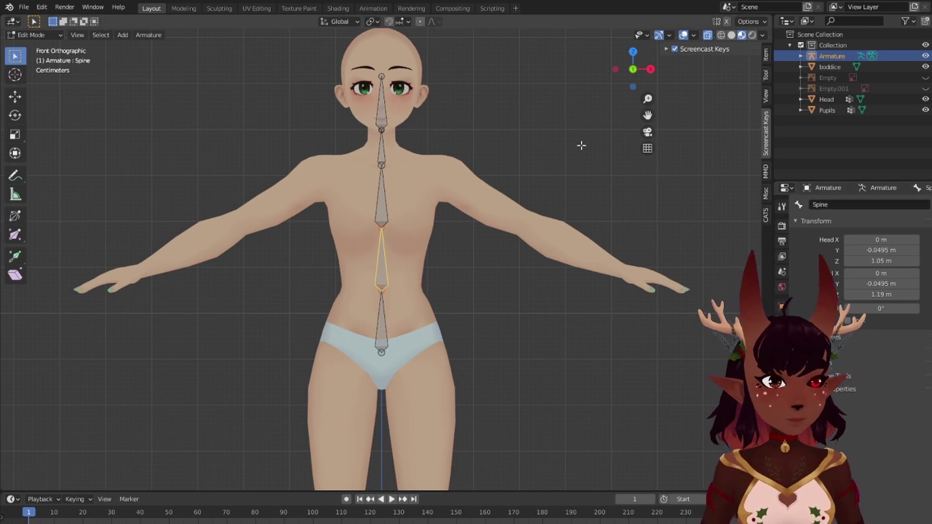
# Step: Rename the upper torso bone, between the spine and neck bones, as Chest
pyautogui.rightClick(381, 194)
pyautogui.rightClick(382, 194)
pyautogui.rightClick(381, 194)
pyautogui.click(830, 204)
pyautogui.moveTo(831, 204); pyautogui.dragTo(734, 200)
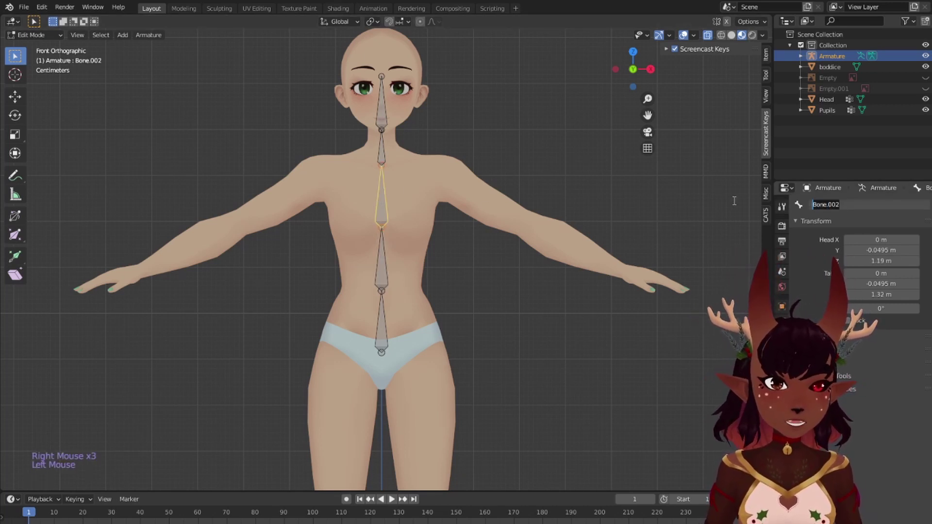
pyautogui.write('Che')
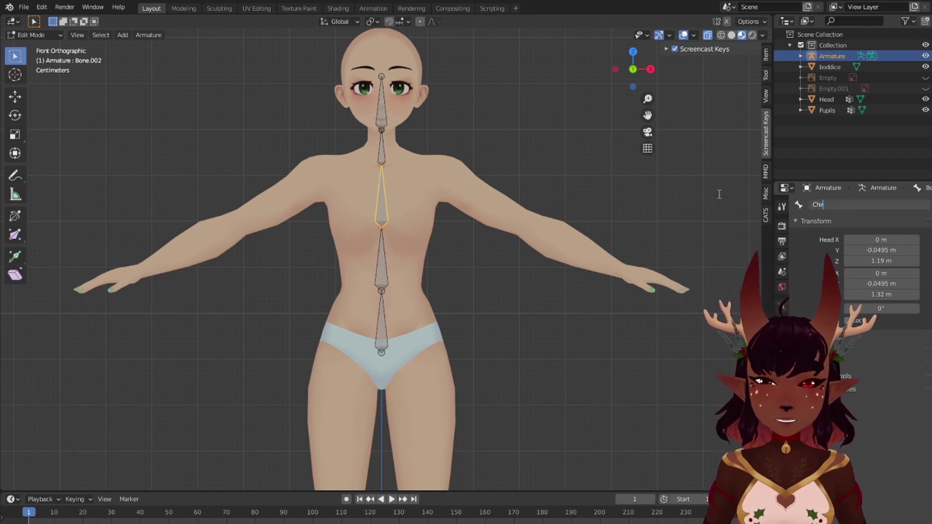
pyautogui.write('st')
pyautogui.press('Return')
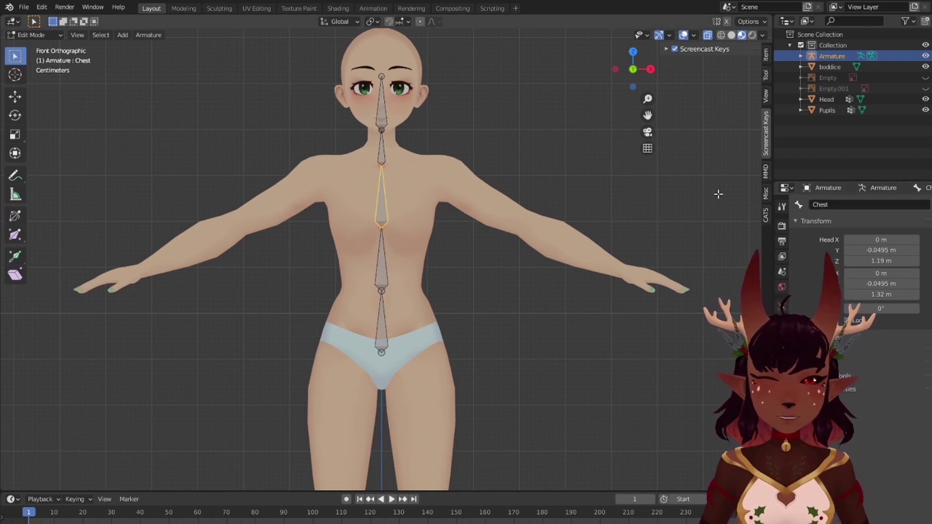
# Step: Rename the short bone between the chest and the head as Neck
pyautogui.rightClick(381, 151)
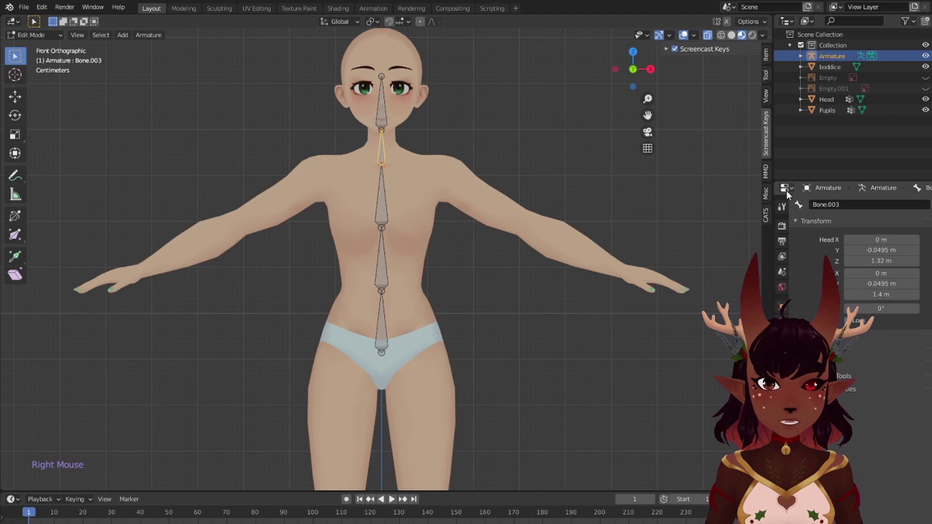
pyautogui.click(819, 204)
pyautogui.write('Ne')
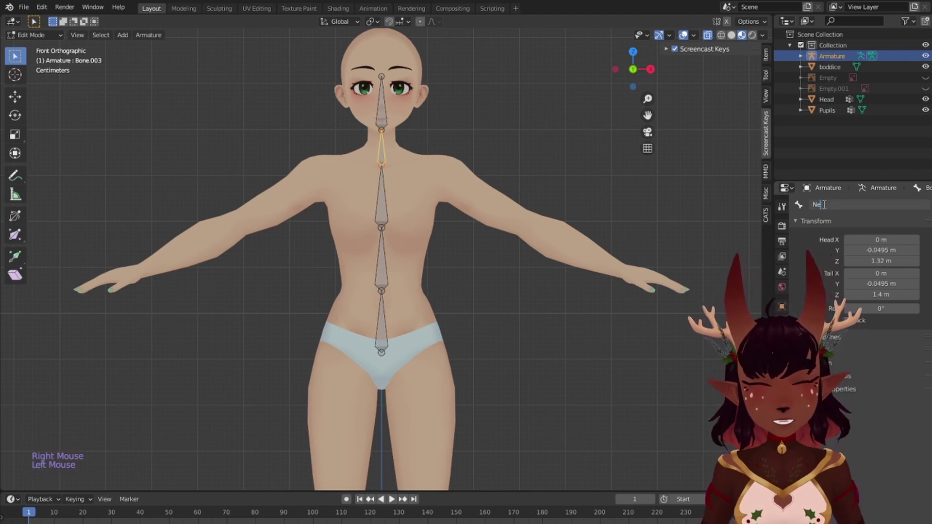
pyautogui.write('ck')
pyautogui.press('Return')
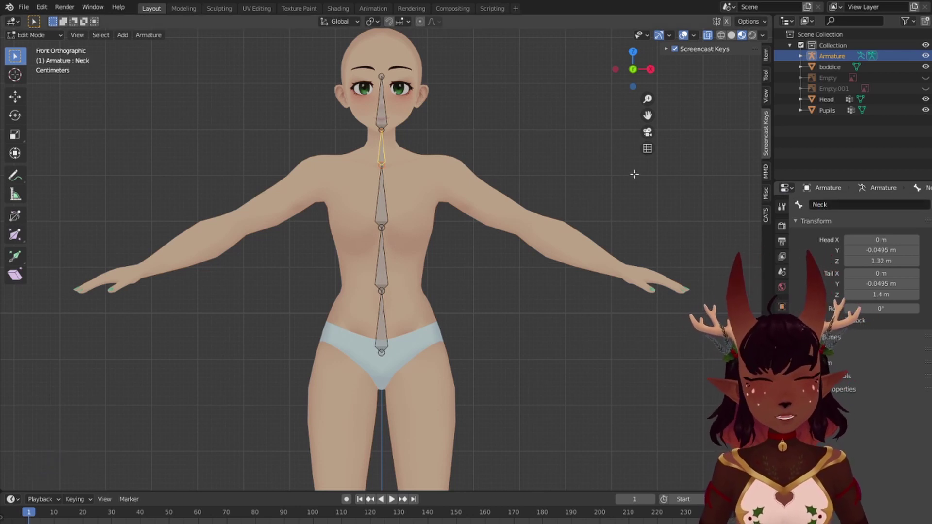
# Step: Parent the Head bone to the Neck bone with the Connected option and deselect all bones
pyautogui.scroll(4, 423, 130)
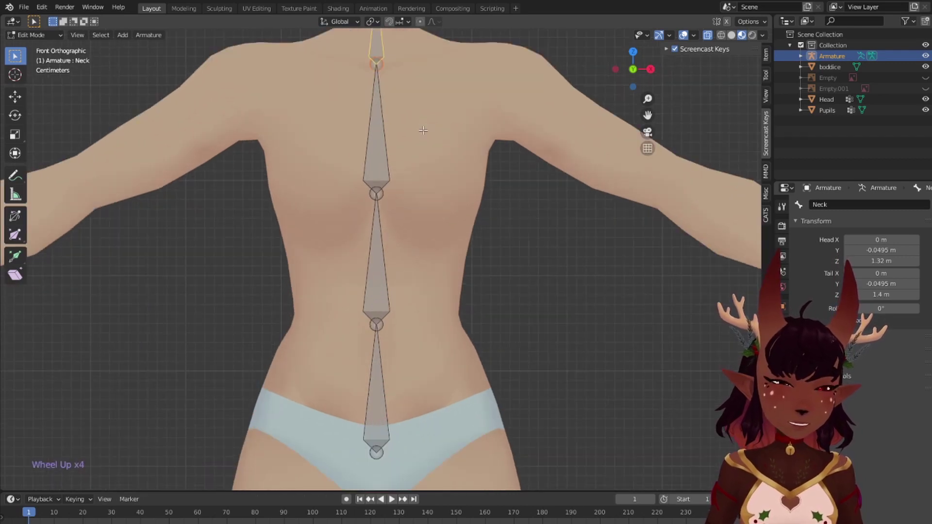
pyautogui.scroll(-2, 423, 130)
pyautogui.keyDown('shift'); pyautogui.moveTo(423, 99); pyautogui.dragTo(418, 320, button='middle'); pyautogui.keyUp('shift')
pyautogui.scroll(10, 413, 263)
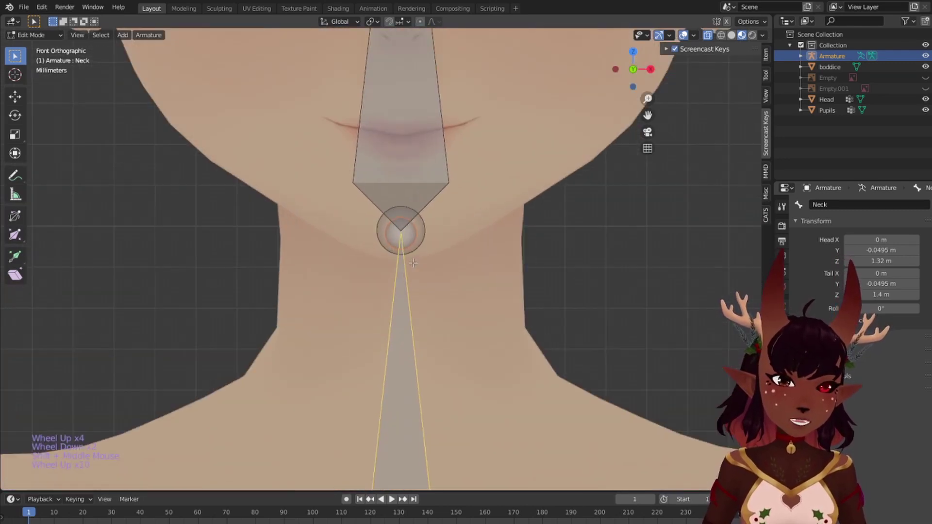
pyautogui.scroll(-3, 405, 280)
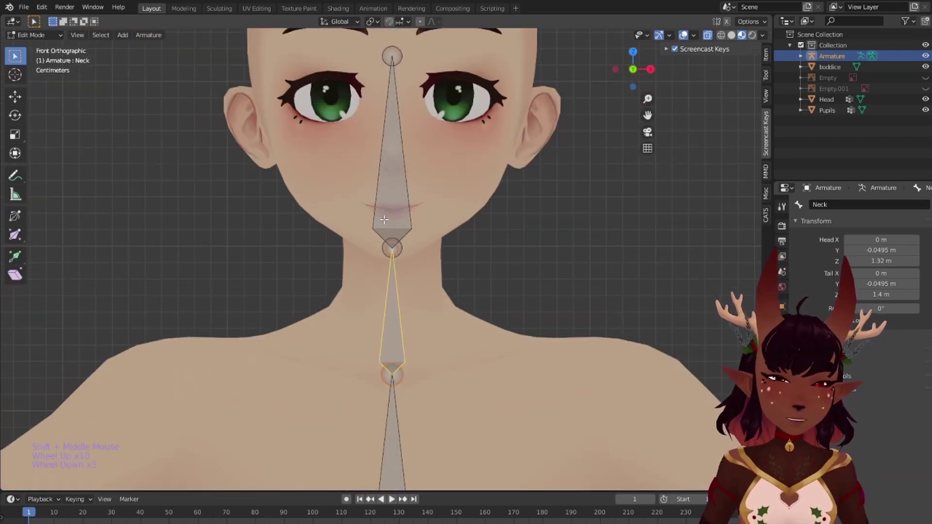
pyautogui.rightClick(384, 220)
pyautogui.keyDown('shift'); pyautogui.rightClick(393, 318); pyautogui.keyUp('shift')
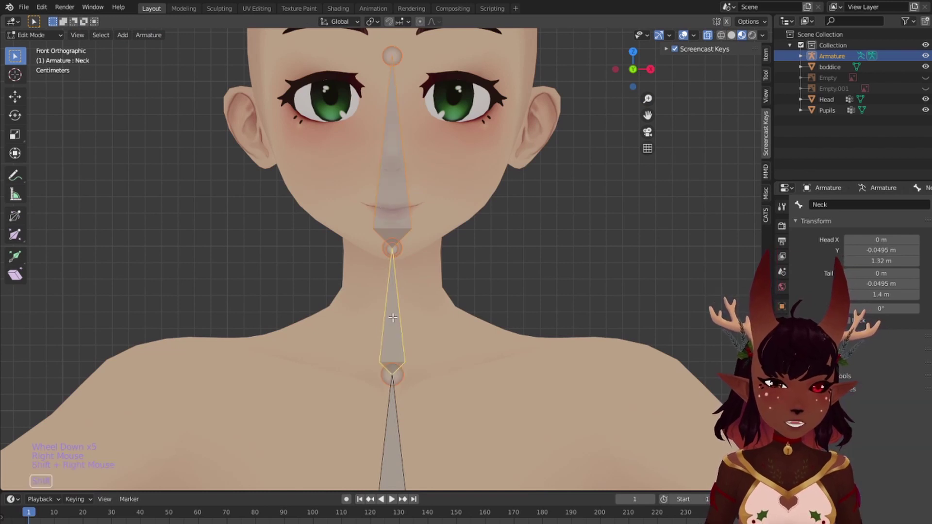
pyautogui.hotkey('ctrl', 'p')
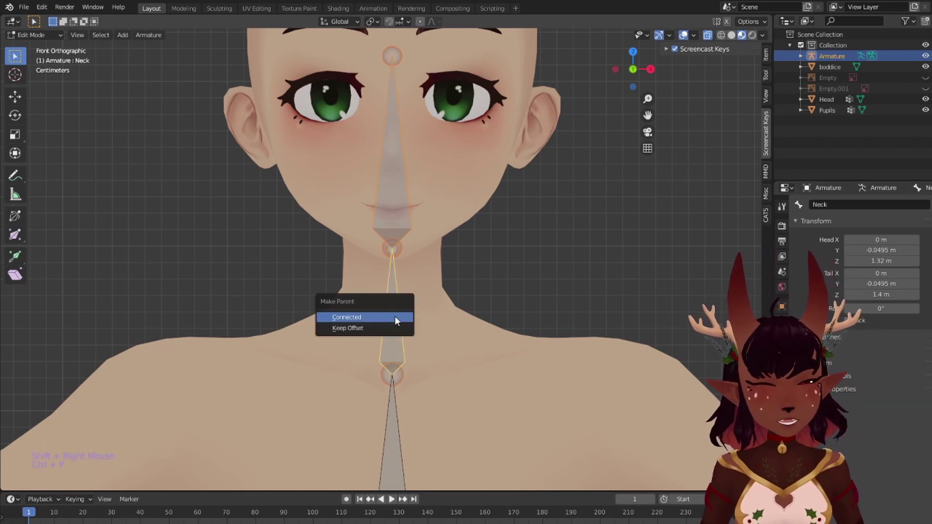
pyautogui.click(368, 317)
pyautogui.scroll(-6, 346, 317)
pyautogui.press('a')
pyautogui.press('a')
pyautogui.press('a')
# Step: In the right side view, raise the joint between the Neck and Head bones along Z by about 0.024 m
pyautogui.scroll(-5, 346, 318)
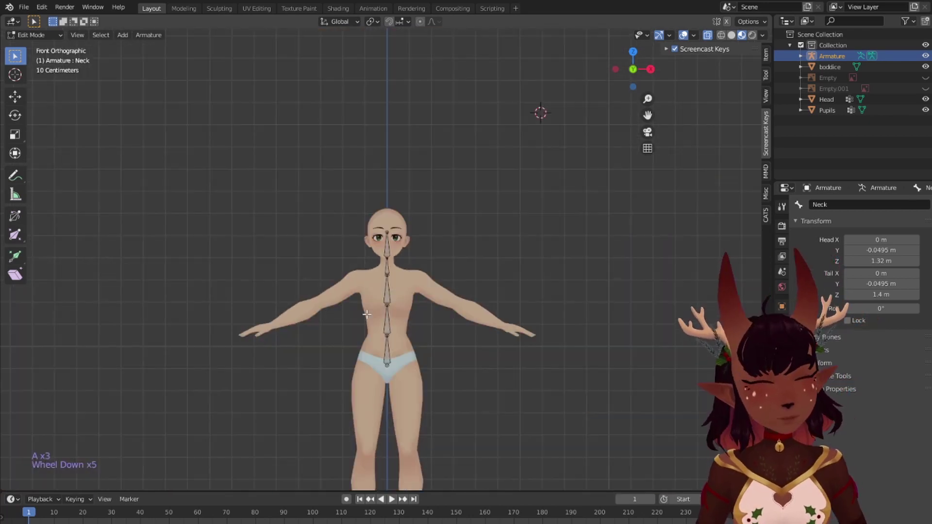
pyautogui.press('KP_3')
pyautogui.scroll(6, 495, 278)
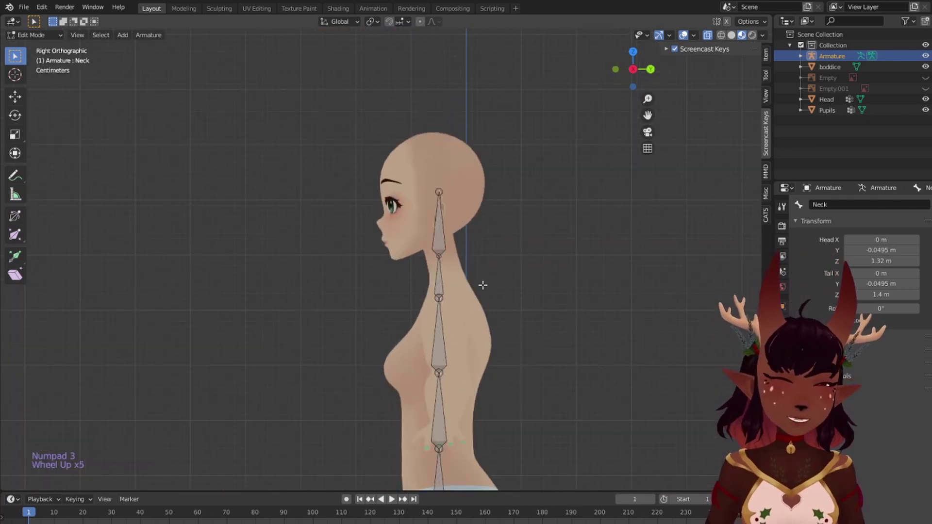
pyautogui.keyDown('shift'); pyautogui.moveTo(500, 281); pyautogui.dragTo(437, 261, button='middle'); pyautogui.keyUp('shift')
pyautogui.scroll(2, 390, 224)
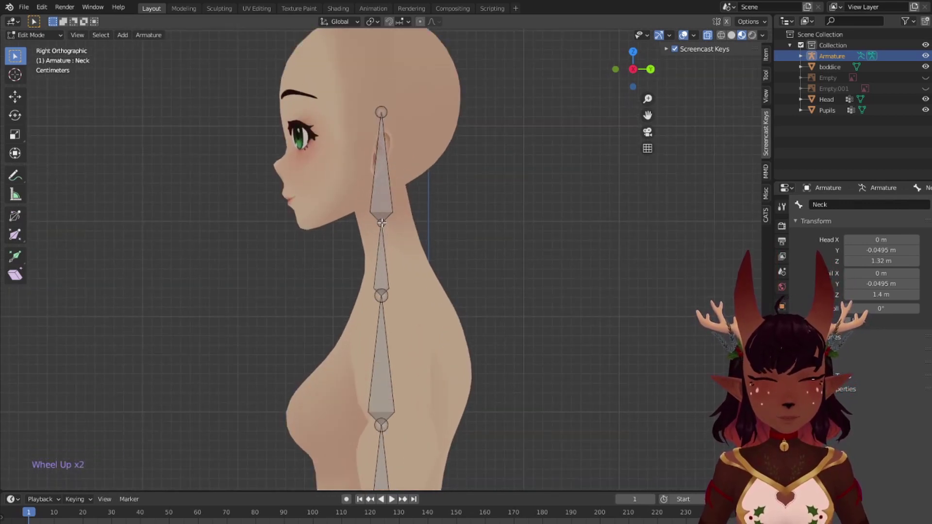
pyautogui.rightClick(382, 224)
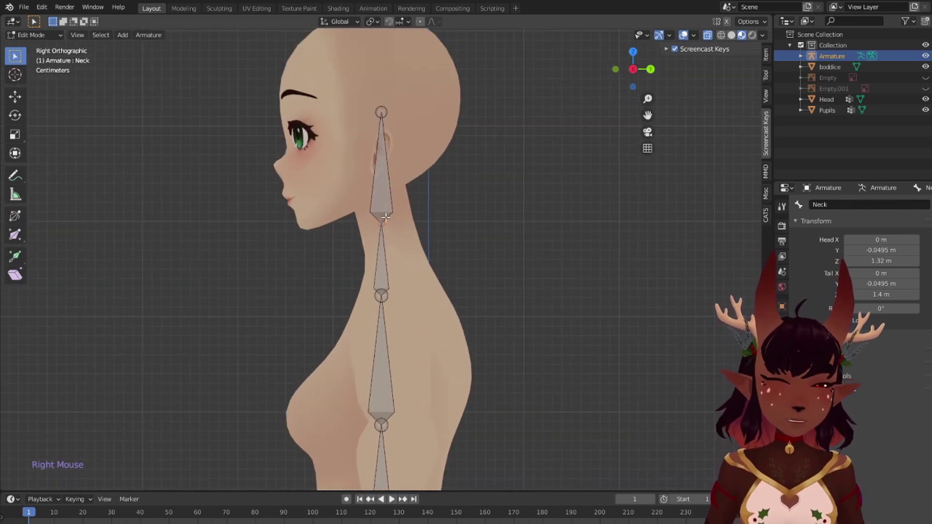
pyautogui.press('g')
pyautogui.press('z')
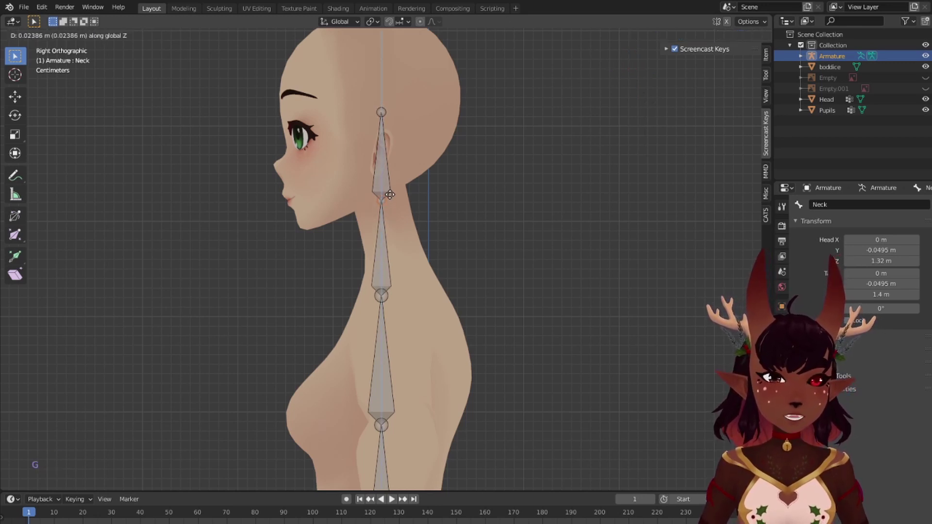
pyautogui.click(390, 195)
# Step: Raise the joint between the Chest and Neck bones along Z by about 0.039 m
pyautogui.rightClick(381, 295)
pyautogui.press('g')
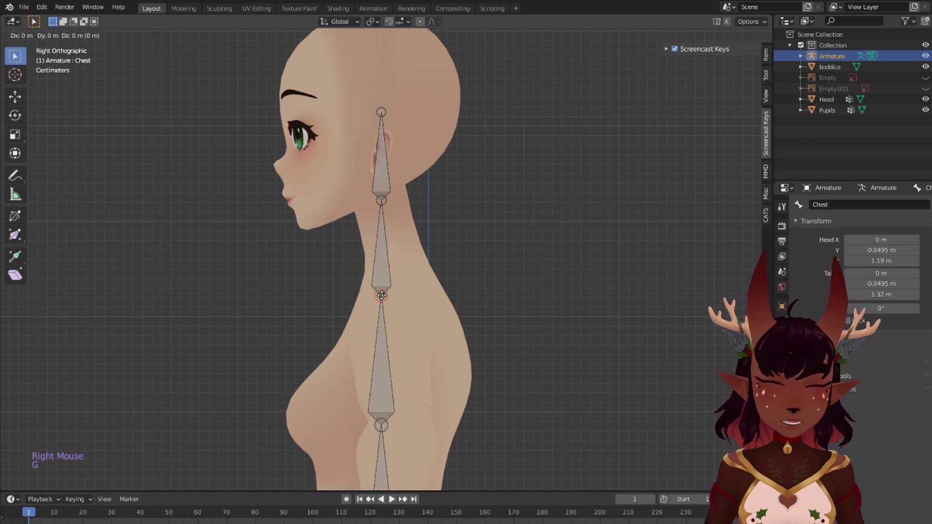
pyautogui.press('z')
pyautogui.click(389, 259)
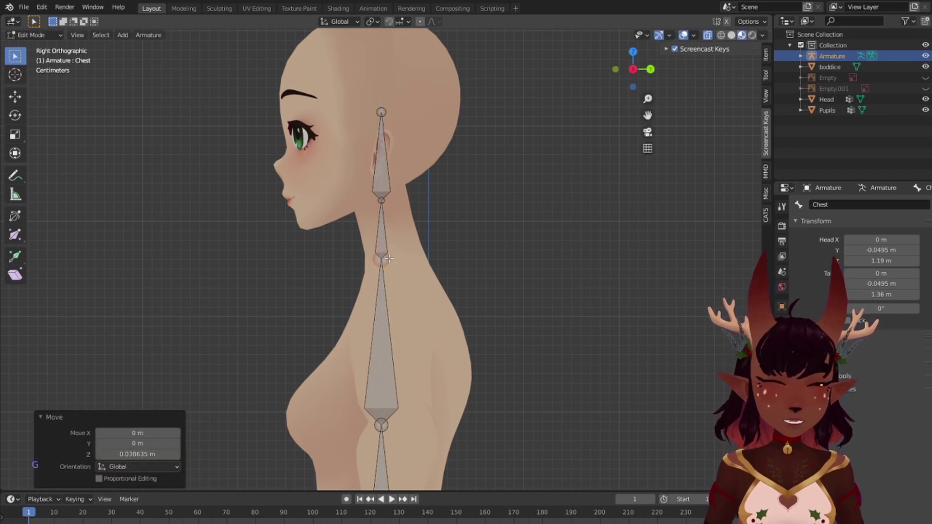
# Step: Move the joint between the Chest and Neck bones backward along Y by about 0.014 m
pyautogui.press('g')
pyautogui.press('y')
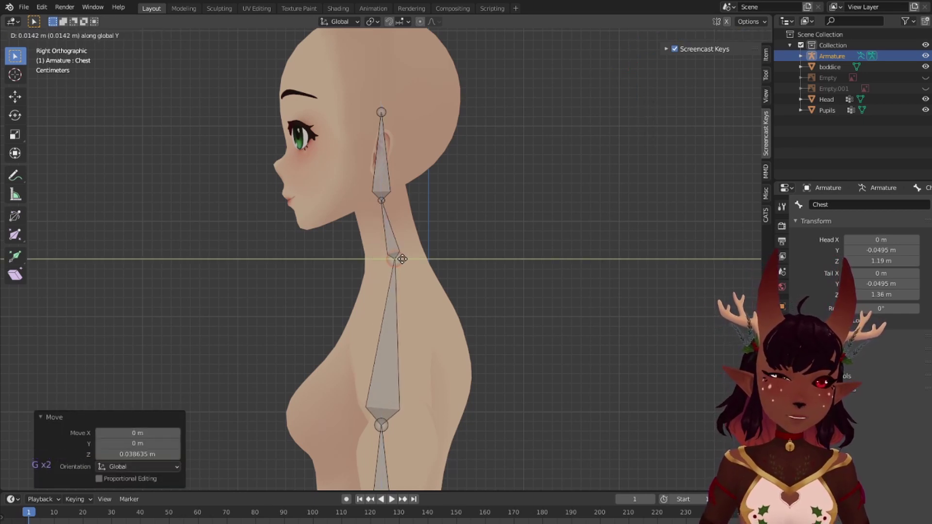
pyautogui.click(404, 260)
# Step: Move the joint between the Spine and Chest bones forward along Y by about -0.009 m
pyautogui.scroll(-3, 403, 259)
pyautogui.keyDown('shift'); pyautogui.moveTo(384, 393); pyautogui.dragTo(402, 305, button='middle'); pyautogui.keyUp('shift')
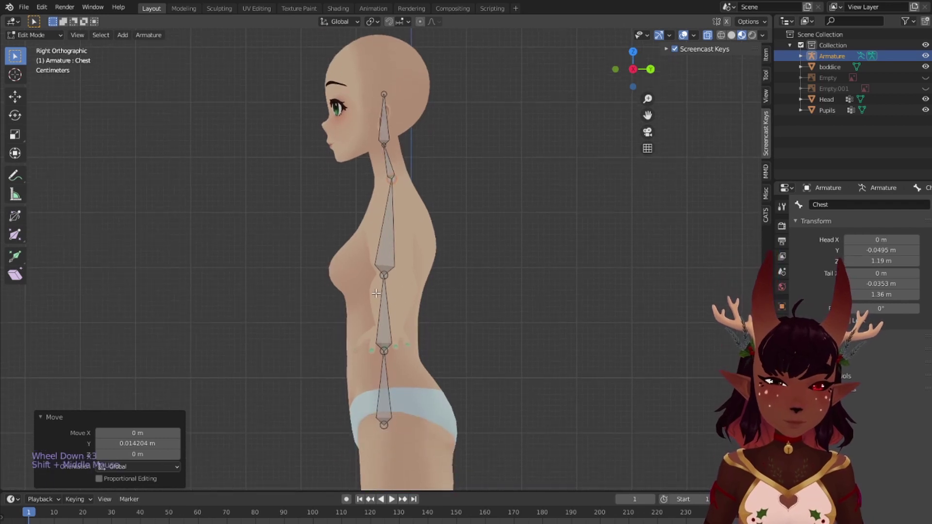
pyautogui.rightClick(383, 277)
pyautogui.press('g')
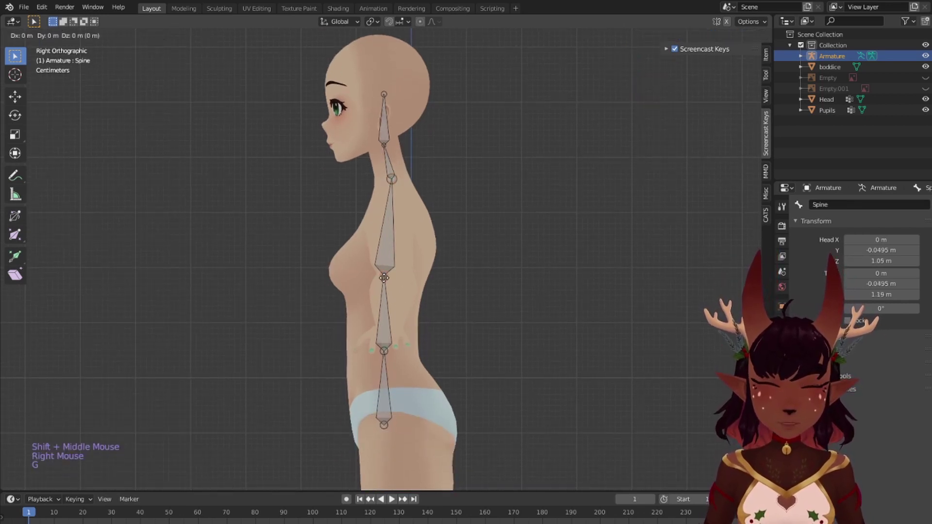
pyautogui.press('y')
pyautogui.click(379, 277)
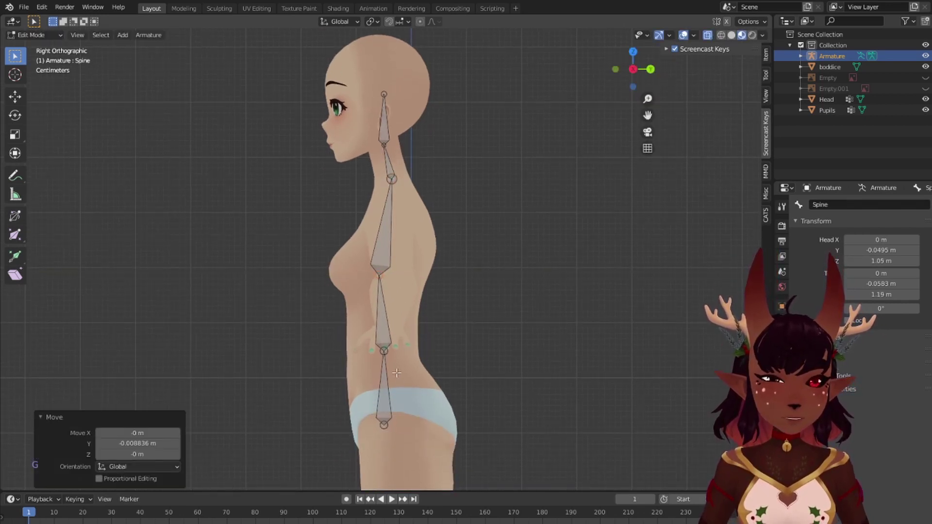
# Step: Shift the joint between the Hips and Spine bones forward along Y by about -0.004 m
pyautogui.rightClick(385, 352)
pyautogui.press('g')
pyautogui.press('y')
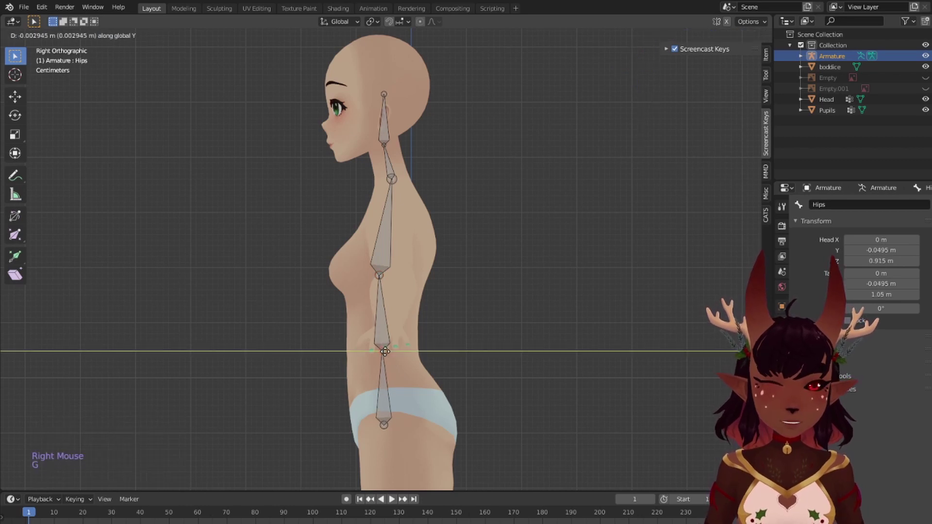
pyautogui.click(385, 351)
# Step: Move the whole Hips bone backward along Y by about 0.026 m
pyautogui.rightClick(384, 423)
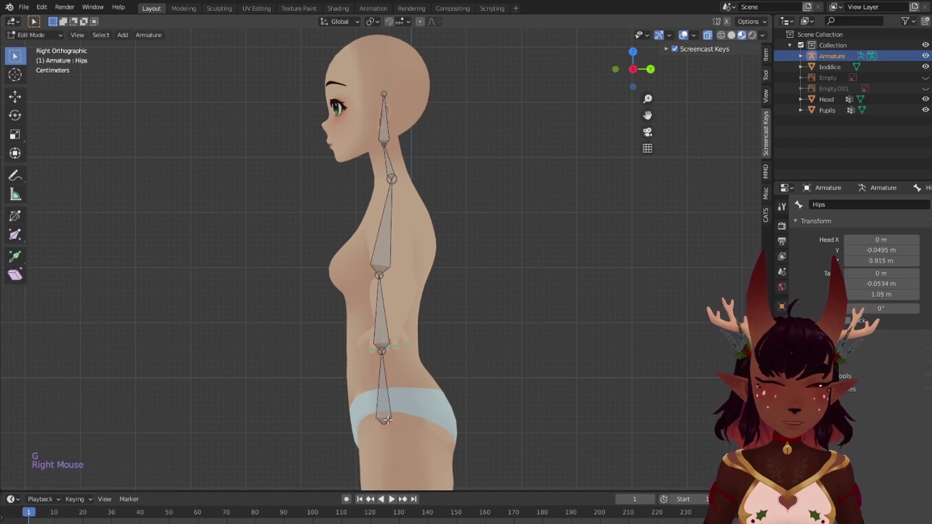
pyautogui.rightClick(385, 386)
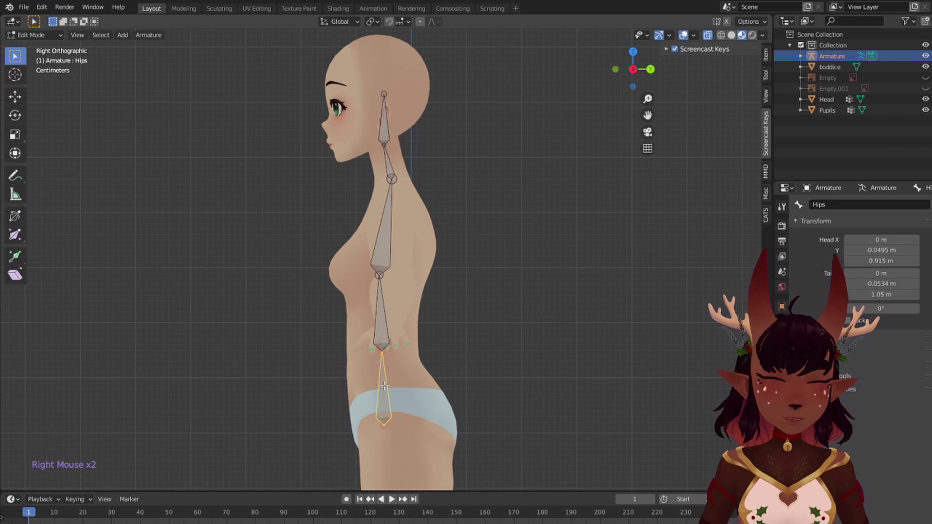
pyautogui.press('g')
pyautogui.press('y')
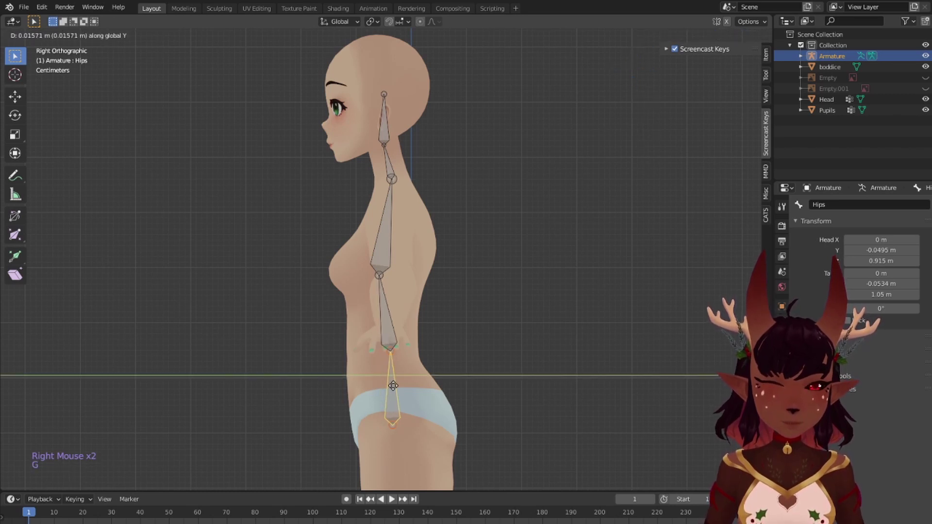
pyautogui.click(399, 386)
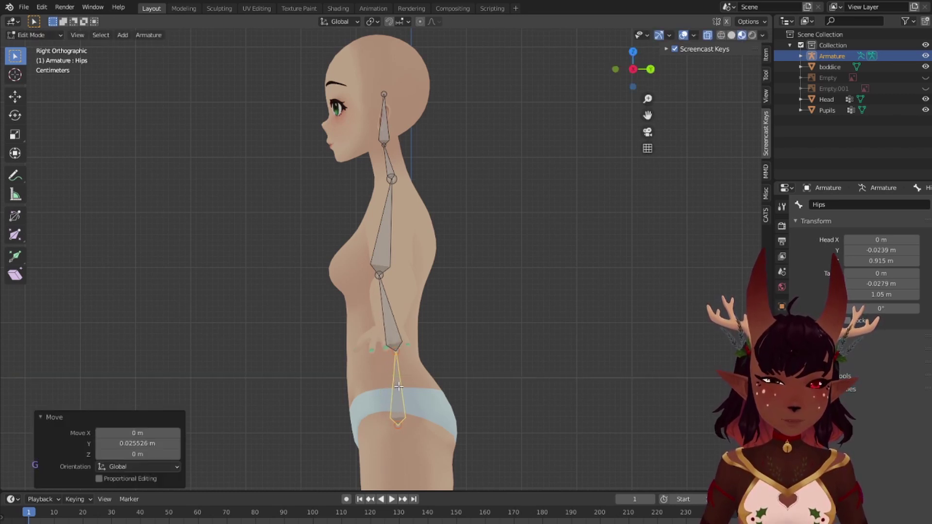
# Step: Move the Hips bone's upper joint forward along Y by about -0.022 m so the bone slants
pyautogui.rightClick(398, 353)
pyautogui.press('g')
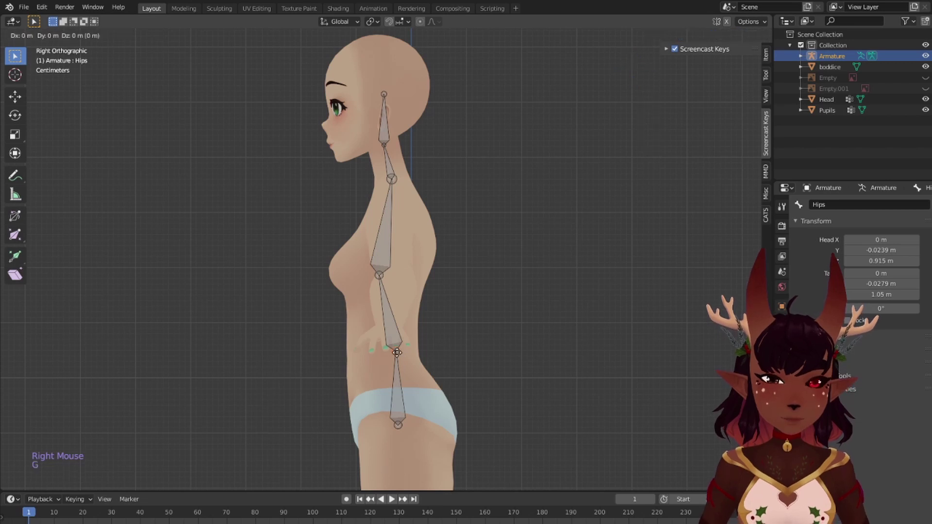
pyautogui.press('y')
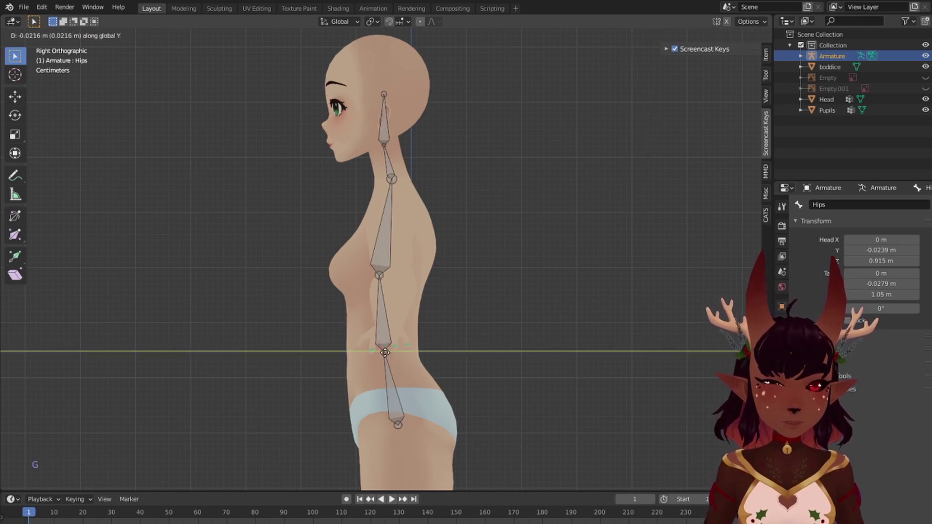
pyautogui.click(385, 353)
# Step: Move the whole Spine bone backward along Y by about 0.008 m and deselect all bones
pyautogui.scroll(-4, 475, 358)
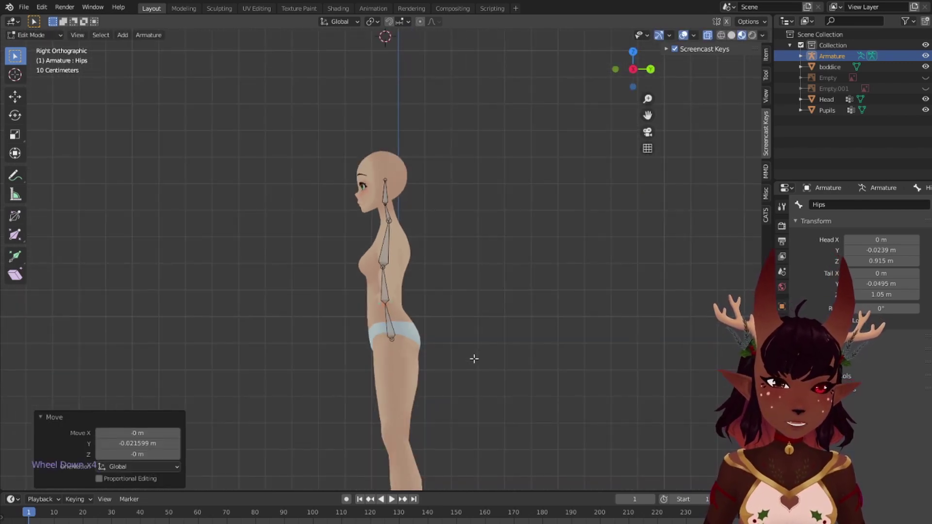
pyautogui.scroll(3, 389, 232)
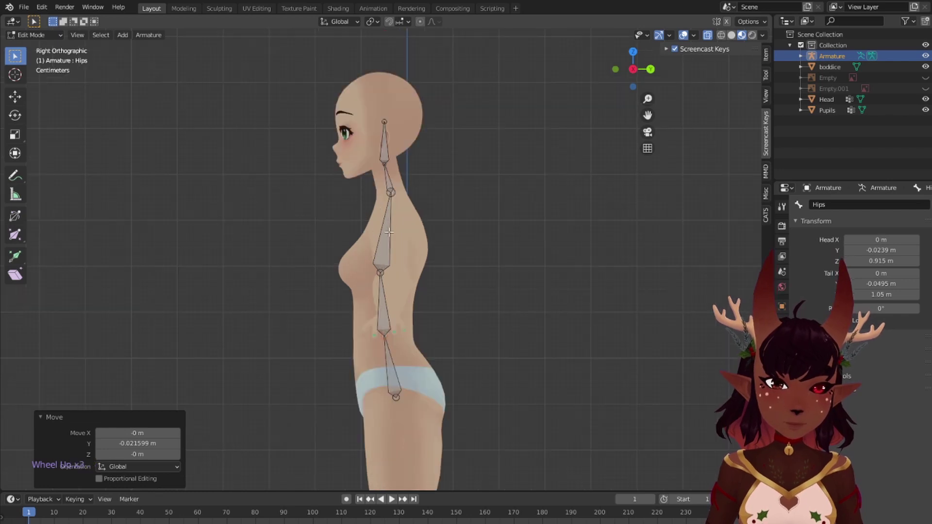
pyautogui.rightClick(389, 318)
pyautogui.press('g')
pyautogui.press('y')
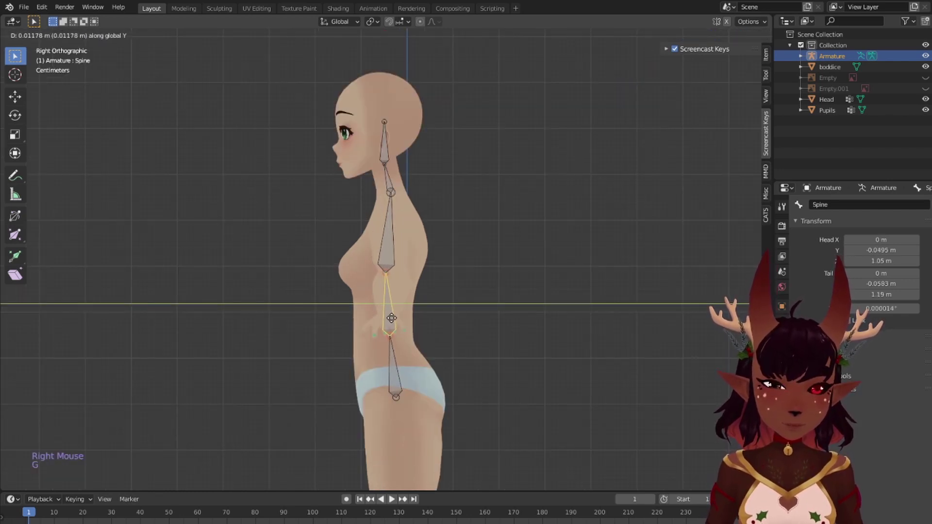
pyautogui.click(389, 315)
pyautogui.scroll(-2, 420, 323)
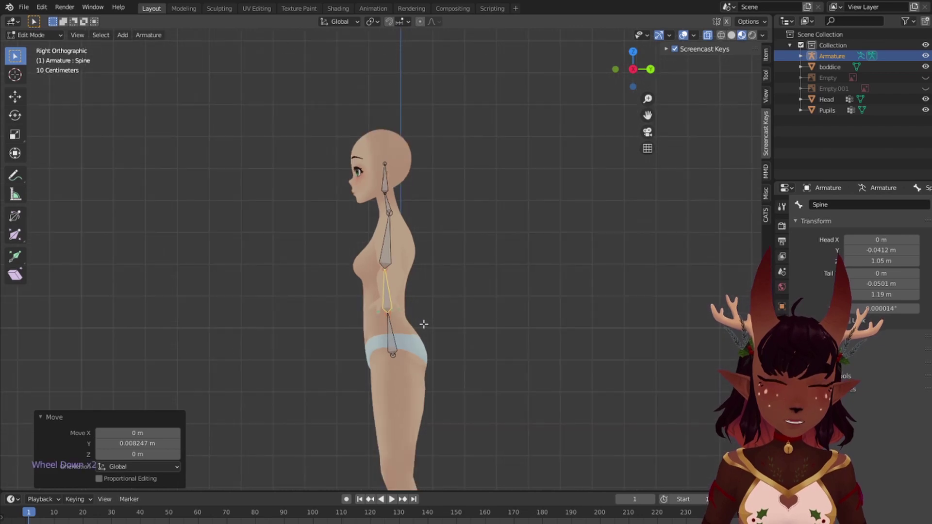
pyautogui.press('a')
pyautogui.press('a')
# Step: In the front view, deselect all bones and add a new bone at the 3D cursor beside the character's left leg
pyautogui.scroll(-2, 417, 331)
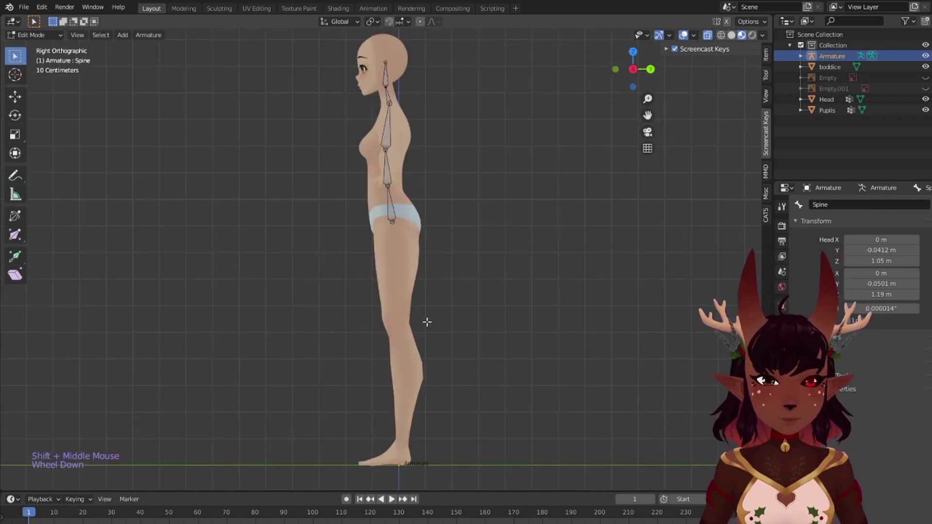
pyautogui.press('KP_1')
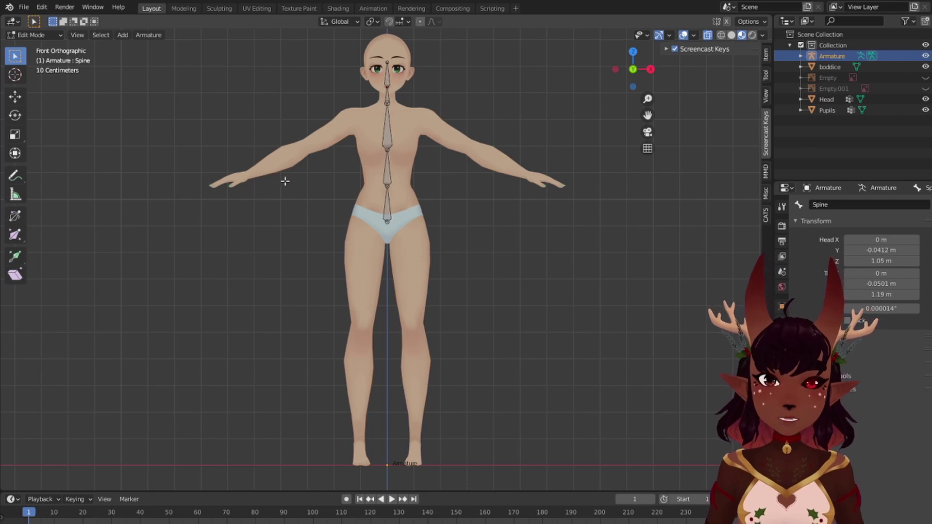
pyautogui.scroll(-2, 502, 231)
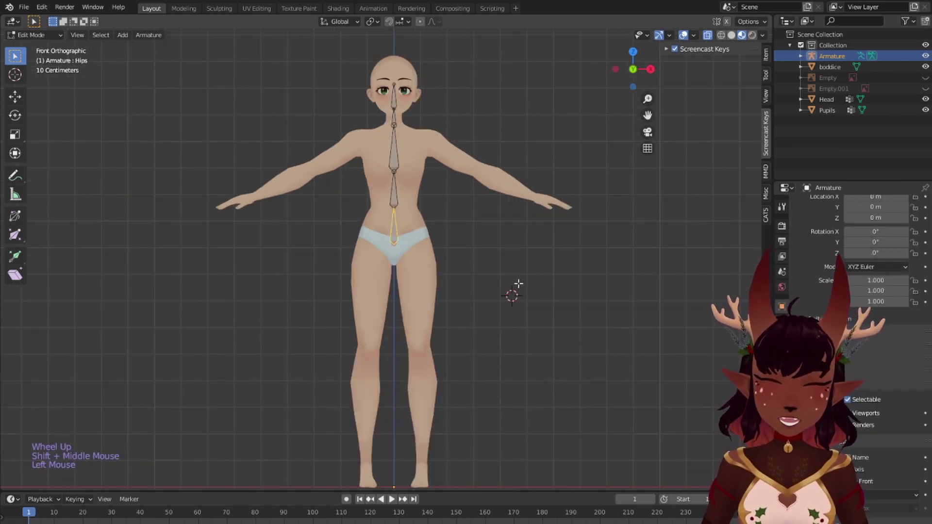
pyautogui.press('a')
pyautogui.press('a')
pyautogui.press('a')
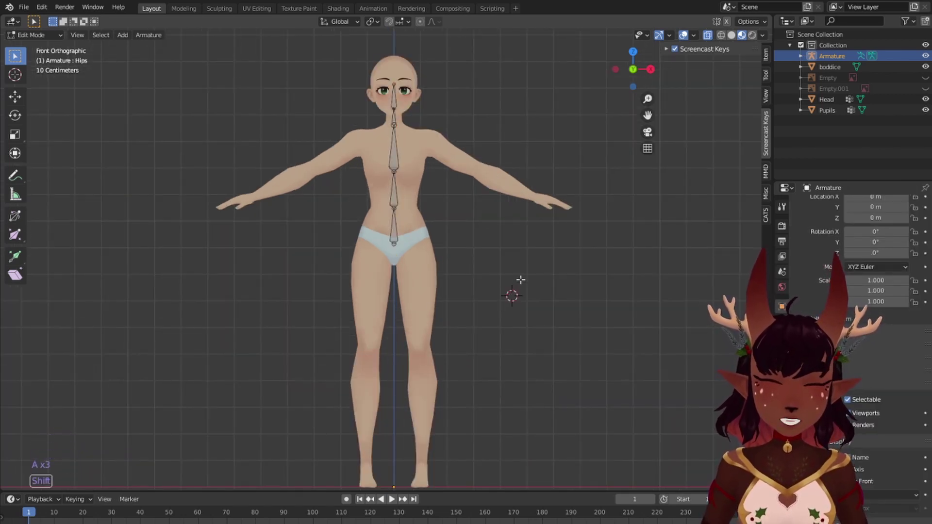
pyautogui.hotkey('shift', 'a')
# Step: Place the new bone's base at the top of the character's left thigh and its tip at the left knee
pyautogui.rightClick(512, 296)
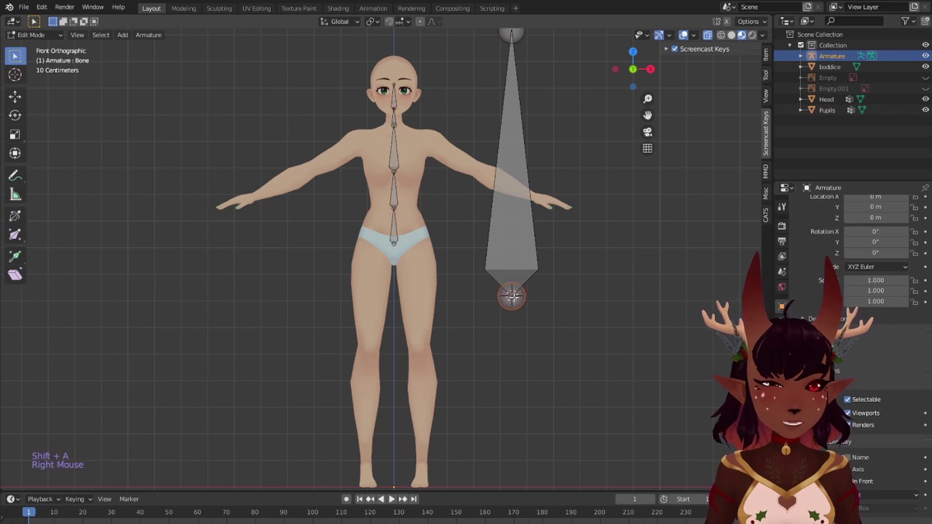
pyautogui.press('g')
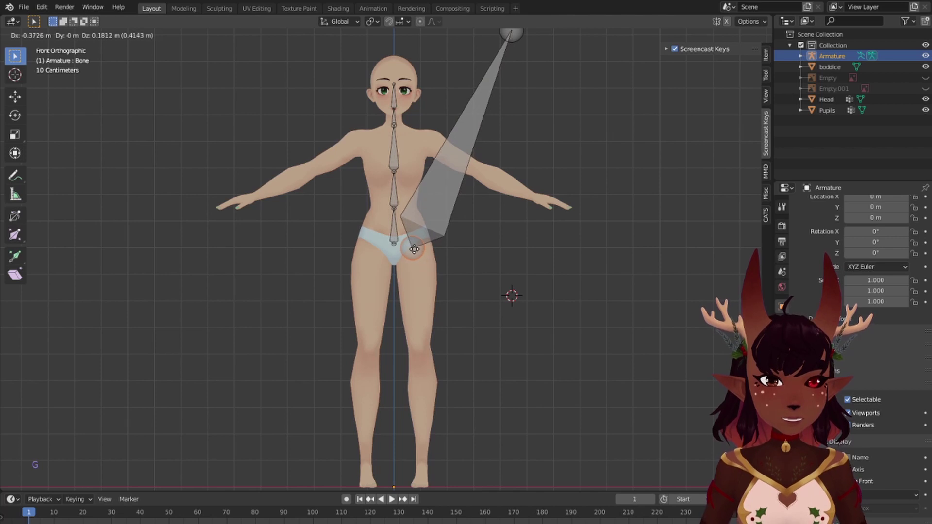
pyautogui.click(413, 248)
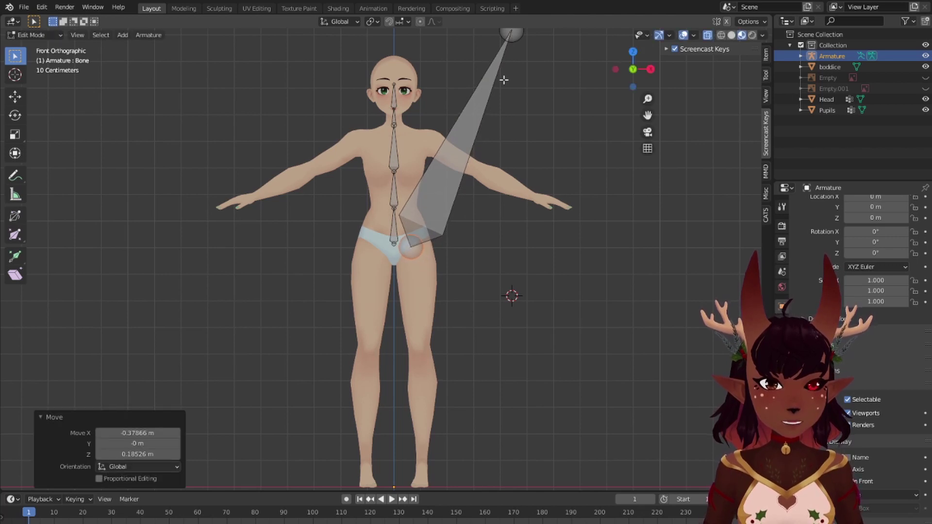
pyautogui.rightClick(512, 46)
pyautogui.press('g')
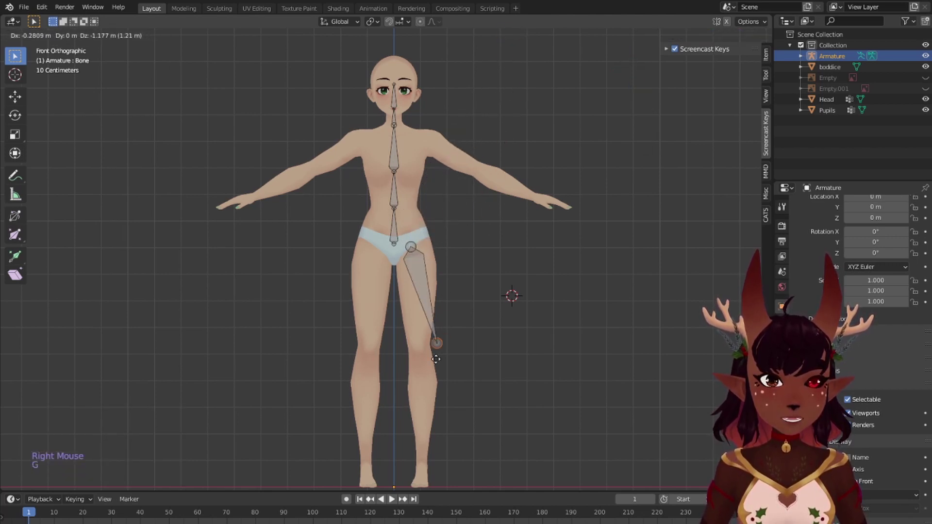
pyautogui.click(418, 361)
pyautogui.scroll(-3, 455, 270)
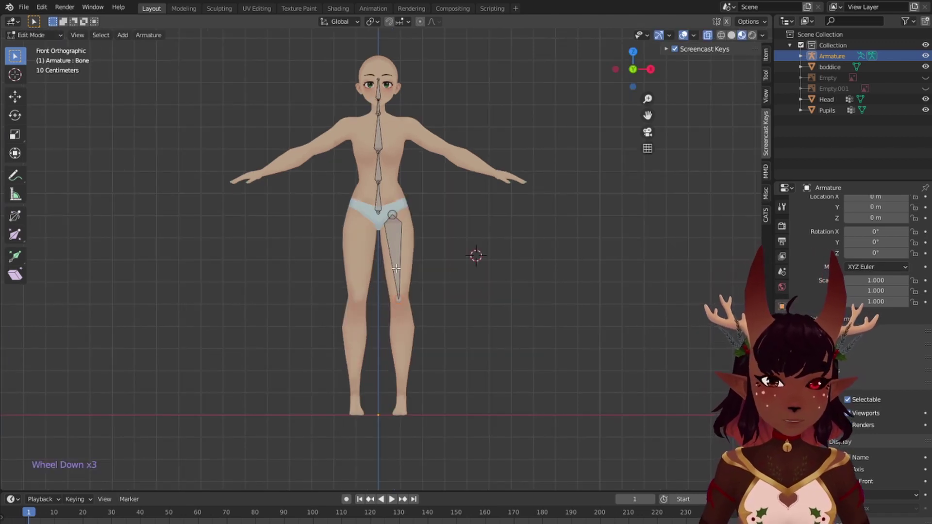
pyautogui.scroll(1, 414, 244)
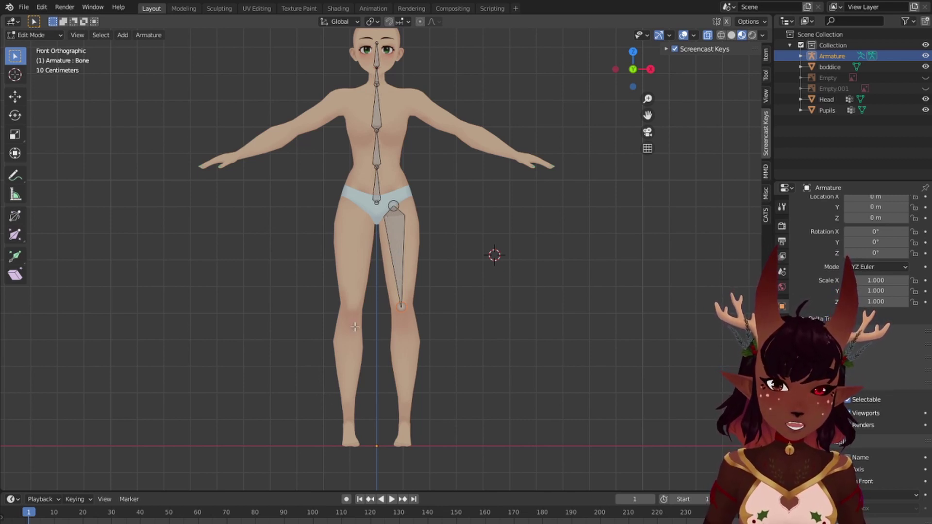
pyautogui.scroll(-5, 366, 333)
pyautogui.moveTo(468, 277)
pyautogui.mouseDown(button='middle')
pyautogui.moveTo(523, 275)
pyautogui.moveTo(460, 285)
pyautogui.mouseUp(button='middle')
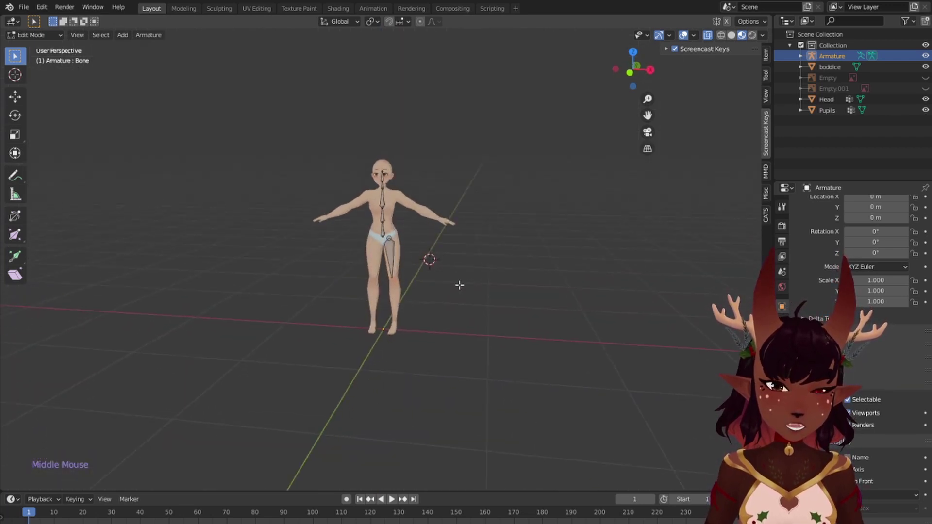
pyautogui.press('KP_1')
pyautogui.scroll(8, 460, 285)
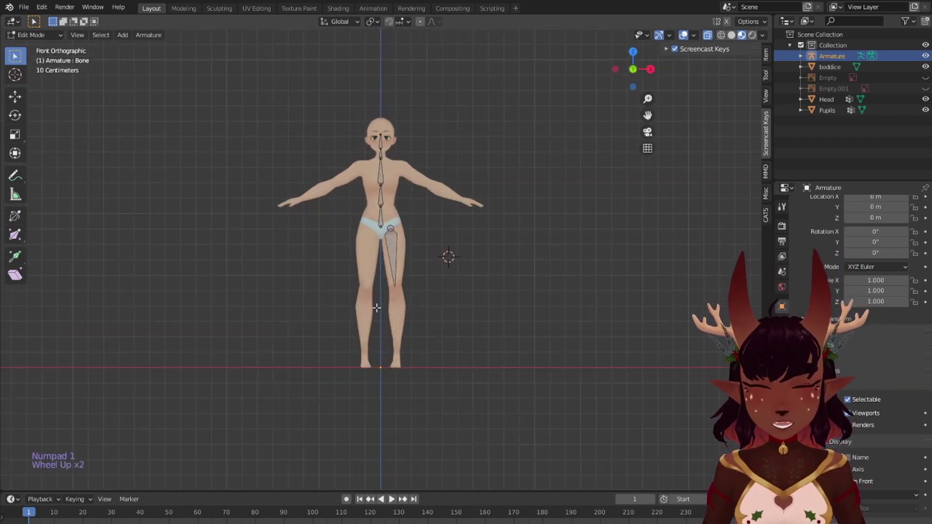
# Step: Straighten the left thigh bone by copying its Head X value of 0.063863 m into its Tail X in the bone properties
pyautogui.rightClick(416, 197)
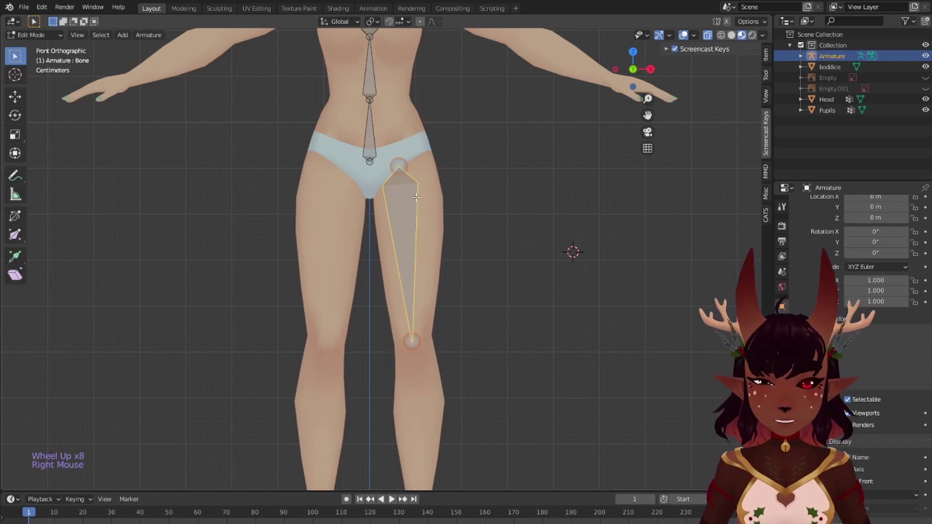
pyautogui.scroll(1, 422, 187)
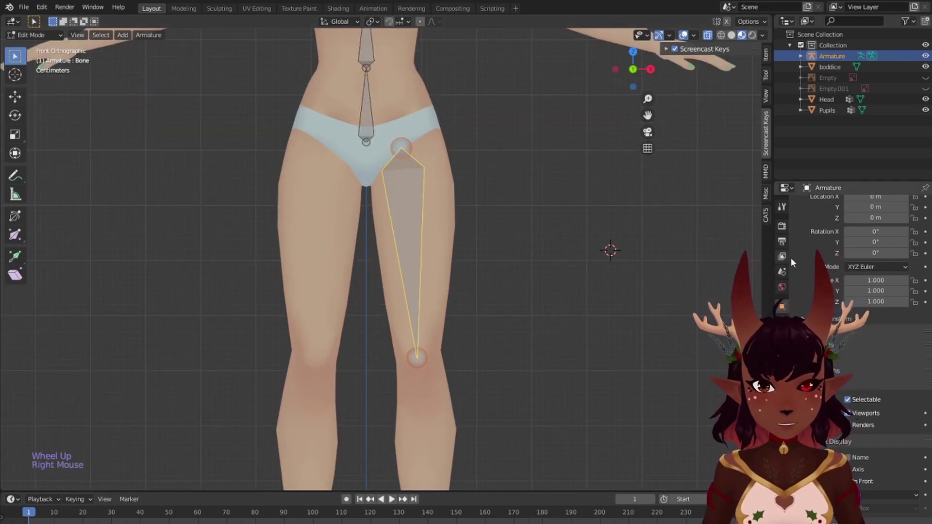
pyautogui.scroll(3, 860, 267)
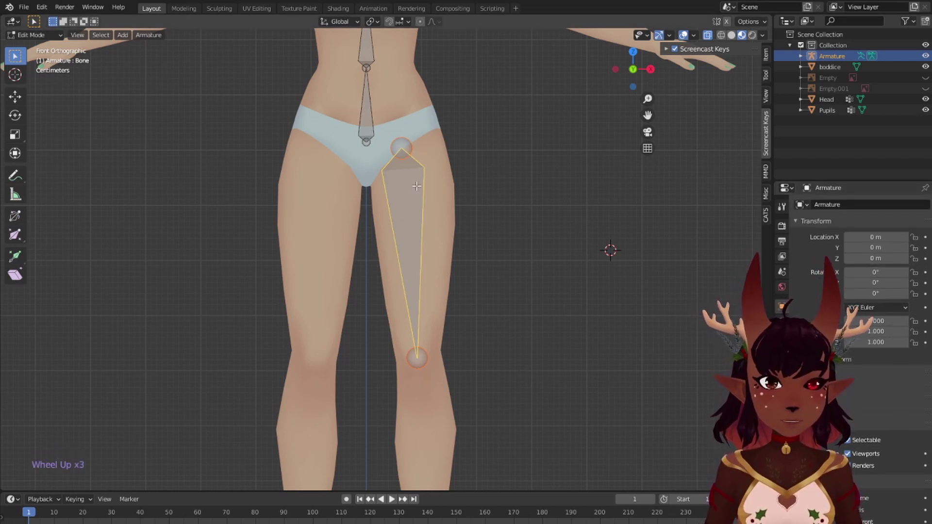
pyautogui.rightClick(479, 198)
pyautogui.rightClick(479, 198)
pyautogui.click(782, 353)
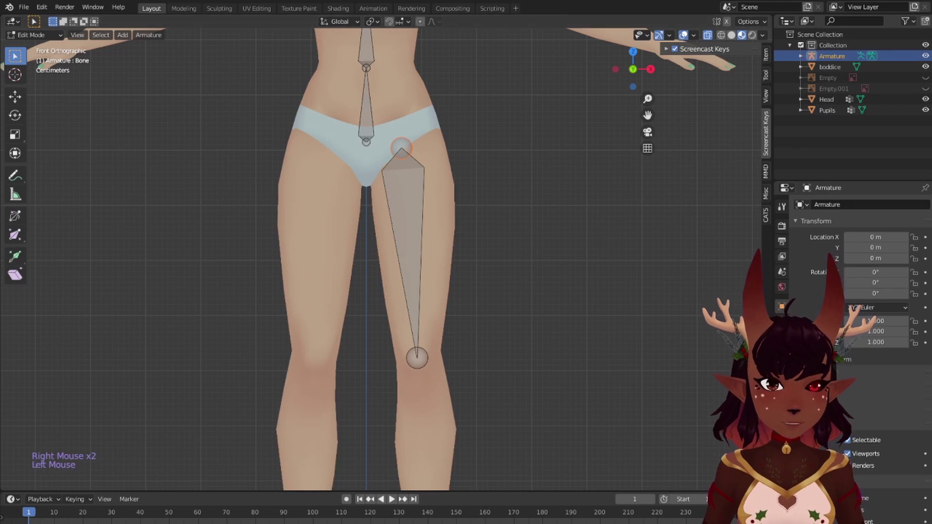
pyautogui.click(781, 353)
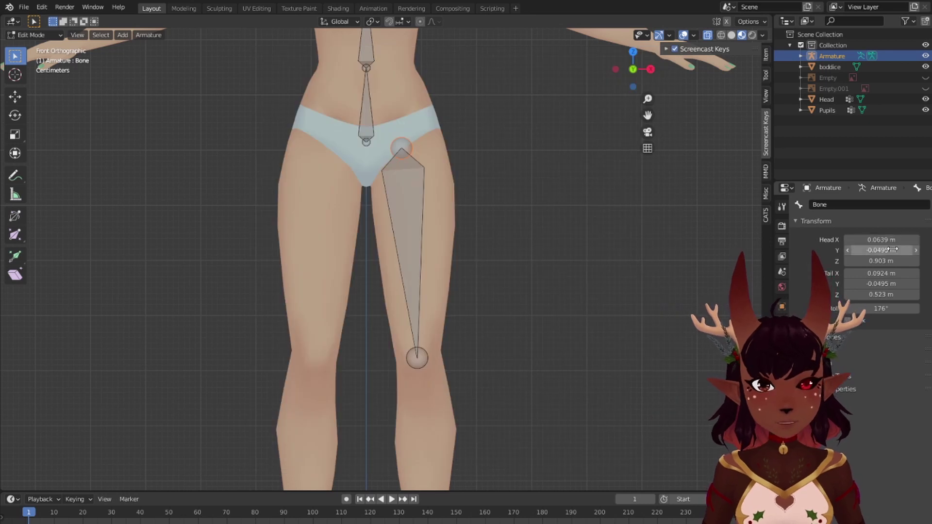
pyautogui.click(880, 240)
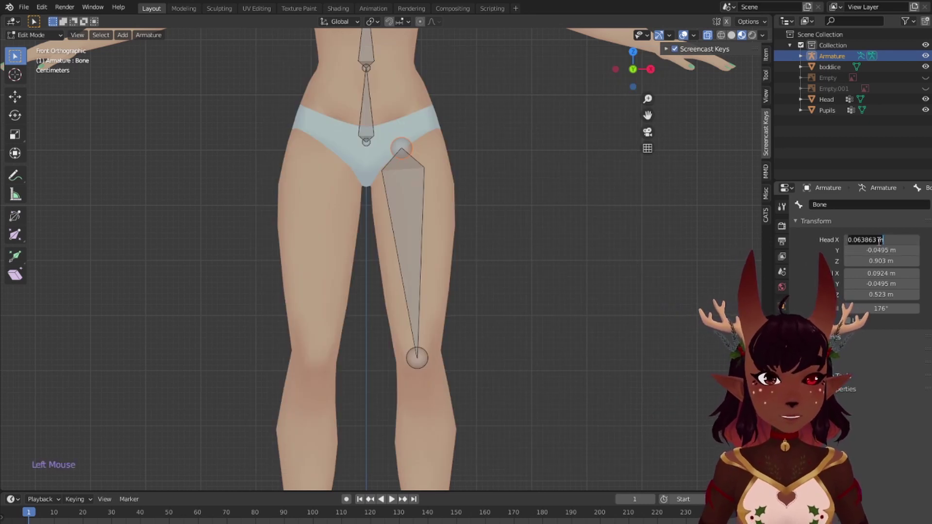
pyautogui.hotkey('ctrl', 'c')
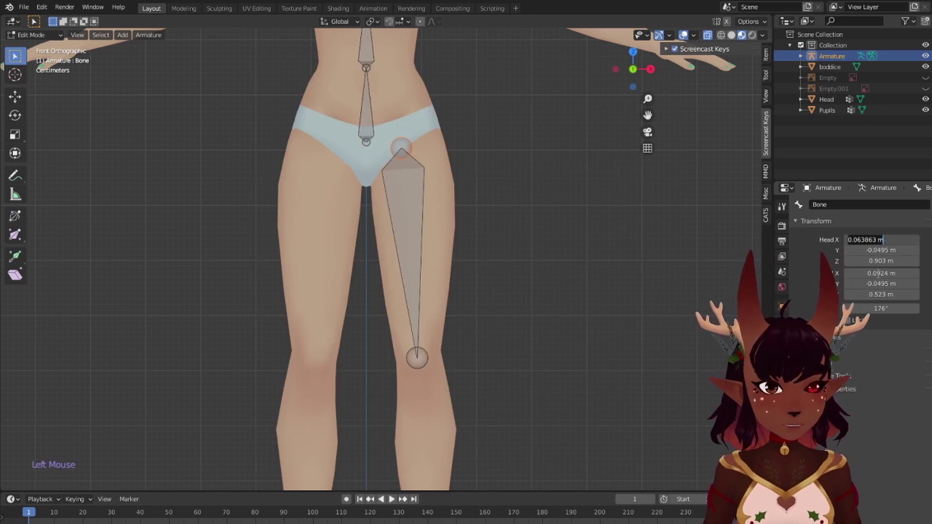
pyautogui.click(877, 276)
pyautogui.hotkey('ctrl', 'v')
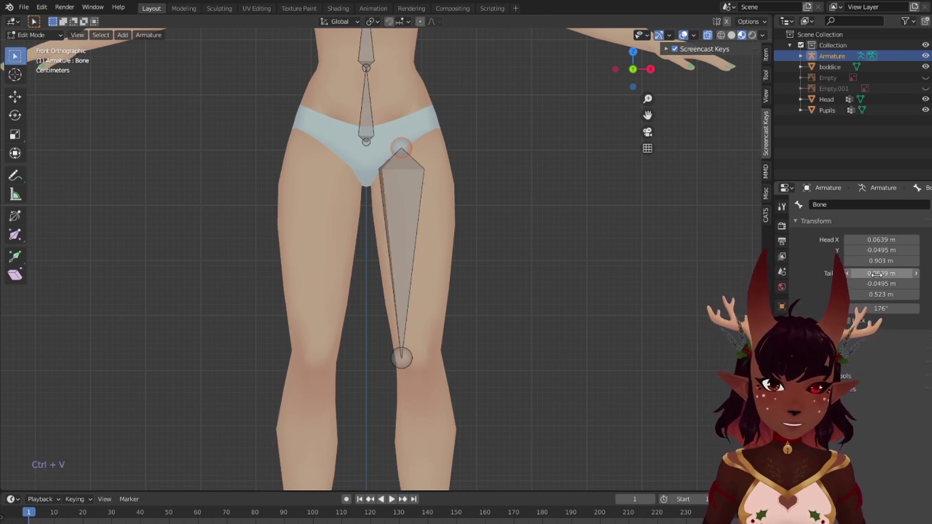
# Step: Confirm the left thigh bone's Tail X value and set its Roll to 0°
pyautogui.press('Return')
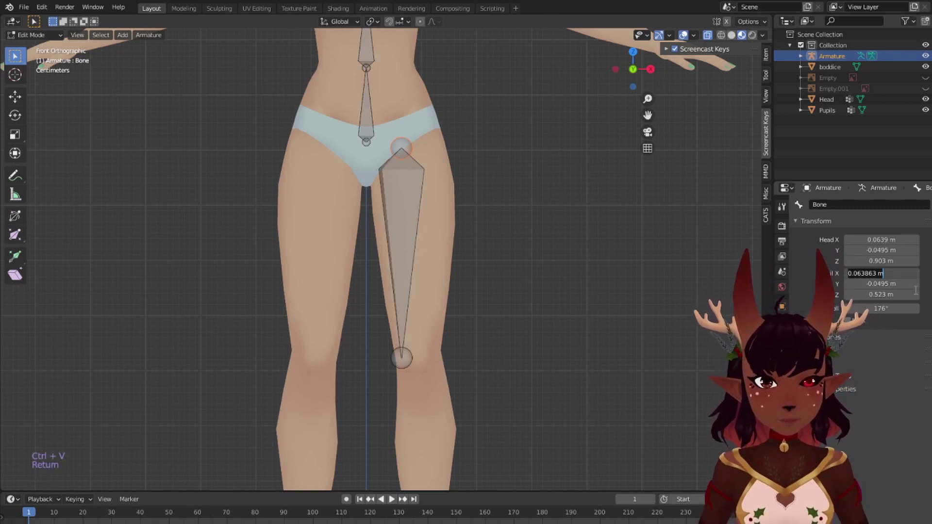
pyautogui.click(878, 309)
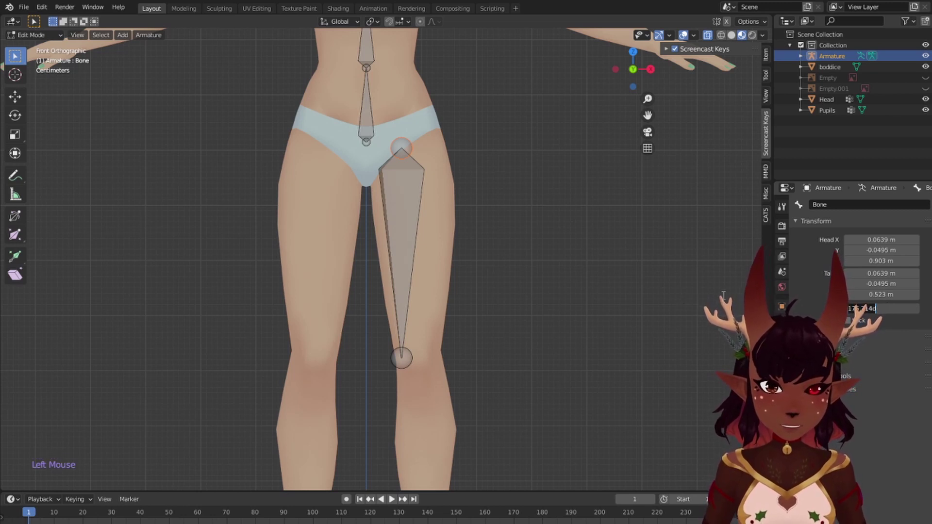
pyautogui.write('0')
pyautogui.press('Return')
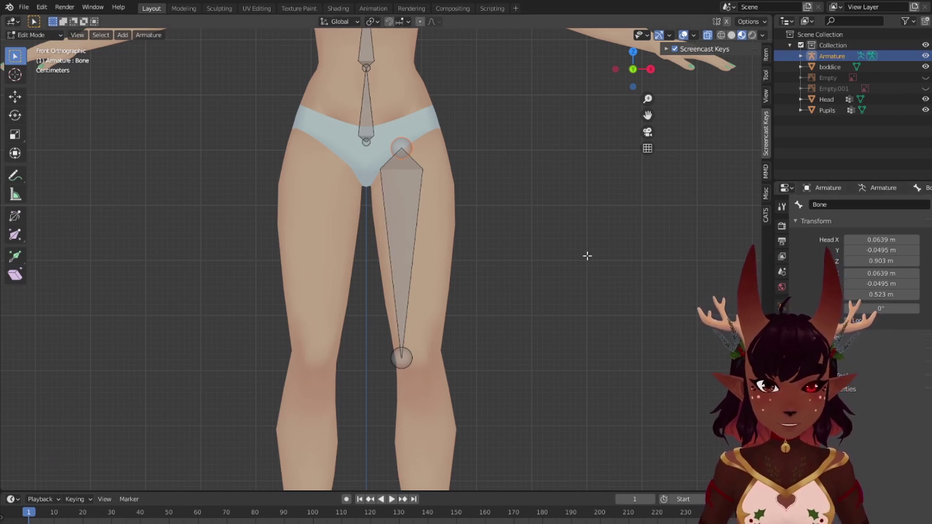
# Step: Move the whole left thigh bone outward along X by about 0.027 m to centre it in the thigh
pyautogui.rightClick(406, 201)
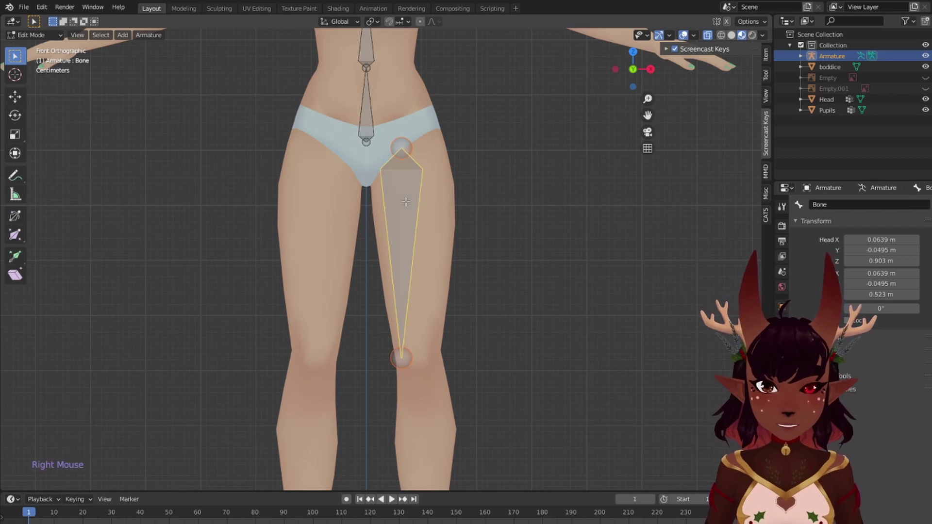
pyautogui.press('g')
pyautogui.press('y')
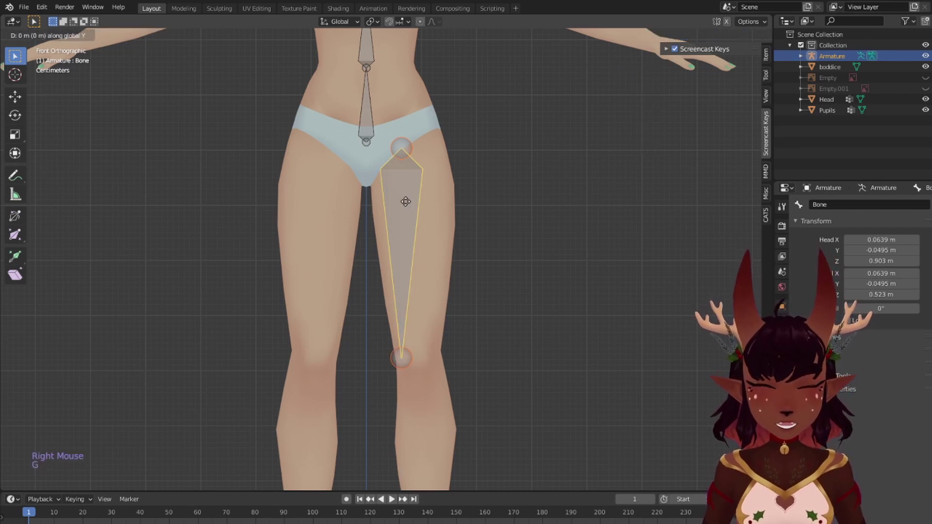
pyautogui.press('x')
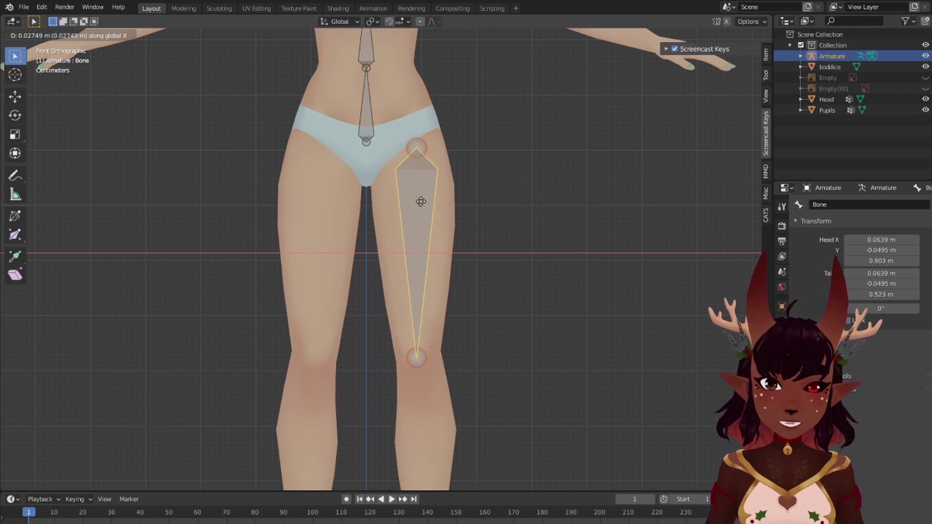
pyautogui.click(421, 202)
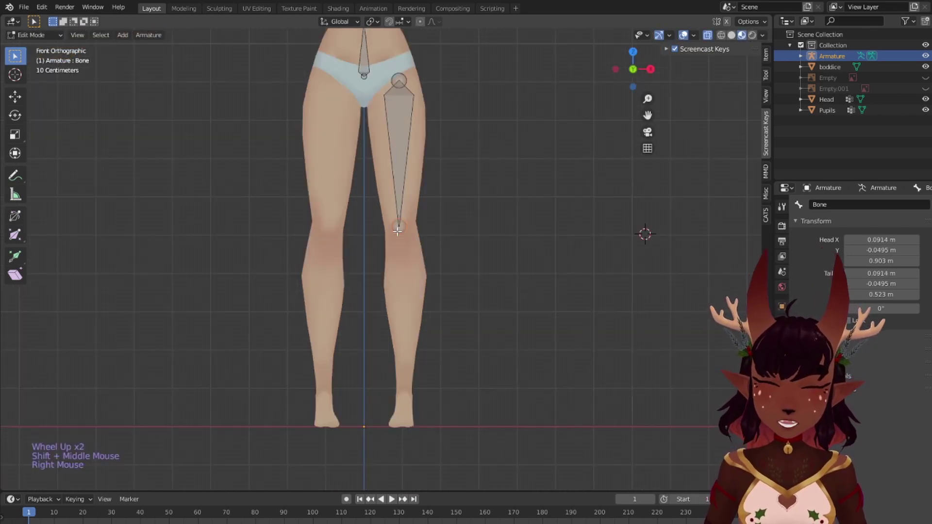
# Step: Extrude a shin bone about 0.43 m from the left knee to the ankle, plus a foot bone about 0.085 m down to the sole
pyautogui.press('e')
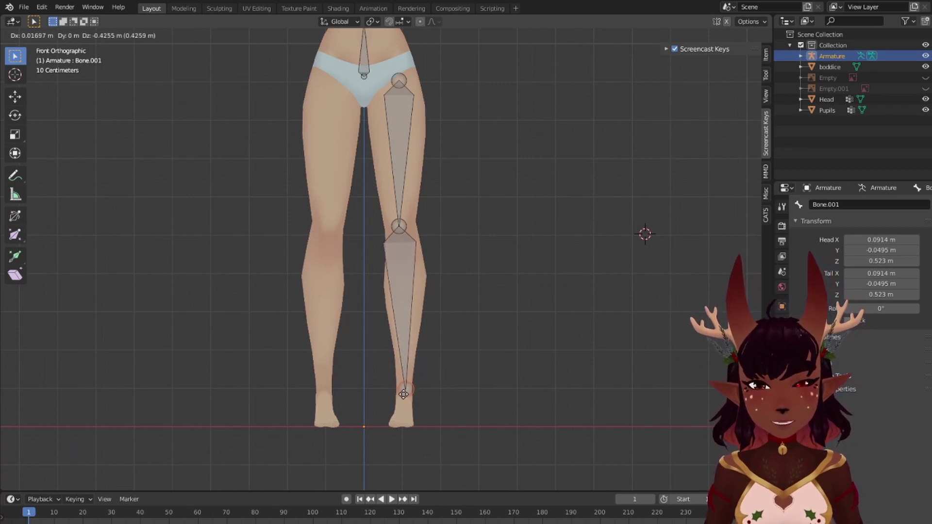
pyautogui.click(402, 394)
pyautogui.press('e')
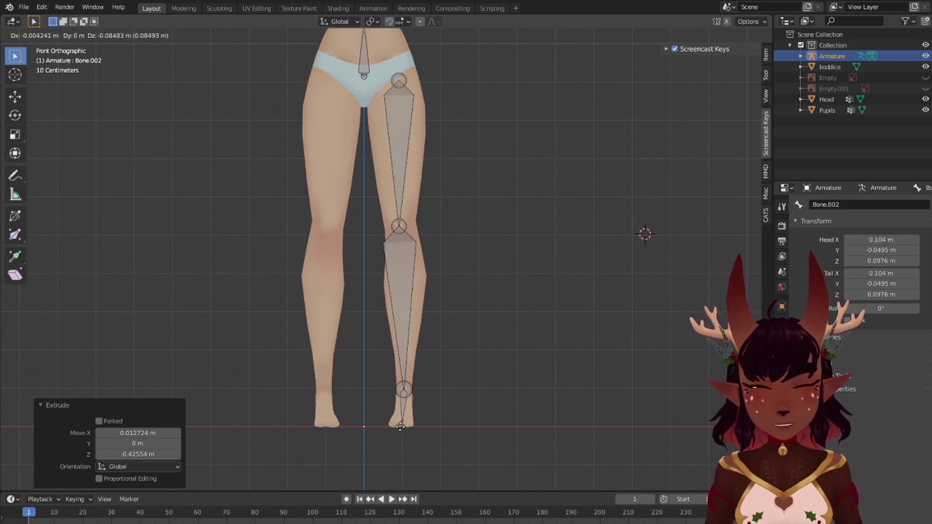
pyautogui.click(400, 426)
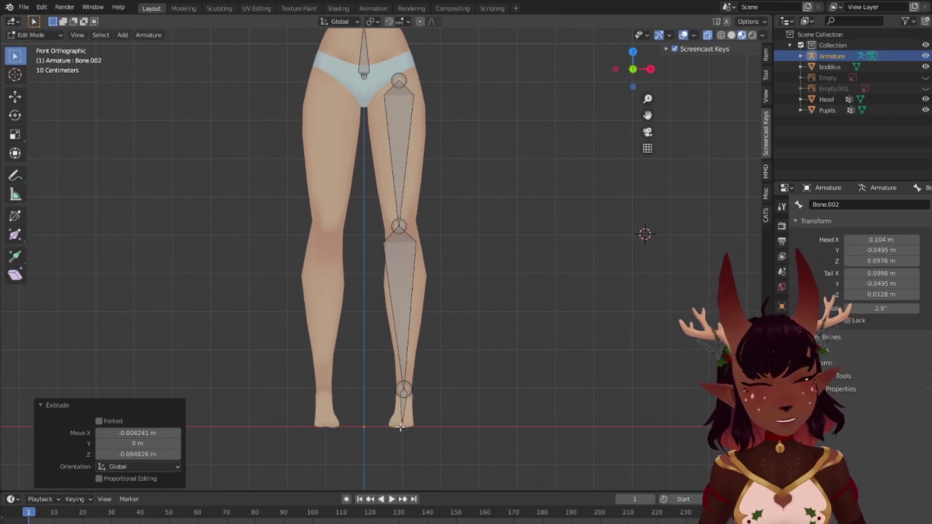
# Step: In the right side view, move the left thigh bone backward along Y by about 0.037 m into the middle of the thigh
pyautogui.press('KP_3')
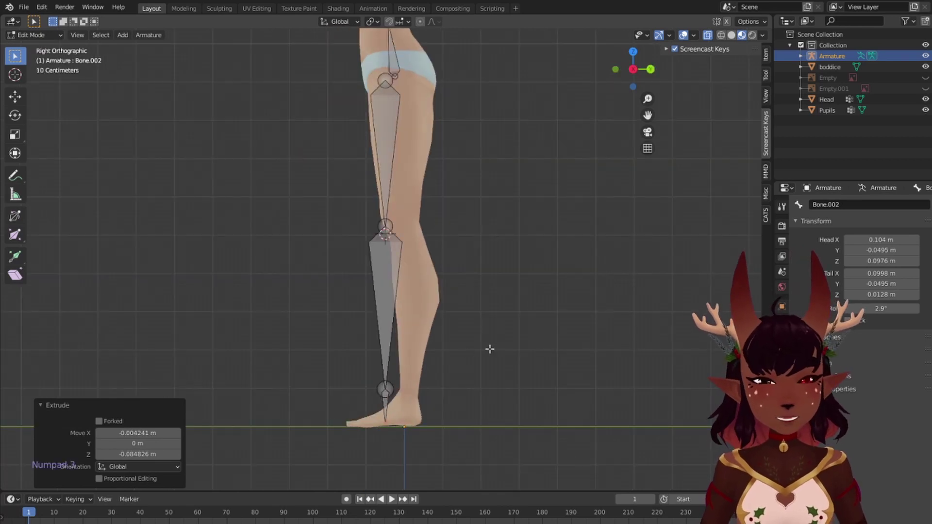
pyautogui.keyDown('shift'); pyautogui.moveTo(437, 238); pyautogui.dragTo(386, 274, button='middle'); pyautogui.keyUp('shift')
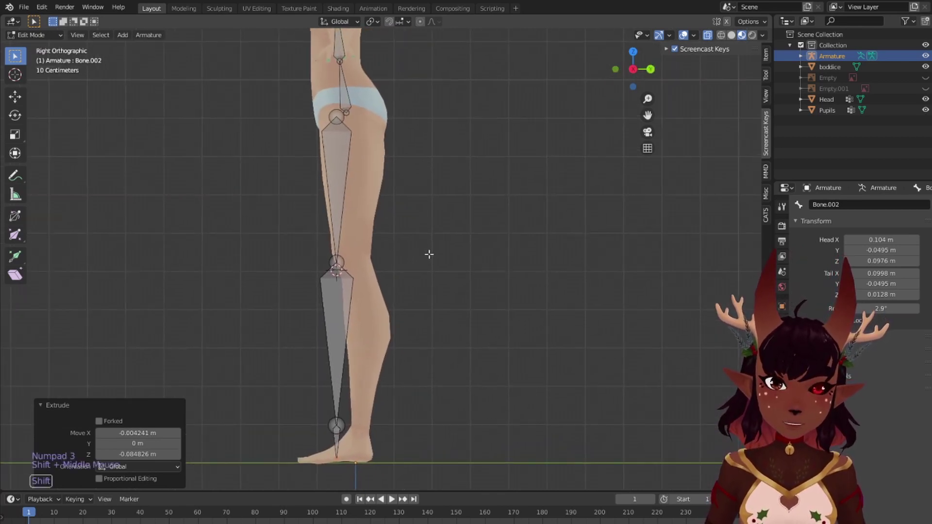
pyautogui.rightClick(331, 167)
pyautogui.press('g')
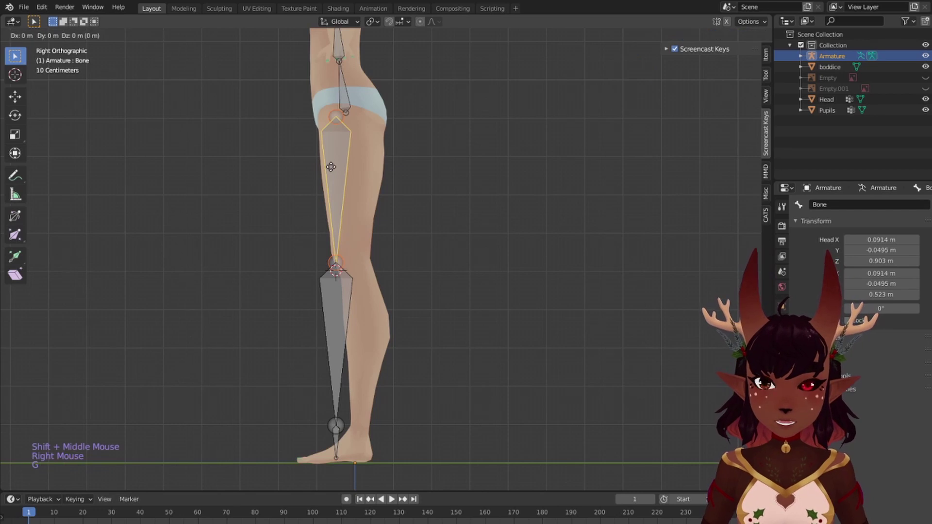
pyautogui.press('y')
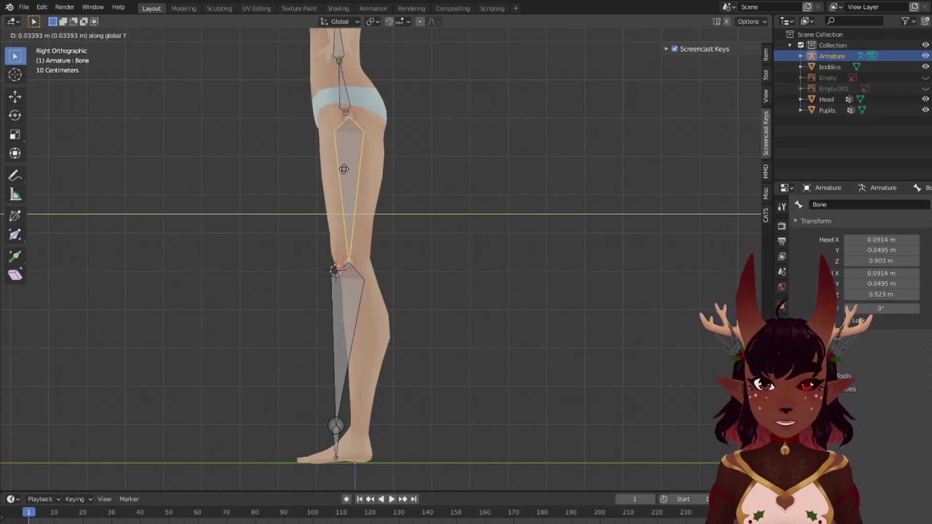
pyautogui.click(343, 234)
# Step: Move the ankle joint of the left shin bone backward along Y by about 0.062 m
pyautogui.rightClick(343, 335)
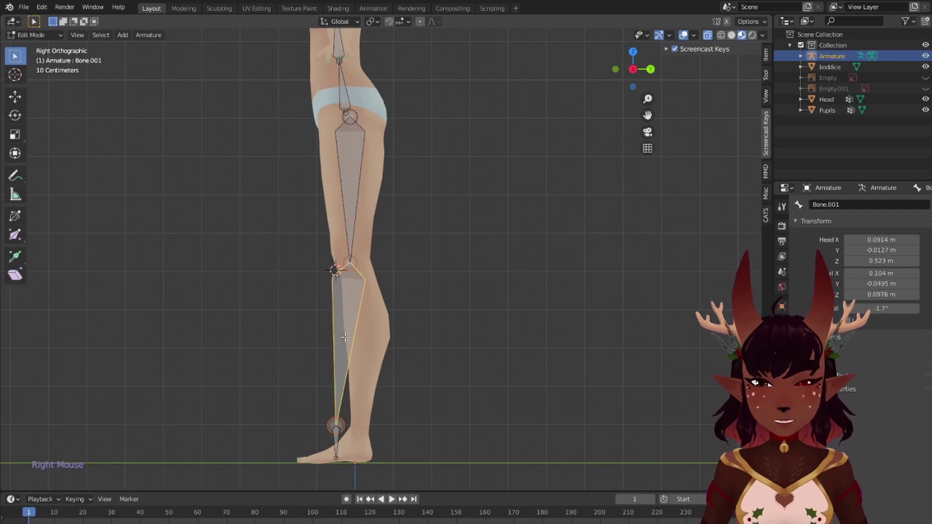
pyautogui.rightClick(342, 426)
pyautogui.press('g')
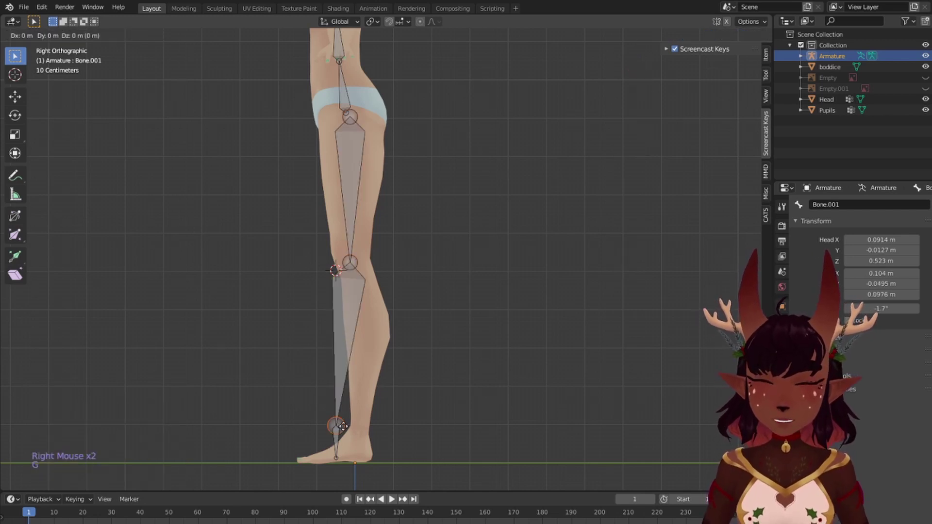
pyautogui.press('y')
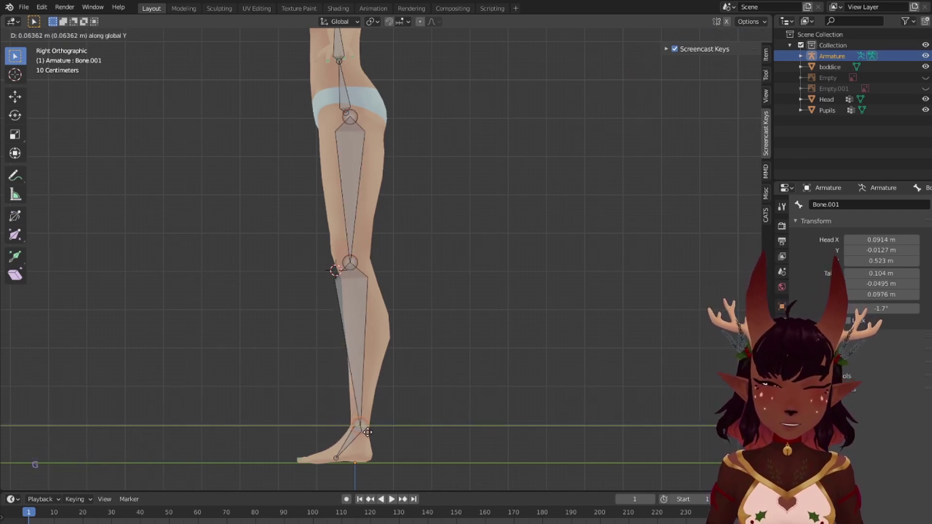
pyautogui.click(368, 432)
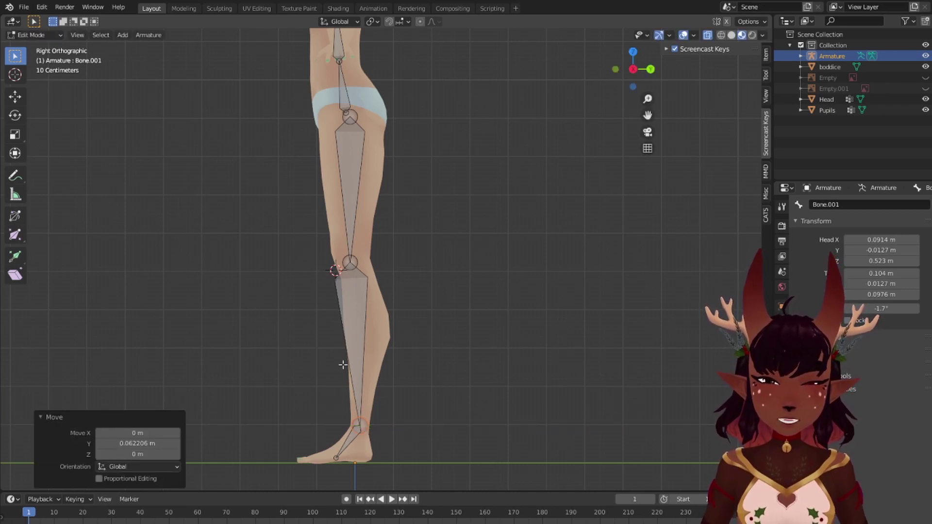
# Step: Lower the left ankle joint along Z by about 0.016 m
pyautogui.scroll(1, 343, 365)
pyautogui.keyDown('shift'); pyautogui.moveTo(342, 365); pyautogui.dragTo(395, 246, button='middle'); pyautogui.keyUp('shift')
pyautogui.scroll(4, 425, 371)
pyautogui.keyDown('shift'); pyautogui.moveTo(424, 370); pyautogui.dragTo(426, 294, button='middle'); pyautogui.keyUp('shift')
pyautogui.rightClick(463, 264)
pyautogui.rightClick(467, 259)
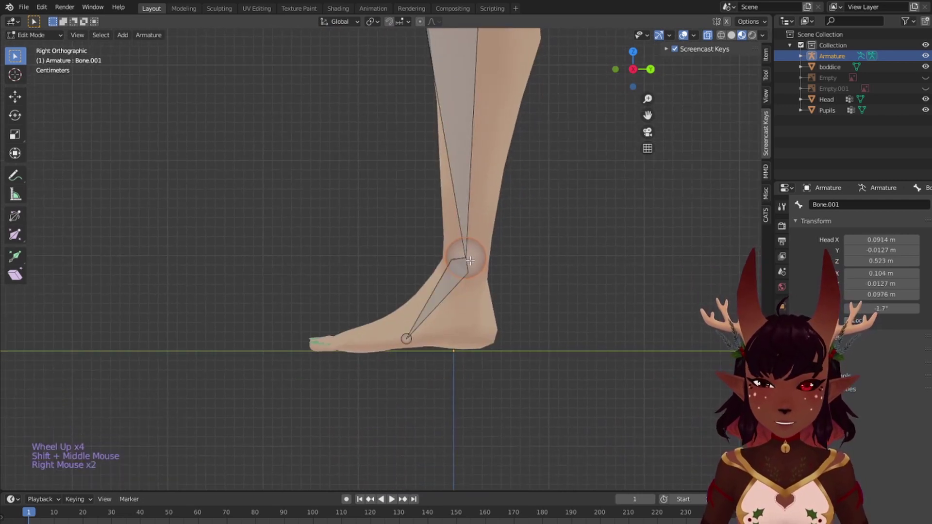
pyautogui.press('g')
pyautogui.press('z')
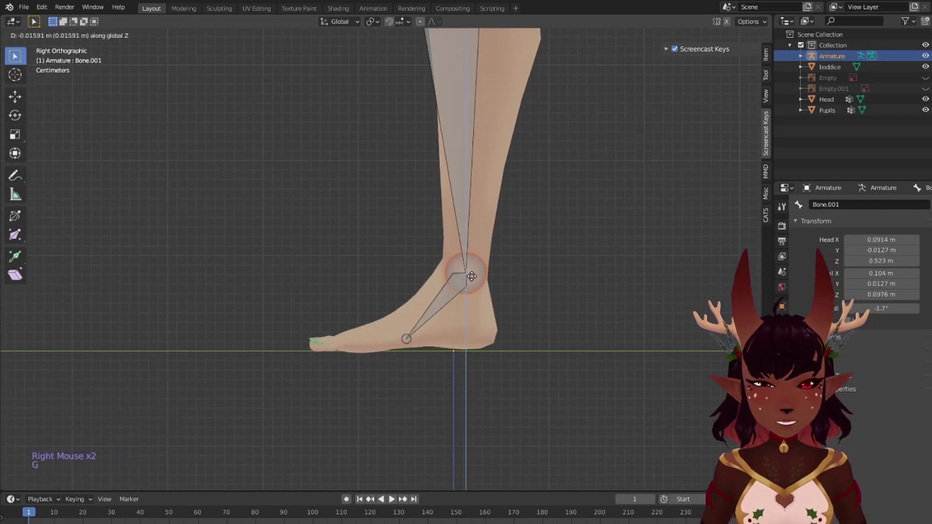
pyautogui.click(472, 276)
# Step: Move the foot bone's tip about 0.065 m forward along Y to the base of the toes and lower it about 0.003 m along Z
pyautogui.rightClick(403, 339)
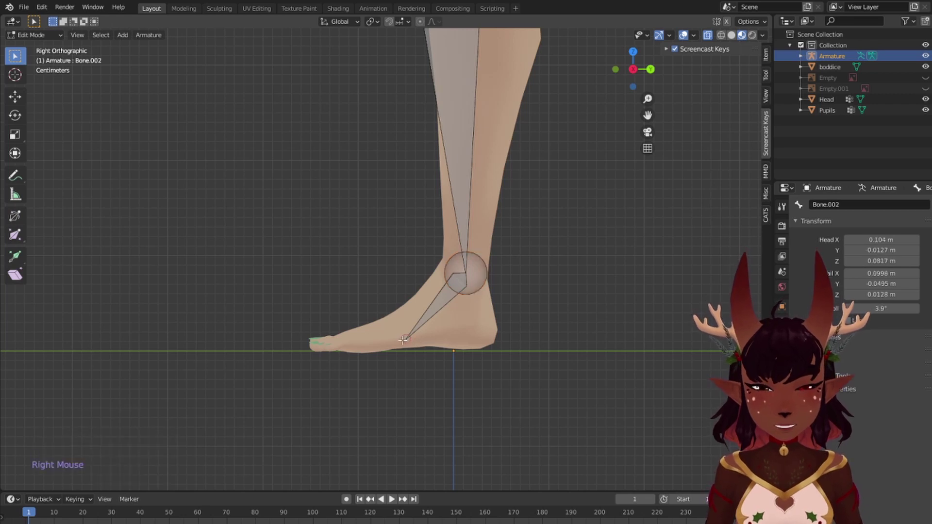
pyautogui.press('g')
pyautogui.press('y')
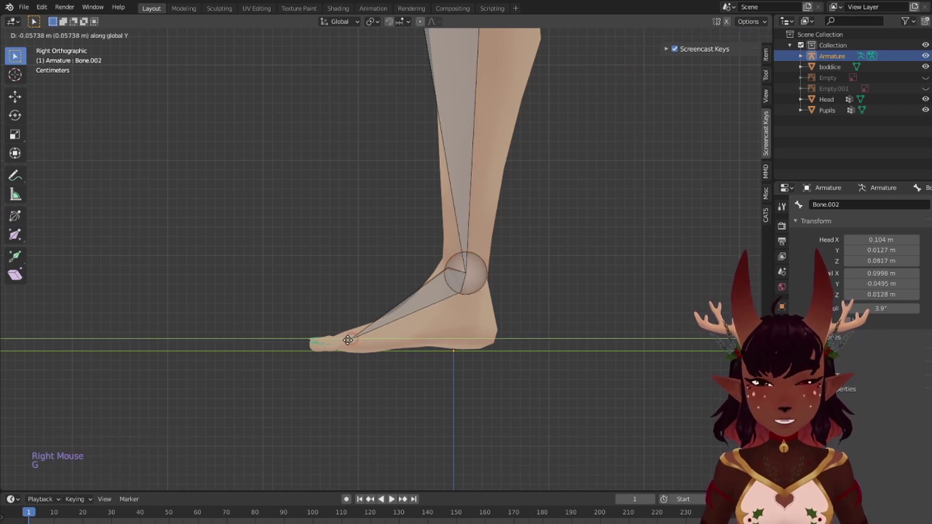
pyautogui.click(340, 342)
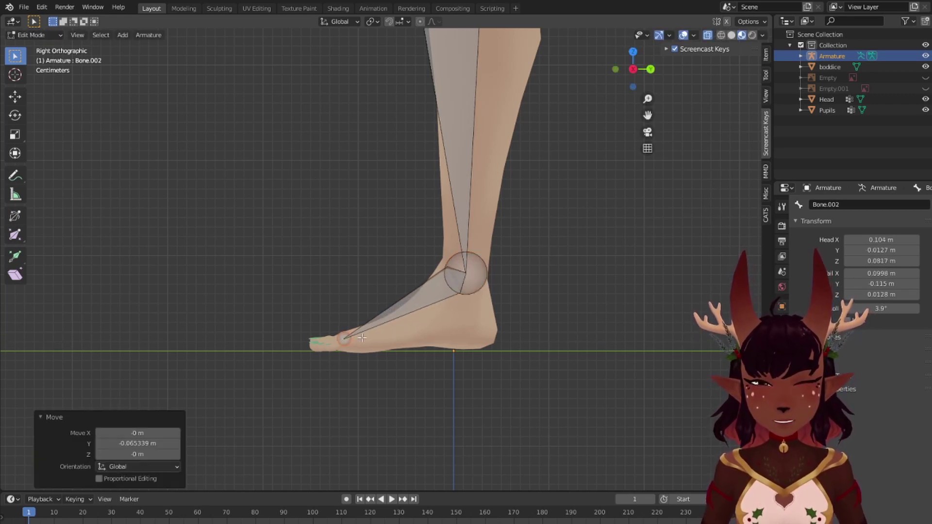
pyautogui.press('g')
pyautogui.press('z')
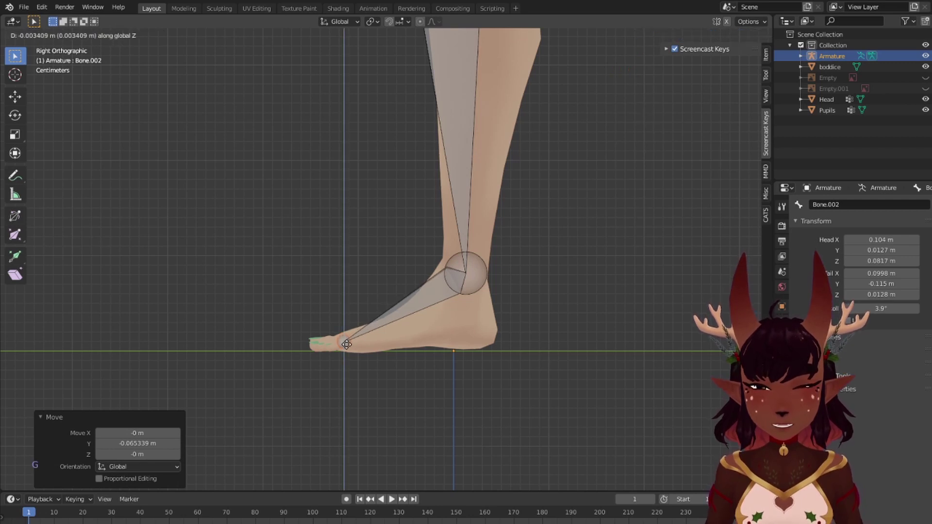
pyautogui.click(346, 345)
# Step: Extrude a toe bone about 0.04 m forward along Y from the foot bone's tip to the end of the toes
pyautogui.press('e')
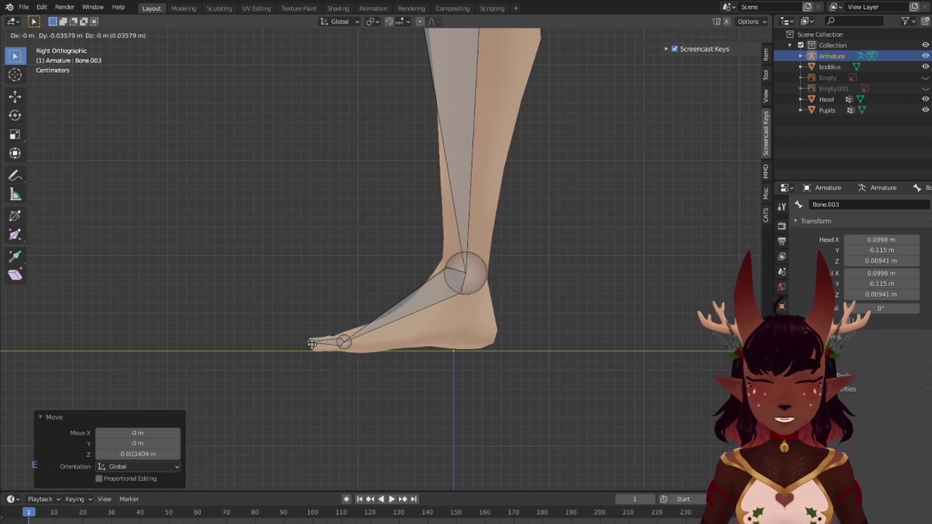
pyautogui.press('y')
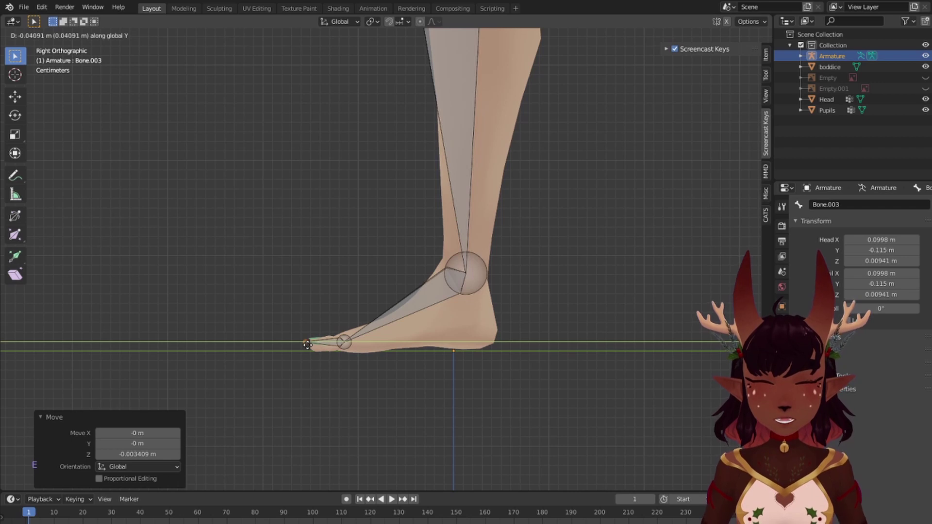
pyautogui.click(307, 344)
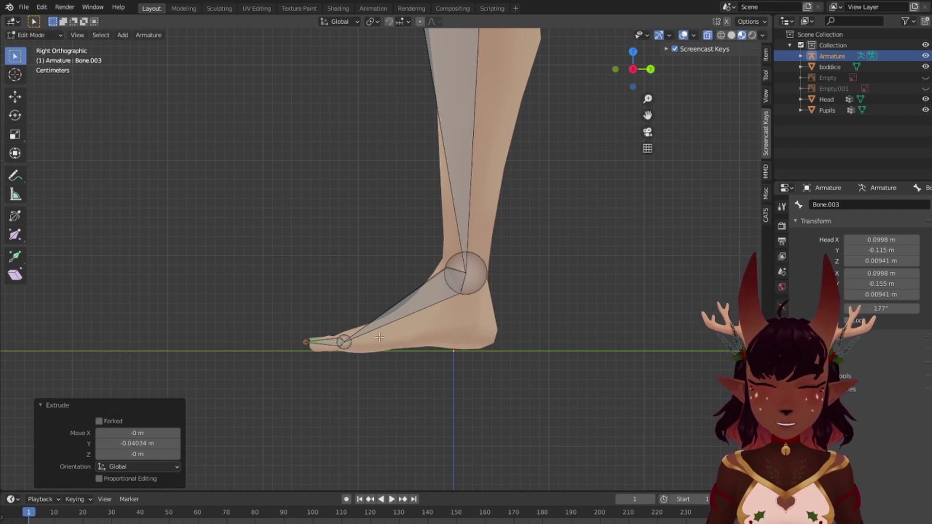
# Step: In the front view, select the left thigh bone and rename it "Left leg"
pyautogui.scroll(-5, 388, 296)
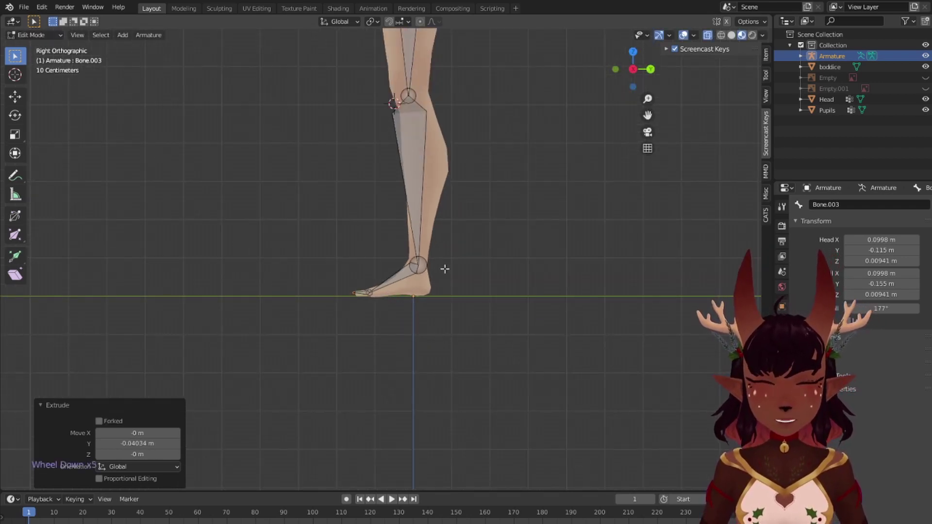
pyautogui.press('KP_1')
pyautogui.scroll(1, 447, 362)
pyautogui.keyDown('shift'); pyautogui.moveTo(447, 362); pyautogui.dragTo(499, 310, button='middle'); pyautogui.keyUp('shift')
pyautogui.rightClick(455, 235)
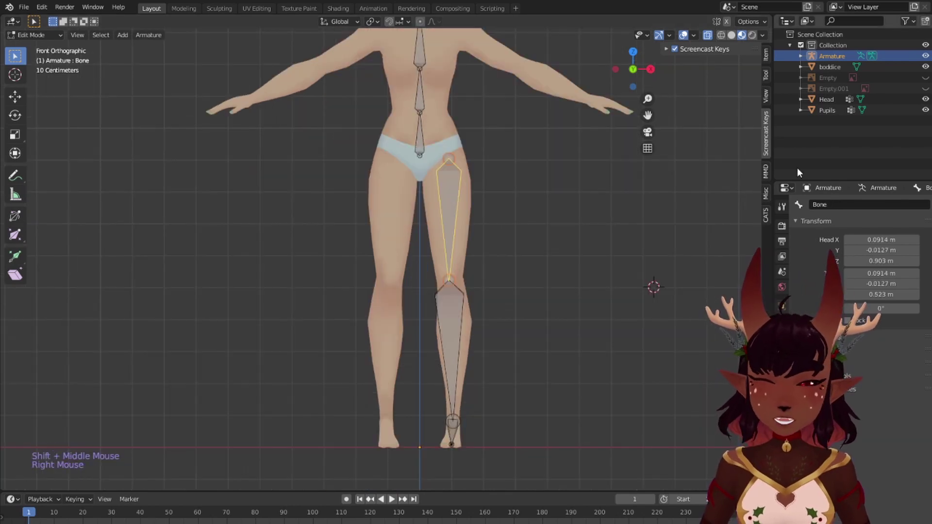
pyautogui.scroll(-3, 506, 211)
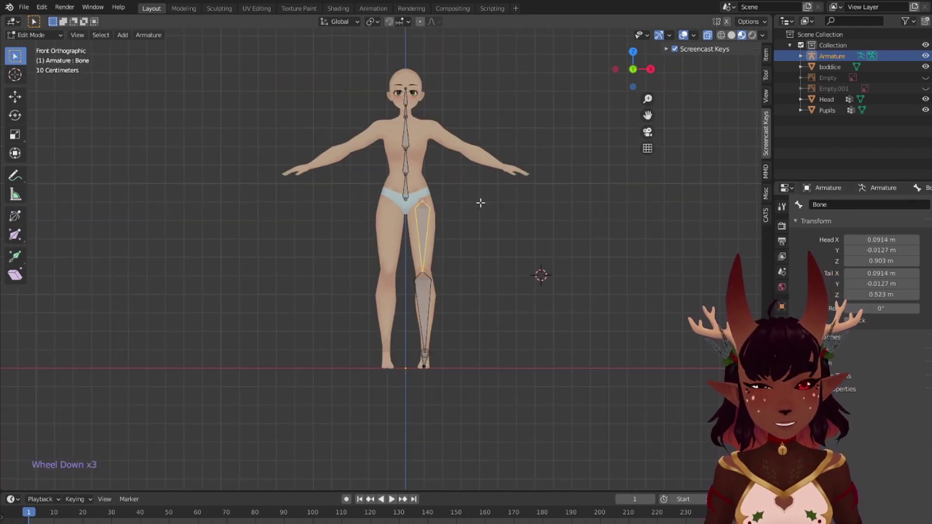
pyautogui.moveTo(524, 202); pyautogui.dragTo(503, 258, button='middle')
pyautogui.press('KP_1')
pyautogui.click(541, 275)
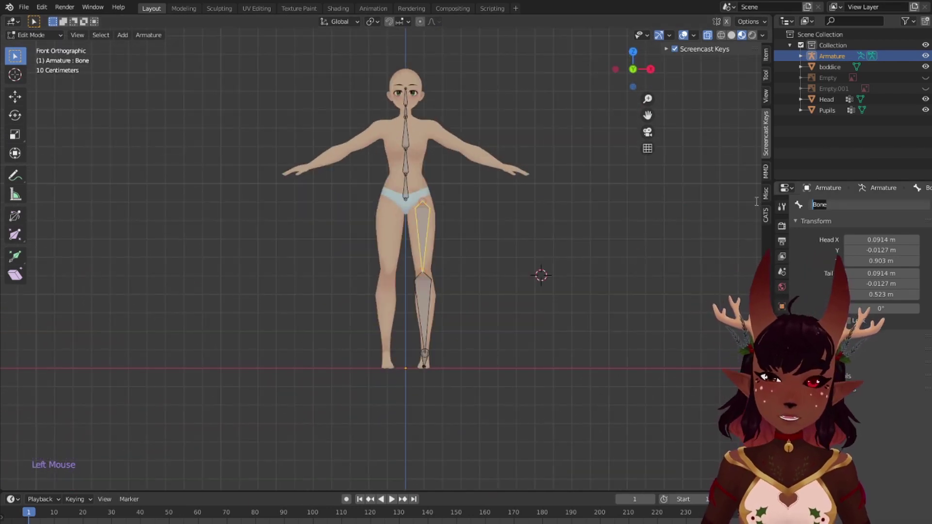
pyautogui.write('Le')
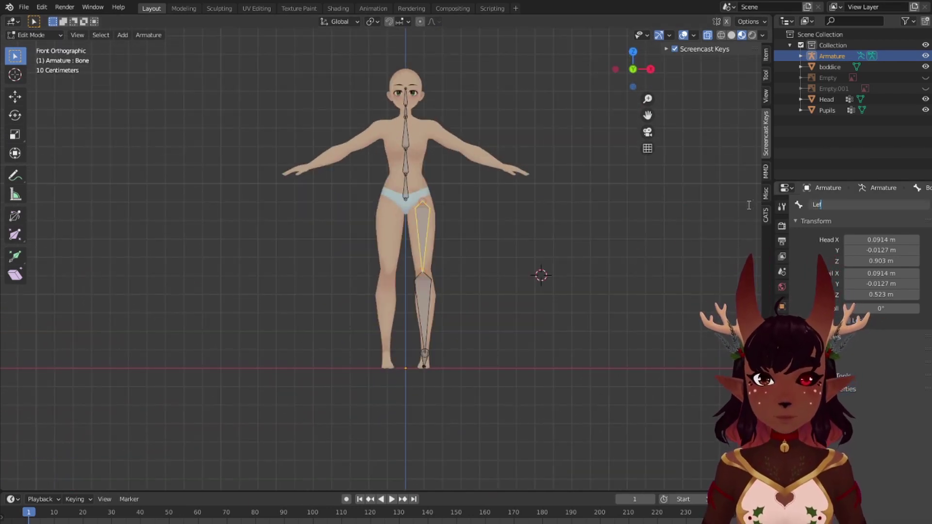
pyautogui.write('ft leg')
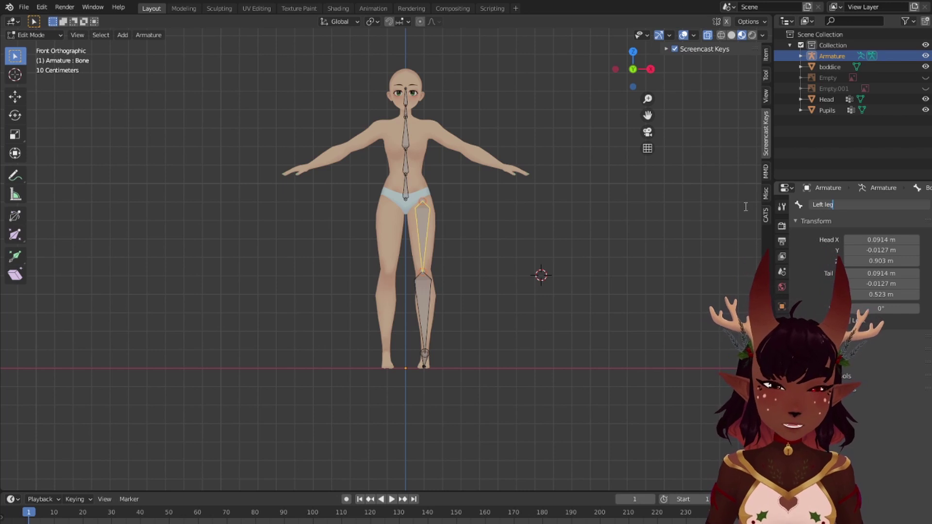
pyautogui.press('Return')
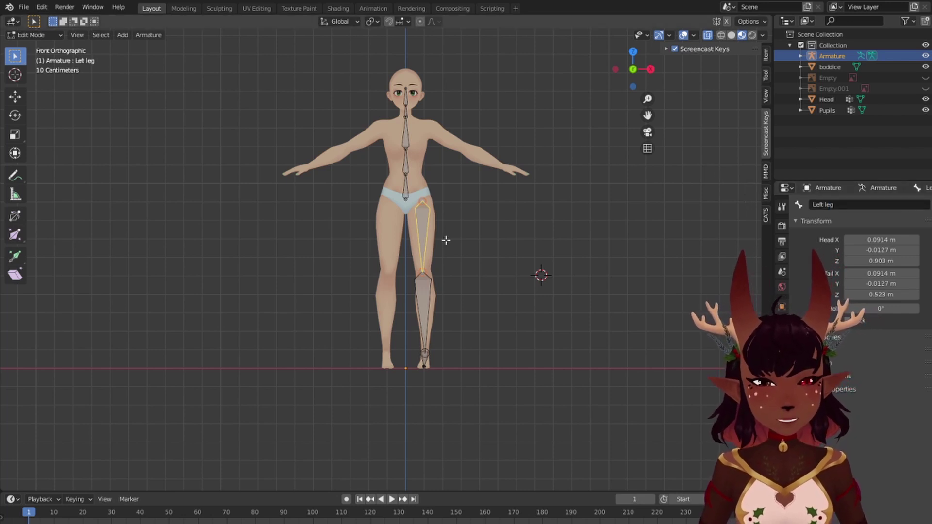
# Step: Select the left shin bone and rename it "Left knee"
pyautogui.rightClick(430, 291)
pyautogui.click(830, 204)
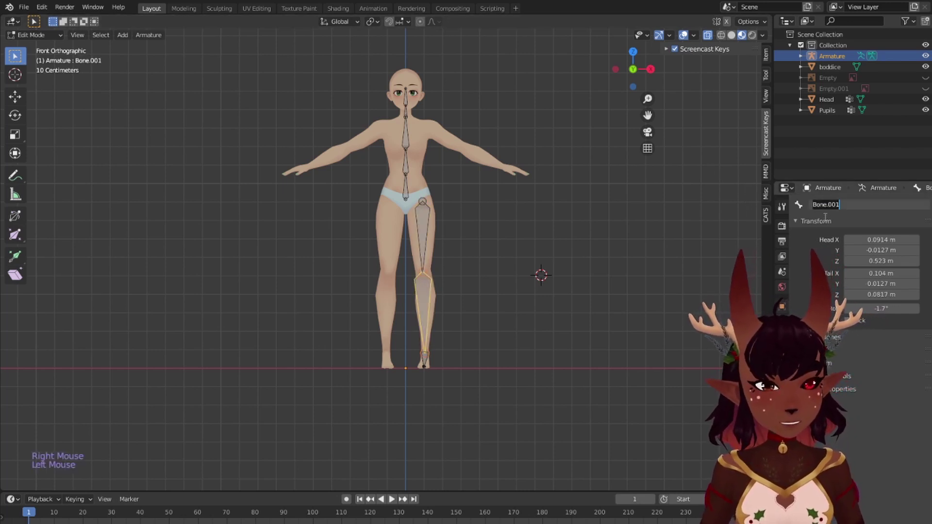
pyautogui.write('Left Kn')
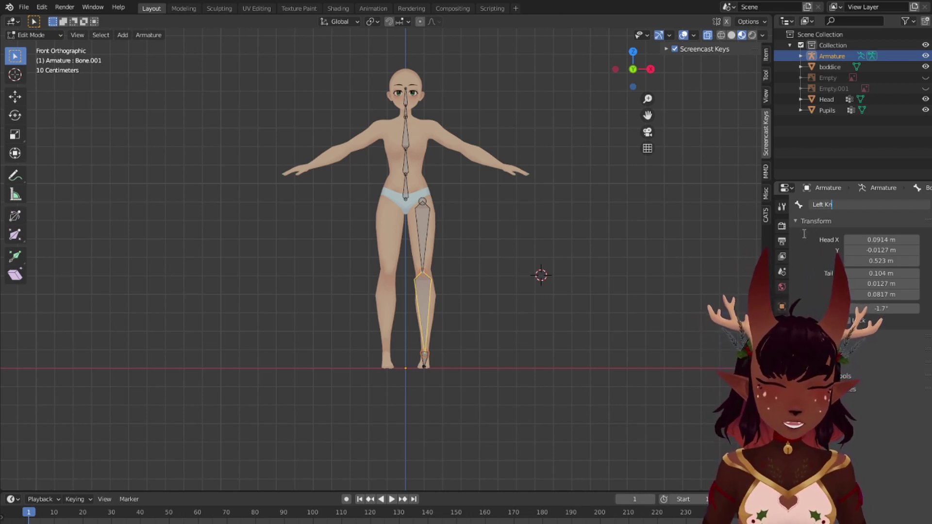
pyautogui.press('BackSpace')
pyautogui.write('knee')
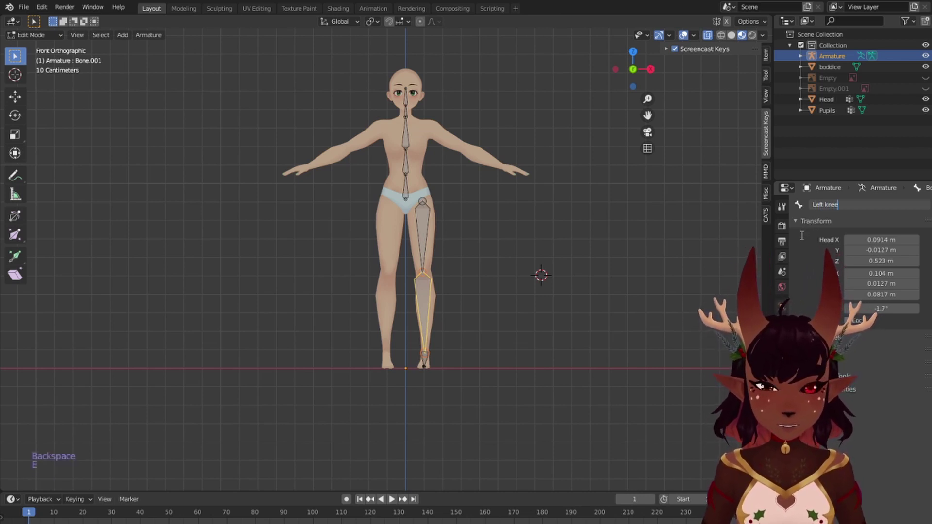
pyautogui.press('Return')
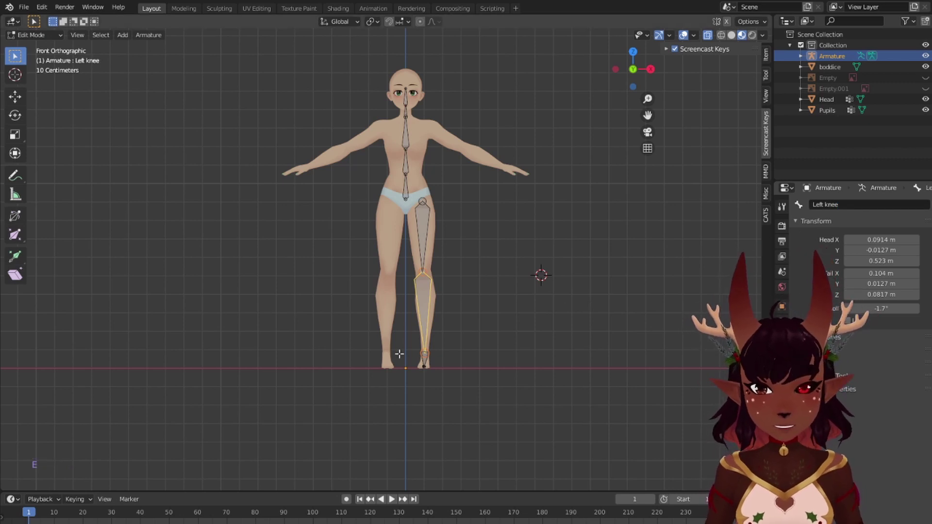
# Step: Select the left foot bone below the shin and rename it "Left ankle"
pyautogui.scroll(3, 404, 376)
pyautogui.rightClick(453, 431)
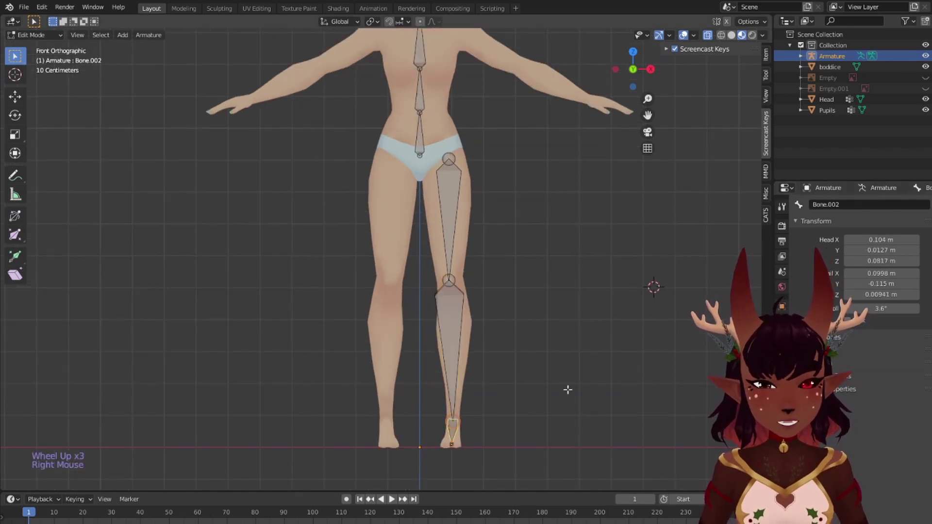
pyautogui.click(848, 205)
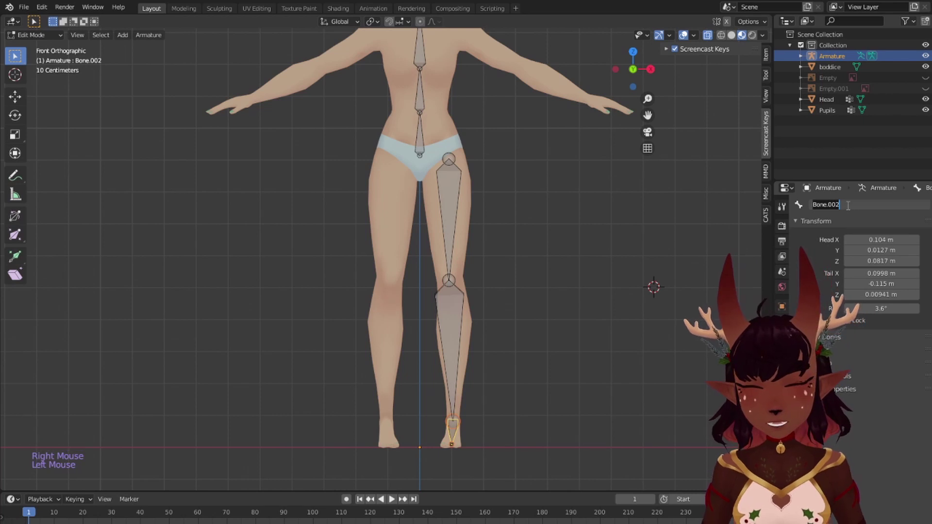
pyautogui.write('Lefr')
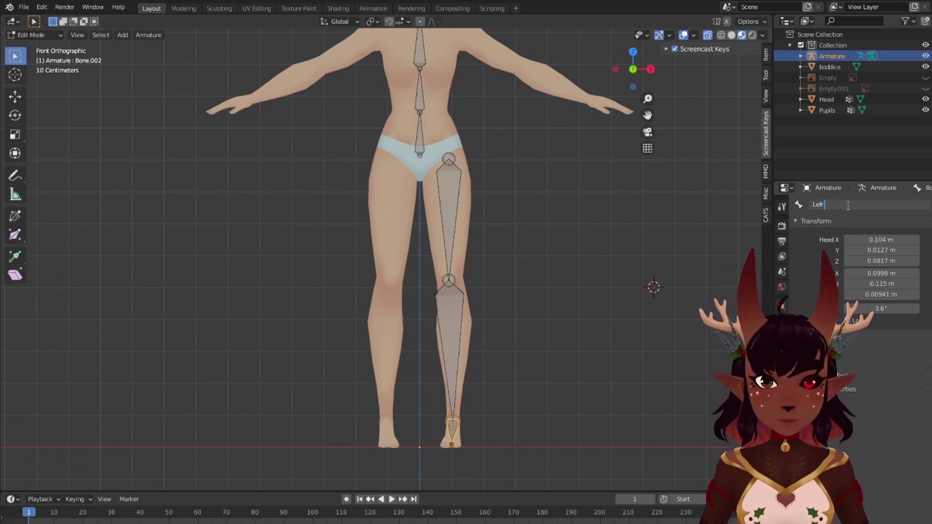
pyautogui.press('BackSpace')
pyautogui.write('t')
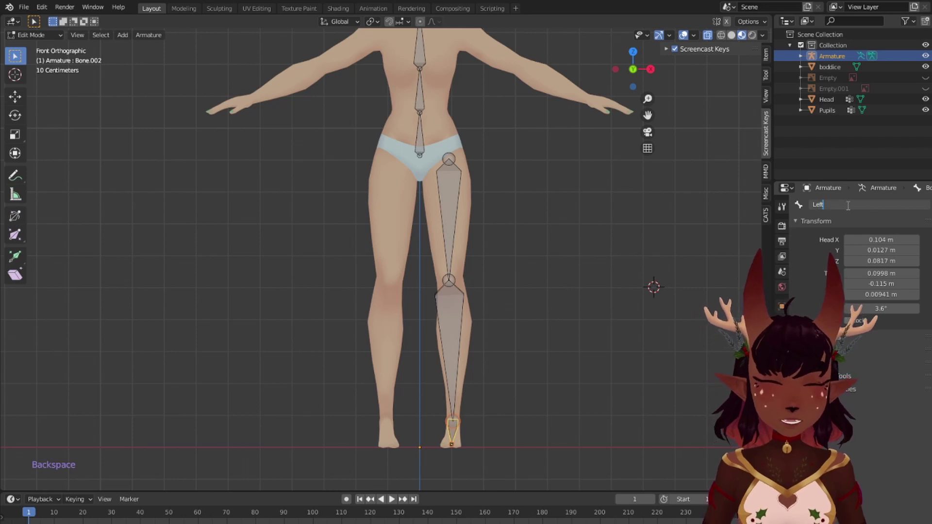
pyautogui.write(' ank')
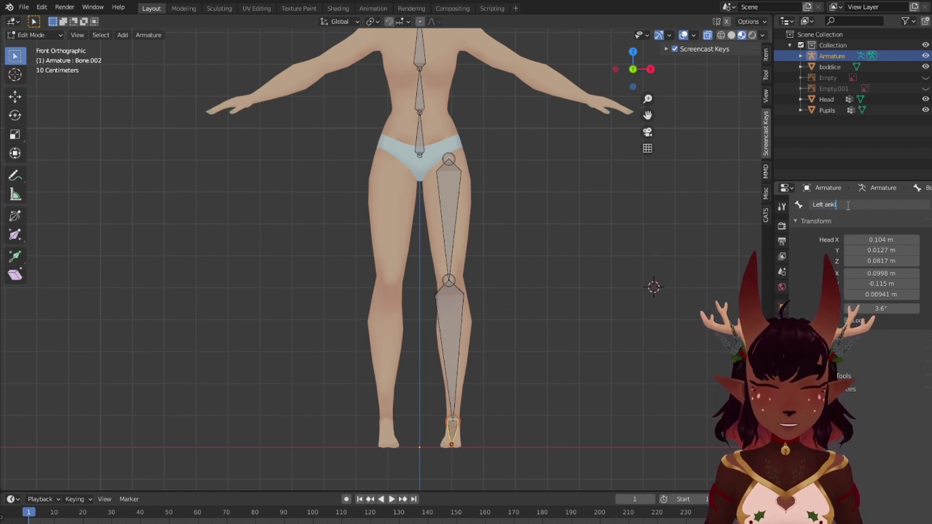
pyautogui.write('le')
pyautogui.press('Return')
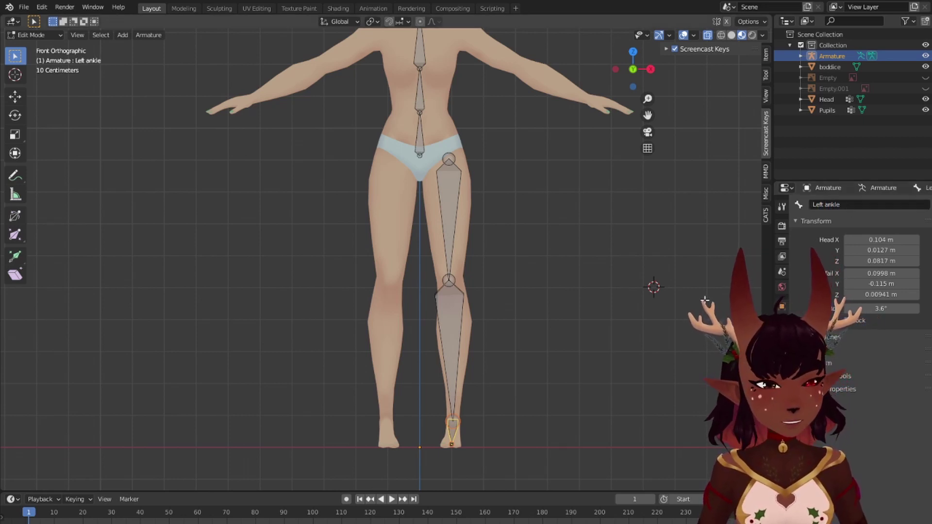
# Step: Select the toe bone at the end of the left foot and open its name for editing
pyautogui.moveTo(650, 292); pyautogui.dragTo(596, 482, button='middle')
pyautogui.rightClick(393, 434)
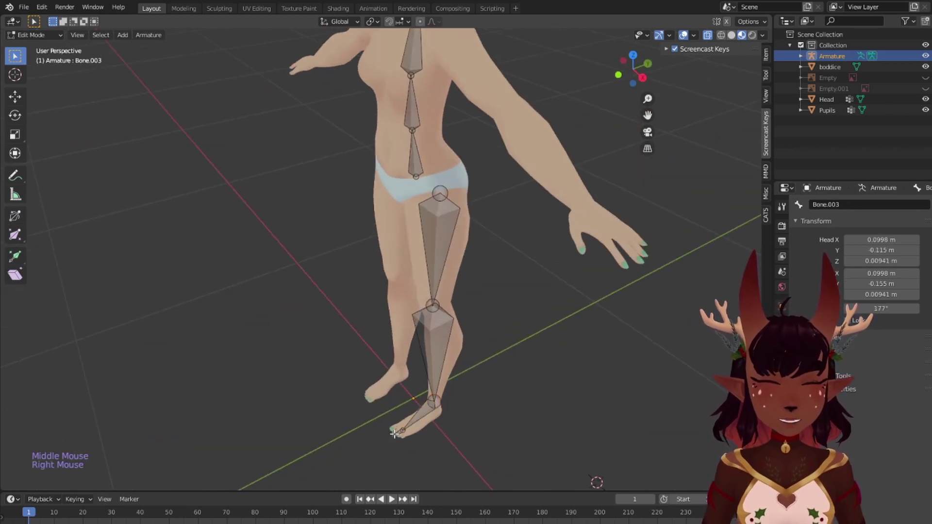
pyautogui.click(845, 204)
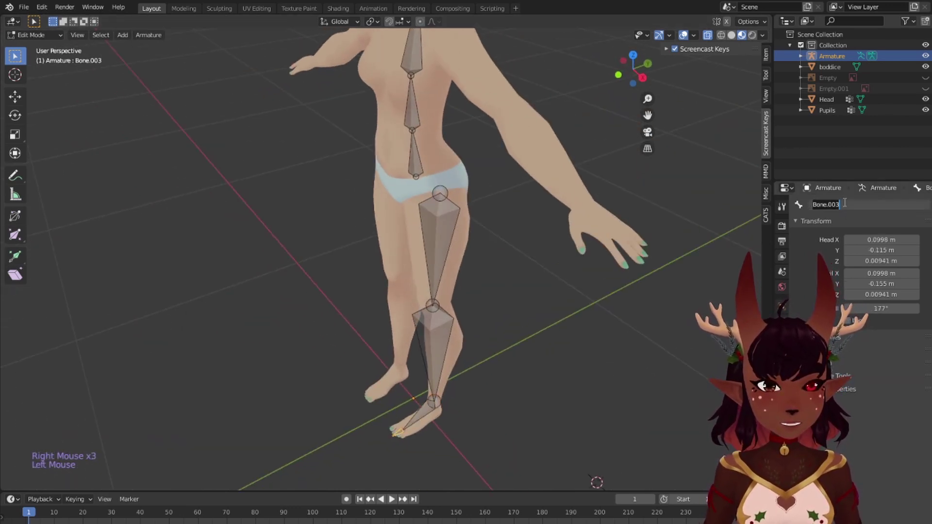
# Step: Rename the selected toe bone to "Left toe" and deselect it
pyautogui.write('Left toe')
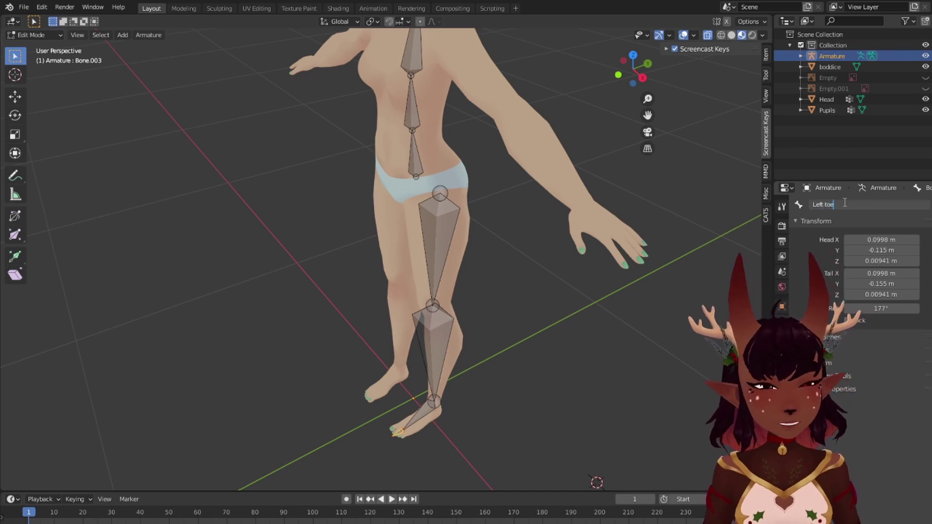
pyautogui.press('Return')
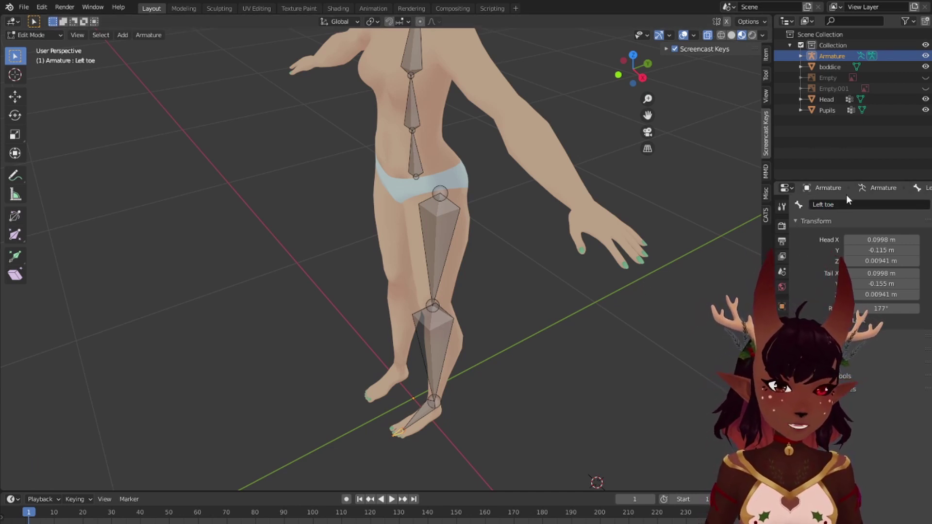
pyautogui.click(620, 321)
pyautogui.rightClick(620, 322)
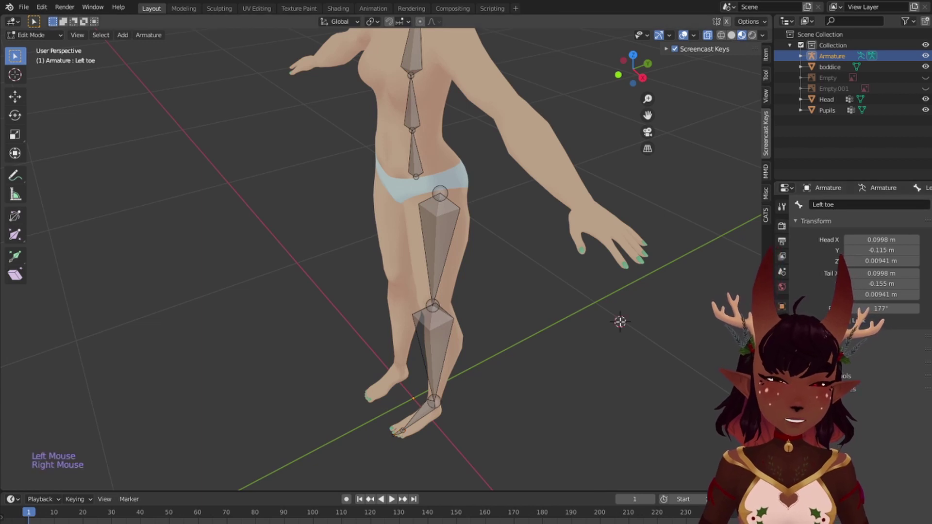
# Step: Check the names of the leg, spine, chest and head bones by selecting them one after another
pyautogui.rightClick(444, 230)
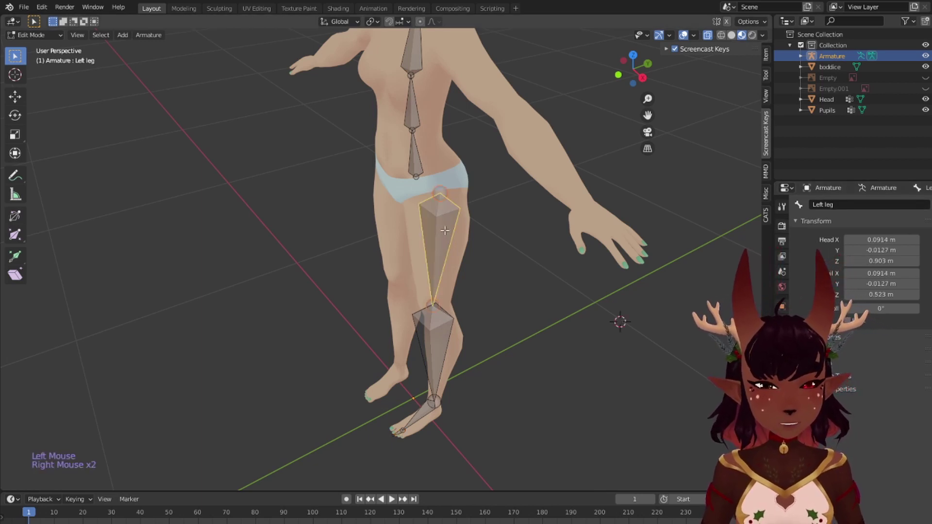
pyautogui.rightClick(427, 324)
pyautogui.rightClick(421, 412)
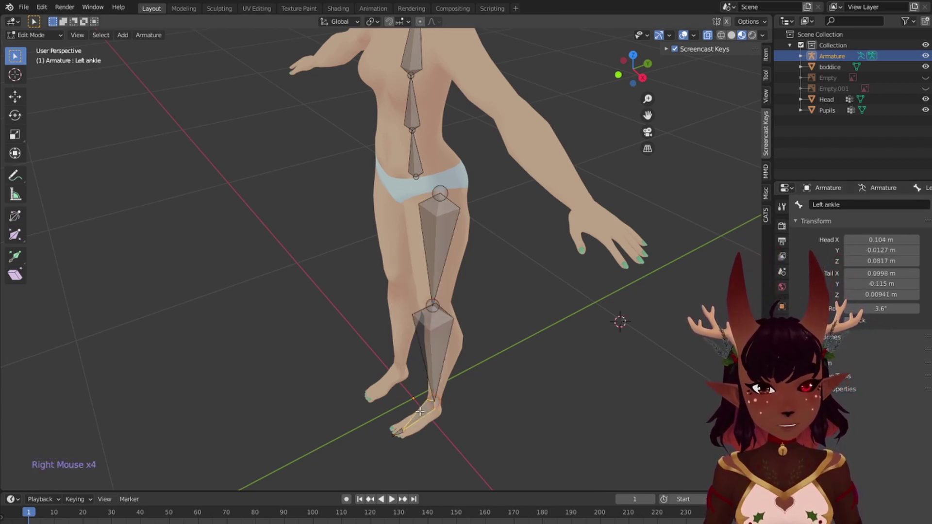
pyautogui.rightClick(397, 433)
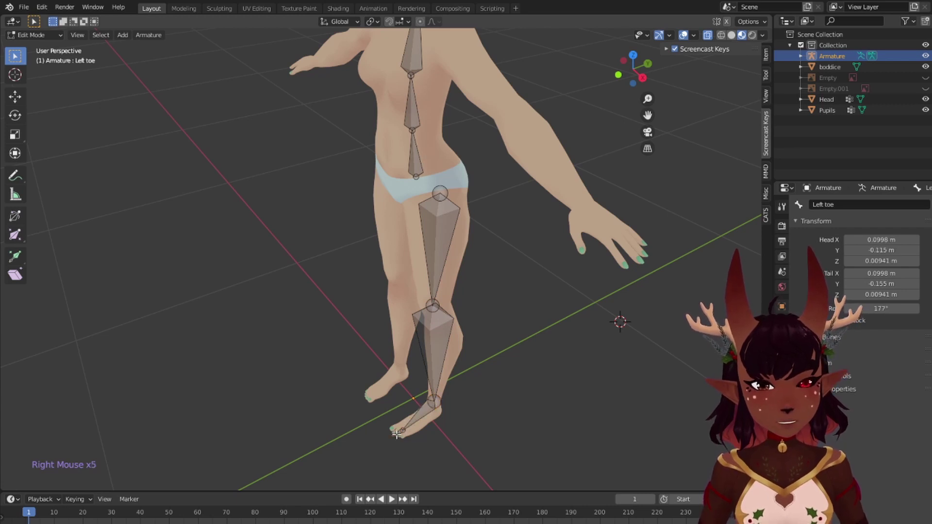
pyautogui.scroll(-2, 491, 374)
pyautogui.moveTo(486, 374); pyautogui.dragTo(477, 307, button='middle')
pyautogui.scroll(2, 539, 394)
pyautogui.rightClick(461, 323)
pyautogui.rightClick(463, 279)
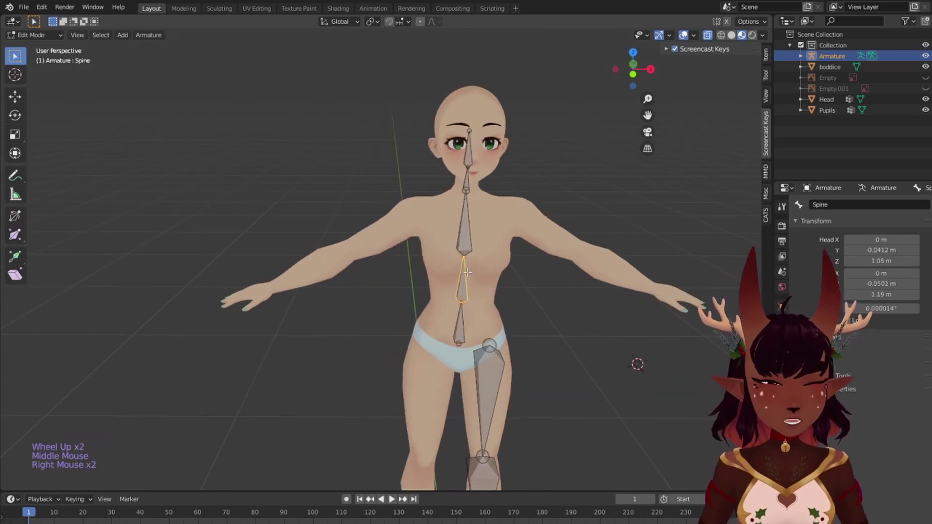
pyautogui.rightClick(465, 228)
pyautogui.rightClick(469, 179)
pyautogui.scroll(-3, 416, 228)
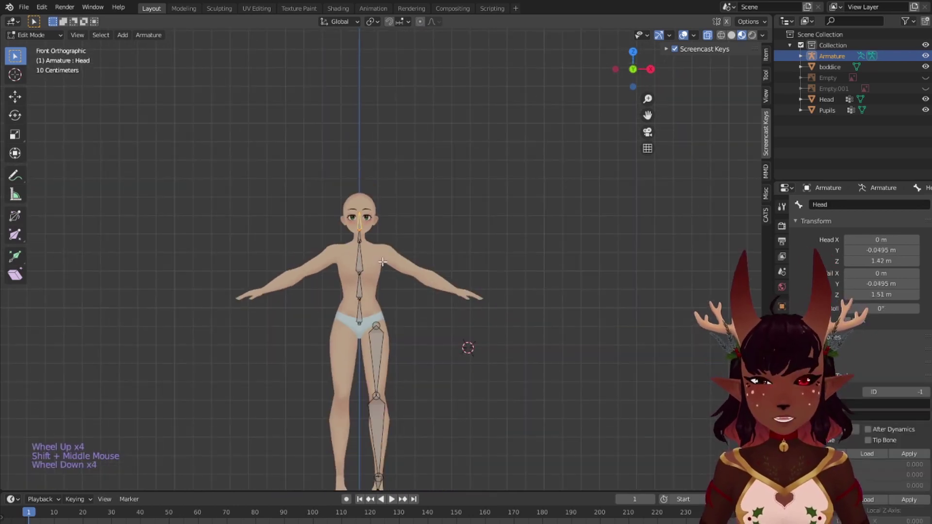
pyautogui.scroll(7, 415, 228)
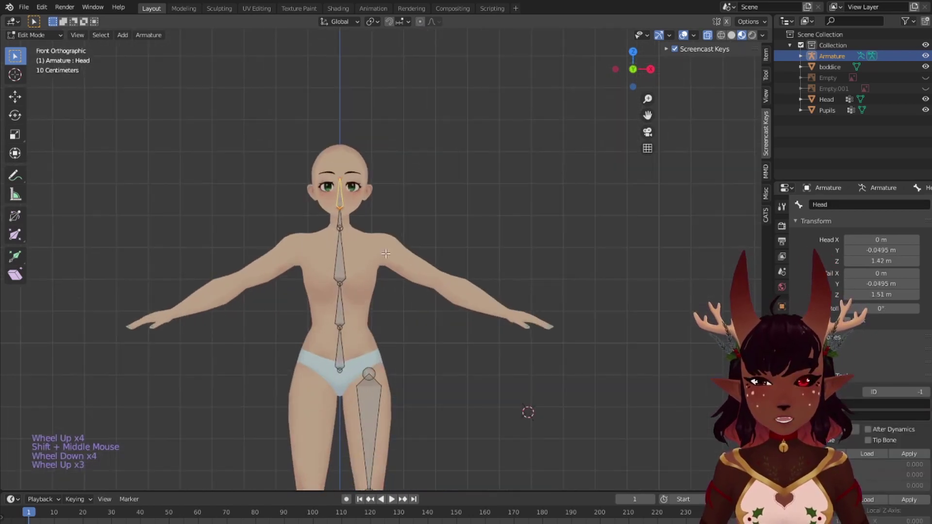
pyautogui.keyDown('shift'); pyautogui.moveTo(416, 228); pyautogui.dragTo(377, 262, button='middle'); pyautogui.keyUp('shift')
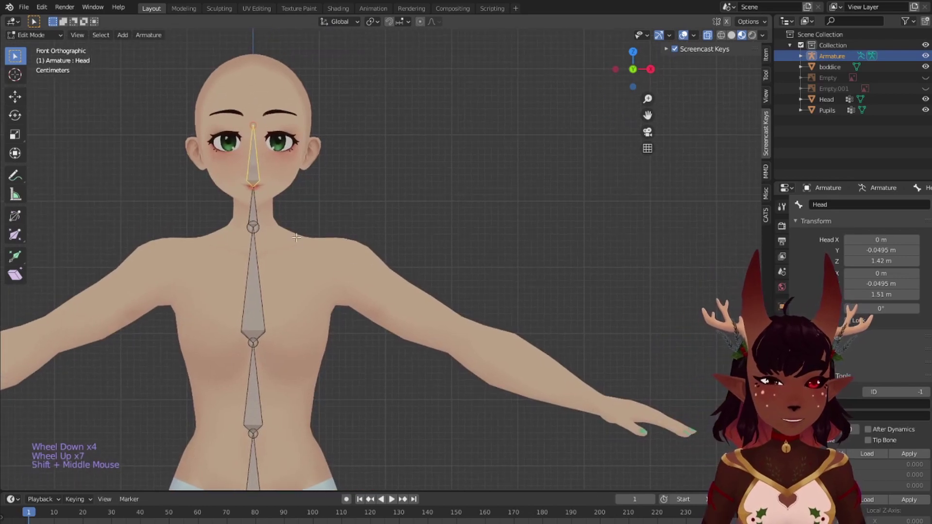
# Step: Add a new bone and move it about -0.534 m in X and 0.531 m in Z, with its base near the left collarbone
pyautogui.scroll(-4, 359, 223)
pyautogui.press('a')
pyautogui.press('a')
pyautogui.press('a')
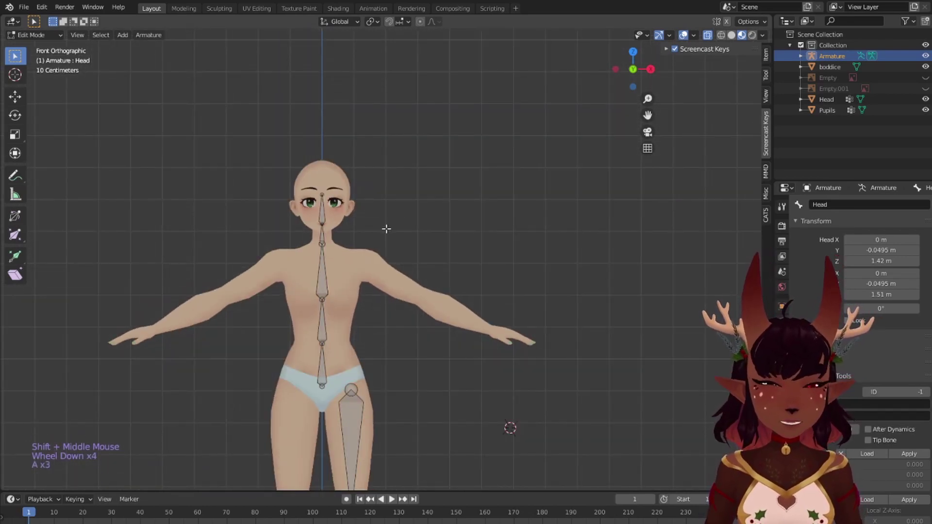
pyautogui.scroll(-2, 387, 229)
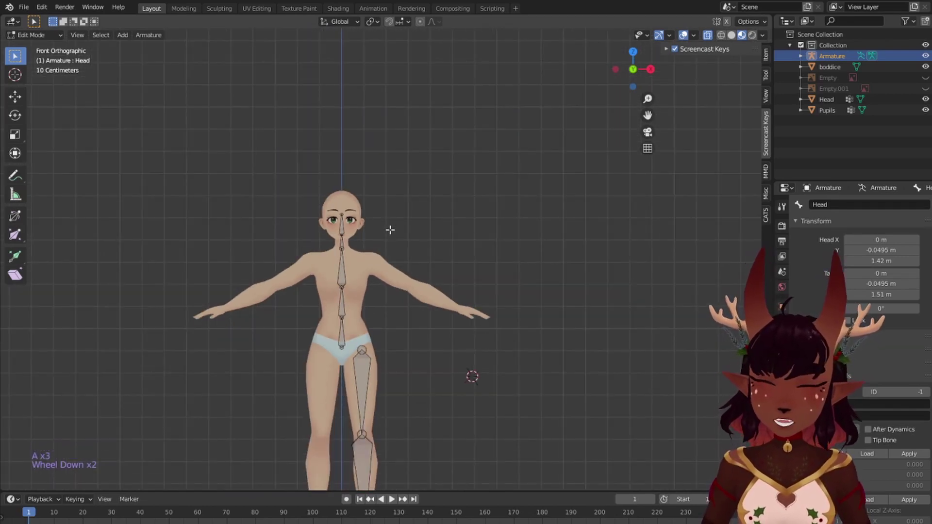
pyautogui.hotkey('shift', 'a')
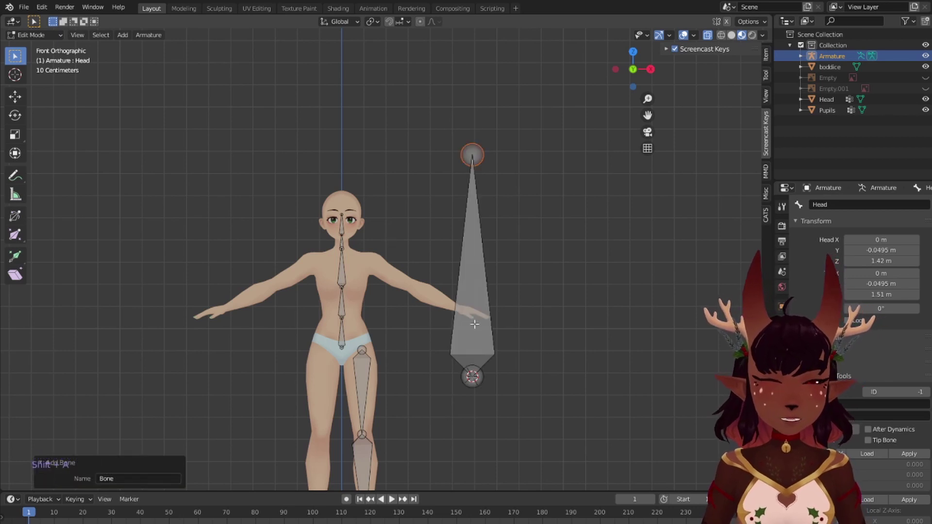
pyautogui.scroll(2, 473, 330)
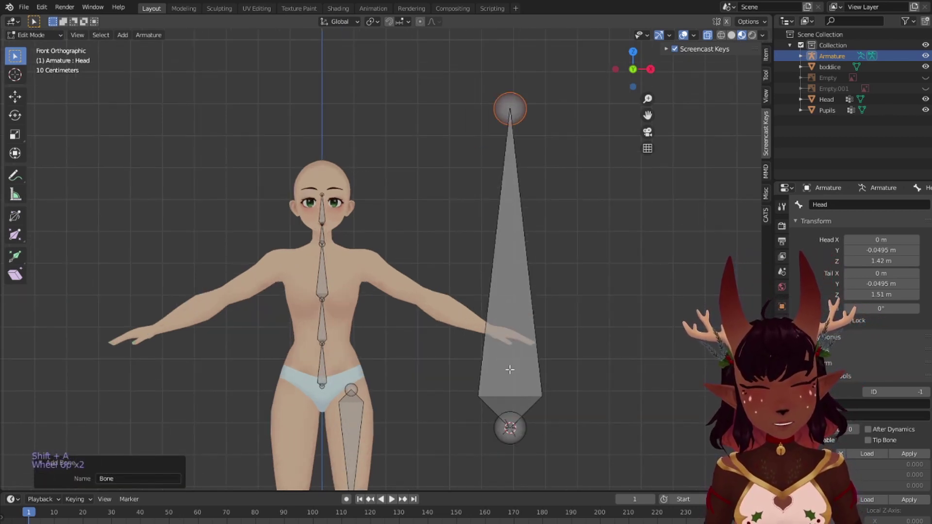
pyautogui.rightClick(514, 345)
pyautogui.press('g')
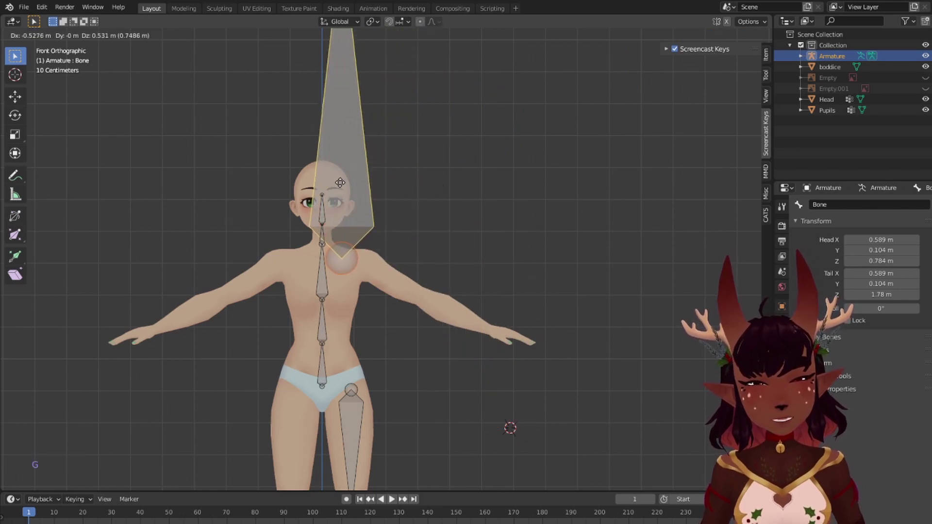
pyautogui.click(340, 183)
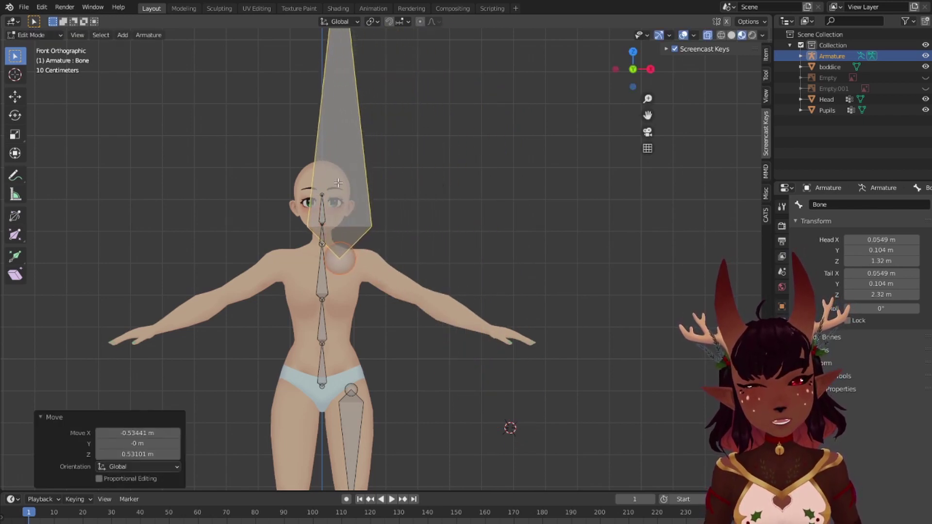
# Step: Move the new bone's tail about 0.090 m in X and -1.007 m in Z so the bone points toward the left shoulder
pyautogui.scroll(-2, 340, 184)
pyautogui.keyDown('shift'); pyautogui.moveTo(381, 226); pyautogui.dragTo(392, 294, button='middle'); pyautogui.keyUp('shift')
pyautogui.rightClick(358, 112)
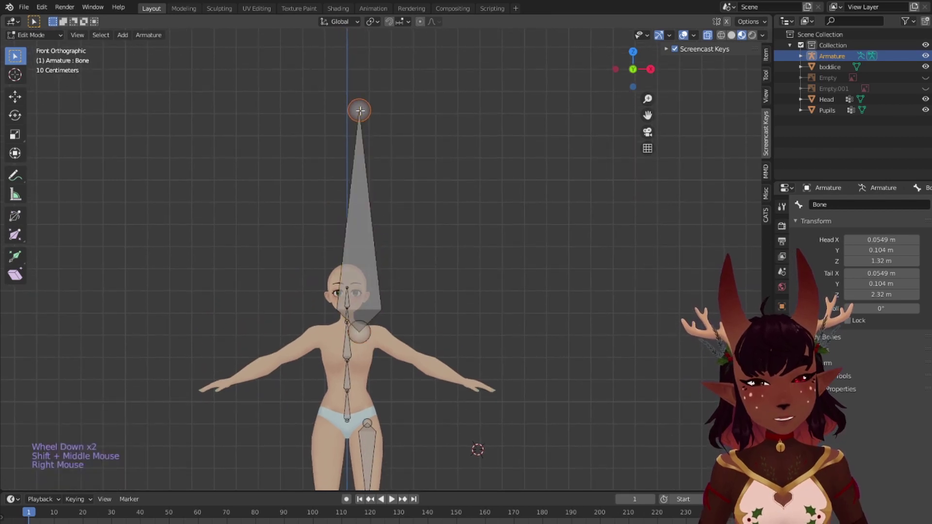
pyautogui.press('g')
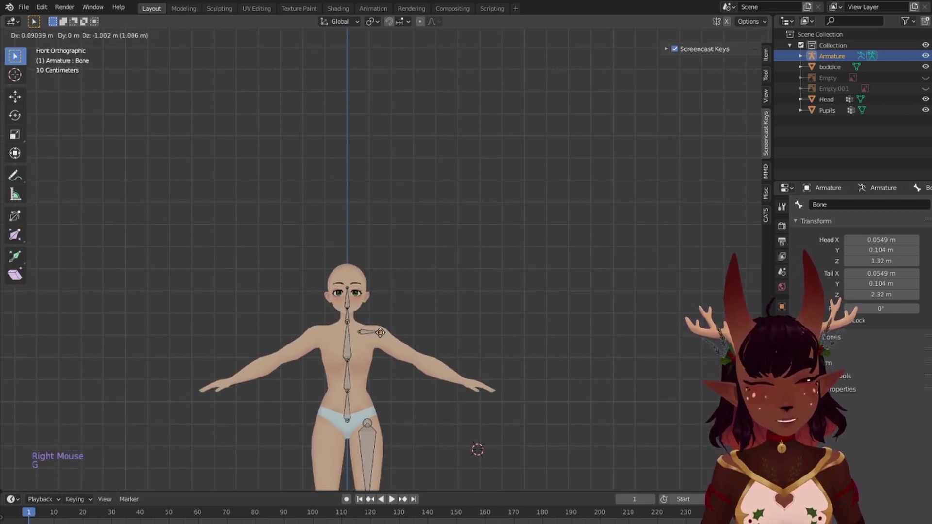
pyautogui.click(380, 334)
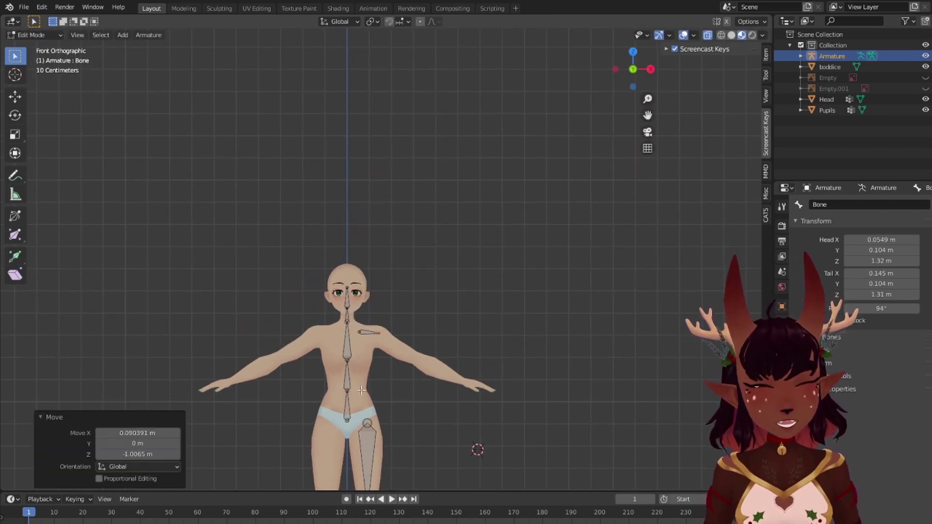
# Step: Shift the whole shoulder bone about -0.009 m in X and 0.010 m in Z, closer to the collarbone
pyautogui.scroll(6, 349, 392)
pyautogui.keyDown('shift'); pyautogui.moveTo(349, 391); pyautogui.dragTo(409, 260, button='middle'); pyautogui.keyUp('shift')
pyautogui.scroll(5, 406, 307)
pyautogui.keyDown('shift'); pyautogui.moveTo(406, 307); pyautogui.dragTo(463, 258, button='middle'); pyautogui.keyUp('shift')
pyautogui.scroll(-5, 441, 283)
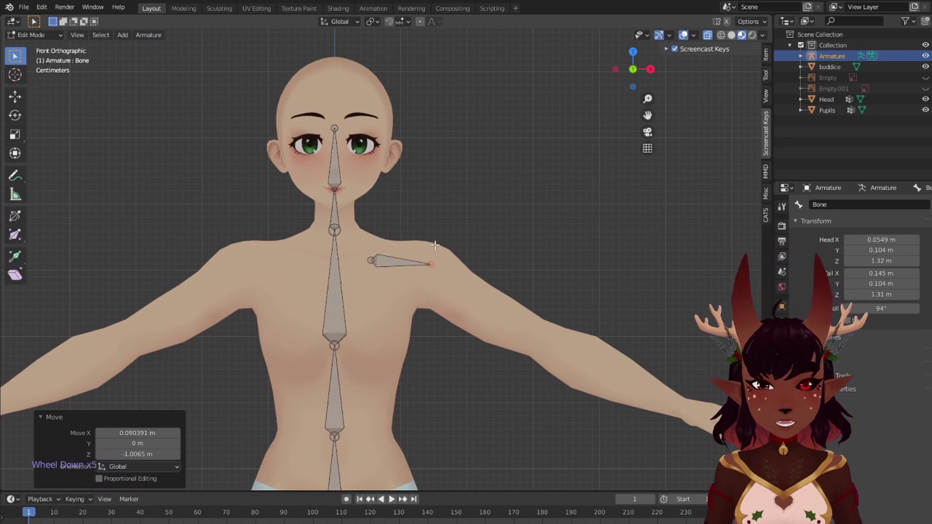
pyautogui.scroll(8, 399, 239)
pyautogui.scroll(-1, 410, 282)
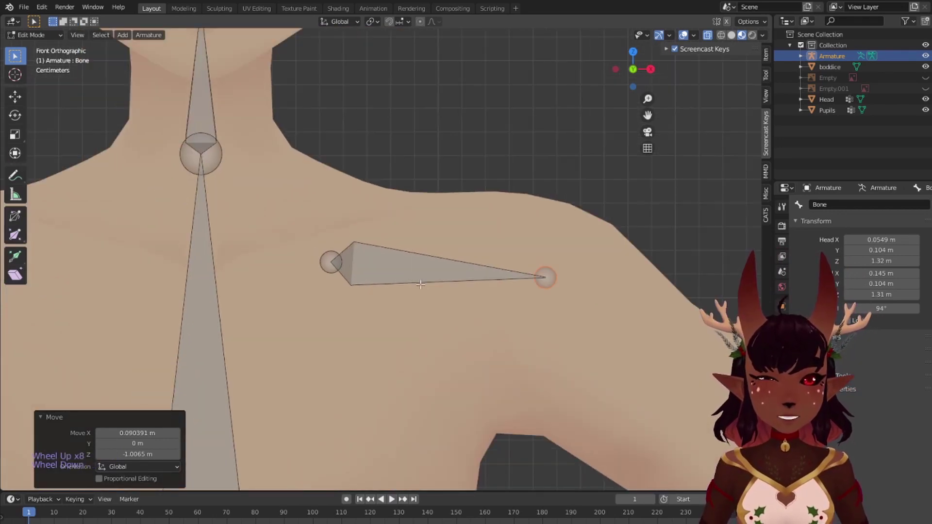
pyautogui.keyDown('shift'); pyautogui.moveTo(421, 284); pyautogui.dragTo(403, 246, button='middle'); pyautogui.keyUp('shift')
pyautogui.rightClick(366, 222)
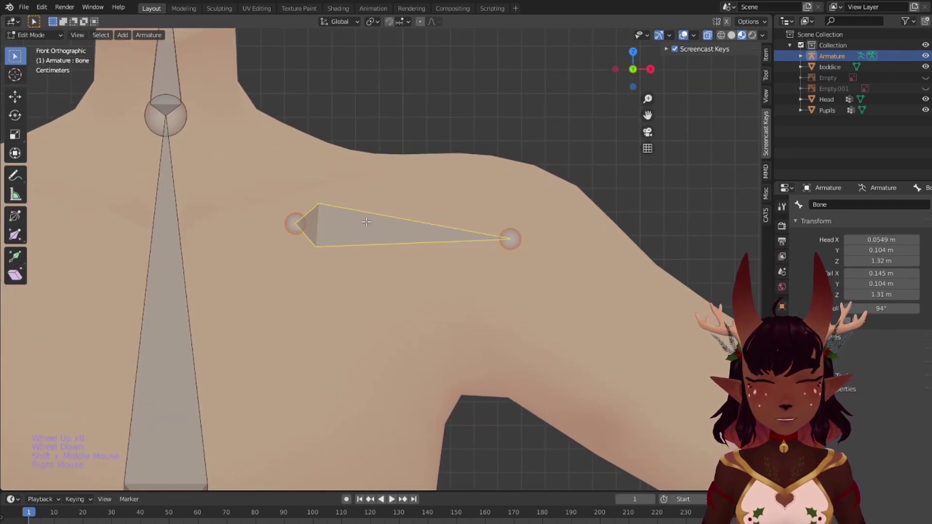
pyautogui.press('g')
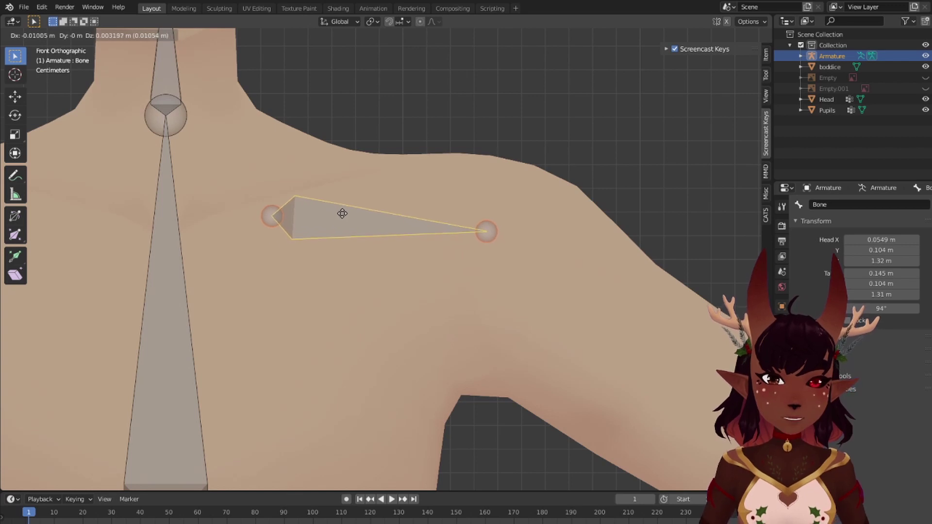
pyautogui.click(345, 199)
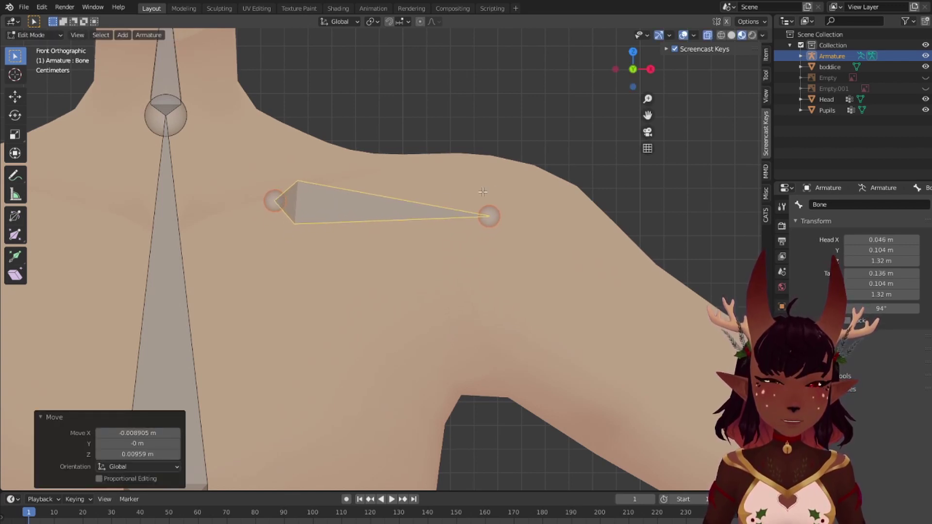
# Step: In the right side view, lower the shoulder bone's head about 0.0065 m so it lines up with the tail
pyautogui.moveTo(320, 270); pyautogui.dragTo(418, 285, button='middle')
pyautogui.press('KP_3')
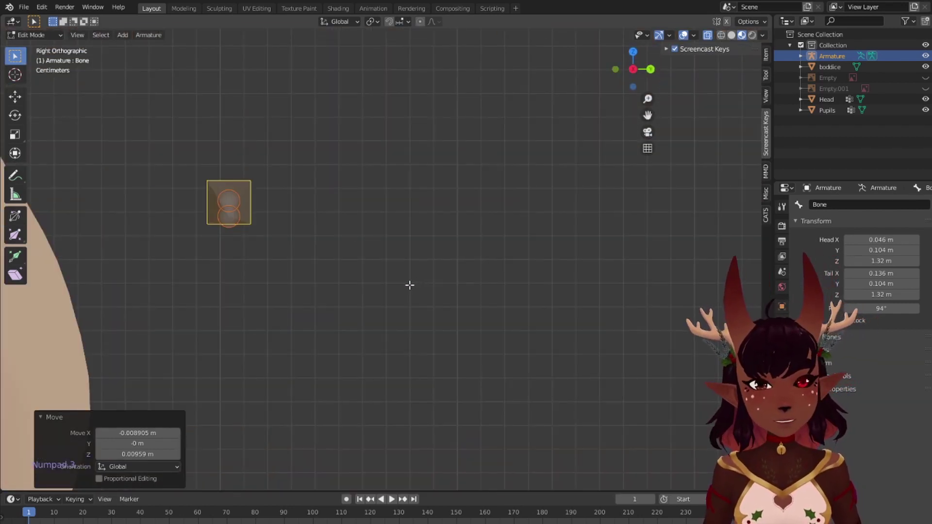
pyautogui.scroll(-4, 235, 243)
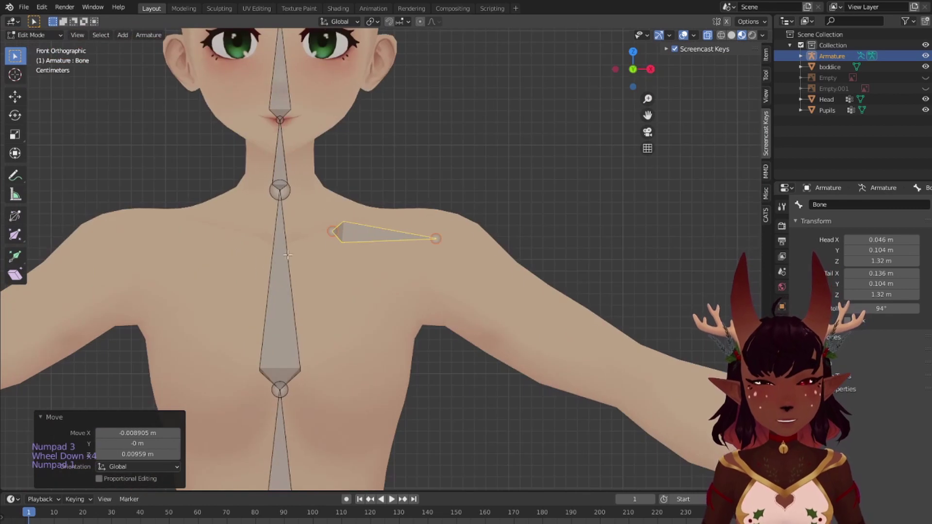
pyautogui.rightClick(331, 231)
pyautogui.press('KP_3')
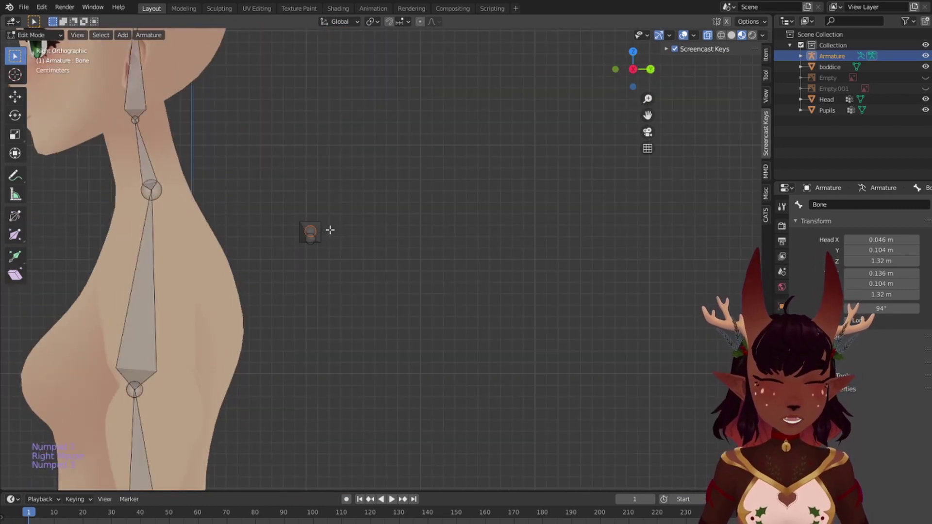
pyautogui.scroll(6, 301, 226)
pyautogui.keyDown('shift'); pyautogui.moveTo(283, 221); pyautogui.dragTo(396, 279, button='middle'); pyautogui.keyUp('shift')
pyautogui.scroll(5, 312, 301)
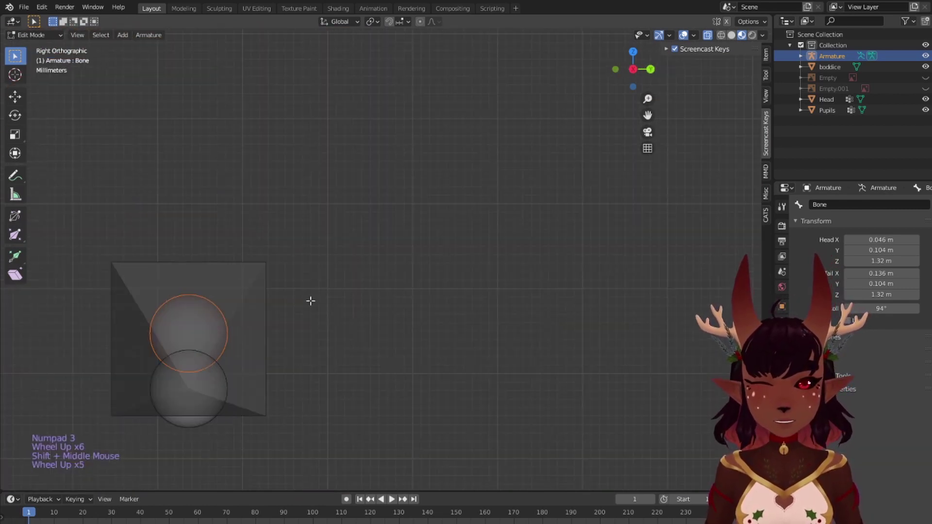
pyautogui.keyDown('shift'); pyautogui.moveTo(312, 302); pyautogui.dragTo(381, 253, button='middle'); pyautogui.keyUp('shift')
pyautogui.scroll(3, 316, 298)
pyautogui.keyDown('shift'); pyautogui.moveTo(304, 306); pyautogui.dragTo(385, 231, button='middle'); pyautogui.keyUp('shift')
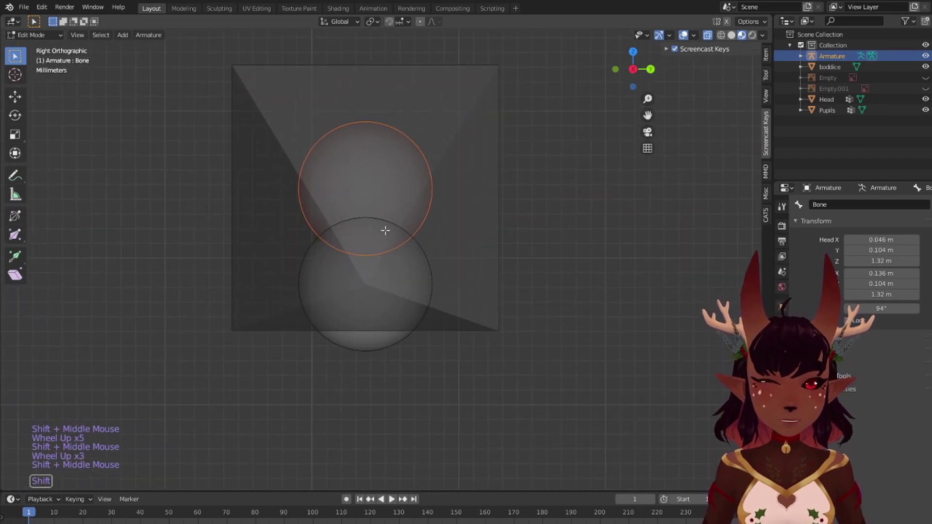
pyautogui.scroll(1, 375, 199)
pyautogui.press('g')
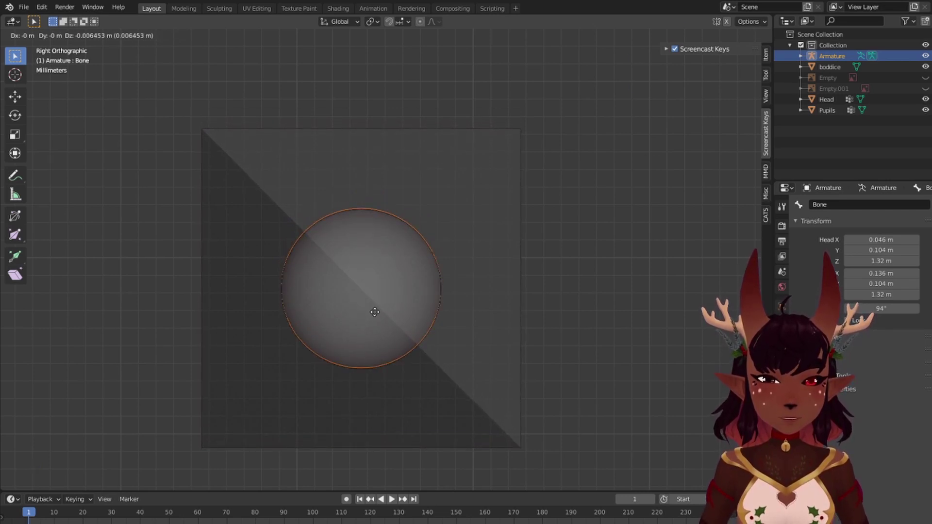
pyautogui.click(375, 312)
# Step: Move the whole shoulder bone about -0.142 m in Y so it sits inside the upper torso, in line with the spine
pyautogui.scroll(-13, 376, 291)
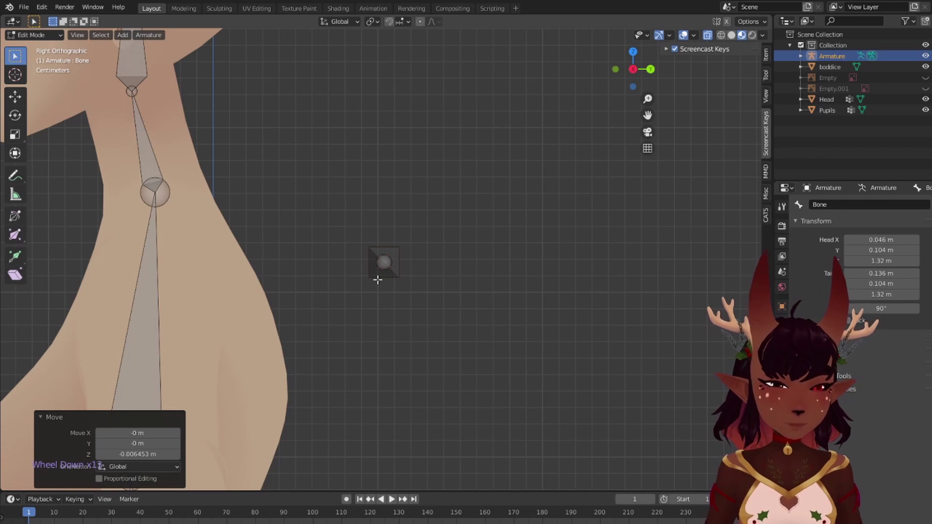
pyautogui.scroll(-5, 377, 280)
pyautogui.rightClick(383, 259)
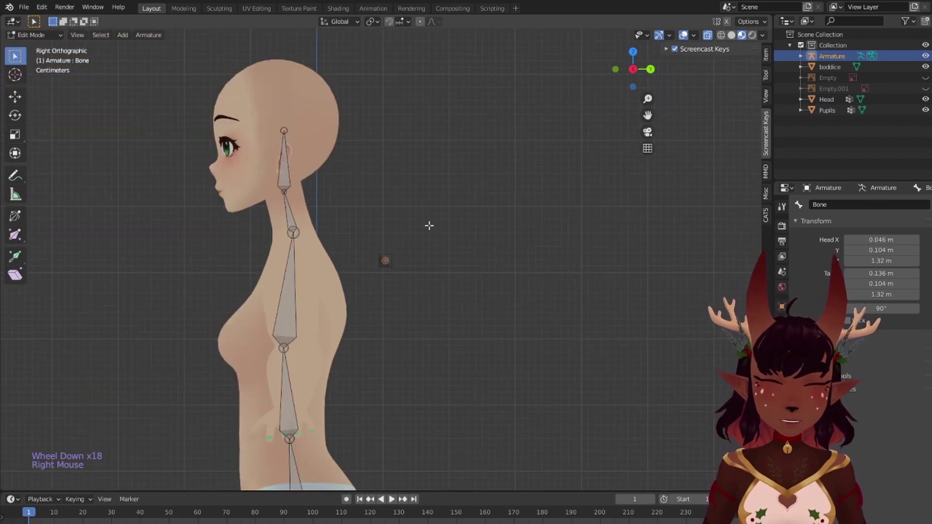
pyautogui.moveTo(420, 222); pyautogui.dragTo(371, 275)
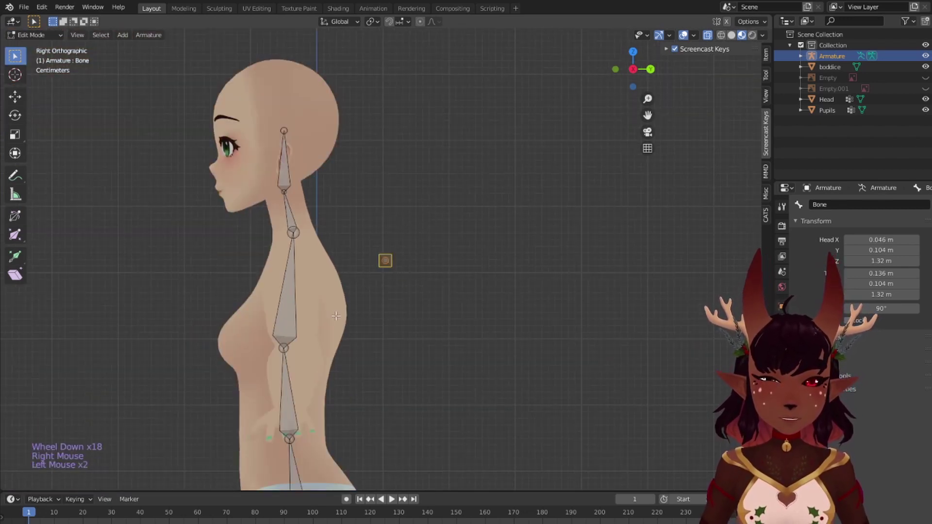
pyautogui.scroll(-4, 336, 316)
pyautogui.scroll(3, 341, 335)
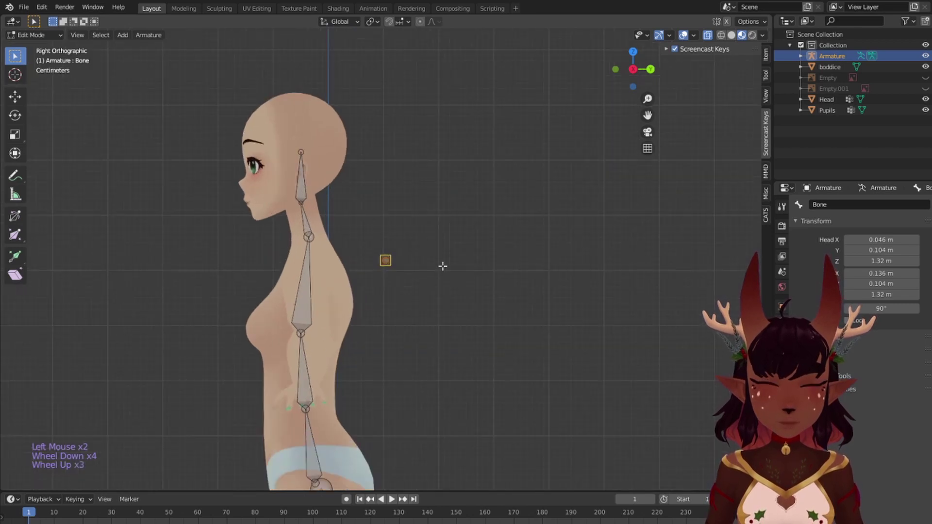
pyautogui.press('g')
pyautogui.press('y')
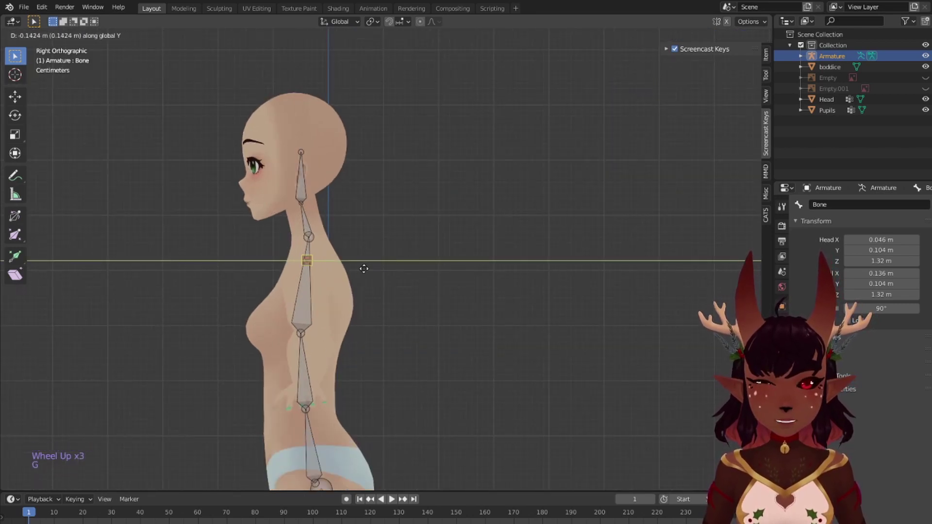
pyautogui.click(364, 268)
# Step: Switch the viewport to wireframe shading and check the shoulder bone's placement inside the mesh from above and the front
pyautogui.moveTo(370, 267); pyautogui.dragTo(385, 249, button='middle')
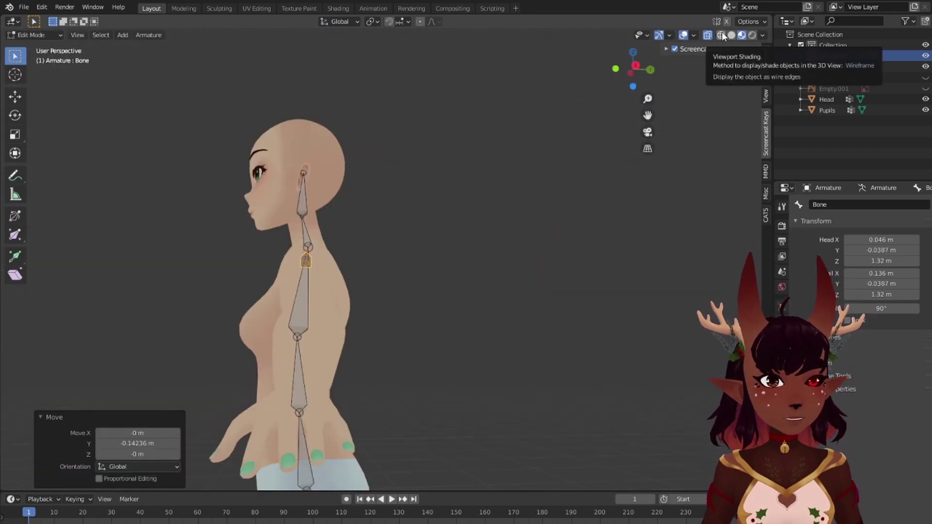
pyautogui.click(722, 34)
pyautogui.moveTo(407, 202); pyautogui.dragTo(713, 63, button='middle')
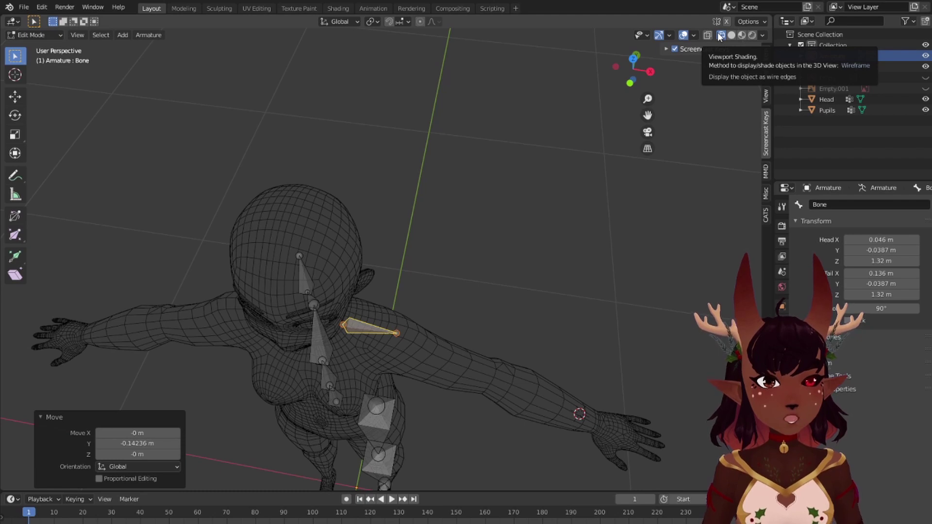
pyautogui.moveTo(412, 208); pyautogui.dragTo(292, 184, button='middle')
pyautogui.moveTo(303, 262); pyautogui.dragTo(358, 289, button='middle')
pyautogui.scroll(-5, 359, 289)
pyautogui.press('KP_1')
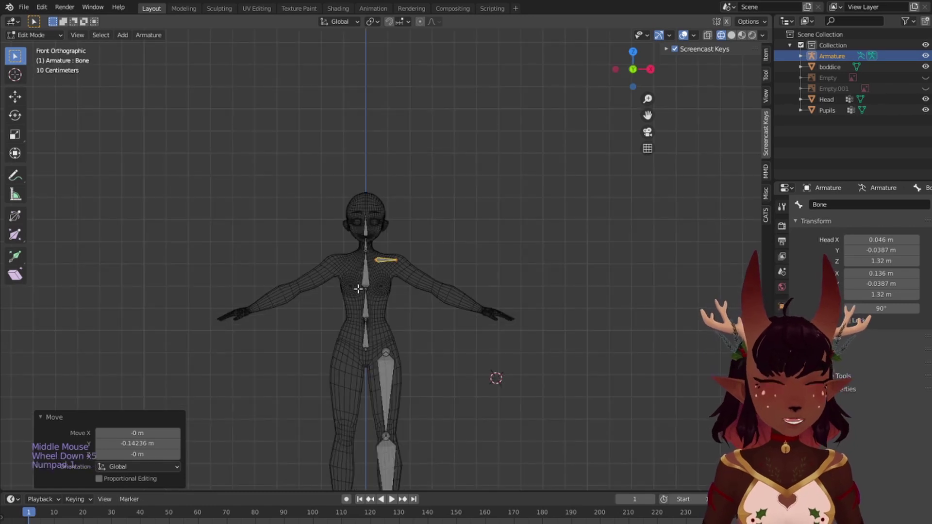
# Step: Hide the spine, neck and head bones to inspect the shoulder bone on its own, and reveal them again
pyautogui.moveTo(345, 168); pyautogui.dragTo(372, 371)
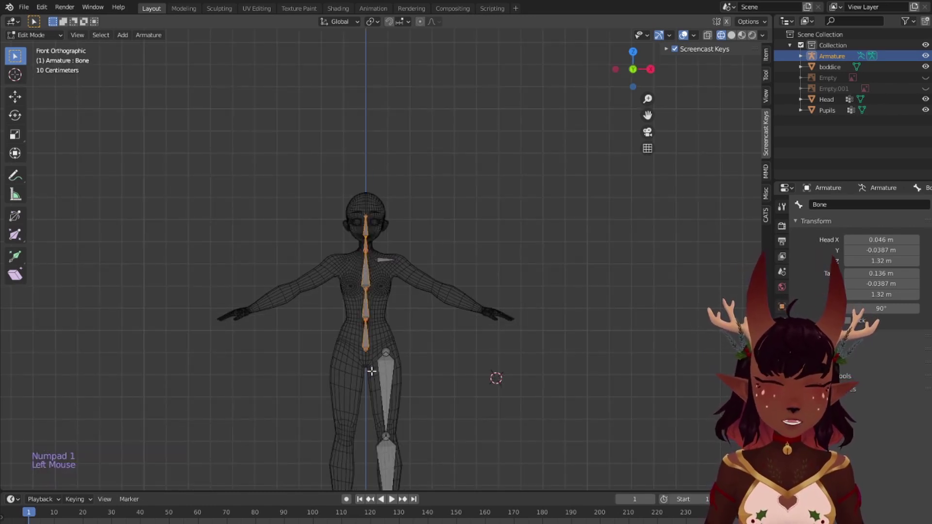
pyautogui.press('h')
pyautogui.moveTo(454, 224); pyautogui.dragTo(333, 303, button='middle')
pyautogui.scroll(6, 326, 261)
pyautogui.moveTo(327, 261); pyautogui.dragTo(295, 243, button='middle')
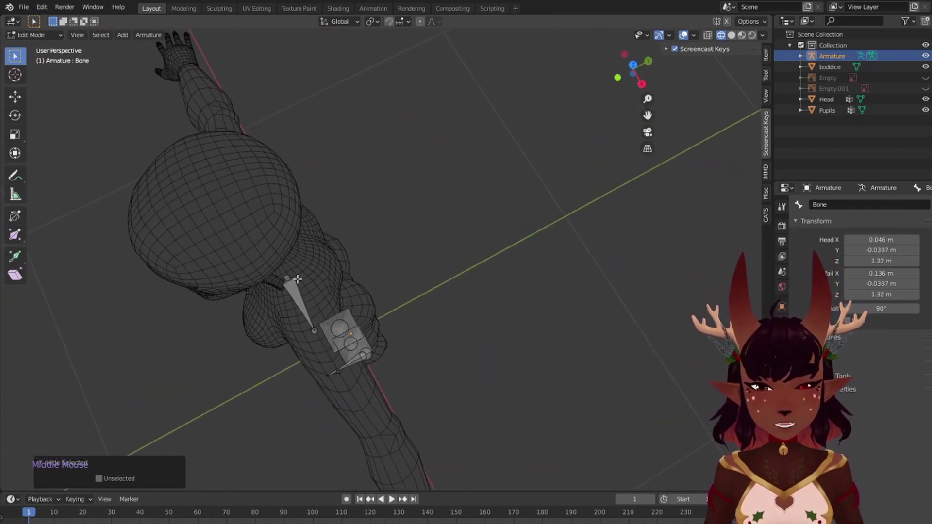
pyautogui.press('KP_1')
pyautogui.scroll(2, 416, 322)
pyautogui.hotkey('alt', 'h')
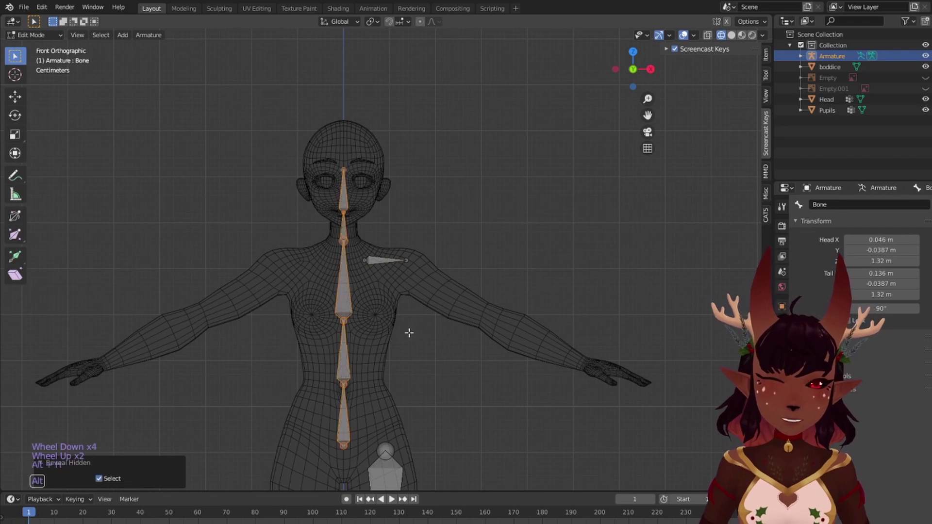
# Step: Extrude an upper arm bone from the shoulder bone's tail, about 0.177 m in X and -0.12 m in Z, to the left elbow
pyautogui.press('a')
pyautogui.scroll(2, 419, 330)
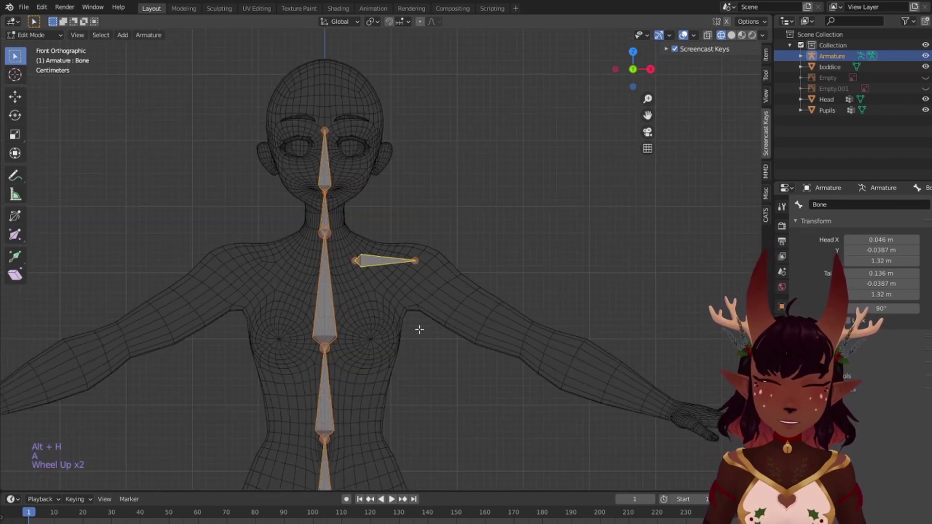
pyautogui.rightClick(412, 260)
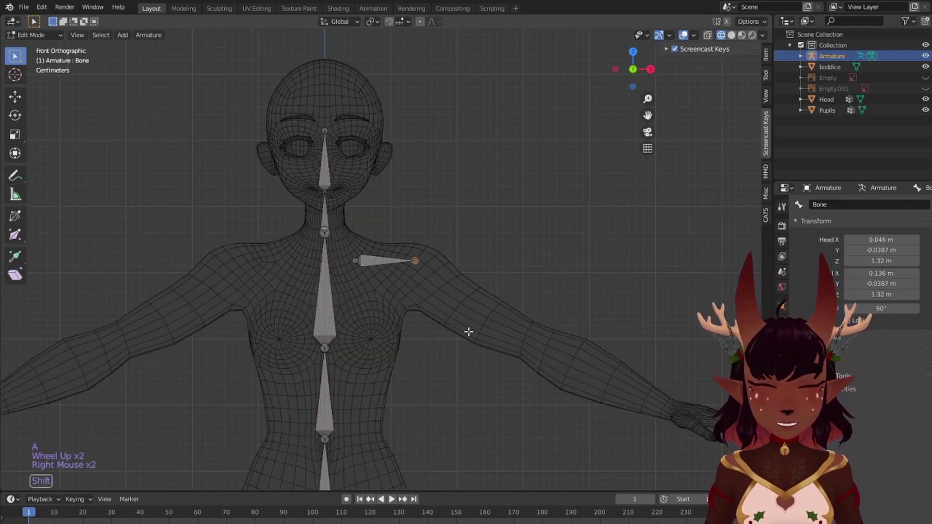
pyautogui.keyDown('shift'); pyautogui.moveTo(468, 332); pyautogui.dragTo(426, 286, button='middle'); pyautogui.keyUp('shift')
pyautogui.press('e')
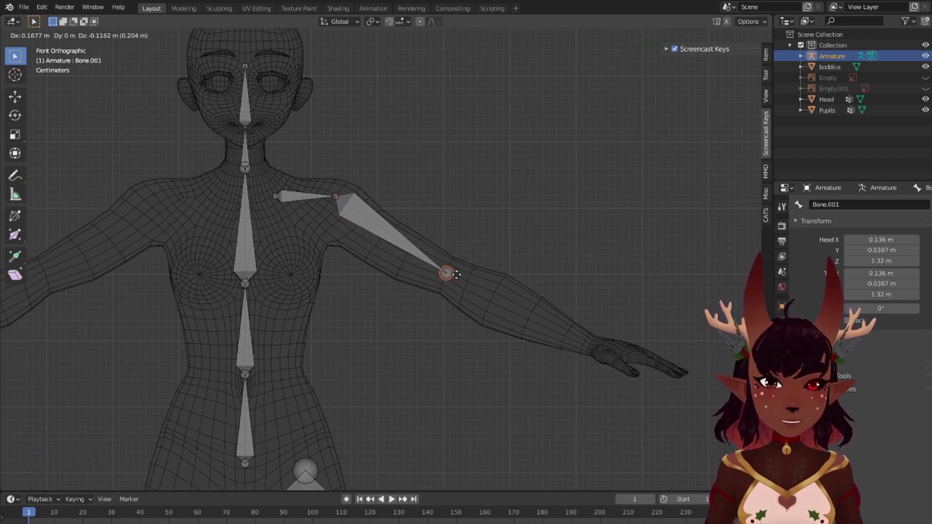
pyautogui.click(453, 273)
# Step: Extrude a forearm bone about 0.211 m in X and -0.102 m in Z, plus a hand bone about 0.063 m in X and -0.017 m in Z
pyautogui.press('e')
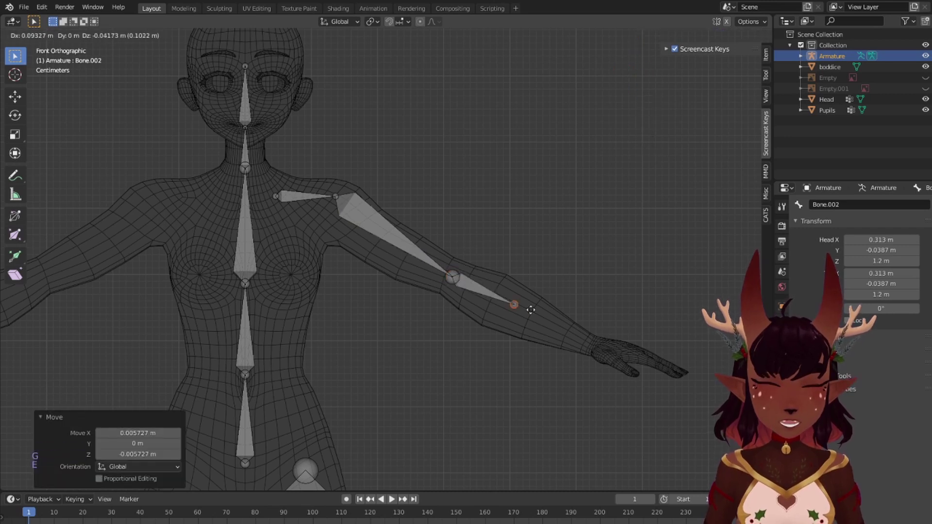
pyautogui.click(595, 345)
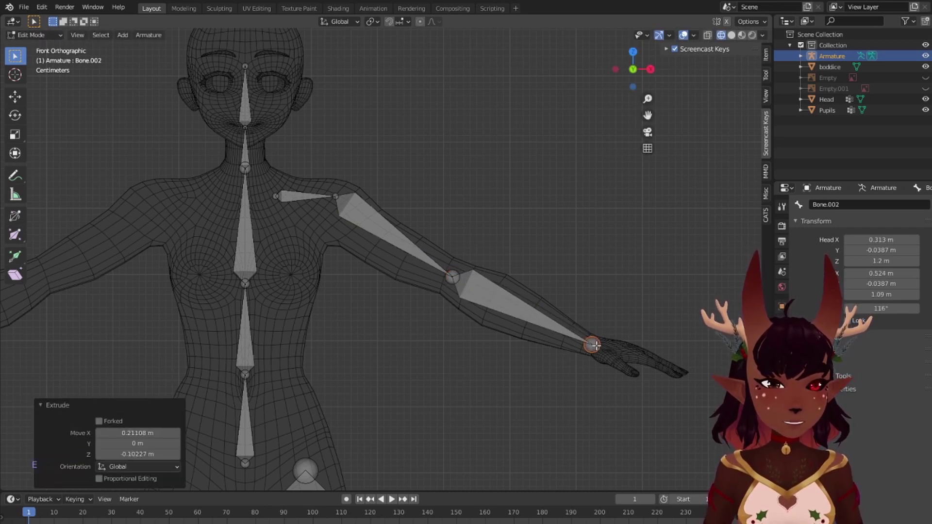
pyautogui.press('e')
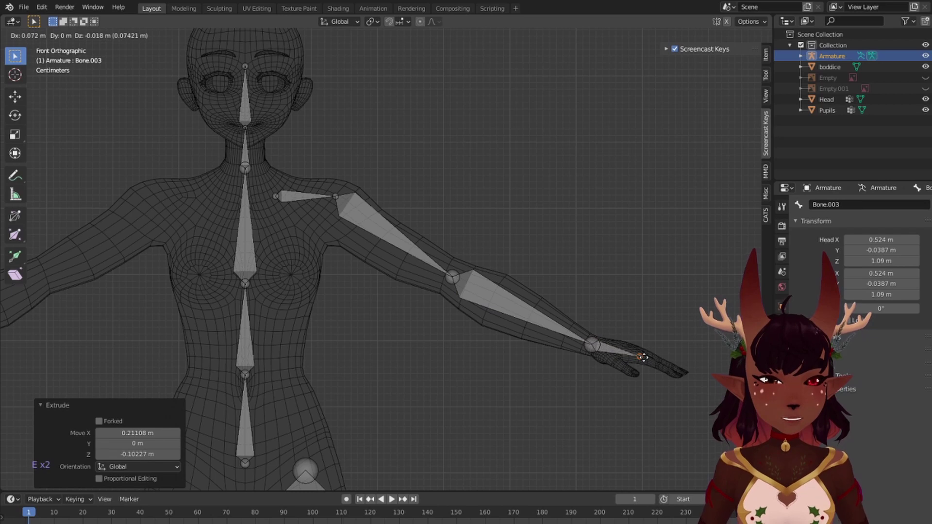
pyautogui.click(643, 357)
# Step: Hide the spine, neck, head and left leg bones, leaving only the left arm chain displayed
pyautogui.scroll(-5, 607, 340)
pyautogui.moveTo(607, 340); pyautogui.dragTo(552, 316, button='middle')
pyautogui.press('KP_1')
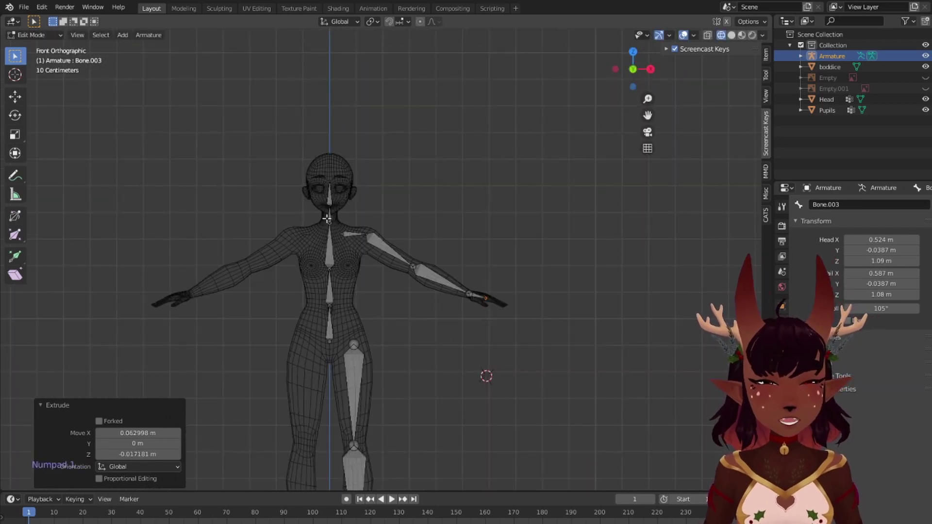
pyautogui.moveTo(292, 141); pyautogui.dragTo(335, 364)
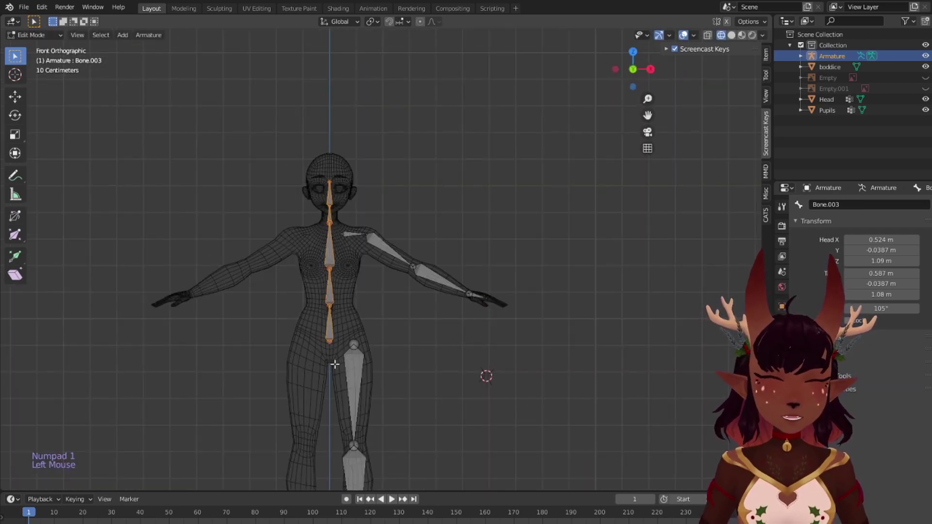
pyautogui.click(335, 364)
pyautogui.scroll(-5, 343, 277)
# Step: Move the left elbow joint about 0.0147 m along Y to centre it within the arm mesh
pyautogui.press('KP_3')
pyautogui.scroll(8, 274, 278)
pyautogui.rightClick(274, 278)
pyautogui.moveTo(274, 278); pyautogui.dragTo(367, 312, button='middle')
pyautogui.rightClick(261, 319)
pyautogui.press('g')
pyautogui.press('y')
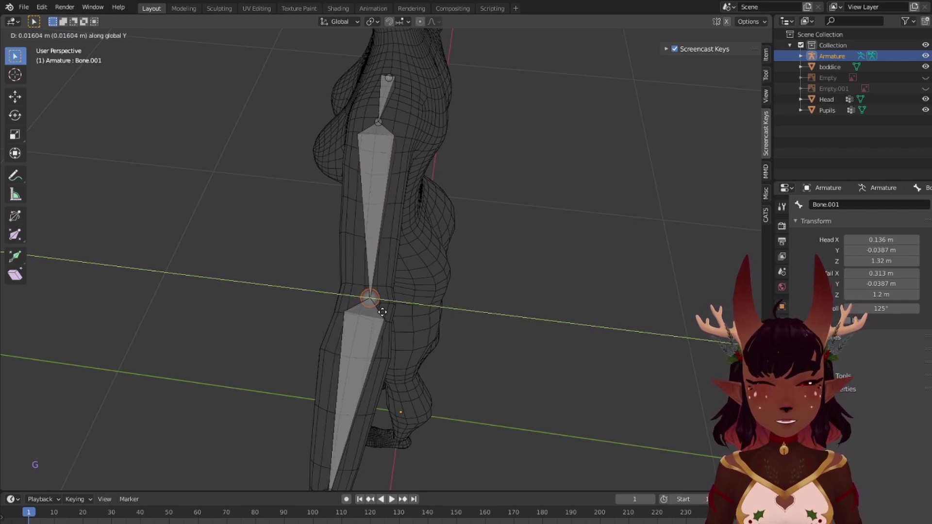
pyautogui.click(382, 311)
# Step: Move the hand bone's tail about -0.0024 m along Y to line it up with the middle of the palm
pyautogui.scroll(-4, 371, 239)
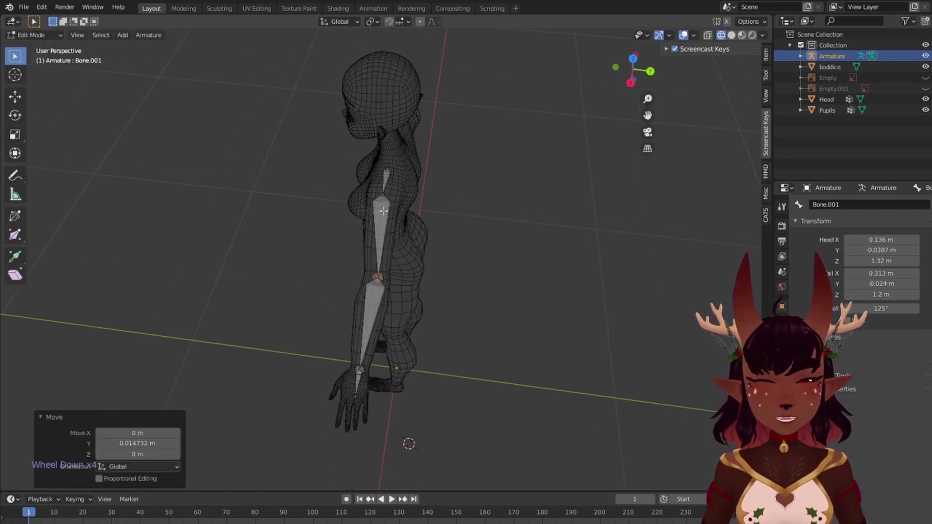
pyautogui.scroll(3, 373, 372)
pyautogui.keyDown('shift'); pyautogui.moveTo(381, 401); pyautogui.dragTo(499, 431, button='middle'); pyautogui.keyUp('shift')
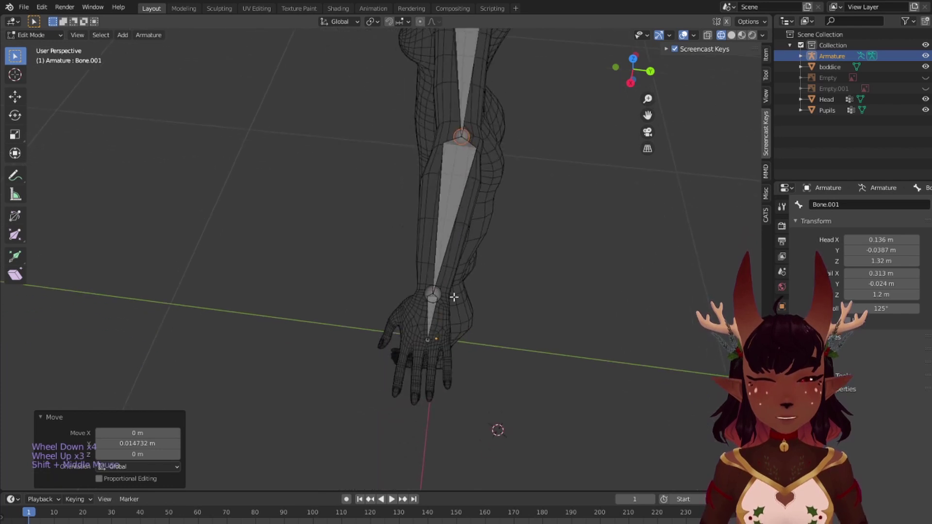
pyautogui.scroll(2, 530, 337)
pyautogui.moveTo(531, 337); pyautogui.dragTo(503, 318, button='middle')
pyautogui.rightClick(421, 321)
pyautogui.moveTo(474, 347)
pyautogui.mouseDown(button='middle')
pyautogui.moveTo(479, 370)
pyautogui.moveTo(459, 356)
pyautogui.mouseUp(button='middle')
pyautogui.press('g')
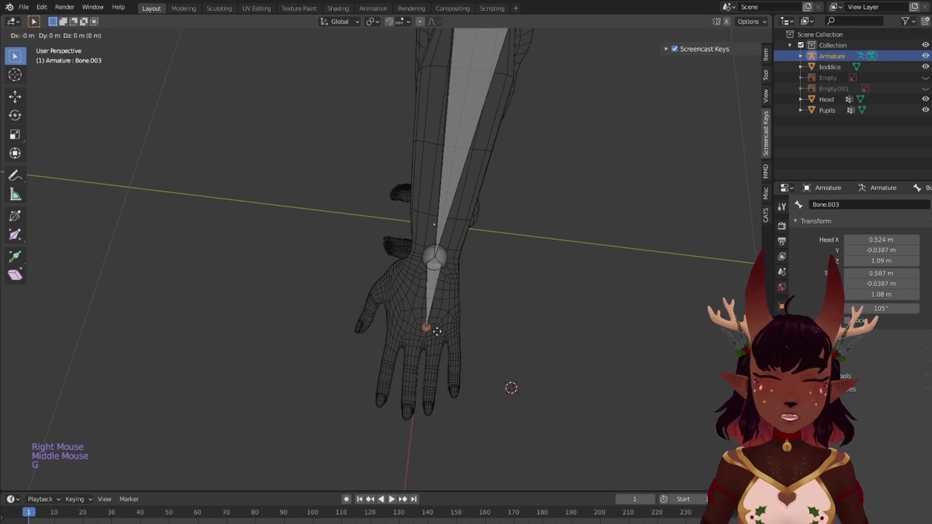
pyautogui.press('y')
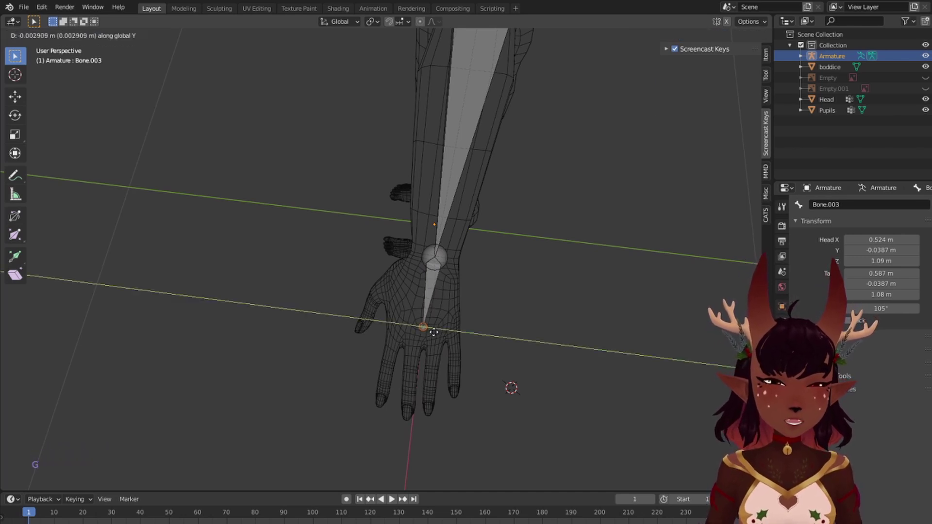
pyautogui.click(435, 333)
# Step: In the front view, rename the left collarbone bone as "Left shoulder"
pyautogui.moveTo(435, 333); pyautogui.dragTo(506, 306, button='middle')
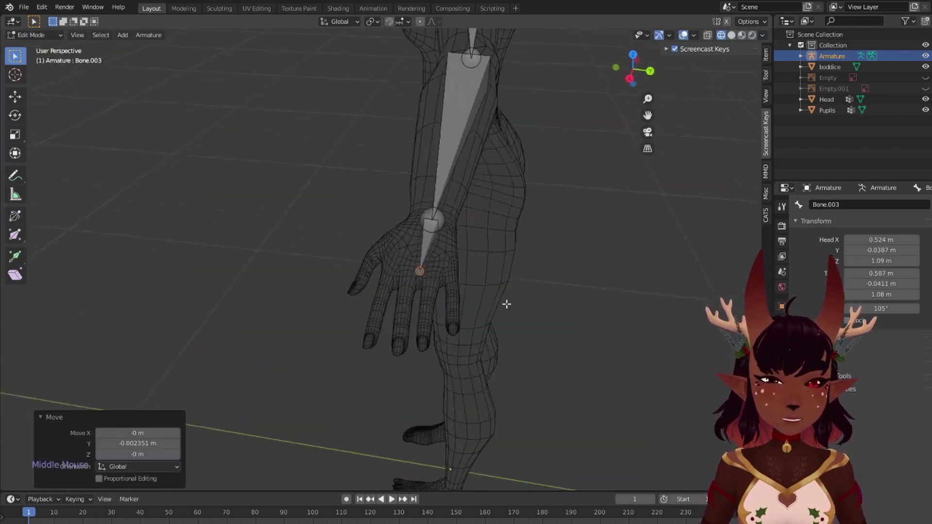
pyautogui.scroll(-6, 505, 306)
pyautogui.moveTo(441, 287); pyautogui.dragTo(344, 236, button='middle')
pyautogui.press('KP_1')
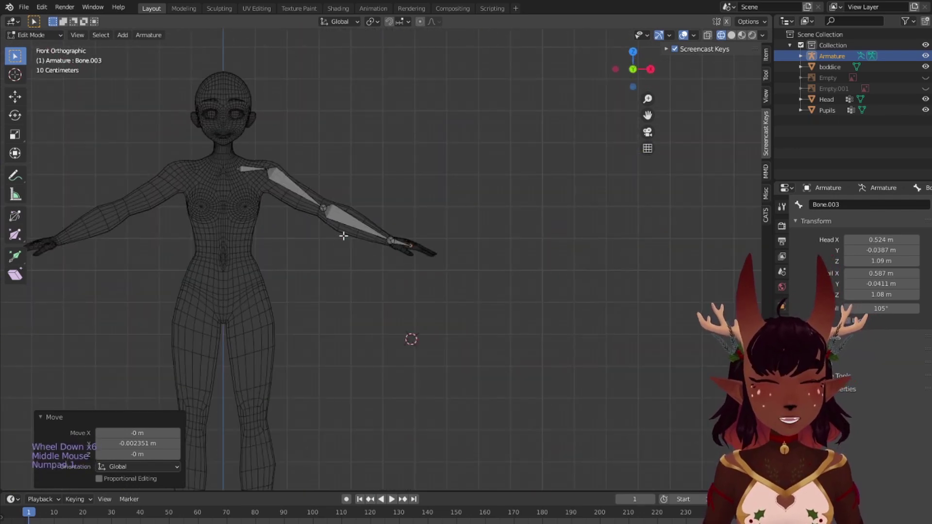
pyautogui.scroll(4, 261, 193)
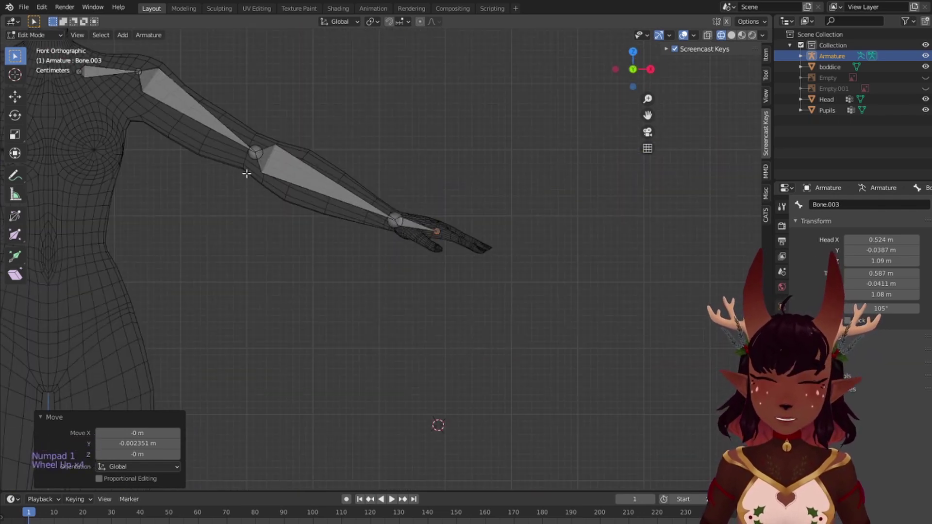
pyautogui.keyDown('shift'); pyautogui.moveTo(246, 173); pyautogui.dragTo(256, 196, button='middle'); pyautogui.keyUp('shift')
pyautogui.rightClick(229, 178)
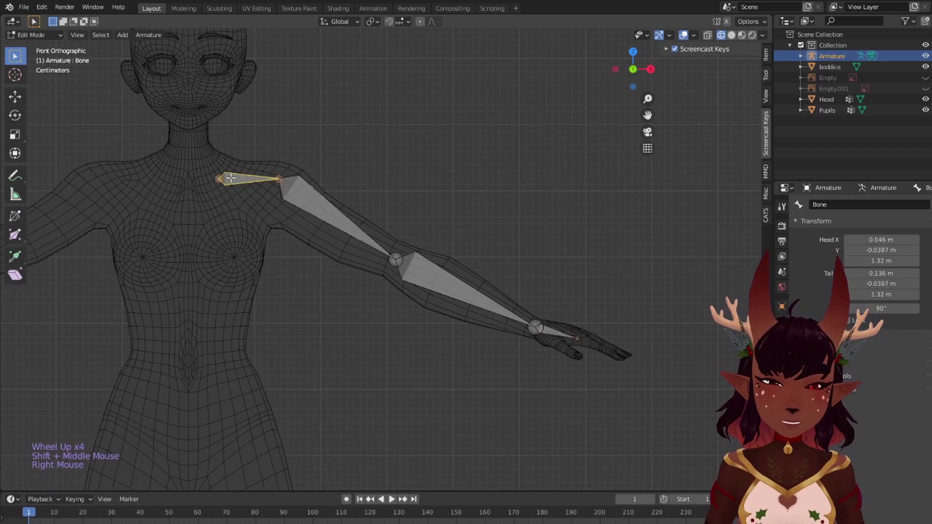
pyautogui.click(829, 201)
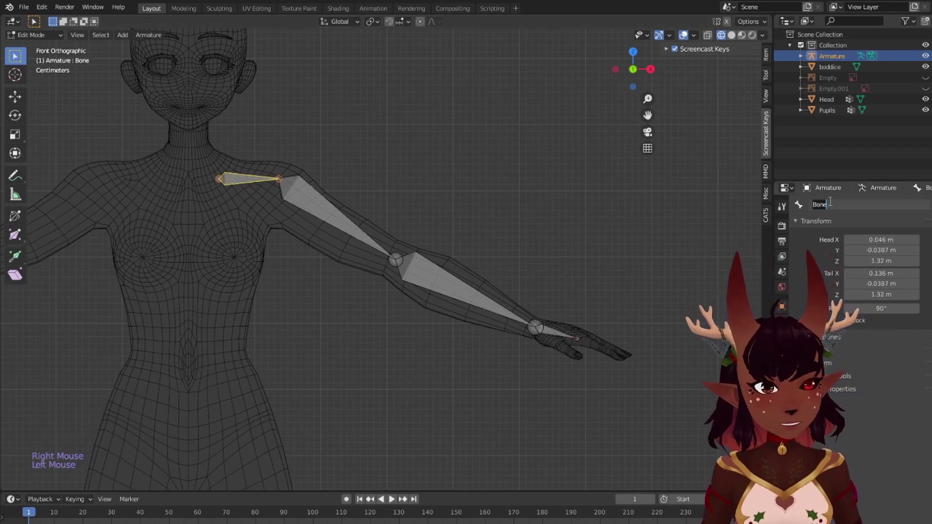
pyautogui.write('L')
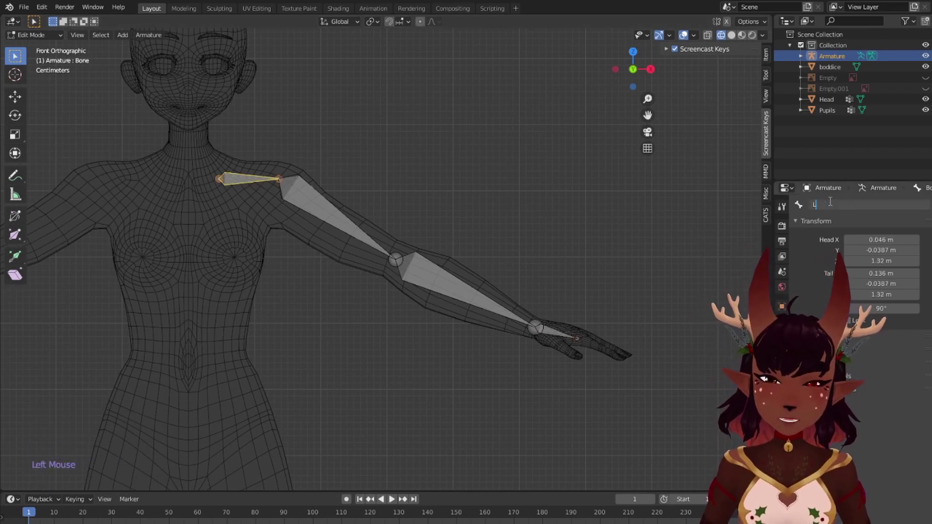
pyautogui.write('ef')
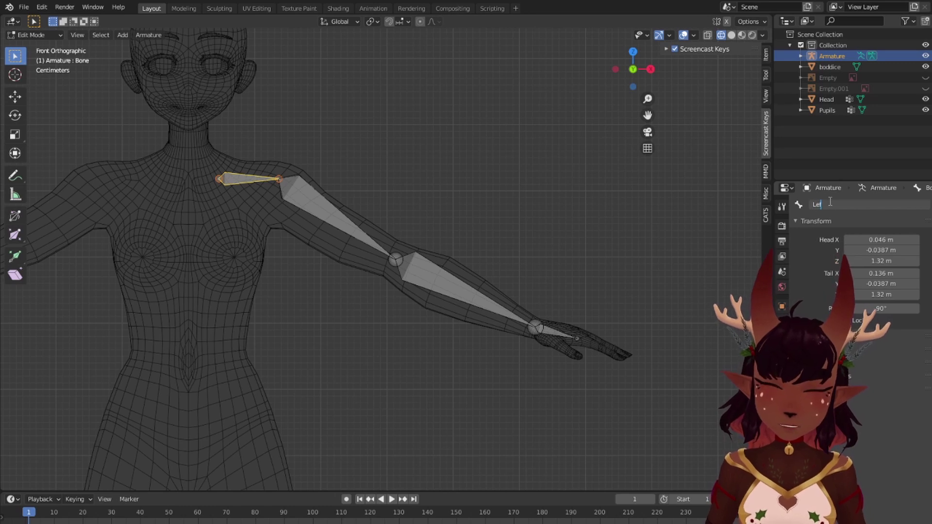
pyautogui.write('t should')
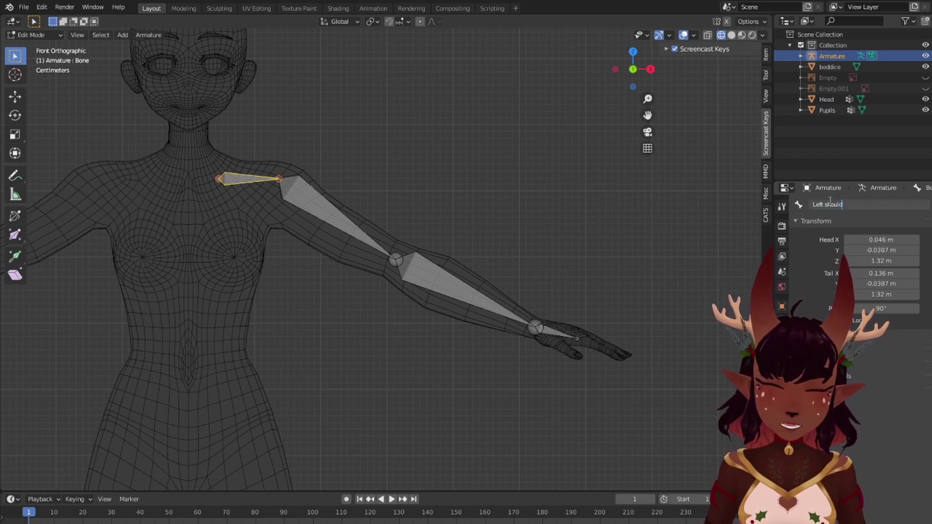
pyautogui.write('er')
pyautogui.press('Return')
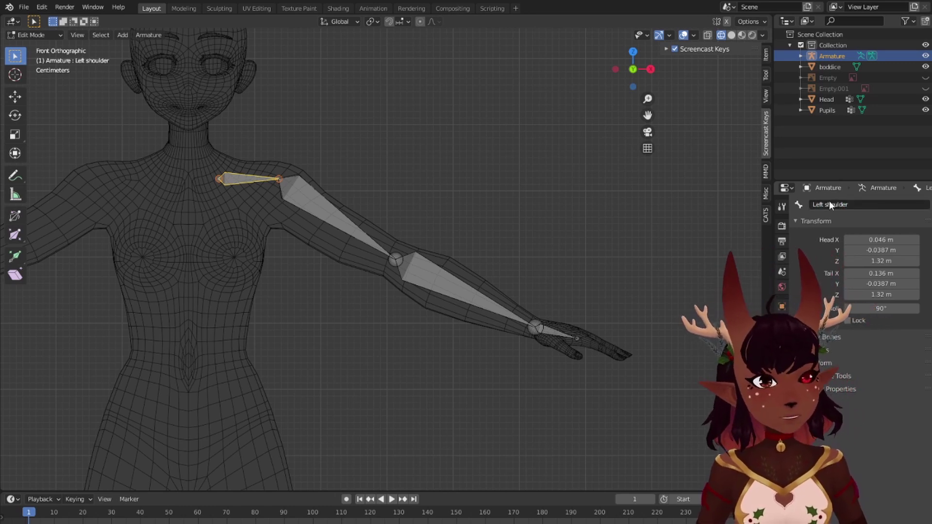
# Step: Rename the upper arm bone as "Left arm"
pyautogui.rightClick(338, 220)
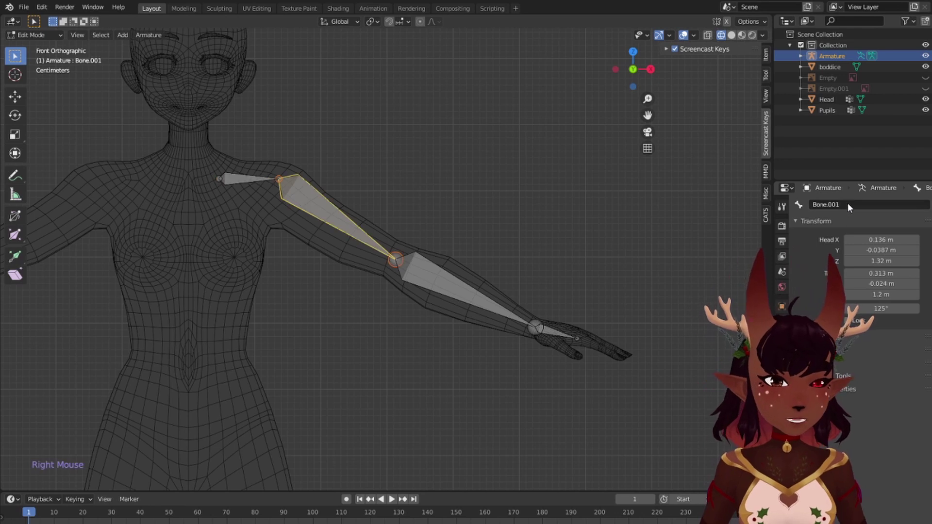
pyautogui.click(847, 204)
pyautogui.write('Le')
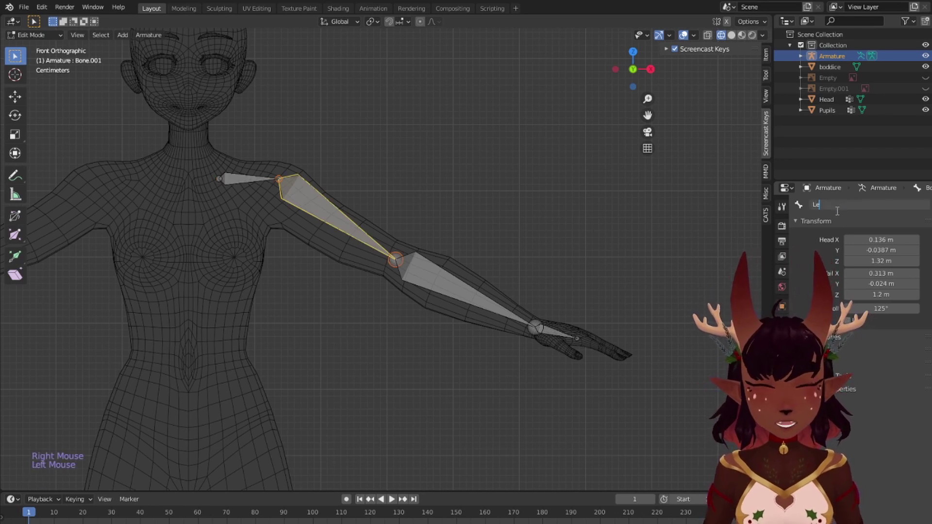
pyautogui.write('ft arm')
pyautogui.press('Return')
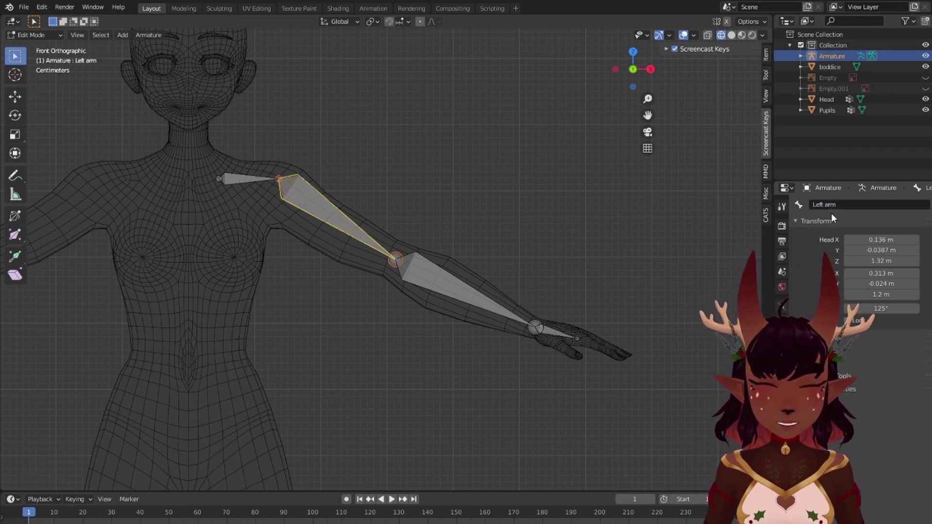
# Step: Rename the forearm bone as "Left elbow"
pyautogui.rightClick(469, 294)
pyautogui.click(832, 204)
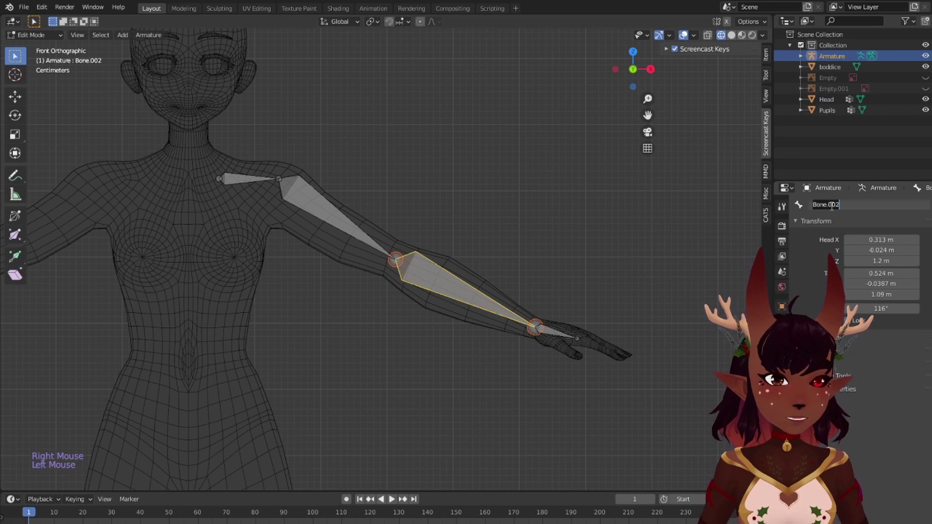
pyautogui.write('Left')
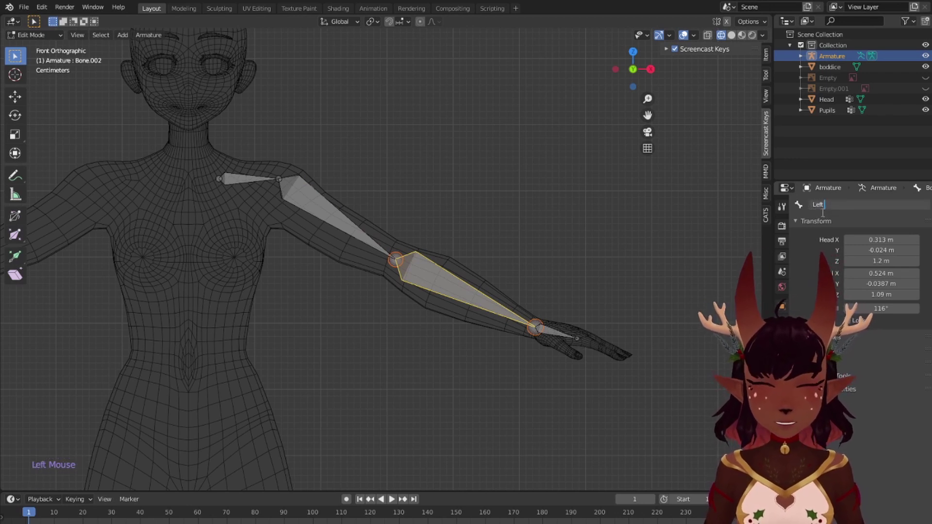
pyautogui.write(' elbow')
pyautogui.press('Return')
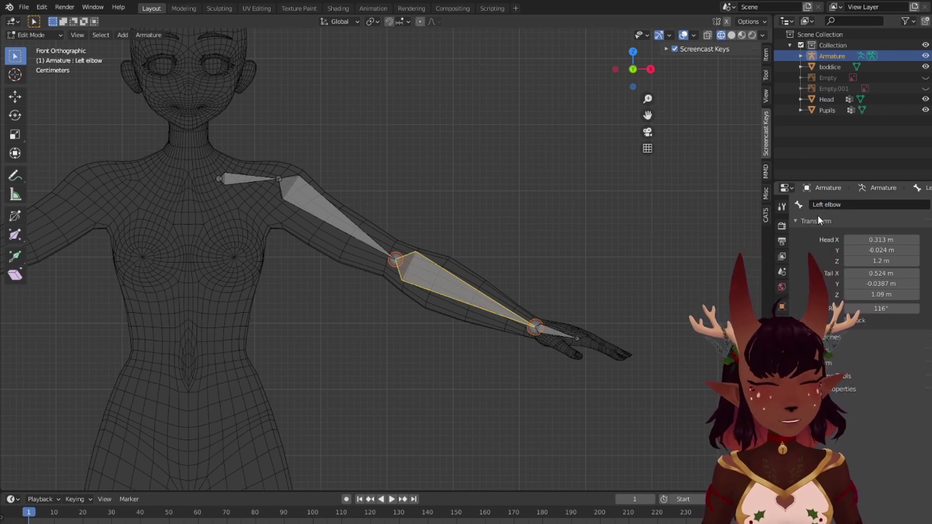
# Step: Rename the hand bone as "Left wrist"
pyautogui.rightClick(558, 334)
pyautogui.click(833, 204)
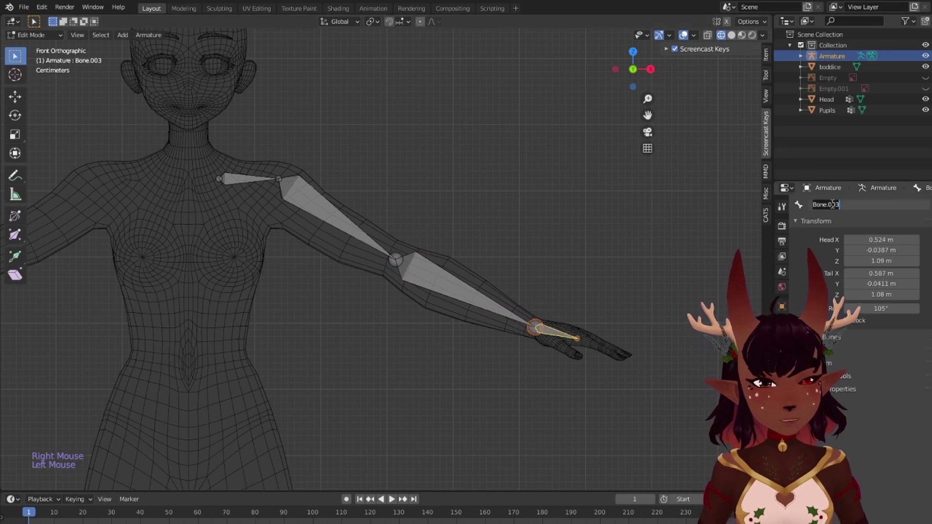
pyautogui.write('Left w')
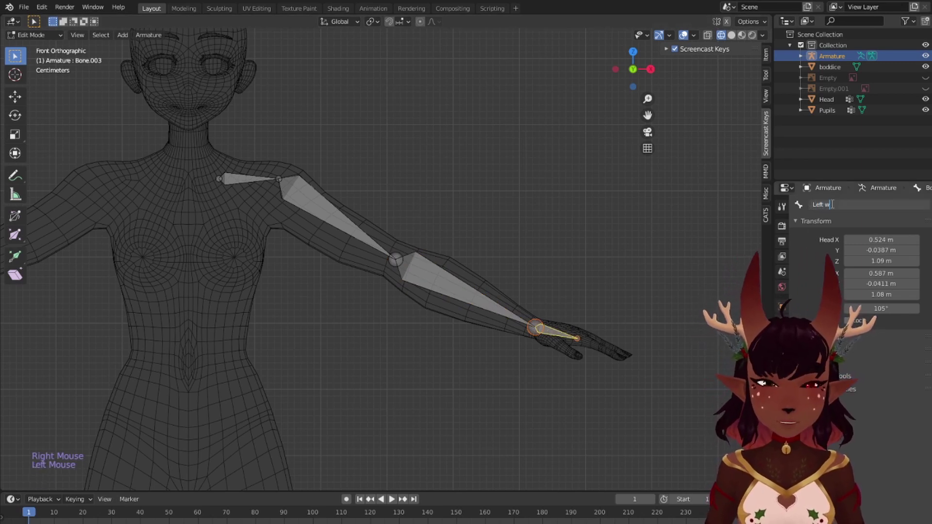
pyautogui.write('ris')
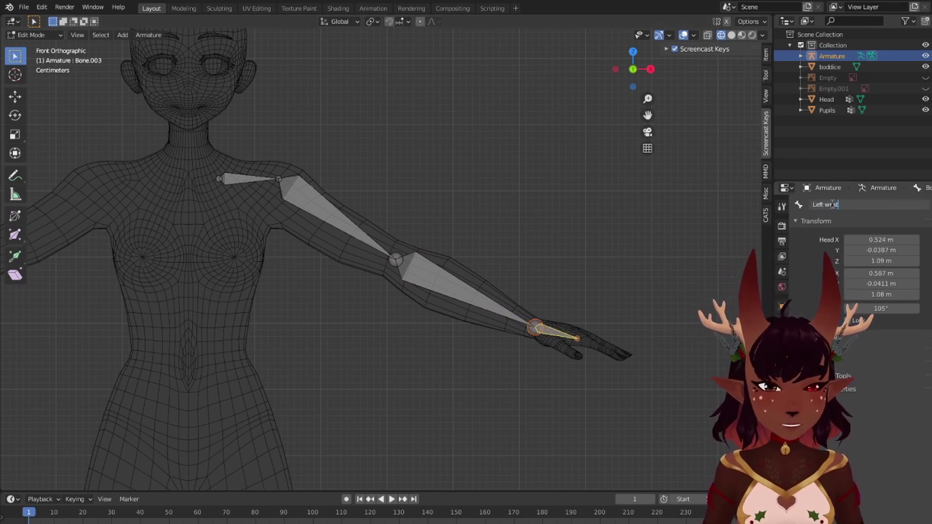
pyautogui.write('t')
pyautogui.press('Return')
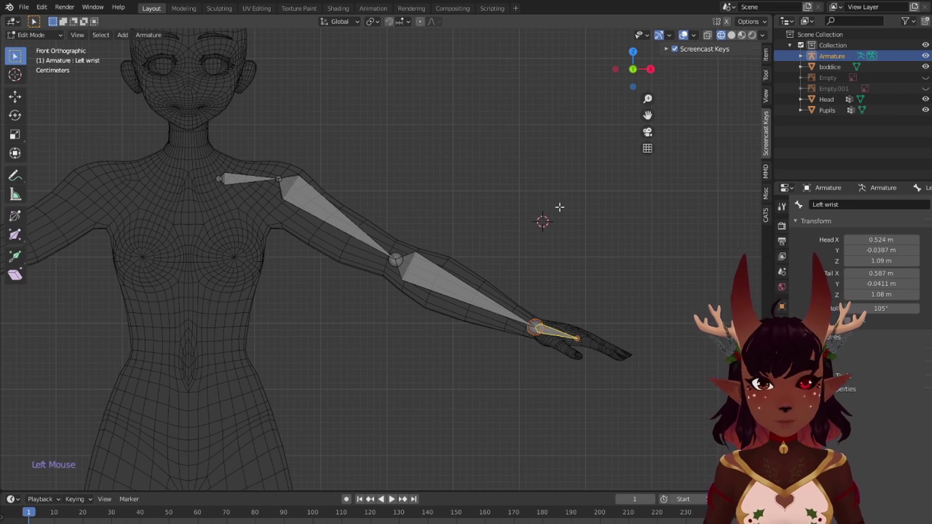
# Step: Deselect all bones and, in the front view, add a new separate bone in the empty space beside the character's left arm
pyautogui.scroll(-2, 558, 209)
pyautogui.moveTo(557, 210); pyautogui.dragTo(437, 277, button='middle')
pyautogui.press('KP_1')
pyautogui.scroll(4, 484, 254)
pyautogui.press('a')
pyautogui.press('a')
pyautogui.press('a')
pyautogui.scroll(-7, 505, 225)
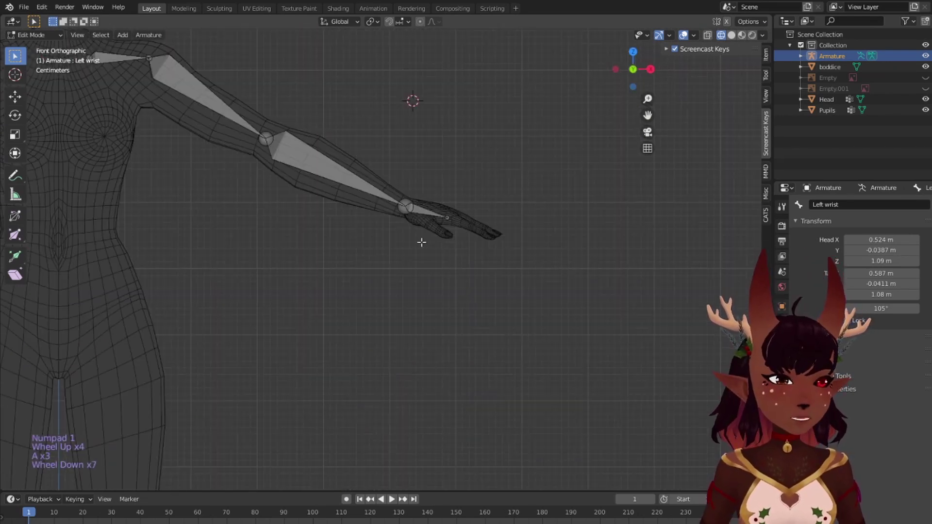
pyautogui.scroll(-7, 421, 242)
pyautogui.click(480, 186)
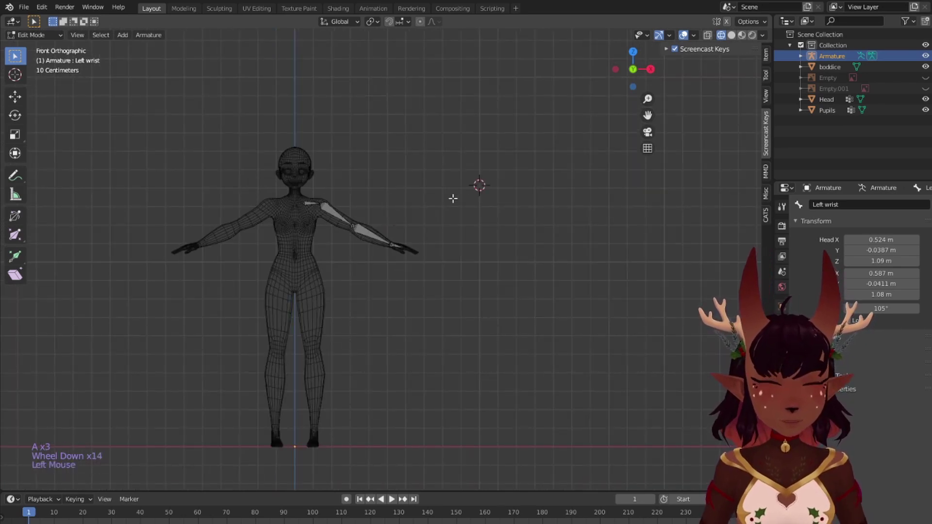
pyautogui.hotkey('shift', 'a')
pyautogui.scroll(2, 487, 174)
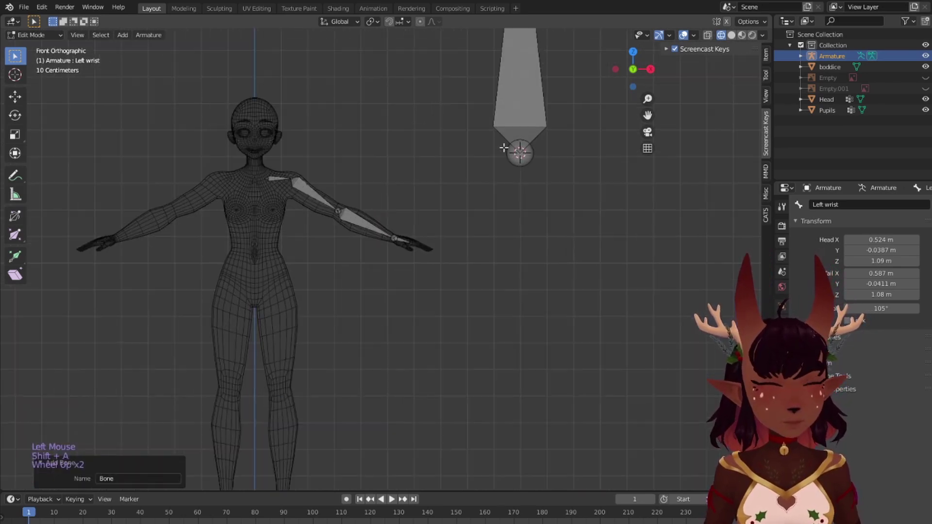
# Step: Move the new bone about -0.423 m along X and -0.332 m along Z toward the left hand, and scale it to about 0.096
pyautogui.click(513, 145)
pyautogui.press('g')
pyautogui.click(404, 232)
pyautogui.scroll(11, 403, 232)
pyautogui.press('KP_1')
pyautogui.moveTo(446, 190); pyautogui.dragTo(356, 338, button='middle')
pyautogui.scroll(-12, 395, 225)
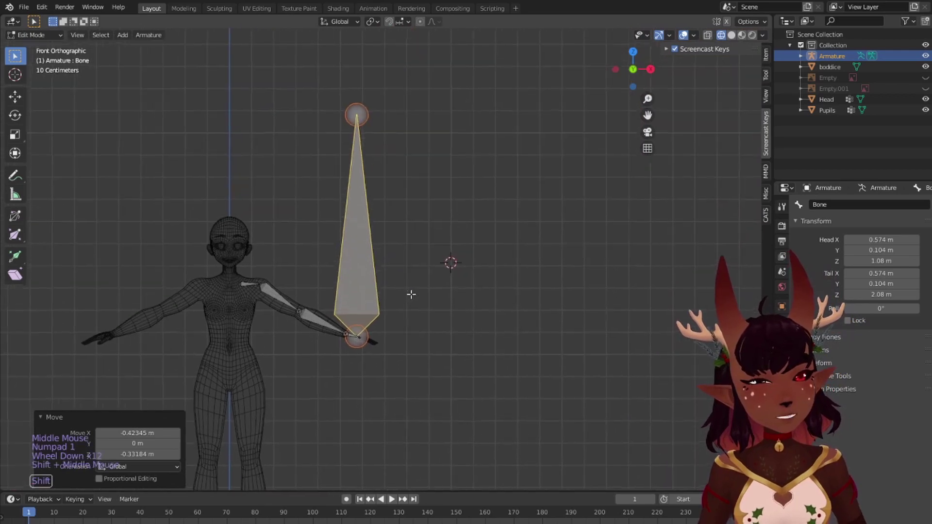
pyautogui.press('s')
pyautogui.click(376, 224)
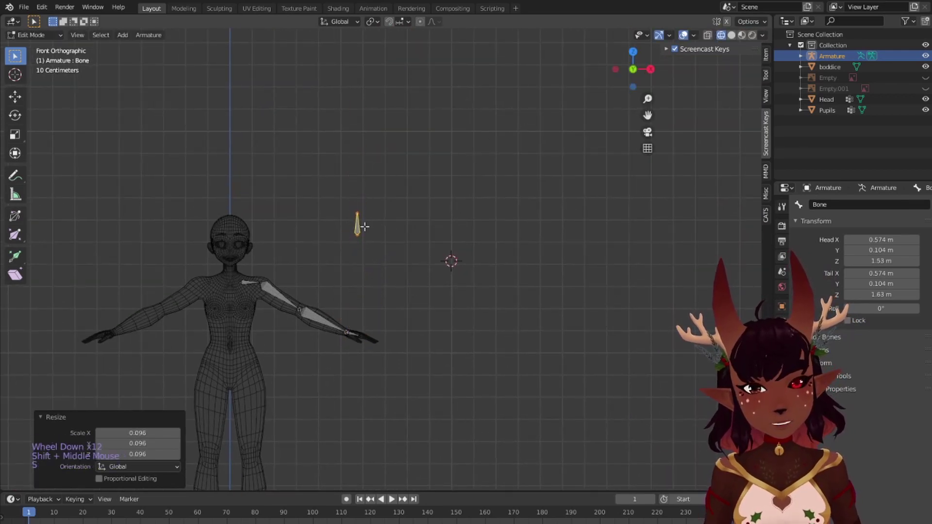
# Step: Move the scaled-down bone onto the left hand in the front view, placing its base at the knuckles just beyond the wrist bone's tail
pyautogui.press('g')
pyautogui.click(369, 345)
pyautogui.scroll(9, 383, 372)
pyautogui.keyDown('shift'); pyautogui.moveTo(383, 372); pyautogui.dragTo(427, 166, button='middle'); pyautogui.keyUp('shift')
pyautogui.keyDown('shift'); pyautogui.scroll(-1, 435, 194); pyautogui.keyUp('shift')
pyautogui.keyDown('shift'); pyautogui.scroll(1, 370, 262); pyautogui.keyUp('shift')
pyautogui.scroll(5, 371, 262)
pyautogui.keyDown('shift'); pyautogui.moveTo(319, 291); pyautogui.dragTo(374, 215, button='middle'); pyautogui.keyUp('shift')
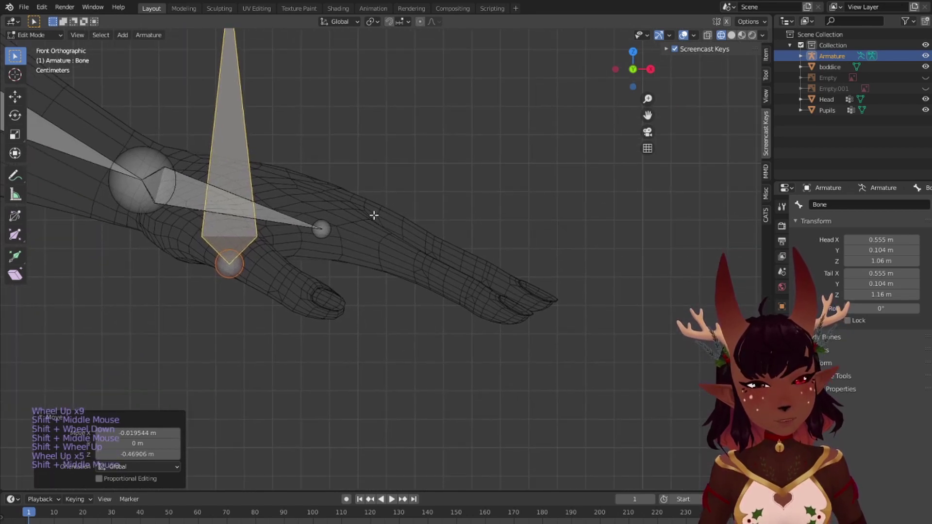
pyautogui.press('g')
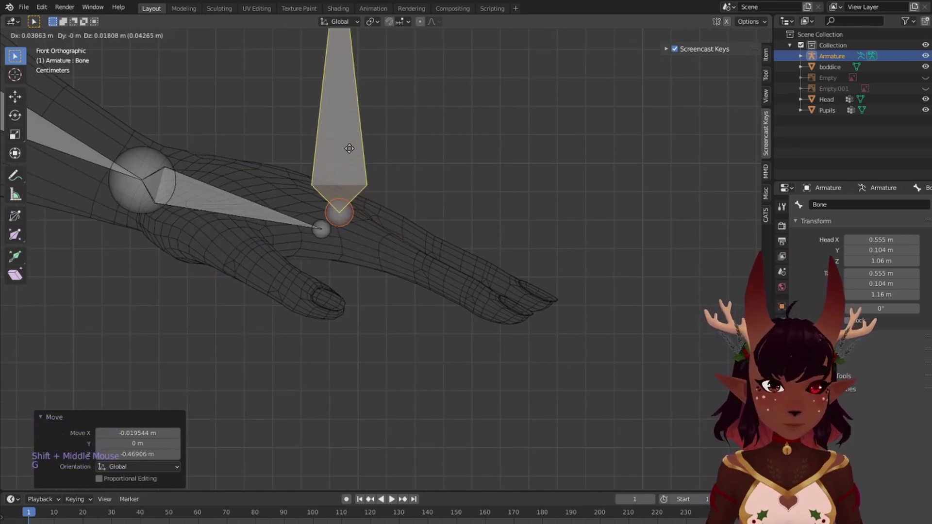
pyautogui.click(363, 174)
pyautogui.scroll(-3, 378, 165)
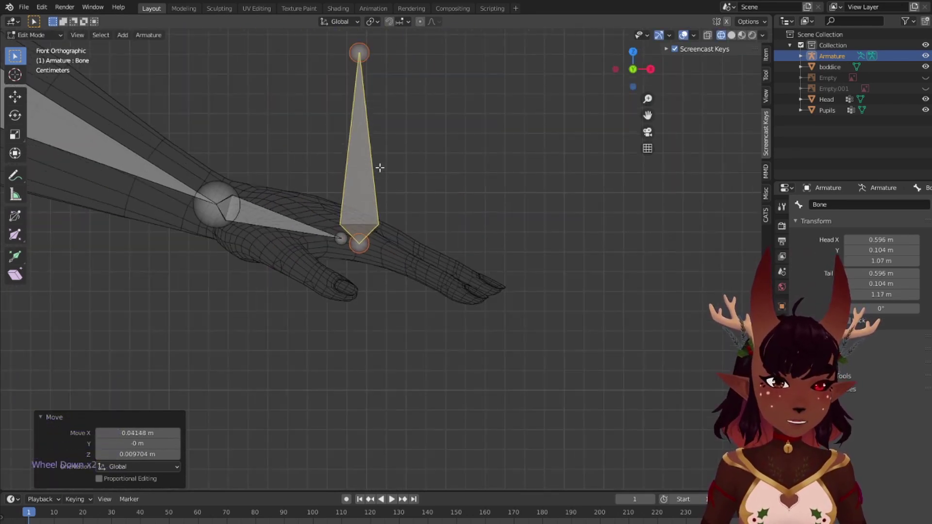
# Step: Move the new bone's tail about 0.026 m along X and -0.108 m along Z to the finger's first joint
pyautogui.rightClick(365, 87)
pyautogui.press('g')
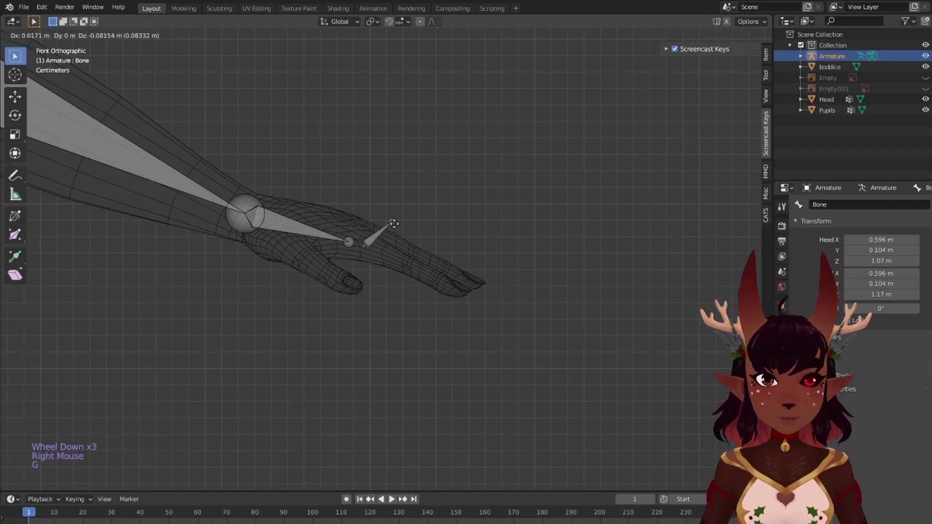
pyautogui.click(408, 264)
pyautogui.scroll(9, 422, 266)
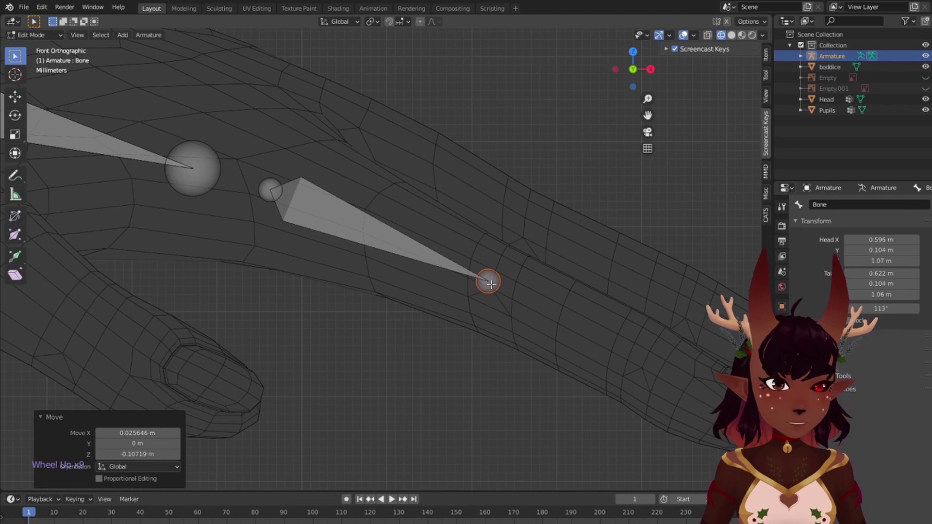
pyautogui.press('g')
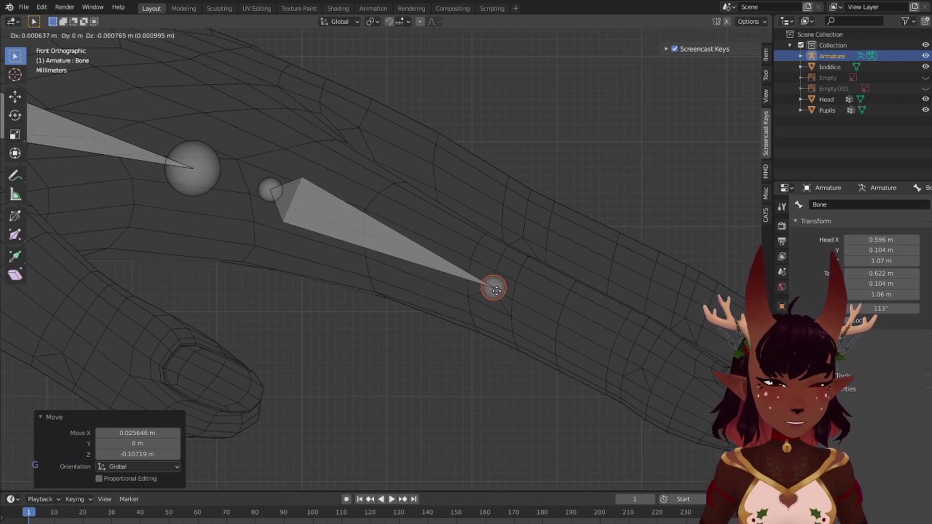
pyautogui.click(496, 290)
# Step: Select the whole finger bone and move it about -0.169 m along Y into the left index finger
pyautogui.scroll(-9, 494, 288)
pyautogui.moveTo(465, 274); pyautogui.dragTo(444, 216, button='middle')
pyautogui.rightClick(435, 185)
pyautogui.moveTo(500, 225); pyautogui.dragTo(525, 168, button='middle')
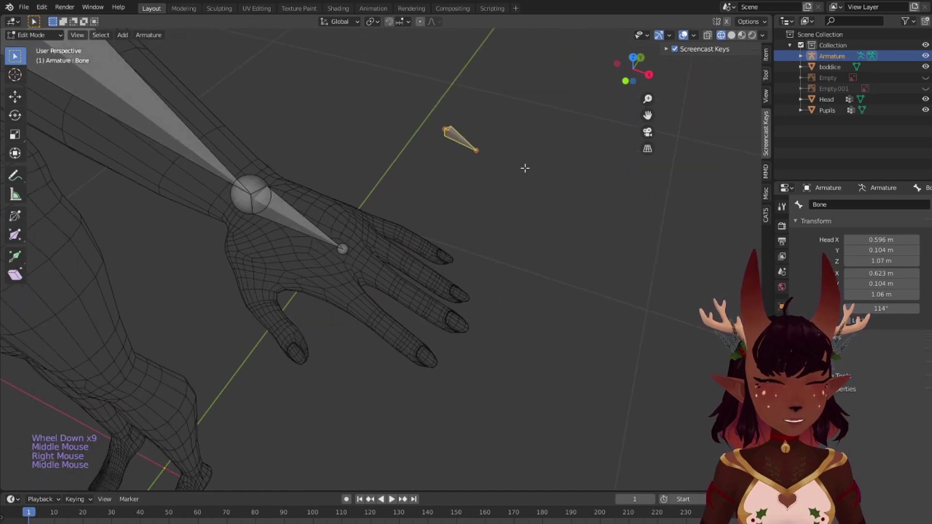
pyautogui.press('g')
pyautogui.click(478, 270)
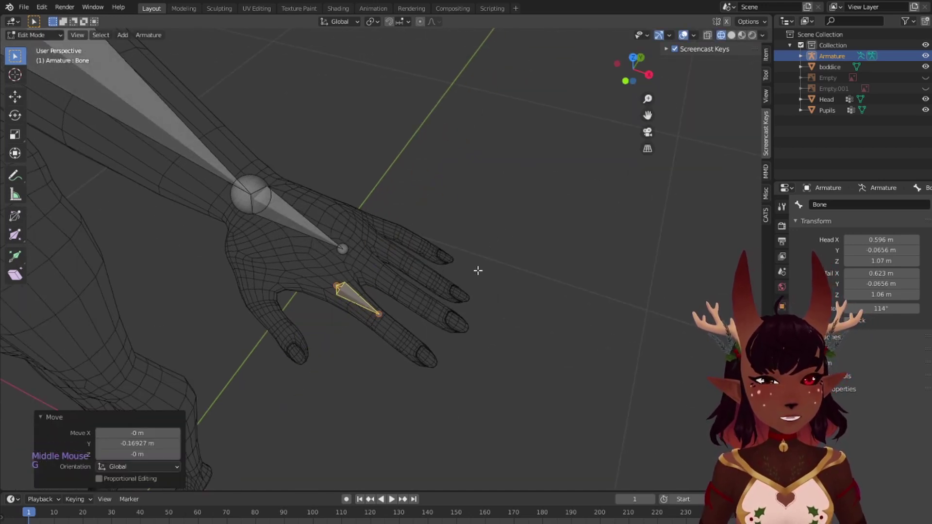
# Step: In the right view, move the finger bone about -0.0027 m along Y to centre it in the index finger
pyautogui.press('KP_3')
pyautogui.scroll(6, 376, 237)
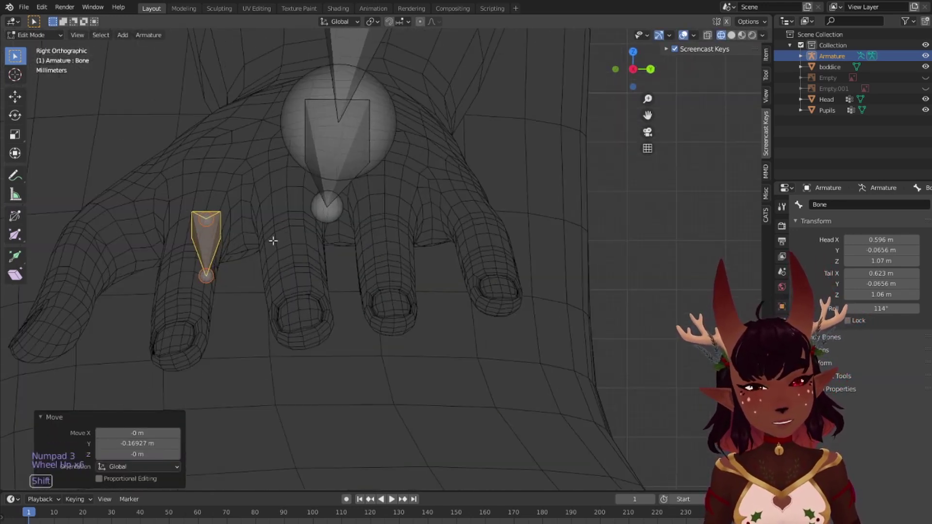
pyautogui.keyDown('shift'); pyautogui.moveTo(273, 241); pyautogui.dragTo(513, 261, button='middle'); pyautogui.keyUp('shift')
pyautogui.scroll(3, 522, 231)
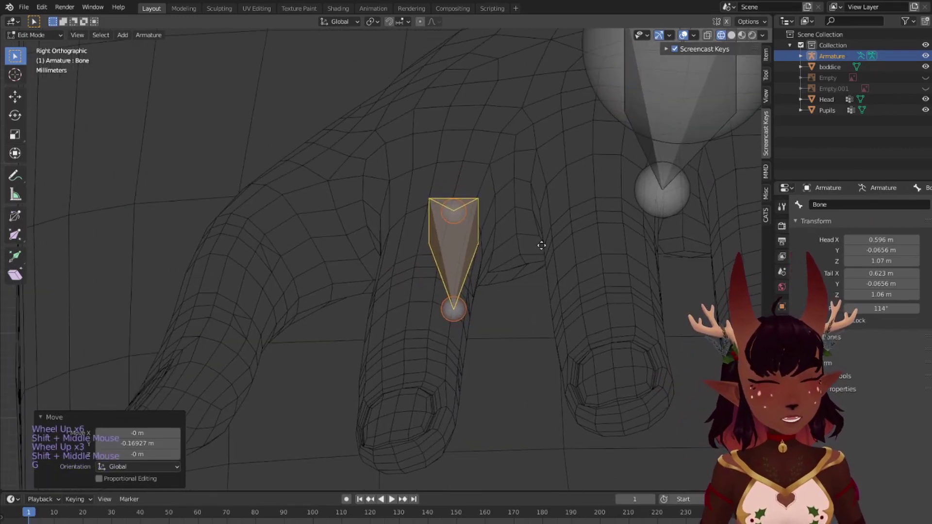
pyautogui.press('g')
pyautogui.press('y')
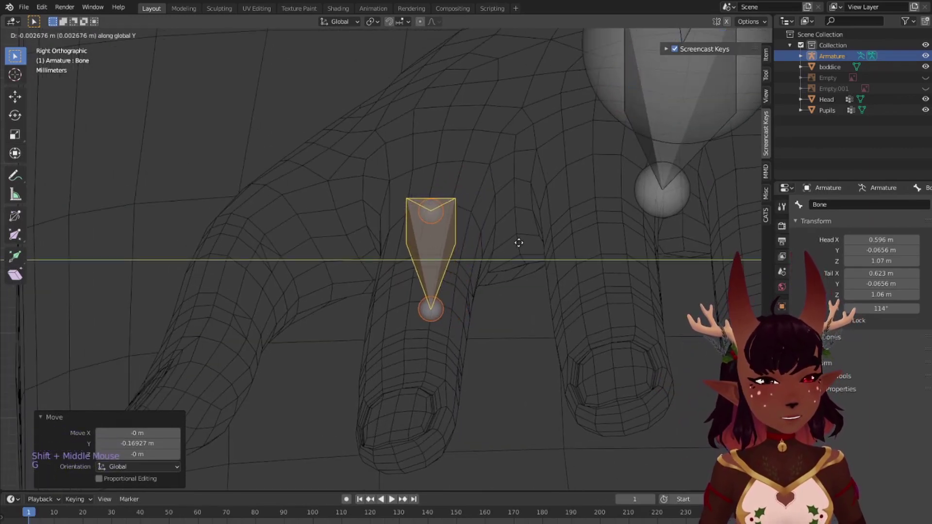
pyautogui.rightClick(516, 243)
# Step: Move the finger bone's tail about -0.0024 m along Y to follow the index finger's angle
pyautogui.rightClick(439, 306)
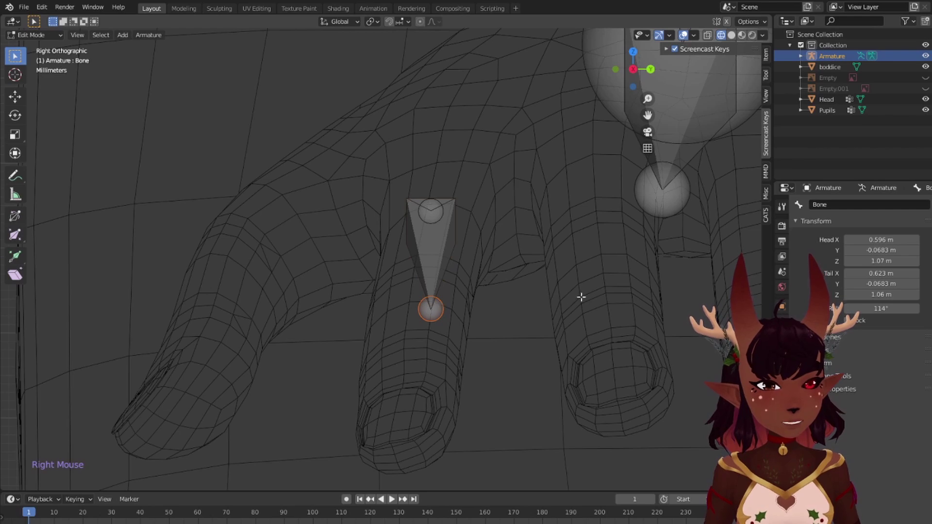
pyautogui.press('g')
pyautogui.press('y')
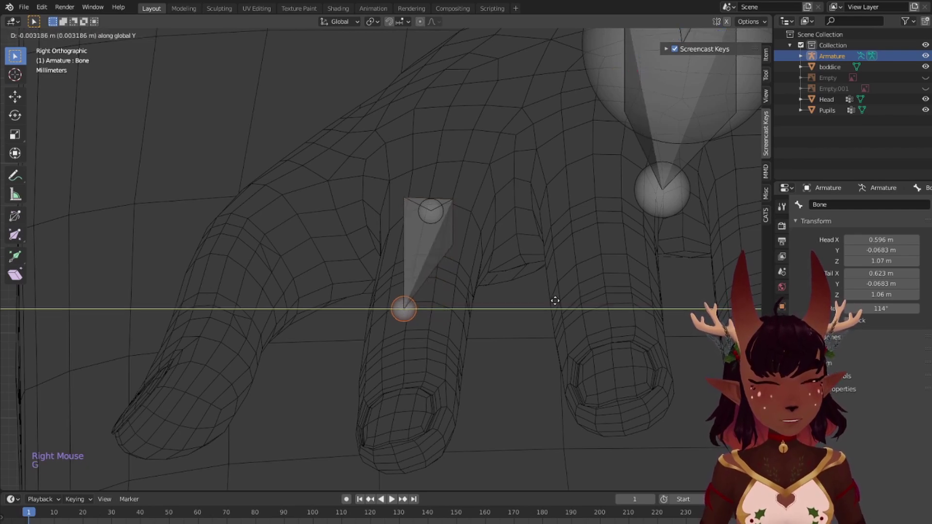
pyautogui.click(562, 301)
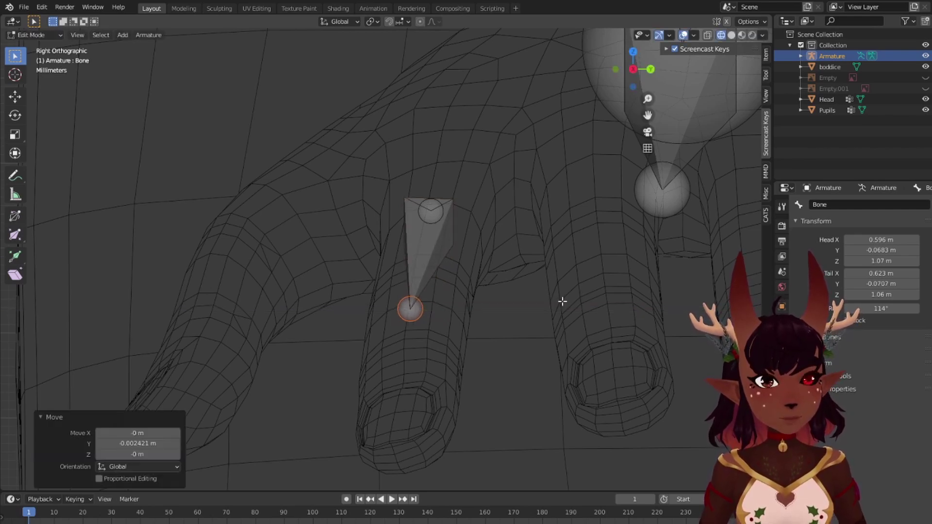
# Step: Shift the index finger bone about 0.0012 m along Y and move its head about 0.0057 m along X toward the fingertip
pyautogui.scroll(-7, 505, 279)
pyautogui.moveTo(493, 270); pyautogui.dragTo(491, 313, button='middle')
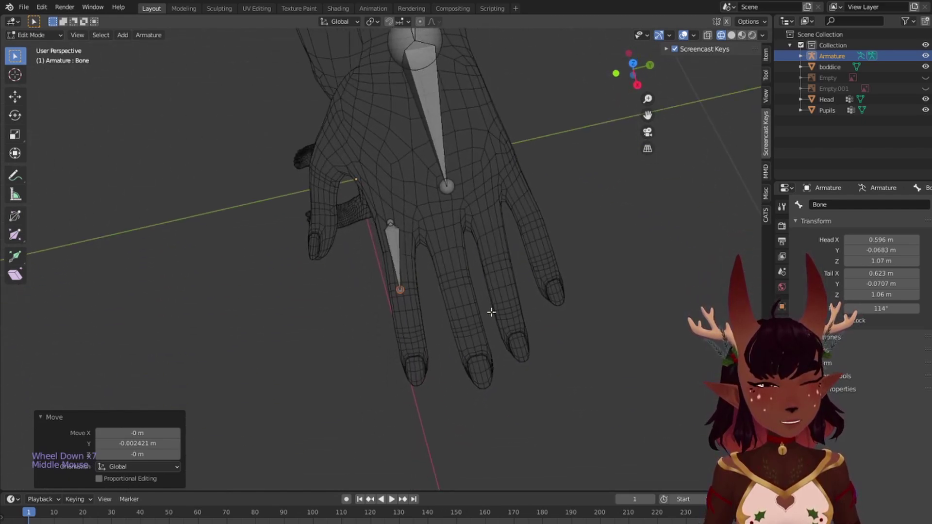
pyautogui.scroll(3, 460, 267)
pyautogui.moveTo(460, 266); pyautogui.dragTo(461, 272, button='middle')
pyautogui.scroll(1, 461, 273)
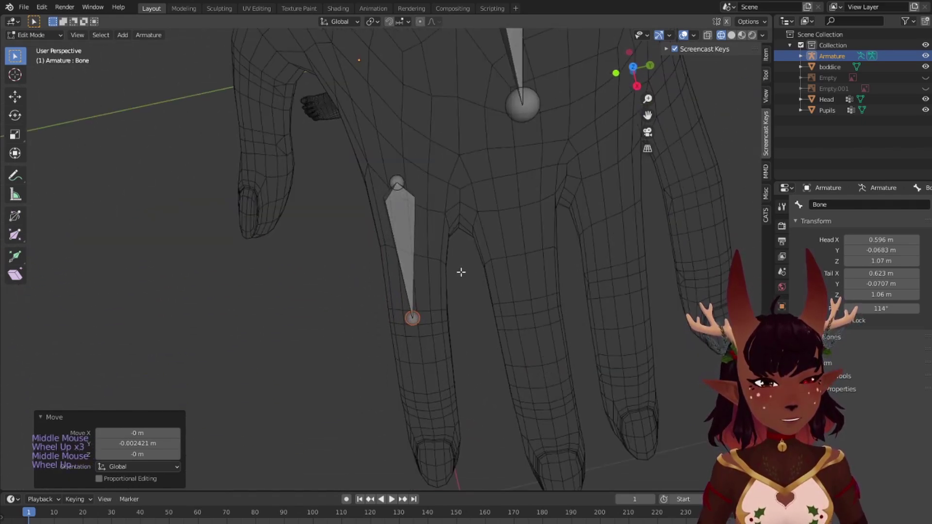
pyautogui.rightClick(414, 240)
pyautogui.press('g')
pyautogui.press('y')
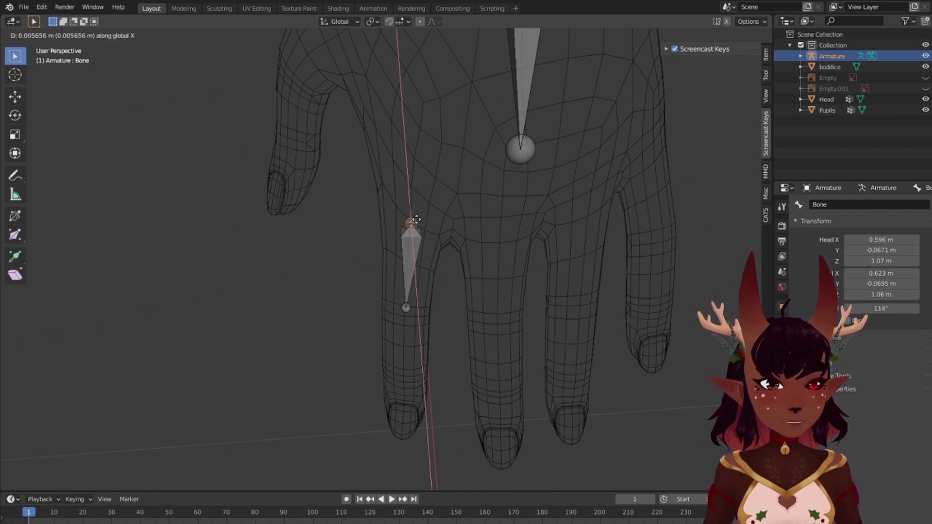
pyautogui.click(416, 220)
# Step: In the front view, move the index bone's head about -0.0009 m along X and -0.0014 m along Z
pyautogui.scroll(-6, 426, 219)
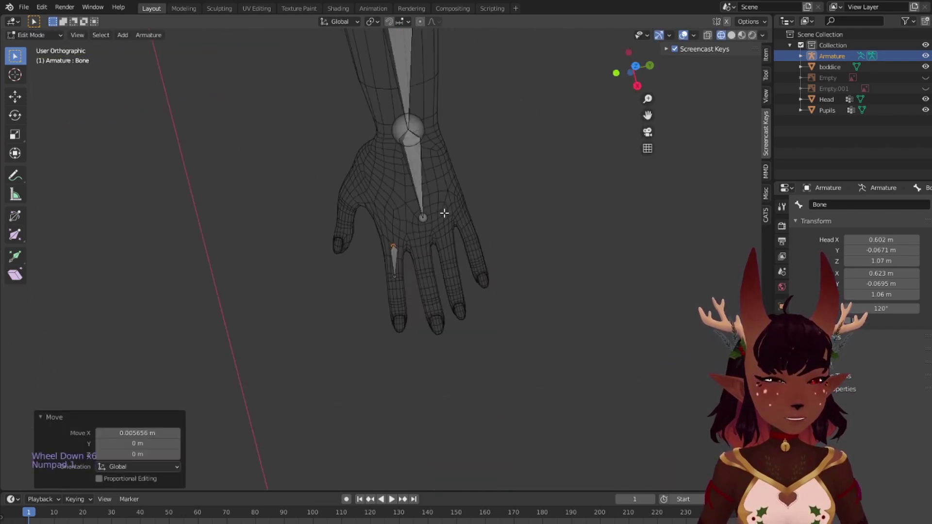
pyautogui.press('KP_1')
pyautogui.scroll(7, 444, 212)
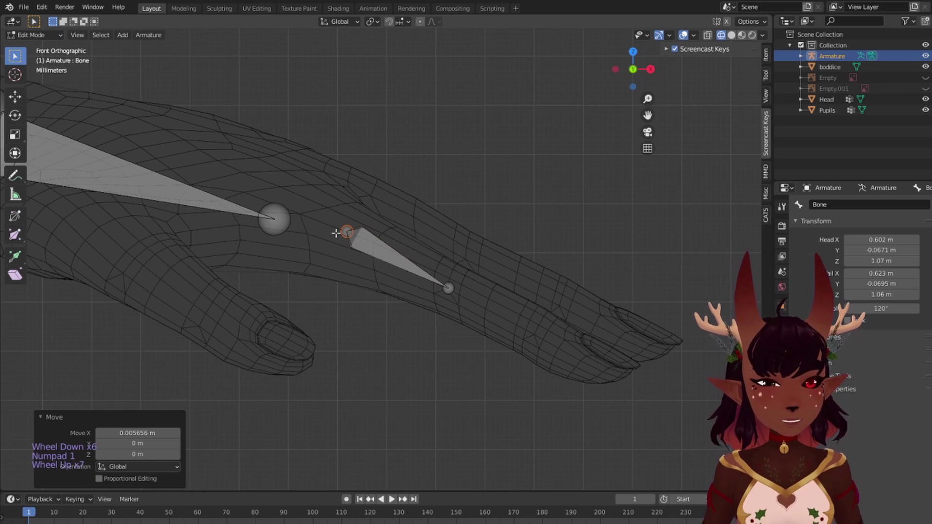
pyautogui.press('g')
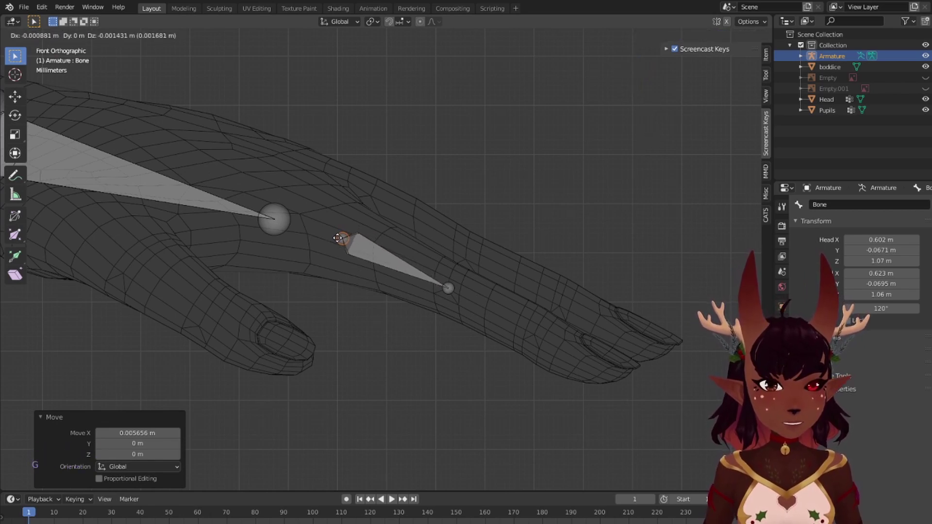
pyautogui.click(342, 238)
# Step: Duplicate the whole index finger bone and move the copy about 0.0188 m along Y into the middle finger
pyautogui.scroll(-7, 351, 236)
pyautogui.moveTo(354, 235); pyautogui.dragTo(375, 126, button='middle')
pyautogui.press('KP_1')
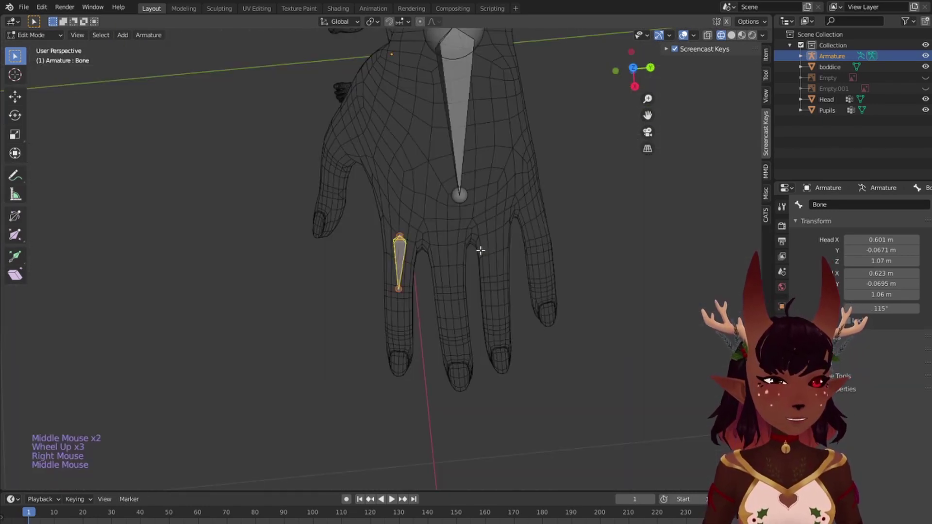
pyautogui.keyDown('shift'); pyautogui.moveTo(505, 231); pyautogui.dragTo(431, 232, button='middle'); pyautogui.keyUp('shift')
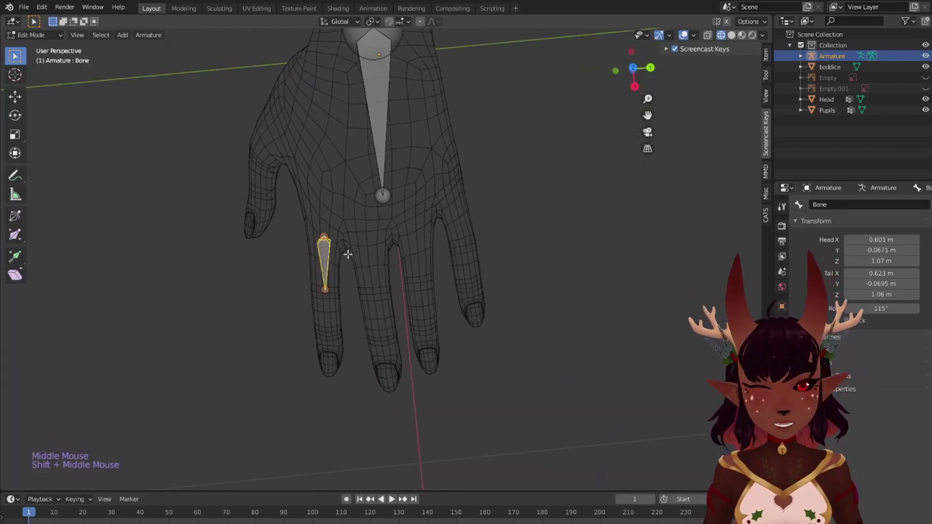
pyautogui.hotkey('shift', 'd')
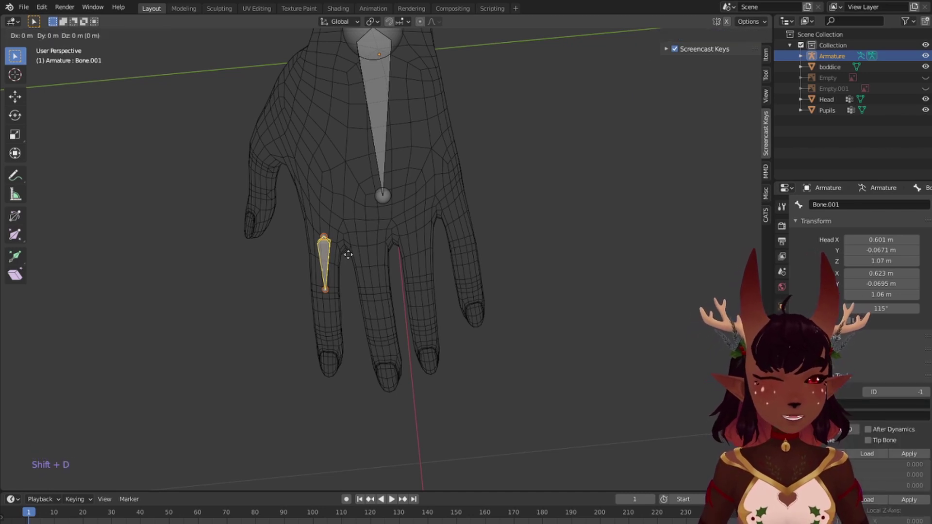
pyautogui.press('y')
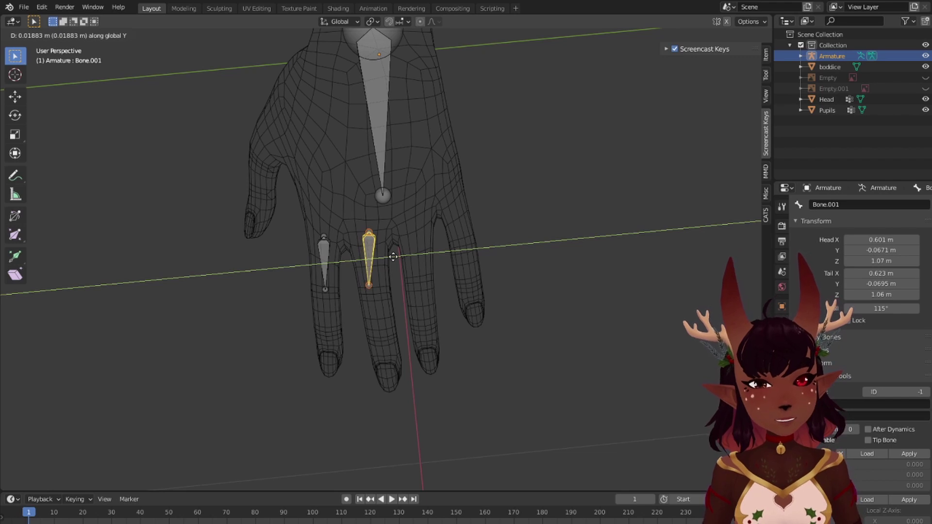
pyautogui.click(393, 256)
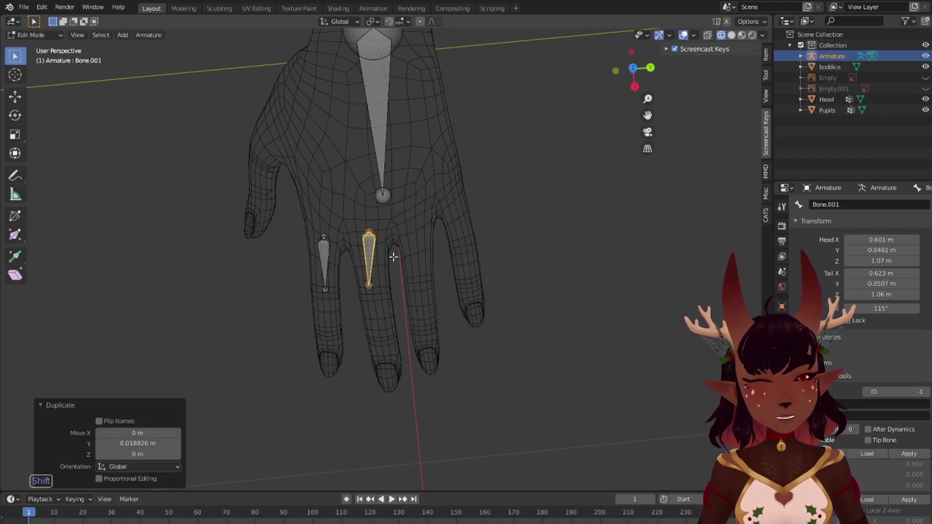
# Step: Duplicate the bone about 0.0199 m along Y into the ring finger, and again about 0.0178 m into the little finger
pyautogui.hotkey('shift', 'd')
pyautogui.press('y')
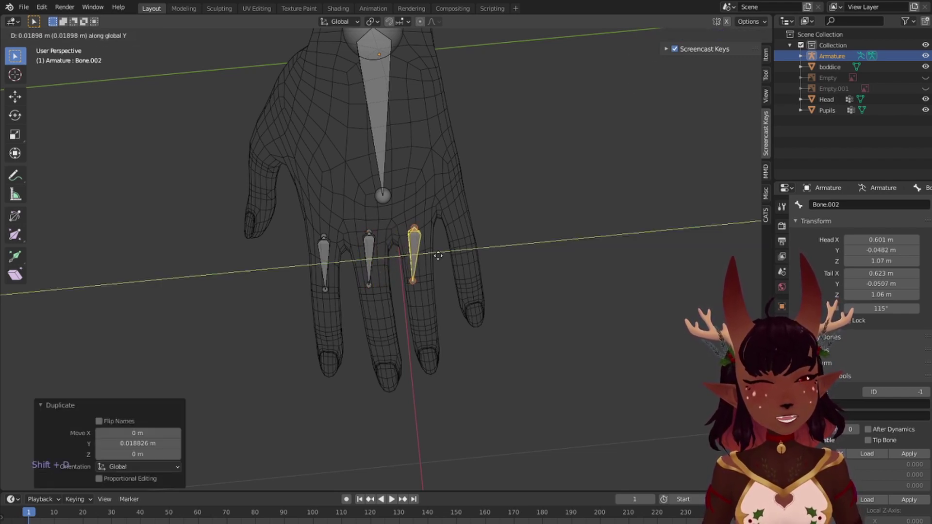
pyautogui.click(441, 255)
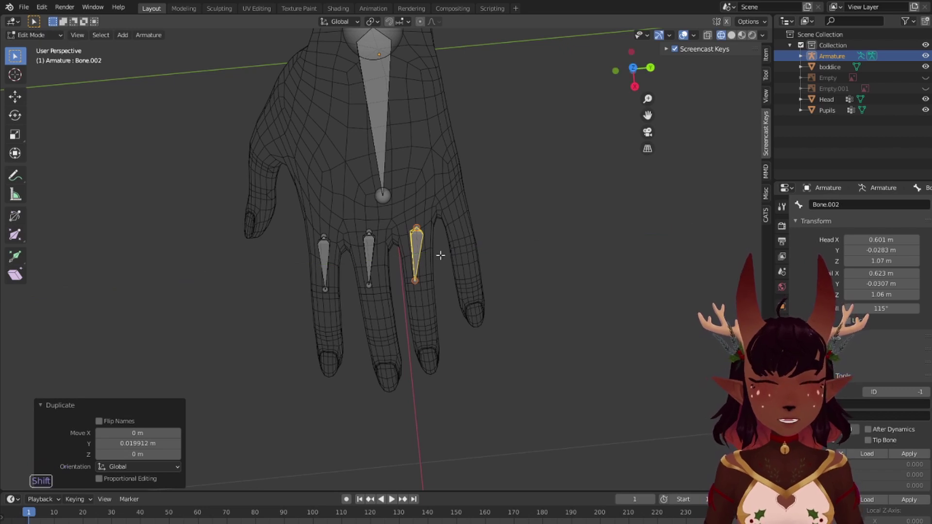
pyautogui.hotkey('shift', 'd')
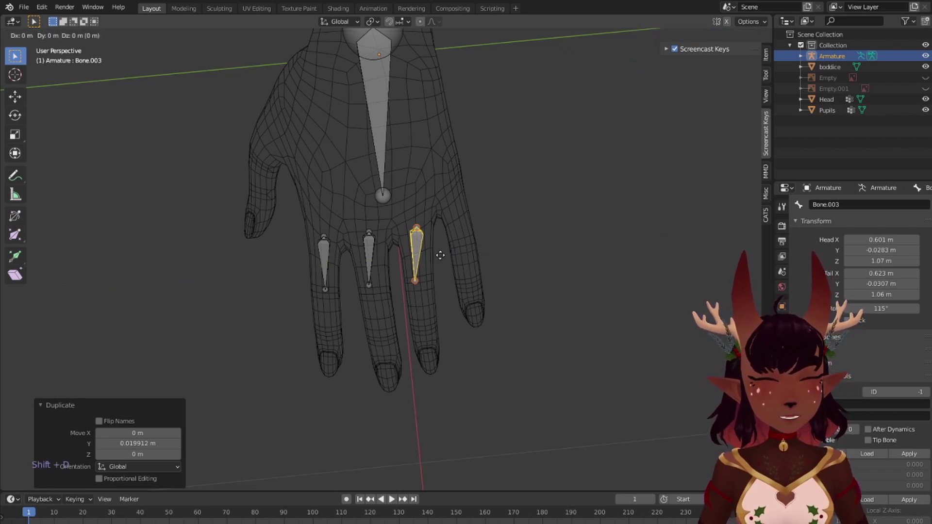
pyautogui.press('y')
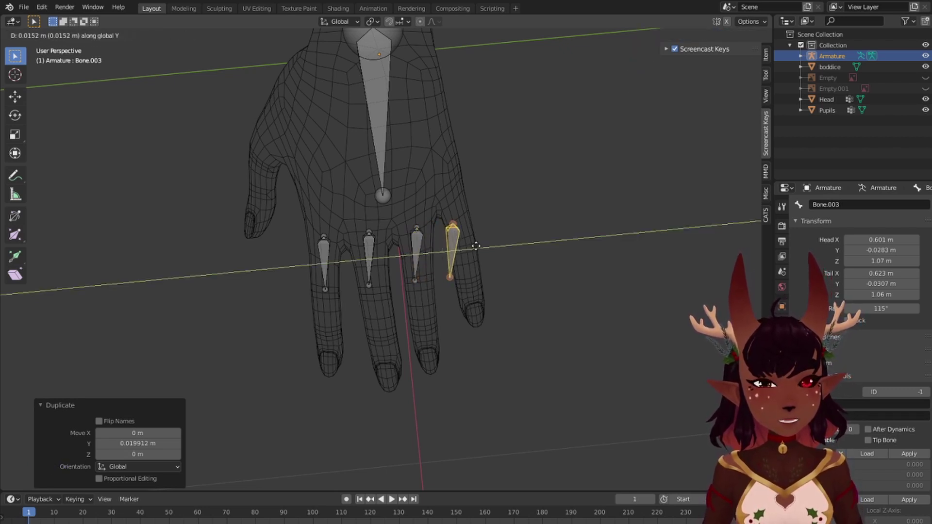
pyautogui.click(481, 244)
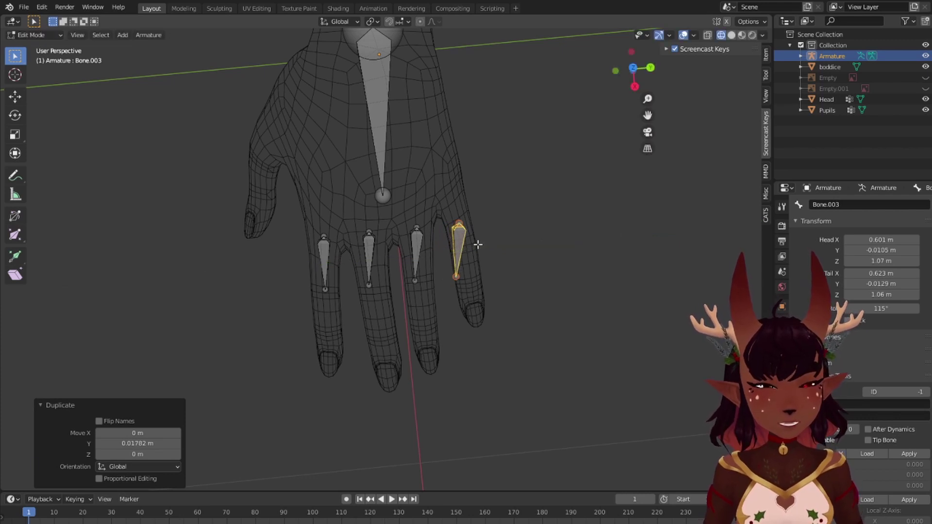
# Step: Move the little finger bone about -0.0135 m and the ring finger bone about -0.003 m along X toward the wrist
pyautogui.press('g')
pyautogui.press('x')
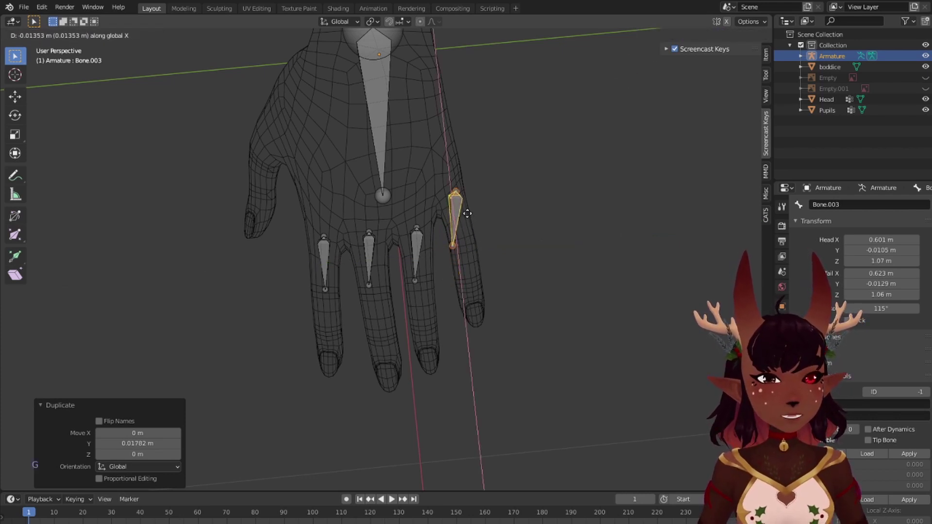
pyautogui.rightClick(467, 214)
pyautogui.click(416, 247)
pyautogui.press('g')
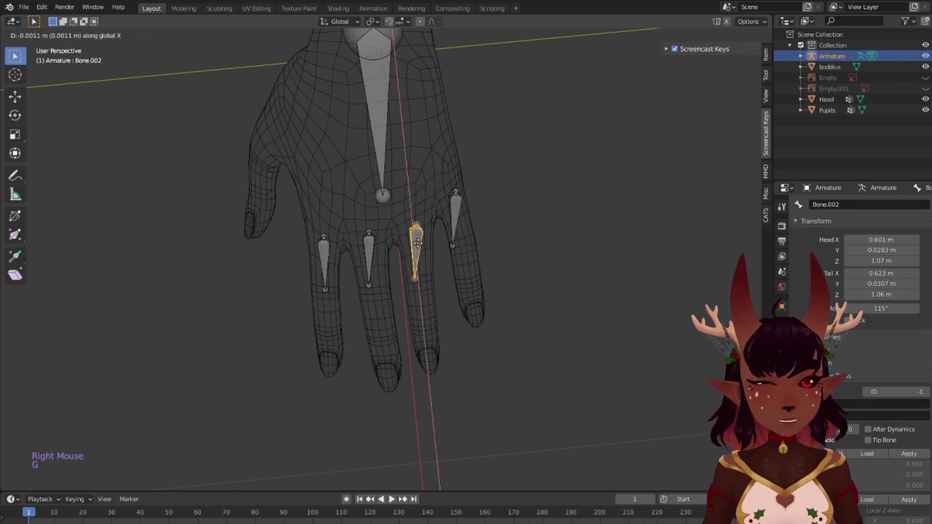
pyautogui.click(417, 241)
# Step: Move the middle finger bone about 0.002 m along X and its tail about 0.0024 m along Y to follow the finger
pyautogui.rightClick(373, 252)
pyautogui.press('g')
pyautogui.press('x')
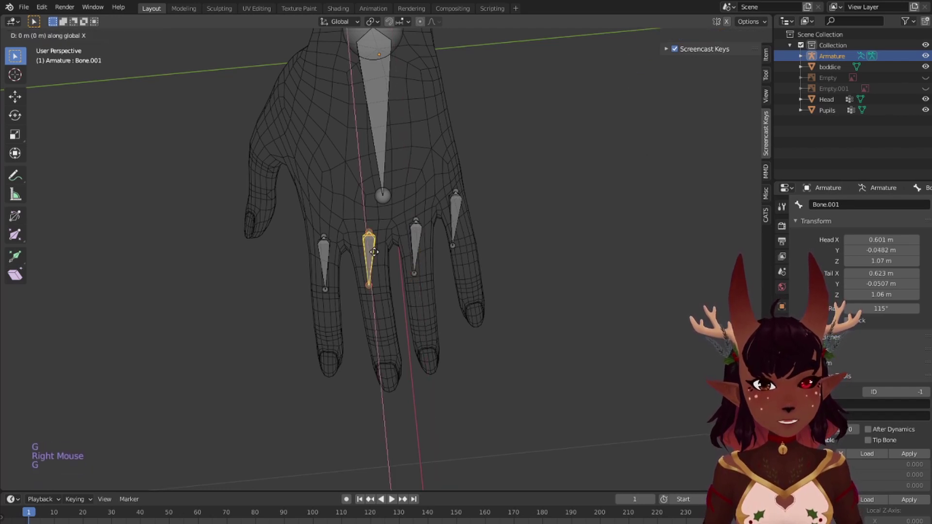
pyautogui.click(373, 251)
pyautogui.rightClick(370, 290)
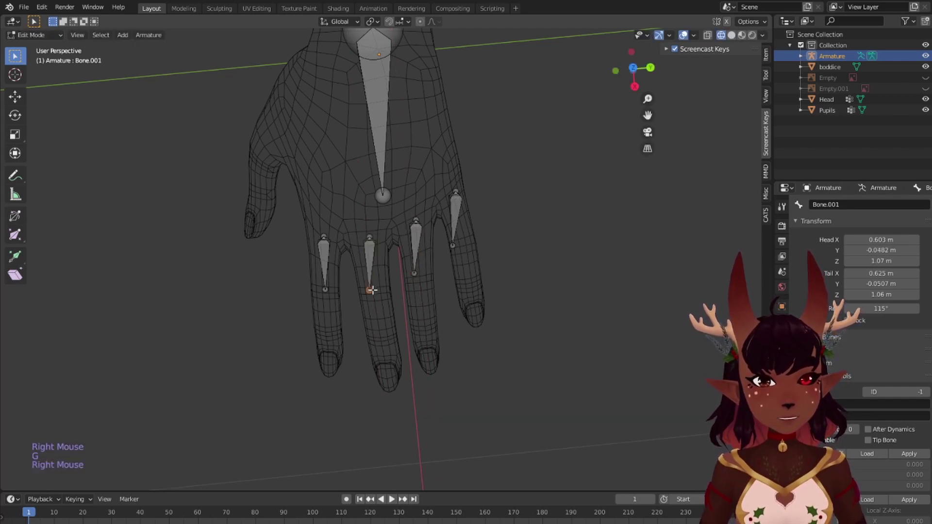
pyautogui.press('g')
pyautogui.press('x')
pyautogui.click(409, 284)
# Step: Move the ring bone's tail about 0.0023 m and the little finger bone's tail about 0.0054 m along Y
pyautogui.rightClick(416, 275)
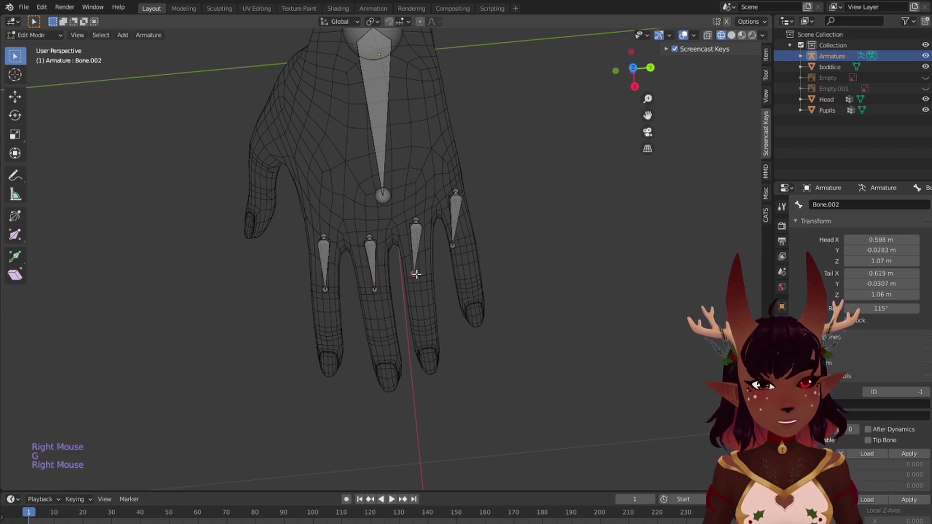
pyautogui.press('g')
pyautogui.press('x')
pyautogui.click(442, 267)
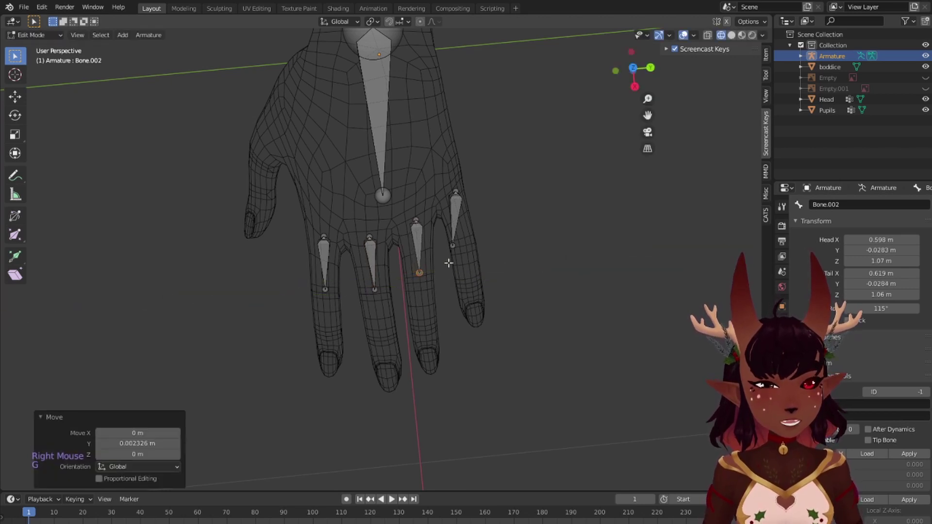
pyautogui.rightClick(453, 246)
pyautogui.press('g')
pyautogui.press('y')
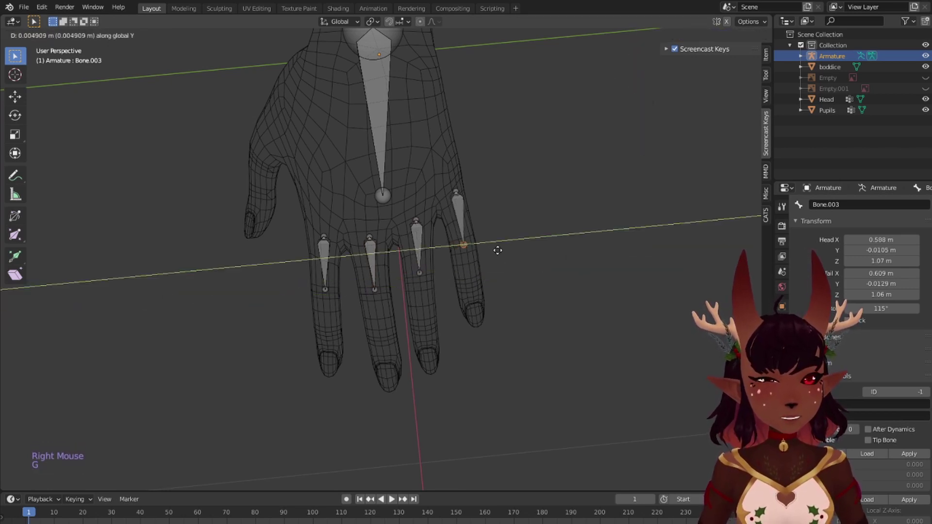
pyautogui.click(498, 250)
# Step: In the right view, raise the whole middle finger bone about 0.007 m along Z into the finger
pyautogui.press('KP_1')
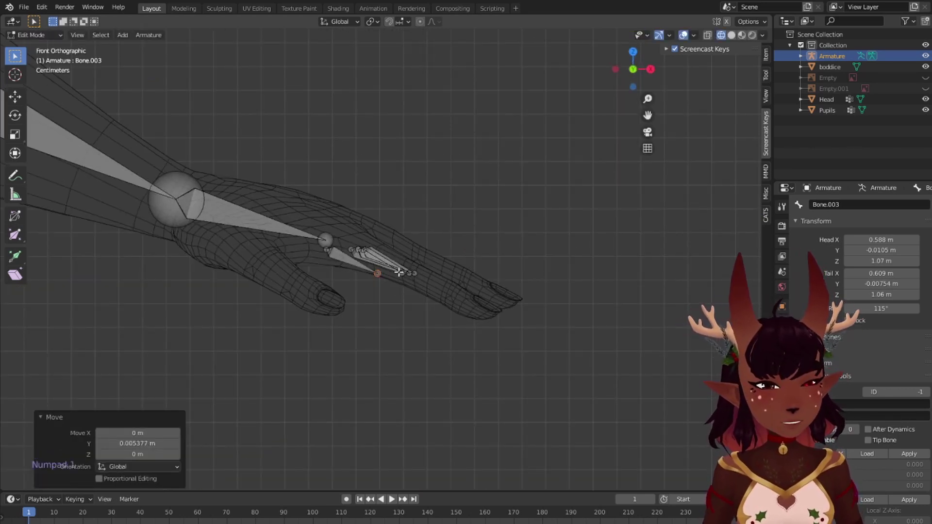
pyautogui.scroll(-3, 444, 265)
pyautogui.press('KP_3')
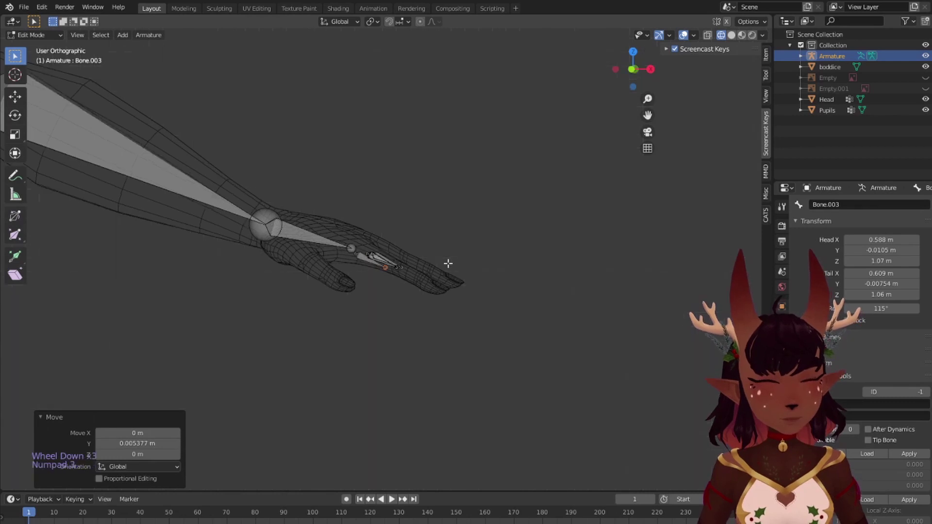
pyautogui.scroll(7, 373, 275)
pyautogui.scroll(4, 381, 272)
pyautogui.scroll(-4, 383, 271)
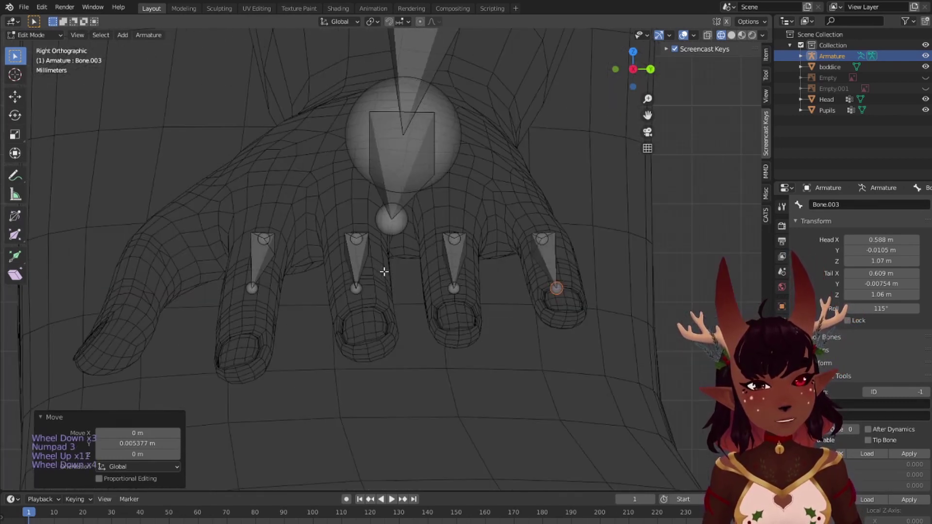
pyautogui.rightClick(362, 257)
pyautogui.press('g')
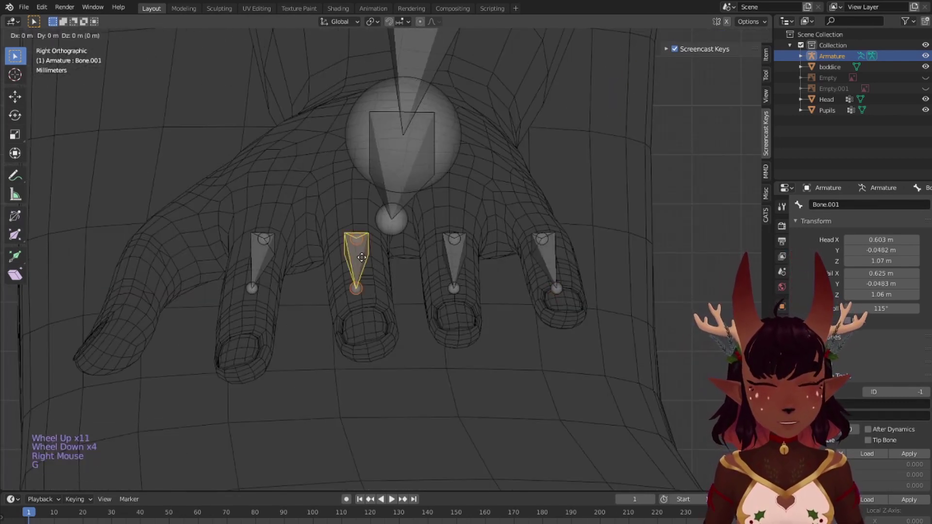
pyautogui.press('z')
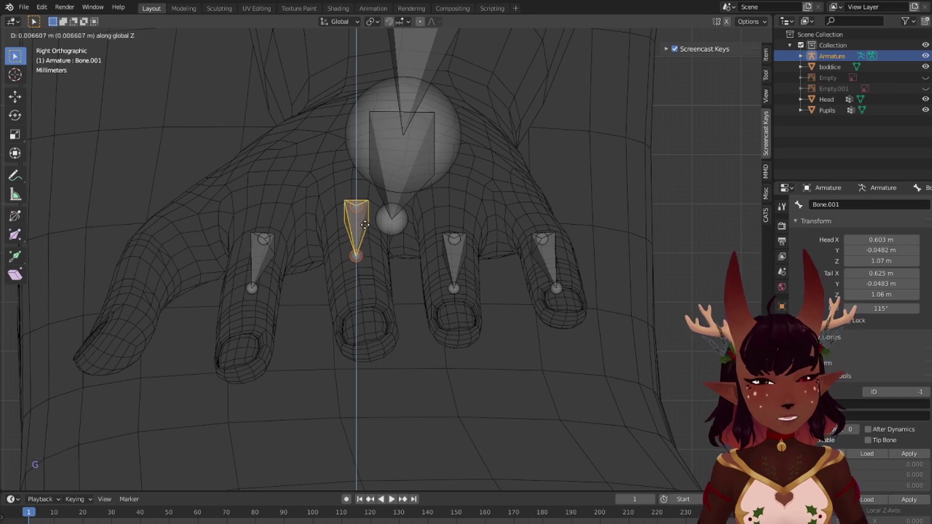
pyautogui.click(415, 233)
# Step: Raise the ring finger bone about 0.0054 m along Z
pyautogui.rightClick(474, 257)
pyautogui.press('g')
pyautogui.press('z')
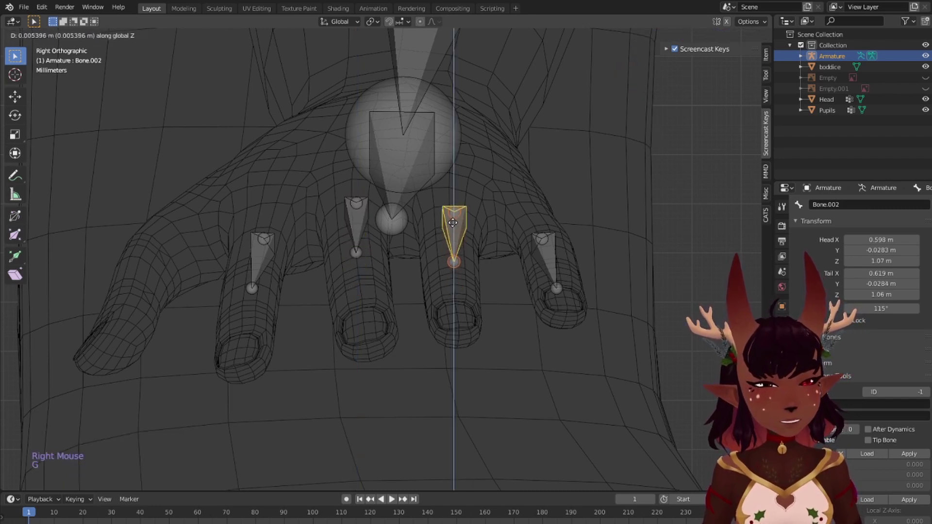
pyautogui.click(542, 238)
# Step: Move the little finger bone about 0.0044 m up along Z and about -0.0018 m along Y to centre it in the finger
pyautogui.rightClick(545, 248)
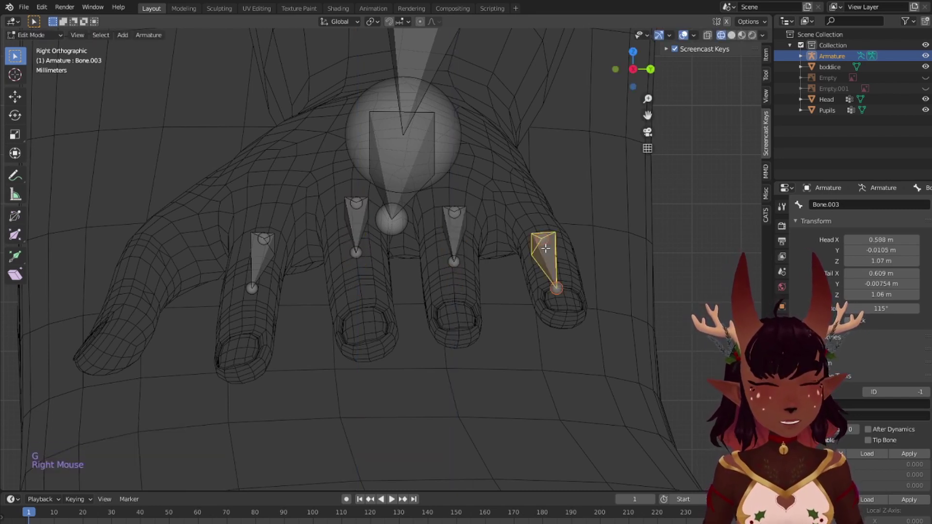
pyautogui.press('g')
pyautogui.press('z')
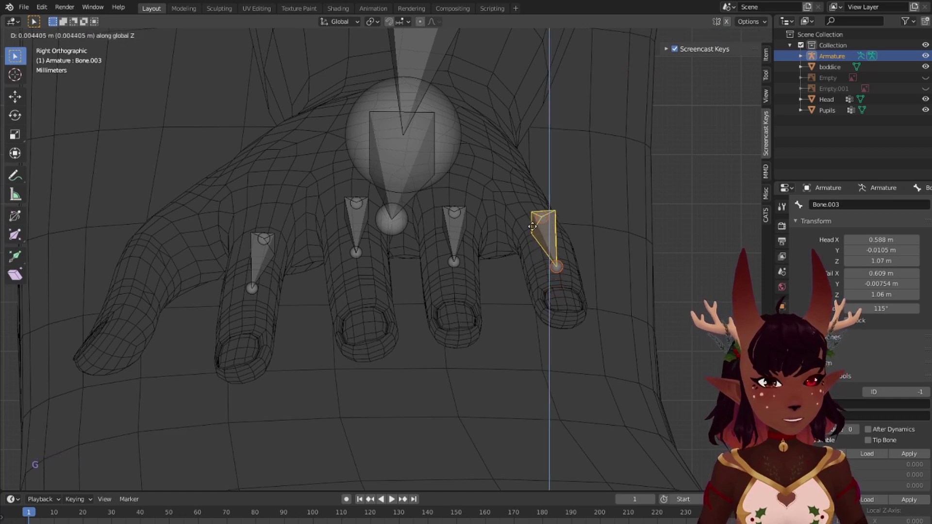
pyautogui.click(533, 226)
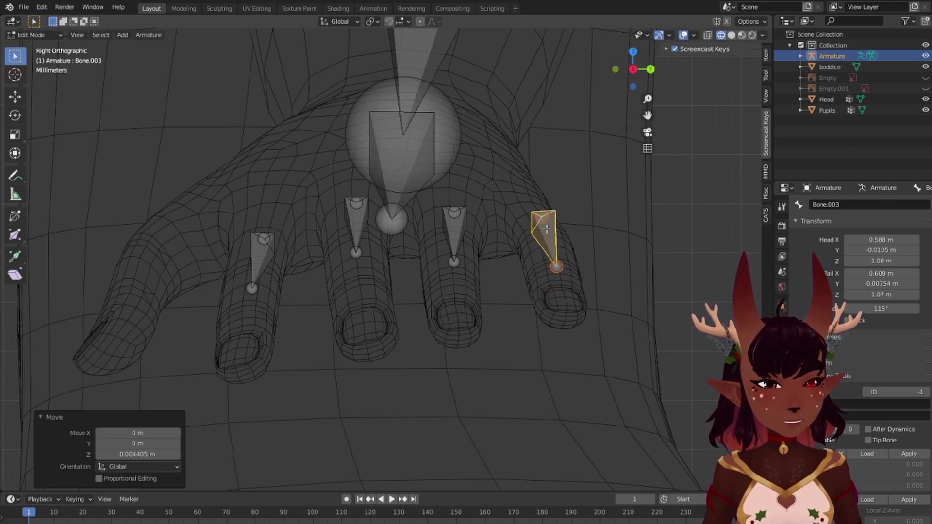
pyautogui.press('g')
pyautogui.press('y')
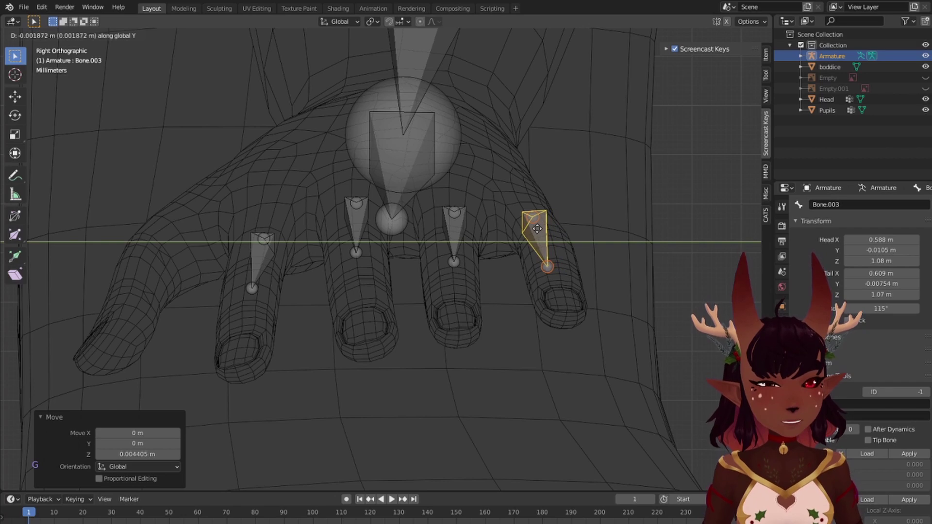
pyautogui.click(538, 229)
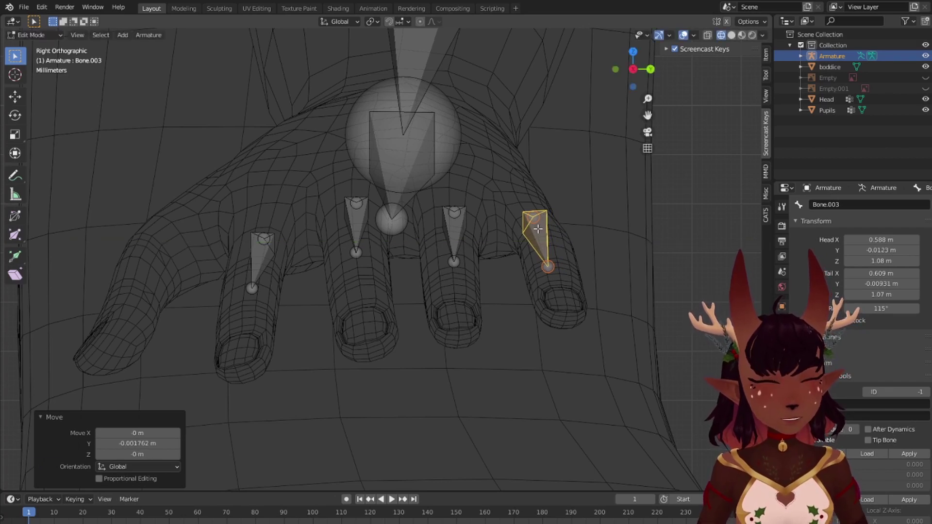
# Step: Examine how the finger bones sit inside the hand mesh from the back, in orthographic view
pyautogui.press('KP_6')
pyautogui.press('KP_6')
pyautogui.press('KP_6')
pyautogui.press('KP_6')
pyautogui.press('KP_6')
pyautogui.press('KP_6')
pyautogui.press('KP_6')
pyautogui.press('KP_6')
pyautogui.press('KP_6')
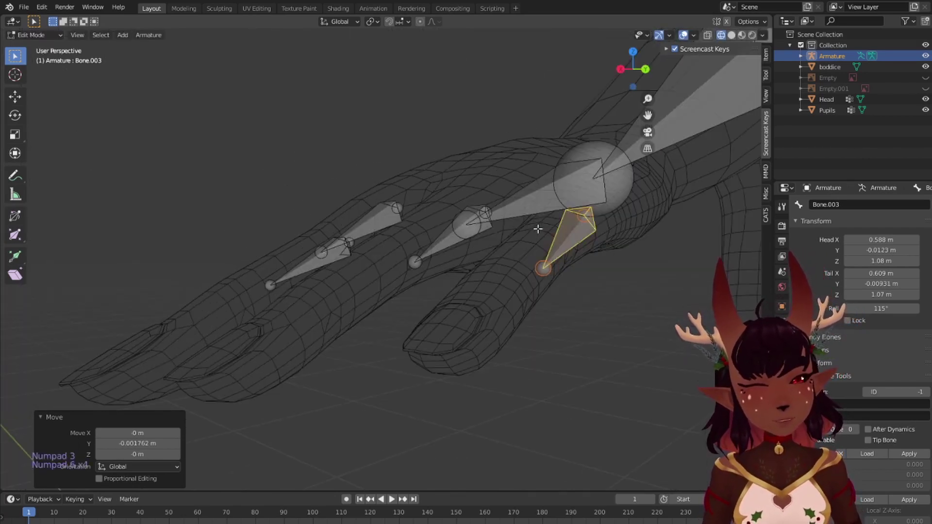
pyautogui.press('KP_5')
pyautogui.press('KP_6')
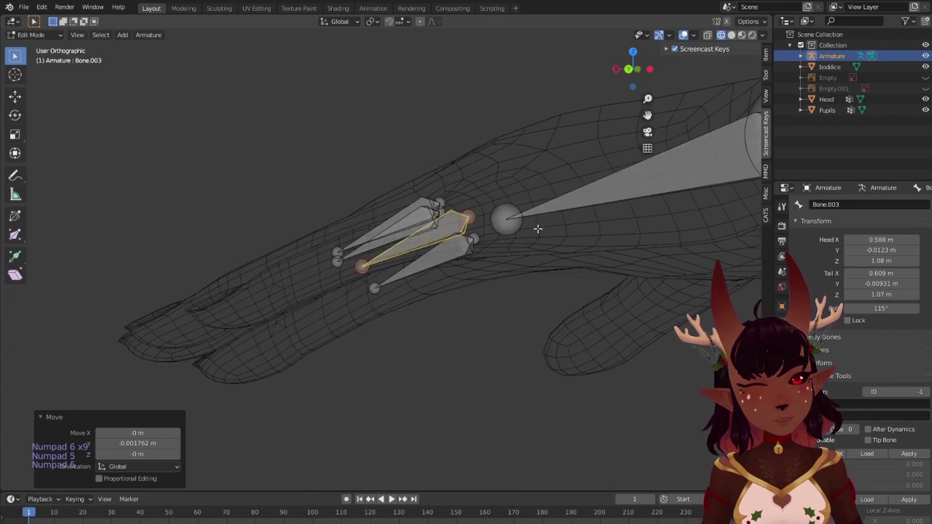
pyautogui.press('KP_4')
pyautogui.scroll(-5, 530, 231)
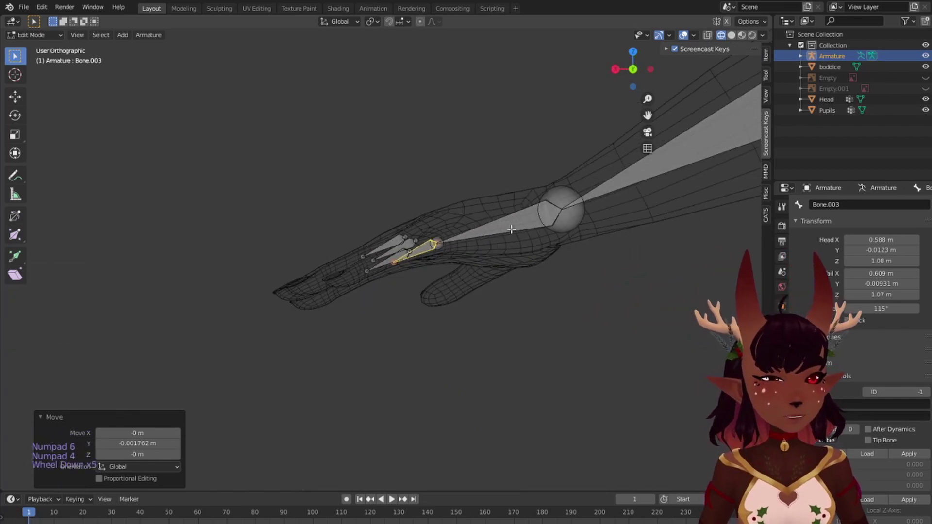
pyautogui.scroll(4, 465, 247)
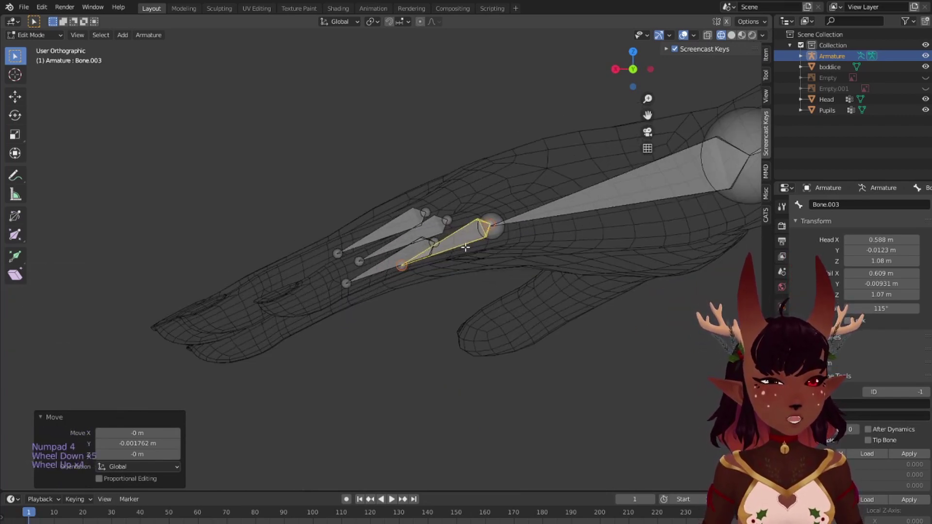
# Step: Hide the index, ring and middle finger bones and the hand bone so that only the little finger bone is left in the hand
pyautogui.rightClick(413, 247)
pyautogui.press('h')
pyautogui.press('h')
pyautogui.press('h')
pyautogui.rightClick(422, 231)
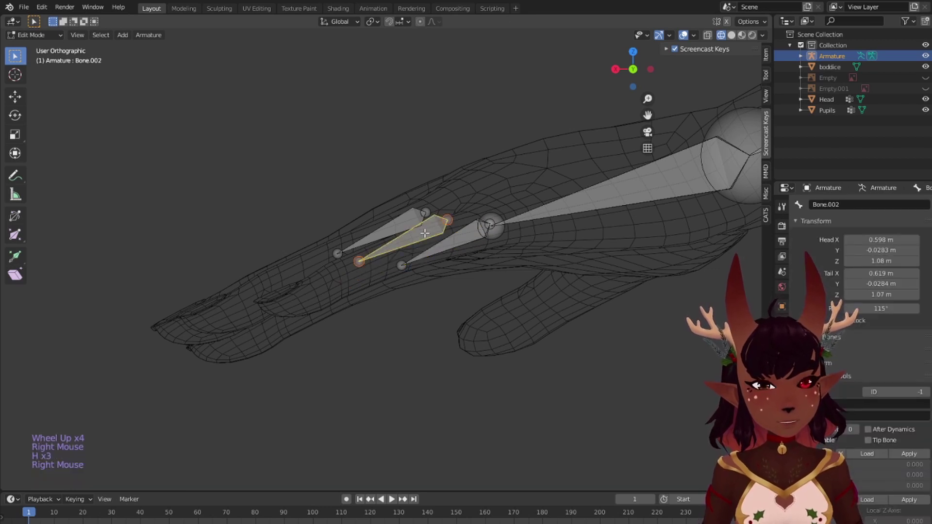
pyautogui.press('h')
pyautogui.rightClick(425, 215)
pyautogui.press('h')
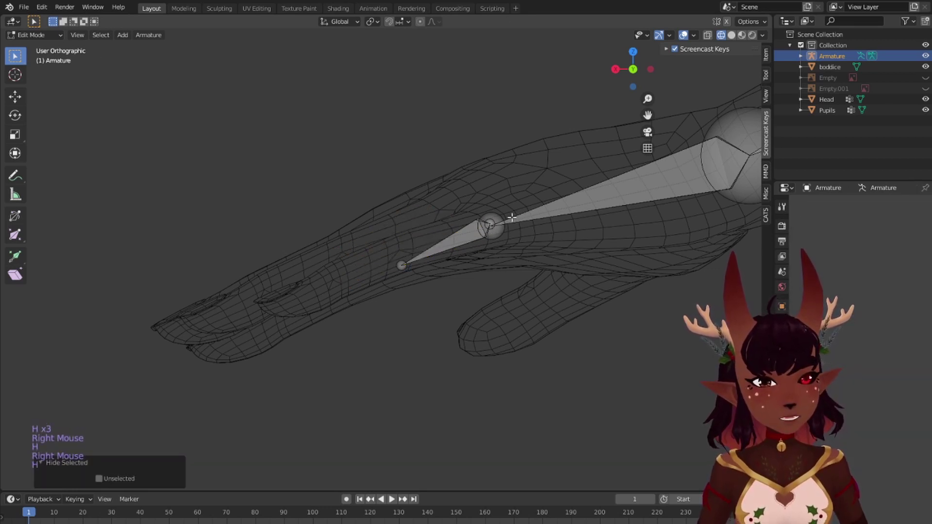
pyautogui.rightClick(557, 208)
pyautogui.press('h')
pyautogui.scroll(1, 524, 222)
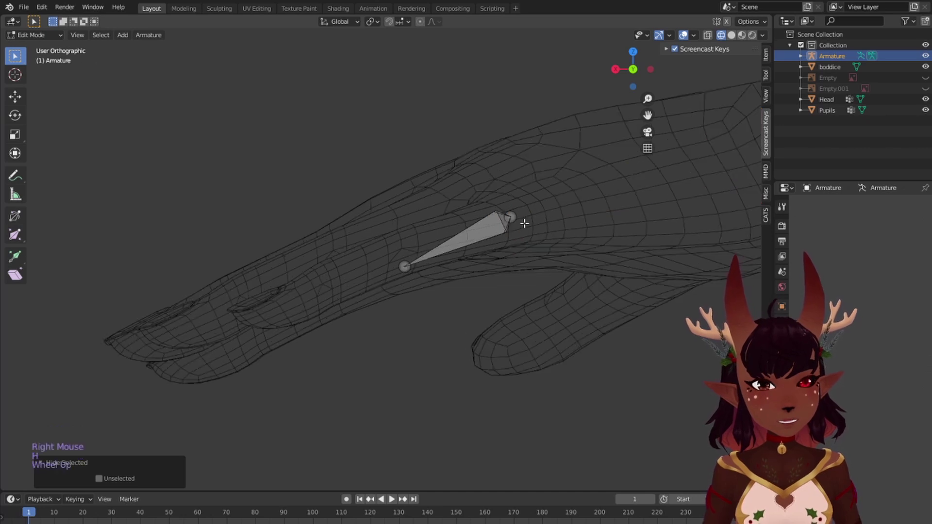
# Step: Raise the tail of the little finger bone about 0.0036 m along Z to follow the finger
pyautogui.rightClick(404, 268)
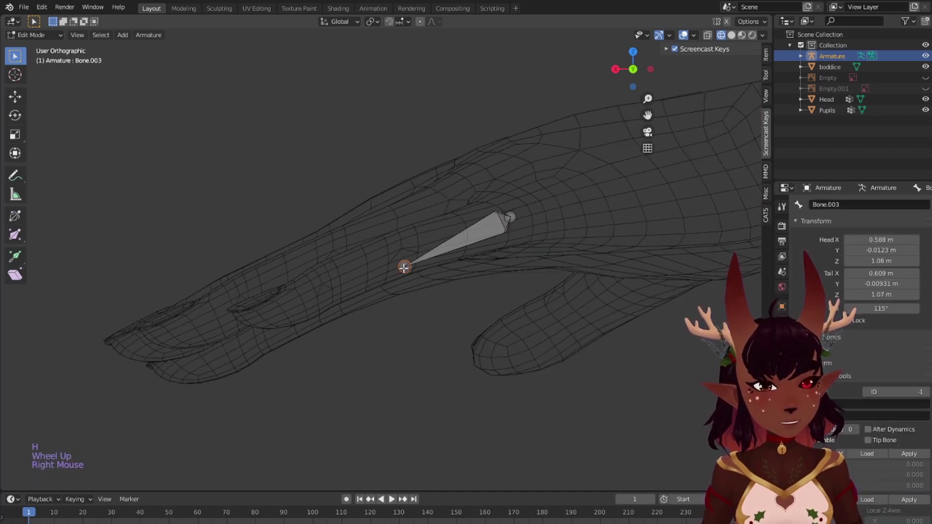
pyautogui.press('g')
pyautogui.press('z')
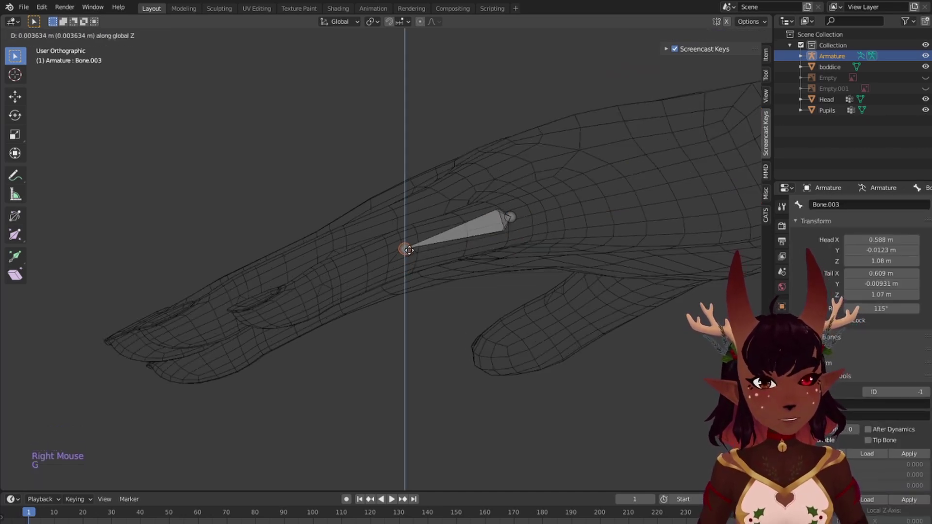
pyautogui.click(497, 222)
# Step: Raise the whole middle finger bone about 0.0021 m along Z and reveal all hidden bones
pyautogui.scroll(6, 510, 219)
pyautogui.rightClick(421, 201)
pyautogui.press('g')
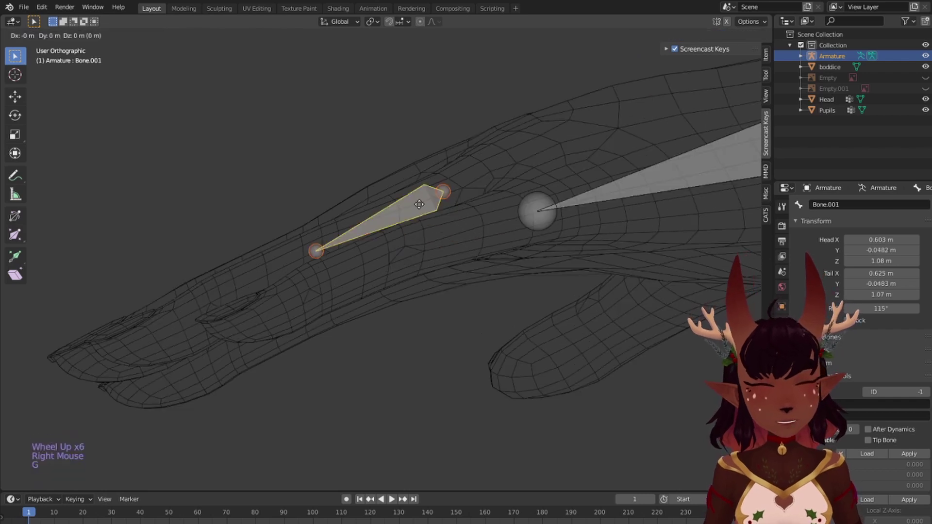
pyautogui.press('z')
pyautogui.click(416, 195)
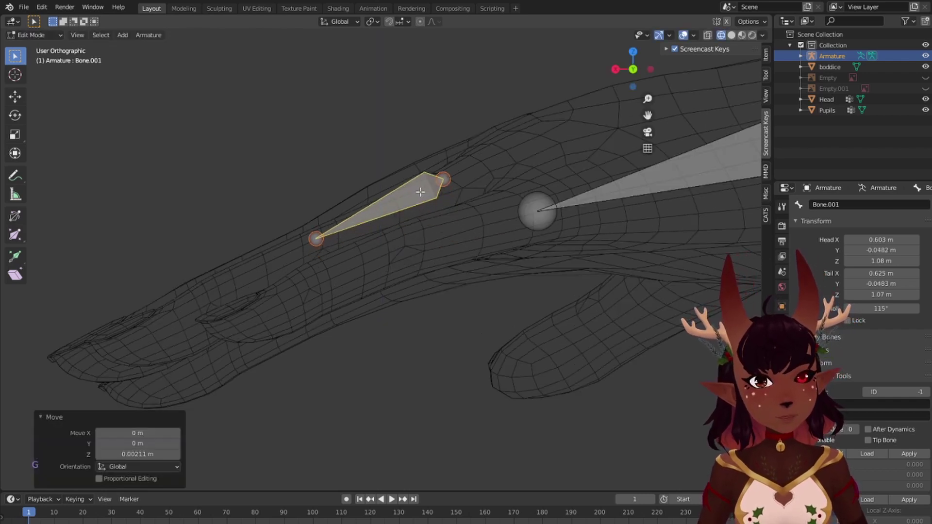
pyautogui.scroll(-6, 413, 195)
pyautogui.scroll(2, 414, 194)
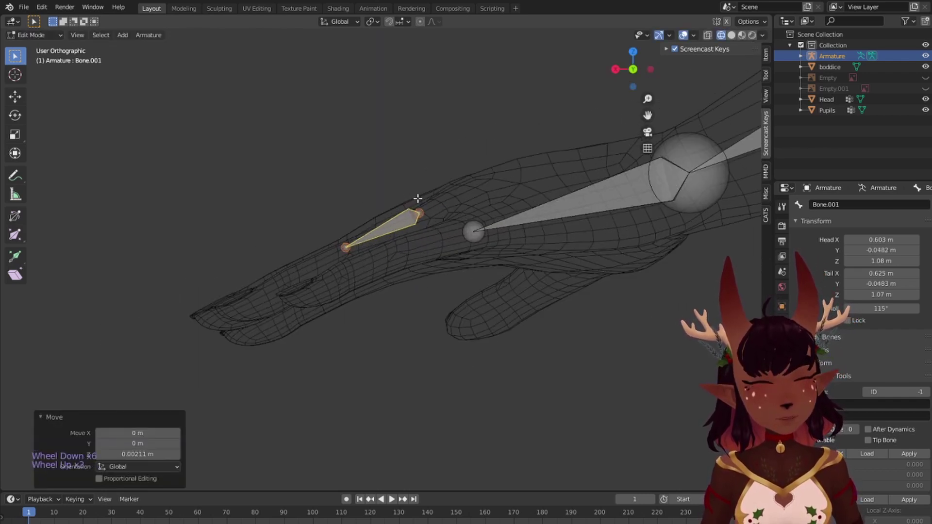
pyautogui.hotkey('alt', 'h')
pyautogui.scroll(3, 418, 200)
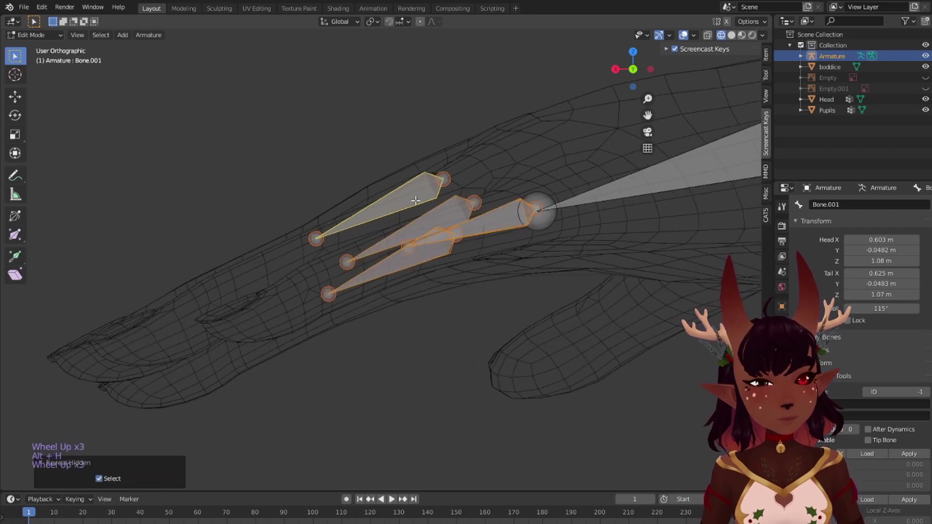
# Step: Lower the middle and ring finger bones together about 0.0025 m along Z, judging their height from the fingertip side
pyautogui.scroll(-5, 416, 200)
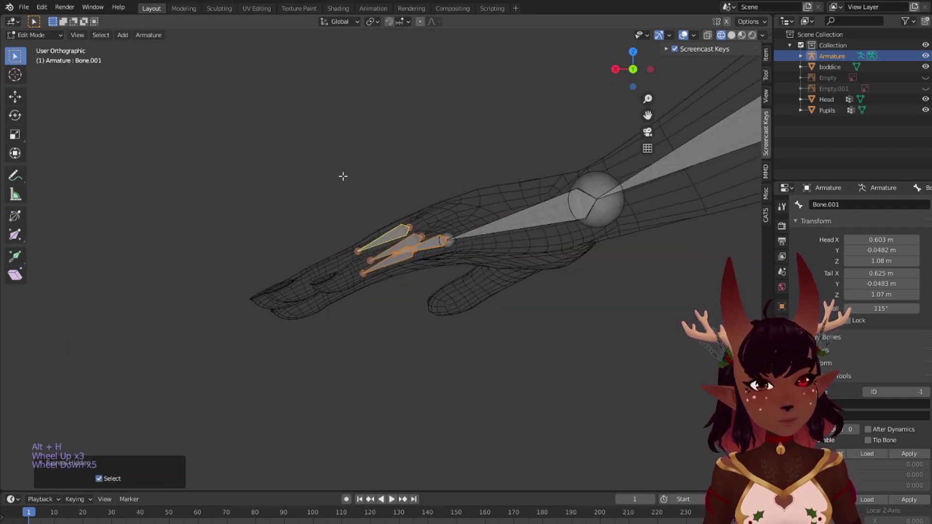
pyautogui.moveTo(343, 176); pyautogui.dragTo(379, 175, button='middle')
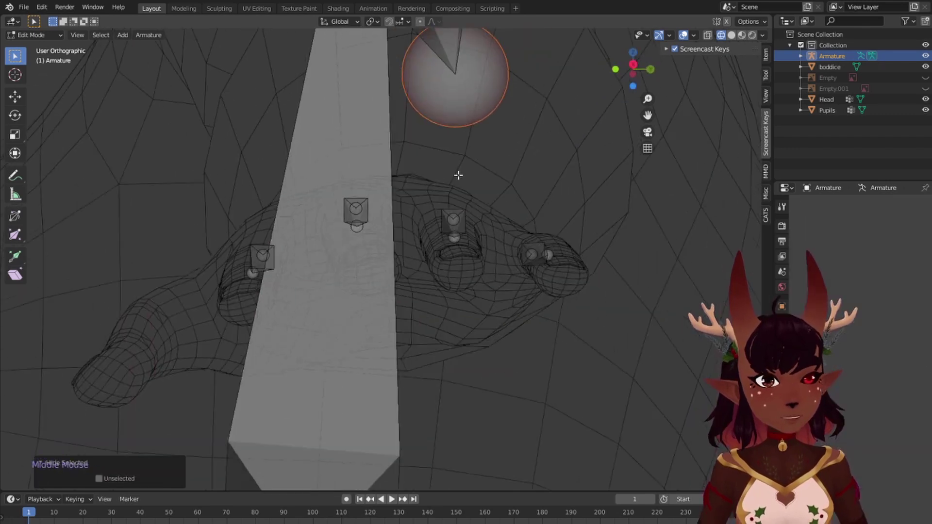
pyautogui.moveTo(458, 173); pyautogui.dragTo(406, 186, button='middle')
pyautogui.rightClick(352, 206)
pyautogui.keyDown('shift'); pyautogui.rightClick(445, 220); pyautogui.keyUp('shift')
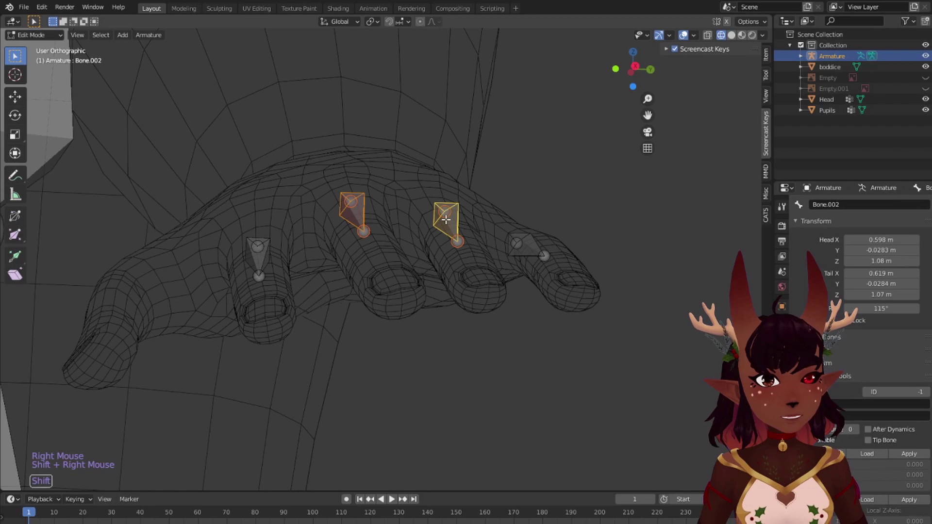
pyautogui.press('g')
pyautogui.press('z')
pyautogui.click(489, 165)
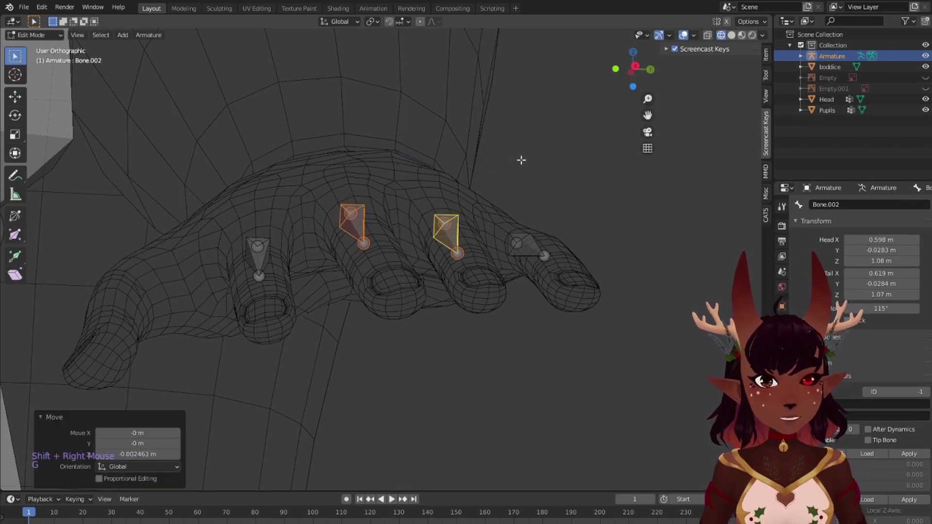
# Step: Examine from several angles how the finger bones sit inside the finger meshes
pyautogui.moveTo(520, 159); pyautogui.dragTo(446, 272, button='middle')
pyautogui.moveTo(392, 257); pyautogui.dragTo(458, 148, button='middle')
pyautogui.rightClick(367, 232)
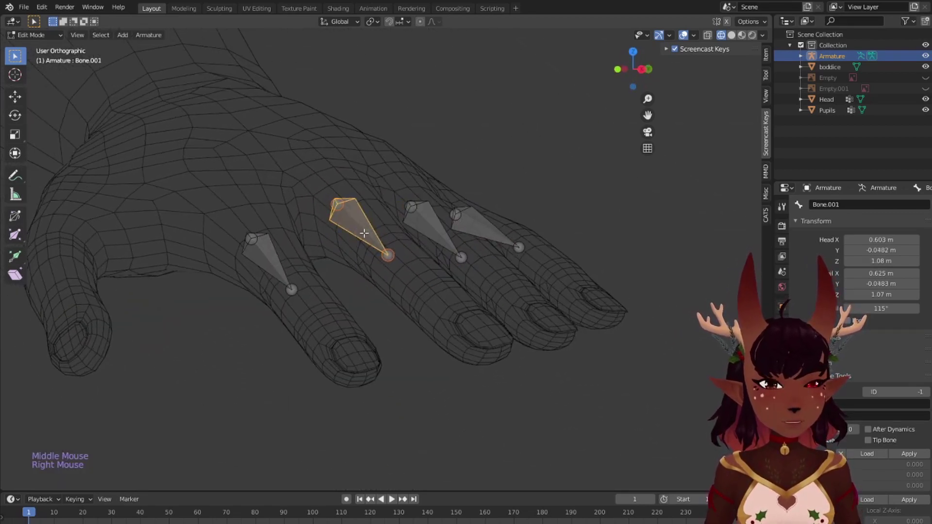
pyautogui.moveTo(367, 233); pyautogui.dragTo(460, 104, button='middle')
pyautogui.scroll(-3, 443, 277)
pyautogui.scroll(3, 502, 273)
# Step: Move the tail of the ring finger bone about 0.0026 m along X towards the fingertip
pyautogui.rightClick(446, 378)
pyautogui.scroll(-6, 414, 237)
pyautogui.moveTo(414, 240); pyautogui.dragTo(422, 228, button='middle')
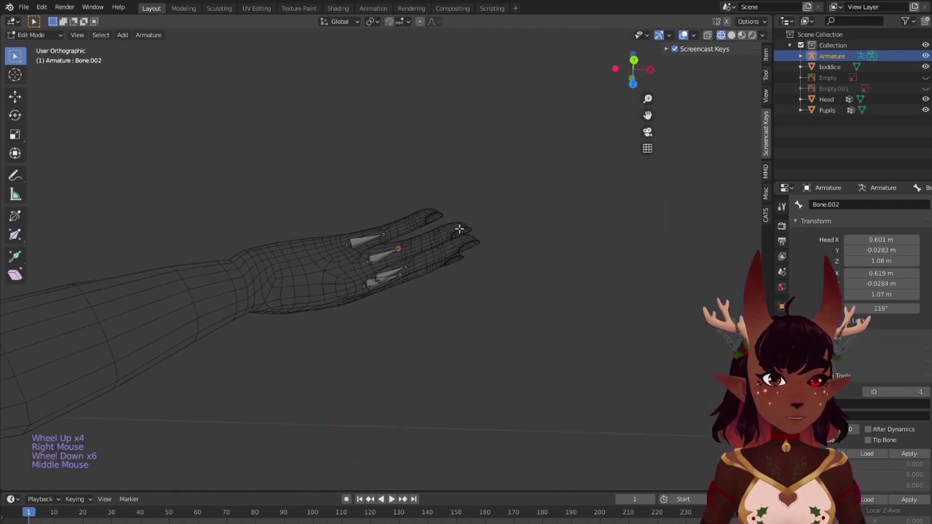
pyautogui.scroll(8, 454, 277)
pyautogui.keyDown('shift'); pyautogui.moveTo(460, 276); pyautogui.dragTo(455, 326, button='middle'); pyautogui.keyUp('shift')
pyautogui.press('KP_1')
pyautogui.scroll(3, 484, 323)
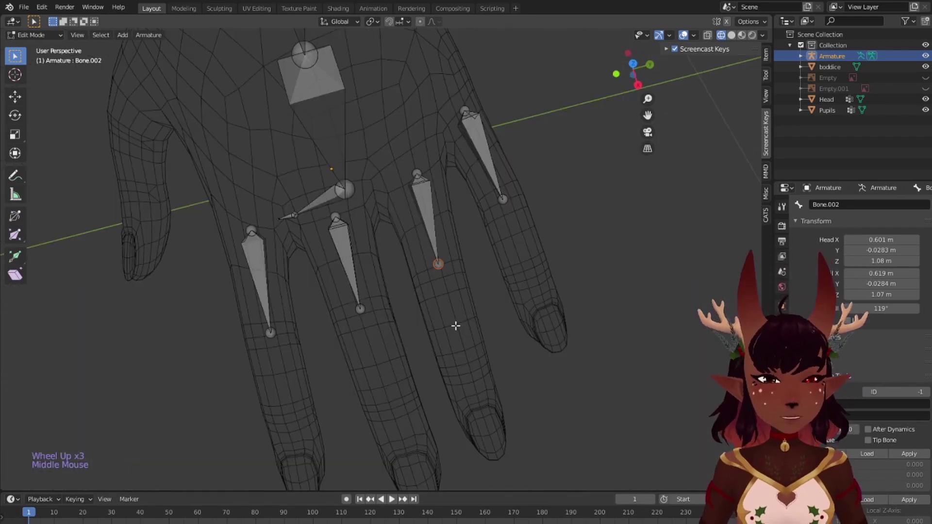
pyautogui.press('g')
pyautogui.press('x')
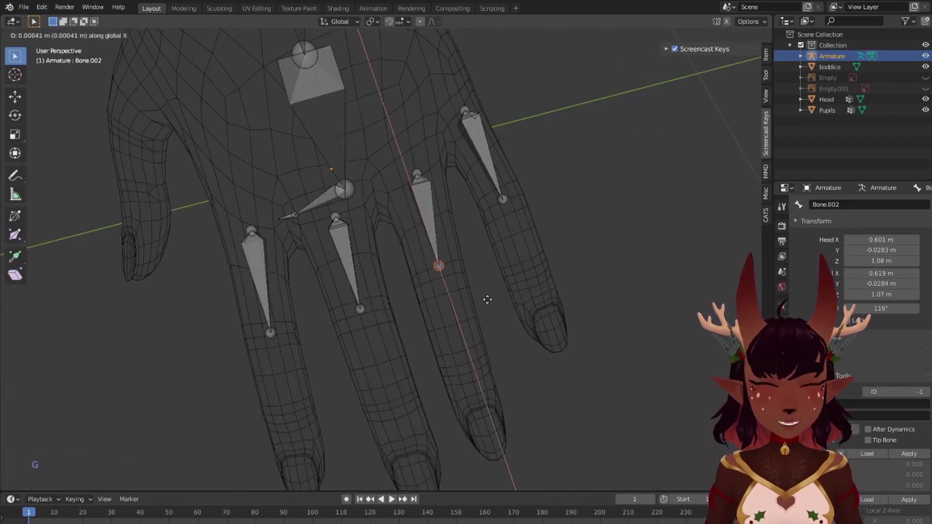
pyautogui.click(488, 310)
# Step: Clear the bone selection so that no armature bone is selected
pyautogui.scroll(-5, 423, 320)
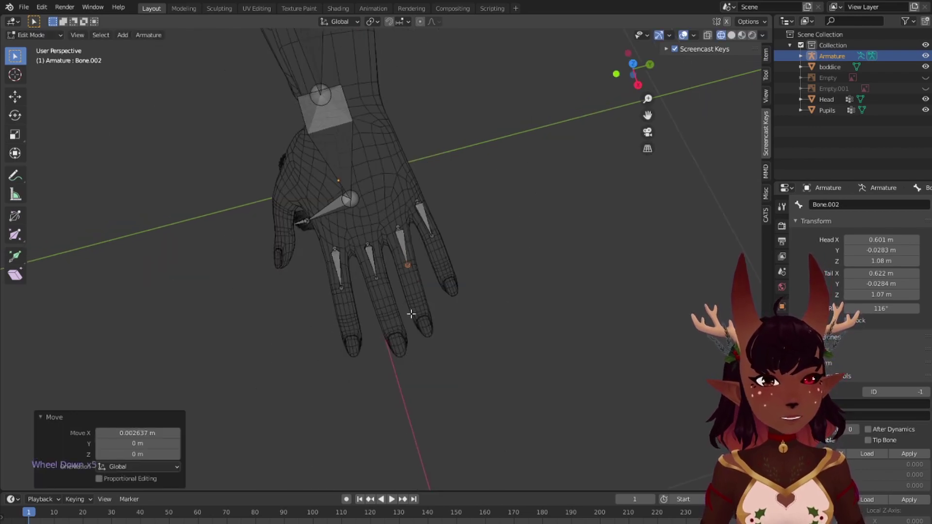
pyautogui.moveTo(423, 320); pyautogui.dragTo(543, 237, button='middle')
pyautogui.press('a')
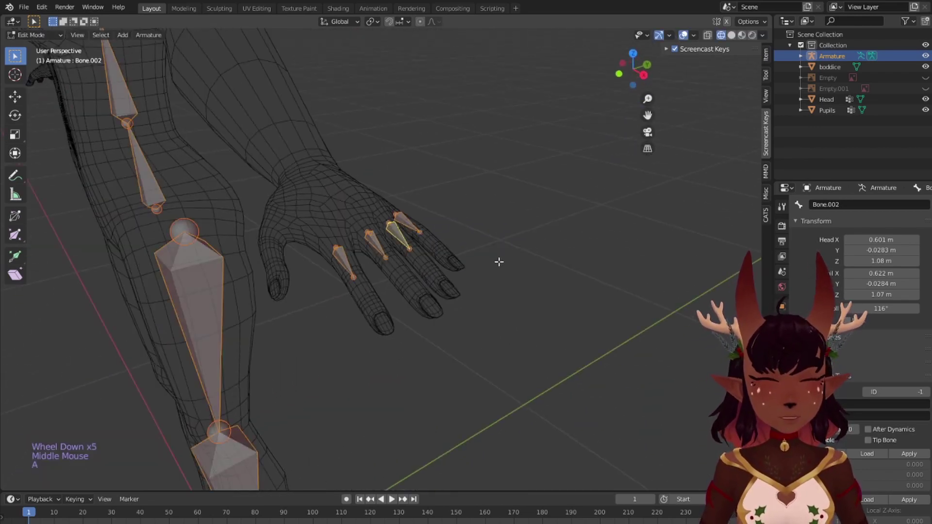
pyautogui.scroll(-3, 395, 265)
pyautogui.moveTo(395, 265); pyautogui.dragTo(445, 289, button='middle')
pyautogui.press('a')
pyautogui.press('a')
pyautogui.press('a')
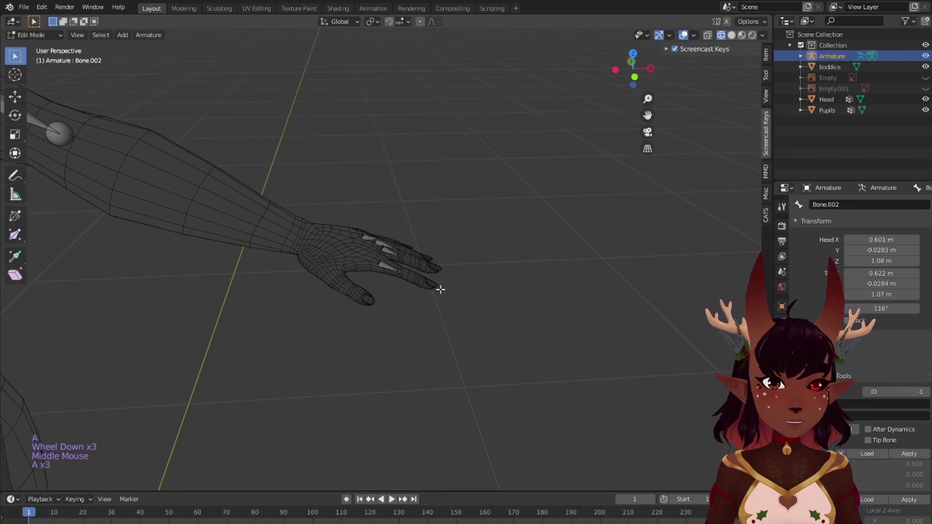
# Step: In the front view, add a new single bone at the 3D cursor and scale it to about 0.509
pyautogui.press('KP_1')
pyautogui.scroll(-7, 434, 290)
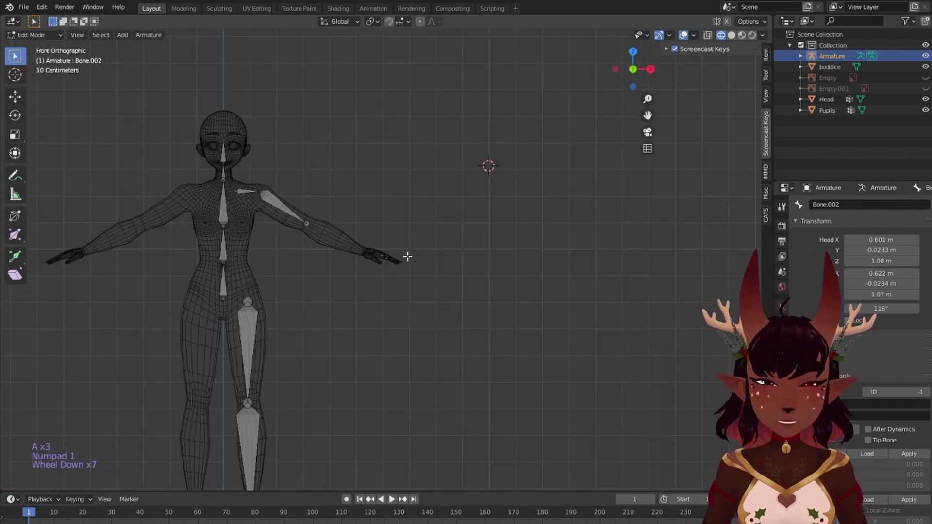
pyautogui.hotkey('shift', 'a')
pyautogui.rightClick(493, 139)
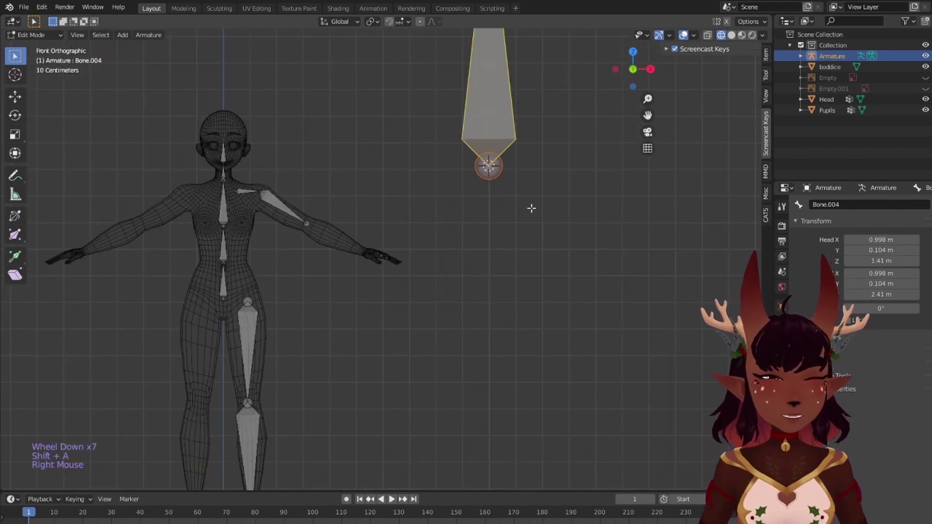
pyautogui.press('s')
pyautogui.click(528, 152)
# Step: Move the new bone about -0.50 m along X and -0.59 m along Z, and scale it down to 0.157
pyautogui.press('g')
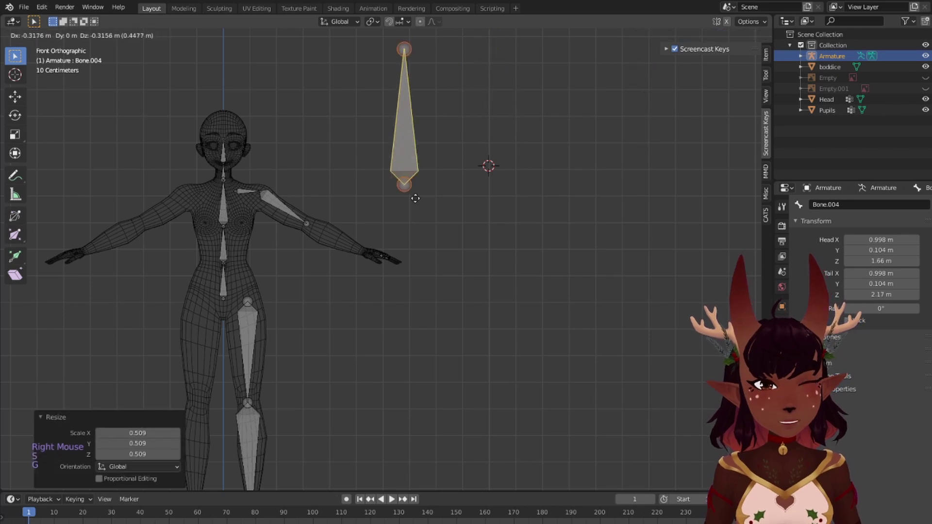
pyautogui.click(384, 255)
pyautogui.press('s')
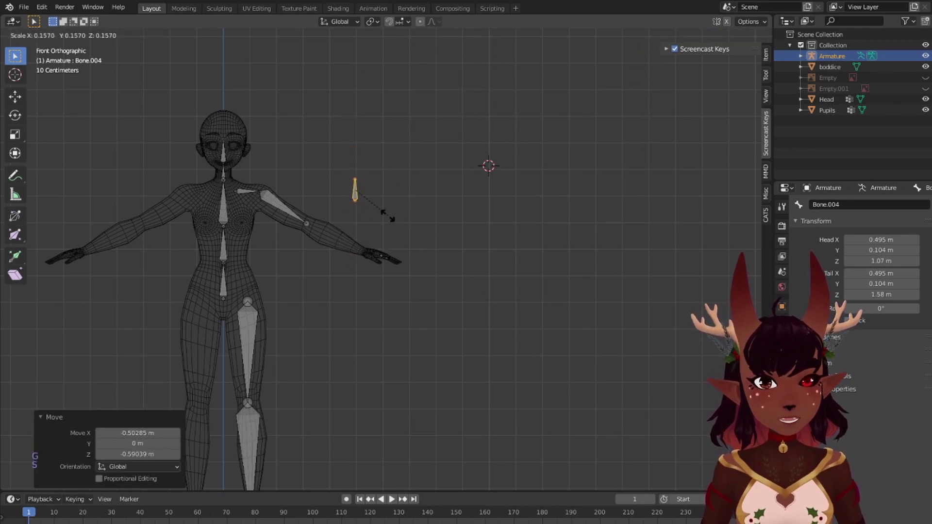
pyautogui.click(360, 210)
# Step: Place the small bone's head at the thumb base by moving it about 0.040 m along X and -0.196 m along Z
pyautogui.scroll(6, 360, 211)
pyautogui.press('g')
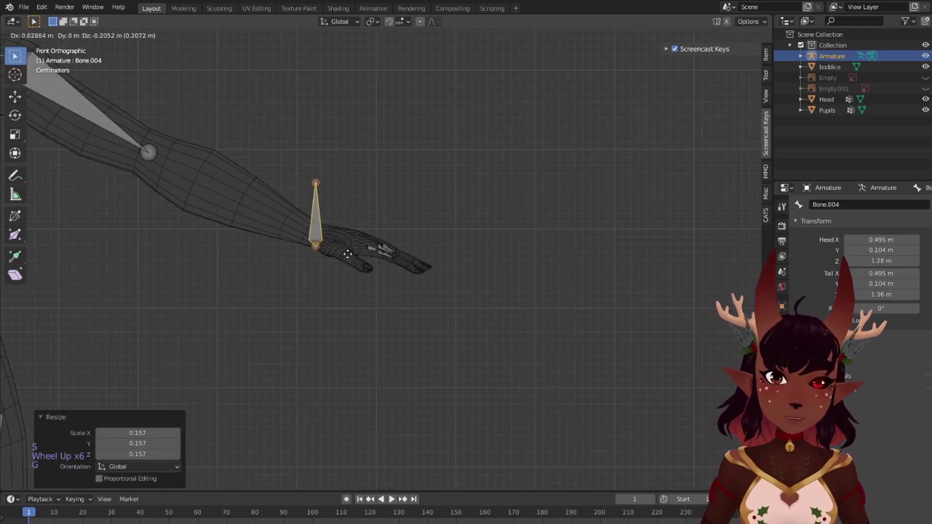
pyautogui.click(345, 251)
# Step: Move the thumb bone's tail about 0.024 m along X and -0.099 m along Z to the thumb's first joint
pyautogui.scroll(7, 308, 277)
pyautogui.scroll(1, 235, 194)
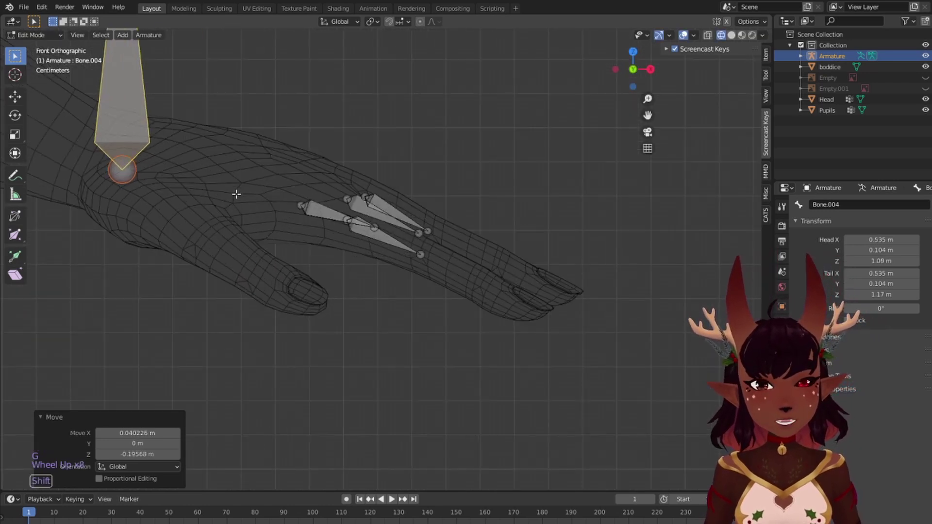
pyautogui.keyDown('shift'); pyautogui.moveTo(235, 194); pyautogui.dragTo(401, 256, button='middle'); pyautogui.keyUp('shift')
pyautogui.scroll(2, 377, 252)
pyautogui.scroll(-1, 365, 235)
pyautogui.scroll(-3, 365, 234)
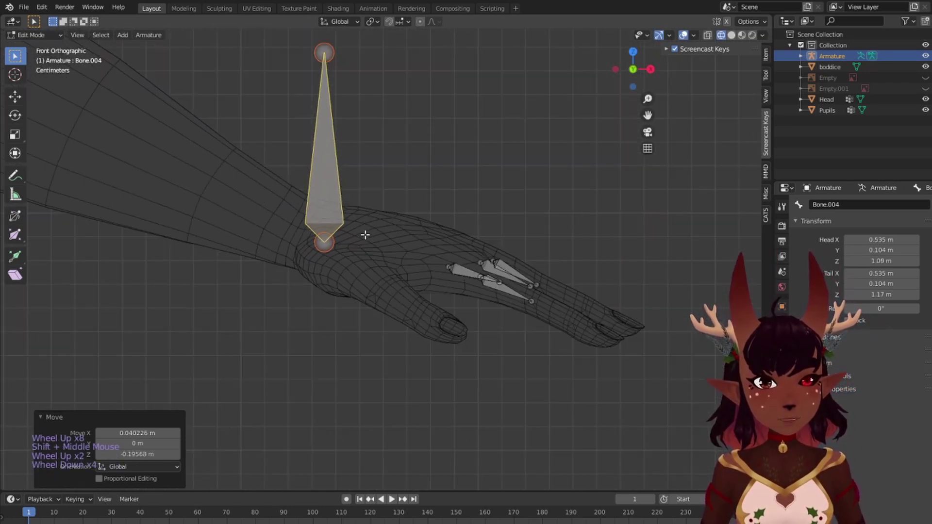
pyautogui.rightClick(324, 52)
pyautogui.press('g')
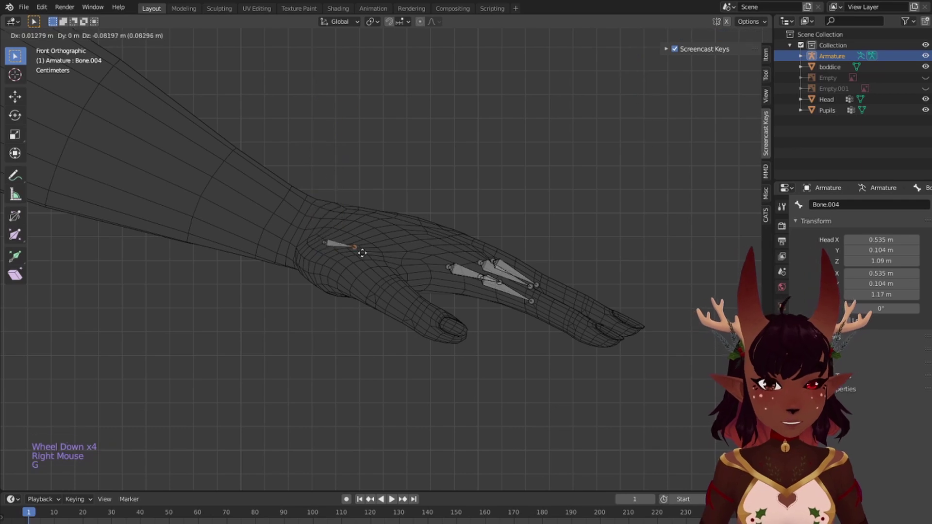
pyautogui.click(387, 290)
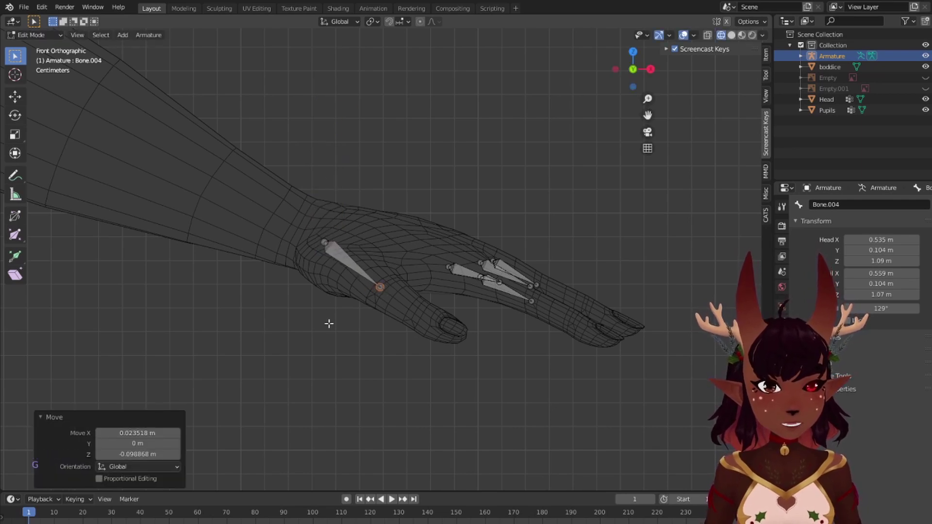
# Step: Move the whole thumb bone about -0.193 m along Y to the thumb side of the hand
pyautogui.scroll(-6, 437, 231)
pyautogui.moveTo(437, 231); pyautogui.dragTo(594, 232, button='middle')
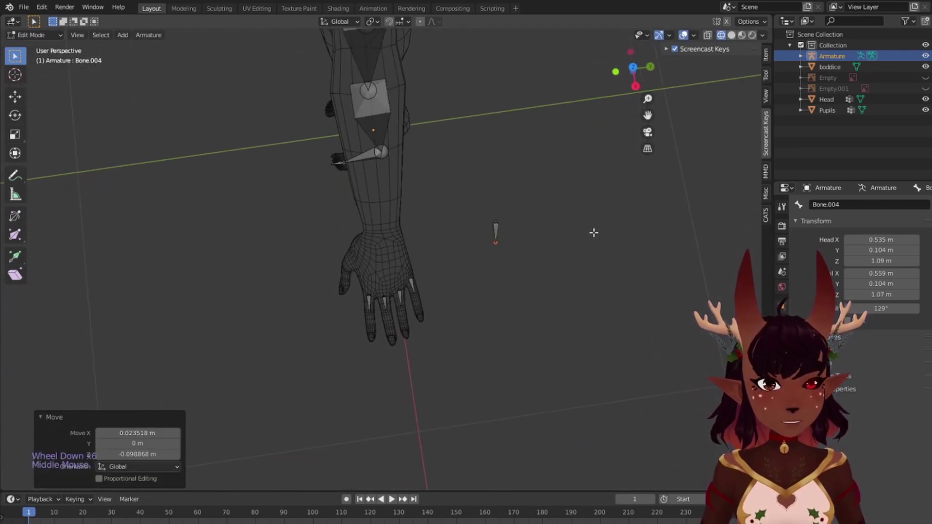
pyautogui.rightClick(494, 230)
pyautogui.press('g')
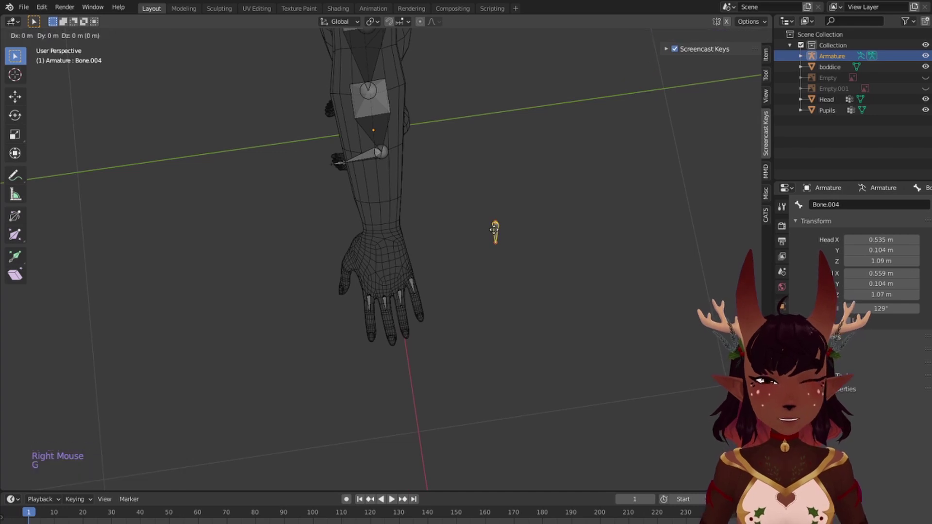
pyautogui.click(345, 264)
pyautogui.scroll(4, 359, 273)
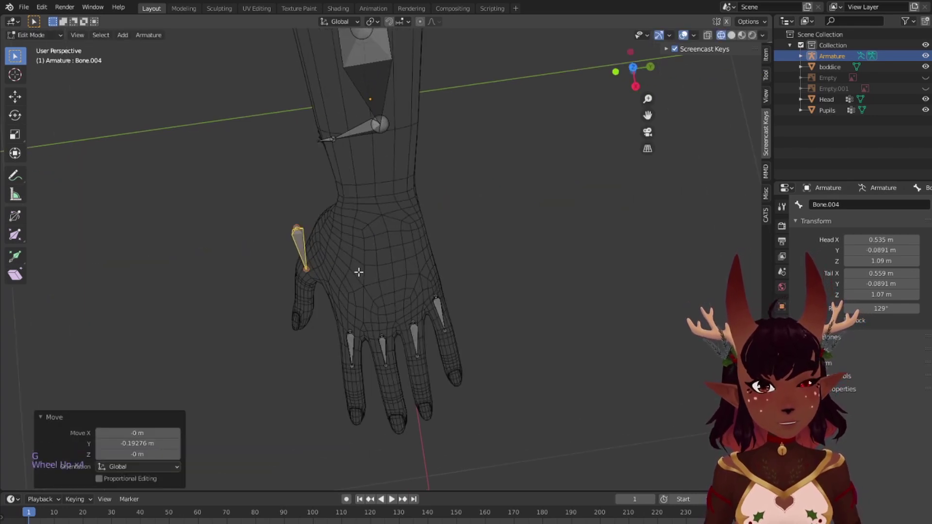
# Step: Move the thumb bone's head about 0.022 m along Y, in toward the palm
pyautogui.press('KP_3')
pyautogui.scroll(6, 340, 267)
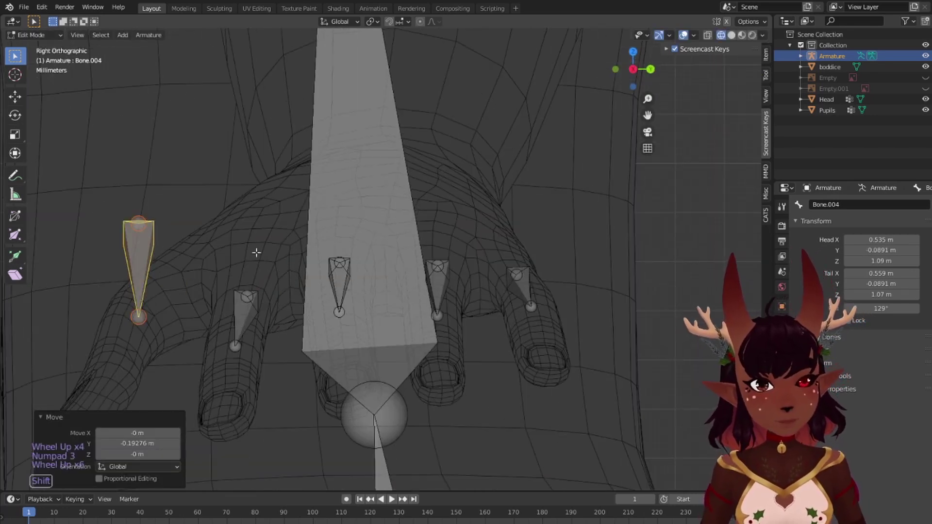
pyautogui.keyDown('shift'); pyautogui.moveTo(256, 254); pyautogui.dragTo(379, 235, button='middle'); pyautogui.keyUp('shift')
pyautogui.scroll(2, 303, 223)
pyautogui.rightClick(245, 171)
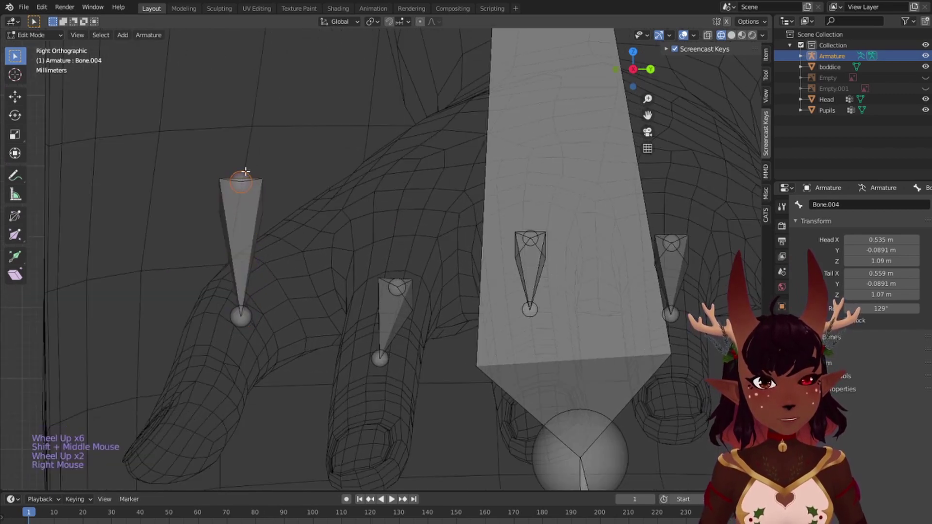
pyautogui.press('g')
pyautogui.press('y')
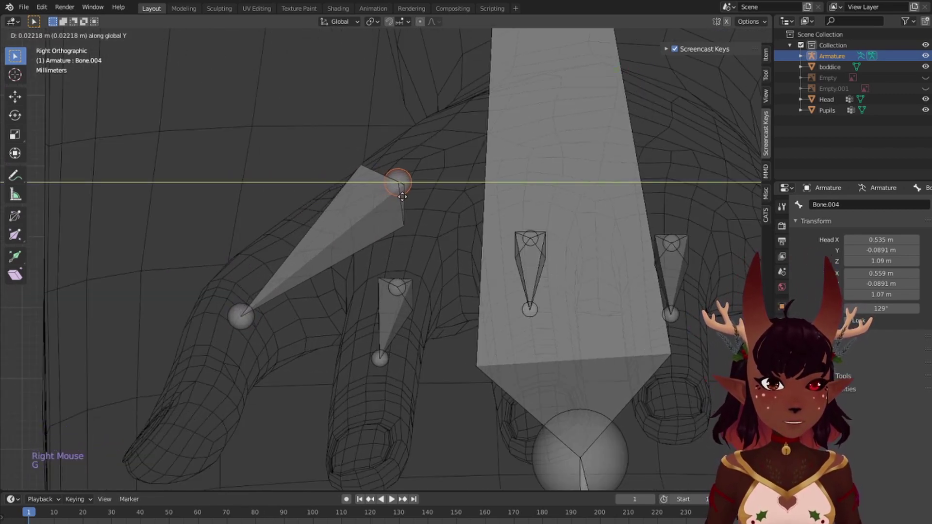
pyautogui.click(402, 197)
# Step: Lower the thumb bone's head about 0.003 m along Z inside the base of the thumb
pyautogui.scroll(-6, 402, 196)
pyautogui.moveTo(402, 196); pyautogui.dragTo(431, 335, button='middle')
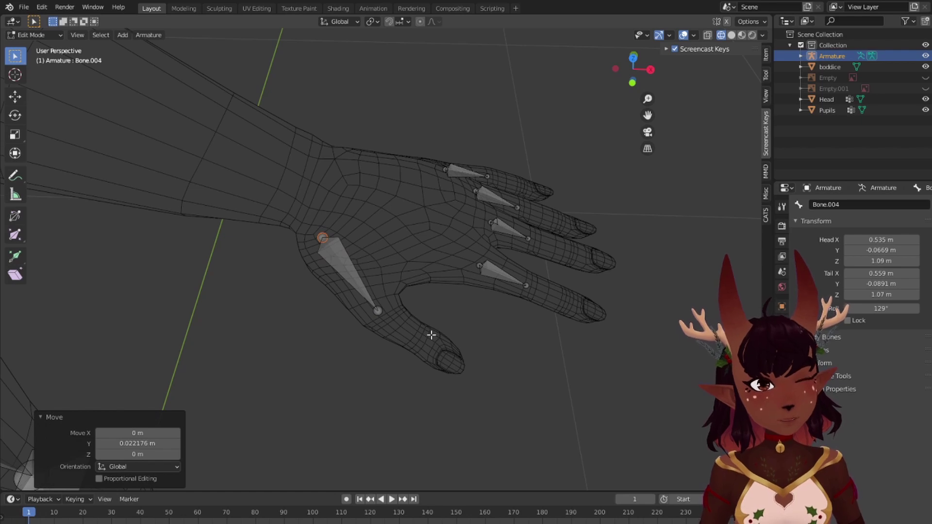
pyautogui.moveTo(435, 260); pyautogui.dragTo(534, 89, button='middle')
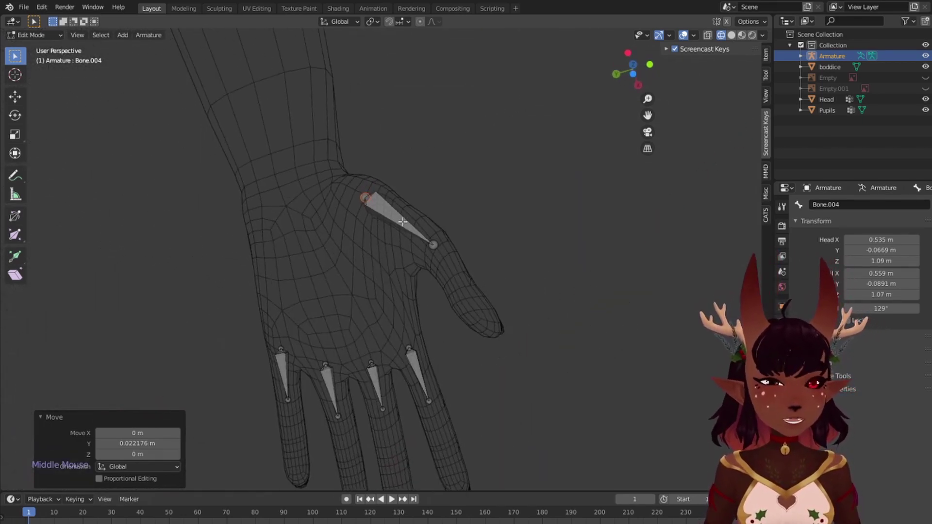
pyautogui.moveTo(414, 243); pyautogui.dragTo(506, 223, button='middle')
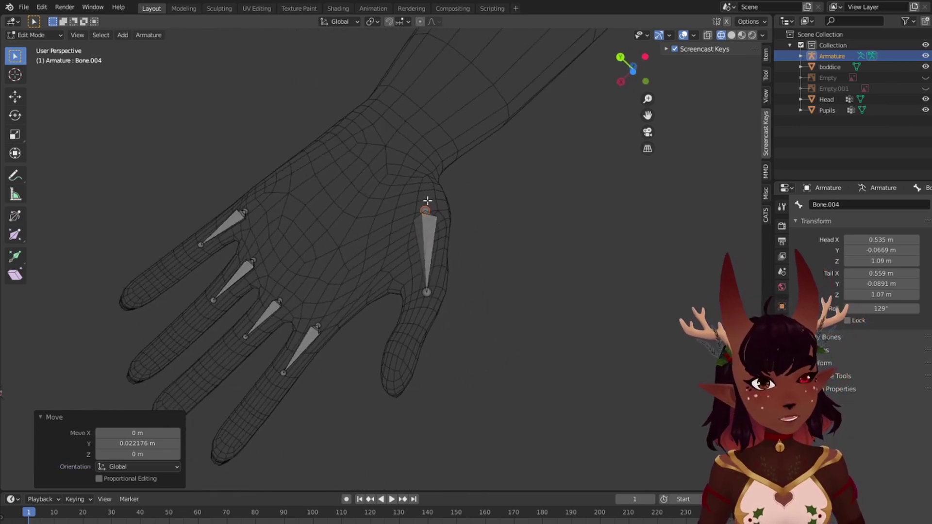
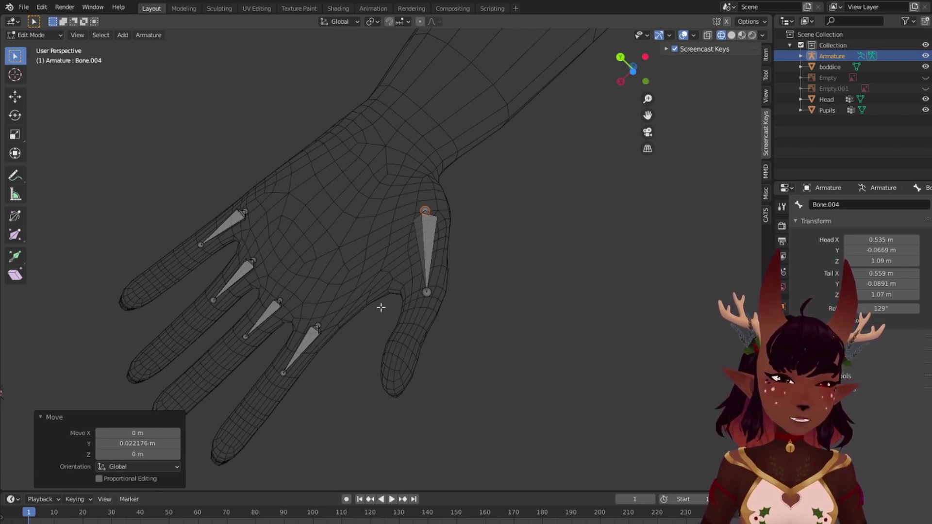
pyautogui.moveTo(381, 307); pyautogui.dragTo(631, 412, button='middle')
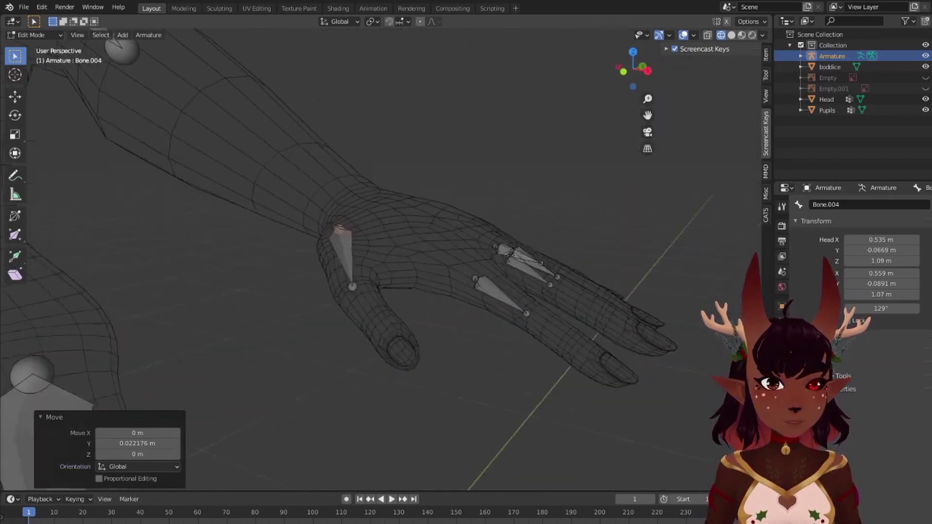
pyautogui.press('KP_1')
pyautogui.moveTo(369, 228); pyautogui.dragTo(364, 235, button='middle')
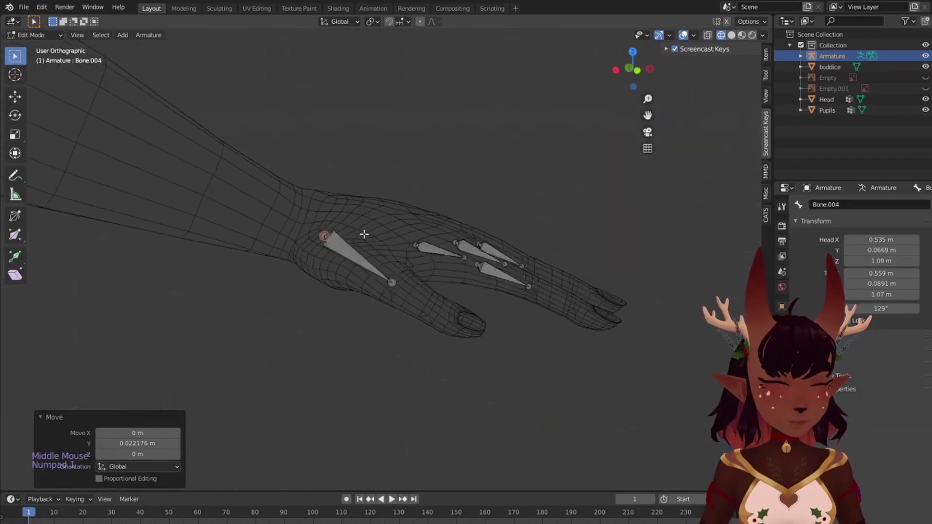
pyautogui.scroll(3, 321, 236)
pyautogui.press('g')
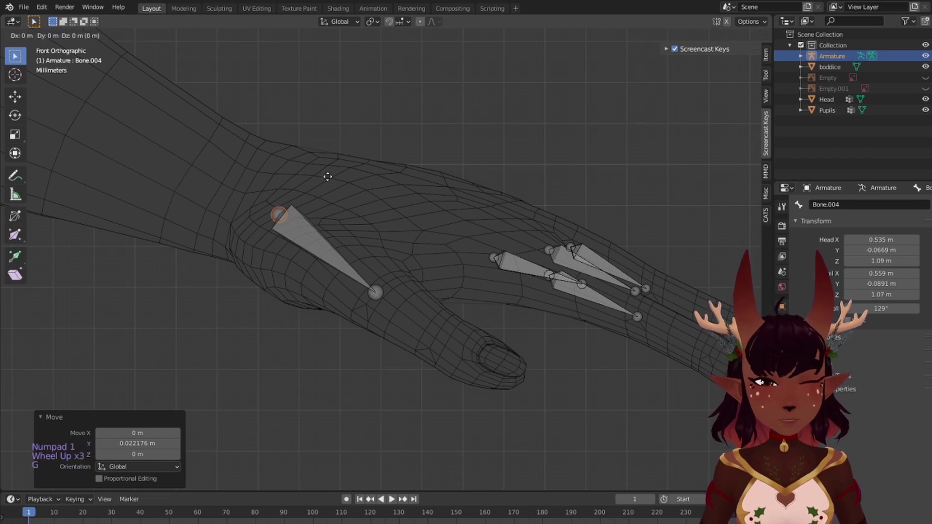
pyautogui.press('z')
pyautogui.click(328, 189)
pyautogui.scroll(-6, 357, 156)
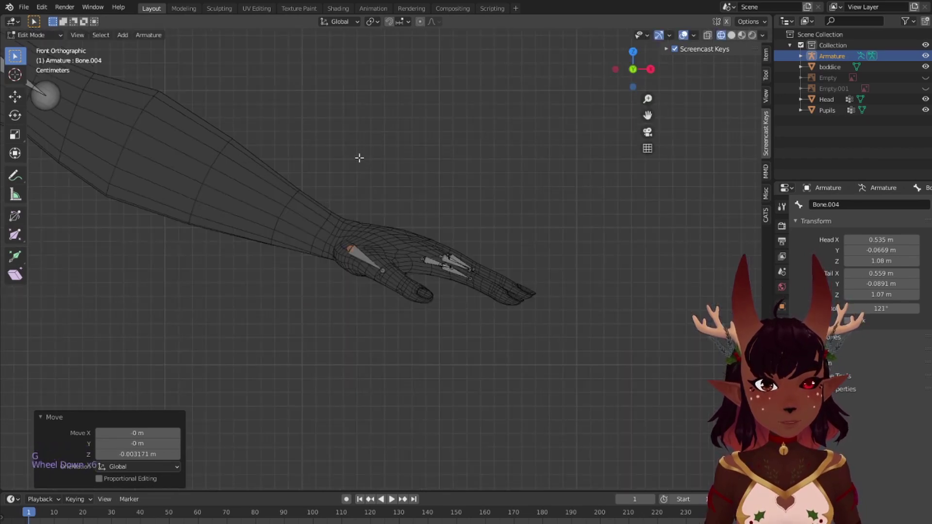
# Step: Move the thumb bone's head about 0.008 m along X toward the fingers
pyautogui.moveTo(358, 156); pyautogui.dragTo(332, 254, button='middle')
pyautogui.scroll(4, 332, 253)
pyautogui.moveTo(420, 252); pyautogui.dragTo(420, 237, button='middle')
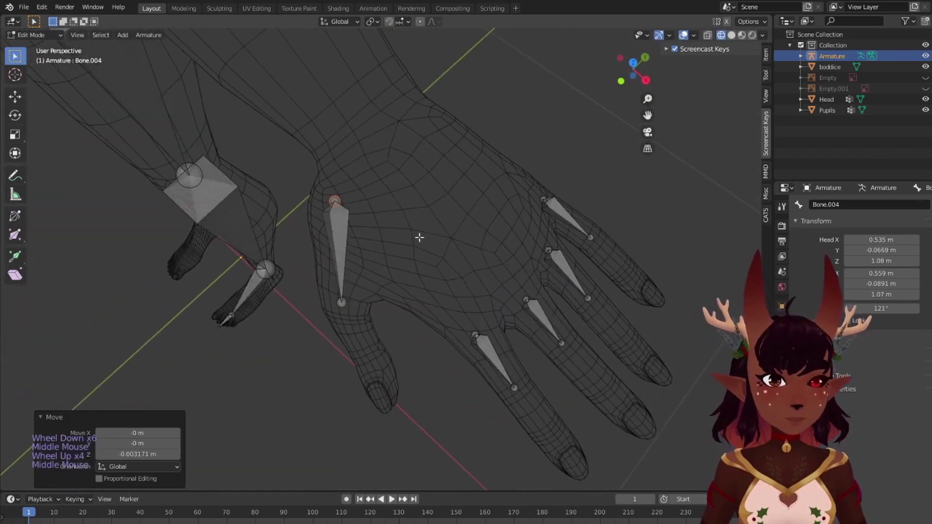
pyautogui.press('g')
pyautogui.press('x')
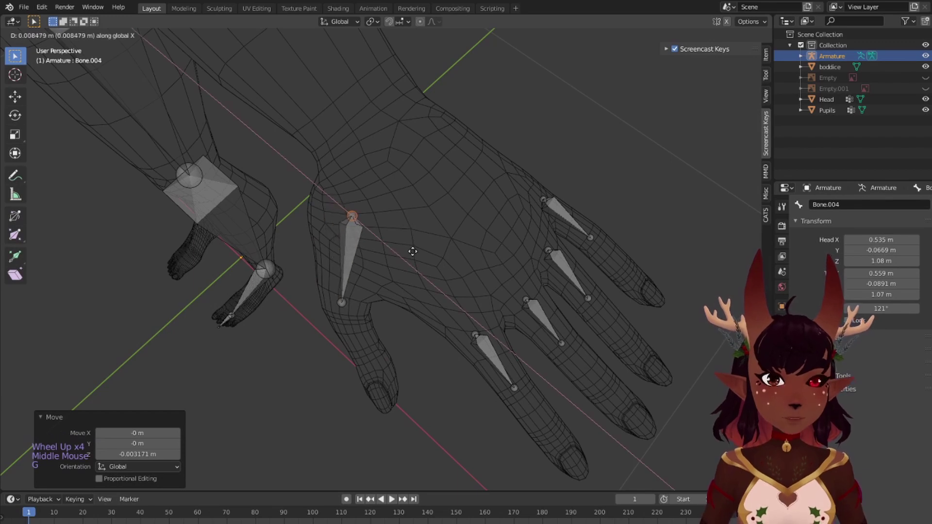
pyautogui.click(410, 249)
# Step: Move the thumb bone's head about -0.005 m along Y toward the outer side of the thumb
pyautogui.scroll(-5, 408, 247)
pyautogui.moveTo(408, 248); pyautogui.dragTo(493, 170, button='middle')
pyautogui.scroll(3, 493, 171)
pyautogui.press('g')
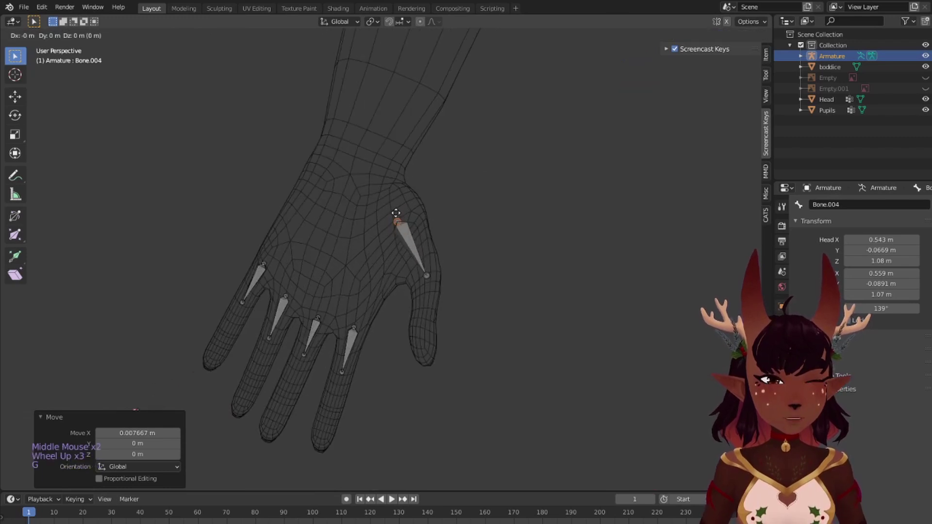
pyautogui.press('y')
pyautogui.click(403, 223)
# Step: Rename the thumb's first bone as Thumb
pyautogui.moveTo(485, 225); pyautogui.dragTo(337, 142, button='middle')
pyautogui.moveTo(211, 198); pyautogui.dragTo(398, 272, button='middle')
pyautogui.scroll(-6, 393, 277)
pyautogui.rightClick(377, 259)
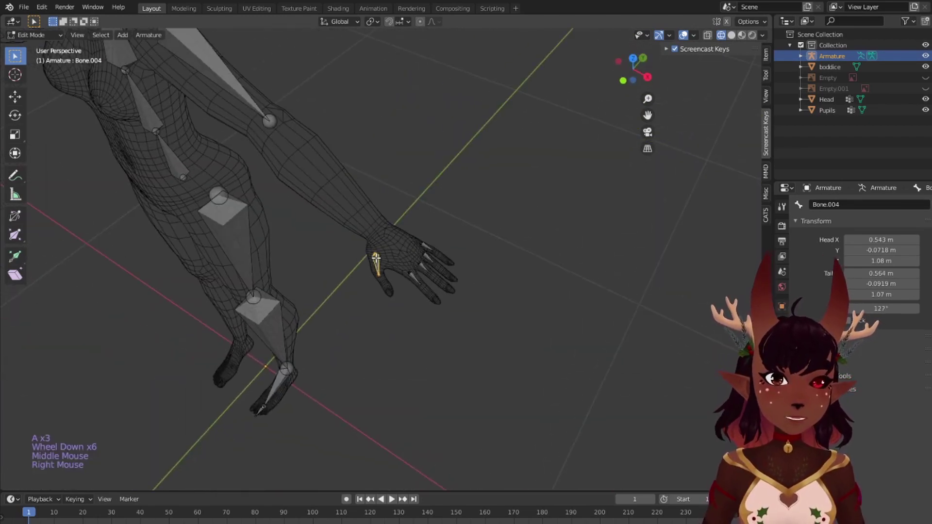
pyautogui.scroll(6, 383, 264)
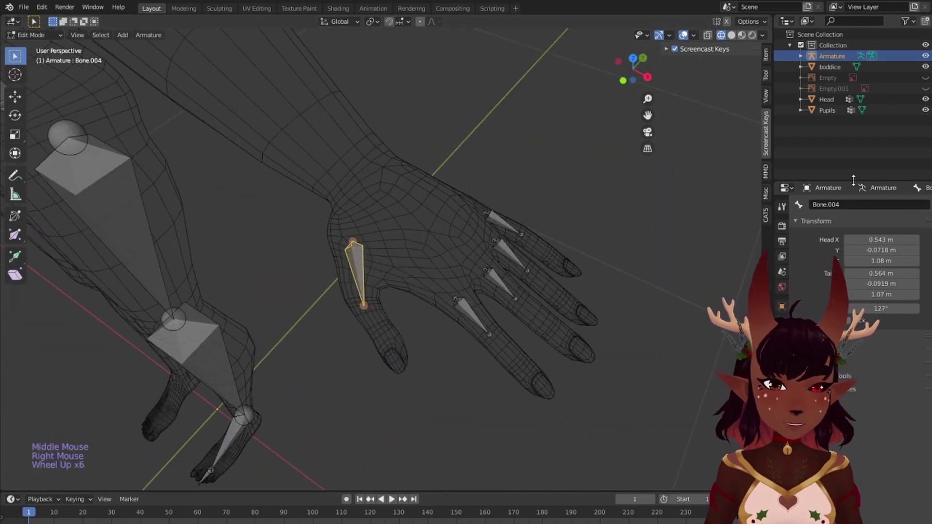
pyautogui.click(834, 204)
pyautogui.write('Th')
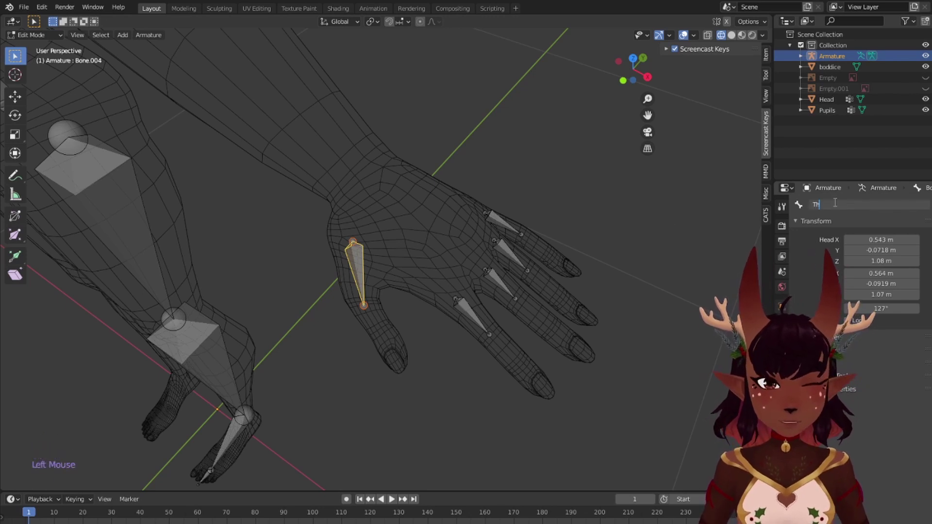
pyautogui.write('umb')
pyautogui.press('Return')
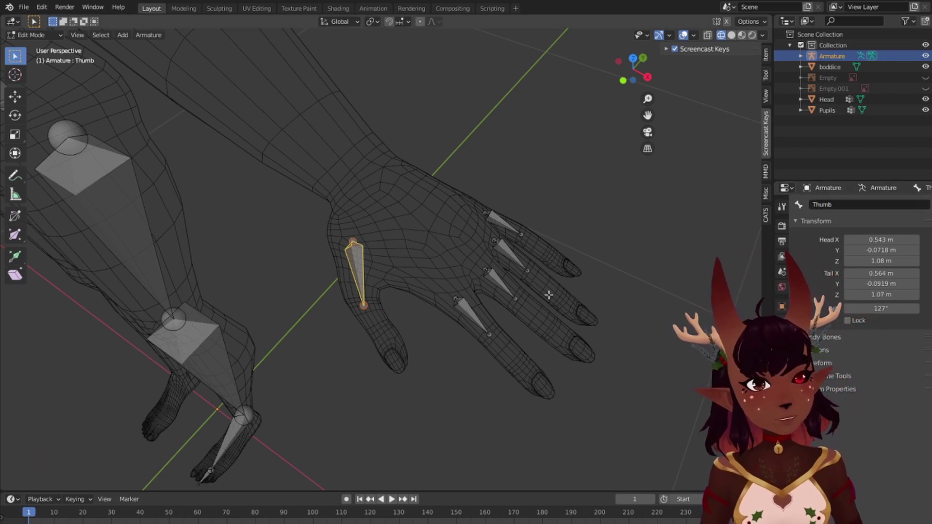
# Step: Rename the bone in the finger next to the thumb as Index finger
pyautogui.rightClick(470, 307)
pyautogui.click(828, 205)
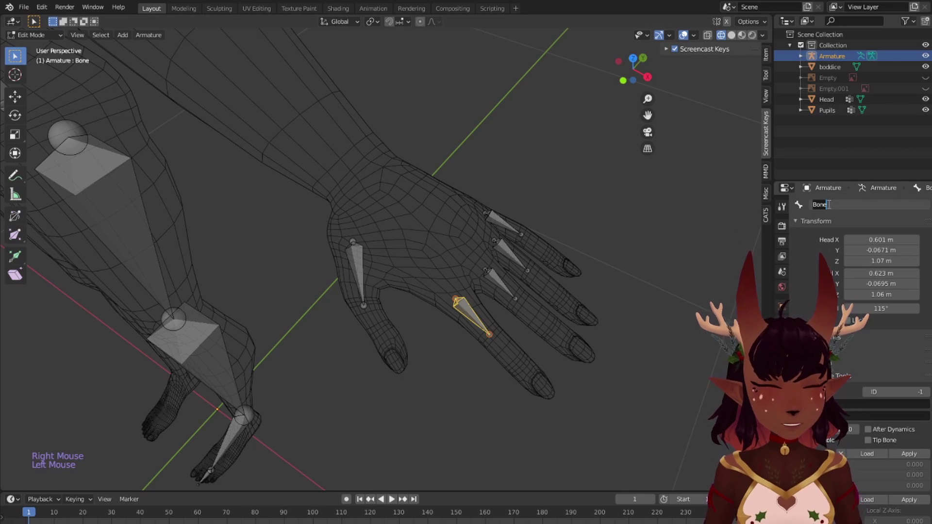
pyautogui.press('BackSpace')
pyautogui.write('Index')
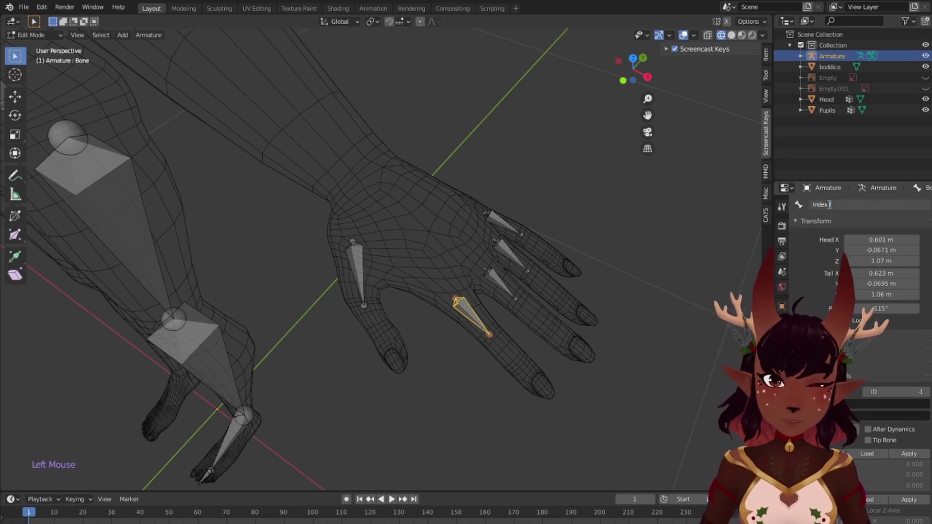
pyautogui.write(' finger')
pyautogui.press('Return')
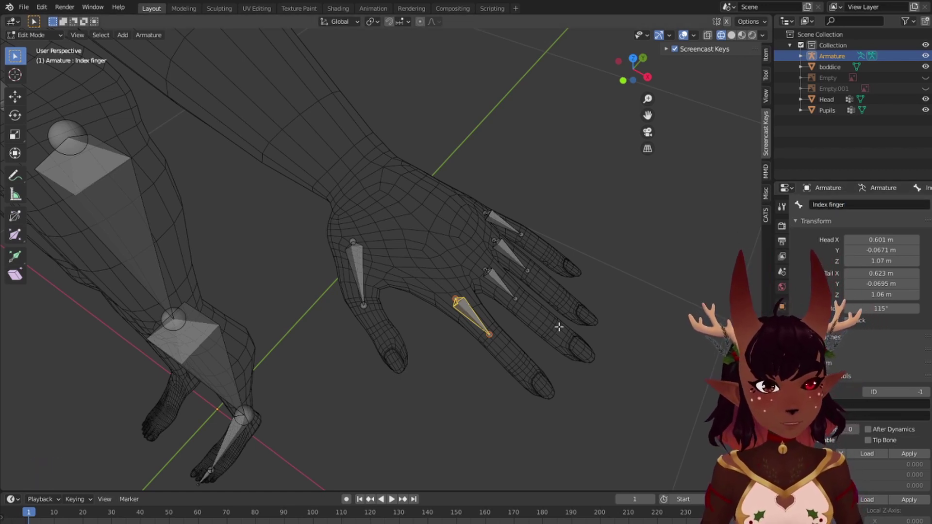
# Step: Rename the bone in the middle finger as Middle finger
pyautogui.rightClick(495, 290)
pyautogui.click(841, 205)
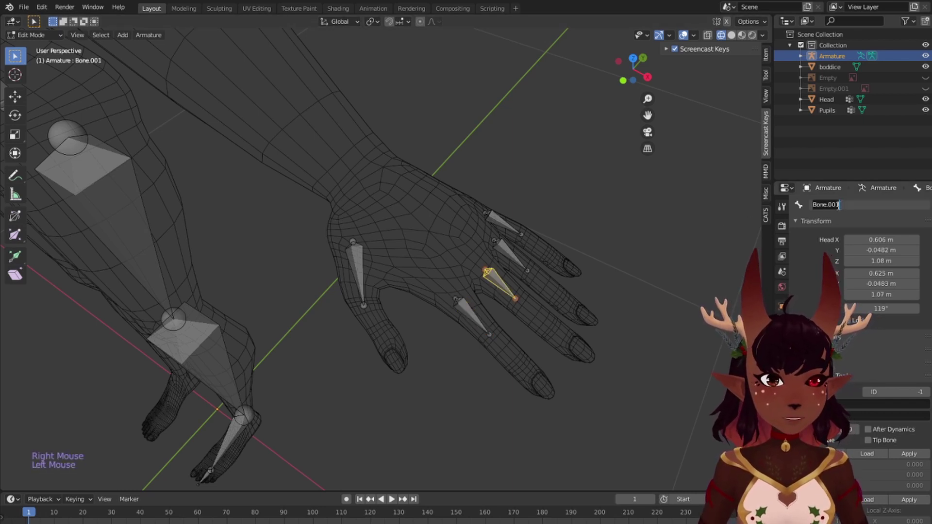
pyautogui.write('Middle')
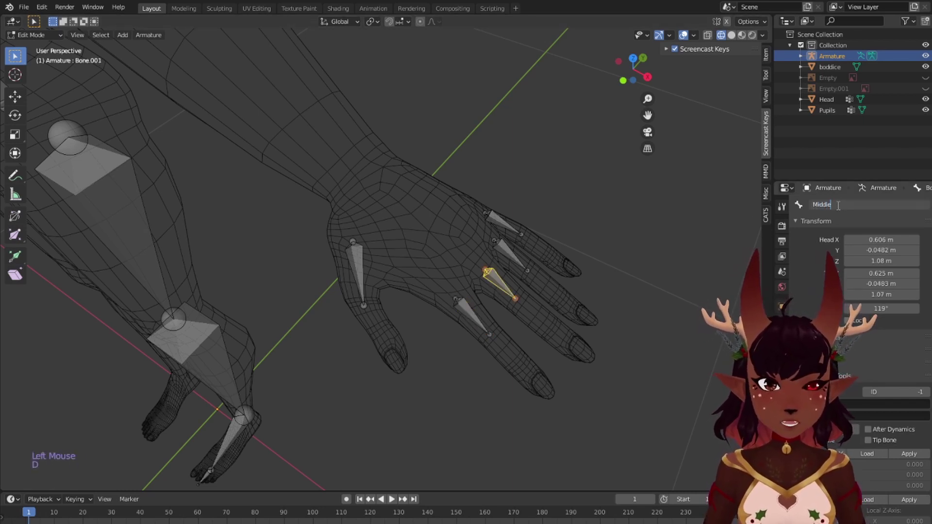
pyautogui.write(' finger')
pyautogui.press('Return')
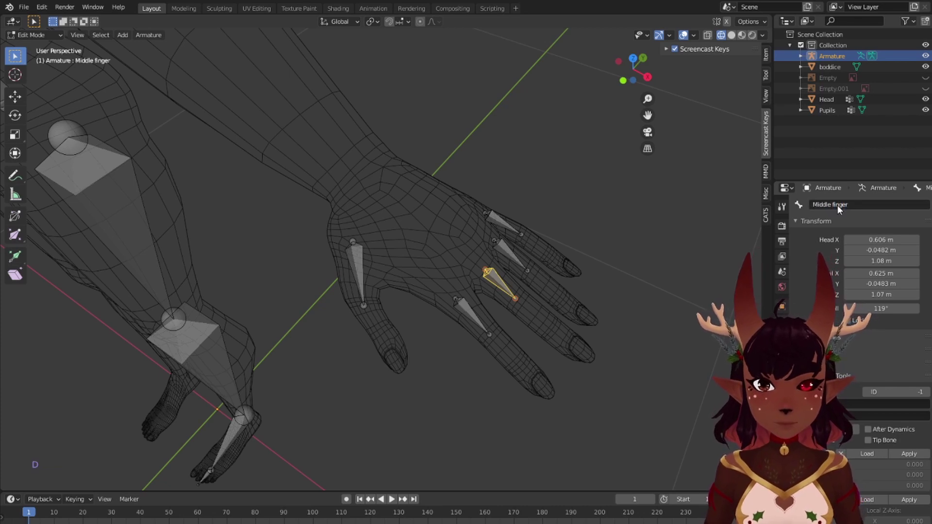
# Step: Rename the bone in the fourth finger as Ring finger
pyautogui.rightClick(513, 254)
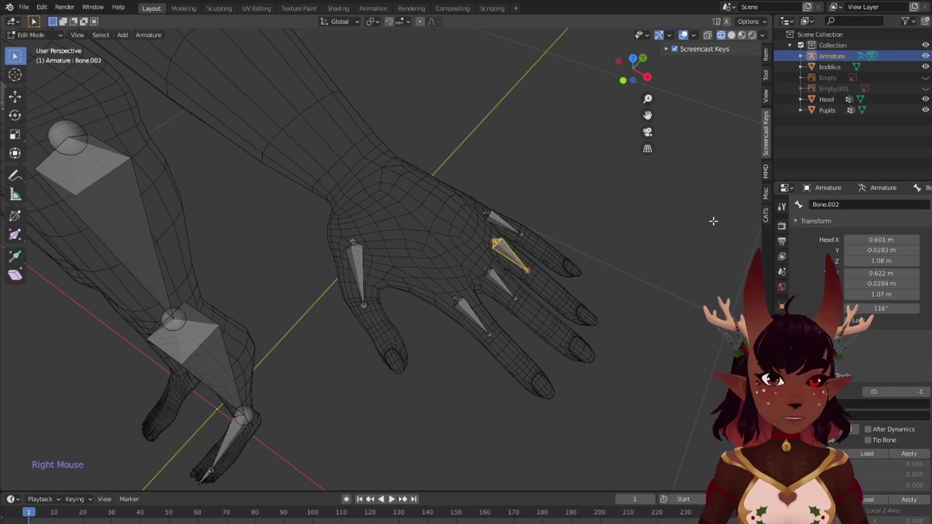
pyautogui.click(834, 204)
pyautogui.write('R')
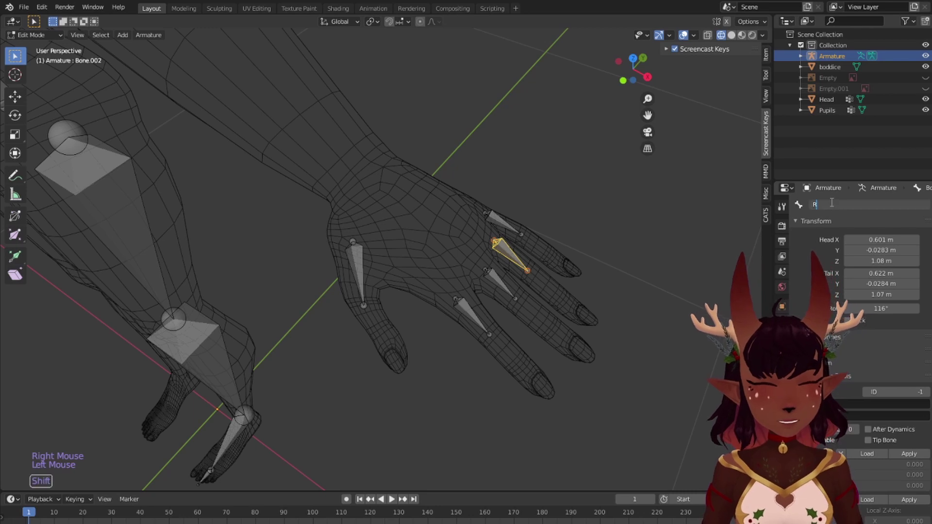
pyautogui.write('ing finger')
pyautogui.press('Return')
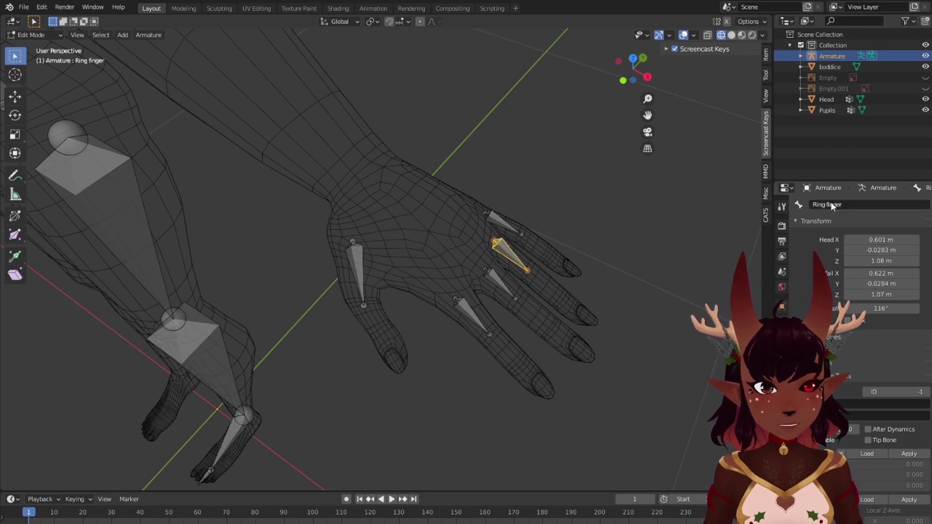
# Step: Rename the bone in the outermost, smallest finger as Little finger
pyautogui.rightClick(491, 217)
pyautogui.click(833, 200)
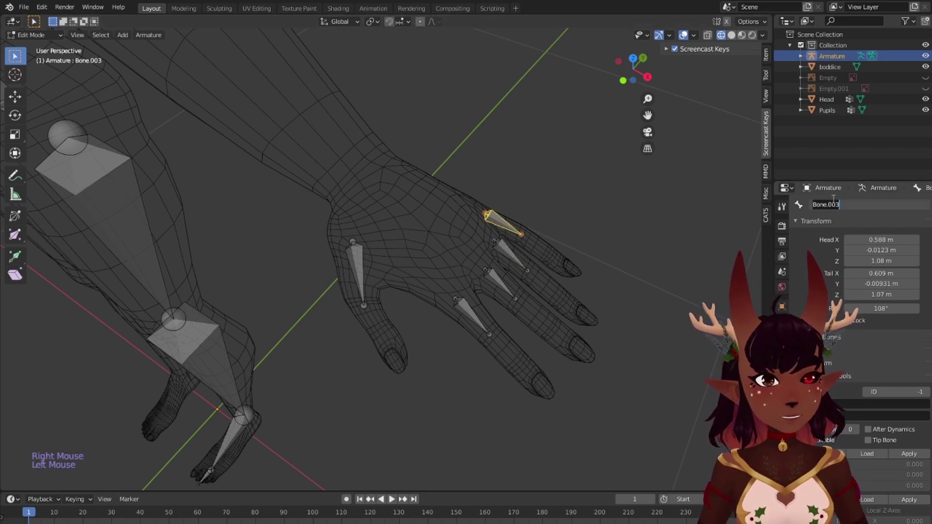
pyautogui.write('Little finger')
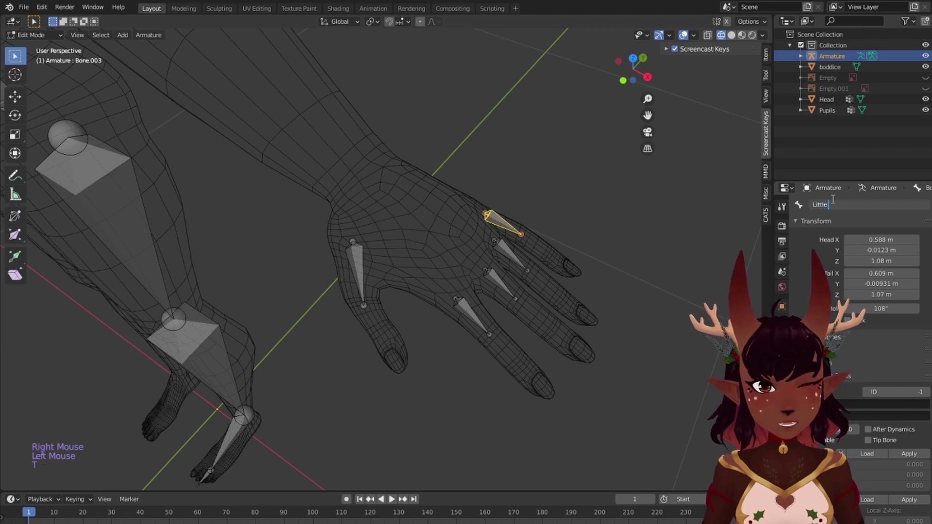
pyautogui.press('Return')
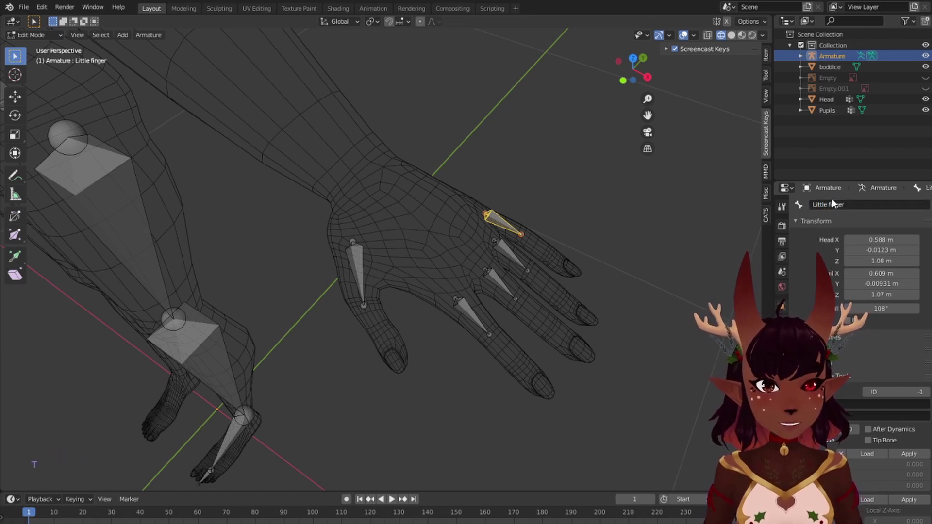
# Step: Check the names of the hand's first bones one after another, from the thumb to the little finger
pyautogui.moveTo(570, 214); pyautogui.dragTo(553, 222, button='middle')
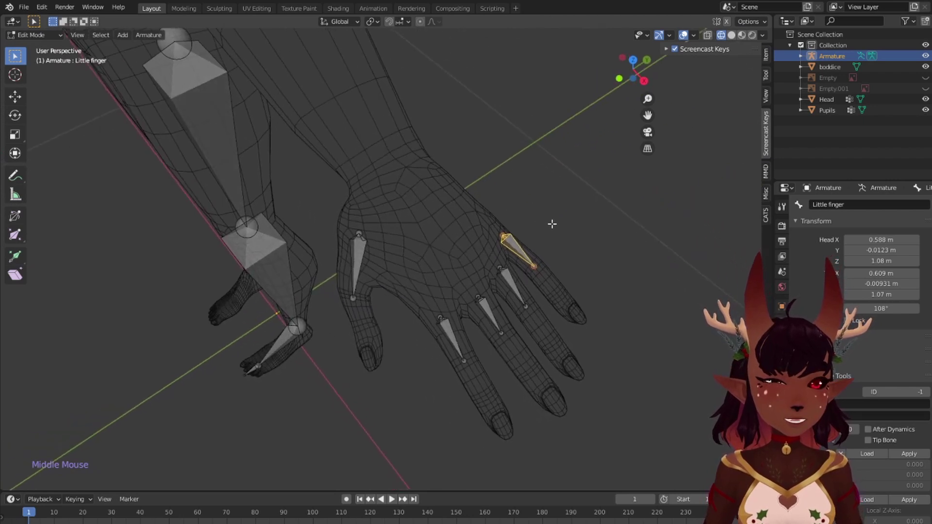
pyautogui.rightClick(342, 262)
pyautogui.rightClick(457, 332)
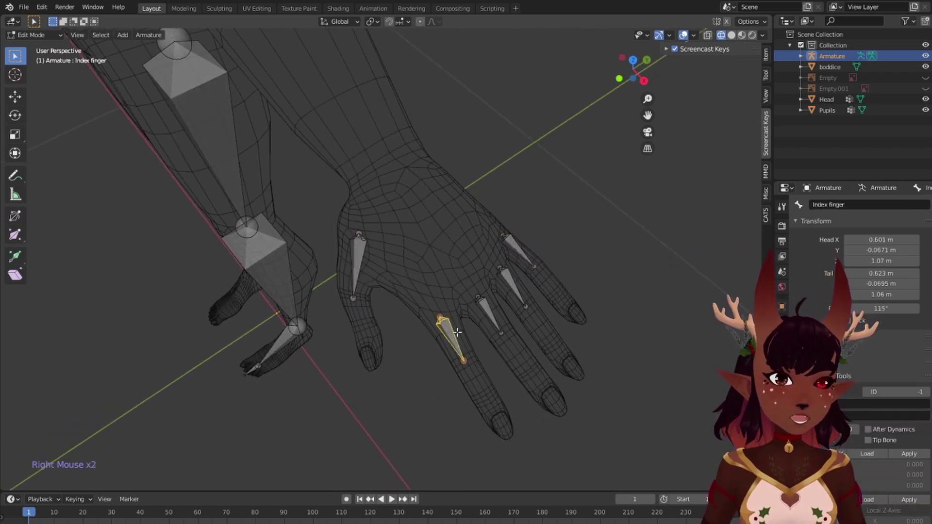
pyautogui.rightClick(494, 318)
pyautogui.rightClick(517, 298)
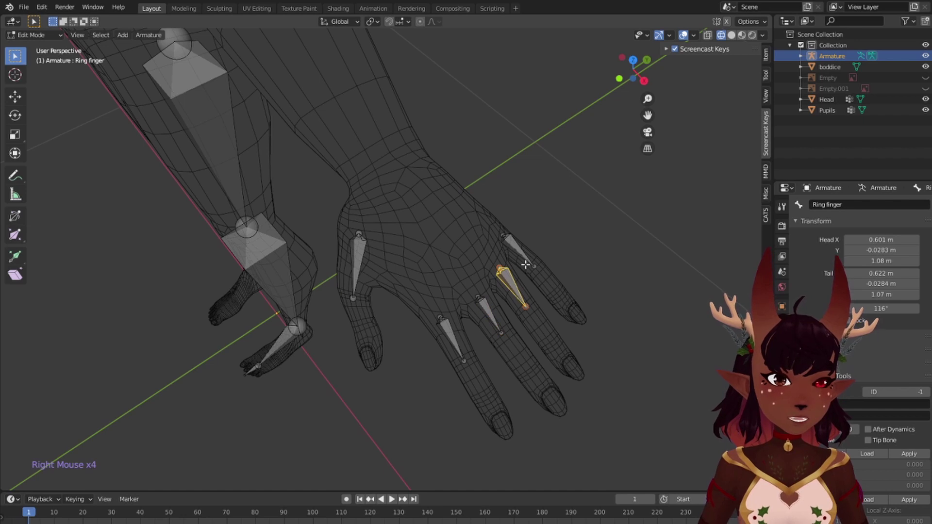
pyautogui.rightClick(519, 249)
# Step: Extrude a second bone segment from the tips of the index, middle, ring and little finger bones, about 0.019 m along global X
pyautogui.moveTo(475, 351); pyautogui.dragTo(407, 368, button='middle')
pyautogui.rightClick(398, 385)
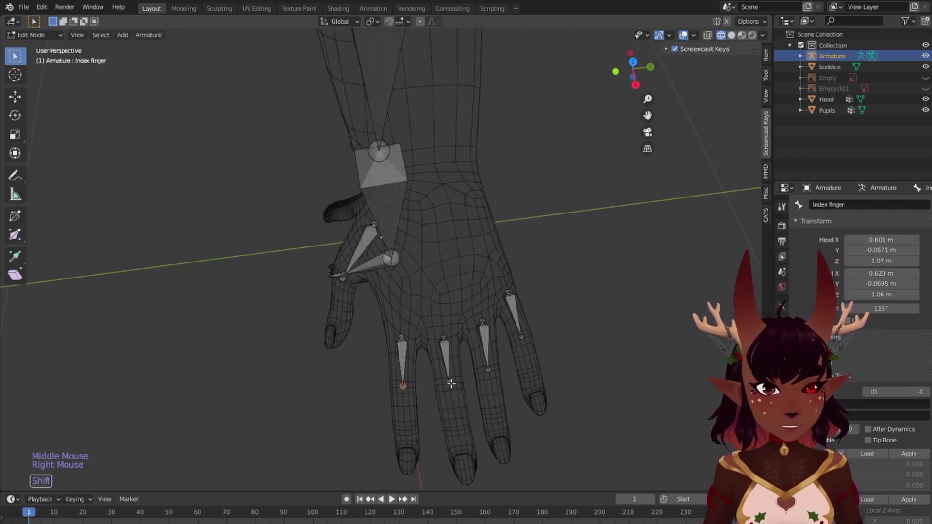
pyautogui.keyDown('shift'); pyautogui.rightClick(448, 382); pyautogui.keyUp('shift')
pyautogui.keyDown('shift'); pyautogui.rightClick(488, 370); pyautogui.keyUp('shift')
pyautogui.keyDown('shift'); pyautogui.rightClick(522, 337); pyautogui.keyUp('shift')
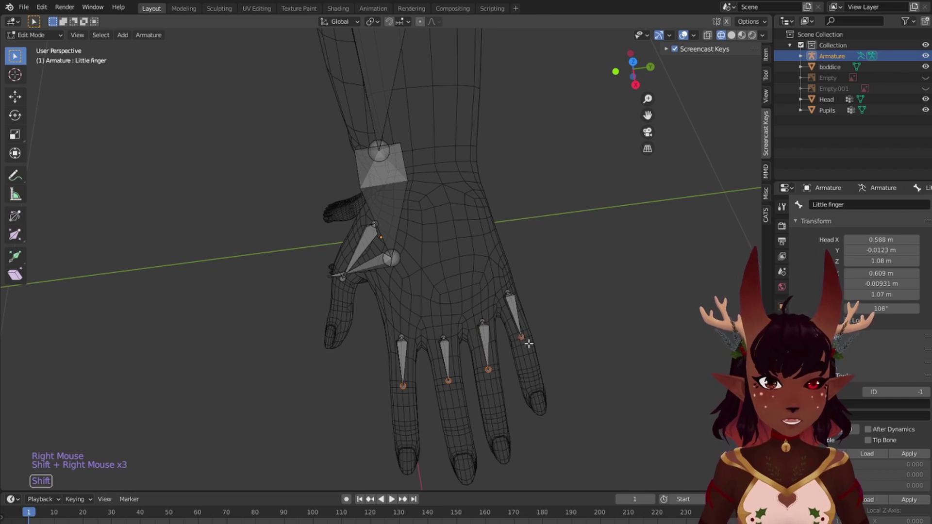
pyautogui.scroll(-3, 508, 353)
pyautogui.moveTo(508, 354); pyautogui.dragTo(457, 358, button='middle')
pyautogui.scroll(3, 487, 389)
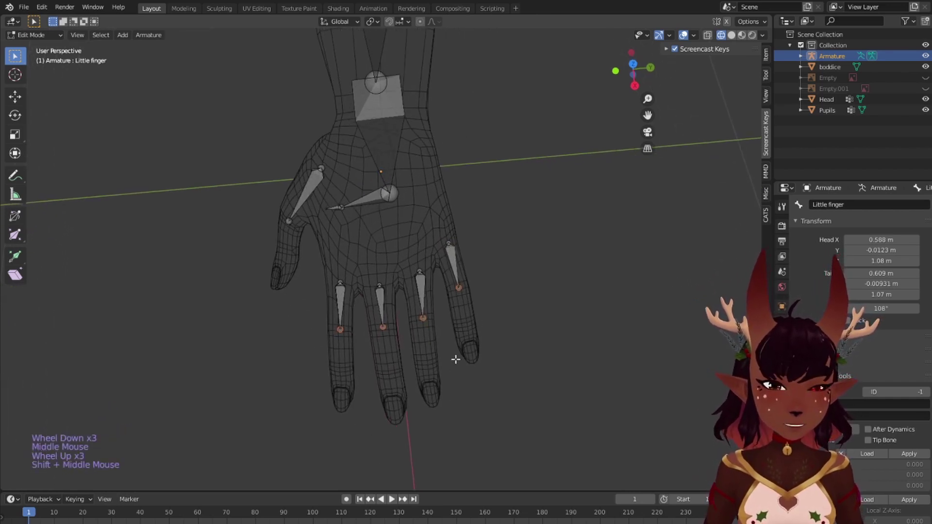
pyautogui.press('e')
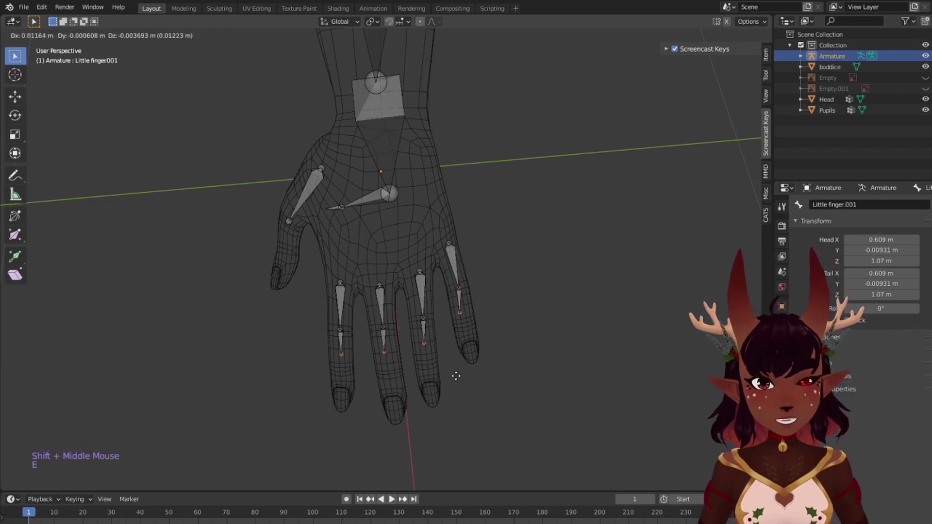
pyautogui.press('x')
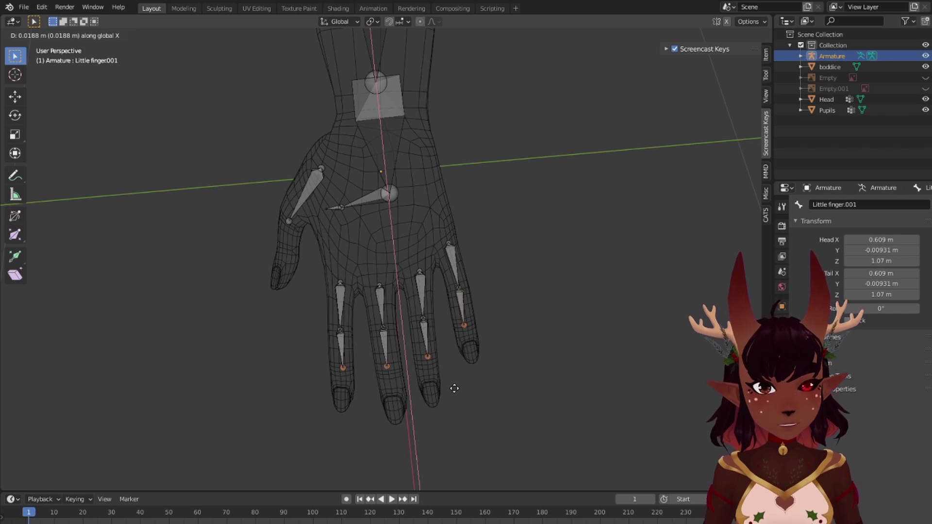
pyautogui.click(454, 389)
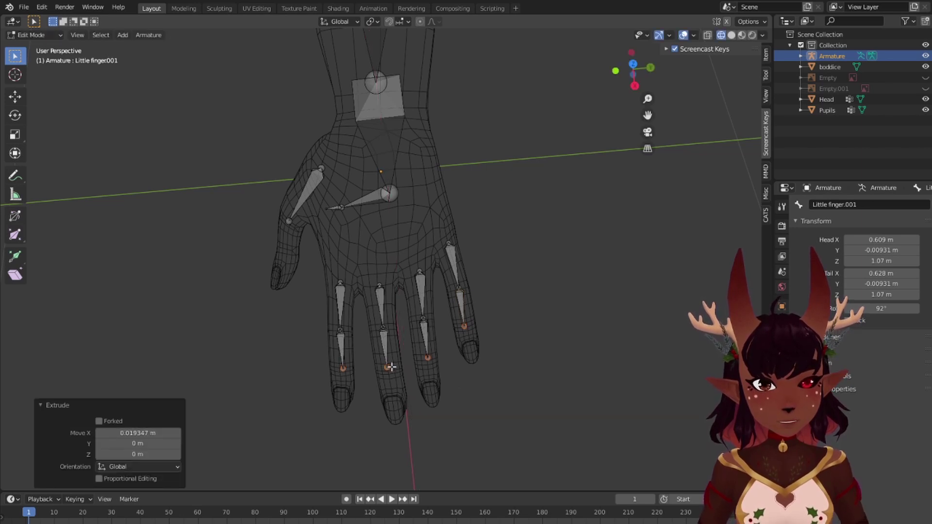
# Step: Move the tips of the middle and ring fingers' second bones about 0.0026 m further out along global X
pyautogui.rightClick(391, 367)
pyautogui.keyDown('shift'); pyautogui.rightClick(437, 361); pyautogui.keyUp('shift')
pyautogui.keyDown('shift'); pyautogui.rightClick(432, 359); pyautogui.keyUp('shift')
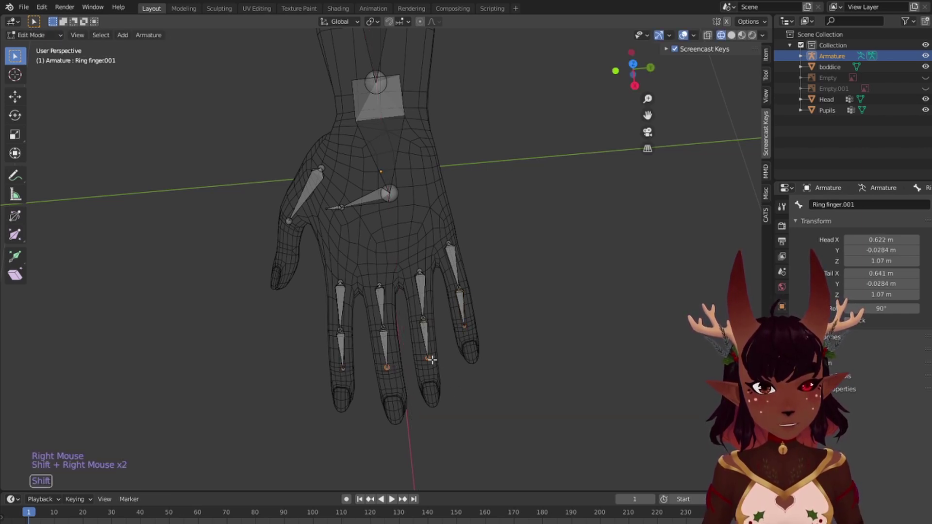
pyautogui.press('g')
pyautogui.press('x')
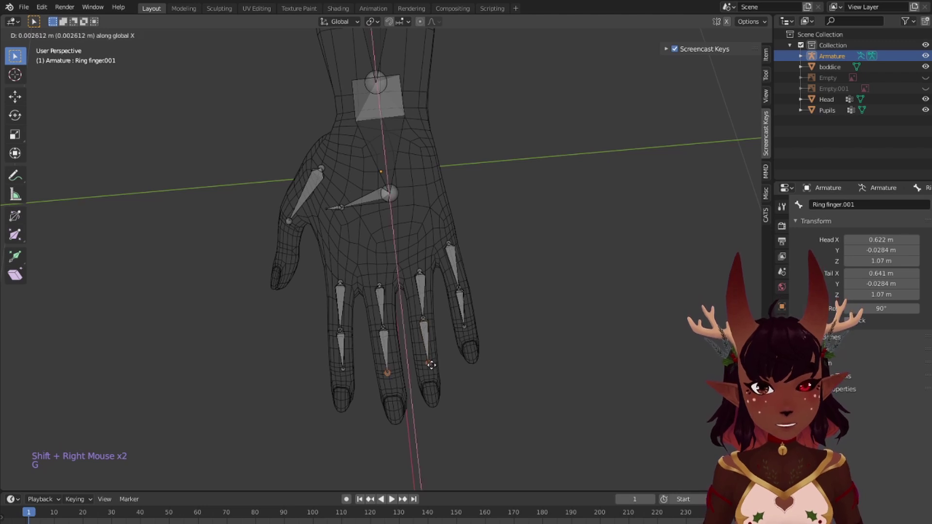
pyautogui.click(431, 365)
# Step: Pull the tip of the ring finger's second bone back about 0.001 m along global X and clear the selection
pyautogui.rightClick(432, 364)
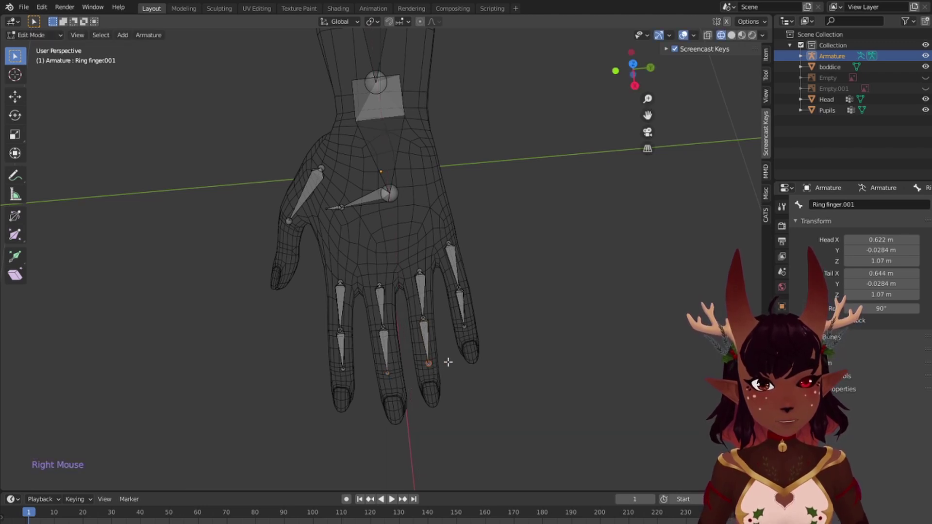
pyautogui.press('g')
pyautogui.press('x')
pyautogui.click(448, 360)
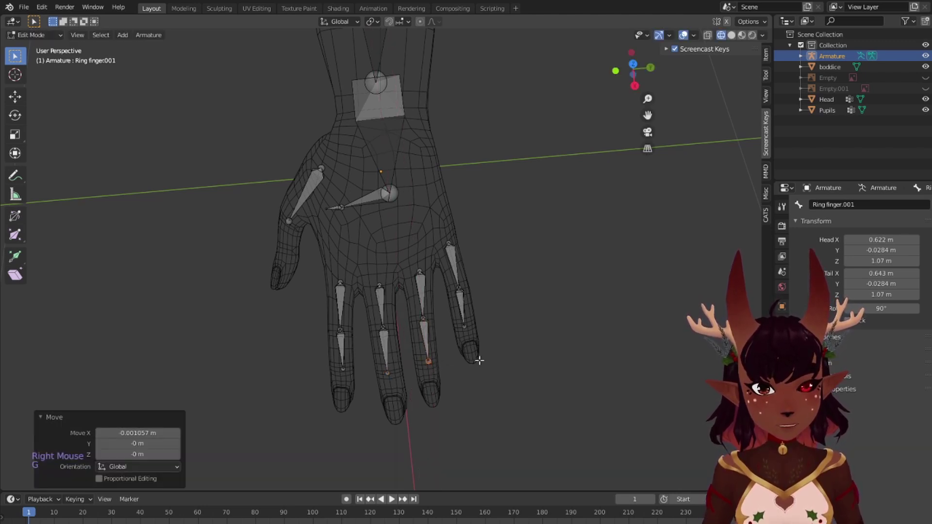
pyautogui.press('a')
pyautogui.press('a')
pyautogui.press('a')
# Step: In front view, lower the tips of all four fingers' second bones about 0.0107 m along global Z to follow the fingers
pyautogui.moveTo(476, 362); pyautogui.dragTo(614, 246, button='middle')
pyautogui.rightClick(481, 297)
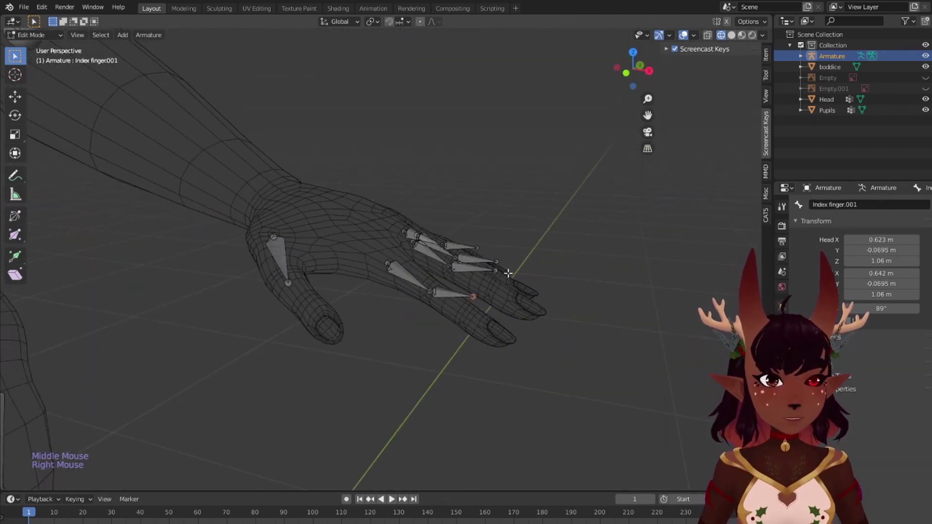
pyautogui.keyDown('shift'); pyautogui.rightClick(505, 261); pyautogui.keyUp('shift')
pyautogui.keyDown('shift'); pyautogui.rightClick(495, 272); pyautogui.keyUp('shift')
pyautogui.keyDown('shift'); pyautogui.rightClick(498, 261); pyautogui.keyUp('shift')
pyautogui.keyDown('shift'); pyautogui.rightClick(478, 244); pyautogui.keyUp('shift')
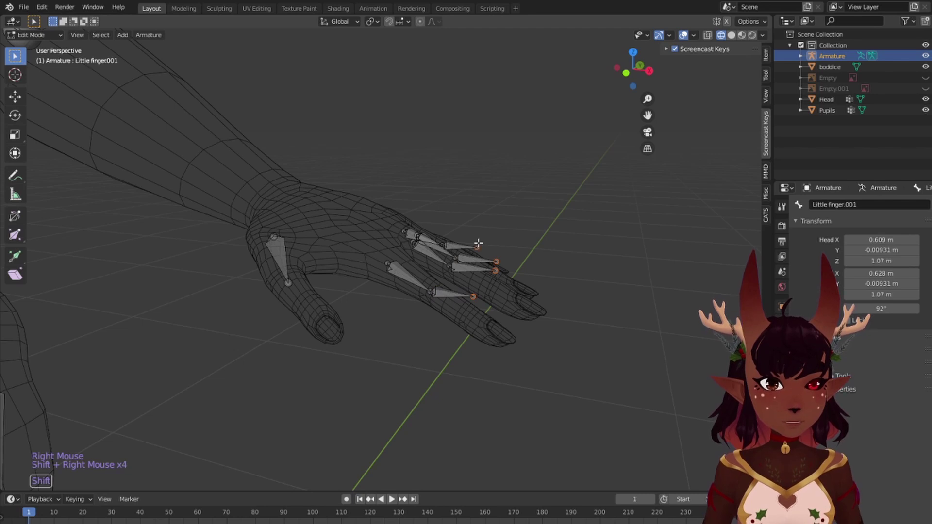
pyautogui.press('KP_1')
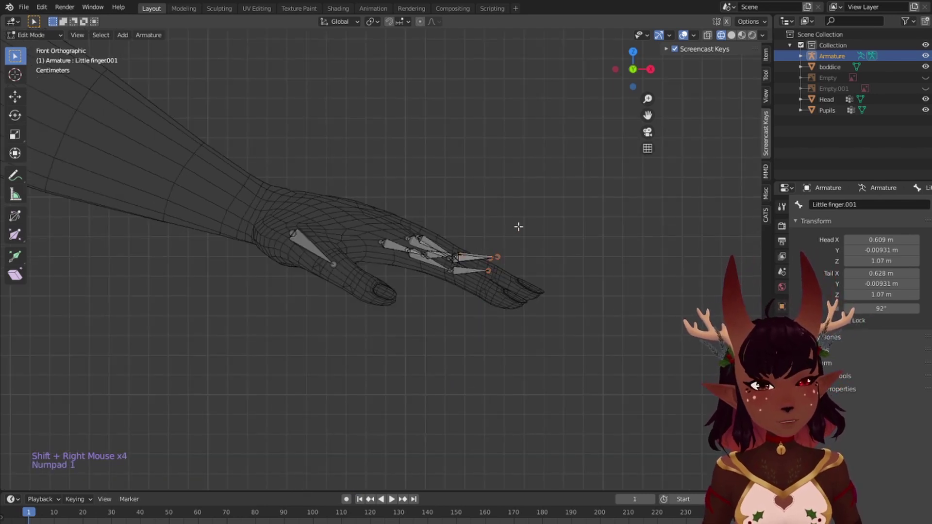
pyautogui.press('g')
pyautogui.press('z')
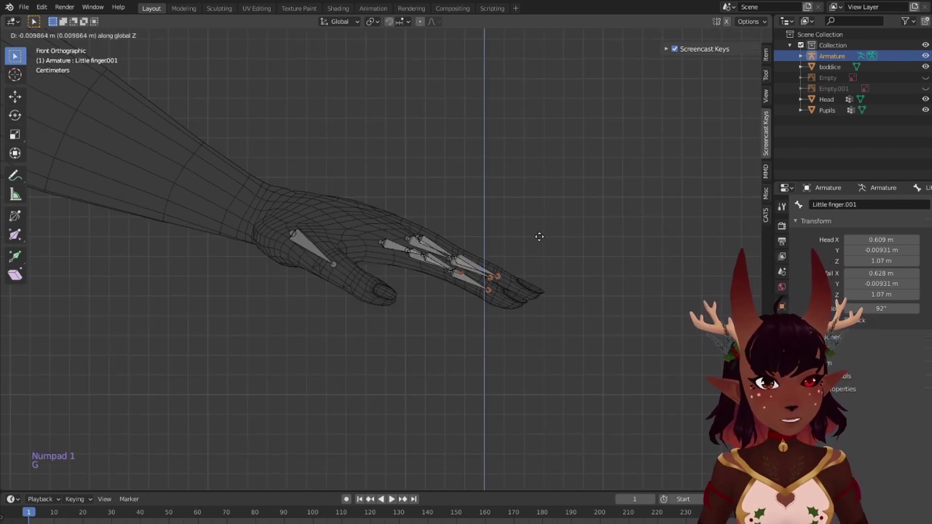
pyautogui.click(540, 237)
# Step: Shift the tip of the middle finger's second bone about 0.0007 m along global Y to centre it in the finger
pyautogui.scroll(7, 534, 243)
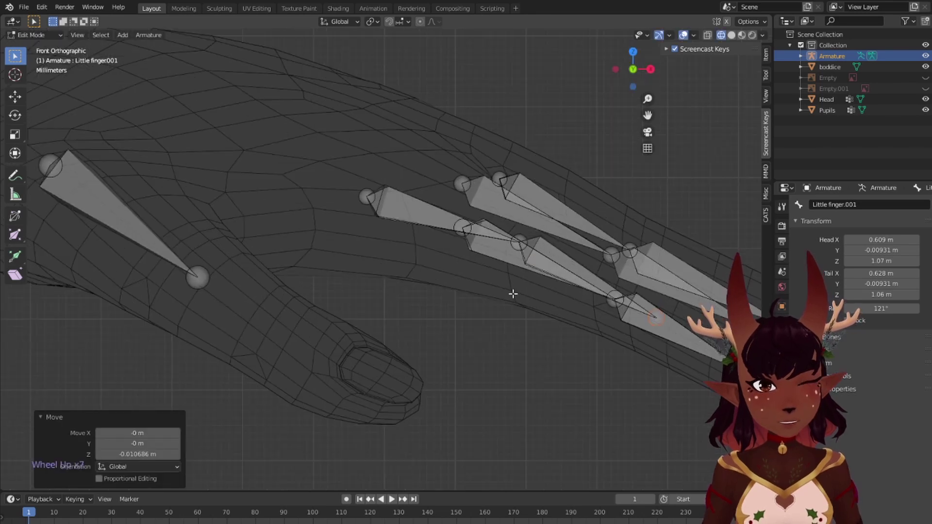
pyautogui.keyDown('shift'); pyautogui.moveTo(544, 281); pyautogui.dragTo(359, 239, button='middle'); pyautogui.keyUp('shift')
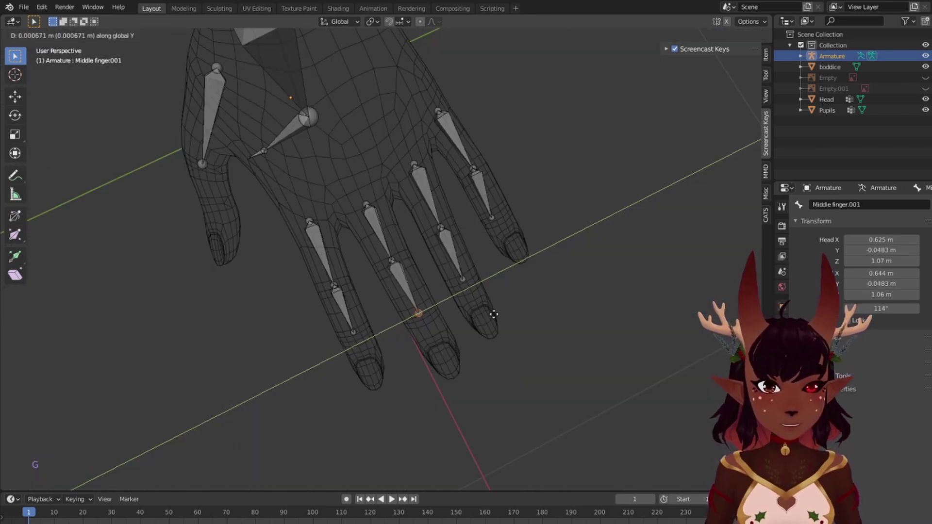
pyautogui.click(492, 311)
pyautogui.rightClick(466, 280)
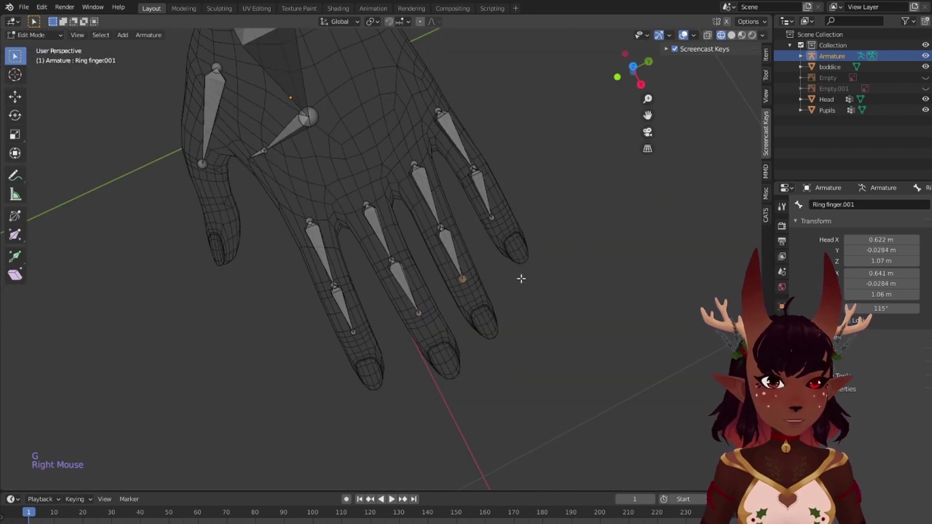
pyautogui.moveTo(521, 278); pyautogui.dragTo(478, 289, button='middle')
pyautogui.moveTo(451, 319); pyautogui.dragTo(293, 269, button='middle')
pyautogui.scroll(-3, 311, 283)
pyautogui.moveTo(343, 373); pyautogui.dragTo(339, 332, button='middle')
pyautogui.scroll(3, 437, 296)
pyautogui.moveTo(437, 296); pyautogui.dragTo(406, 315, button='middle')
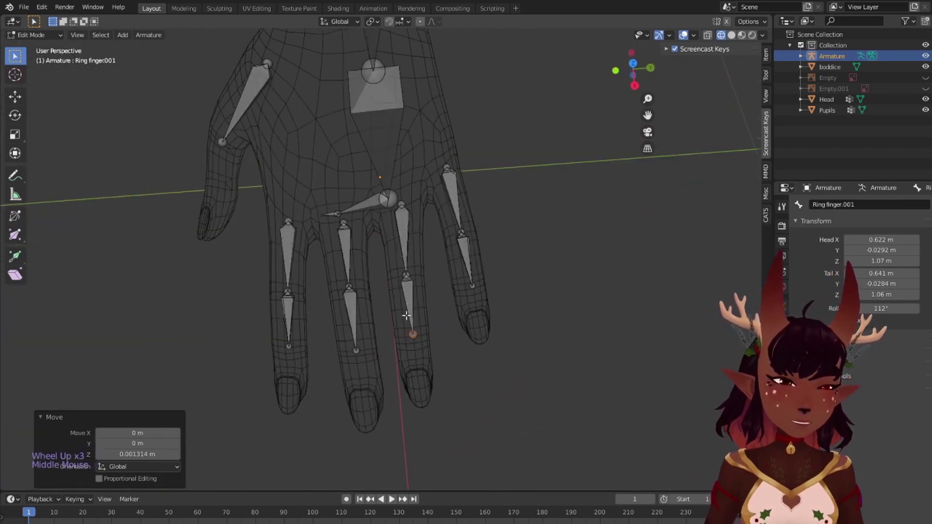
# Step: Extrude a third bone segment from the tips of all four fingers' second bones, about 0.023 m along global X
pyautogui.rightClick(293, 356)
pyautogui.keyDown('shift'); pyautogui.rightClick(366, 362); pyautogui.keyUp('shift')
pyautogui.keyDown('shift'); pyautogui.rightClick(362, 356); pyautogui.keyUp('shift')
pyautogui.keyDown('shift'); pyautogui.rightClick(362, 356); pyautogui.keyUp('shift')
pyautogui.keyDown('shift'); pyautogui.rightClick(364, 356); pyautogui.keyUp('shift')
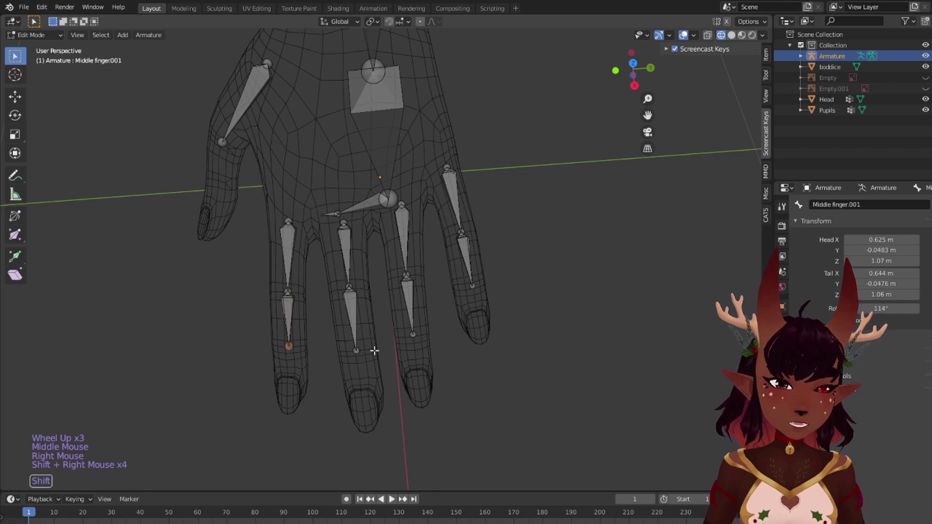
pyautogui.keyDown('shift'); pyautogui.rightClick(422, 333); pyautogui.keyUp('shift')
pyautogui.keyDown('shift'); pyautogui.rightClick(420, 334); pyautogui.keyUp('shift')
pyautogui.keyDown('shift'); pyautogui.rightClick(418, 335); pyautogui.keyUp('shift')
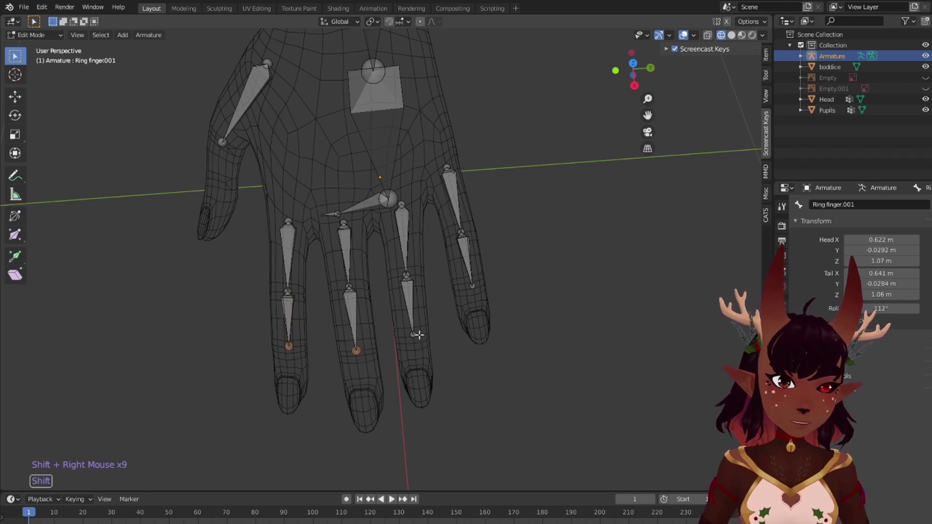
pyautogui.keyDown('shift'); pyautogui.rightClick(474, 285); pyautogui.keyUp('shift')
pyautogui.keyDown('shift'); pyautogui.rightClick(414, 334); pyautogui.keyUp('shift')
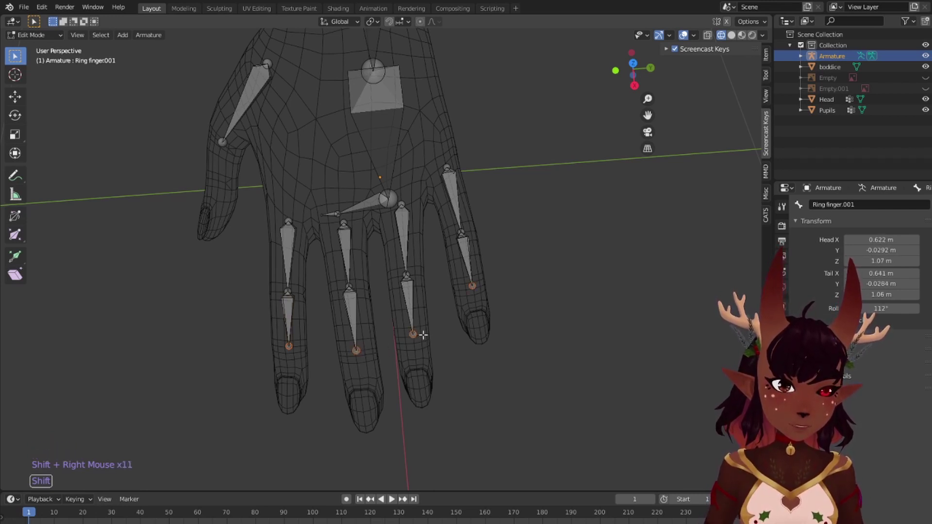
pyautogui.moveTo(420, 360); pyautogui.dragTo(453, 333, button='middle')
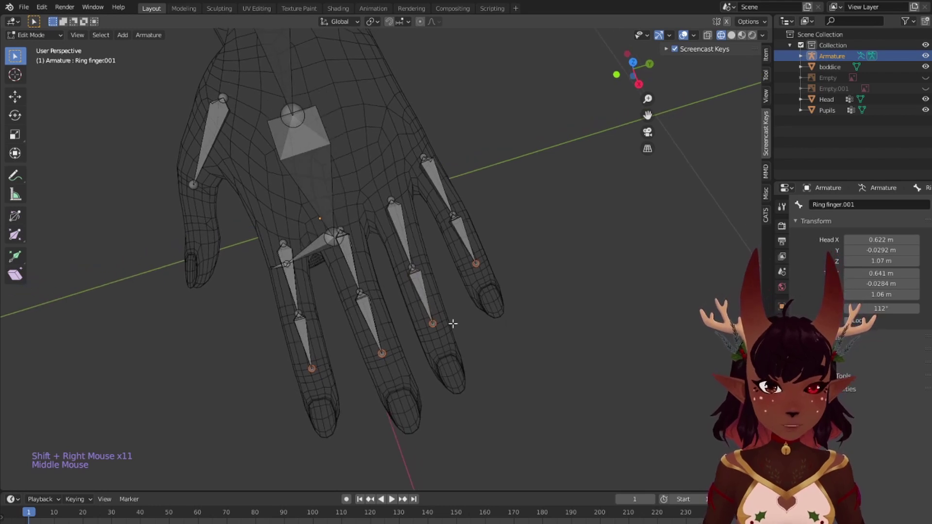
pyautogui.press('g')
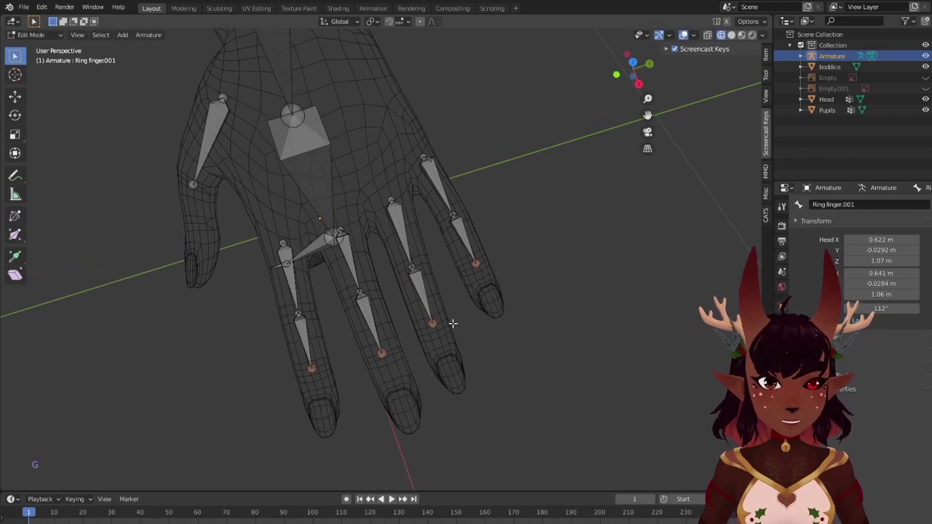
pyautogui.press('e')
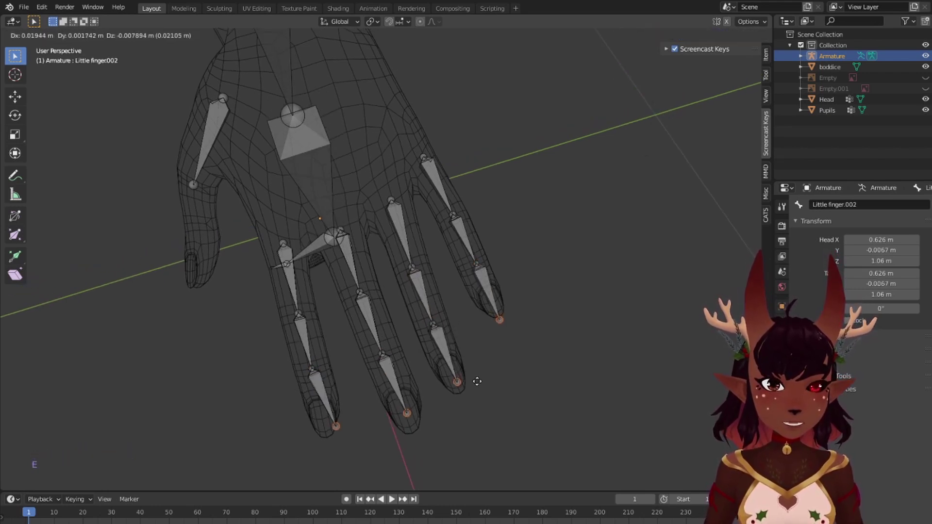
pyautogui.press('x')
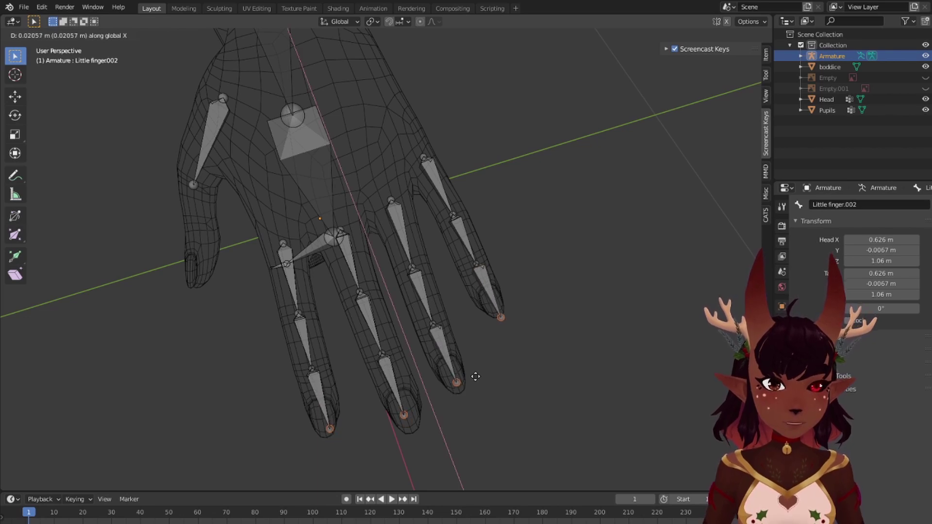
pyautogui.click(476, 384)
# Step: In front view, lower the tips of the four fingers' third bones about 0.0116 m along global Z
pyautogui.moveTo(475, 384); pyautogui.dragTo(630, 289, button='middle')
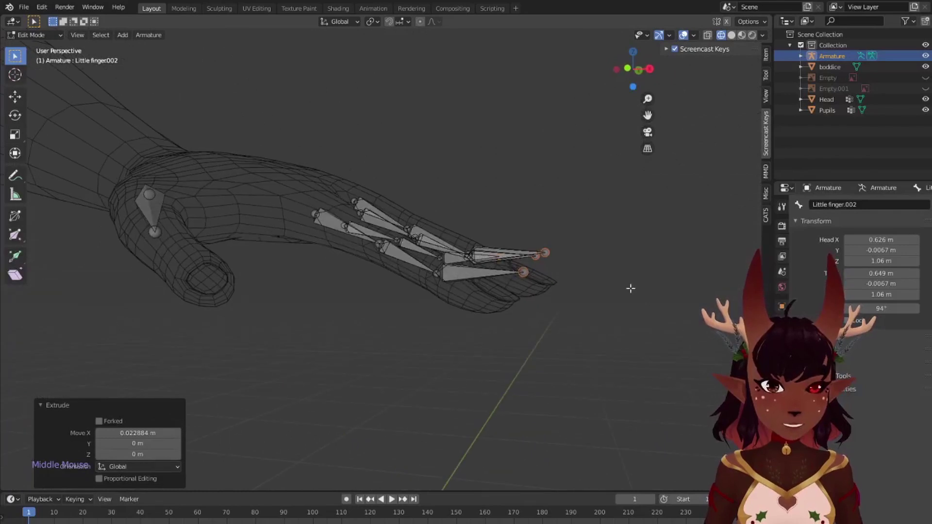
pyautogui.press('KP_1')
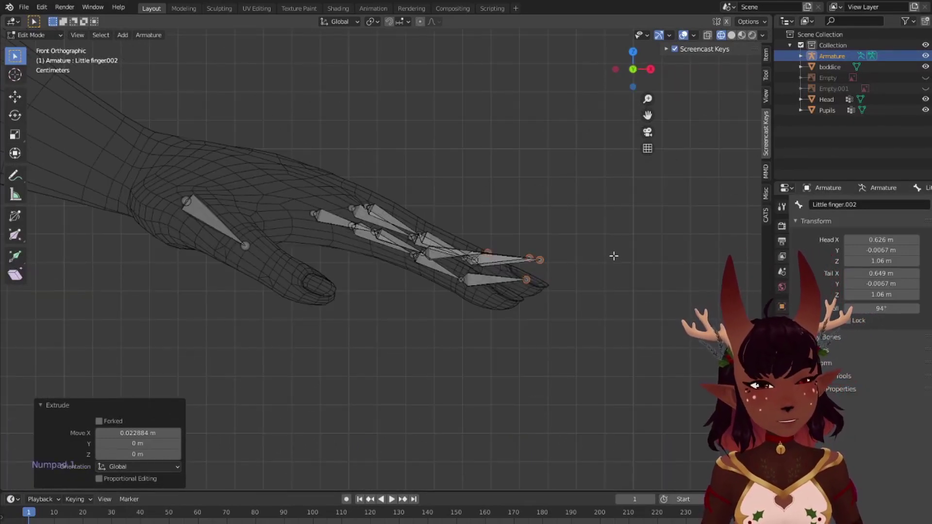
pyautogui.press('g')
pyautogui.press('z')
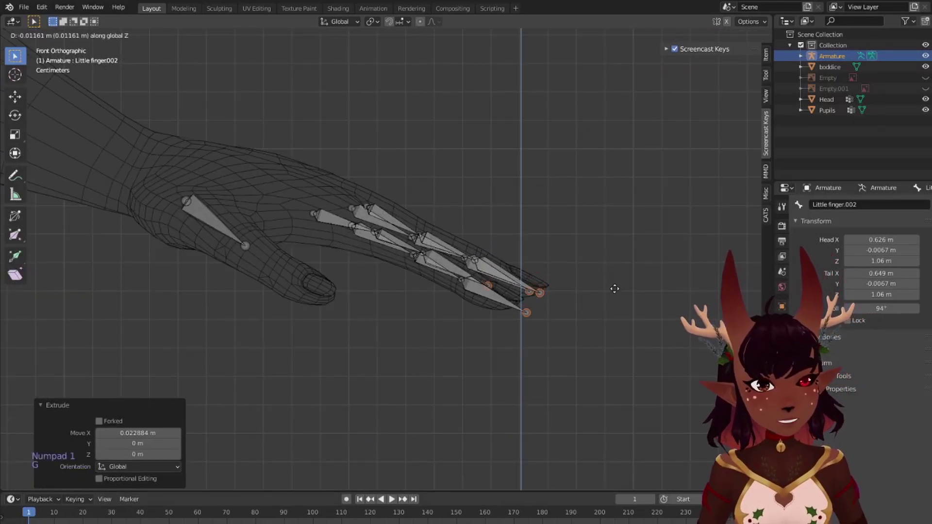
pyautogui.rightClick(615, 288)
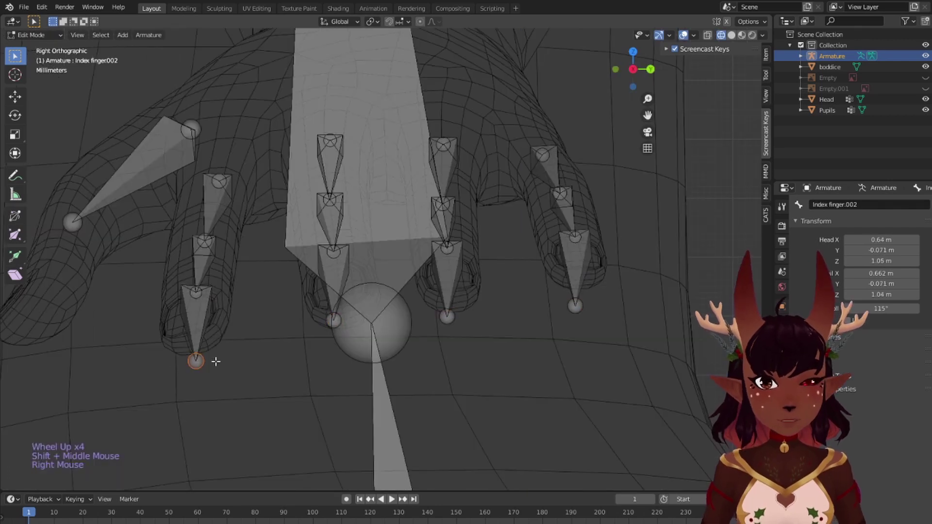
# Step: Move the tip of the index finger's third bone about -0.0012 m along global Y and nudge the middle finger's tip along Y
pyautogui.click(258, 353)
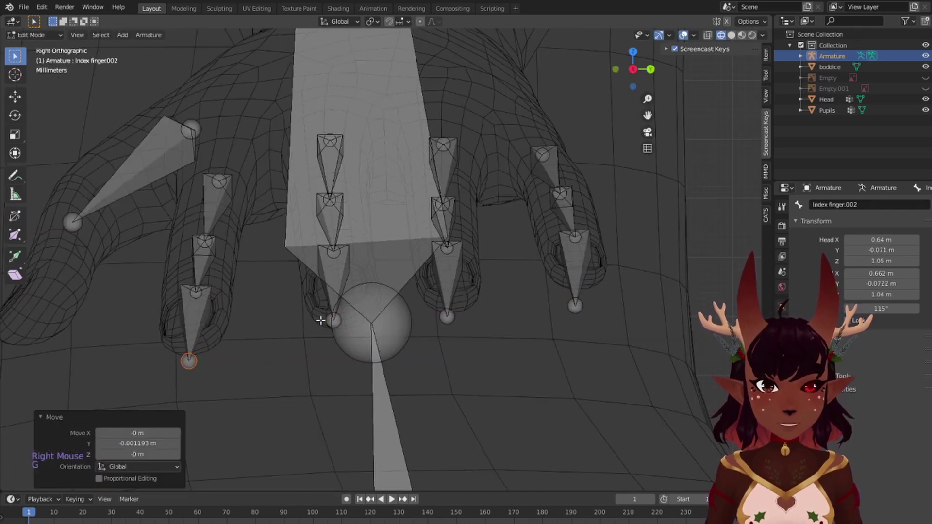
pyautogui.rightClick(334, 321)
pyautogui.press('g')
pyautogui.press('y')
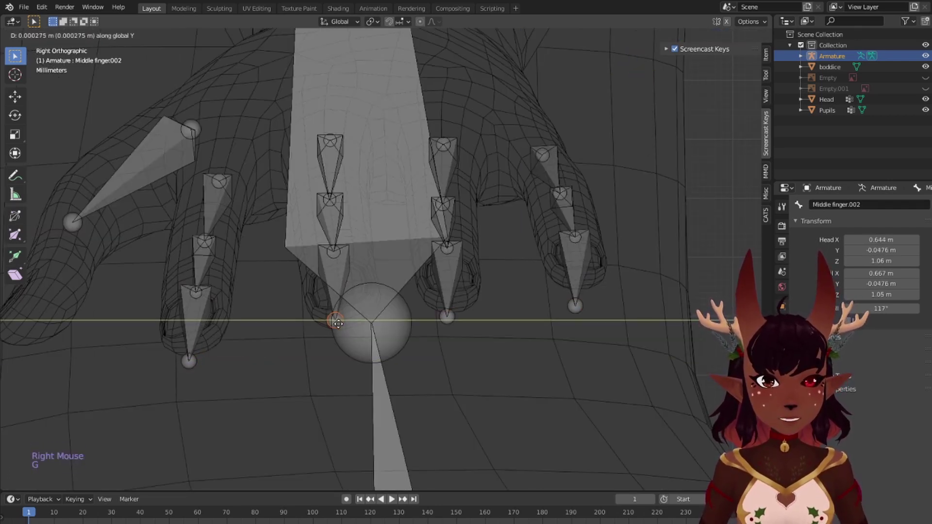
pyautogui.click(341, 326)
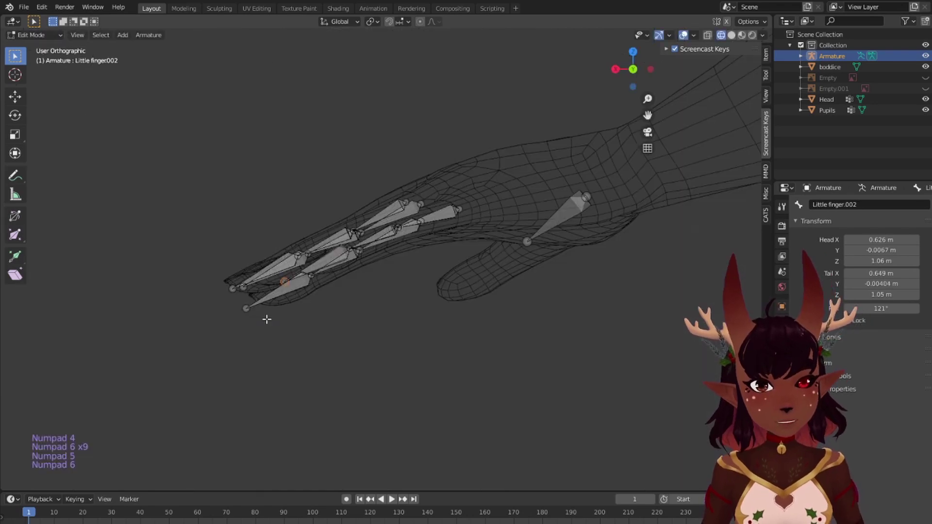
# Step: Select the complete bone chains of the ring, middle and index fingers and hide them
pyautogui.scroll(-5, 299, 285)
pyautogui.moveTo(335, 219); pyautogui.dragTo(369, 294, button='middle')
pyautogui.scroll(5, 407, 264)
pyautogui.rightClick(407, 267)
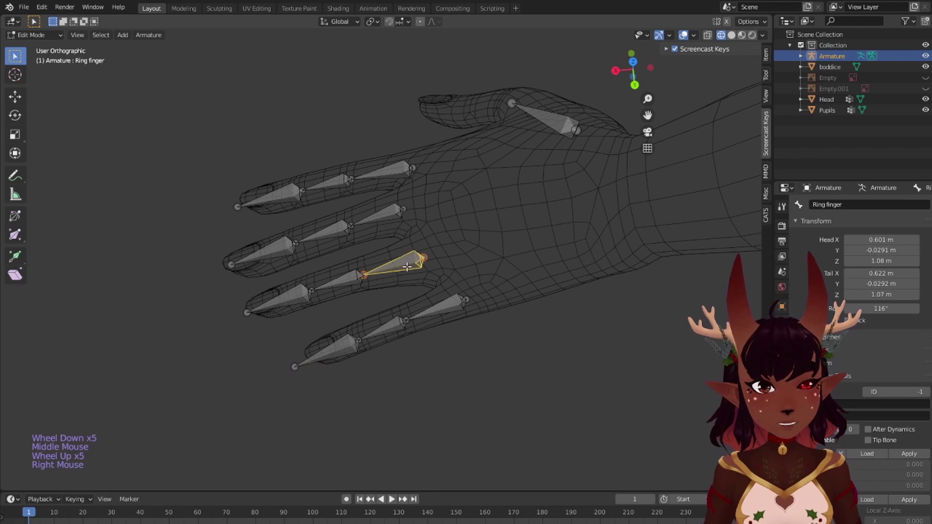
pyautogui.press('l')
pyautogui.press('l')
pyautogui.press('l')
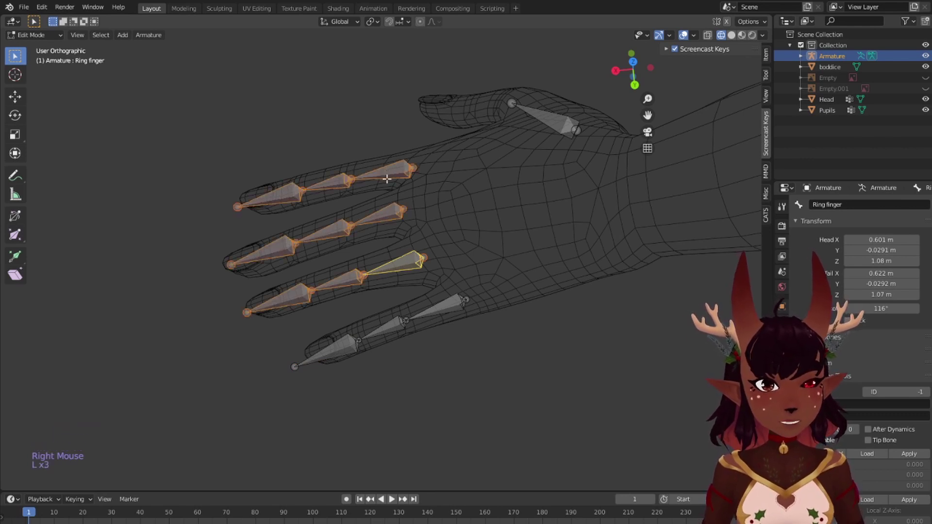
pyautogui.press('h')
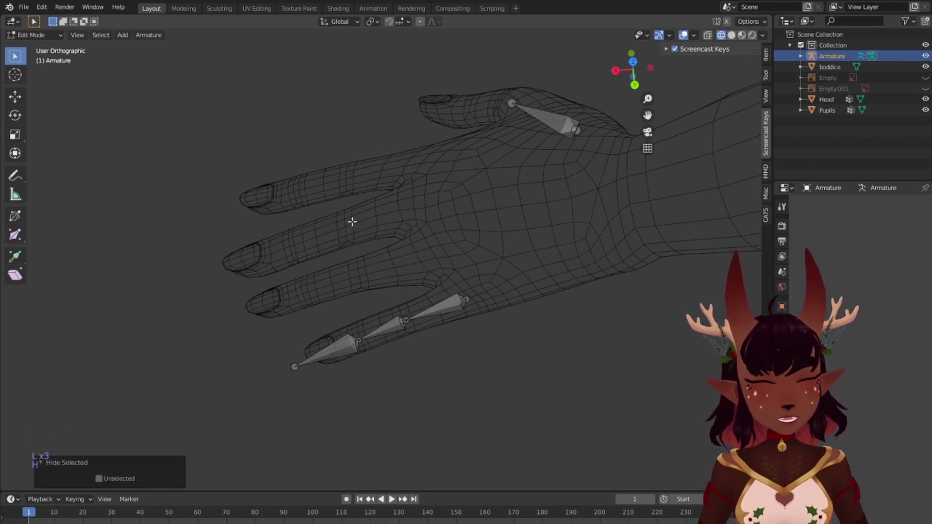
# Step: Move the tip of the little finger's third bone about -0.0057 m in X and 0.0038 m in Z to fit the fingertip
pyautogui.press('KP_3')
pyautogui.press('KP_6')
pyautogui.press('KP_6')
pyautogui.press('KP_6')
pyautogui.press('KP_6')
pyautogui.press('KP_6')
pyautogui.press('KP_6')
pyautogui.press('KP_6')
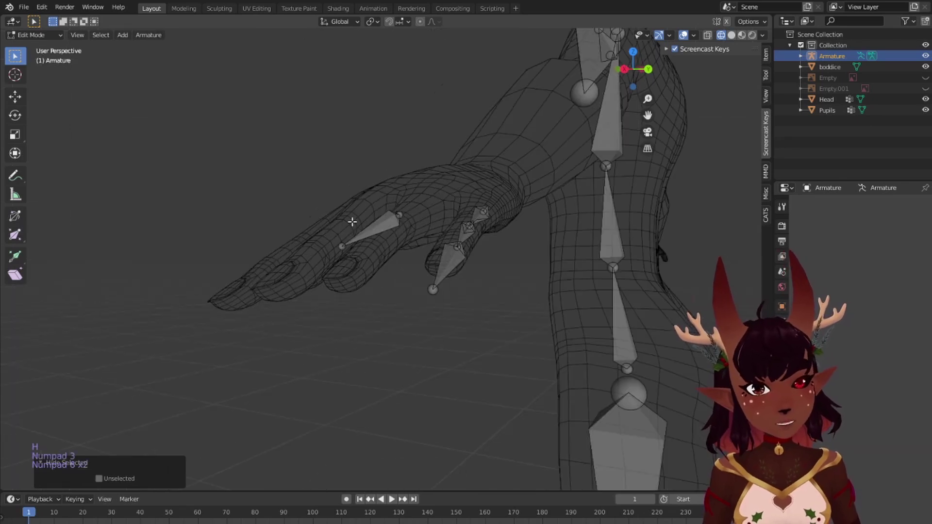
pyautogui.press('KP_6')
pyautogui.press('KP_6')
pyautogui.press('KP_6')
pyautogui.press('KP_4')
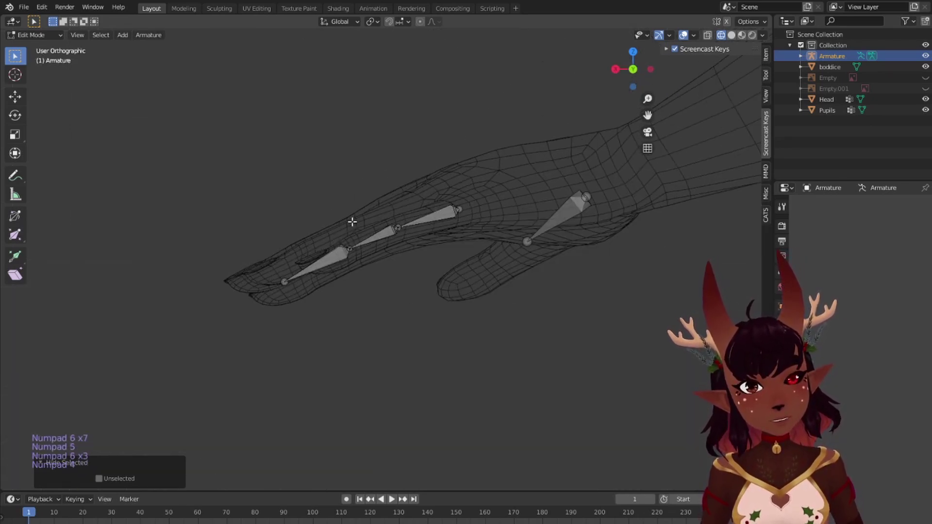
pyautogui.scroll(4, 332, 219)
pyautogui.rightClick(178, 300)
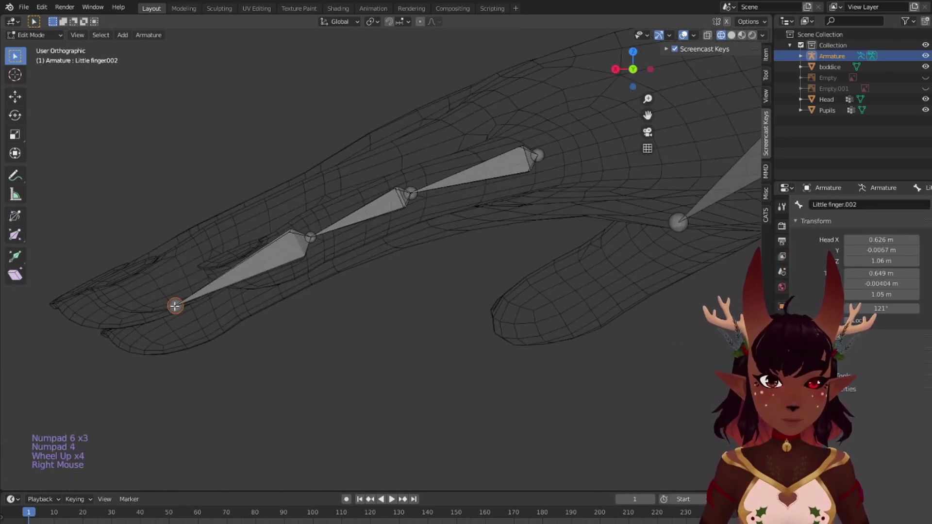
pyautogui.press('g')
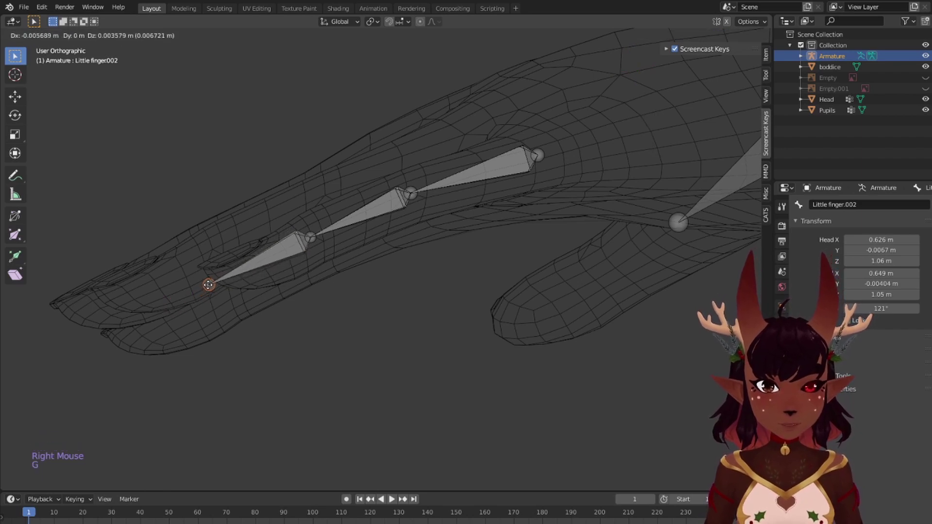
pyautogui.click(208, 283)
# Step: Move the little finger's whole third bone about -0.0008 m along global Y
pyautogui.scroll(-7, 311, 261)
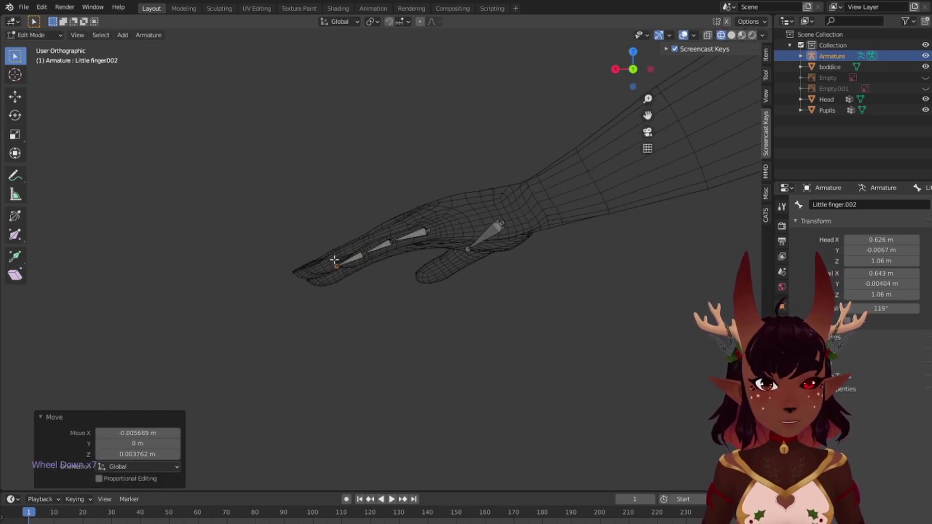
pyautogui.moveTo(334, 260); pyautogui.dragTo(488, 323, button='middle')
pyautogui.scroll(6, 469, 355)
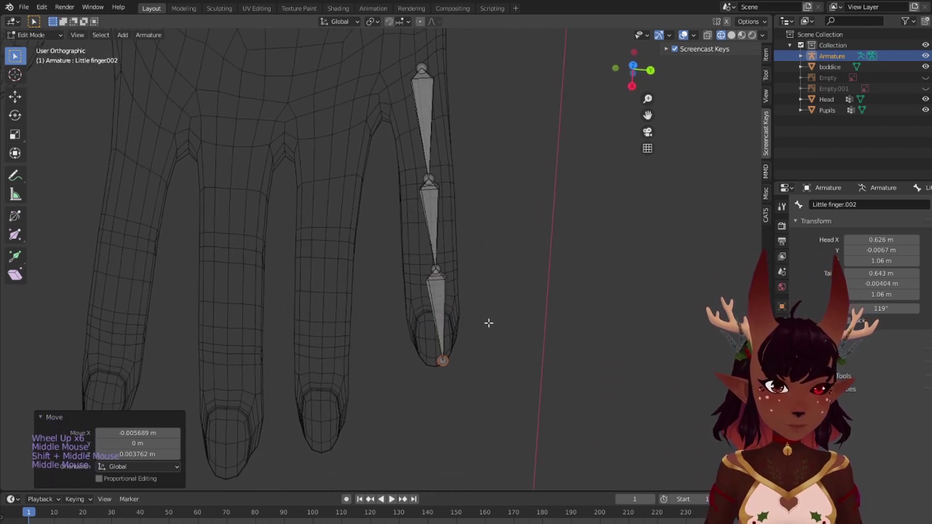
pyautogui.rightClick(443, 286)
pyautogui.rightClick(441, 319)
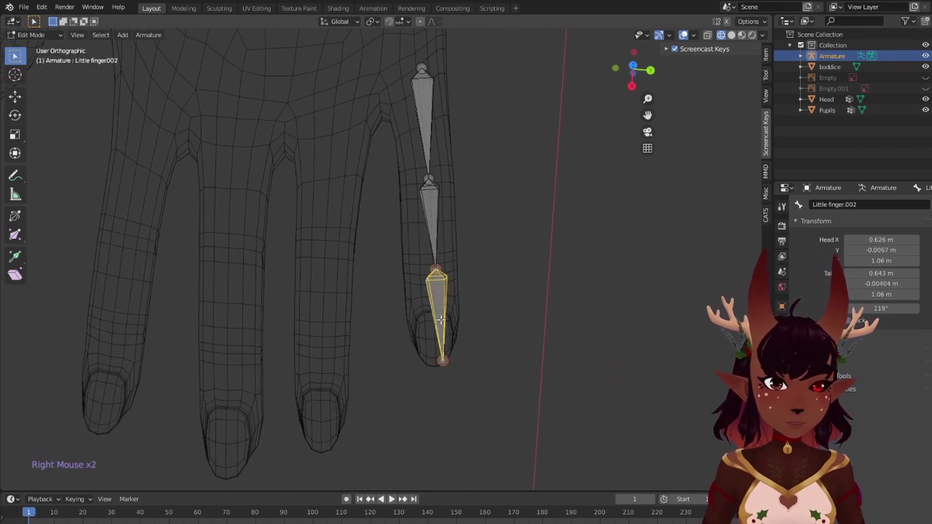
pyautogui.press('g')
pyautogui.press('y')
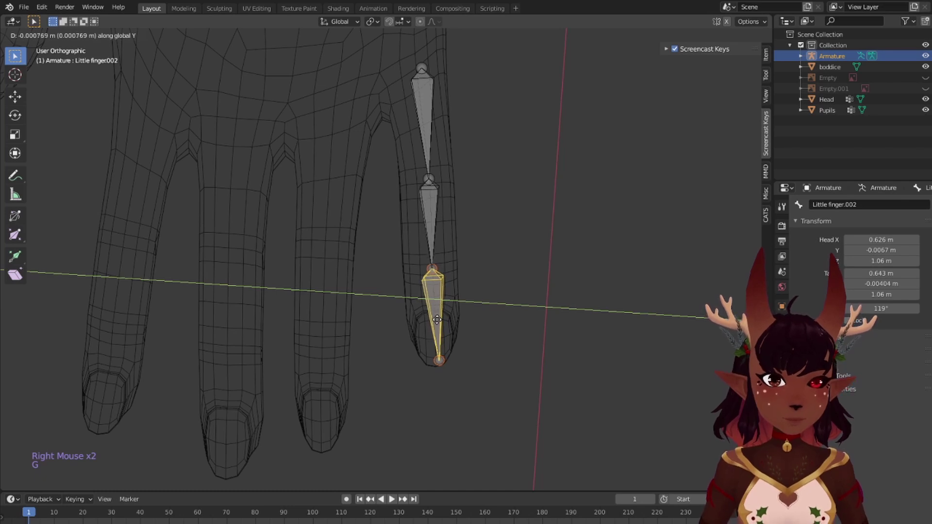
pyautogui.click(437, 320)
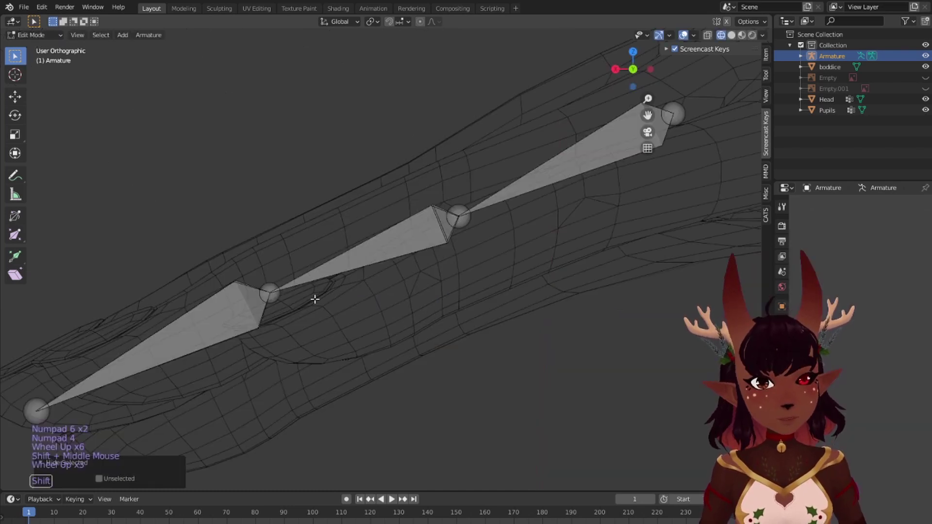
# Step: Lower the ring finger's joint between second and third bones about 0.0003 m, and pull the third bone's tip back toward the hand
pyautogui.keyDown('shift'); pyautogui.moveTo(183, 353); pyautogui.dragTo(258, 319, button='middle'); pyautogui.keyUp('shift')
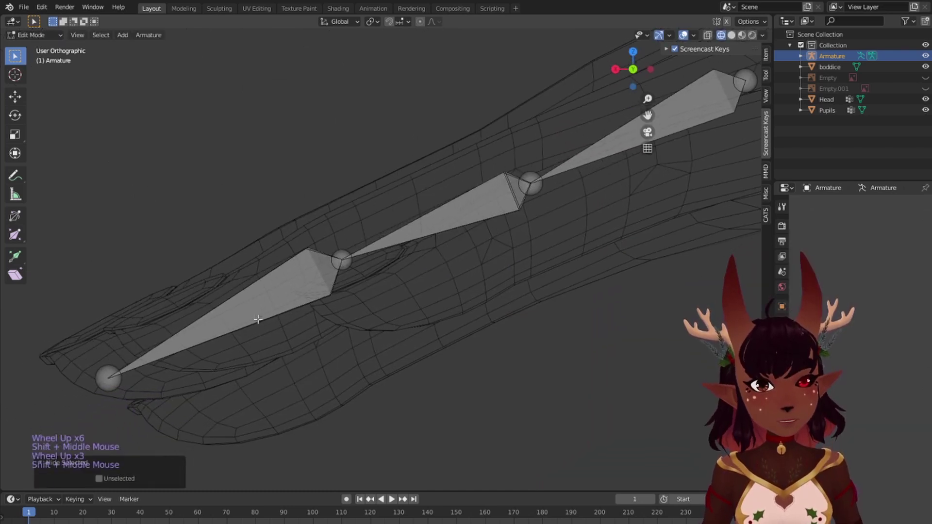
pyautogui.rightClick(335, 263)
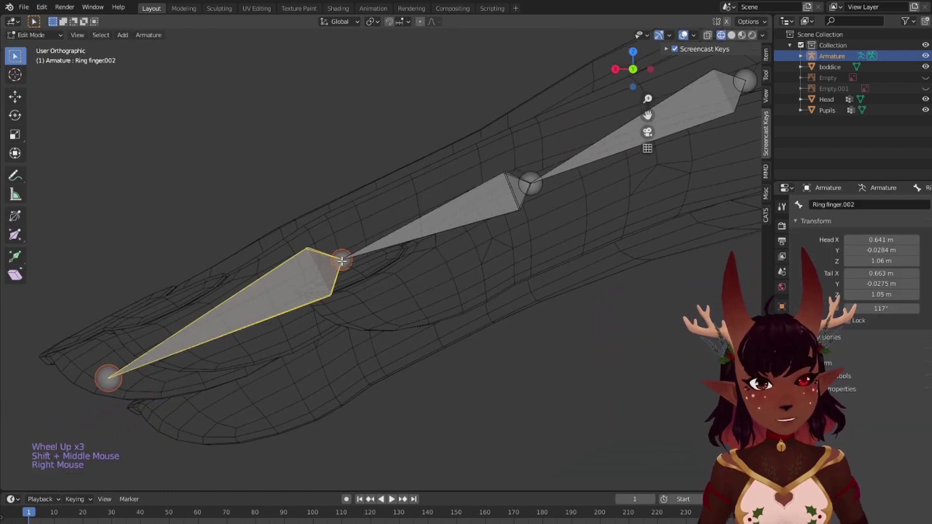
pyautogui.rightClick(341, 260)
pyautogui.press('g')
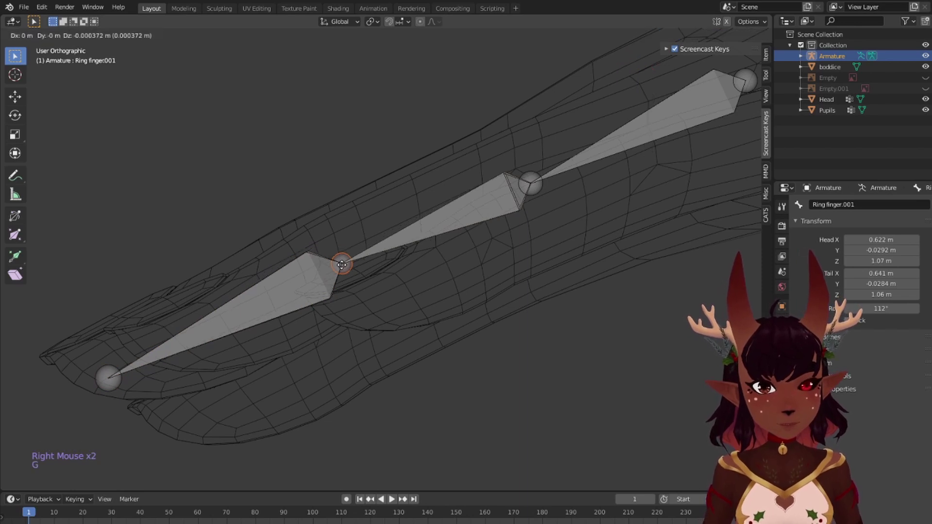
pyautogui.click(342, 264)
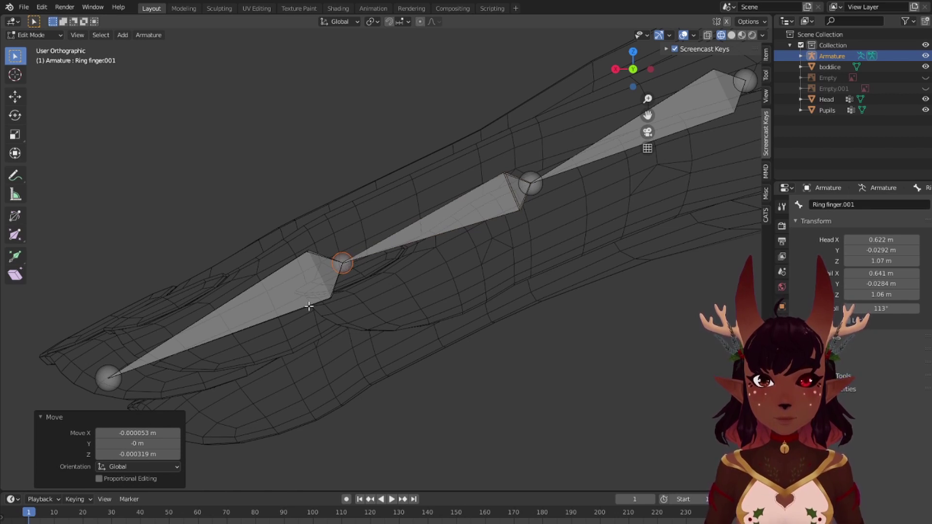
pyautogui.rightClick(112, 378)
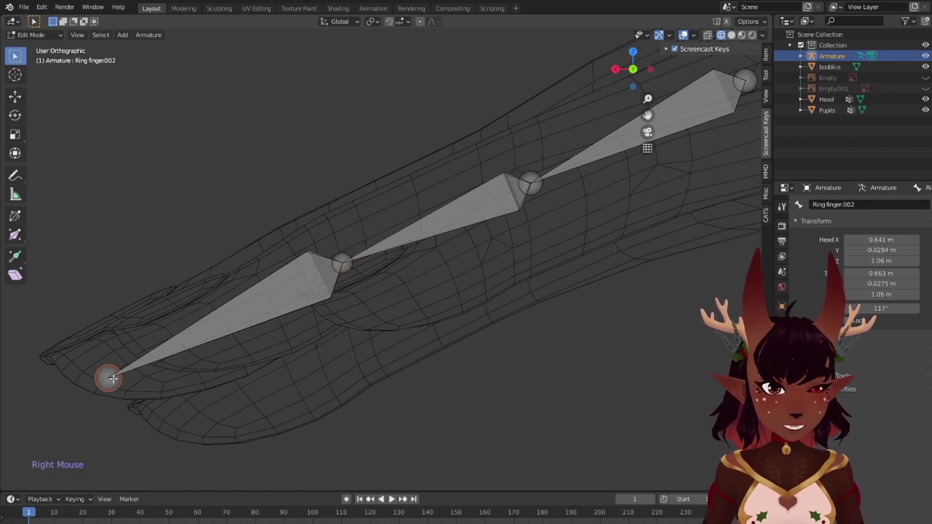
pyautogui.press('g')
pyautogui.click(128, 359)
# Step: Reveal all hidden bones and hide the ring, little and index finger chains, leaving the middle finger's chain shown
pyautogui.scroll(-5, 194, 306)
pyautogui.moveTo(246, 260); pyautogui.dragTo(351, 329, button='middle')
pyautogui.hotkey('alt', 'h')
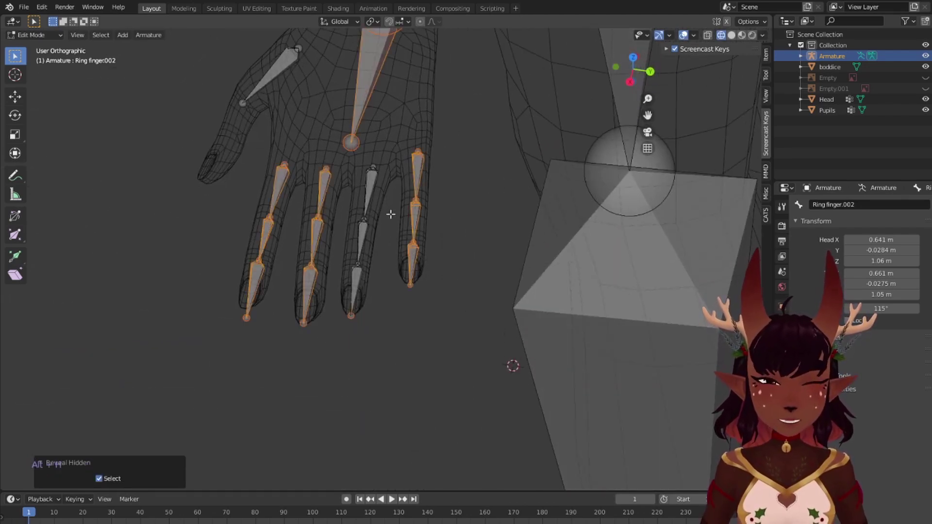
pyautogui.rightClick(384, 179)
pyautogui.press('l')
pyautogui.press('l')
pyautogui.press('l')
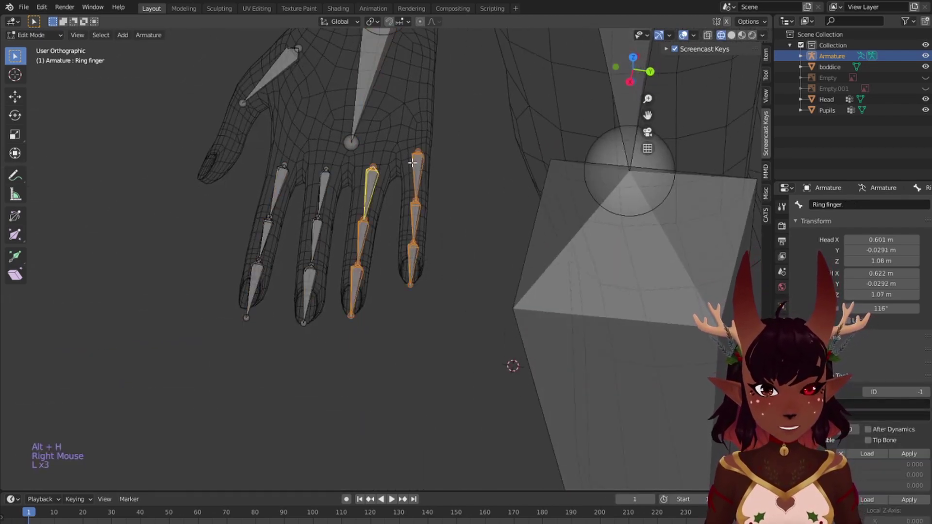
pyautogui.press('h')
pyautogui.press('l')
pyautogui.press('h')
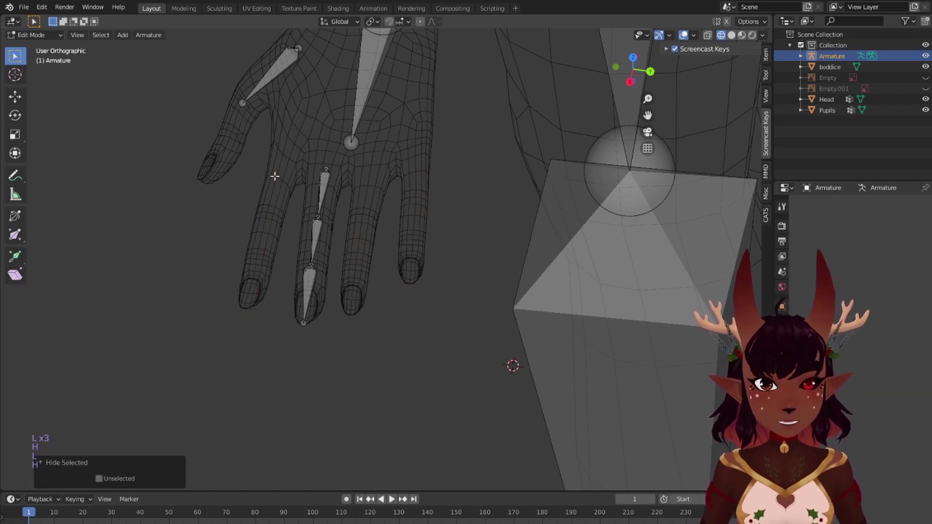
# Step: Examine the fit of the middle finger's bone chain inside the finger mesh in an orthographic side-on view of the hand
pyautogui.press('KP_3')
pyautogui.press('KP_6')
pyautogui.press('KP_6')
pyautogui.press('KP_6')
pyautogui.press('KP_6')
pyautogui.press('KP_6')
pyautogui.press('KP_6')
pyautogui.press('KP_6')
pyautogui.press('KP_6')
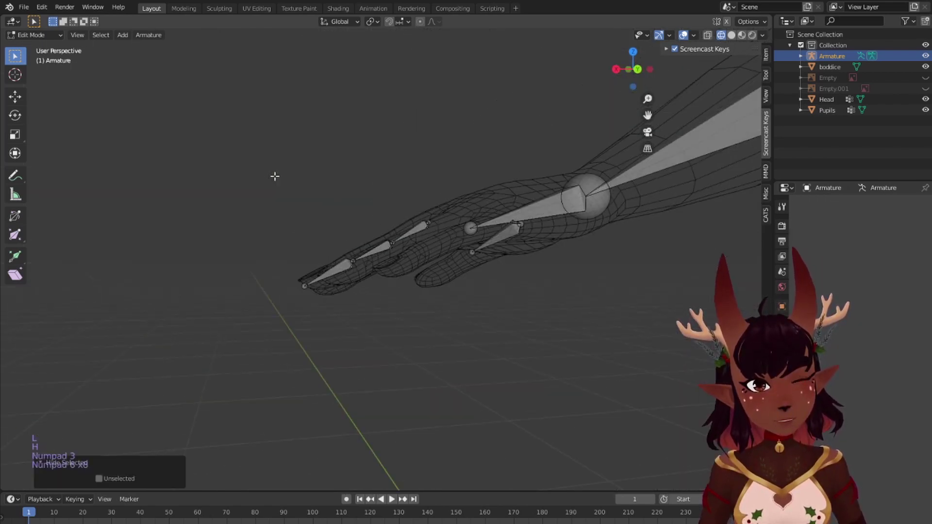
pyautogui.press('KP_5')
pyautogui.press('KP_6')
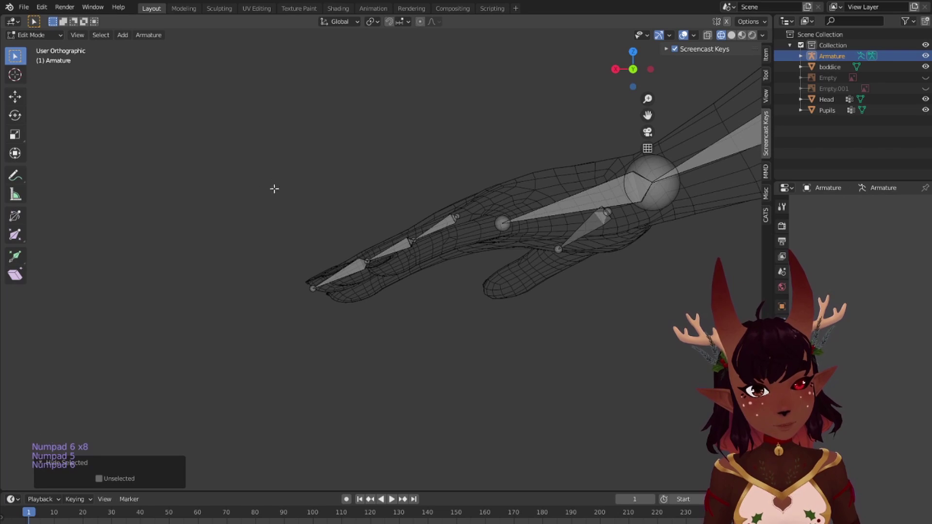
pyautogui.scroll(7, 274, 189)
pyautogui.scroll(-3, 360, 240)
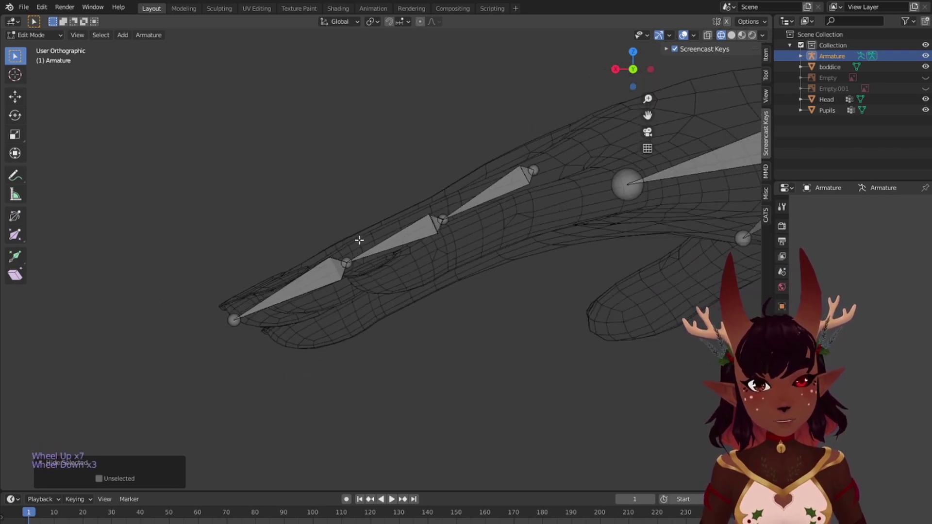
# Step: In front view, nudge the thumb bone's tip about -0.0005 m in X and 0.0006 m in Z
pyautogui.moveTo(416, 217); pyautogui.dragTo(426, 324, button='middle')
pyautogui.press('KP_1')
pyautogui.scroll(5, 395, 395)
pyautogui.keyDown('shift'); pyautogui.moveTo(396, 395); pyautogui.dragTo(407, 252, button='middle'); pyautogui.keyUp('shift')
pyautogui.rightClick(298, 224)
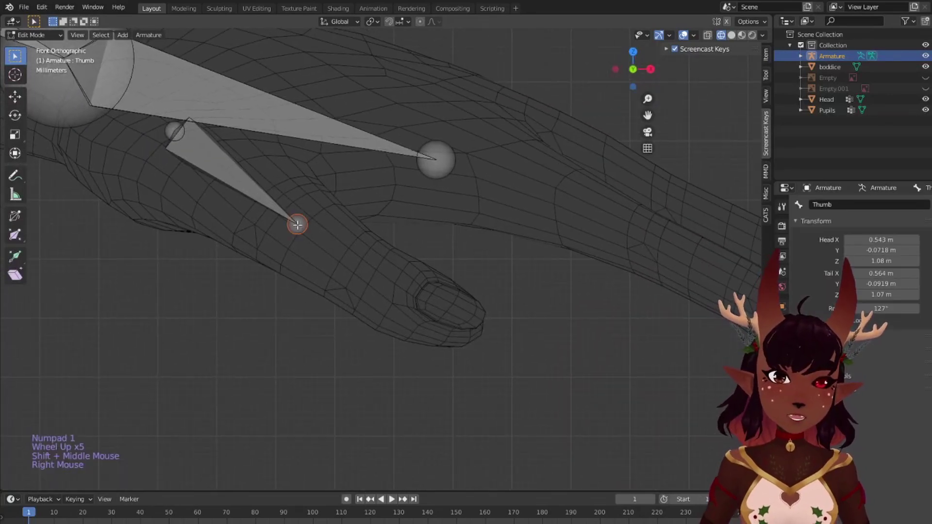
pyautogui.press('g')
pyautogui.click(293, 218)
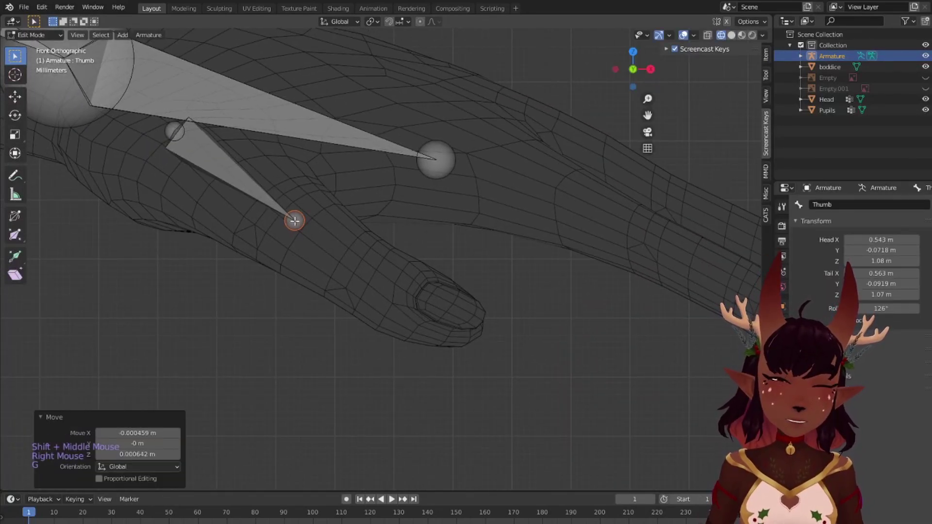
# Step: Extrude two more thumb bones toward the thumb tip, about 0.0116 m X, -0.008 m Z and 0.0205 m X, -0.0118 m Z
pyautogui.press('e')
pyautogui.click(363, 268)
pyautogui.press('e')
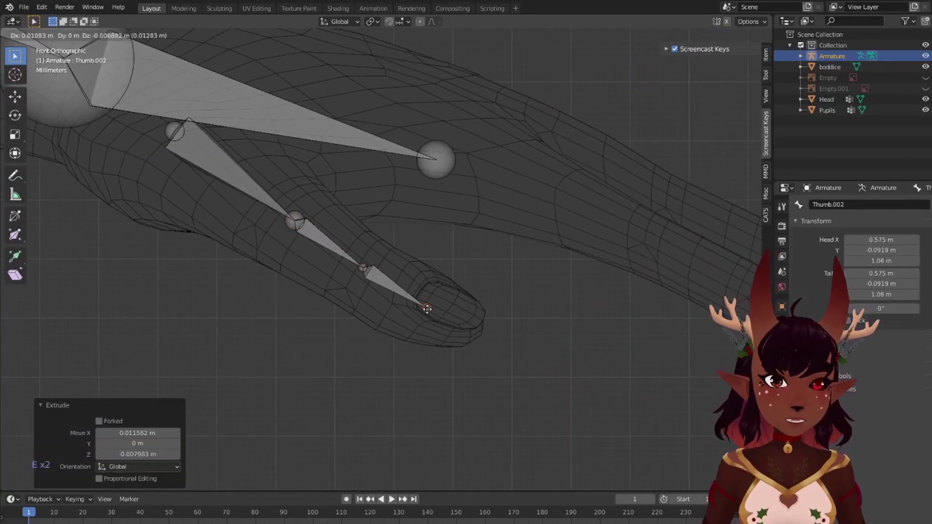
pyautogui.click(483, 335)
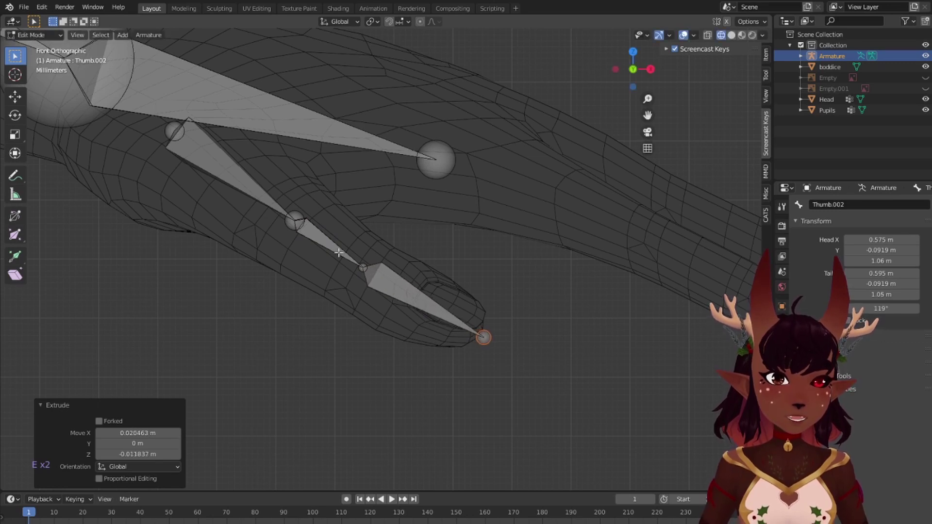
# Step: Move the thumb's whole third bone about -0.003 m along global Y to bring it inside the thumb mesh
pyautogui.scroll(-7, 381, 209)
pyautogui.scroll(1, 381, 209)
pyautogui.moveTo(381, 210)
pyautogui.mouseDown(button='middle')
pyautogui.moveTo(277, 218)
pyautogui.moveTo(285, 286)
pyautogui.moveTo(380, 210)
pyautogui.mouseUp(button='middle')
pyautogui.scroll(3, 285, 286)
pyautogui.scroll(3, 381, 210)
pyautogui.moveTo(387, 243); pyautogui.dragTo(385, 270, button='middle')
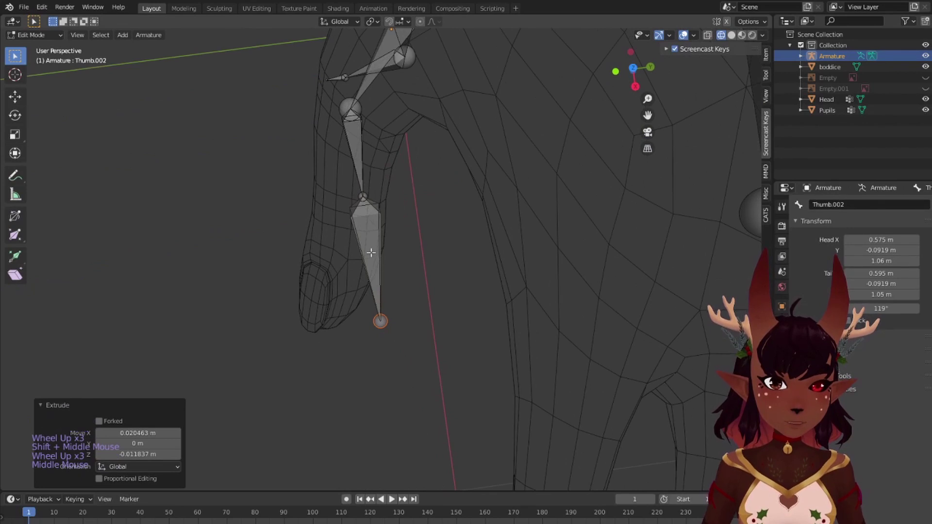
pyautogui.rightClick(373, 250)
pyautogui.press('g')
pyautogui.press('y')
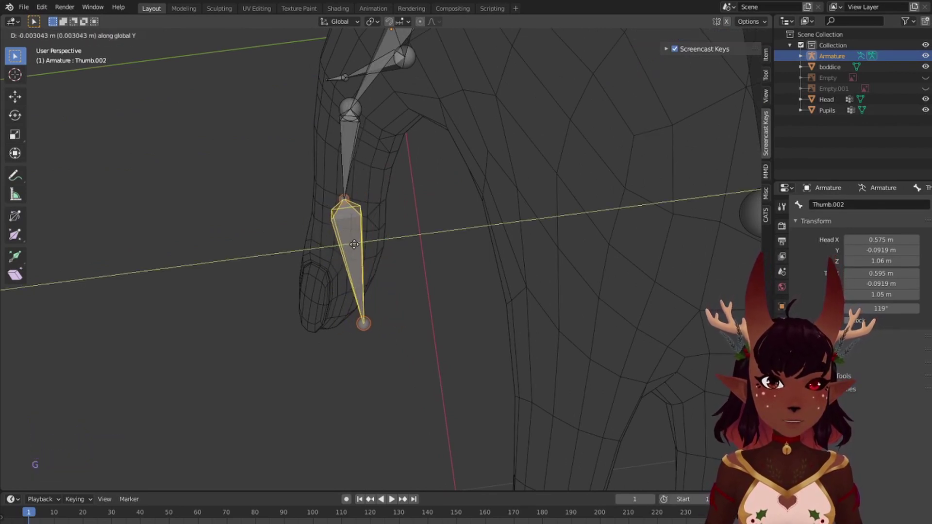
pyautogui.click(355, 263)
# Step: Move the tip of the thumb's third bone about -0.0071 m along global Y
pyautogui.rightClick(363, 323)
pyautogui.press('g')
pyautogui.press('y')
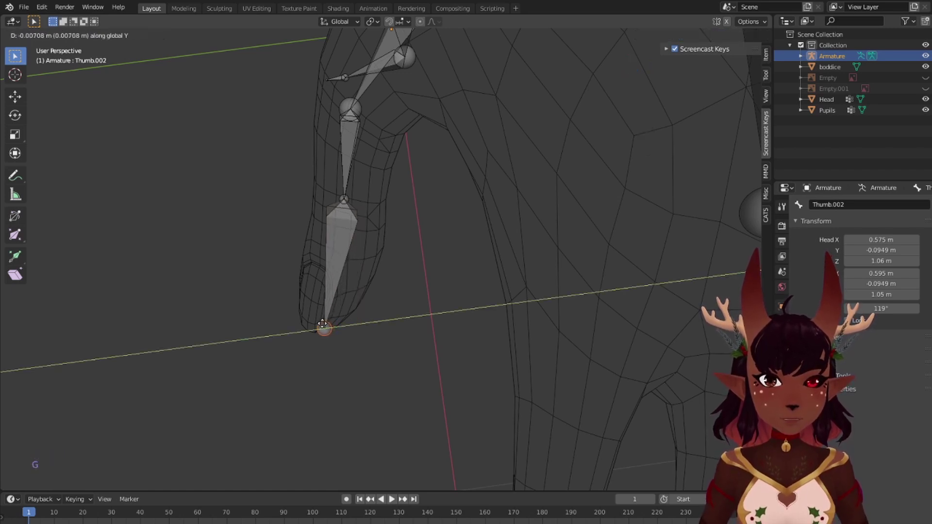
pyautogui.click(324, 325)
# Step: Shift the joint between the thumb's second and third bones about 0.0009 m along global Y
pyautogui.scroll(-5, 343, 267)
pyautogui.moveTo(344, 266); pyautogui.dragTo(403, 207, button='middle')
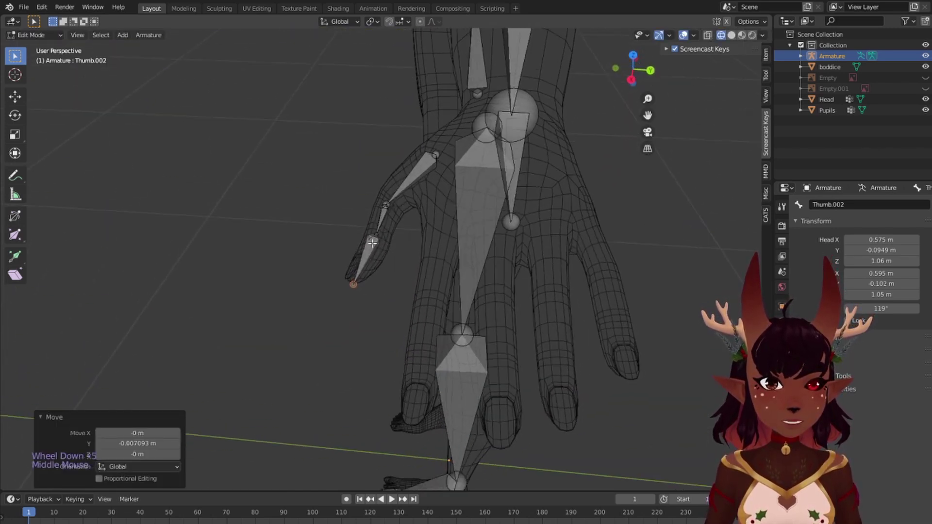
pyautogui.scroll(1, 416, 170)
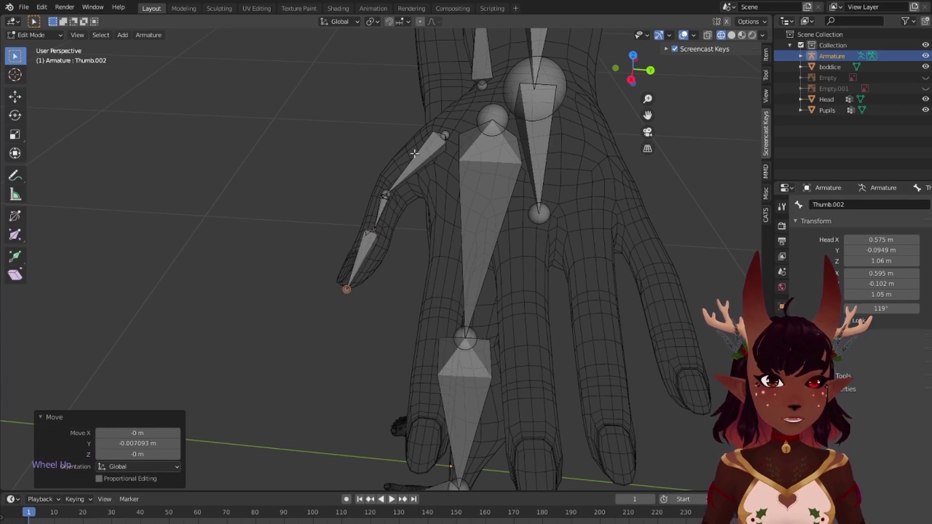
pyautogui.moveTo(385, 219); pyautogui.dragTo(383, 222, button='middle')
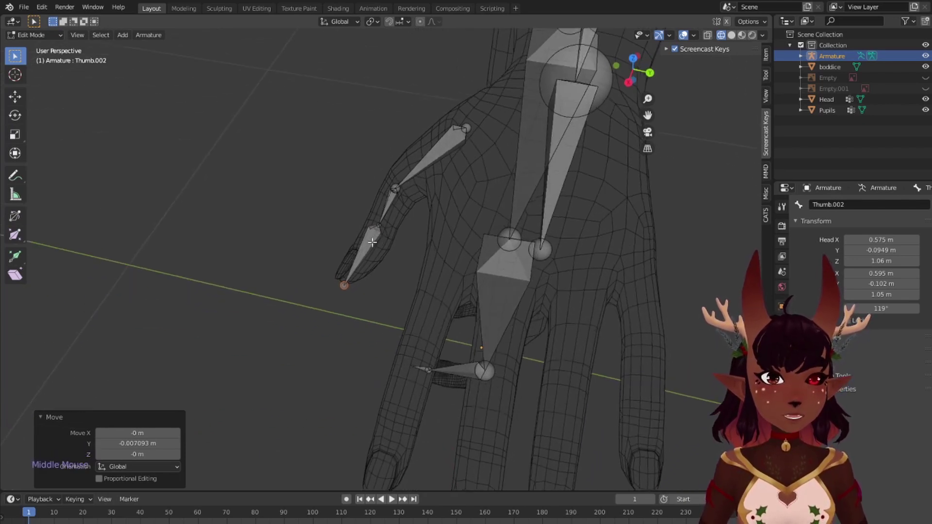
pyautogui.scroll(4, 382, 223)
pyautogui.rightClick(372, 186)
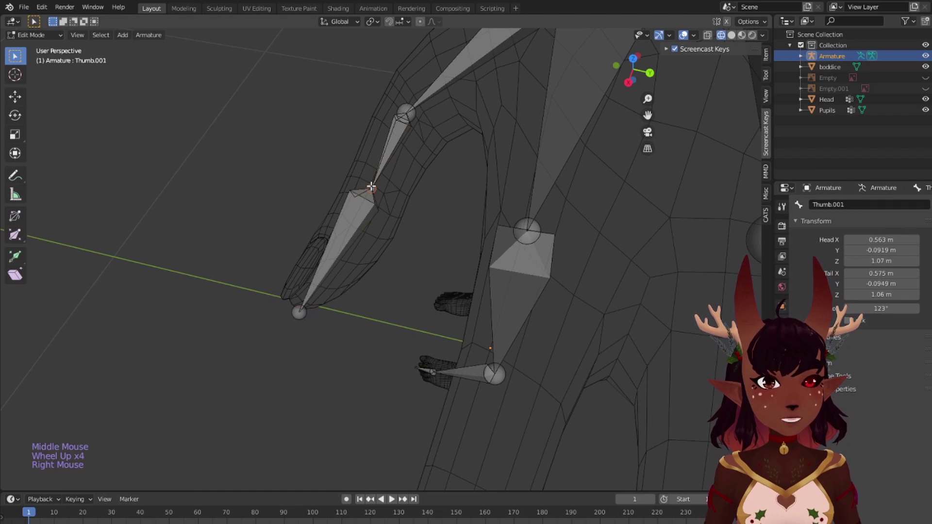
pyautogui.press('g')
pyautogui.press('y')
pyautogui.click(379, 188)
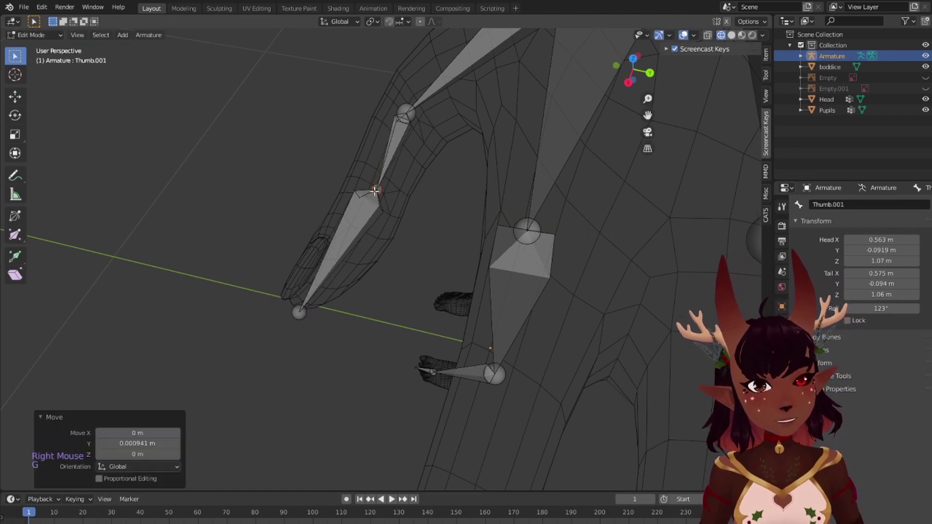
# Step: Lower the joint between the thumb's second and third bones about 0.001 m along global Z in front view
pyautogui.scroll(-6, 345, 222)
pyautogui.moveTo(345, 223); pyautogui.dragTo(454, 227, button='middle')
pyautogui.scroll(5, 453, 227)
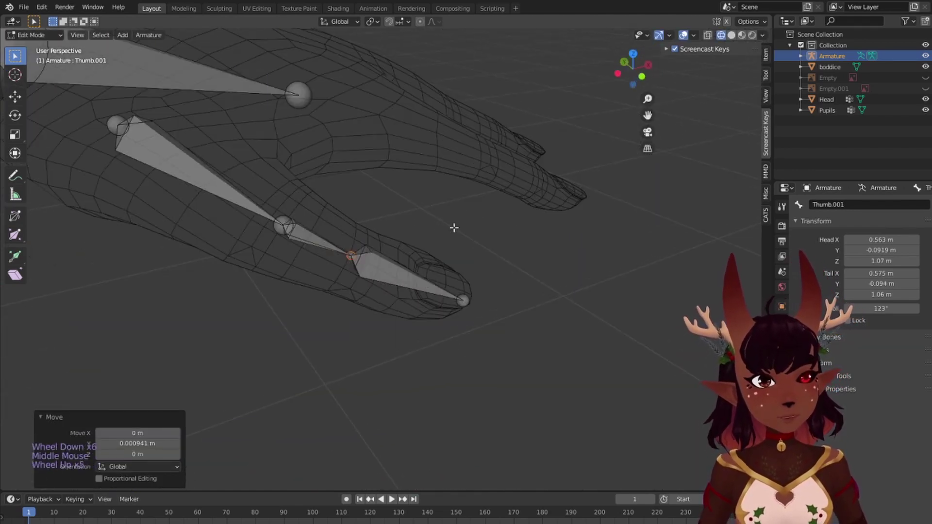
pyautogui.press('KP_1')
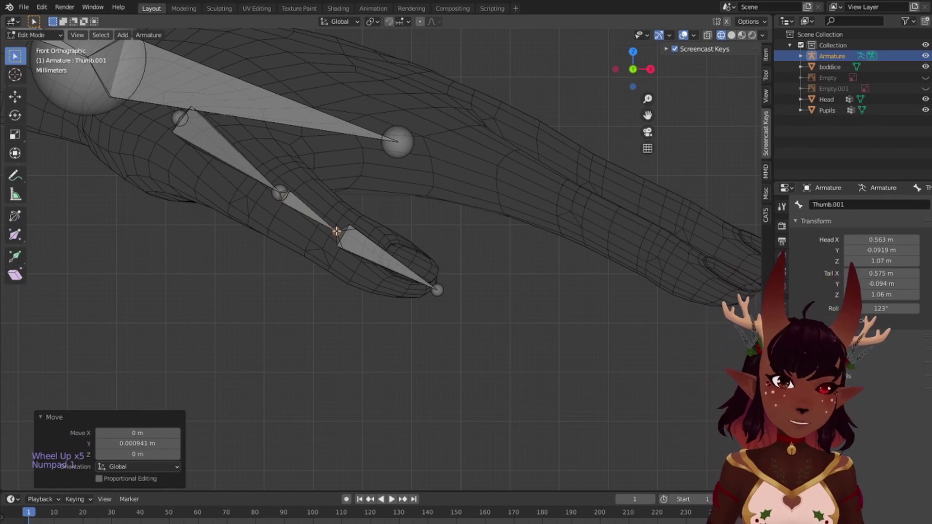
pyautogui.rightClick(336, 231)
pyautogui.press('g')
pyautogui.press('z')
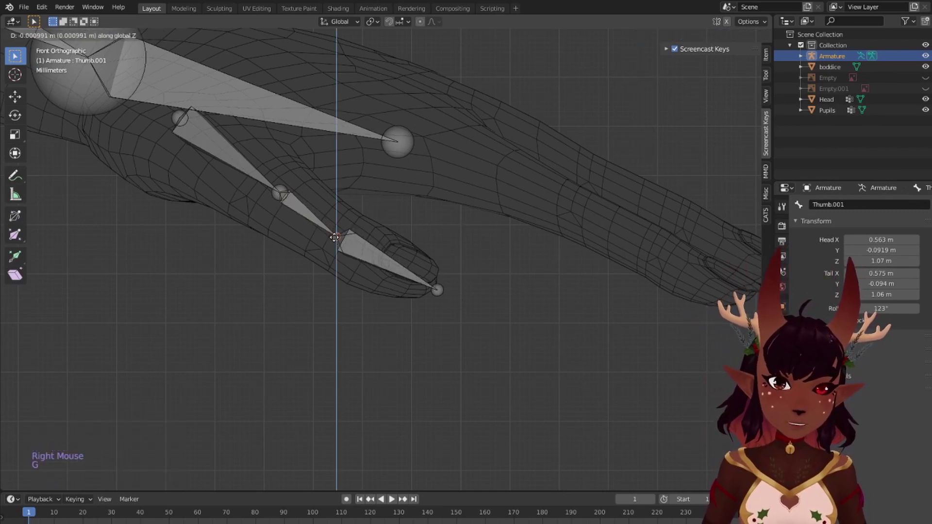
# Step: Reveal the hidden finger bones of the left hand and clear the selection
pyautogui.moveTo(324, 209); pyautogui.dragTo(590, 166, button='middle')
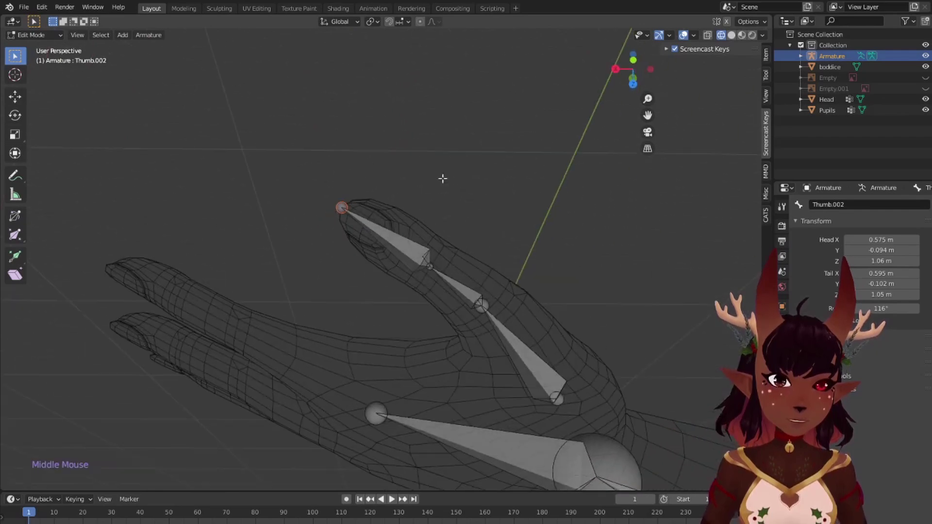
pyautogui.scroll(-7, 442, 178)
pyautogui.hotkey('alt', 'h')
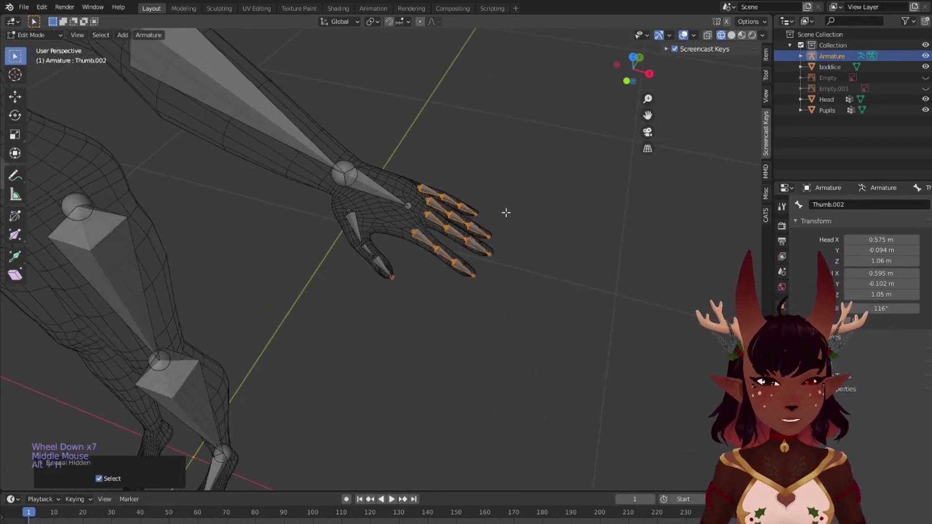
pyautogui.press('a')
pyautogui.press('a')
pyautogui.press('a')
pyautogui.scroll(3, 506, 212)
pyautogui.keyDown('shift'); pyautogui.moveTo(486, 209); pyautogui.dragTo(352, 274, button='middle'); pyautogui.keyUp('shift')
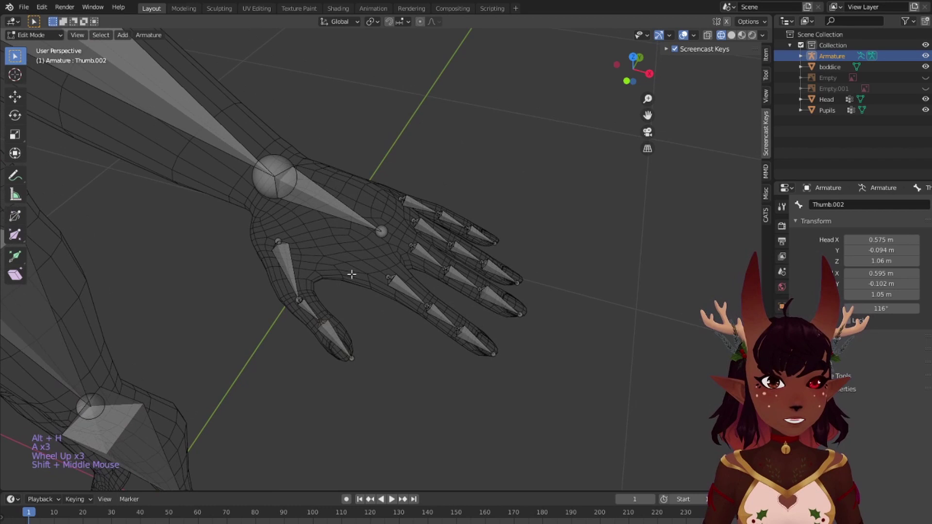
# Step: Go through the left hand's thumb and index finger bones one by one to examine their names
pyautogui.rightClick(293, 269)
pyautogui.rightClick(313, 315)
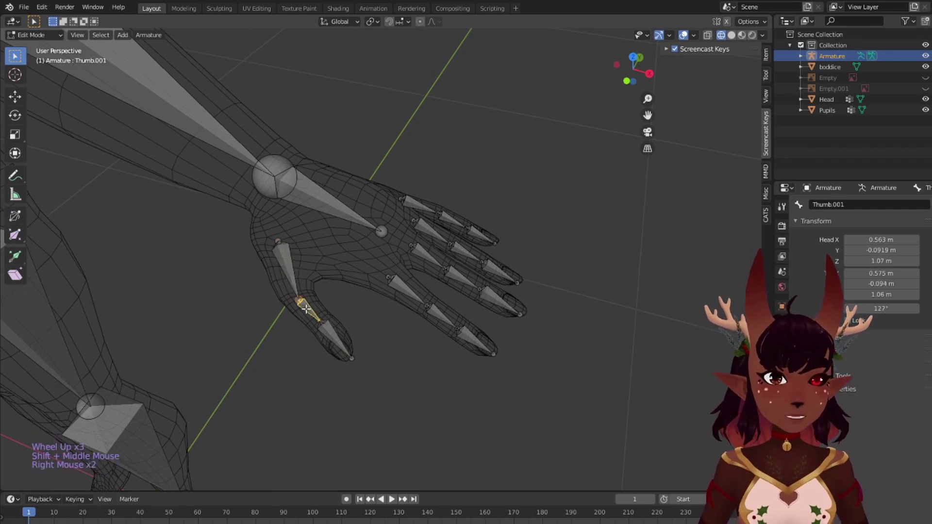
pyautogui.rightClick(333, 327)
pyautogui.moveTo(333, 328); pyautogui.dragTo(408, 306, button='middle')
pyautogui.rightClick(418, 303)
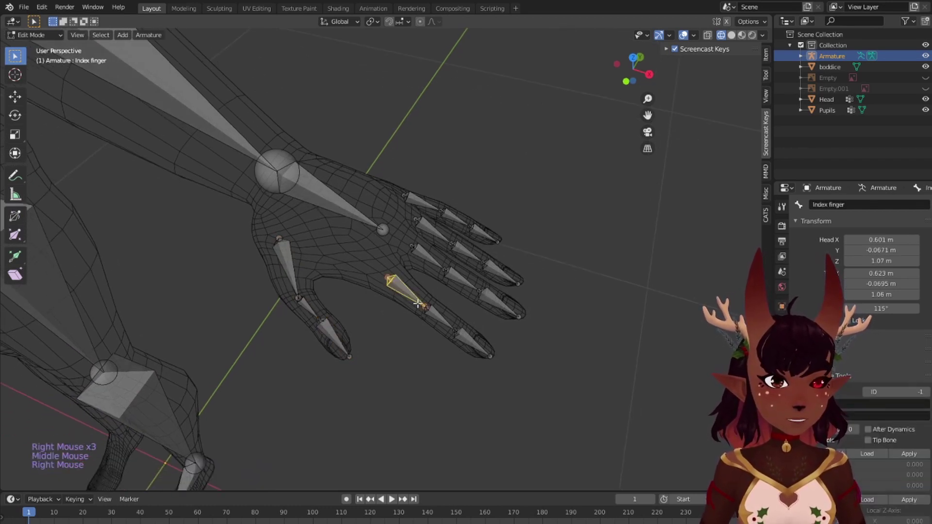
pyautogui.rightClick(452, 323)
pyautogui.rightClick(473, 341)
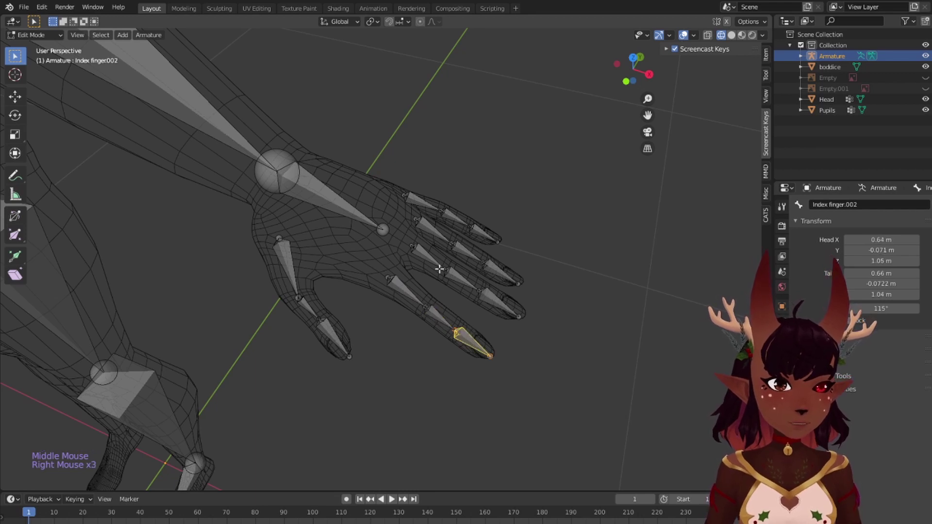
pyautogui.moveTo(441, 266); pyautogui.dragTo(302, 264, button='middle')
pyautogui.rightClick(301, 265)
pyautogui.click(821, 376)
pyautogui.click(637, 265)
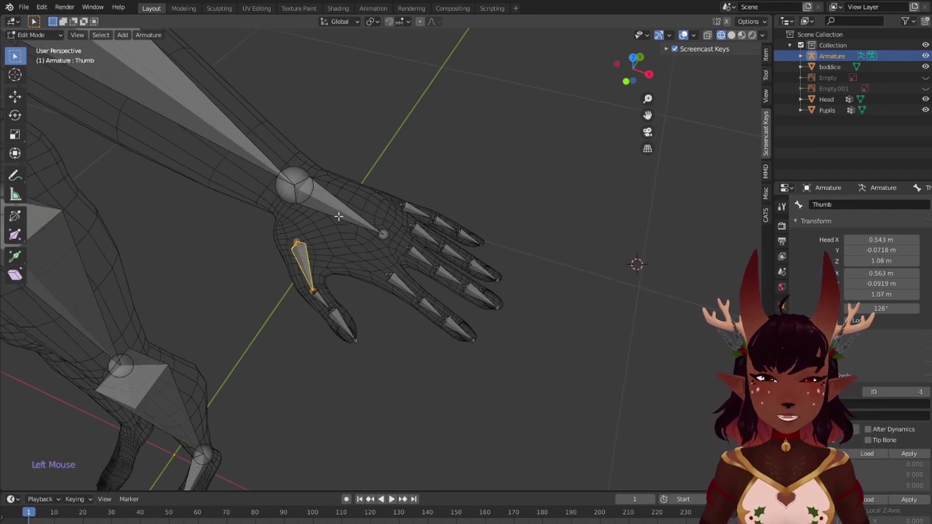
# Step: Rename the thumb's first bone, nearest the wrist, to Thumb0_L
pyautogui.rightClick(303, 253)
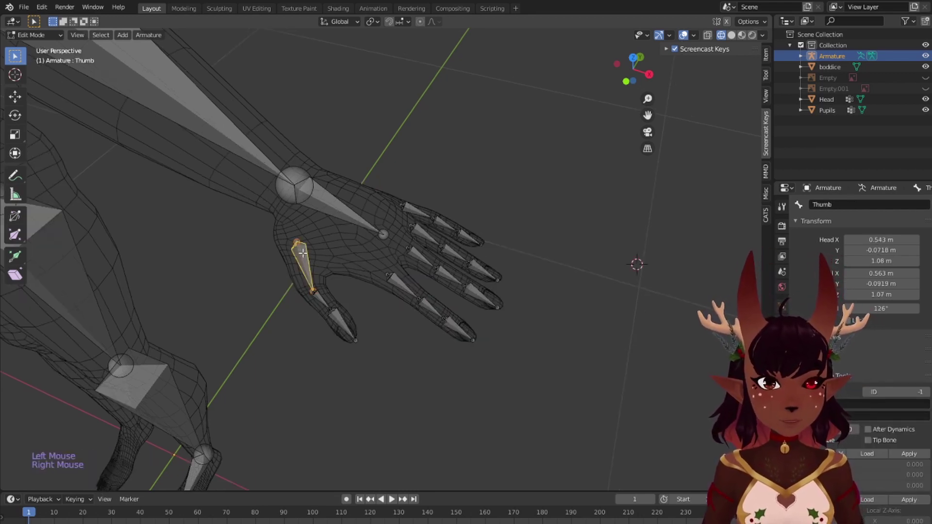
pyautogui.click(843, 203)
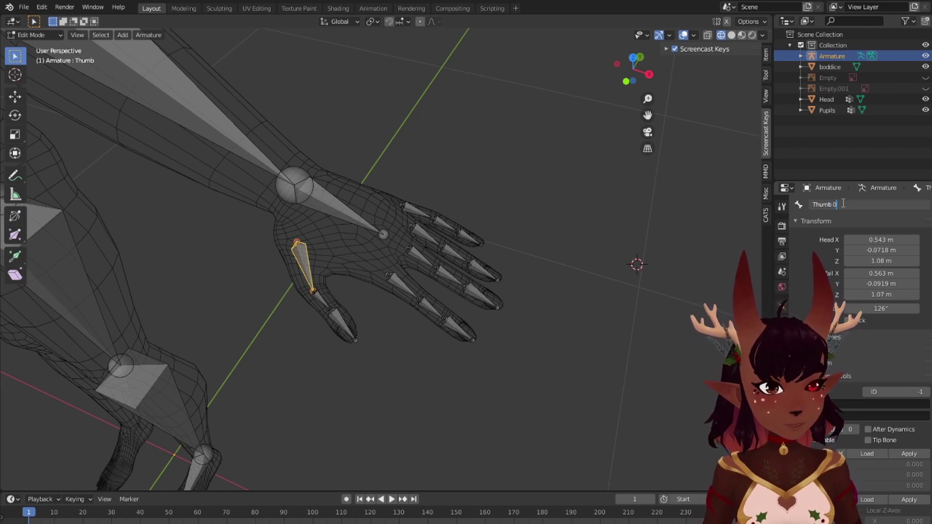
pyautogui.write('0')
pyautogui.press('Return')
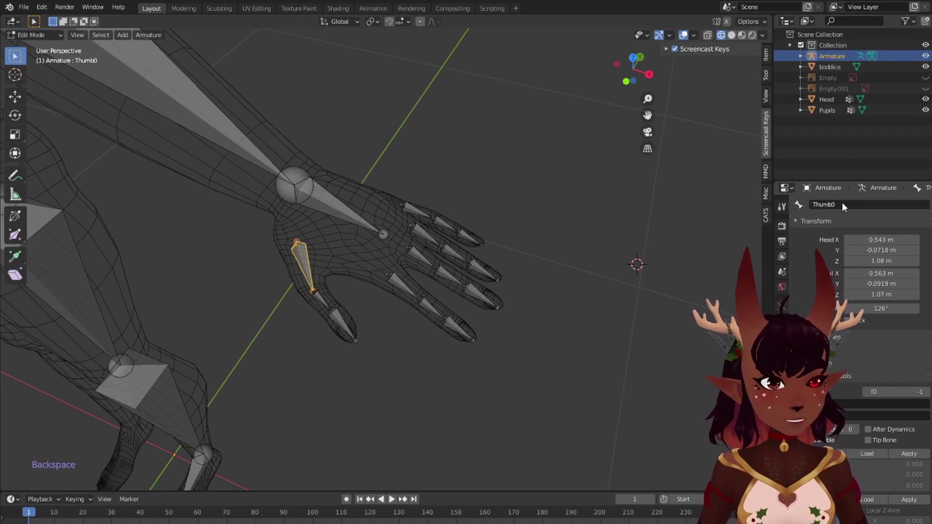
pyautogui.click(842, 203)
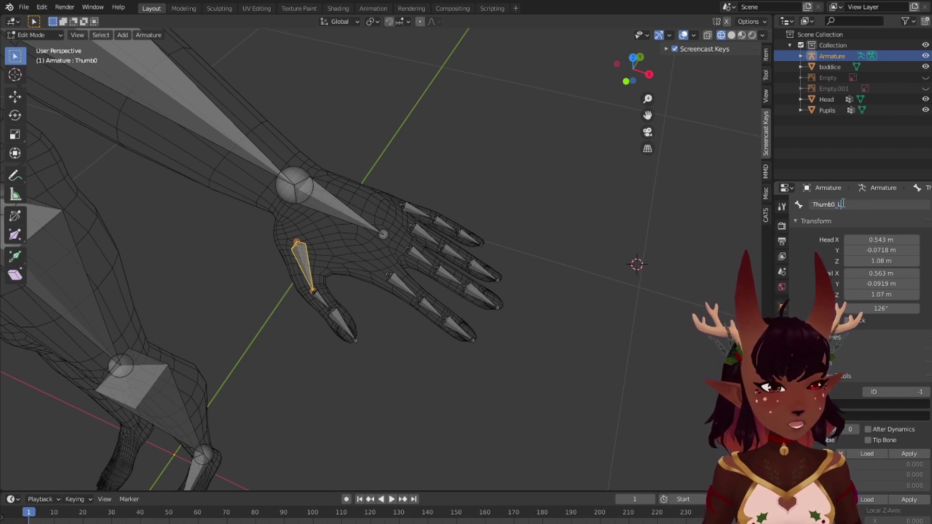
pyautogui.write('_L')
pyautogui.press('Return')
# Step: Rename the thumb's middle bone to Thumb1_L, replacing its numeric suffix
pyautogui.rightClick(321, 297)
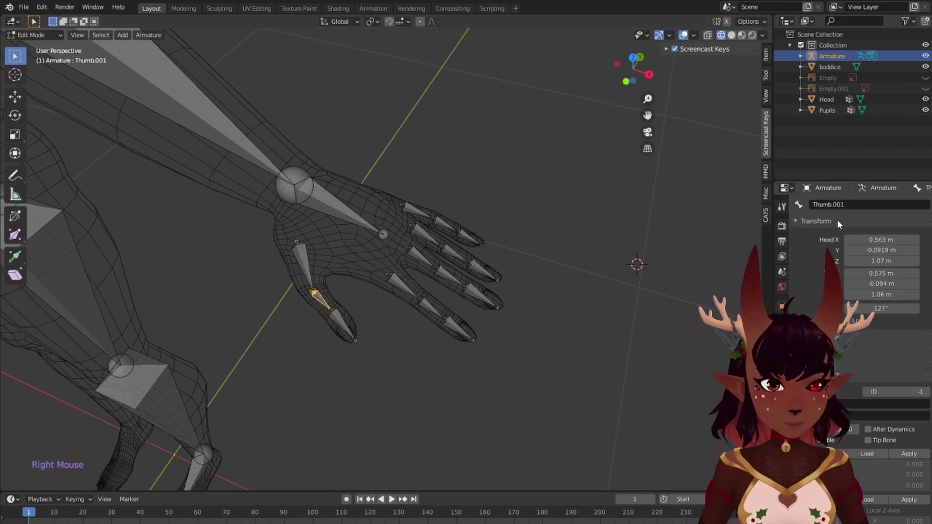
pyautogui.click(838, 204)
pyautogui.moveTo(832, 204); pyautogui.dragTo(870, 204)
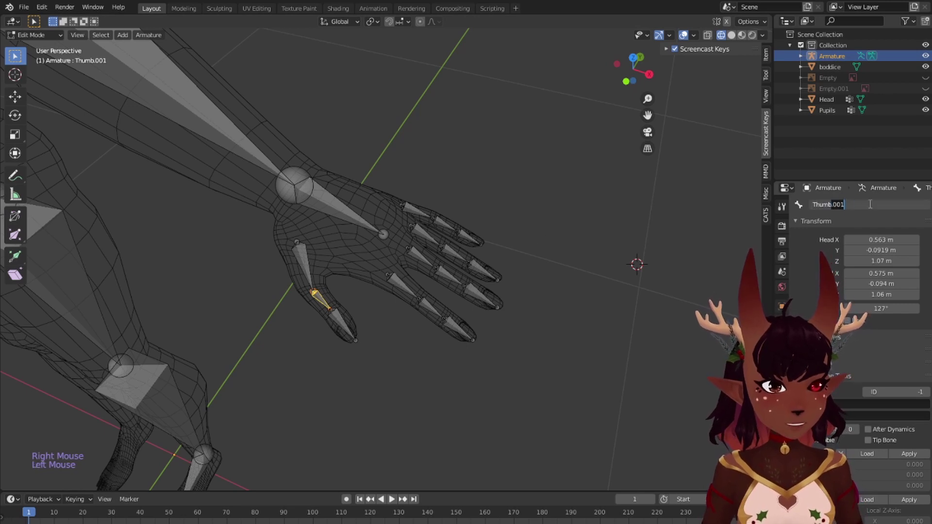
pyautogui.write('1_L')
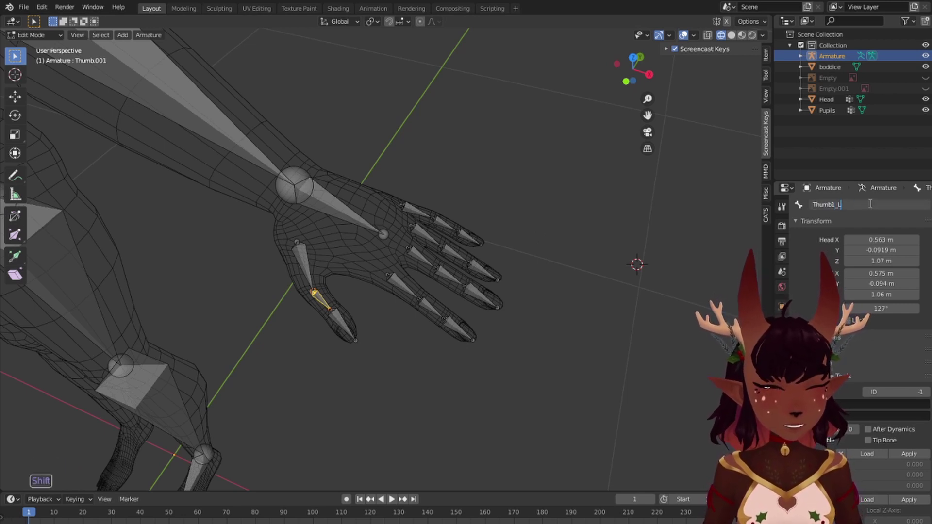
pyautogui.press('Return')
# Step: Rename the bone at the thumb's tip to Thumb2_L
pyautogui.rightClick(341, 322)
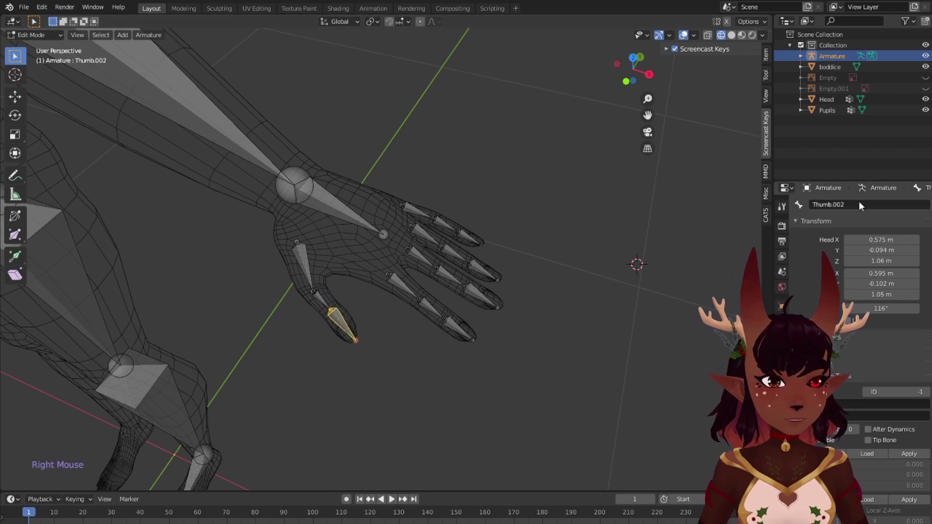
pyautogui.click(833, 204)
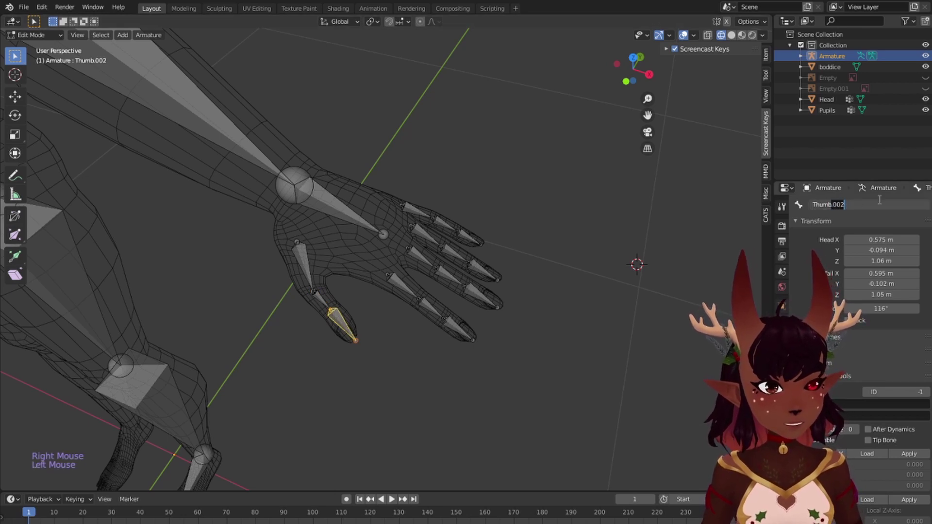
pyautogui.write('2_L')
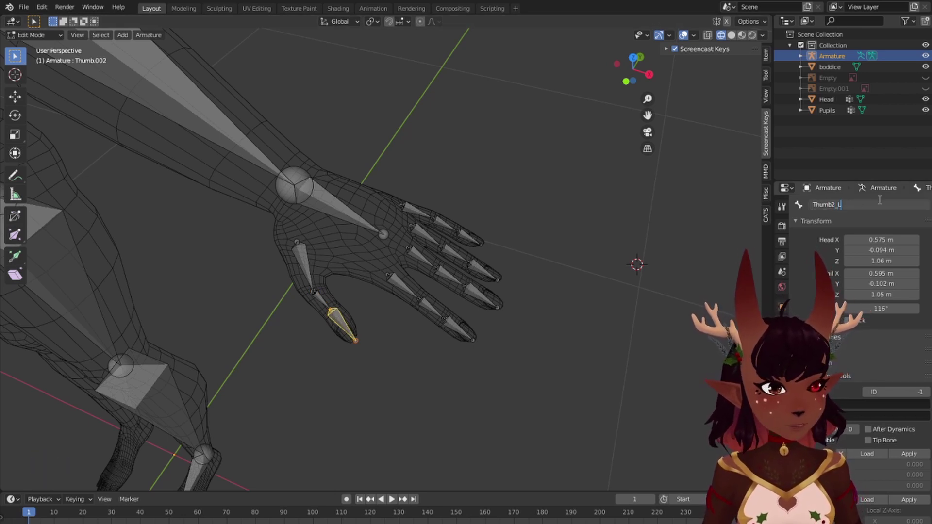
pyautogui.press('Return')
# Step: Rename the index finger's first bone, nearest the palm, to Index finger0_L
pyautogui.rightClick(402, 286)
pyautogui.rightClick(402, 286)
pyautogui.rightClick(402, 285)
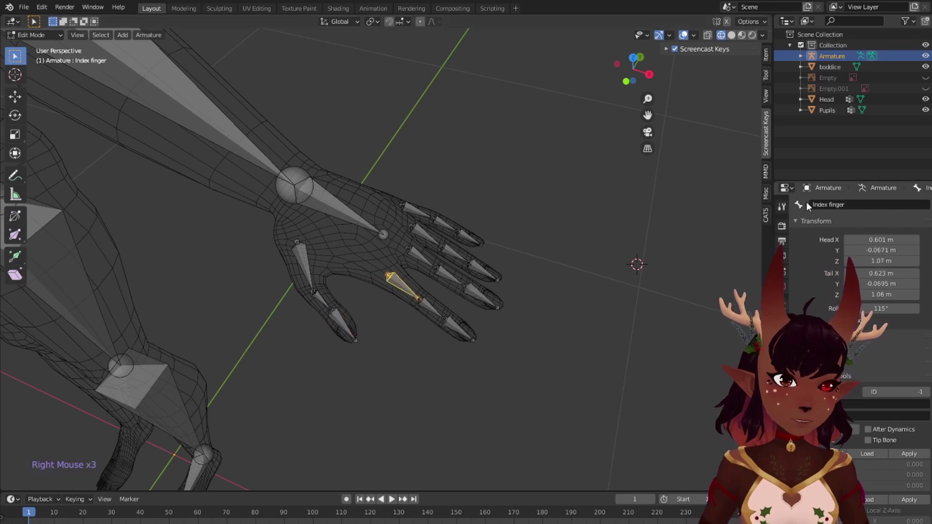
pyautogui.click(849, 205)
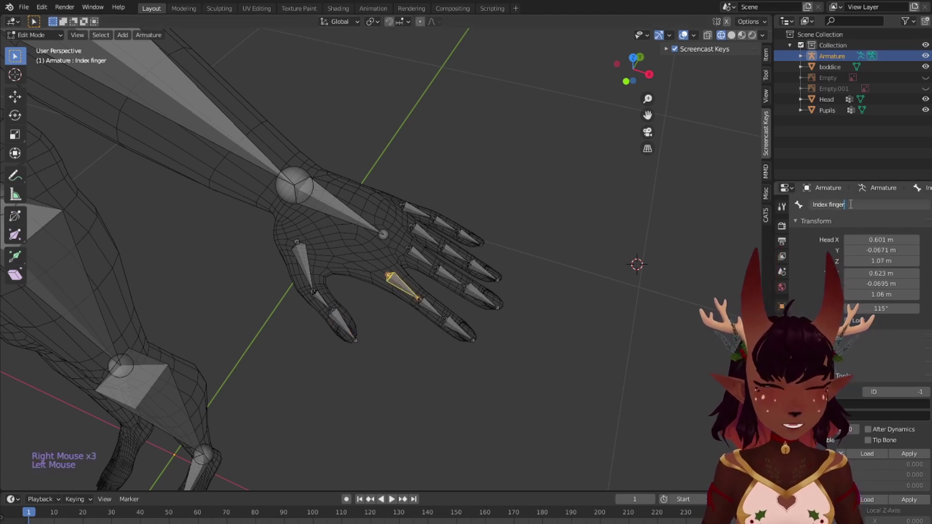
pyautogui.write('0_L')
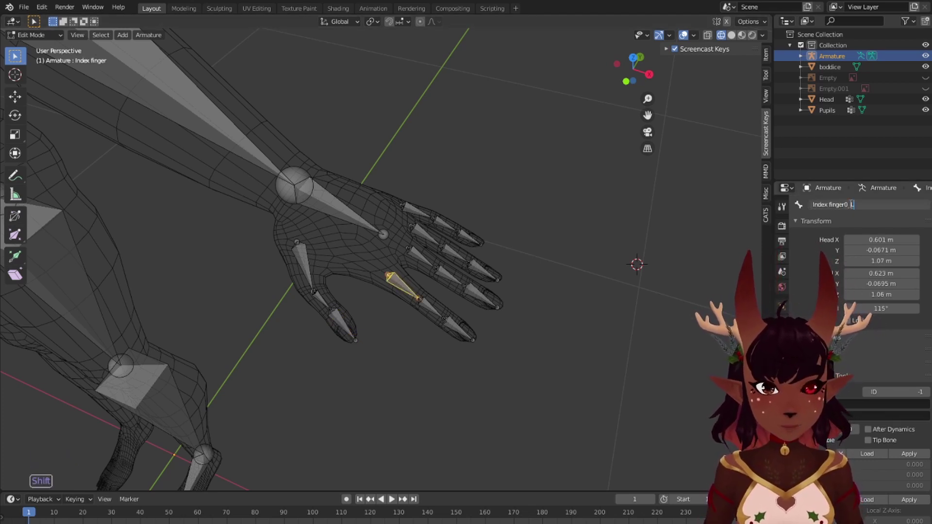
pyautogui.press('Return')
# Step: Rename the index finger's middle bone to Index finger1_L
pyautogui.rightClick(425, 309)
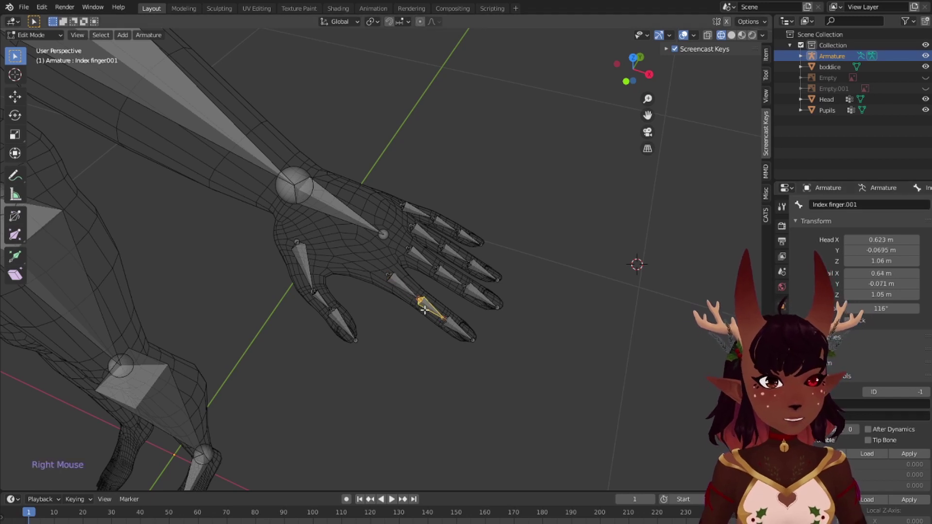
pyautogui.click(845, 204)
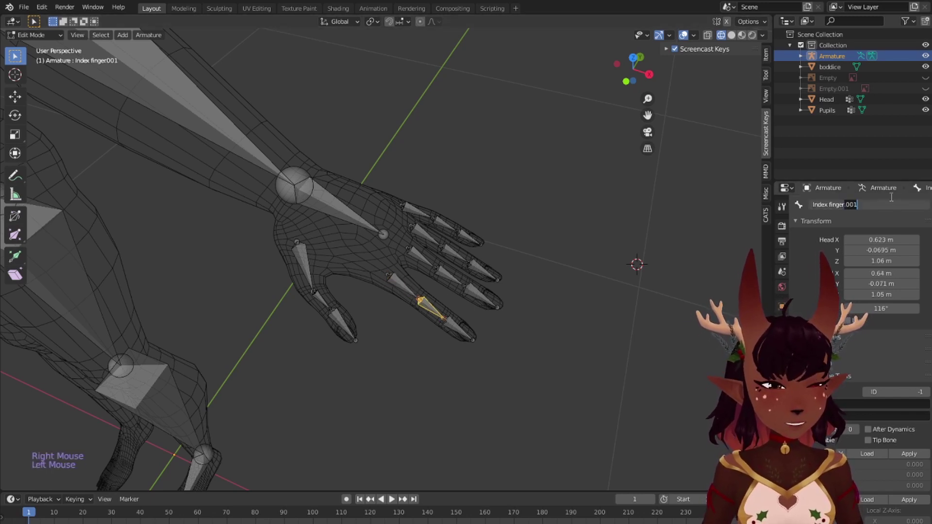
pyautogui.write('1_L')
pyautogui.press('Return')
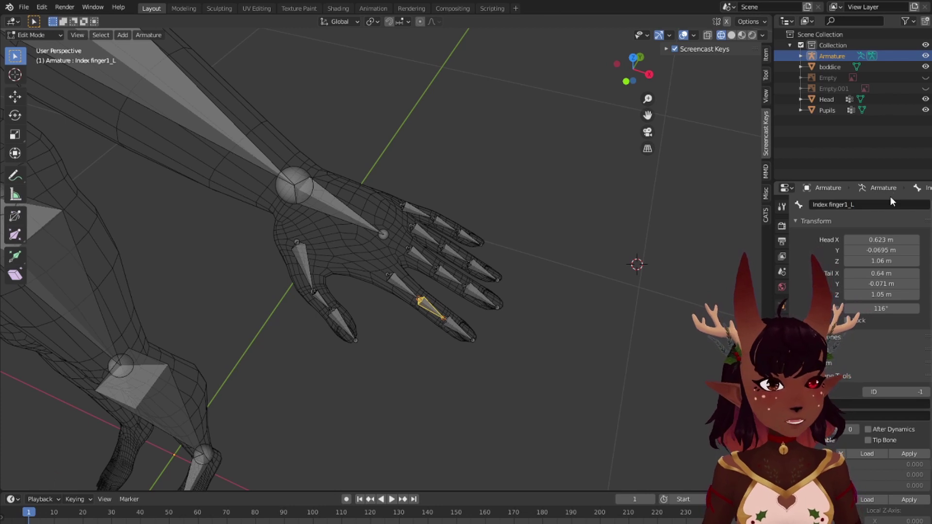
# Step: Rename the bone at the index finger's tip to Index finger2_L
pyautogui.rightClick(458, 329)
pyautogui.click(846, 205)
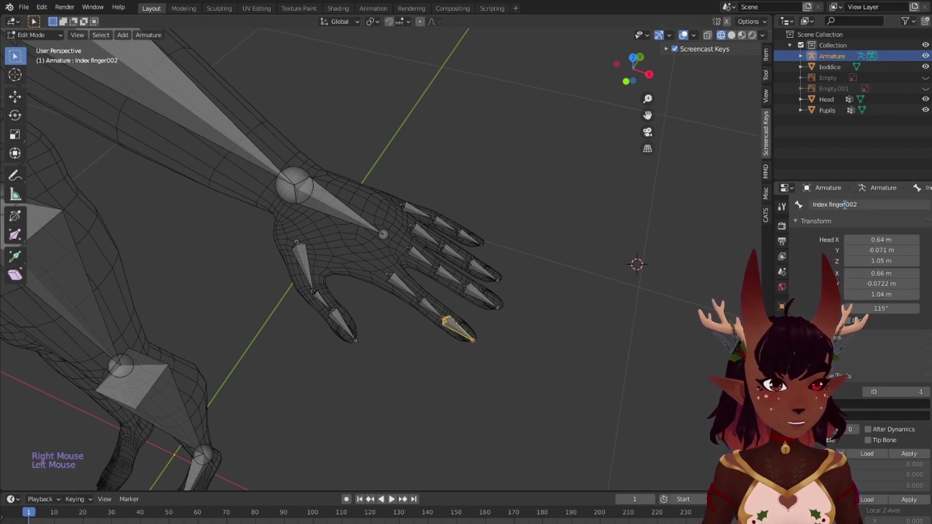
pyautogui.moveTo(845, 205); pyautogui.dragTo(886, 202)
pyautogui.write('2')
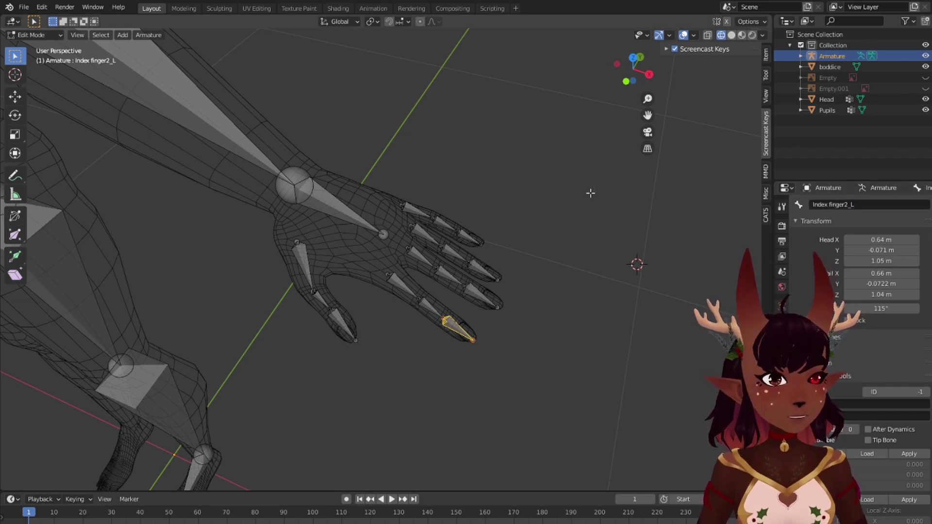
# Step: Remove the stray # from the name of the middle finger's tip bone so it reads Middle finger2_L
pyautogui.click(480, 296)
pyautogui.write('#')
pyautogui.press('Return')
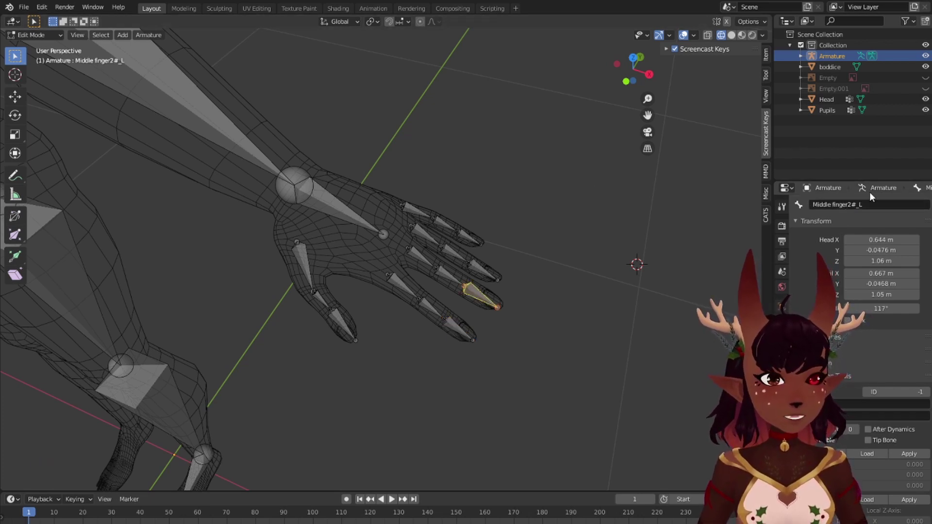
pyautogui.click(859, 205)
pyautogui.click(857, 205)
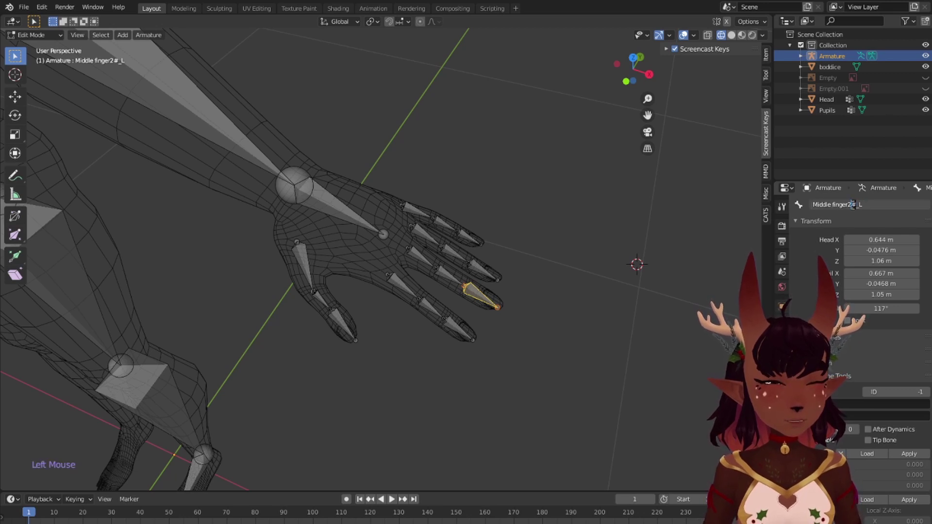
# Step: Check the names of the index, middle and ring finger bones for the numbering and _L suffix
pyautogui.rightClick(430, 313)
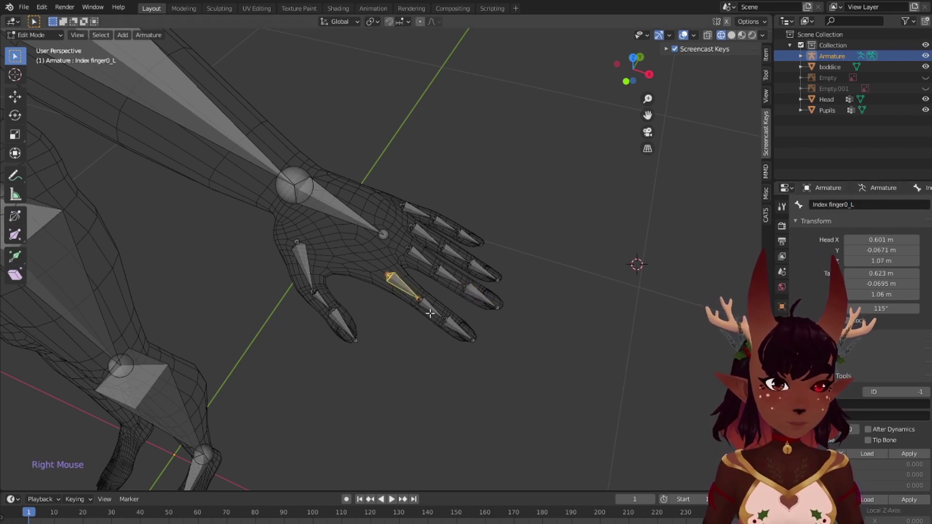
pyautogui.rightClick(439, 318)
pyautogui.rightClick(426, 270)
pyautogui.rightClick(421, 260)
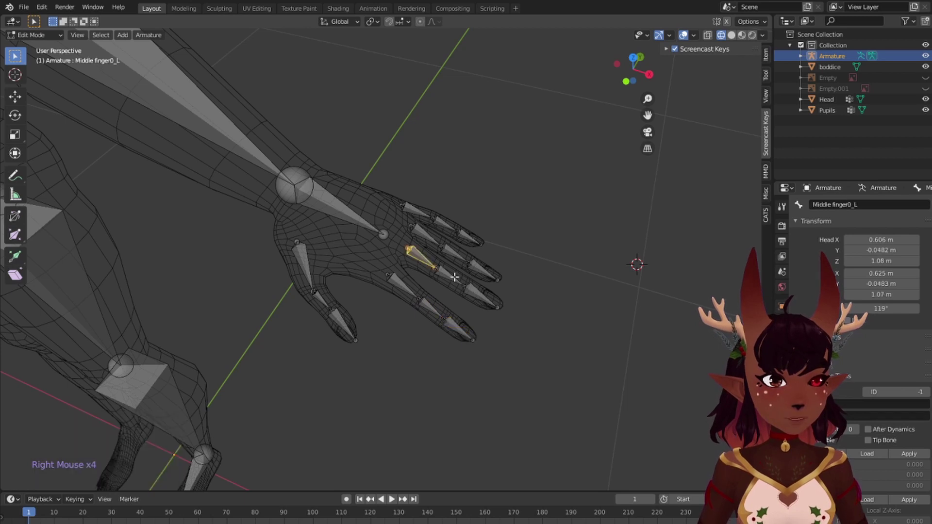
pyautogui.rightClick(454, 277)
pyautogui.rightClick(478, 289)
pyautogui.rightClick(304, 271)
pyautogui.rightClick(479, 269)
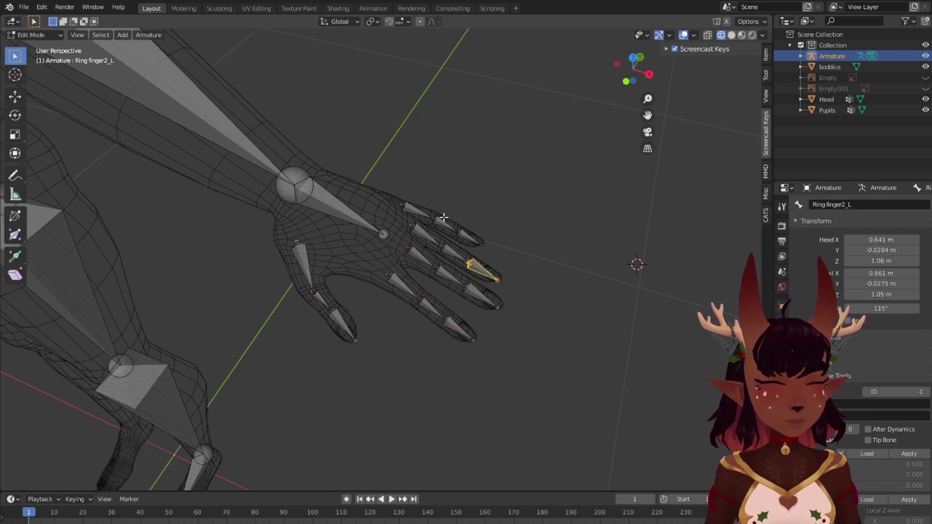
# Step: Rename the little finger's first bone, nearest the palm, to Little finger0_L
pyautogui.rightClick(420, 213)
pyautogui.click(848, 204)
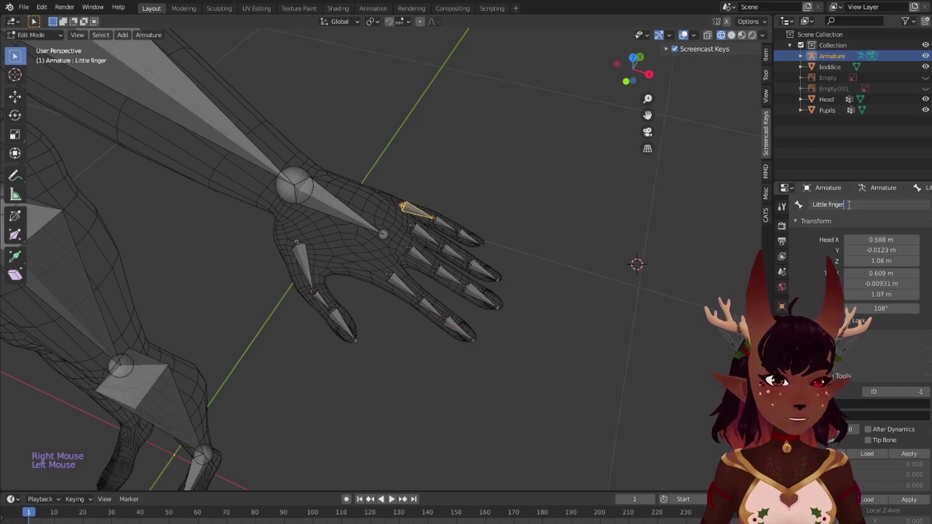
pyautogui.write('0_L')
pyautogui.press('Return')
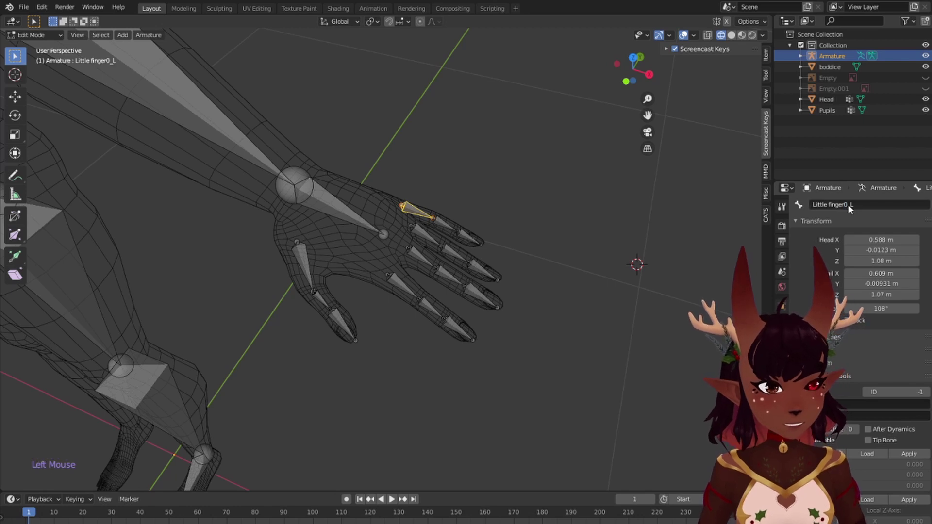
# Step: Check the names of the little, ring, middle and index finger and thumb bones for correct numbering and the _L suffix
pyautogui.rightClick(467, 237)
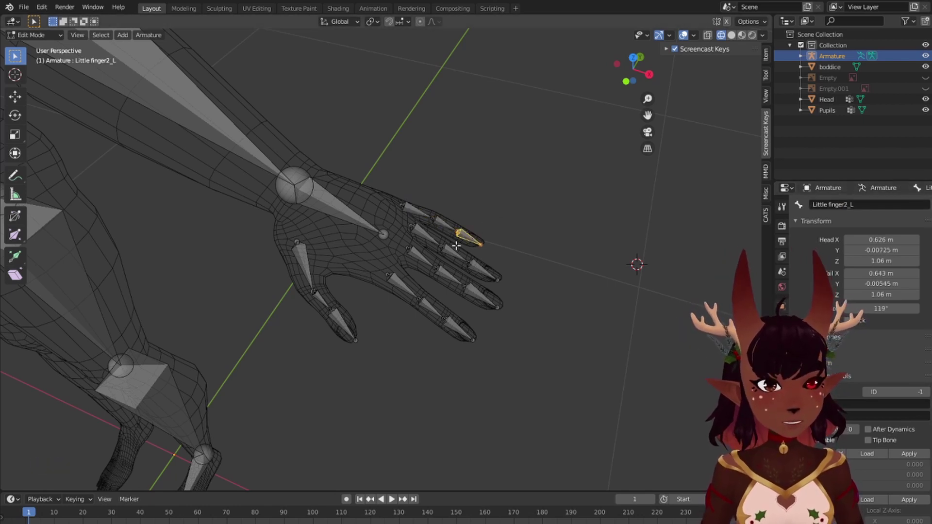
pyautogui.rightClick(419, 214)
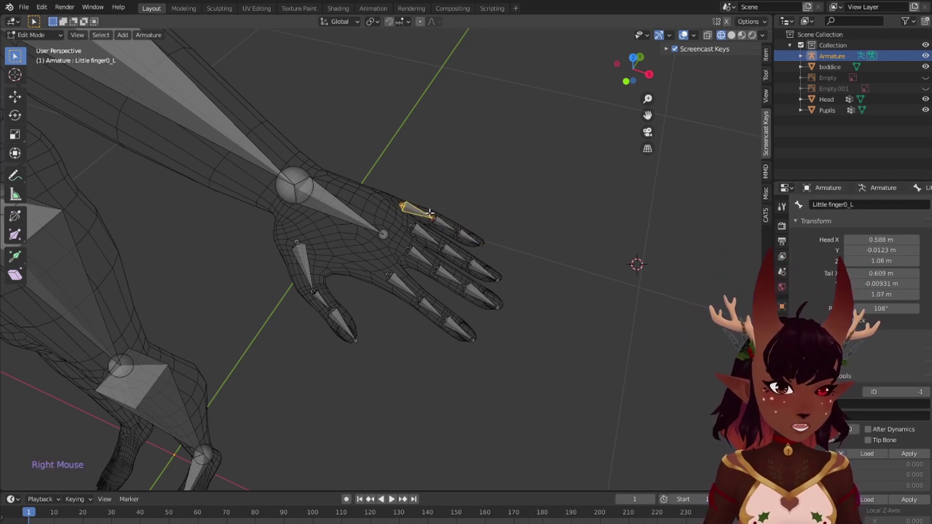
pyautogui.rightClick(445, 224)
pyautogui.rightClick(470, 239)
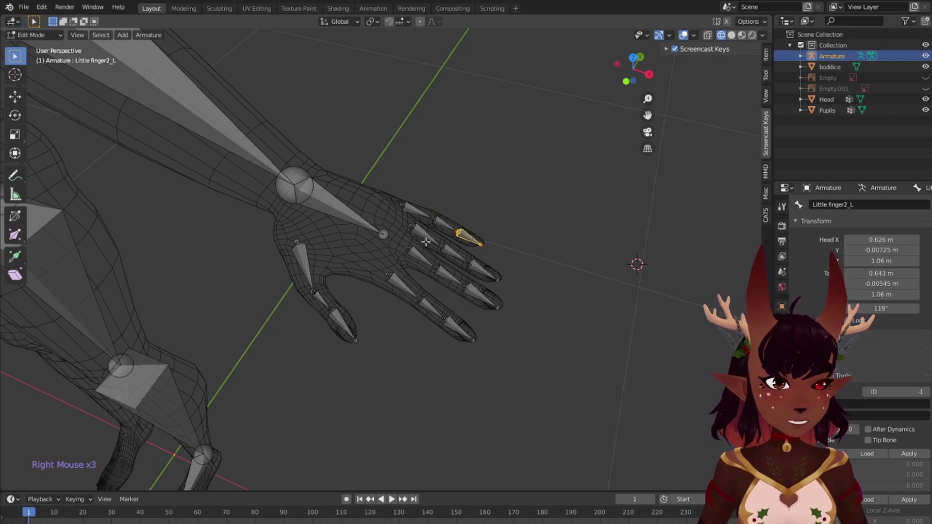
pyautogui.rightClick(425, 241)
pyautogui.rightClick(468, 258)
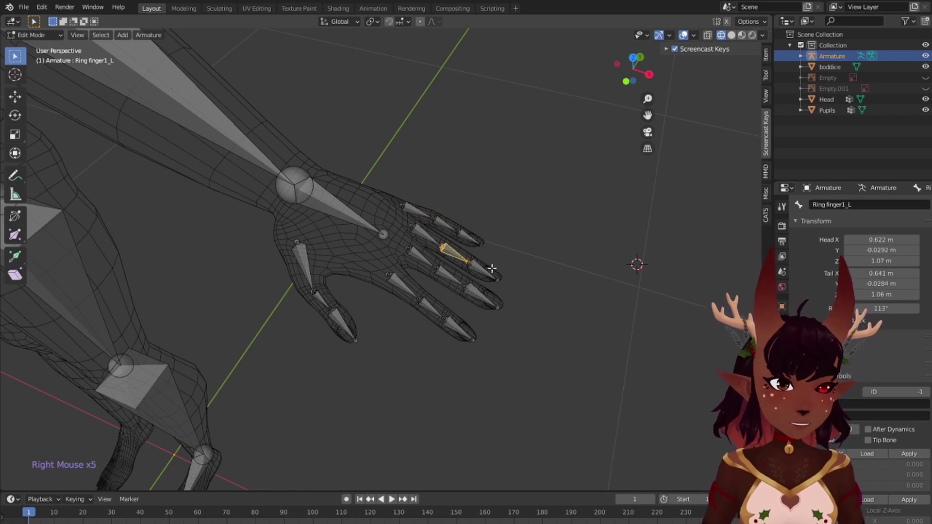
pyautogui.rightClick(492, 270)
pyautogui.rightClick(420, 261)
pyautogui.rightClick(453, 276)
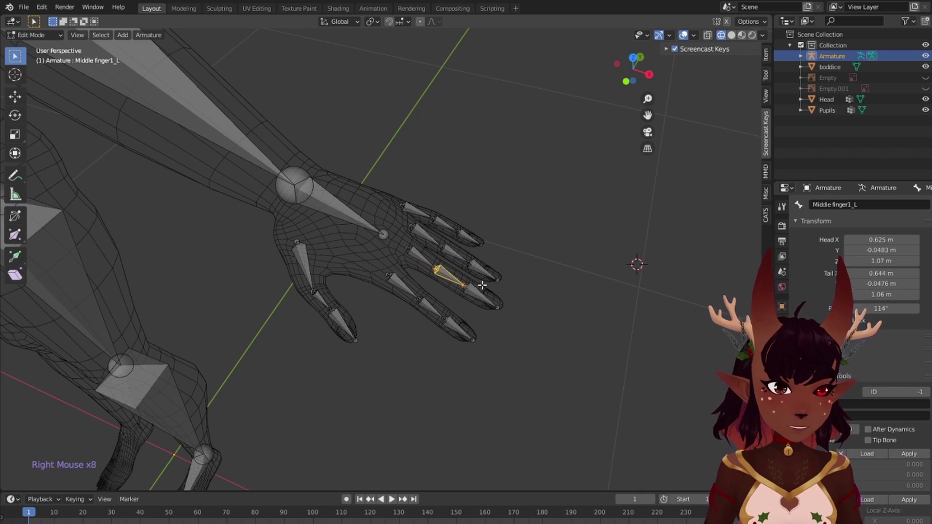
pyautogui.rightClick(471, 293)
pyautogui.rightClick(401, 289)
pyautogui.rightClick(439, 313)
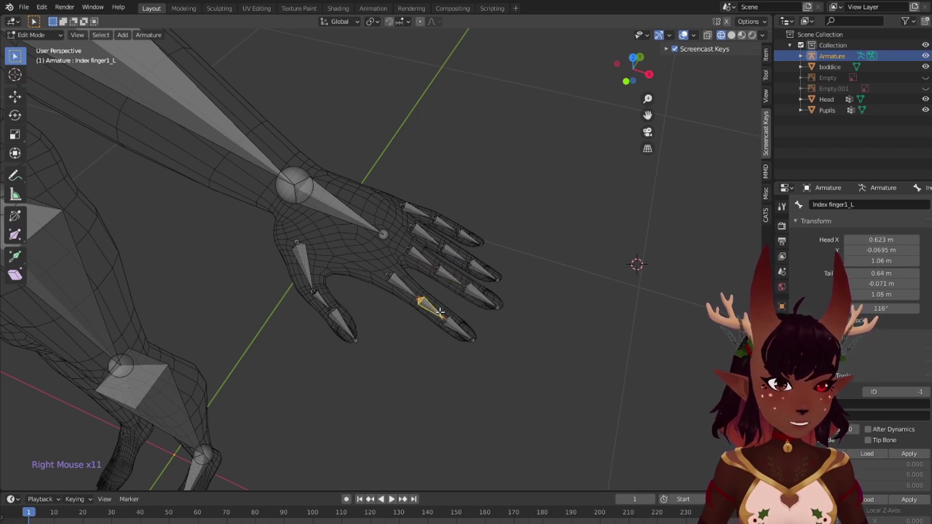
pyautogui.rightClick(456, 330)
pyautogui.rightClick(307, 274)
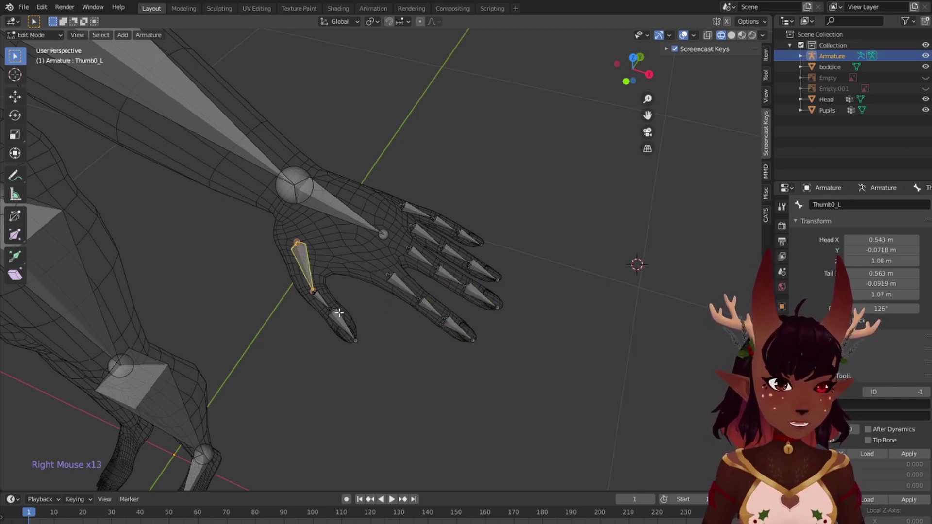
pyautogui.rightClick(318, 301)
pyautogui.rightClick(350, 318)
# Step: Parent the first bones of the four left fingers and the thumb to the Left wrist bone with Keep Offset, and clear the selection
pyautogui.scroll(-6, 377, 281)
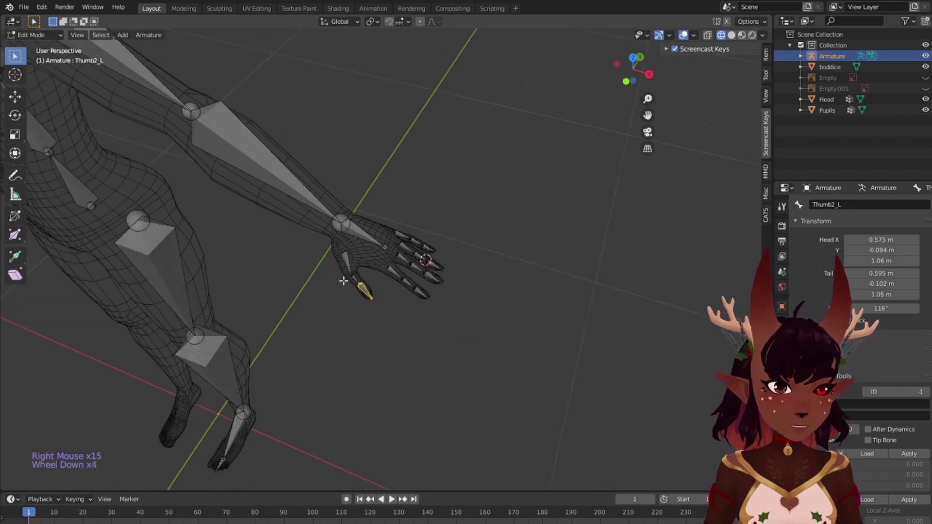
pyautogui.moveTo(465, 256); pyautogui.dragTo(397, 277, button='middle')
pyautogui.scroll(-4, 353, 212)
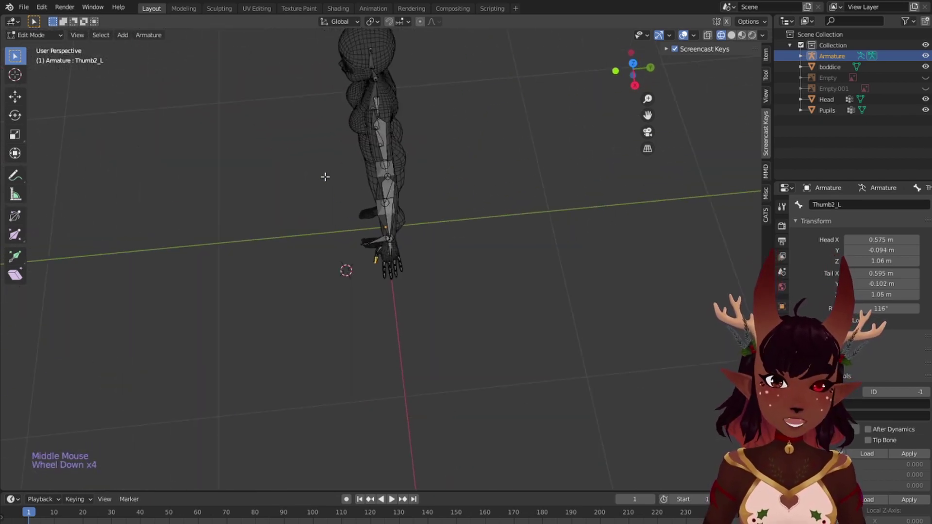
pyautogui.scroll(10, 495, 264)
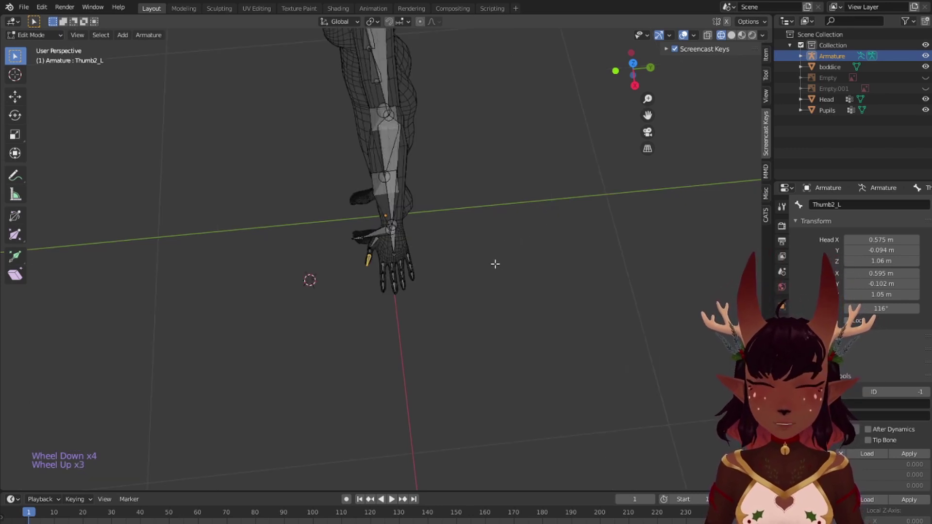
pyautogui.moveTo(462, 268); pyautogui.dragTo(420, 286, button='middle')
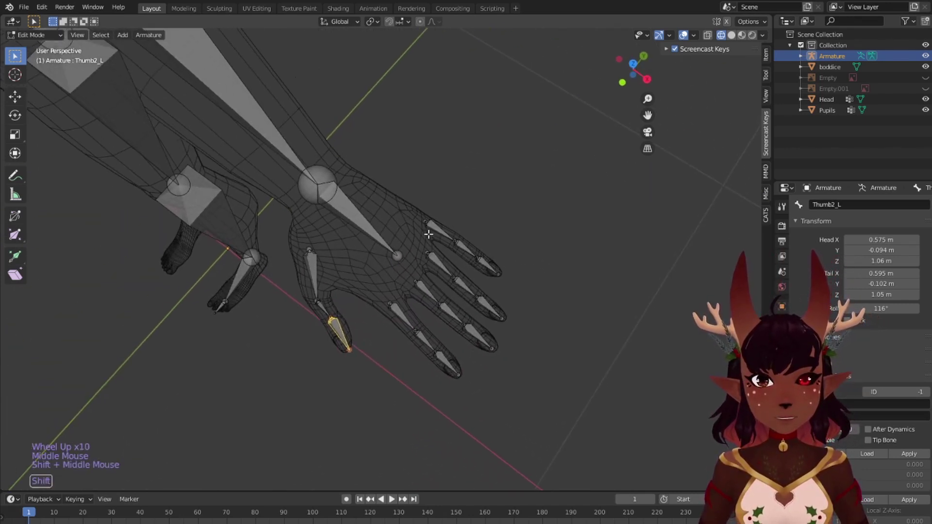
pyautogui.scroll(2, 421, 286)
pyautogui.rightClick(403, 342)
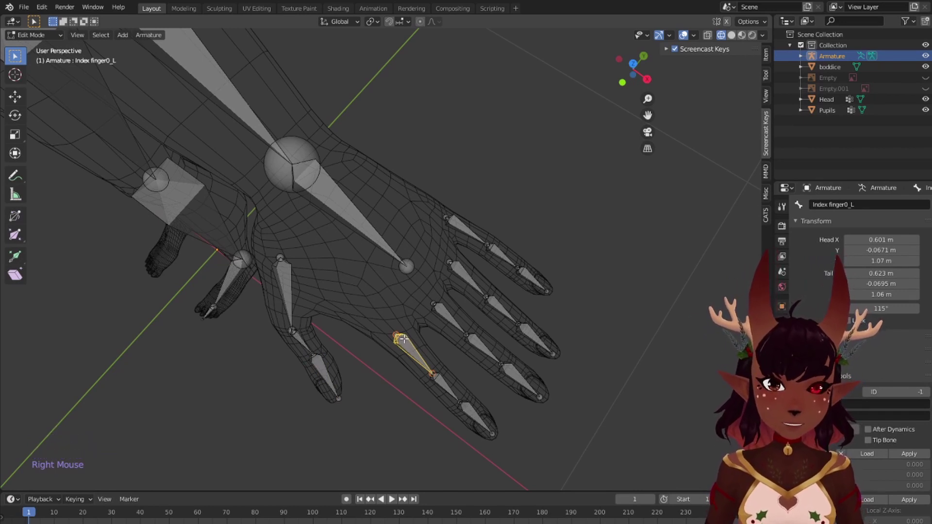
pyautogui.keyDown('shift'); pyautogui.rightClick(446, 310); pyautogui.keyUp('shift')
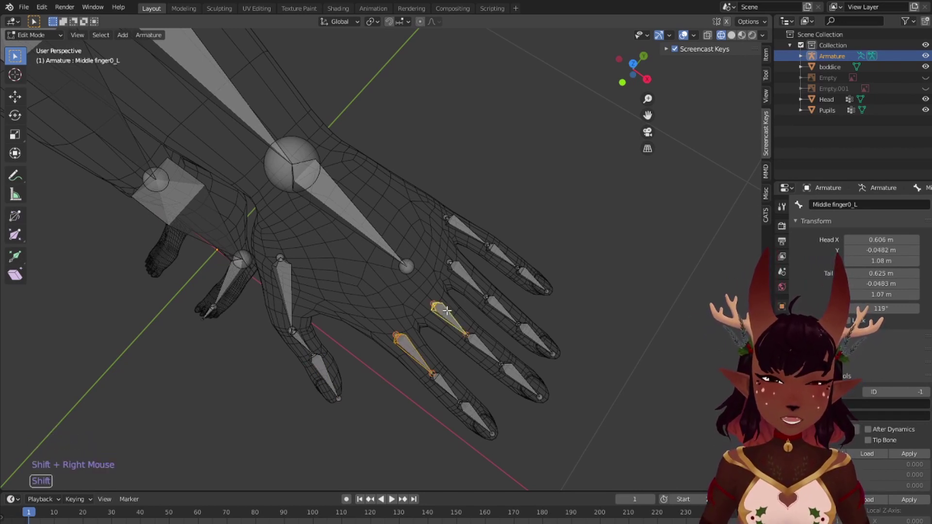
pyautogui.keyDown('shift'); pyautogui.rightClick(464, 273); pyautogui.keyUp('shift')
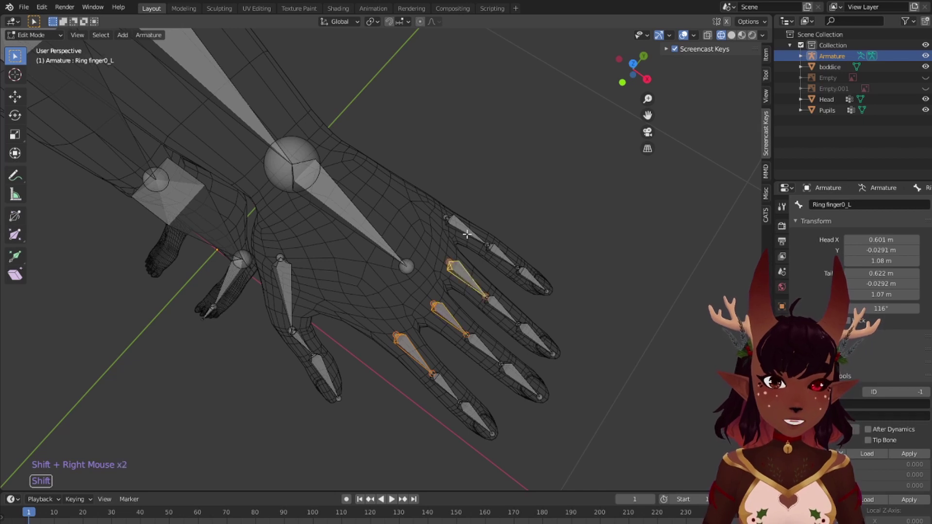
pyautogui.keyDown('shift'); pyautogui.rightClick(461, 228); pyautogui.keyUp('shift')
pyautogui.keyDown('shift'); pyautogui.rightClick(292, 265); pyautogui.keyUp('shift')
pyautogui.keyDown('shift'); pyautogui.rightClick(352, 211); pyautogui.keyUp('shift')
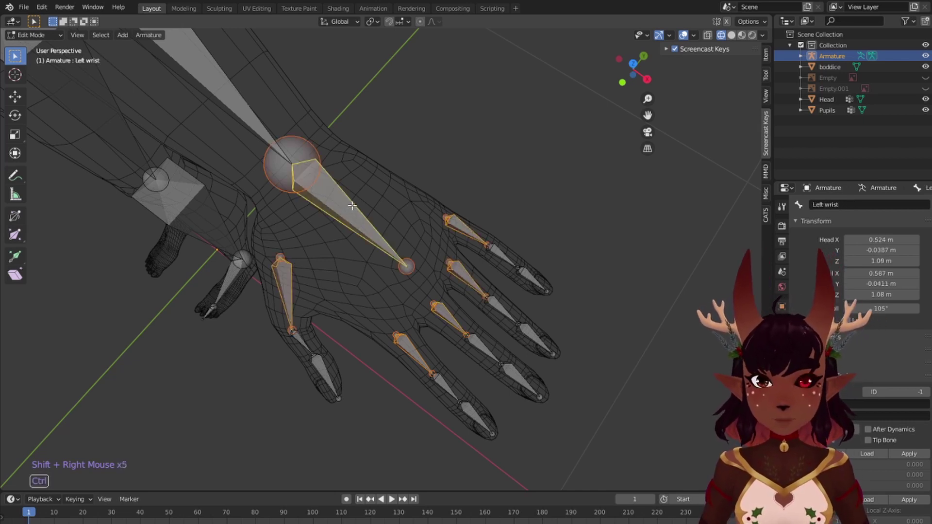
pyautogui.hotkey('ctrl', 'p')
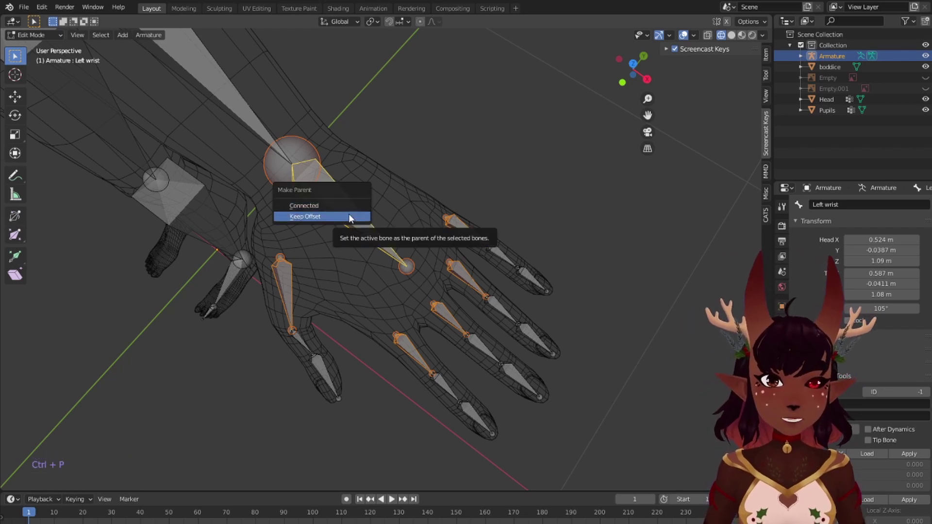
pyautogui.click(349, 216)
pyautogui.scroll(-2, 406, 262)
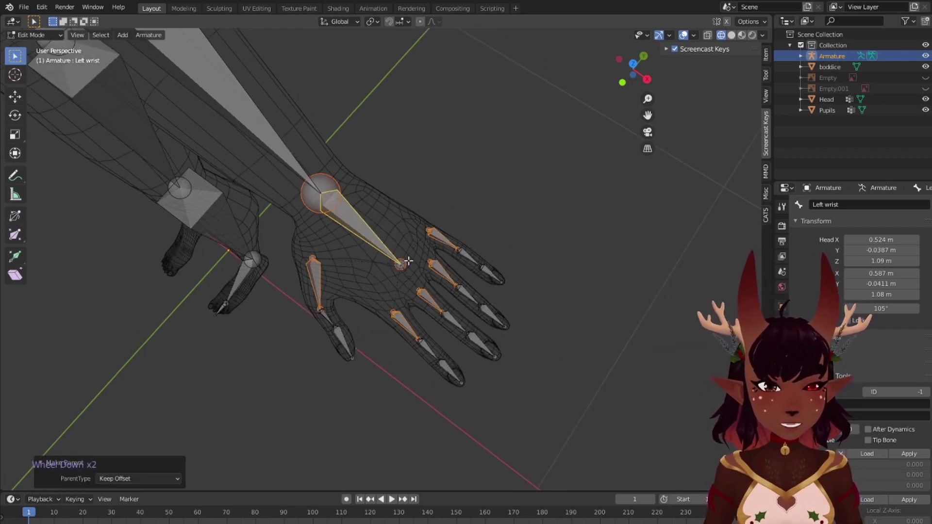
pyautogui.press('a')
pyautogui.press('a')
pyautogui.press('a')
# Step: Parent the Left shoulder bone to the Chest bone with Keep Offset
pyautogui.scroll(-7, 398, 247)
pyautogui.scroll(1, 379, 234)
pyautogui.moveTo(378, 235); pyautogui.dragTo(466, 215, button='middle')
pyautogui.scroll(-4, 321, 196)
pyautogui.scroll(7, 362, 133)
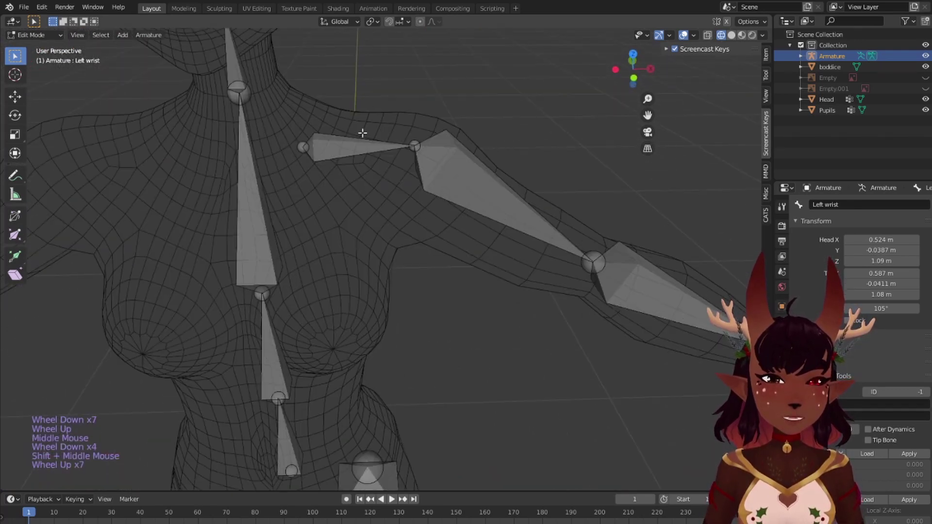
pyautogui.rightClick(322, 149)
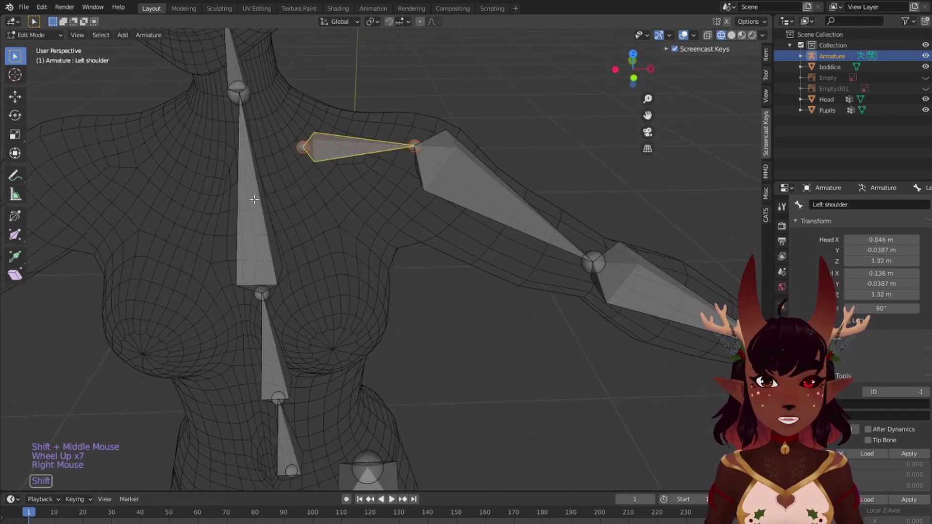
pyautogui.press('shift')
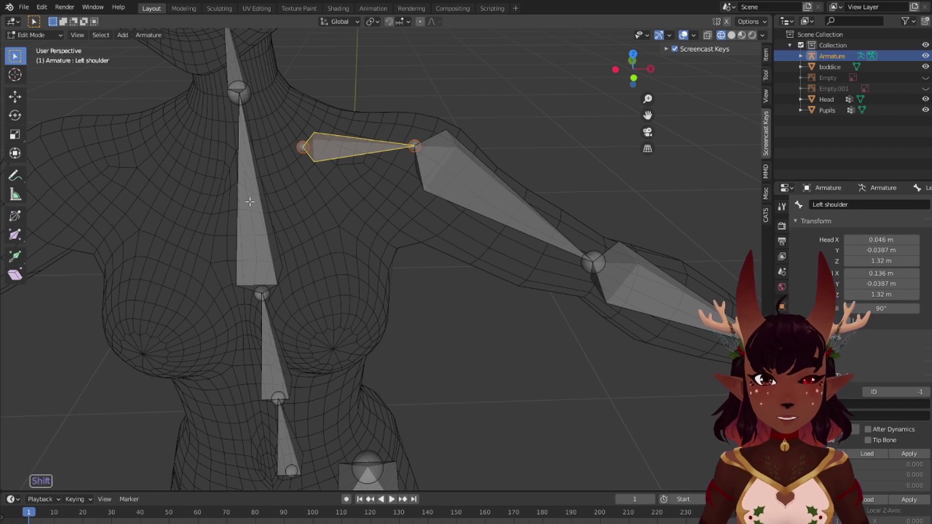
pyautogui.keyDown('shift'); pyautogui.rightClick(249, 202); pyautogui.keyUp('shift')
pyautogui.hotkey('ctrl', 'p')
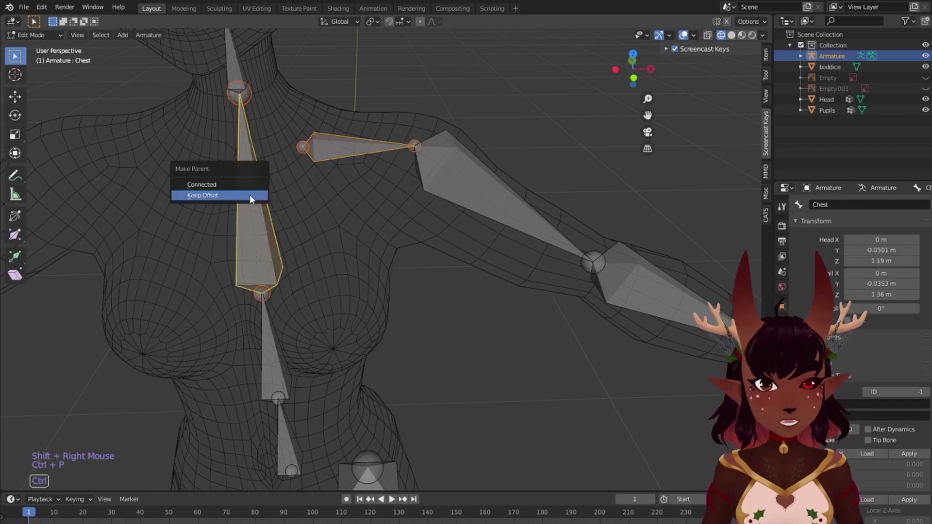
pyautogui.click(252, 198)
# Step: Parent the left upper leg bone to the Hips bone with Keep Offset, and clear the selection
pyautogui.scroll(2, 426, 329)
pyautogui.keyDown('shift'); pyautogui.moveTo(427, 329); pyautogui.dragTo(403, 213, button='middle'); pyautogui.keyUp('shift')
pyautogui.scroll(1, 403, 214)
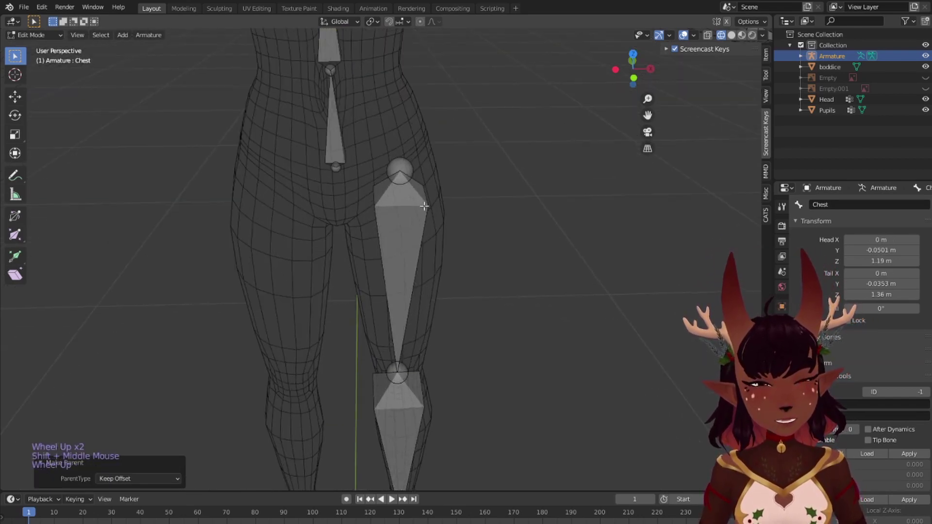
pyautogui.rightClick(399, 211)
pyautogui.keyDown('shift'); pyautogui.rightClick(337, 148); pyautogui.keyUp('shift')
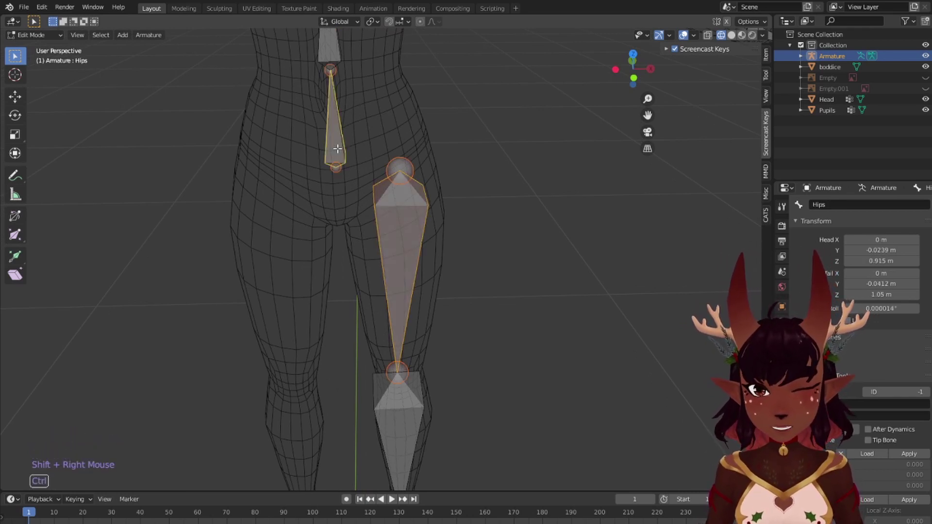
pyautogui.hotkey('ctrl', 'p')
pyautogui.click(337, 148)
pyautogui.press('a')
pyautogui.press('a')
pyautogui.press('a')
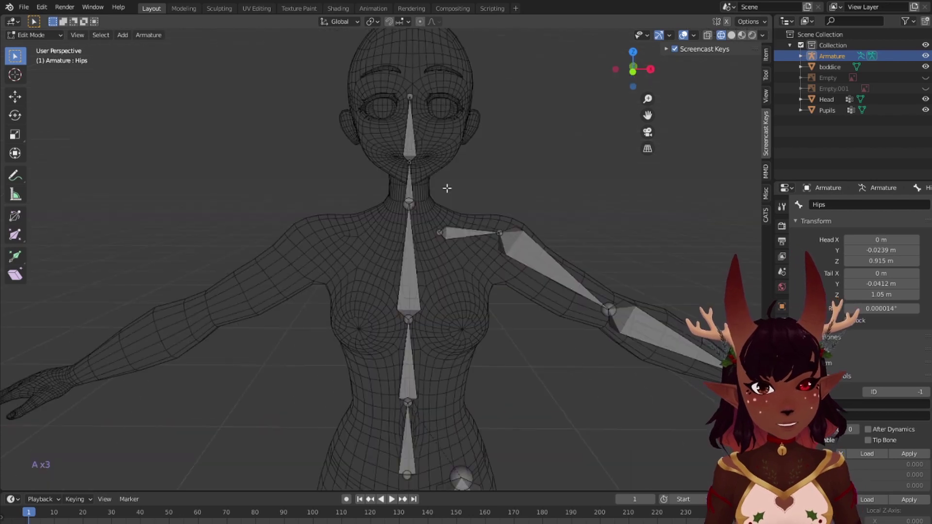
# Step: Save the project file
pyautogui.scroll(-5, 447, 188)
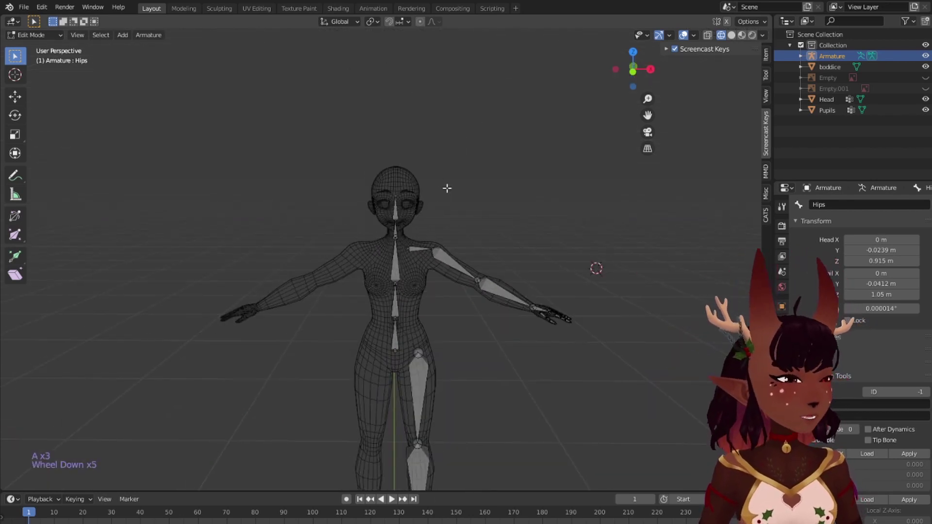
pyautogui.scroll(-3, 439, 192)
pyautogui.scroll(1, 432, 196)
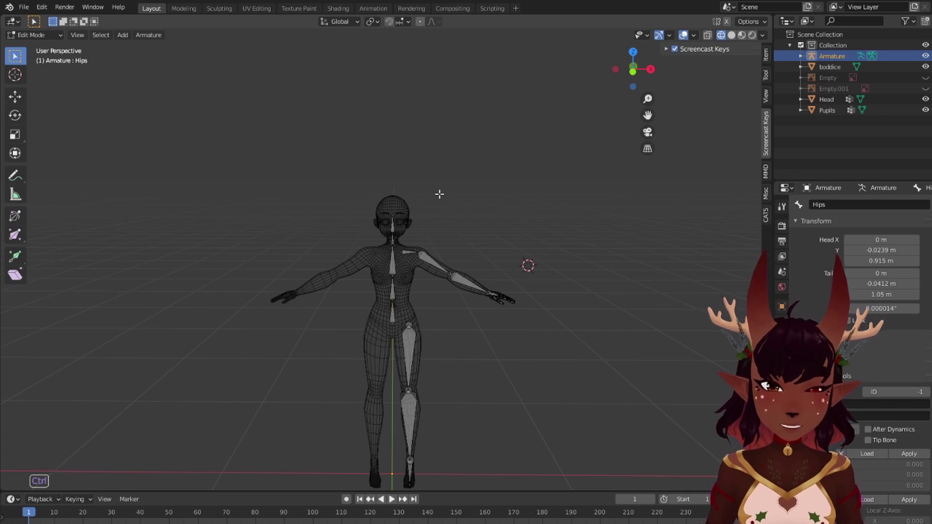
# Step: In the side view, extrude a bone about 8 cm forward along Y from the Head bone's tip and select it
pyautogui.scroll(4, 432, 226)
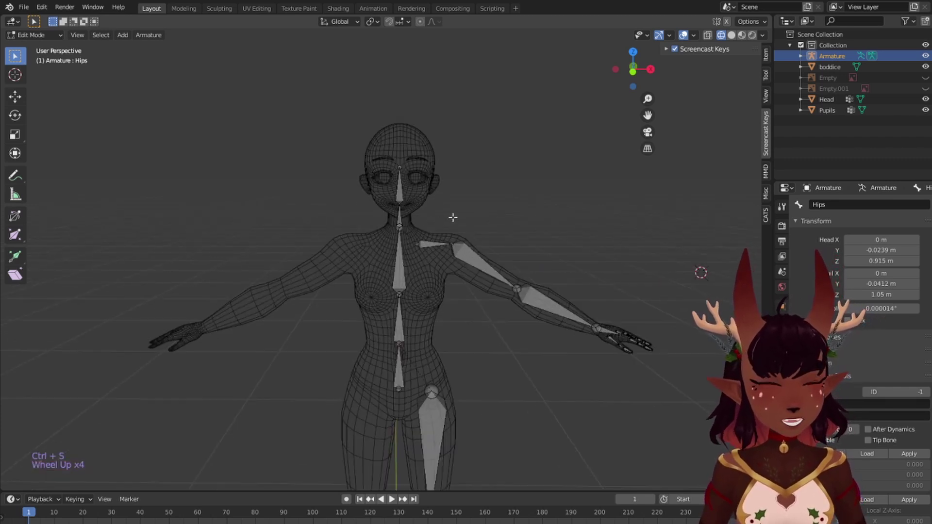
pyautogui.scroll(-1, 453, 217)
pyautogui.press('KP_1')
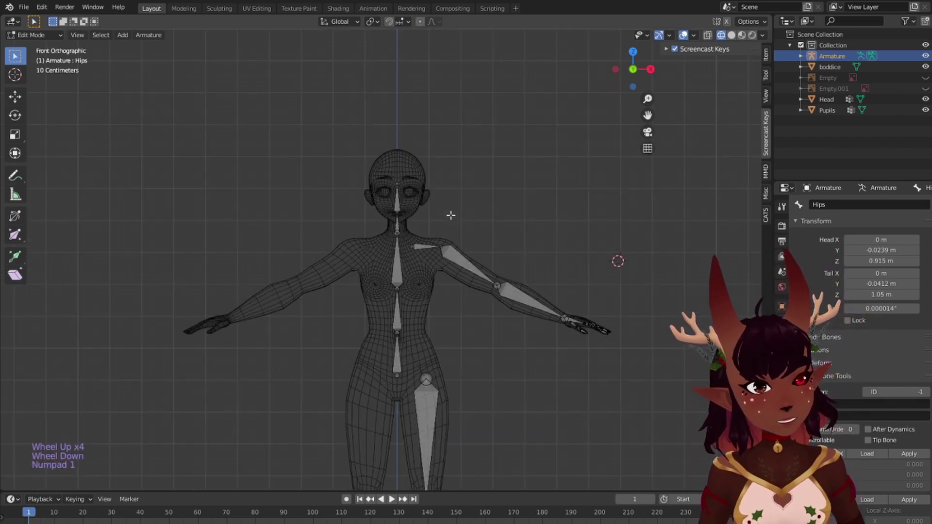
pyautogui.press('KP_3')
pyautogui.scroll(7, 431, 202)
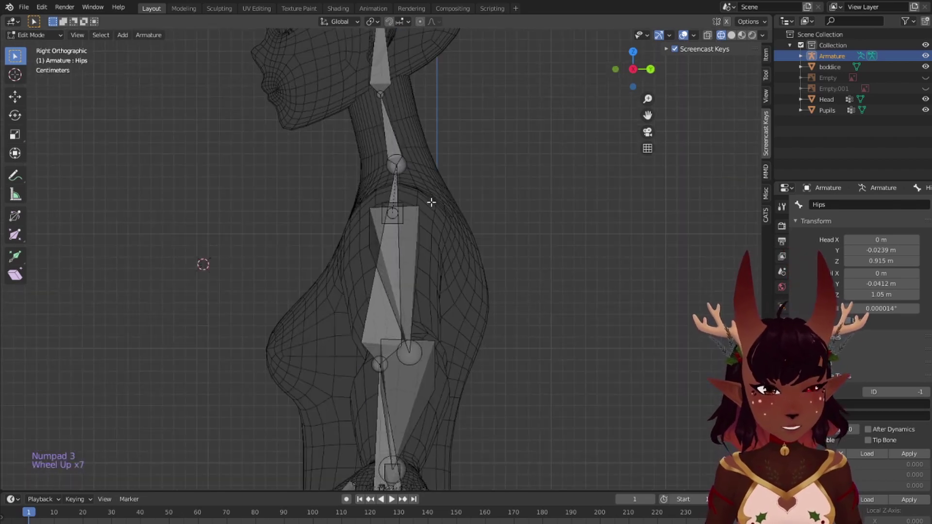
pyautogui.moveTo(432, 202)
pyautogui.keyDown('shift'); pyautogui.mouseDown(button='middle')
pyautogui.moveTo(431, 235)
pyautogui.moveTo(427, 214)
pyautogui.mouseUp(button='middle'); pyautogui.keyUp('shift')
pyautogui.scroll(3, 422, 198)
pyautogui.rightClick(426, 188)
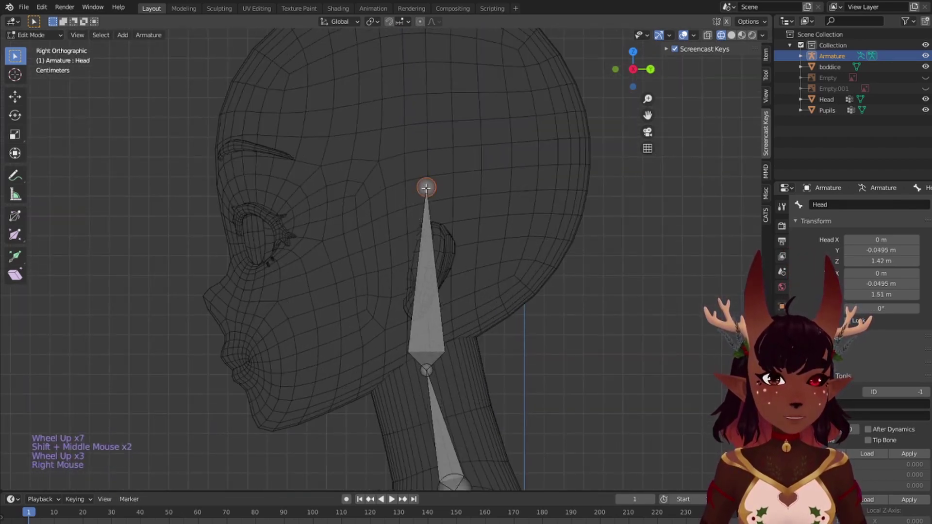
pyautogui.press('e')
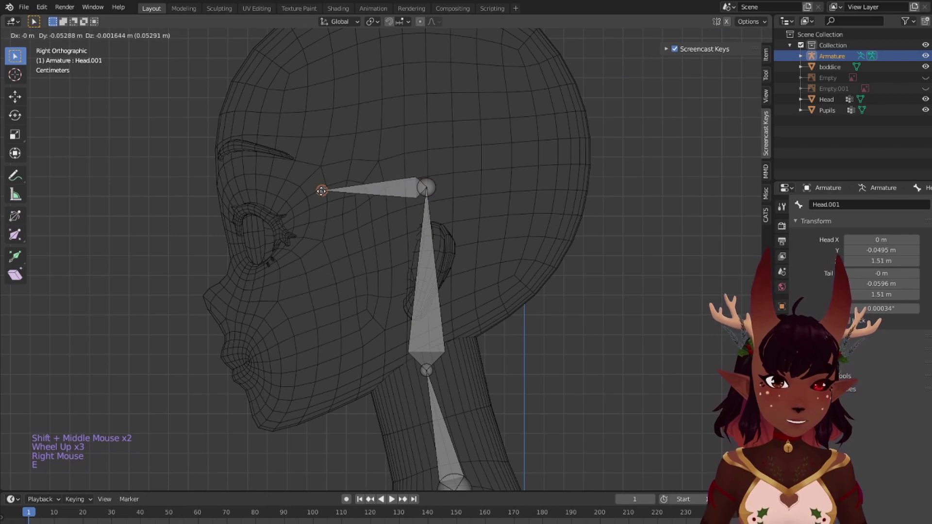
pyautogui.press('x')
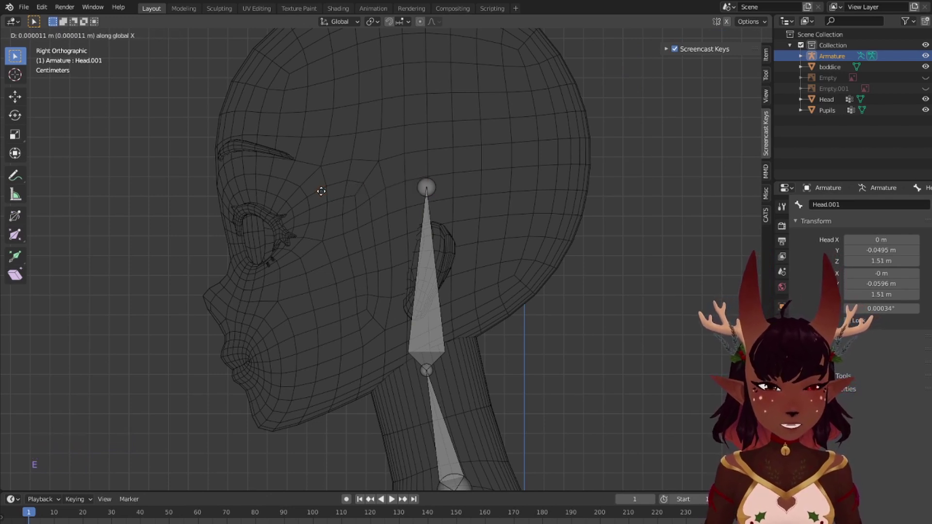
pyautogui.press('y')
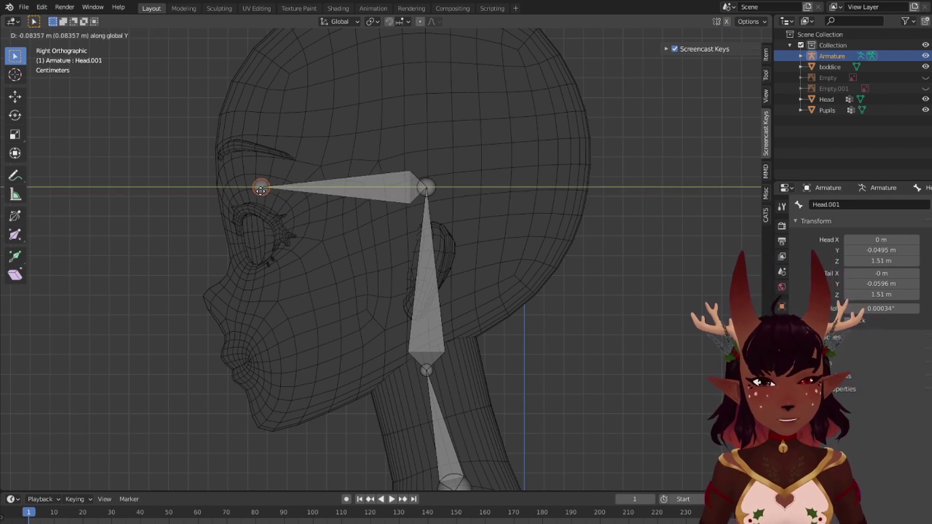
pyautogui.click(266, 240)
pyautogui.rightClick(387, 184)
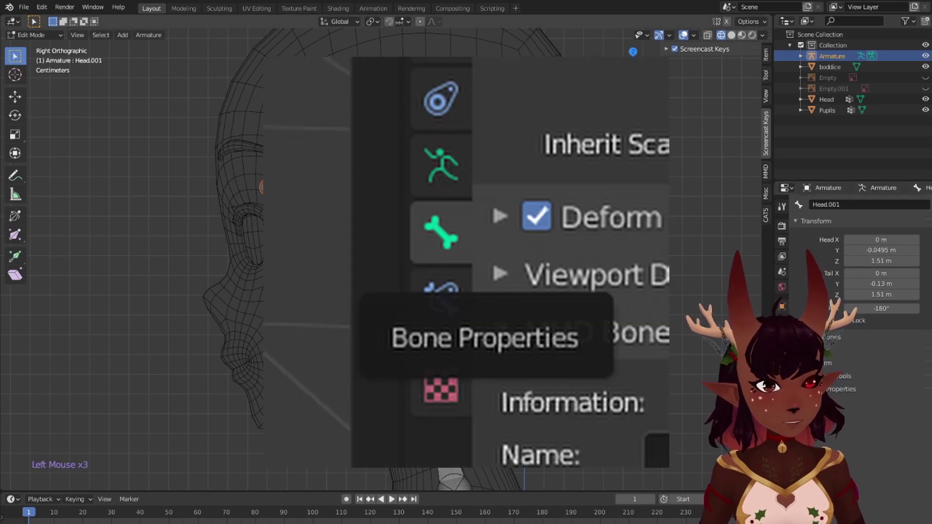
pyautogui.rightClick(387, 184)
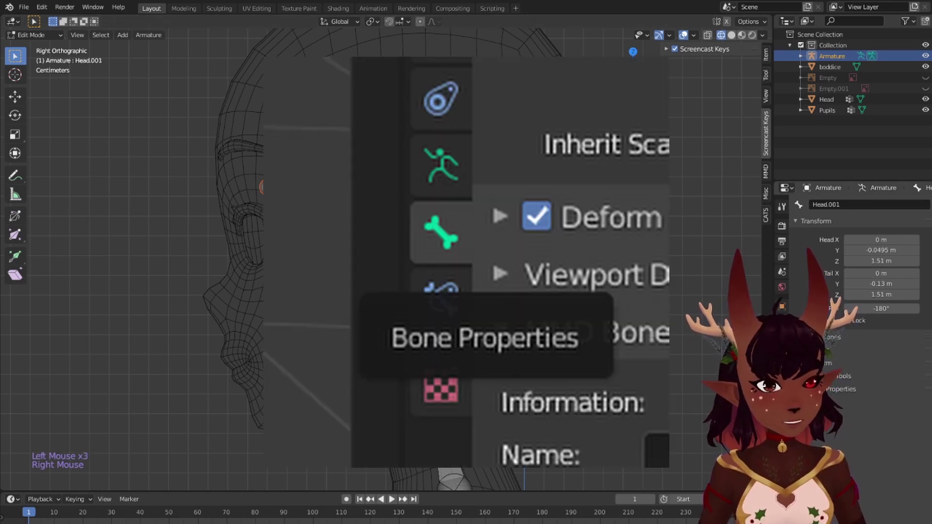
# Step: Disconnect the new forward-pointing bone from the Head bone while keeping Head as its parent
pyautogui.click(818, 350)
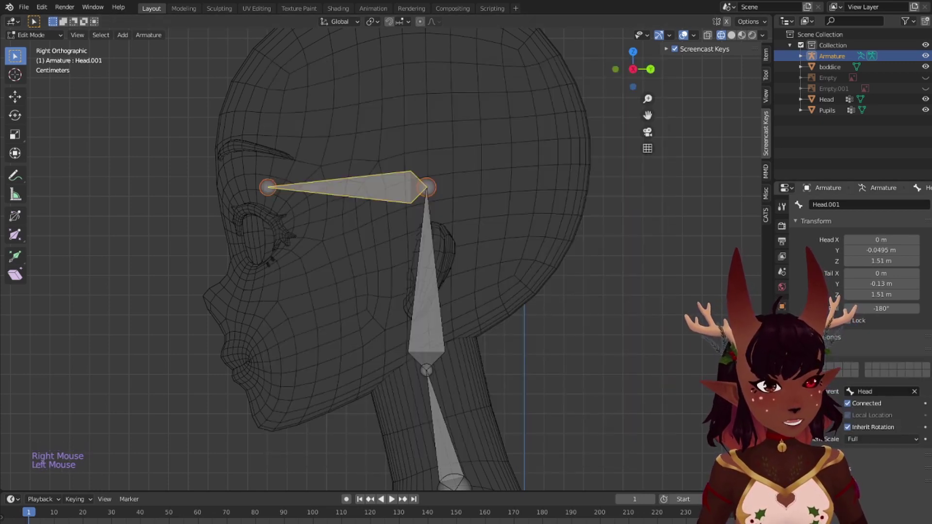
pyautogui.click(848, 404)
pyautogui.rightClick(369, 197)
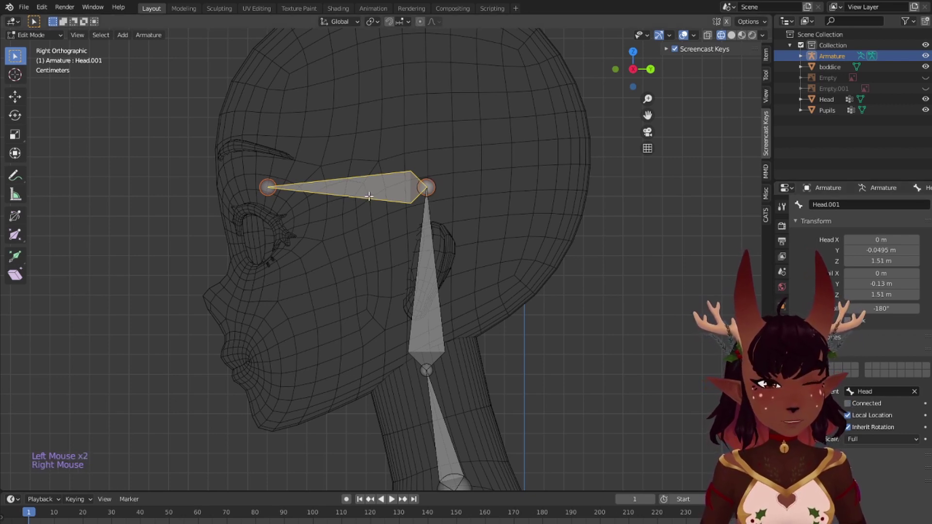
pyautogui.press('g')
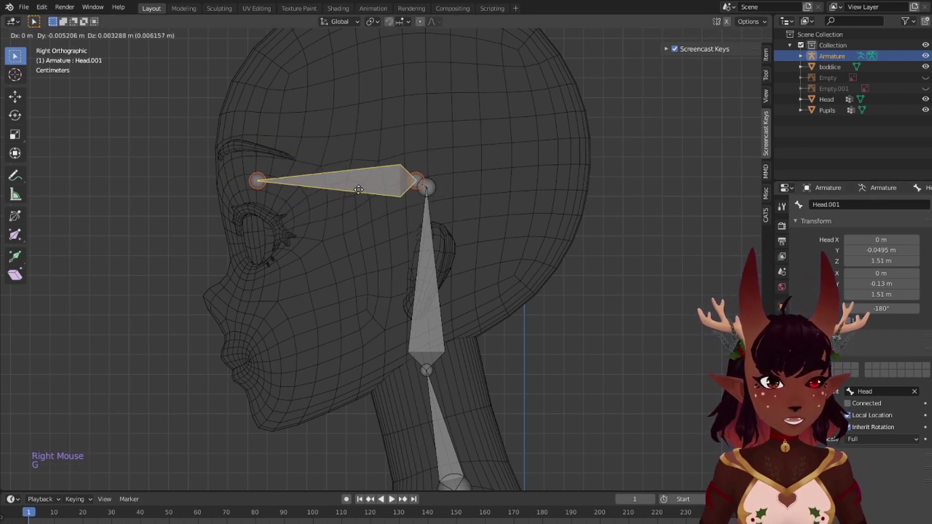
pyautogui.rightClick(358, 190)
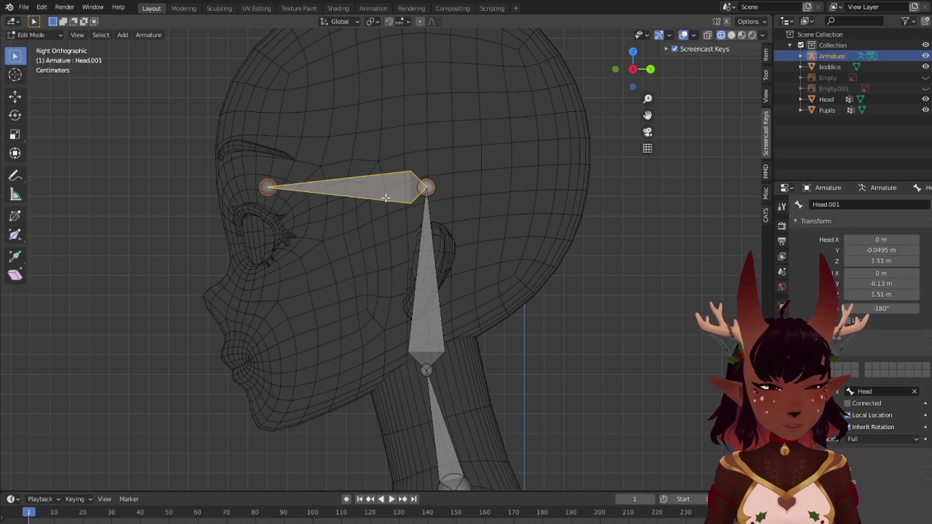
# Step: In the front view, move the bone about 3.7 cm along X and 2.5 cm down onto the left eye, and rename it Left eye
pyautogui.press('KP_1')
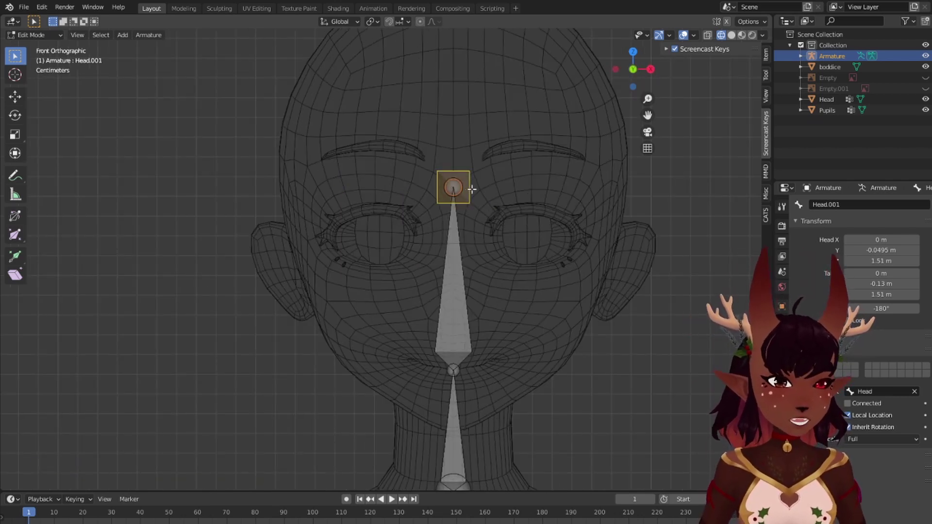
pyautogui.press('g')
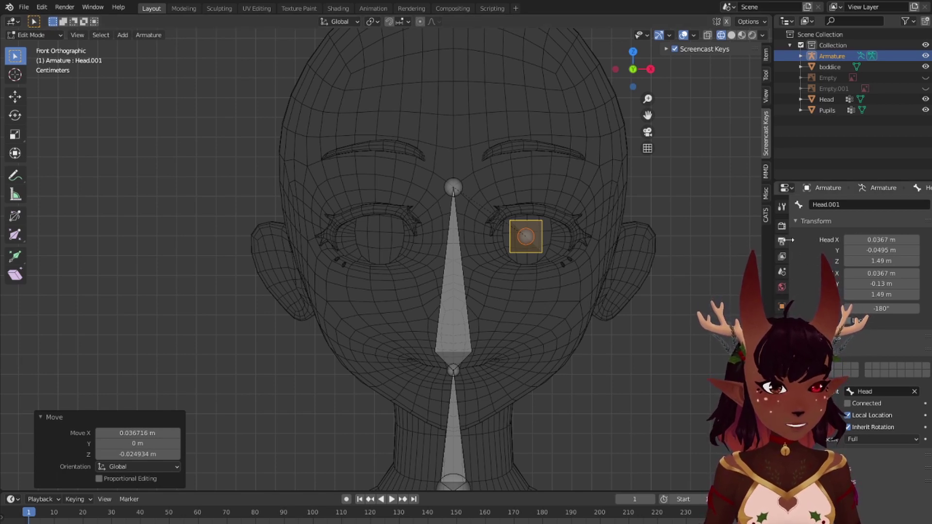
pyautogui.click(825, 205)
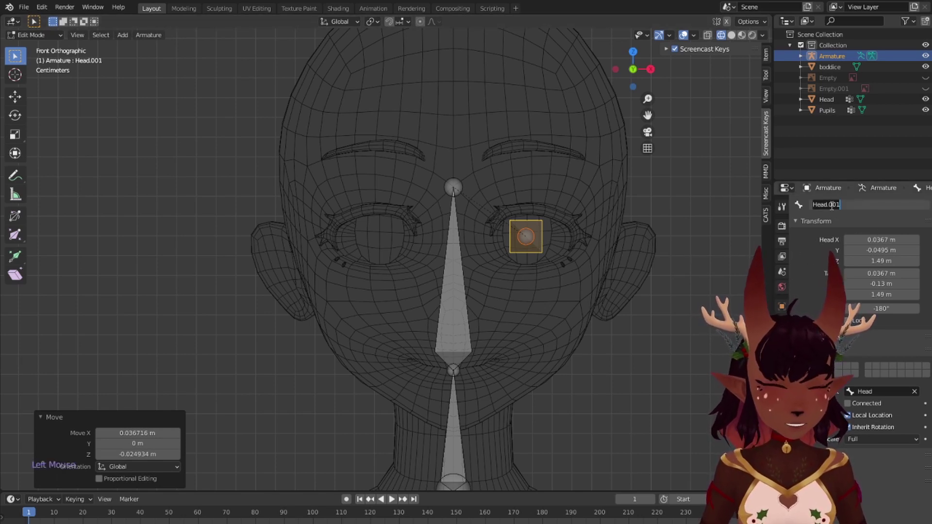
pyautogui.write('Left')
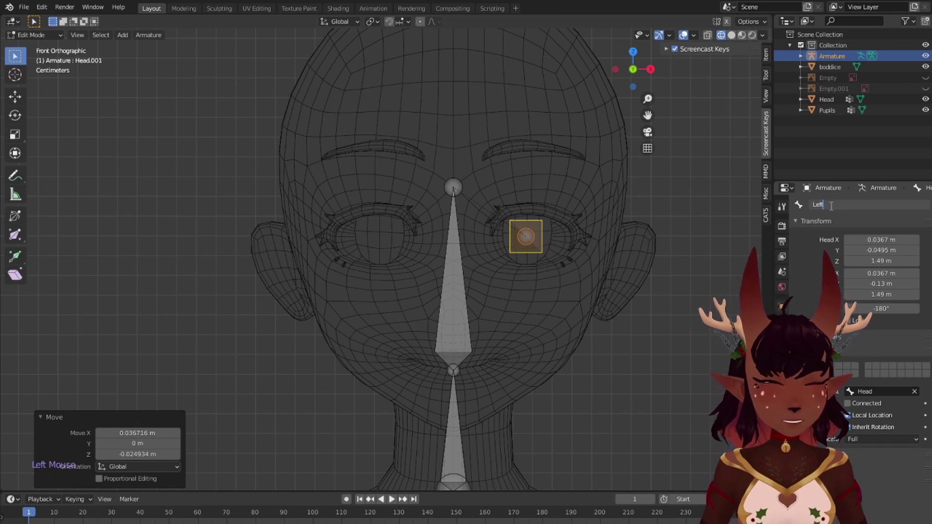
pyautogui.write(' eye')
pyautogui.press('Return')
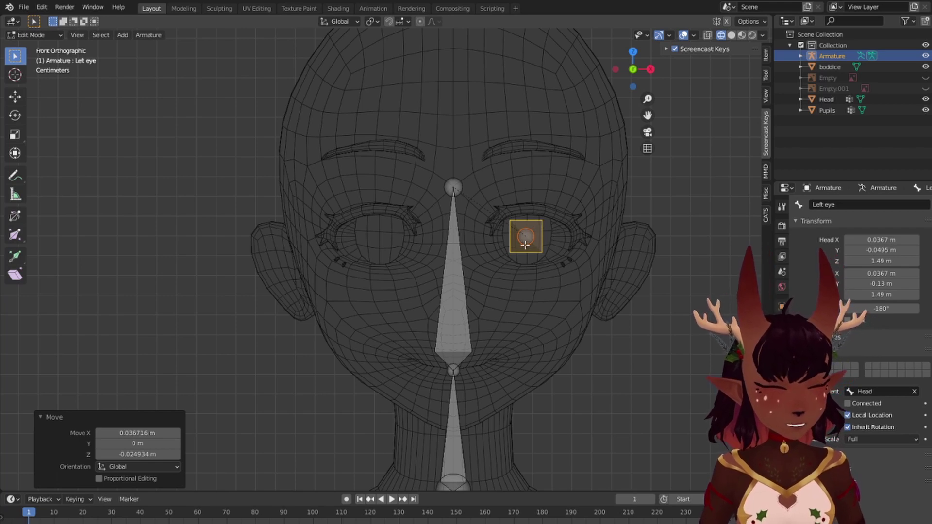
# Step: In the side view, extrude a bone about 6 cm straight up from the Head bone's tip and disconnect it from its parent
pyautogui.press('KP_3')
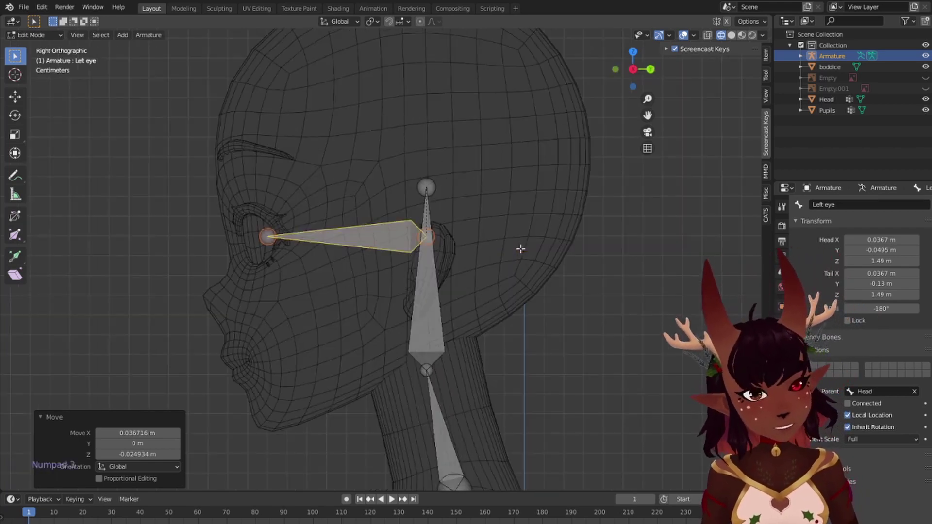
pyautogui.scroll(3, 244, 216)
pyautogui.keyDown('shift'); pyautogui.moveTo(271, 221); pyautogui.dragTo(395, 224, button='middle'); pyautogui.keyUp('shift')
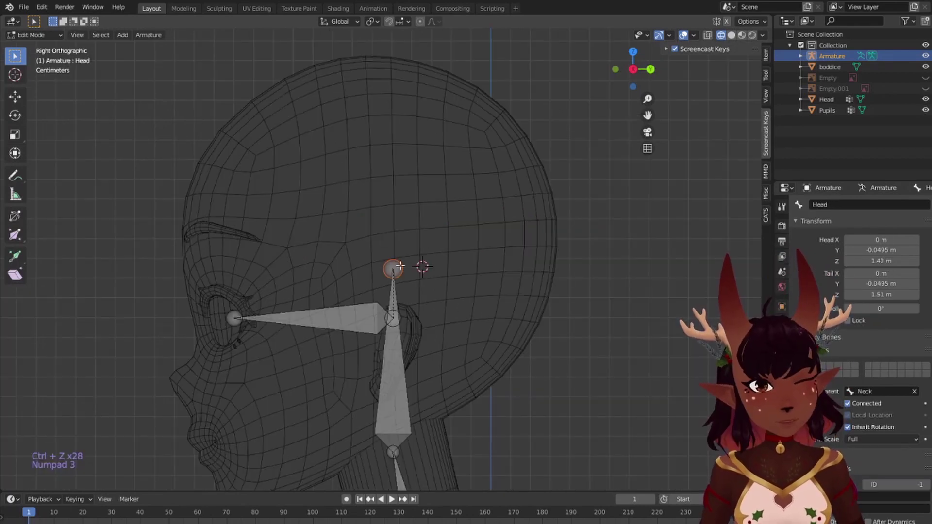
pyautogui.scroll(1, 396, 266)
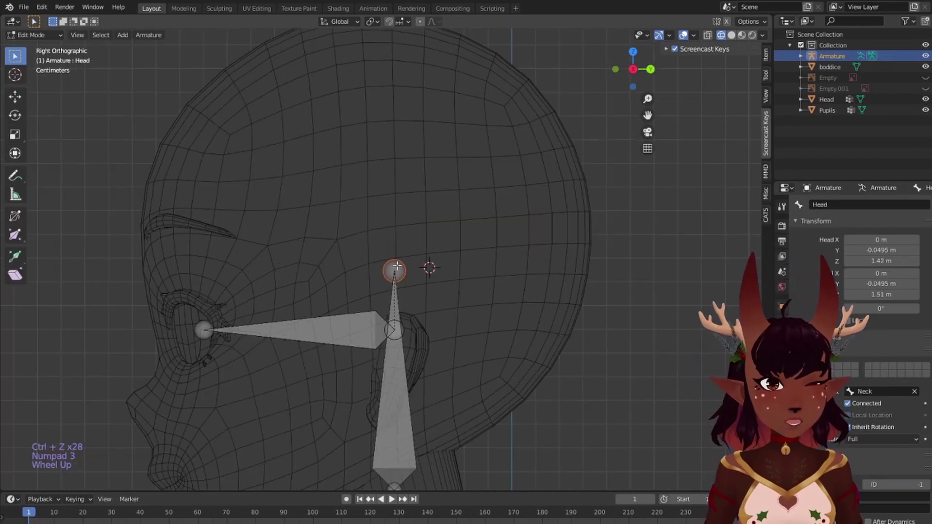
pyautogui.rightClick(397, 266)
pyautogui.press('e')
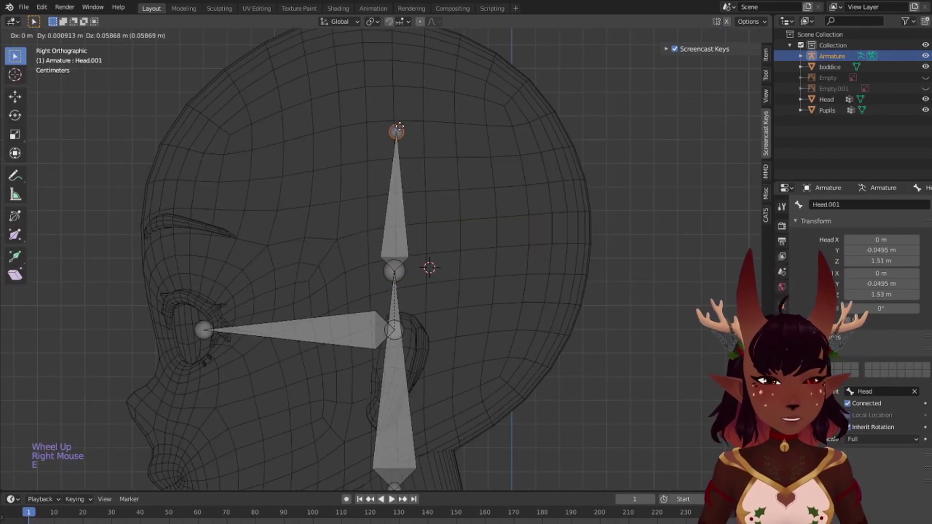
pyautogui.click(398, 129)
pyautogui.rightClick(403, 223)
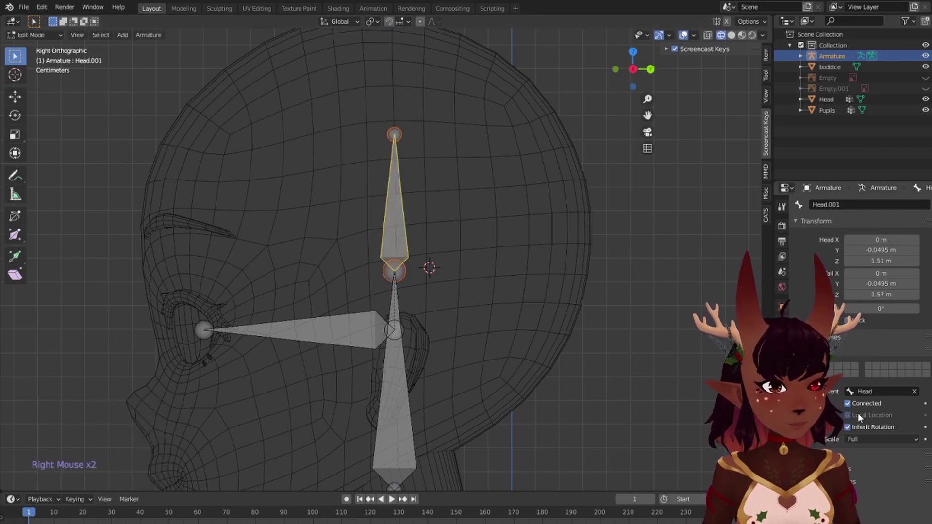
pyautogui.click(848, 404)
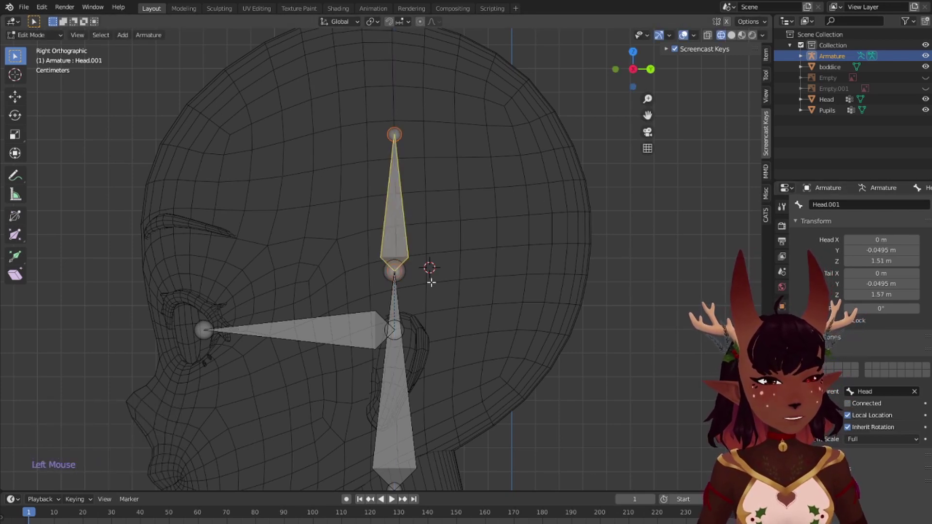
# Step: Move the new vertical bone about 6 cm forward and 2.5 cm down to just behind the eye
pyautogui.scroll(2, 383, 280)
pyautogui.keyDown('shift'); pyautogui.moveTo(383, 280); pyautogui.dragTo(551, 268, button='middle'); pyautogui.keyUp('shift')
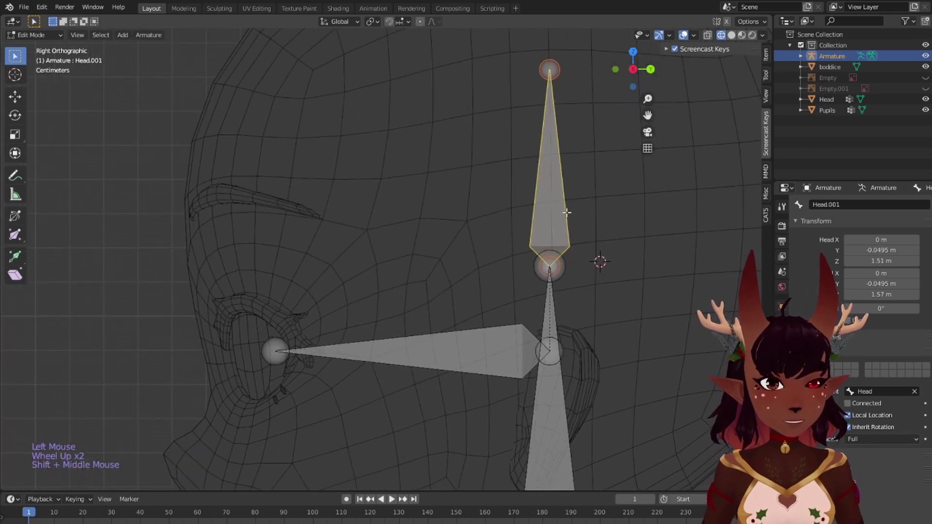
pyautogui.press('g')
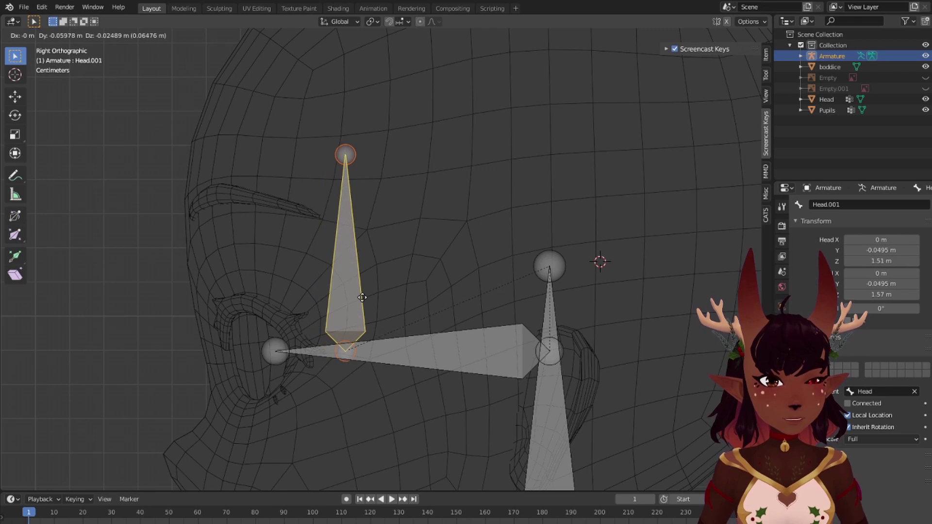
pyautogui.click(362, 297)
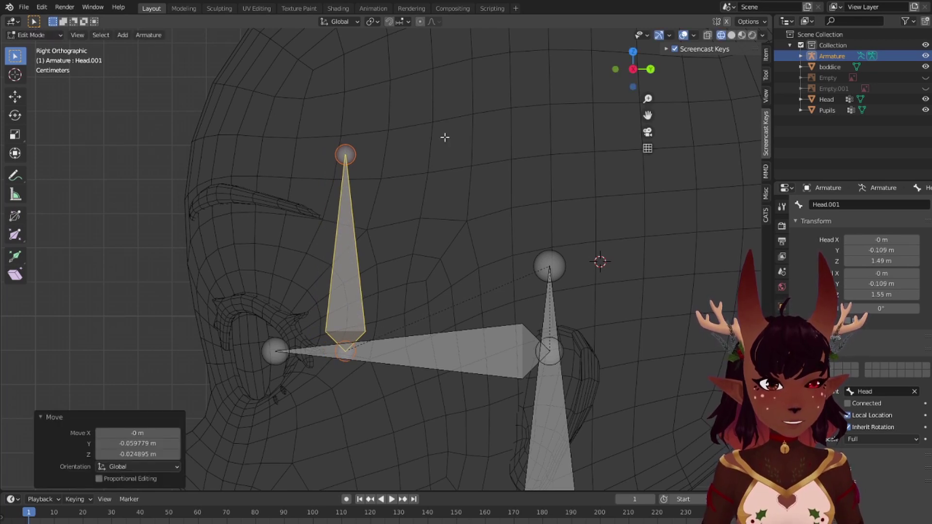
# Step: Scale the vertical bone to about 0.11 and lower it about 2.5 cm along Z to eye level
pyautogui.press('s')
pyautogui.click(357, 244)
pyautogui.press('g')
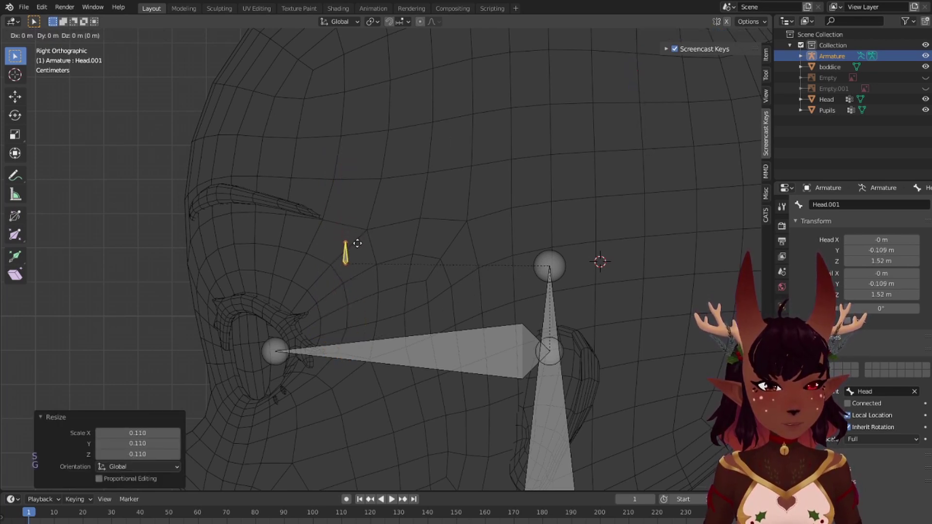
pyautogui.press('z')
pyautogui.click(351, 330)
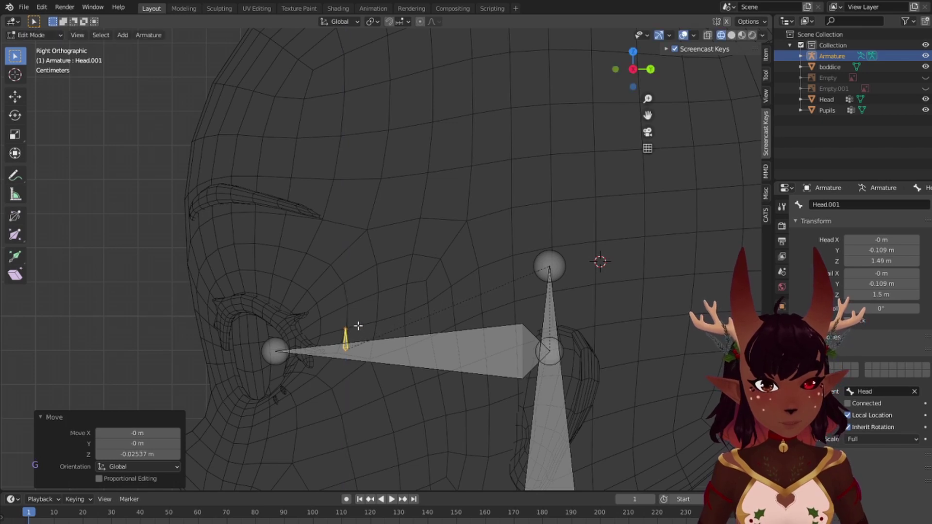
# Step: Rename the small vertical bone behind the eye as LeftEye
pyautogui.click(819, 201)
pyautogui.write('L')
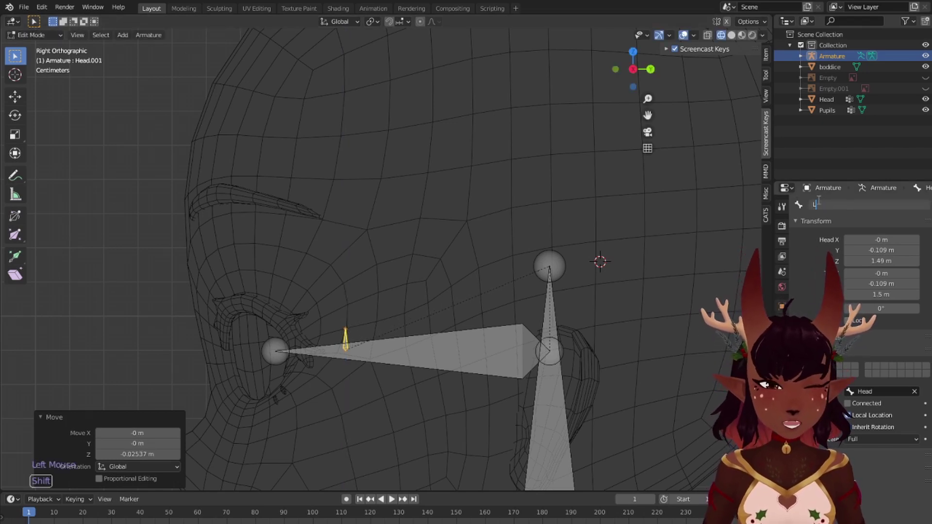
pyautogui.write('eftEye')
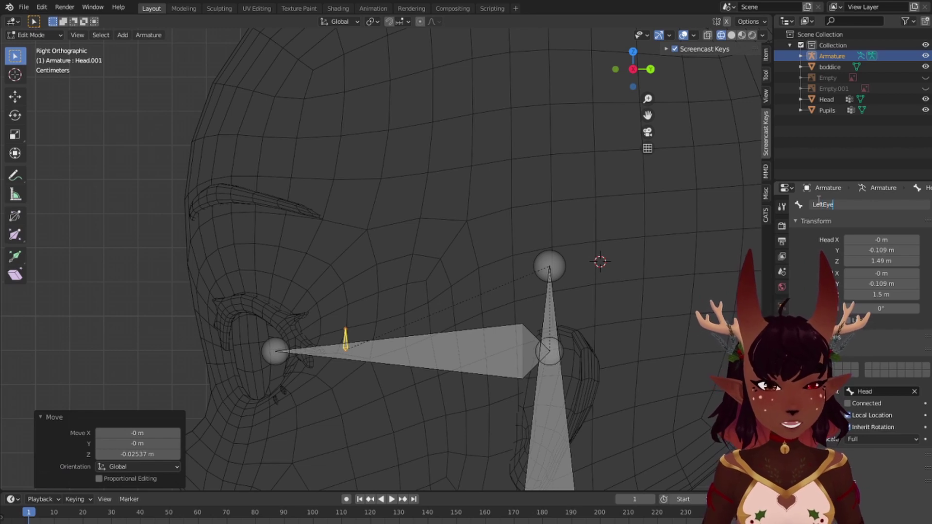
pyautogui.press('Return')
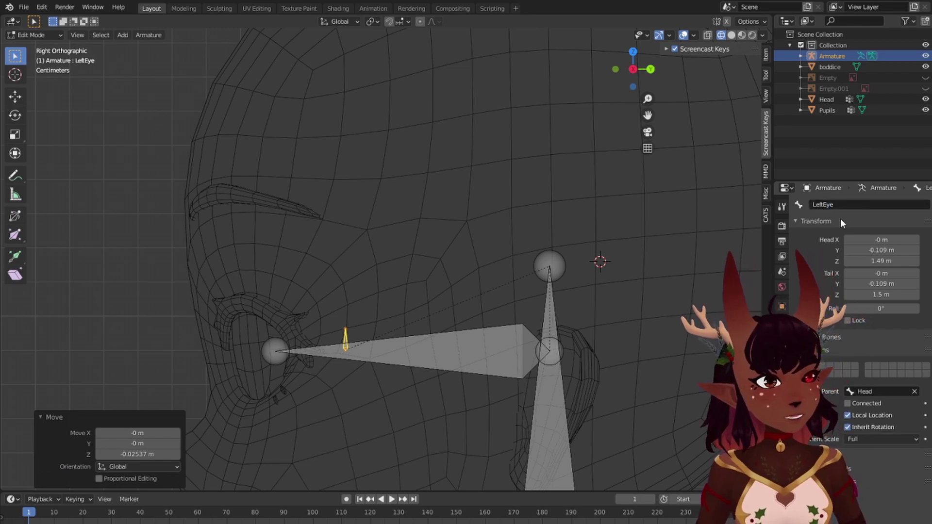
# Step: In the front view, move the LeftEye bone along X by about 3.7 cm onto the left eye, and clear the selection
pyautogui.press('KP_1')
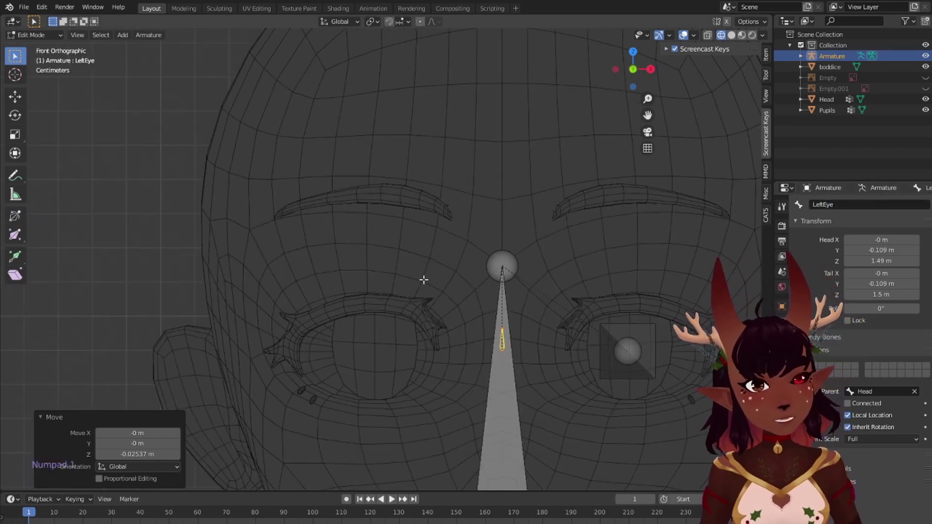
pyautogui.keyDown('shift'); pyautogui.moveTo(563, 325); pyautogui.dragTo(383, 284, button='middle'); pyautogui.keyUp('shift')
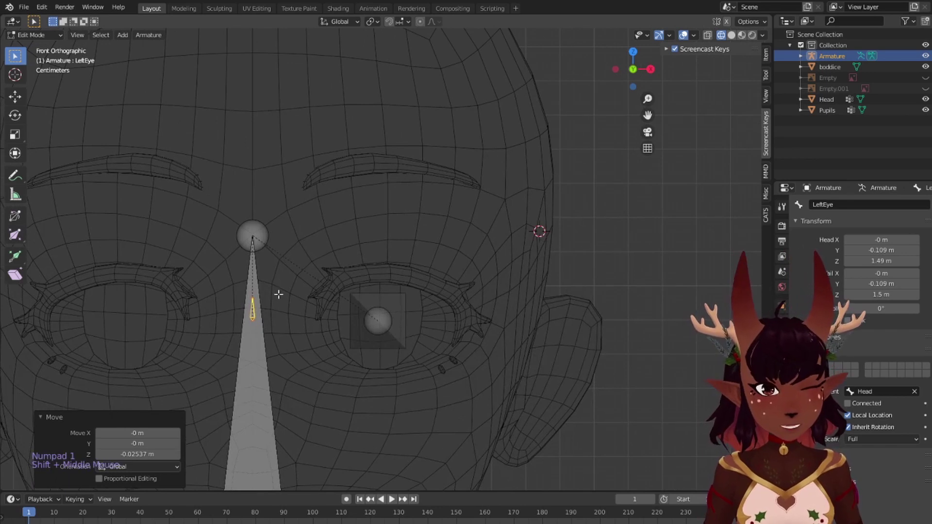
pyautogui.press('g')
pyautogui.press('x')
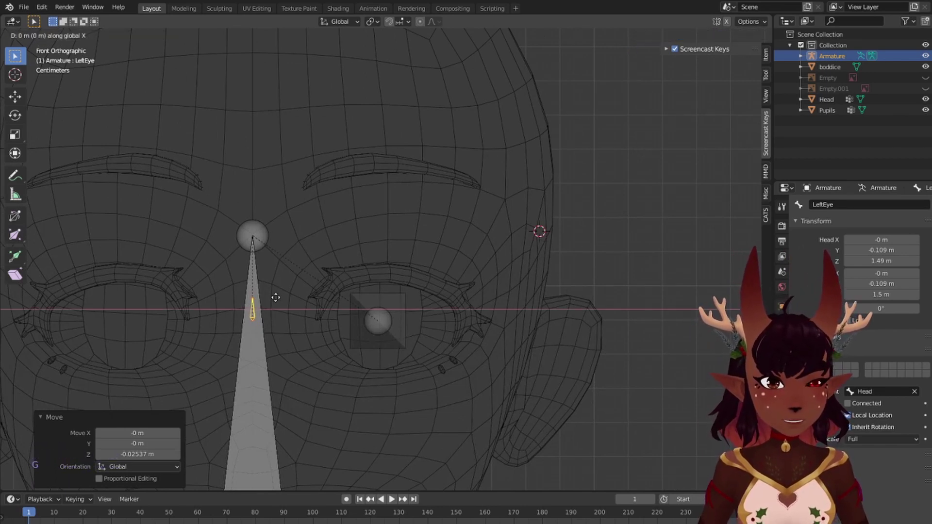
pyautogui.click(403, 307)
pyautogui.press('a')
pyautogui.press('a')
pyautogui.press('a')
# Step: Box-select all left-side bones of the eye, shoulder, arm, hand, leg and foot in the front view
pyautogui.scroll(-2, 425, 279)
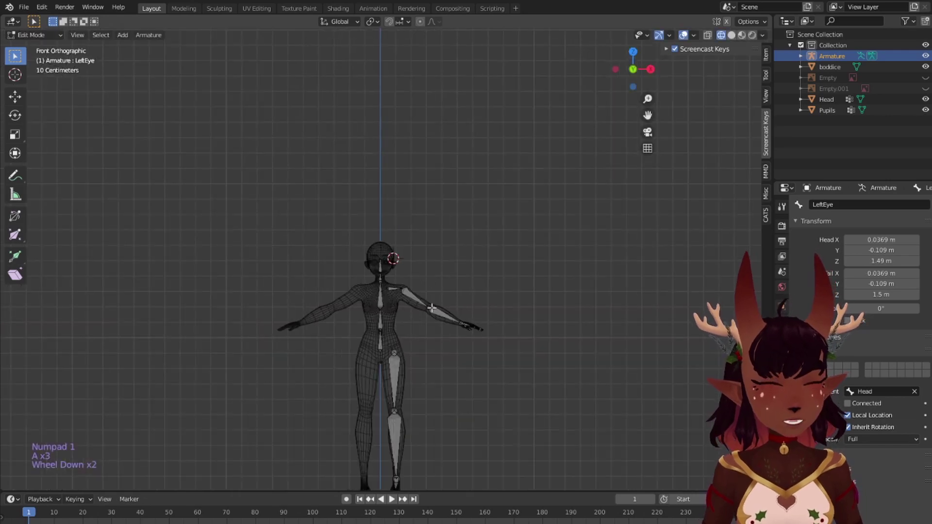
pyautogui.scroll(7, 431, 309)
pyautogui.scroll(3, 438, 317)
pyautogui.scroll(-7, 452, 330)
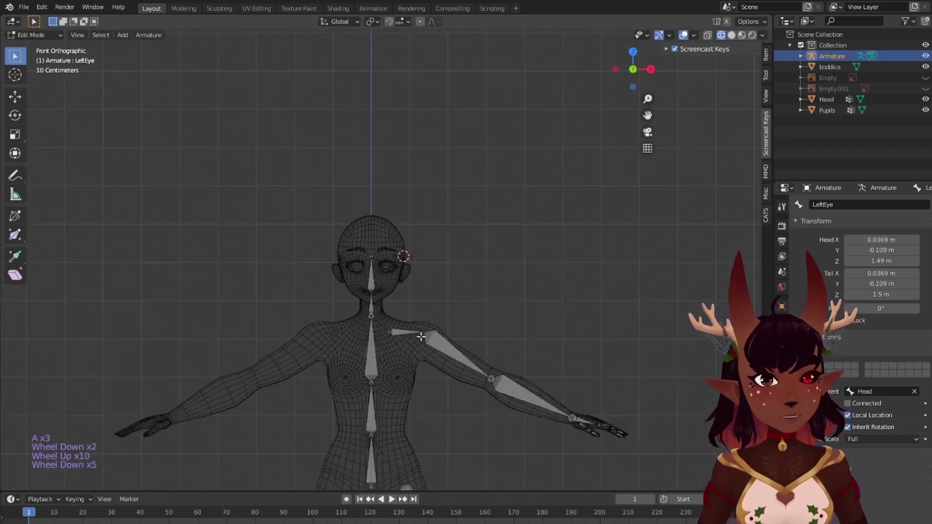
pyautogui.scroll(3, 465, 341)
pyautogui.keyDown('shift'); pyautogui.moveTo(507, 388); pyautogui.dragTo(447, 187, button='middle'); pyautogui.keyUp('shift')
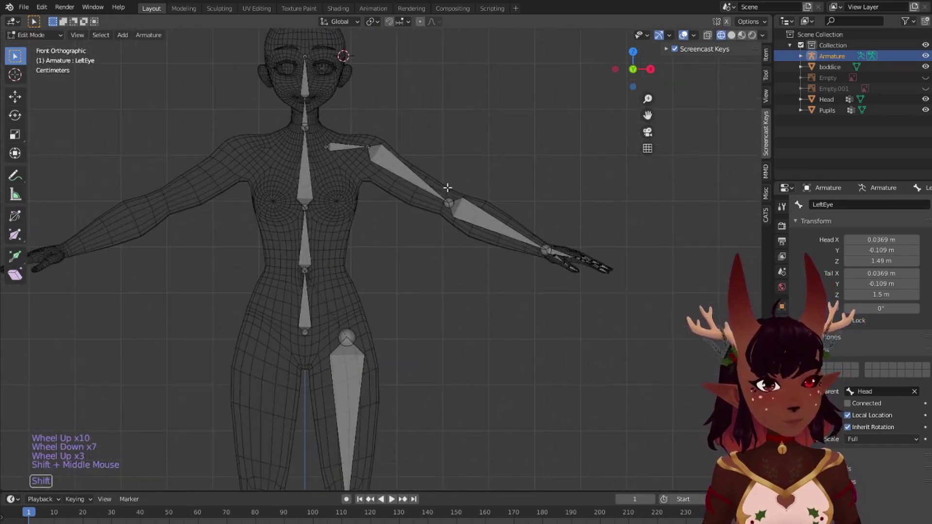
pyautogui.scroll(-6, 447, 187)
pyautogui.click(16, 56)
pyautogui.moveTo(19, 60); pyautogui.dragTo(59, 122)
pyautogui.scroll(1, 414, 283)
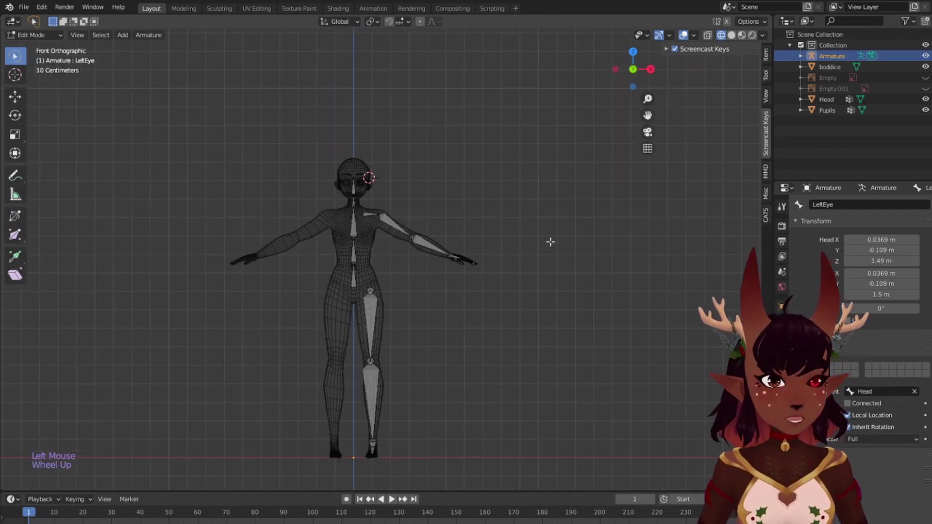
pyautogui.moveTo(611, 249)
pyautogui.mouseDown()
pyautogui.moveTo(578, 216)
pyautogui.moveTo(390, 143)
pyautogui.moveTo(362, 167)
pyautogui.moveTo(355, 285)
pyautogui.moveTo(308, 380)
pyautogui.moveTo(323, 492)
pyautogui.mouseUp()
# Step: Symmetrize the selected left-side bones to create the matching right-side bones
pyautogui.scroll(5, 386, 277)
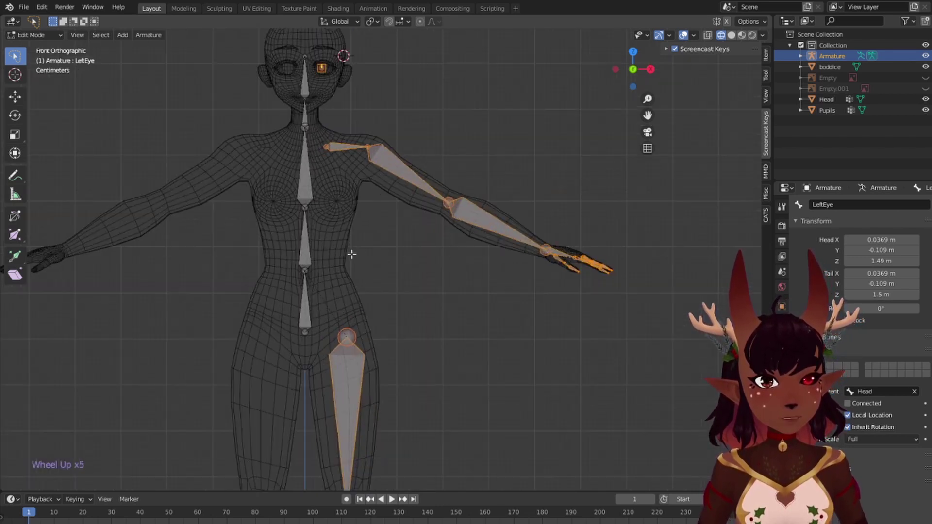
pyautogui.moveTo(496, 228); pyautogui.dragTo(438, 222, button='middle')
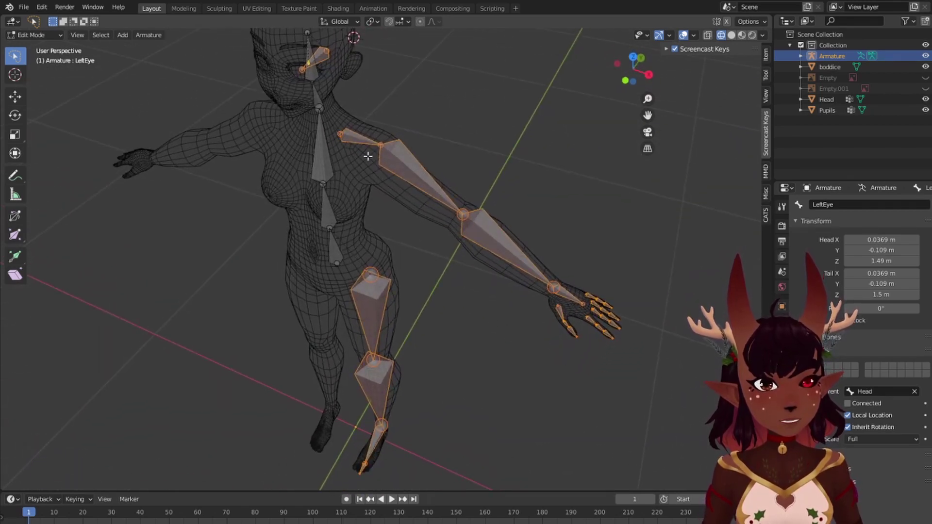
pyautogui.press('KP_1')
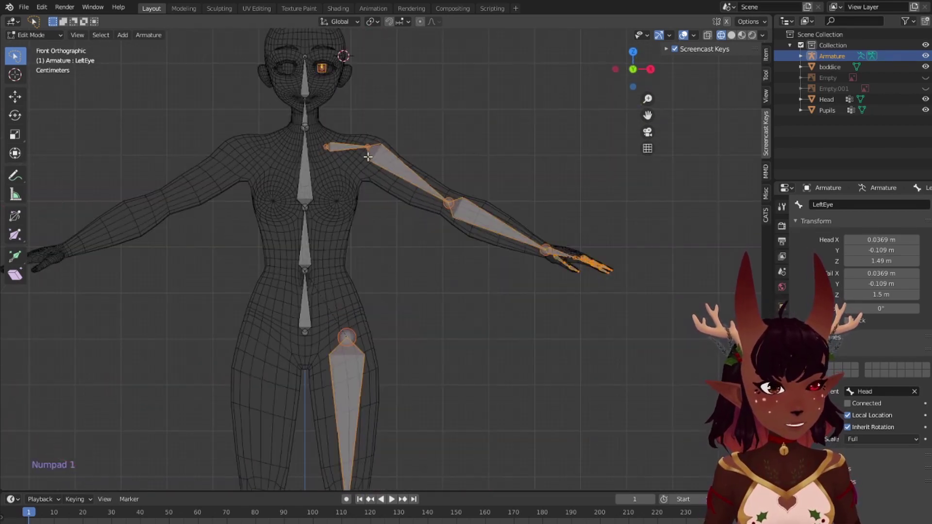
pyautogui.click(140, 36)
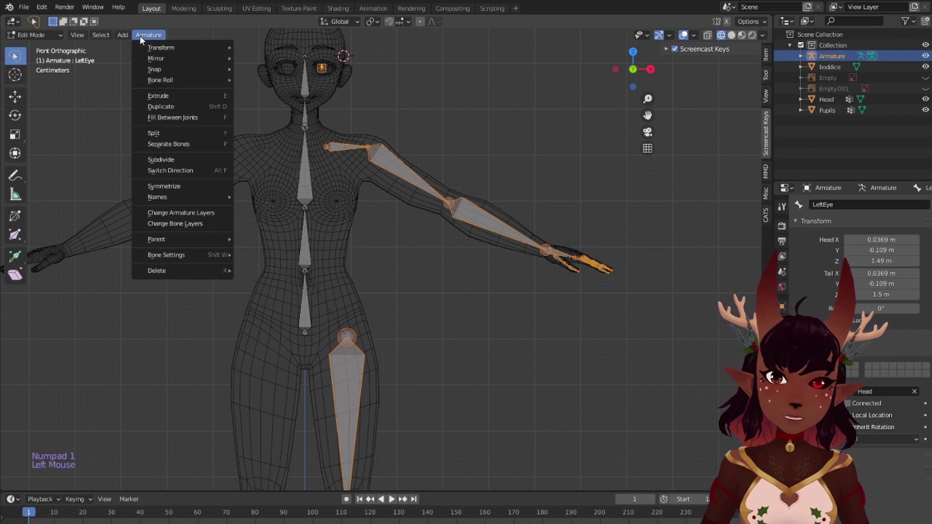
pyautogui.click(172, 189)
pyautogui.scroll(-6, 317, 196)
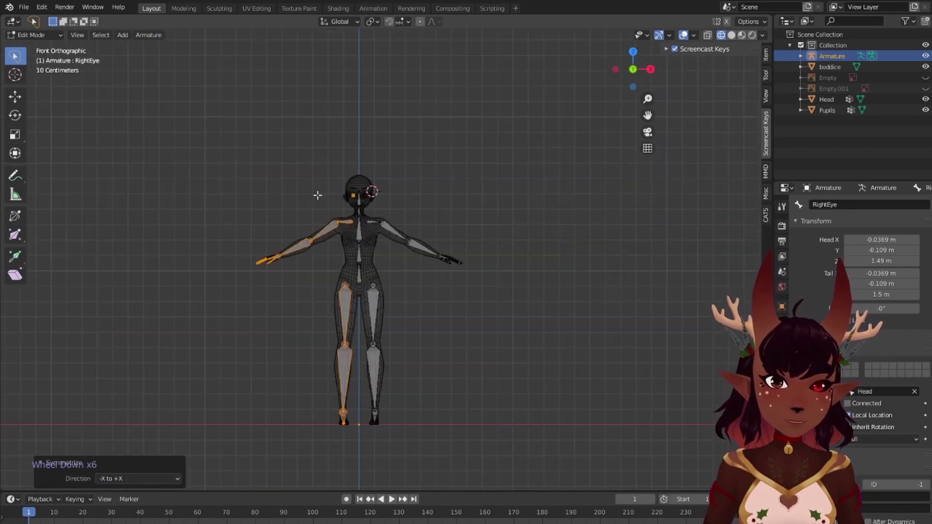
# Step: Clear the bone selection and inspect the symmetrized skeleton in the front view, from the legs up to the eyes
pyautogui.press('a')
pyautogui.press('a')
pyautogui.press('a')
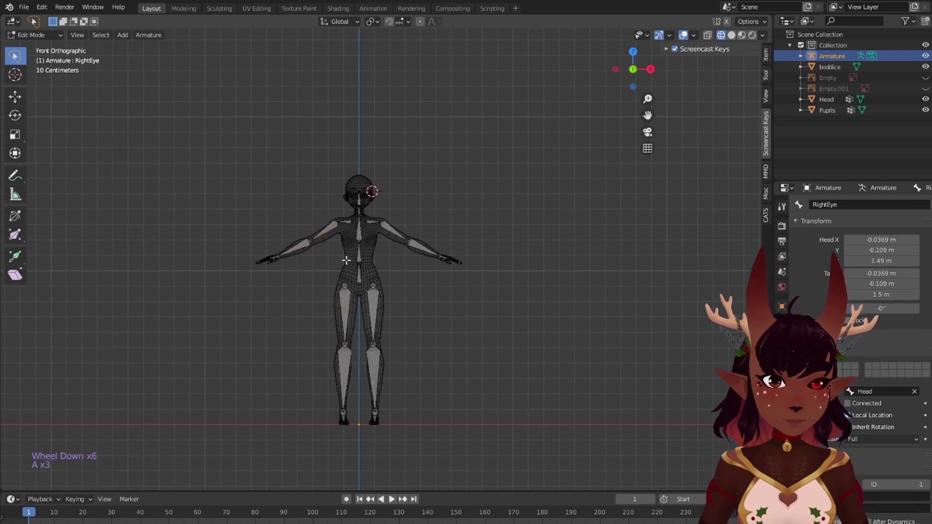
pyautogui.scroll(4, 343, 226)
pyautogui.keyDown('shift'); pyautogui.moveTo(351, 409); pyautogui.dragTo(417, 229, button='middle'); pyautogui.keyUp('shift')
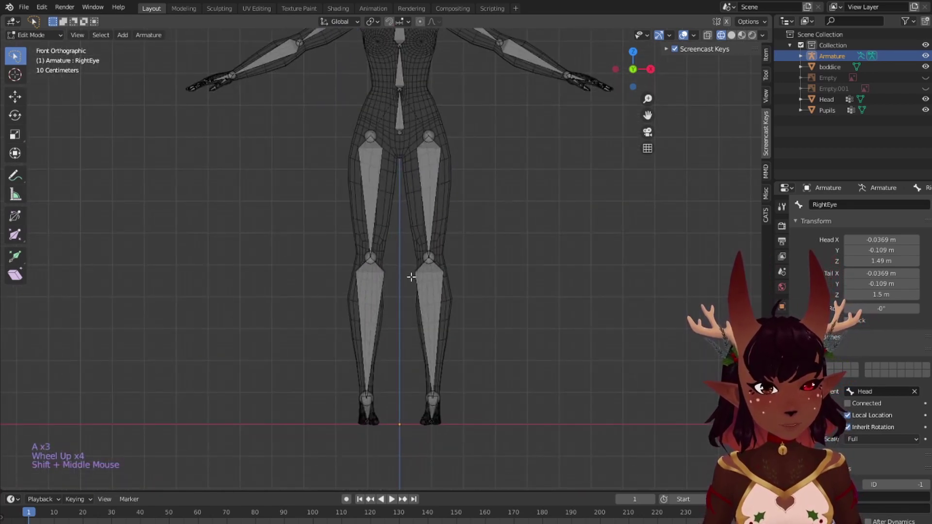
pyautogui.keyDown('shift'); pyautogui.moveTo(411, 277); pyautogui.dragTo(437, 266, button='middle'); pyautogui.keyUp('shift')
pyautogui.scroll(4, 440, 266)
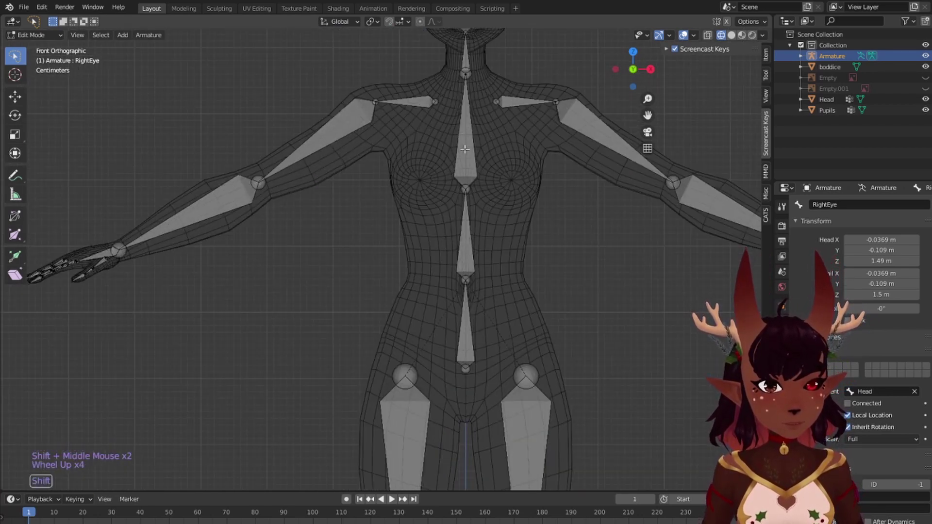
pyautogui.keyDown('shift'); pyautogui.moveTo(465, 149); pyautogui.dragTo(394, 441, button='middle'); pyautogui.keyUp('shift')
pyautogui.scroll(9, 427, 277)
pyautogui.keyDown('shift'); pyautogui.moveTo(597, 158); pyautogui.dragTo(483, 316, button='middle'); pyautogui.keyUp('shift')
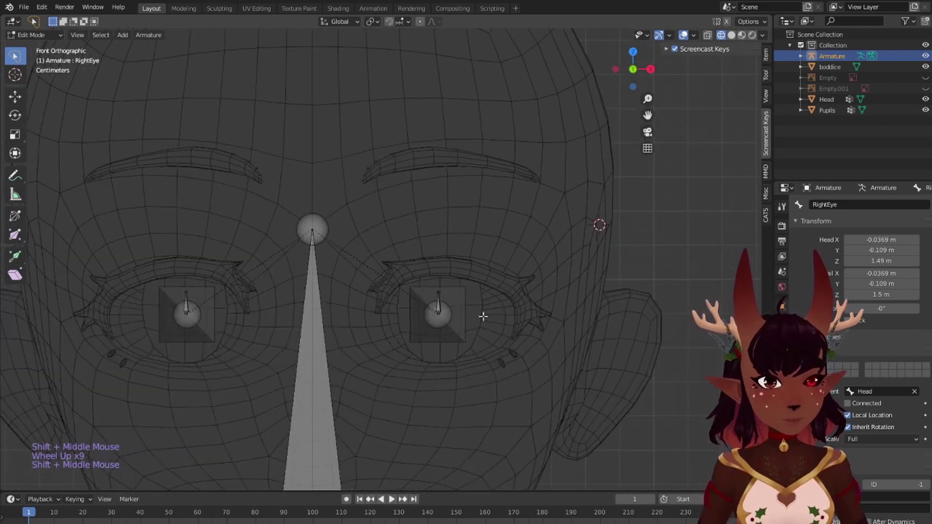
# Step: Check the names of the large and small eye bones on both sides of the face
pyautogui.rightClick(439, 300)
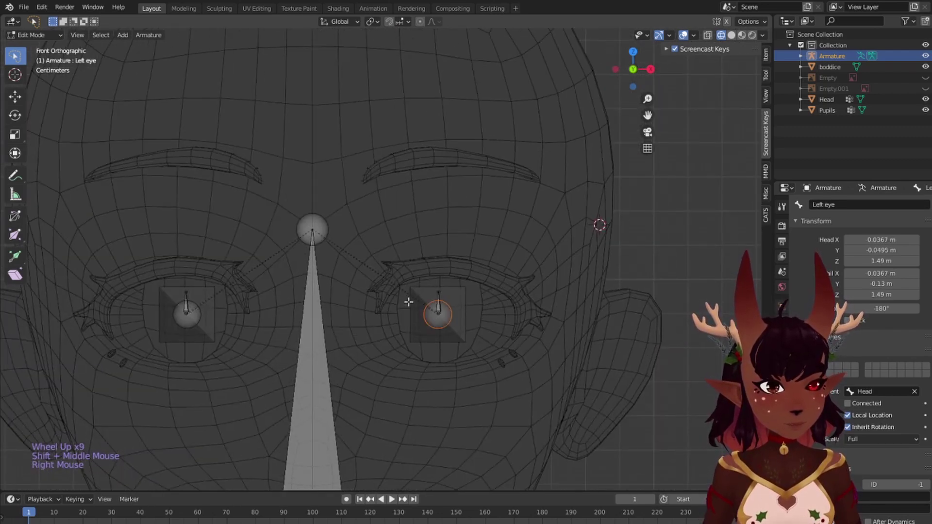
pyautogui.scroll(1, 311, 343)
pyautogui.rightClick(166, 342)
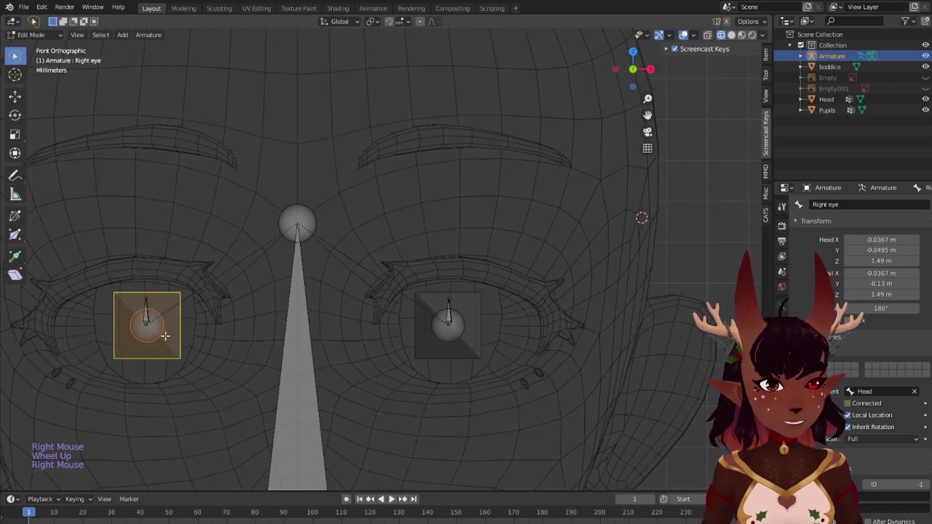
pyautogui.rightClick(145, 302)
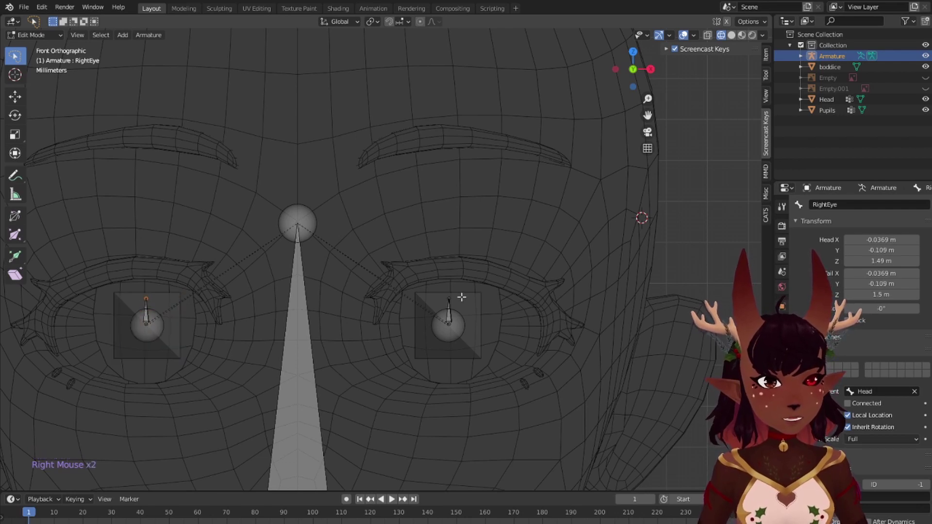
pyautogui.rightClick(447, 303)
# Step: Check the names of the left and right shoulder bones
pyautogui.scroll(-11, 418, 291)
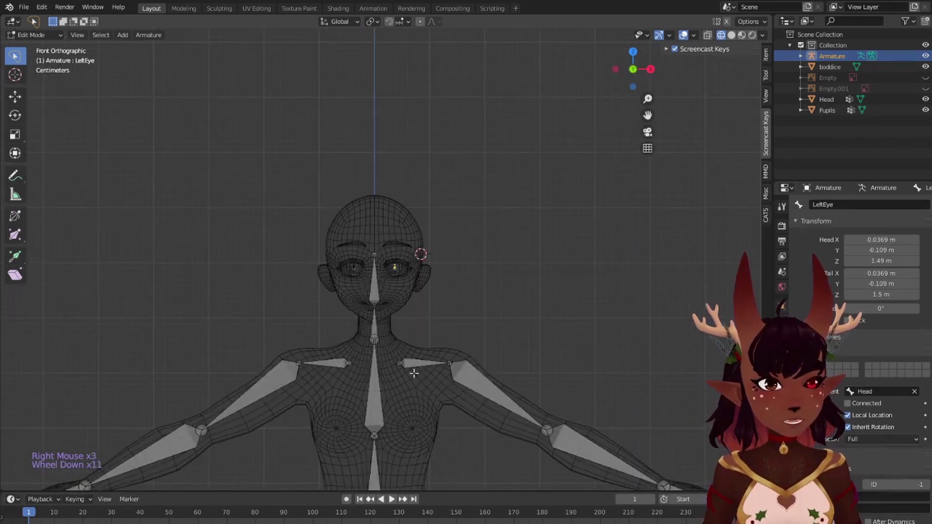
pyautogui.rightClick(417, 361)
pyautogui.rightClick(321, 365)
pyautogui.scroll(-7, 325, 367)
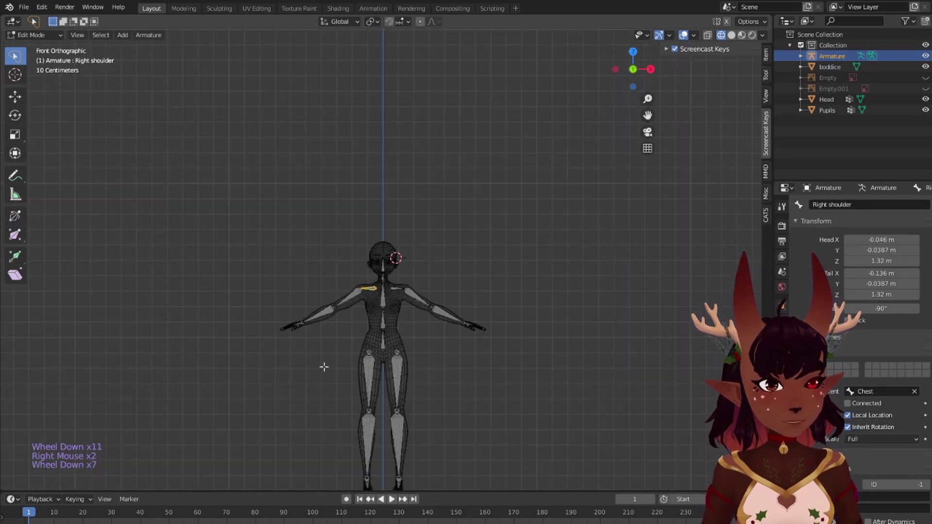
# Step: Check the names of the mirrored finger, thumb and forearm bones on the right arm
pyautogui.rightClick(262, 331)
pyautogui.scroll(7, 260, 355)
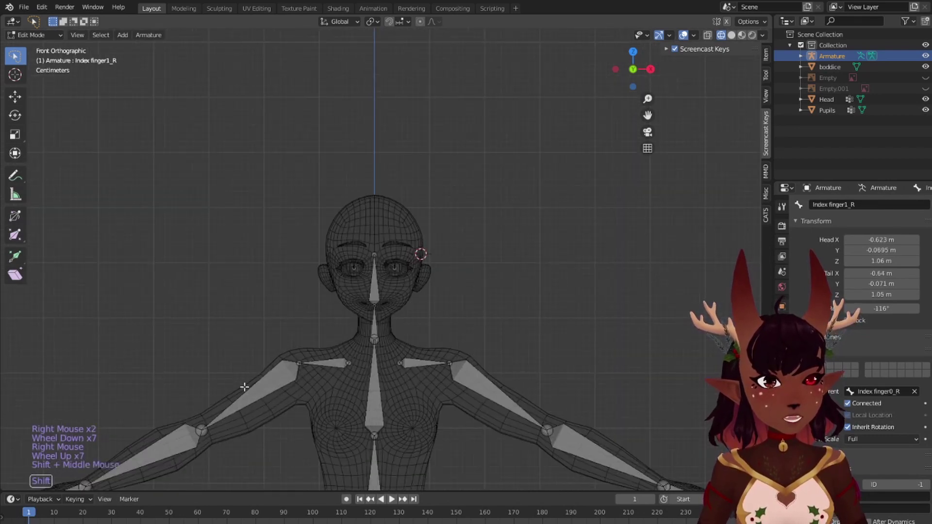
pyautogui.keyDown('shift'); pyautogui.moveTo(265, 377); pyautogui.dragTo(452, 272, button='middle'); pyautogui.keyUp('shift')
pyautogui.scroll(6, 347, 327)
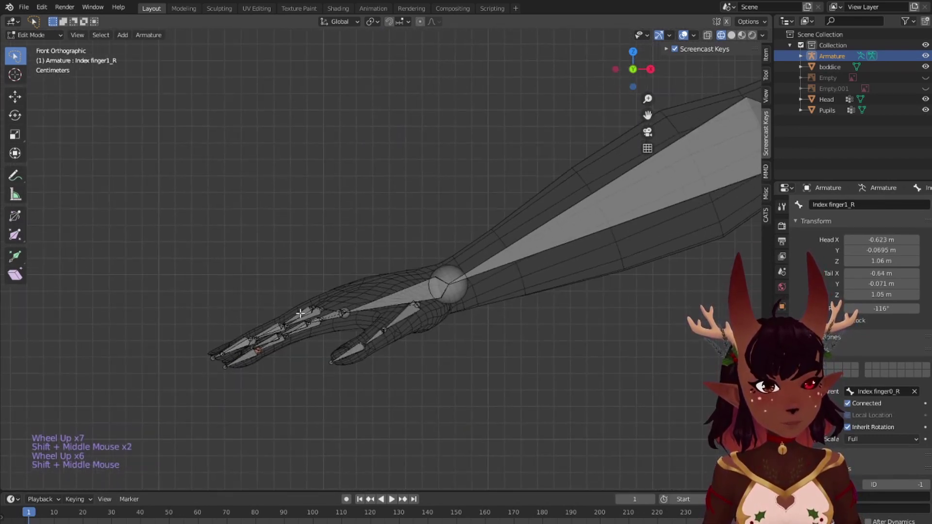
pyautogui.rightClick(261, 343)
pyautogui.rightClick(261, 343)
pyautogui.rightClick(305, 331)
pyautogui.rightClick(403, 317)
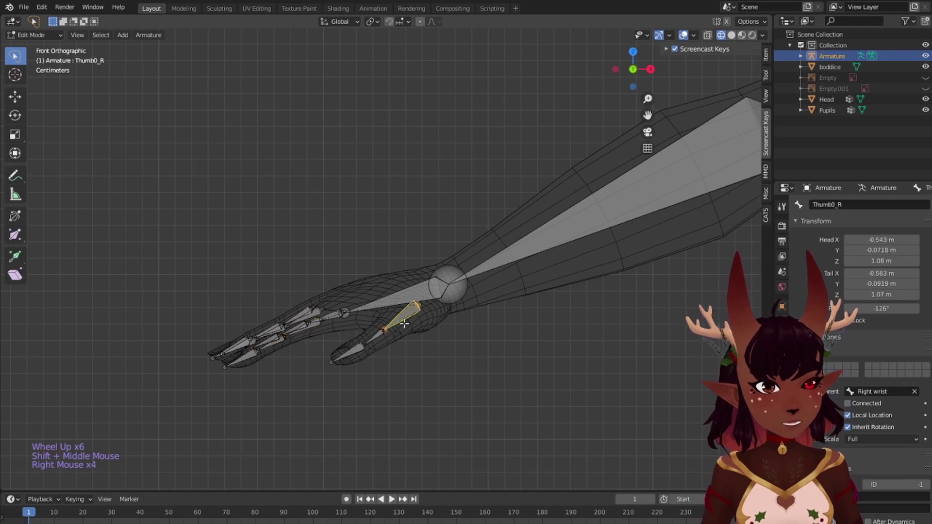
pyautogui.rightClick(375, 337)
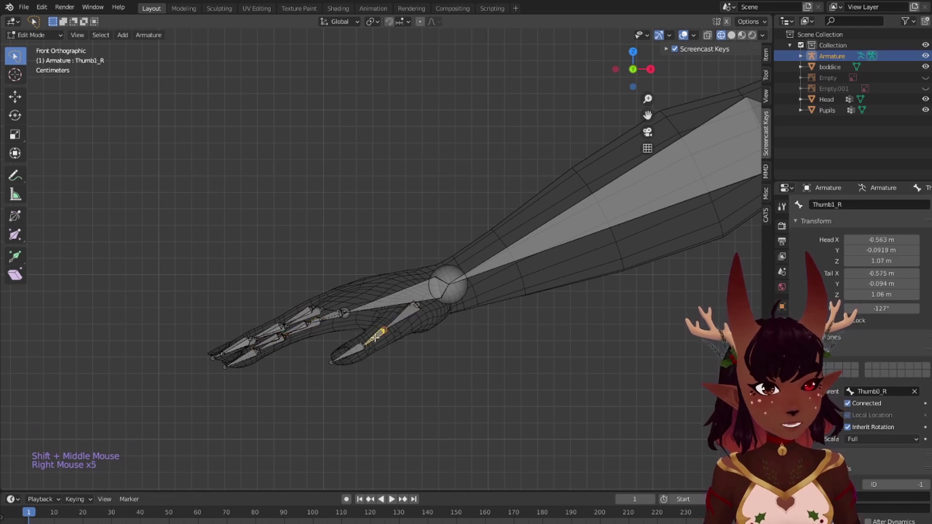
pyautogui.rightClick(582, 219)
pyautogui.scroll(-7, 531, 246)
pyautogui.keyDown('shift'); pyautogui.moveTo(616, 265); pyautogui.dragTo(563, 234, button='middle'); pyautogui.keyUp('shift')
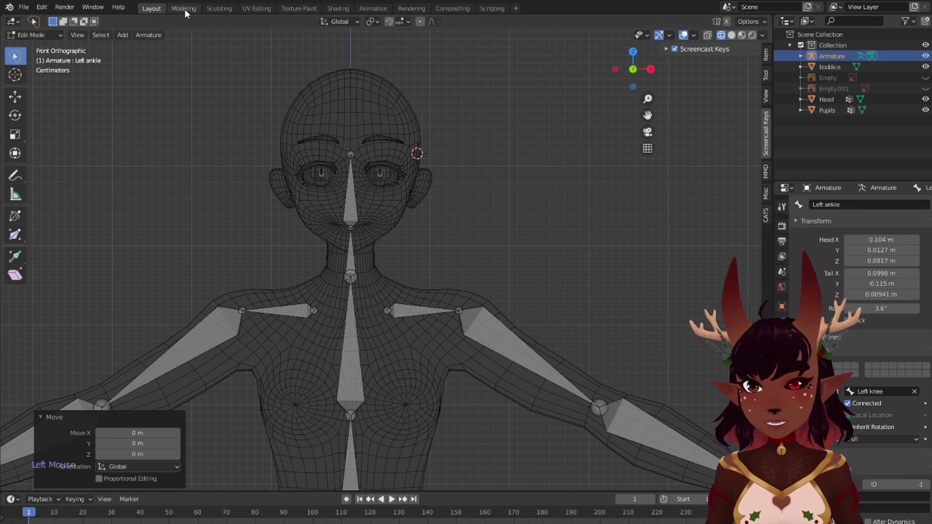
# Step: Return the armature to Object Mode and display the whole character in Material Preview shading
pyautogui.click(48, 35)
pyautogui.click(49, 48)
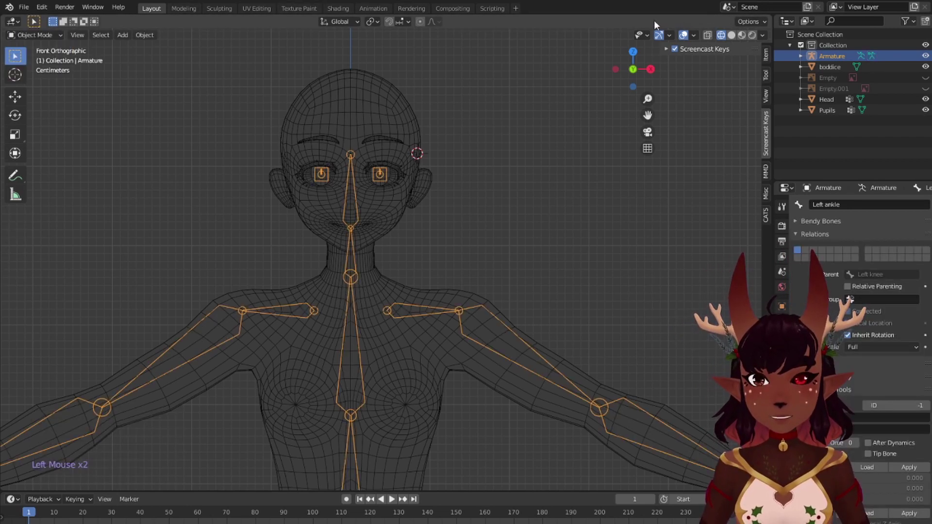
pyautogui.click(741, 35)
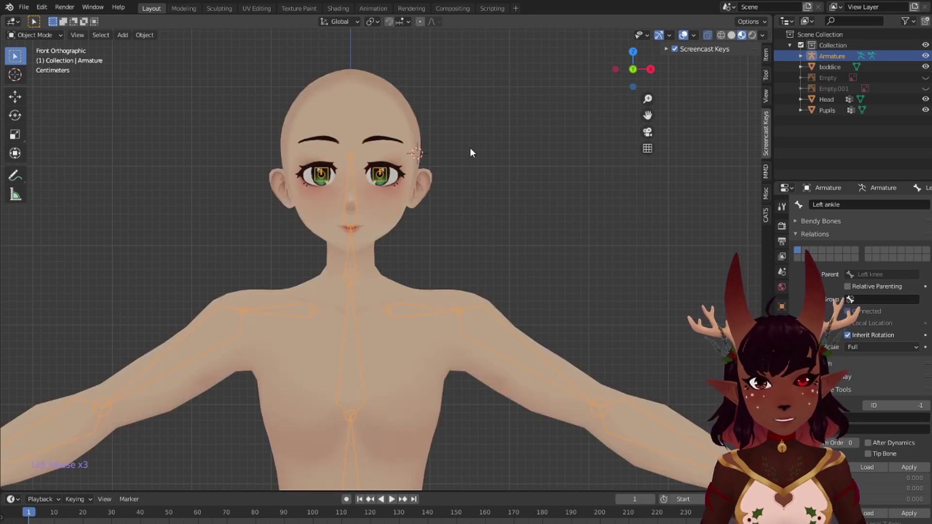
pyautogui.scroll(-6, 470, 149)
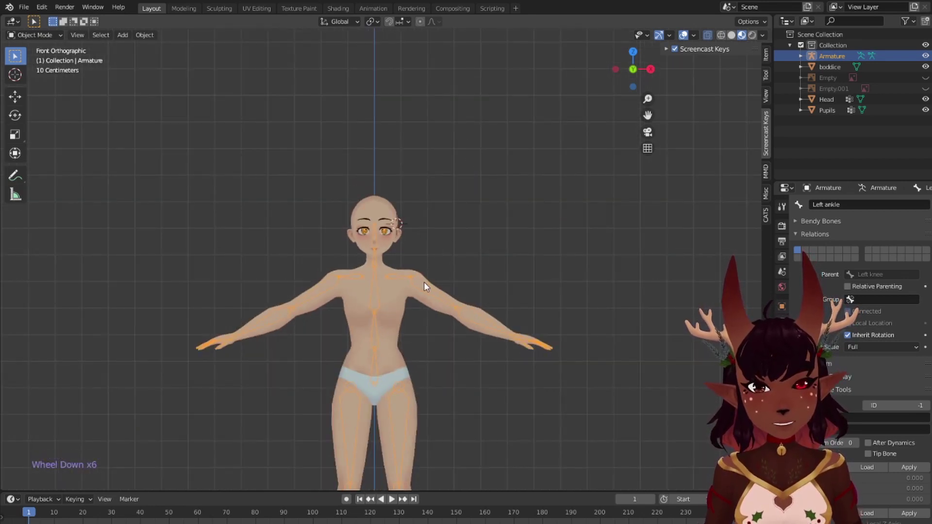
pyautogui.scroll(-3, 467, 257)
pyautogui.moveTo(467, 257); pyautogui.dragTo(533, 260, button='middle')
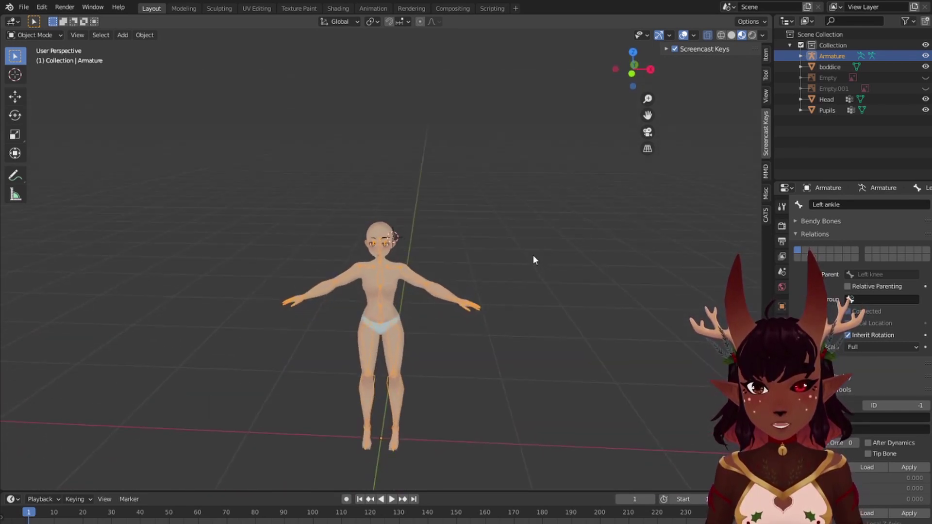